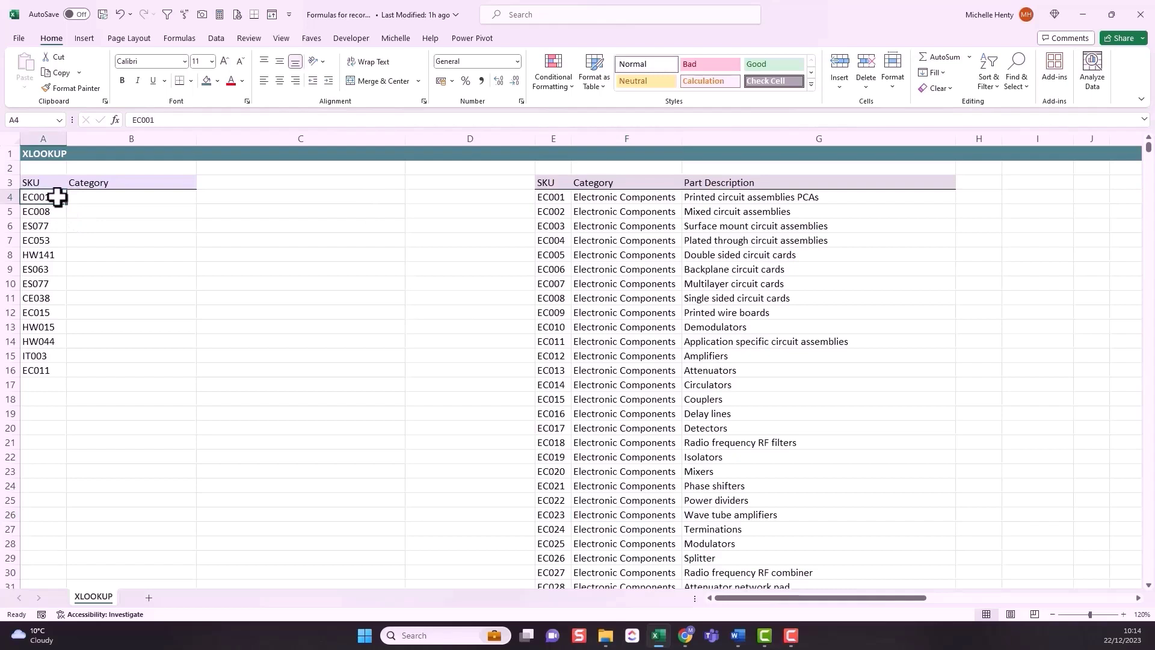
Search the sheet for SKU EC001 and go to its match and category in the lookup table in columns E to G.
{"action": "key", "text": "ctrl+c"}
{"action": "left_click", "coordinate": [1017, 78]}
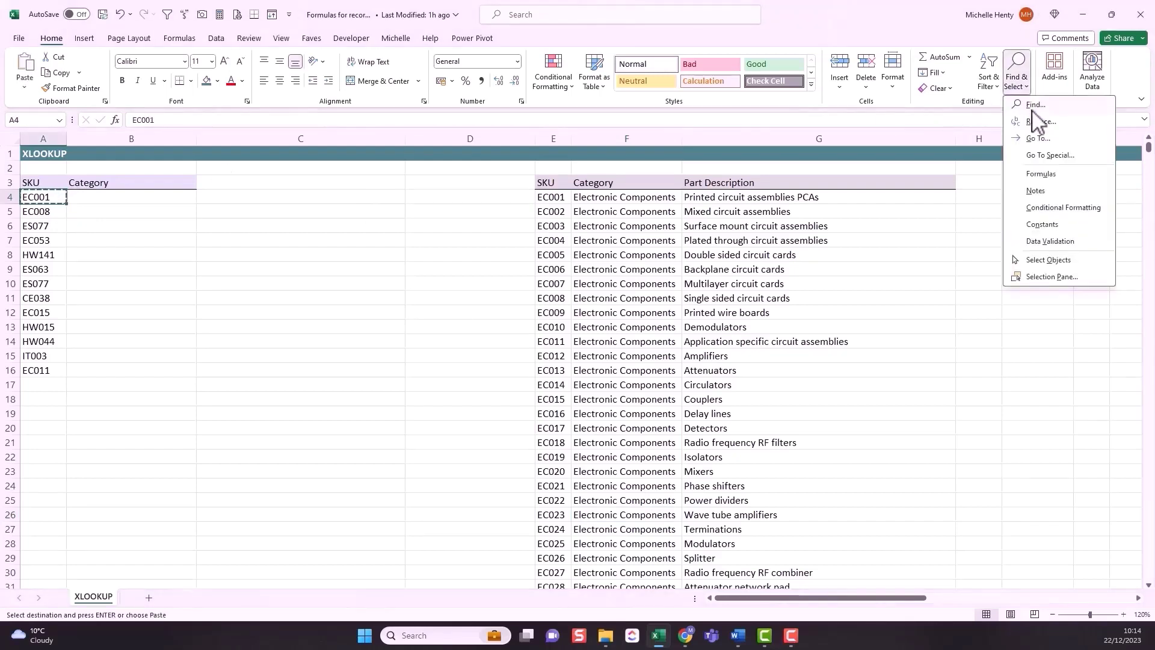
{"action": "left_click", "coordinate": [1033, 106]}
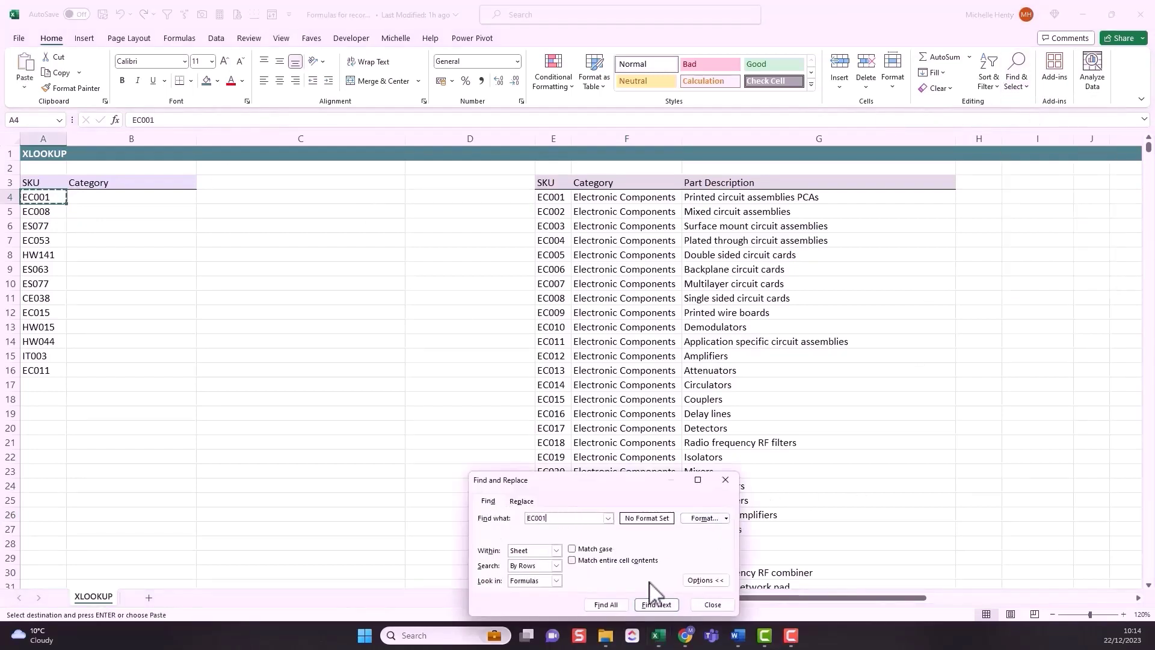
{"action": "left_click", "coordinate": [615, 604]}
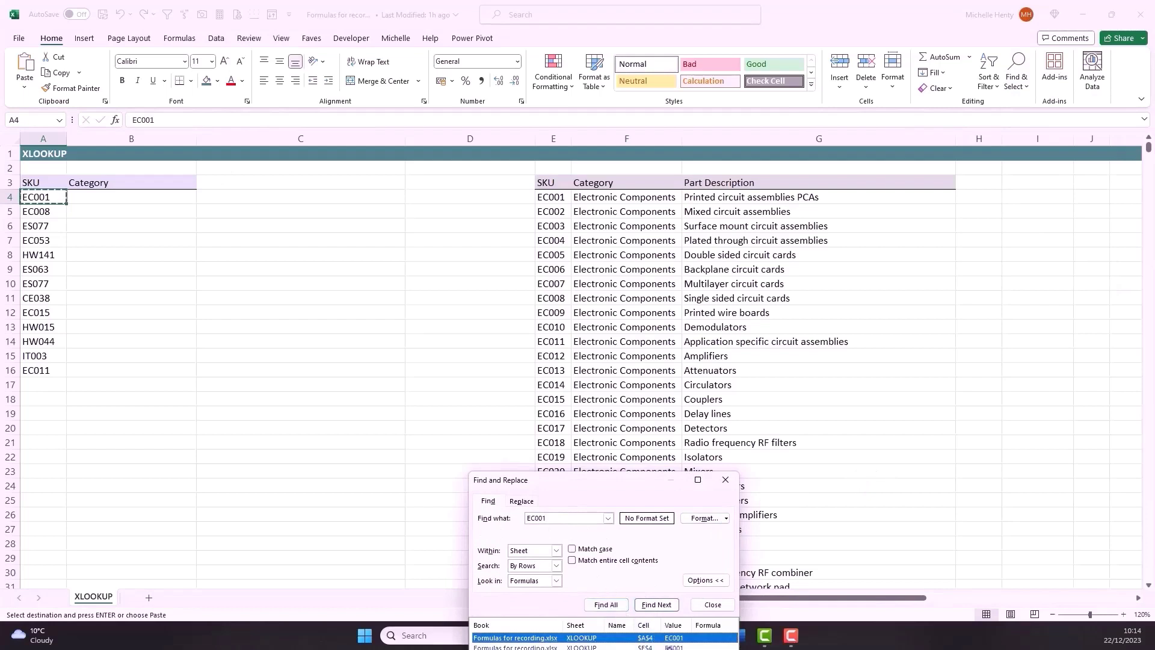
{"action": "left_click", "coordinate": [669, 647]}
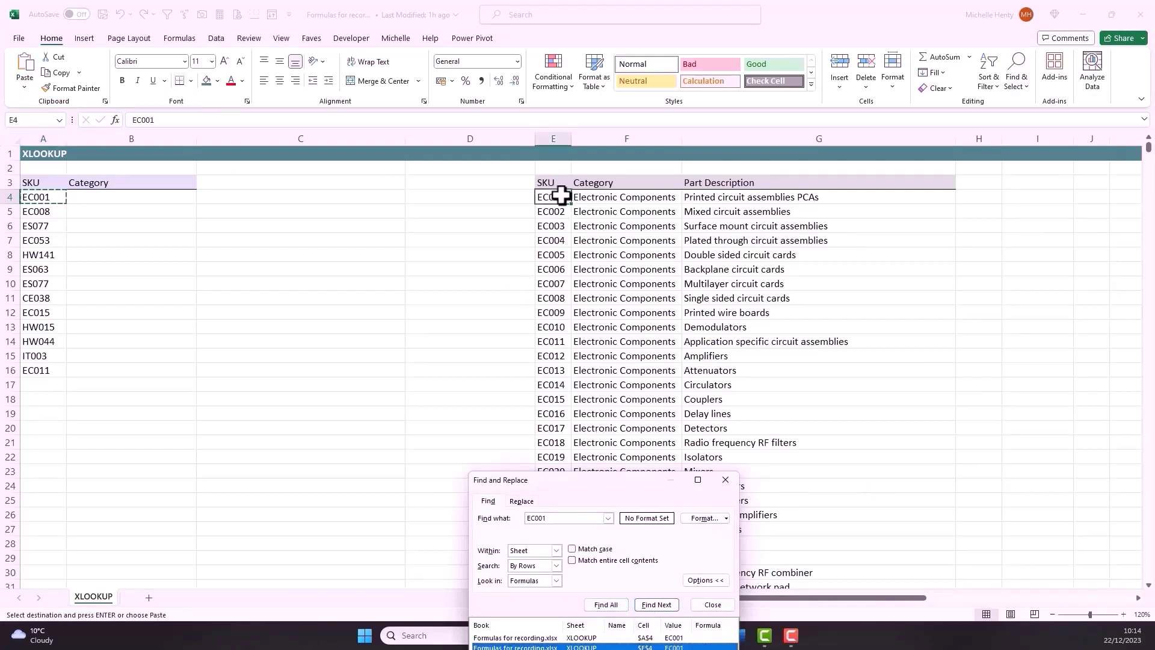
{"action": "left_click", "coordinate": [600, 198]}
{"action": "left_click", "coordinate": [725, 480]}
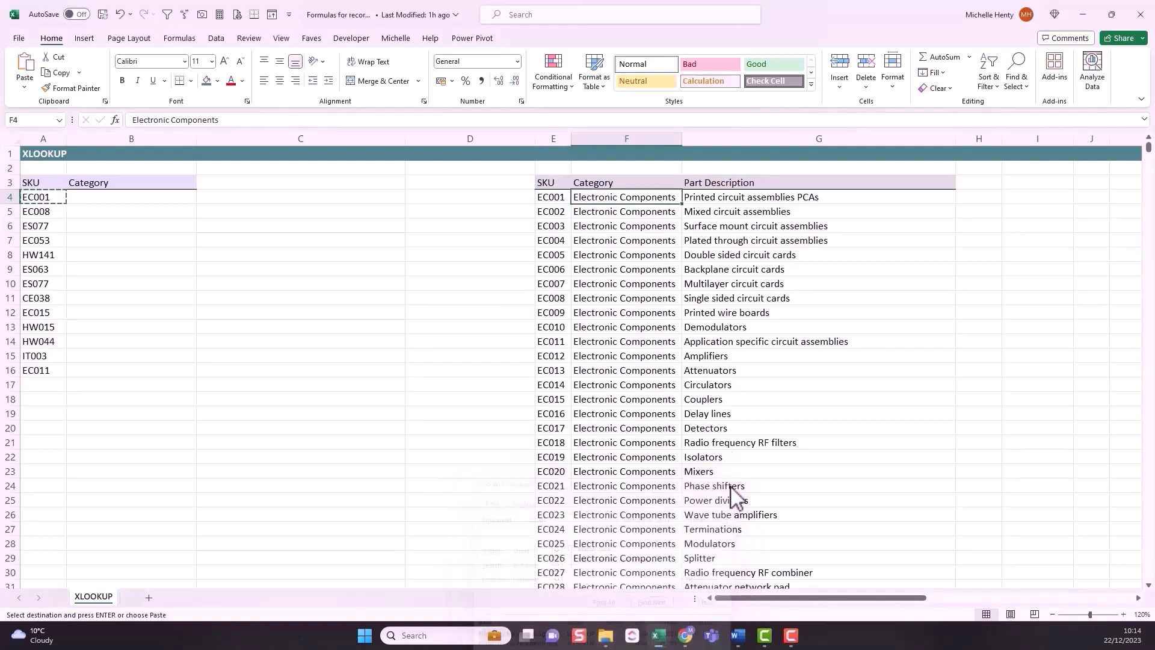
Search the sheet for SKU HW141 from A8 and go to its match in column E.
{"action": "left_click", "coordinate": [42, 253]}
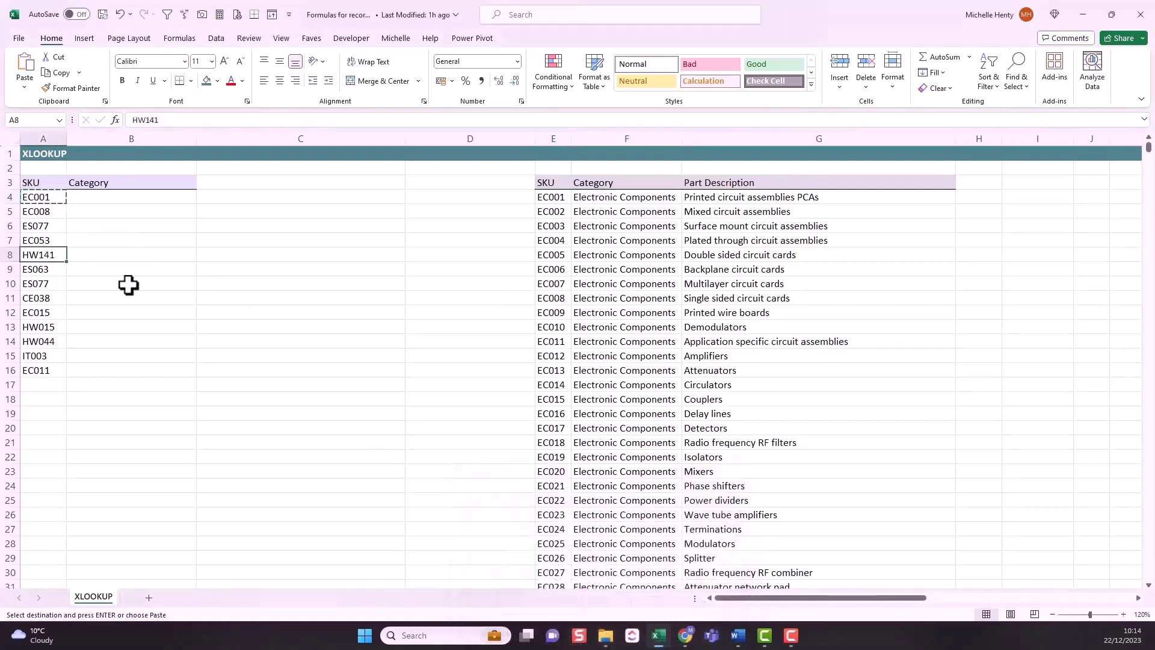
{"action": "key", "text": "ctrl+c"}
{"action": "left_click", "coordinate": [1018, 81]}
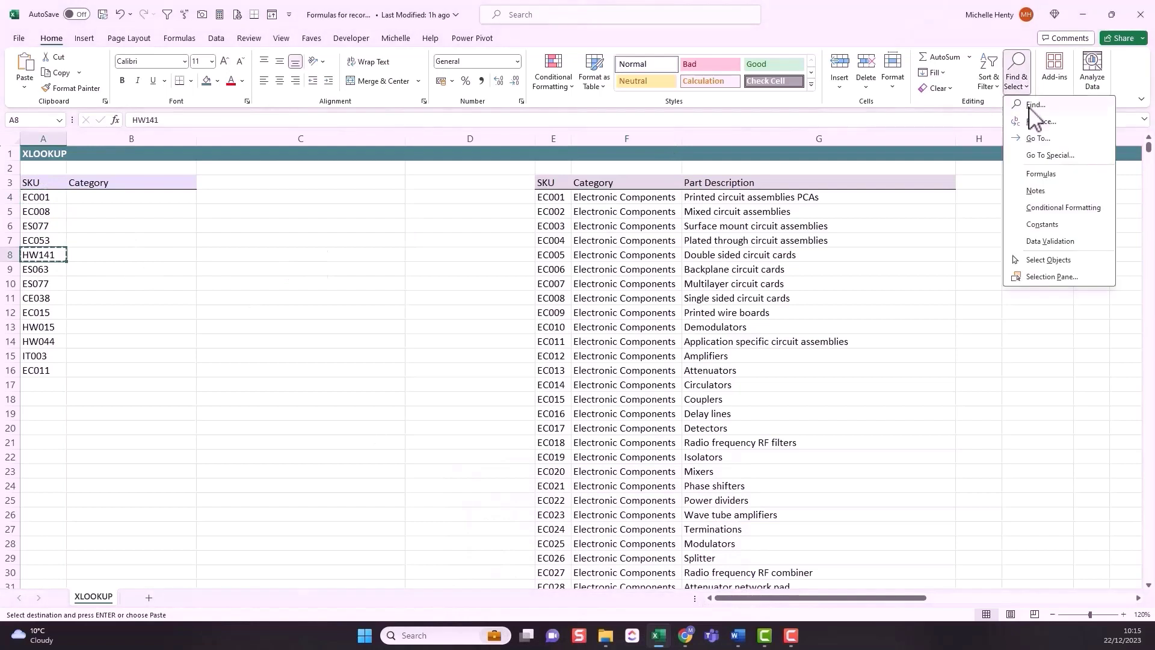
{"action": "left_click", "coordinate": [1035, 105]}
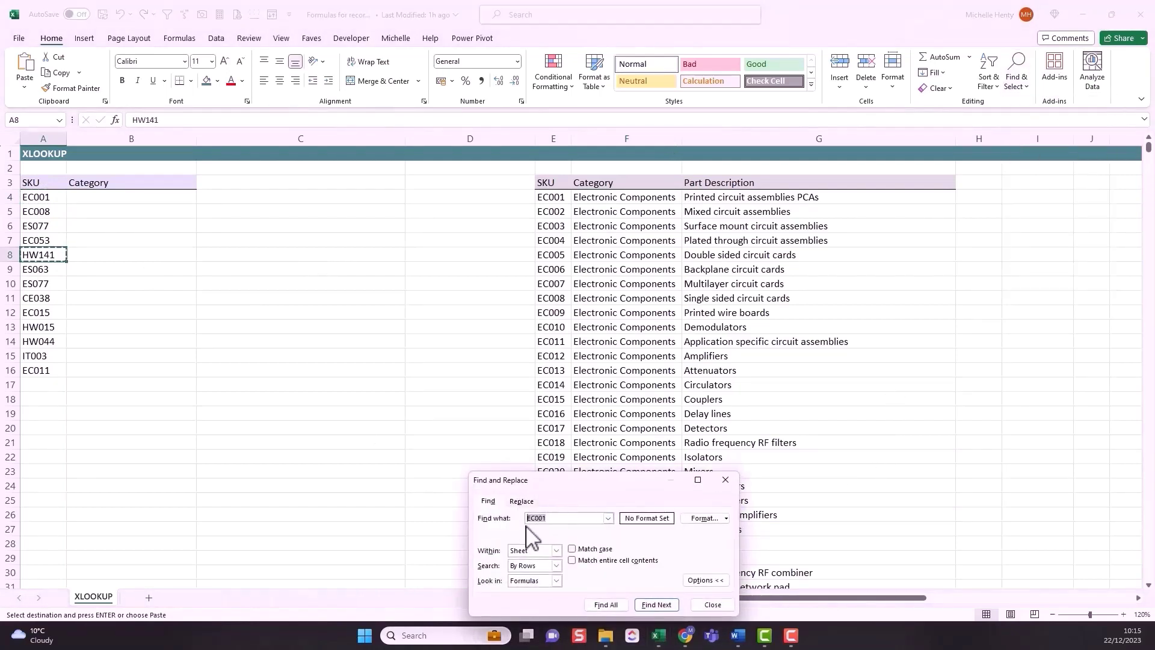
{"action": "key", "text": "ctrl+v"}
{"action": "left_click", "coordinate": [625, 605]}
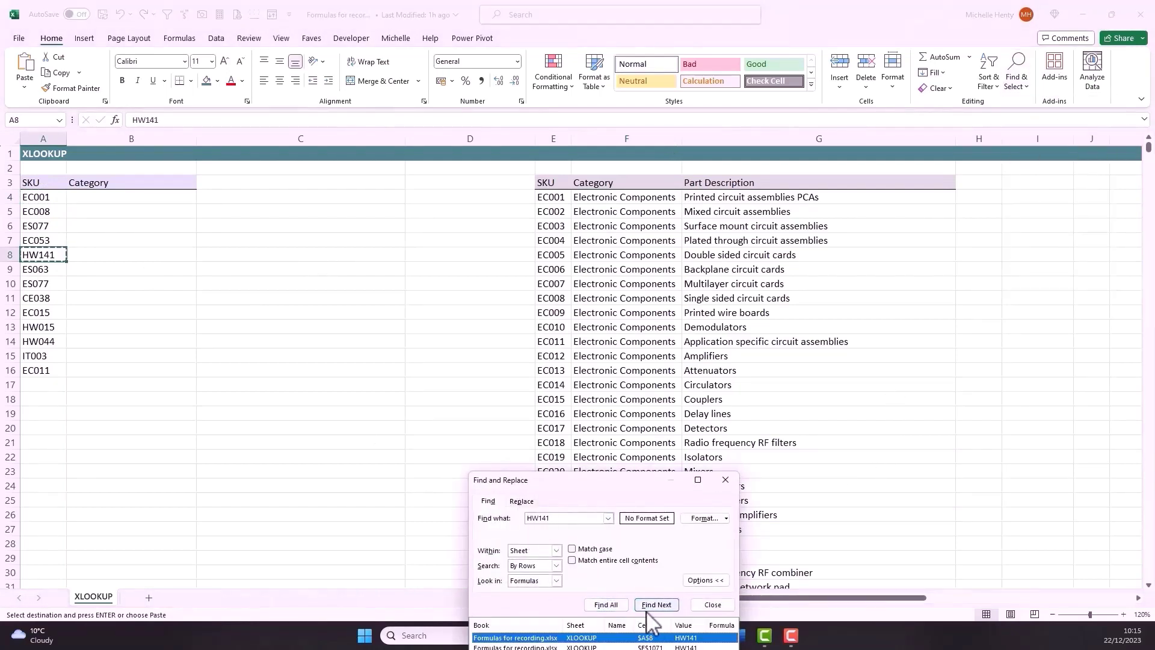
{"action": "left_click", "coordinate": [656, 647]}
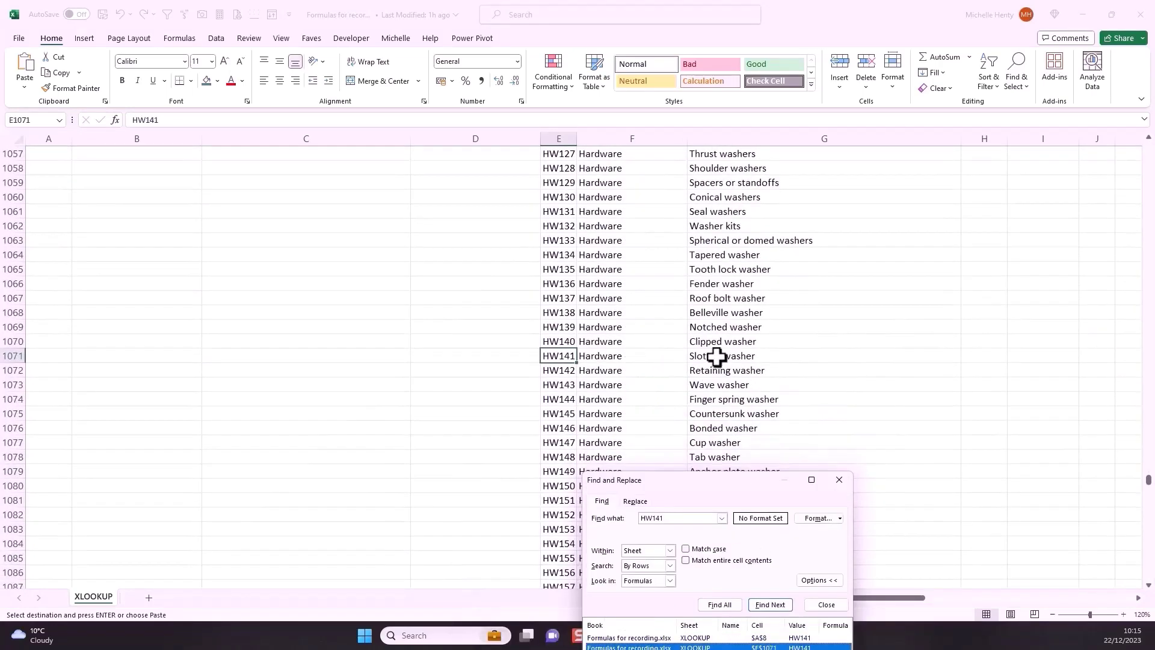
{"action": "left_click", "coordinate": [842, 481]}
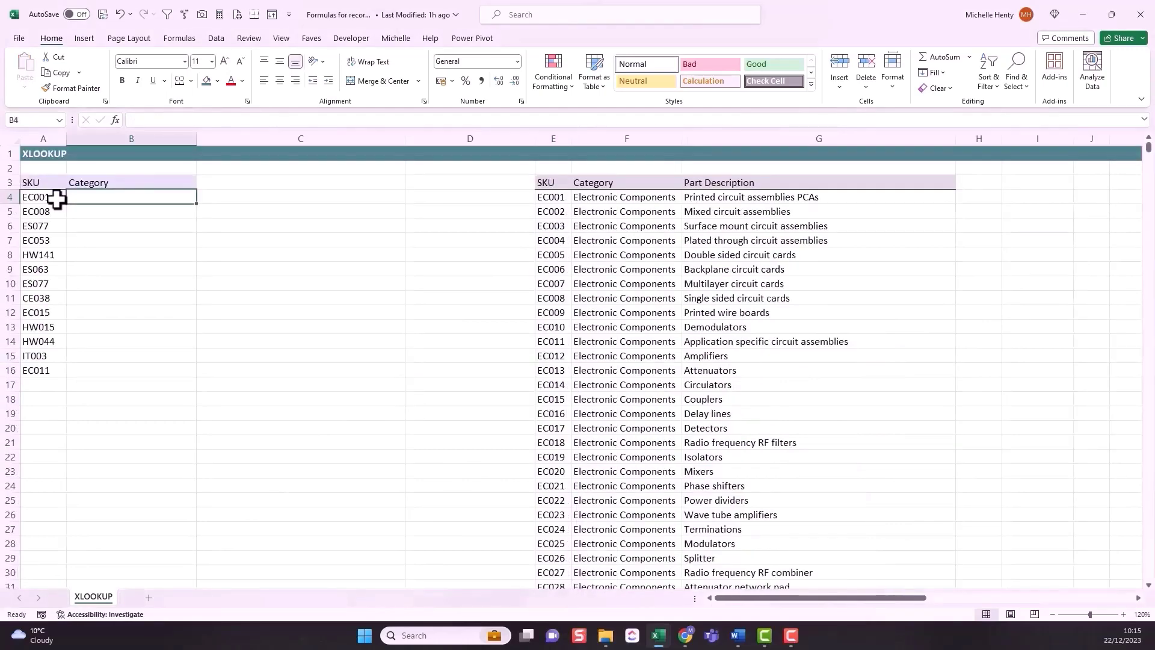
Copy the EC001 category from F4 and paste it into B4.
{"action": "left_click_drag", "start_coordinate": [54, 197], "coordinate": [35, 370]}
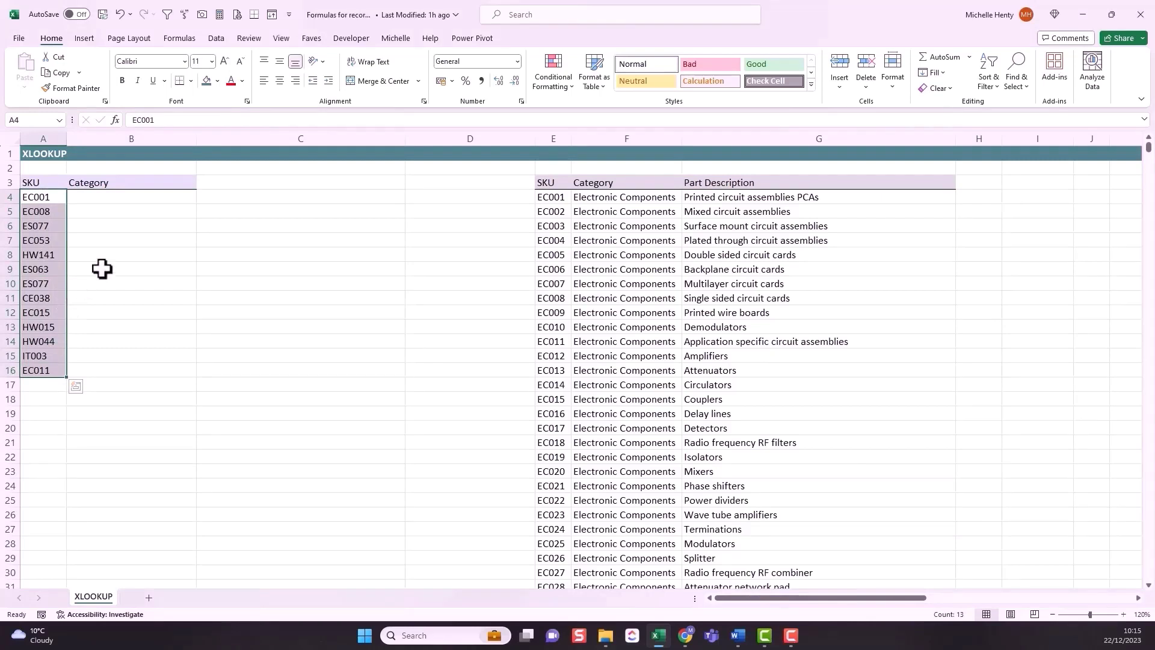
{"action": "left_click", "coordinate": [145, 199]}
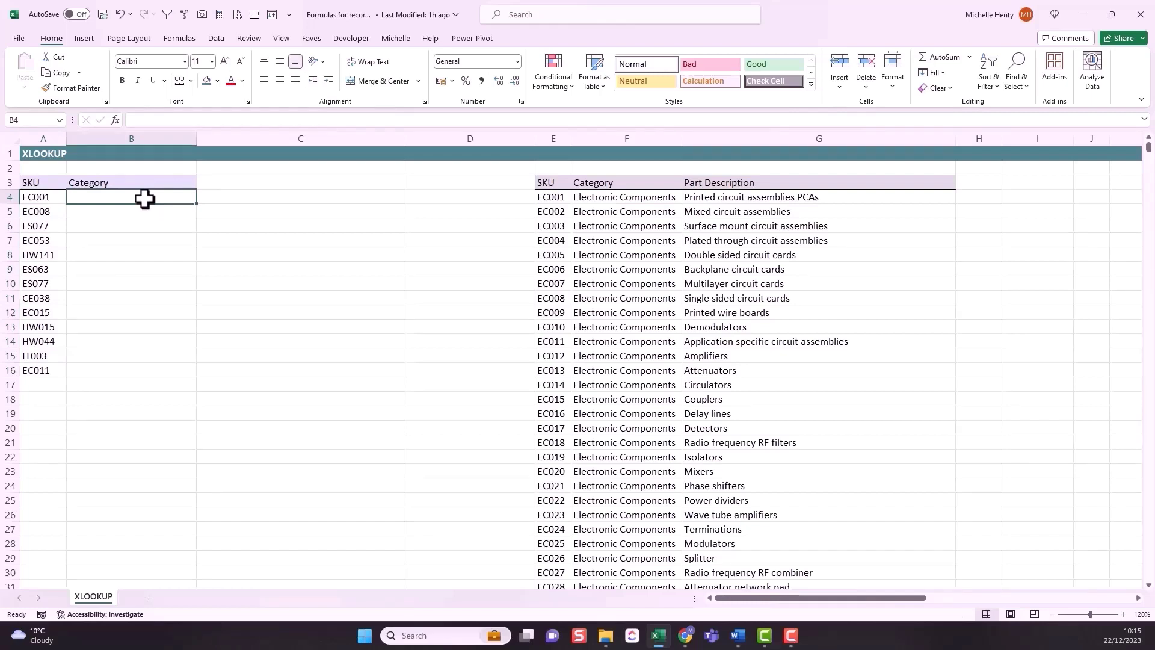
{"action": "left_click", "coordinate": [620, 199]}
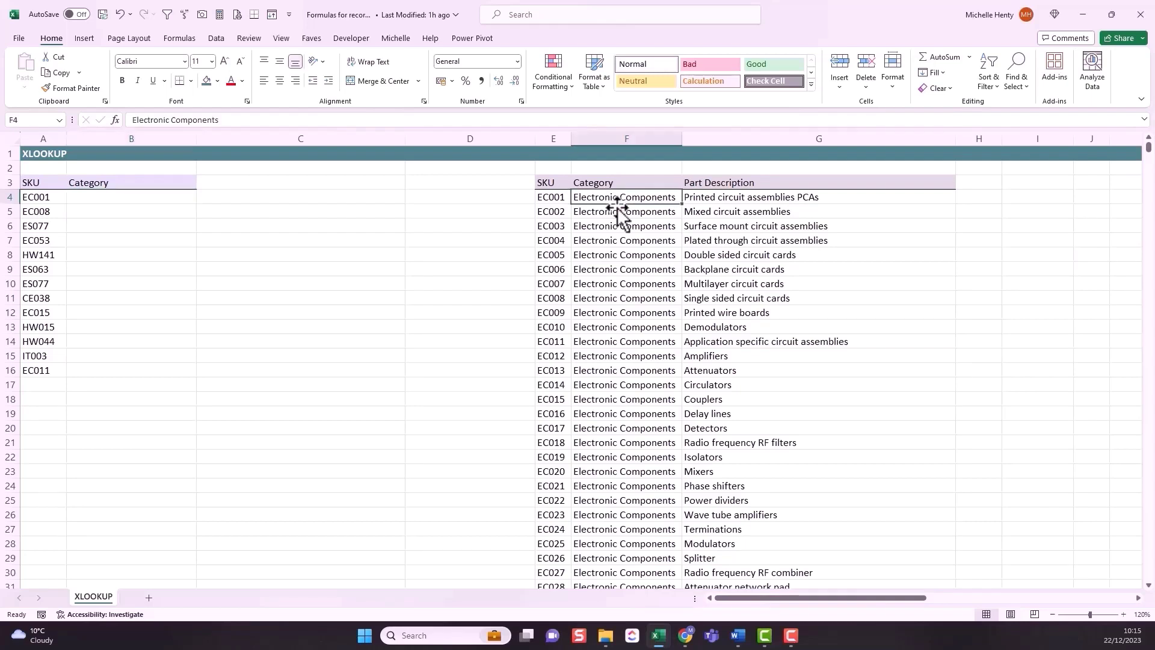
{"action": "key", "text": "ctrl+c"}
{"action": "left_click", "coordinate": [100, 198]}
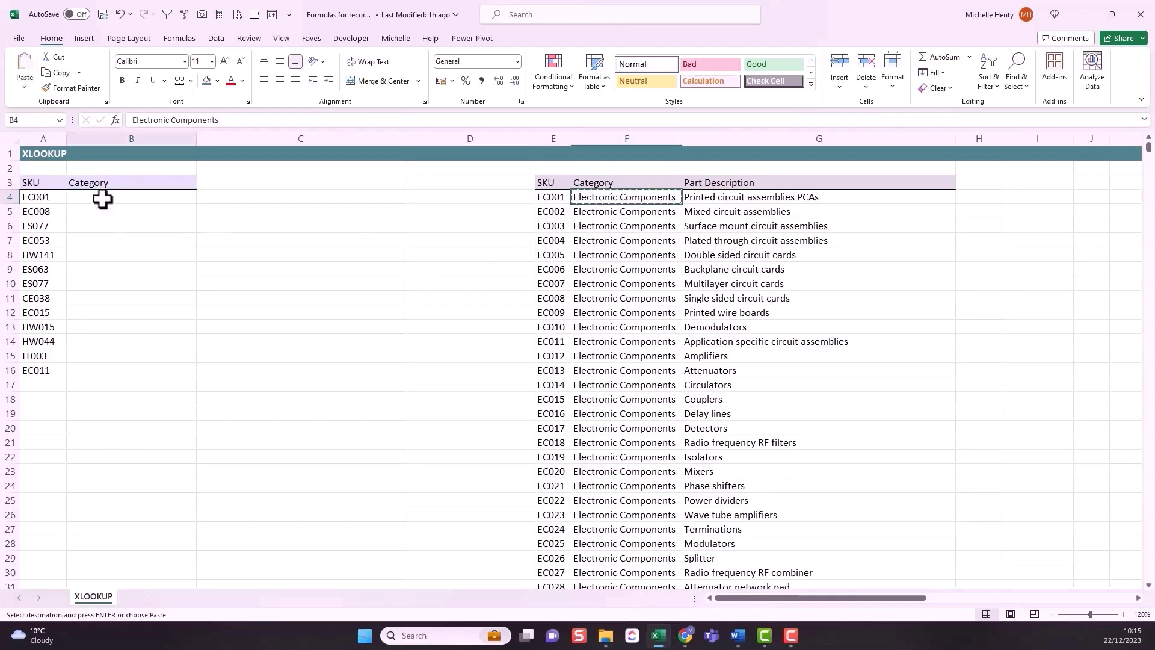
{"action": "key", "text": "ctrl+v"}
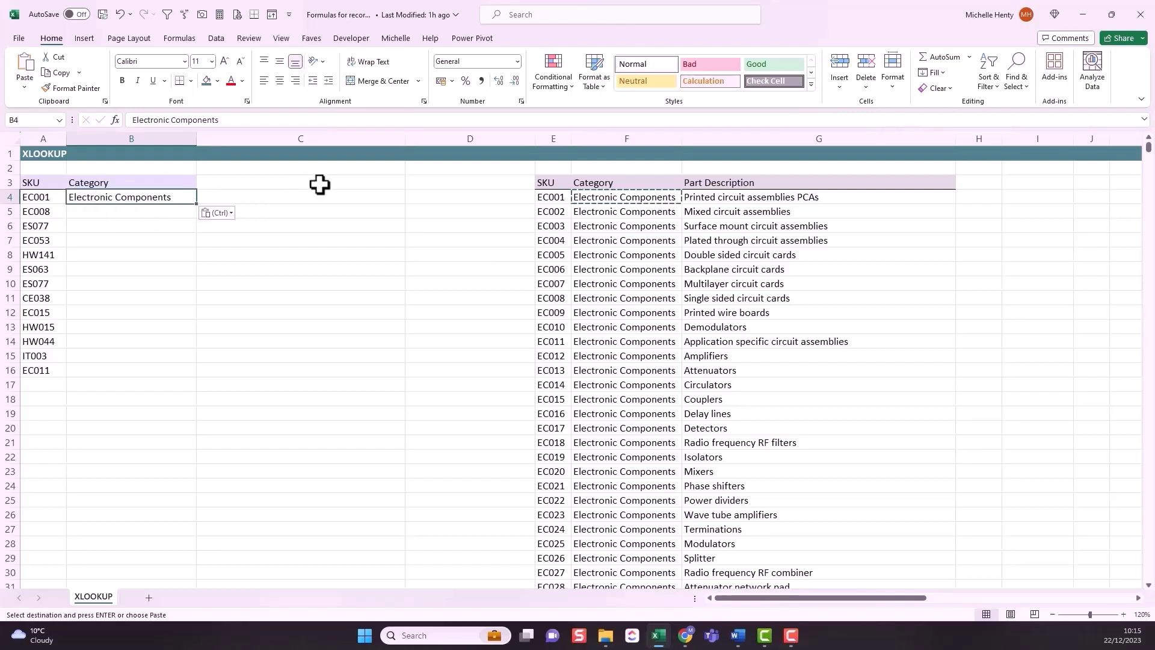
Change the EC001 category in F4 to Electronic Assemblies.
{"action": "left_click", "coordinate": [608, 201]}
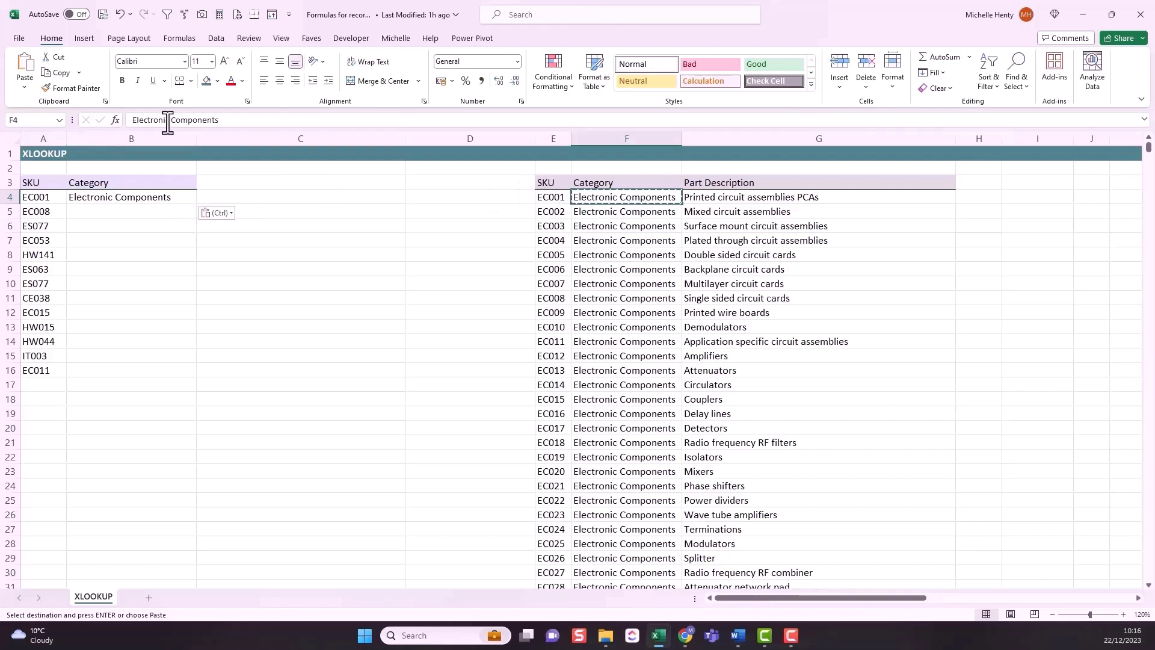
{"action": "left_click_drag", "start_coordinate": [171, 120], "coordinate": [272, 120]}
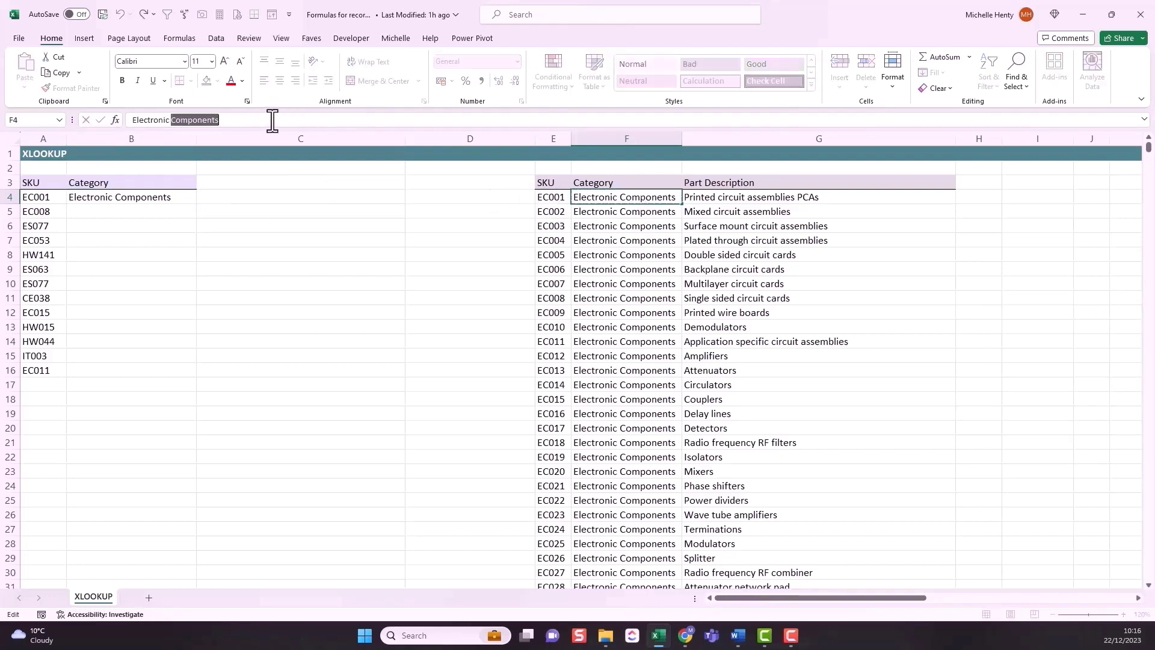
{"action": "type", "text": "Assembli"}
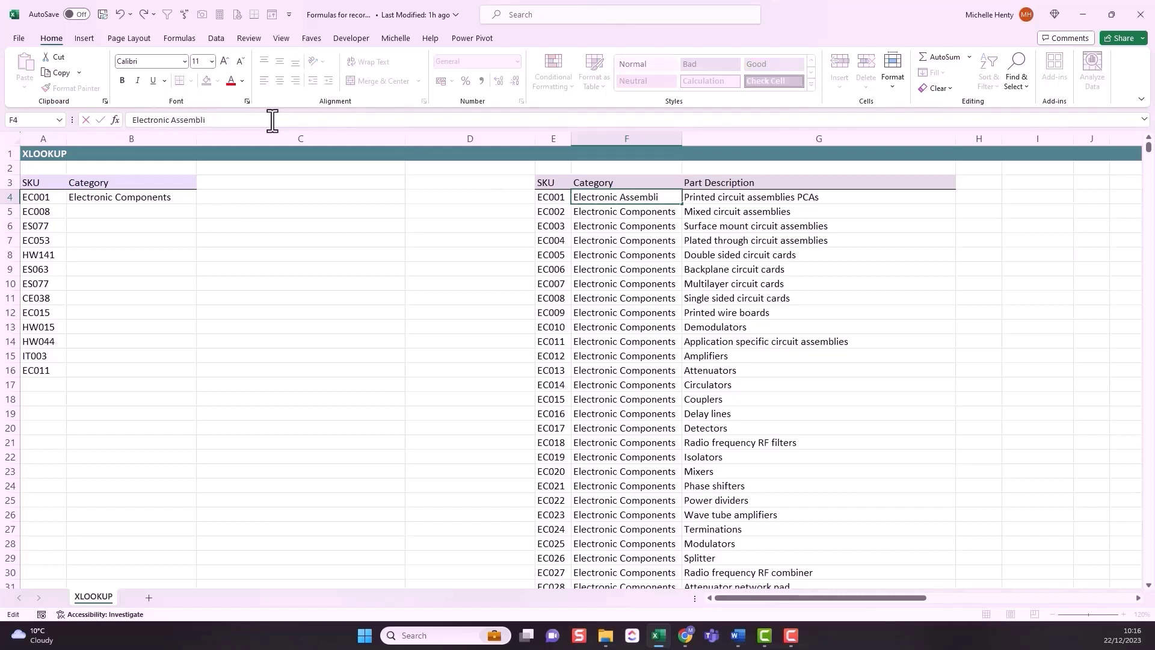
{"action": "key", "text": "Return"}
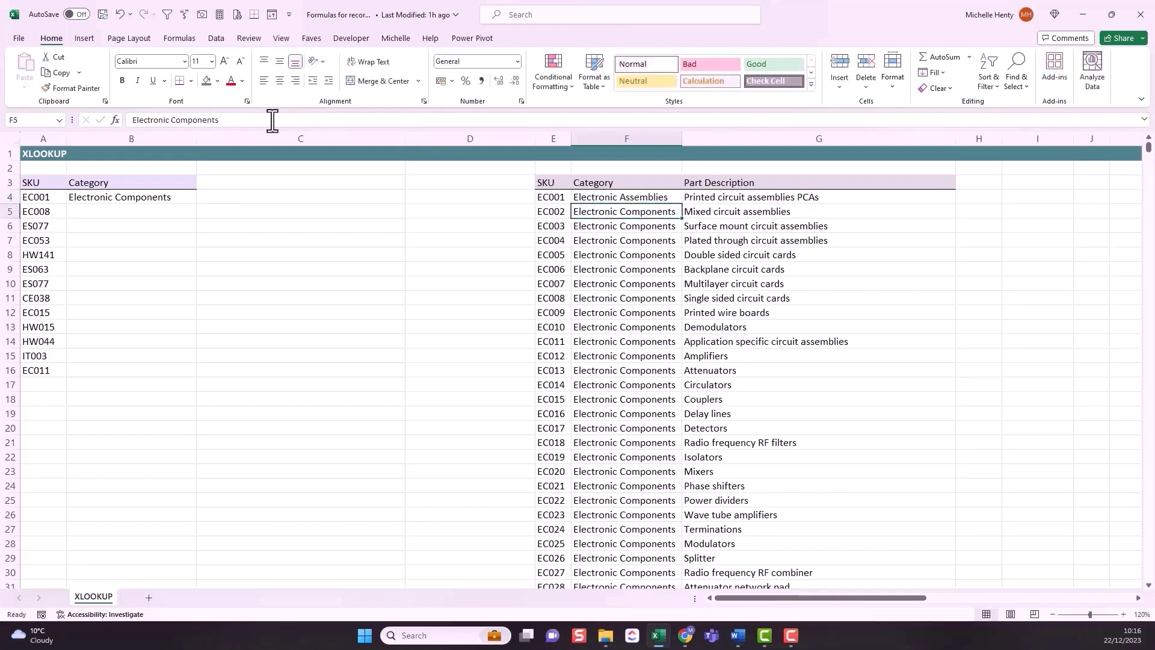
Compare the category in F4 with the pasted one in B4, and undo the last edit to F4.
{"action": "left_click", "coordinate": [633, 199]}
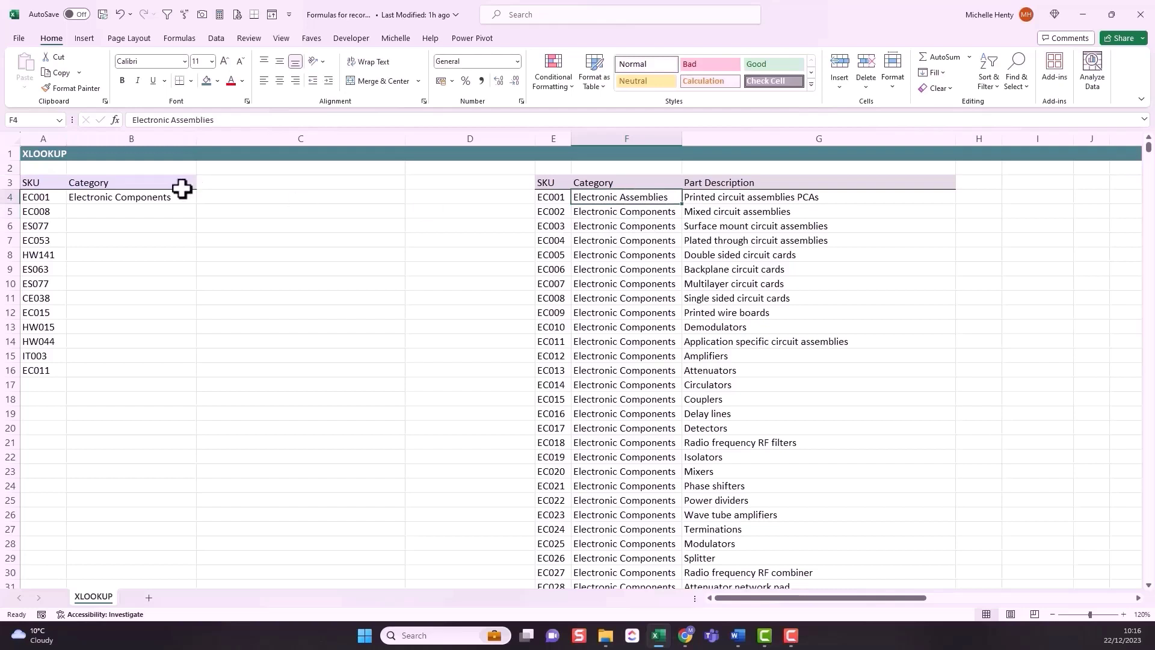
{"action": "left_click", "coordinate": [162, 199]}
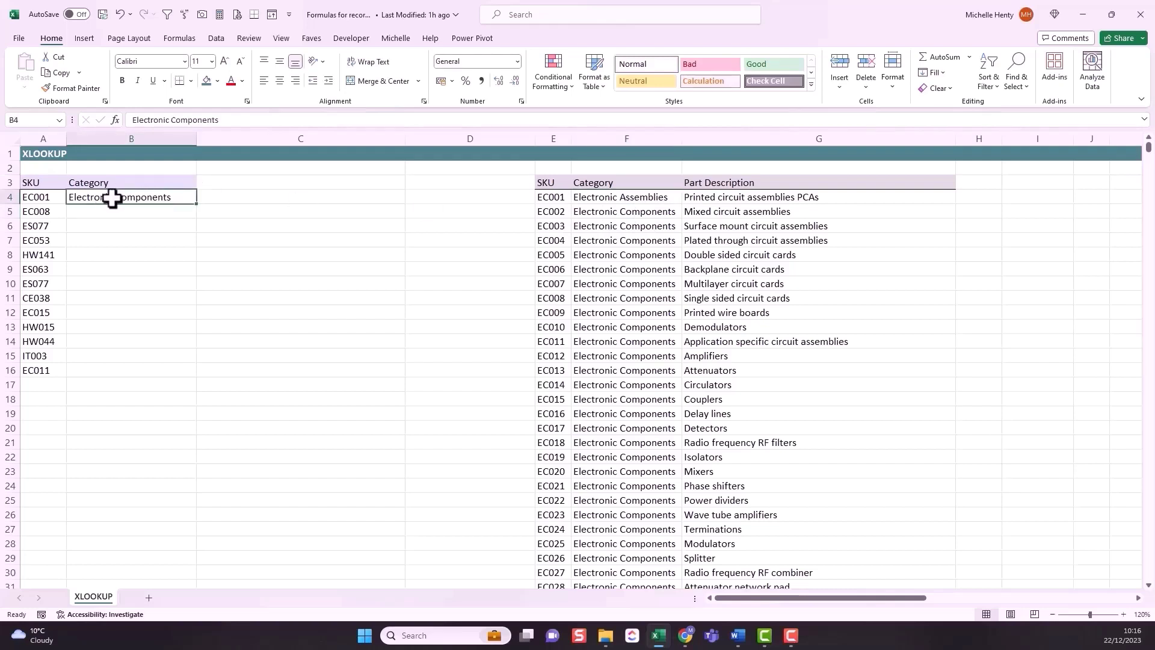
{"action": "left_click", "coordinate": [599, 197]}
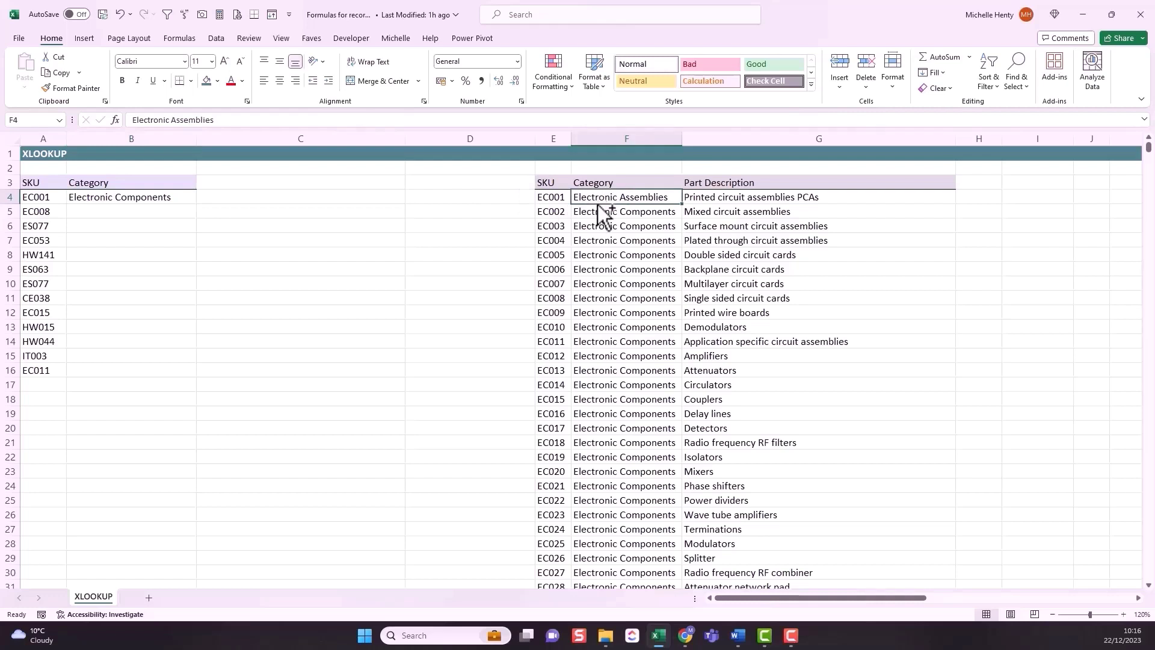
{"action": "key", "text": "ctrl+z"}
Replace the pasted category in B4 with the cell reference formula =F4.
{"action": "left_click", "coordinate": [151, 197]}
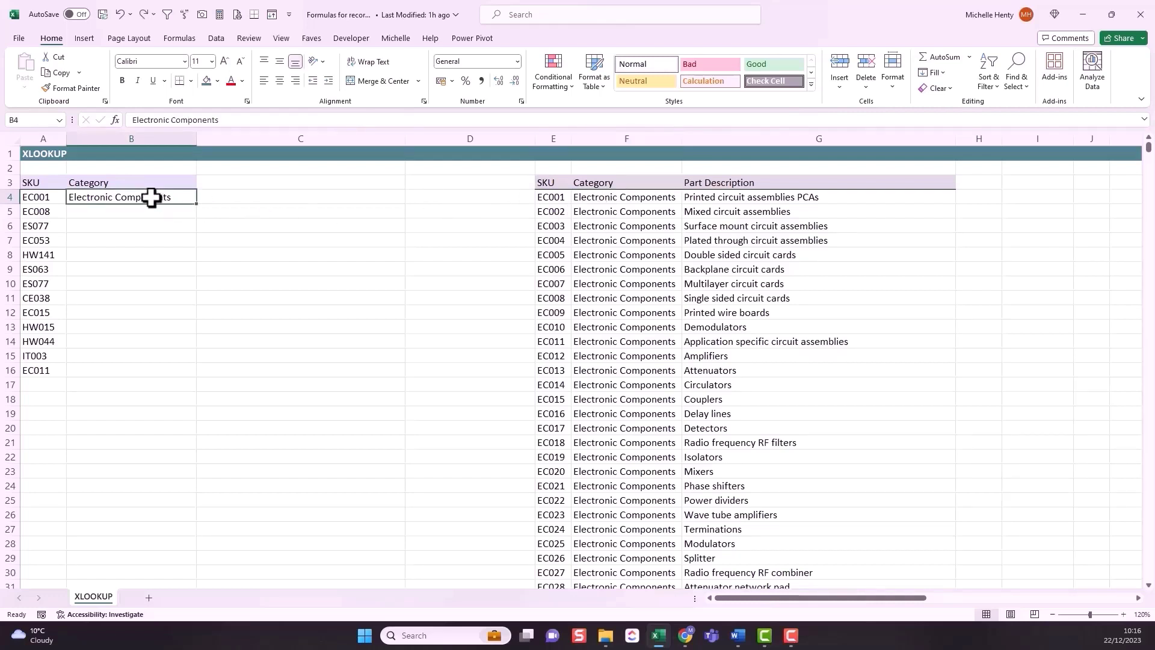
{"action": "type", "text": "="}
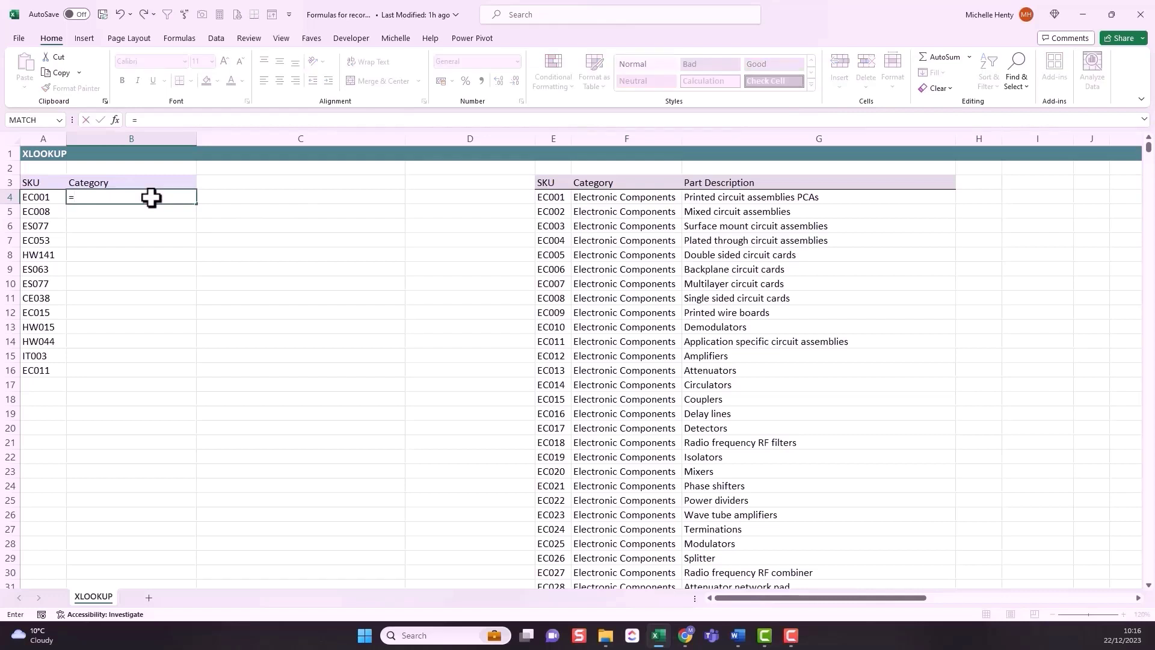
{"action": "left_click", "coordinate": [604, 195]}
{"action": "key", "text": "Return"}
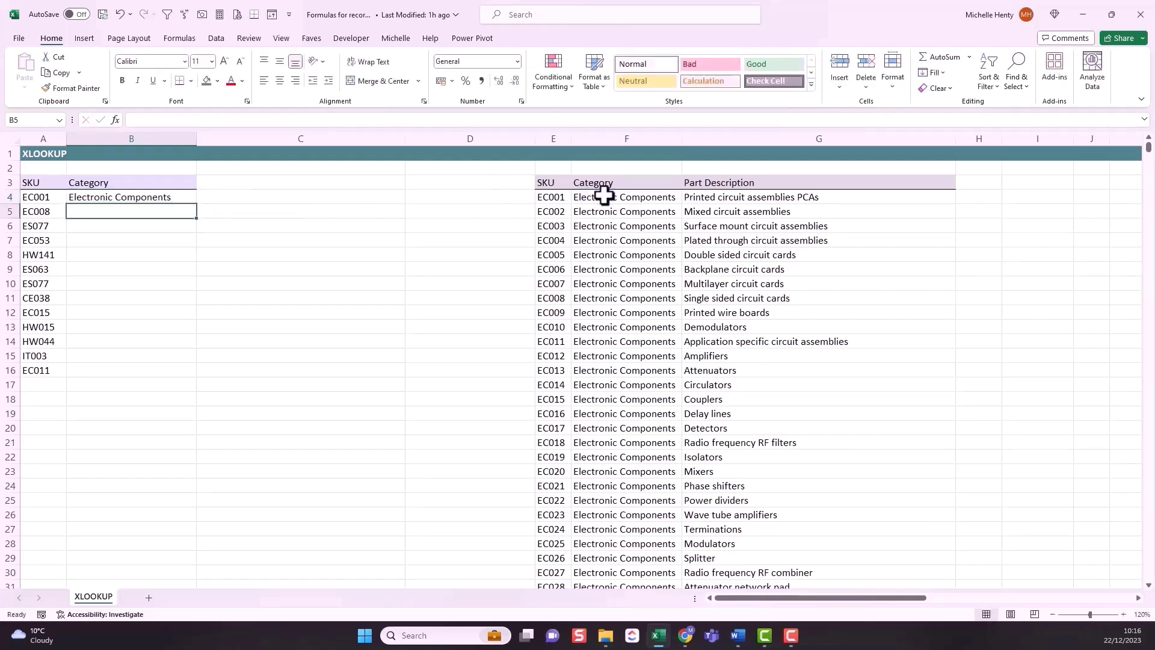
{"action": "left_click", "coordinate": [175, 198]}
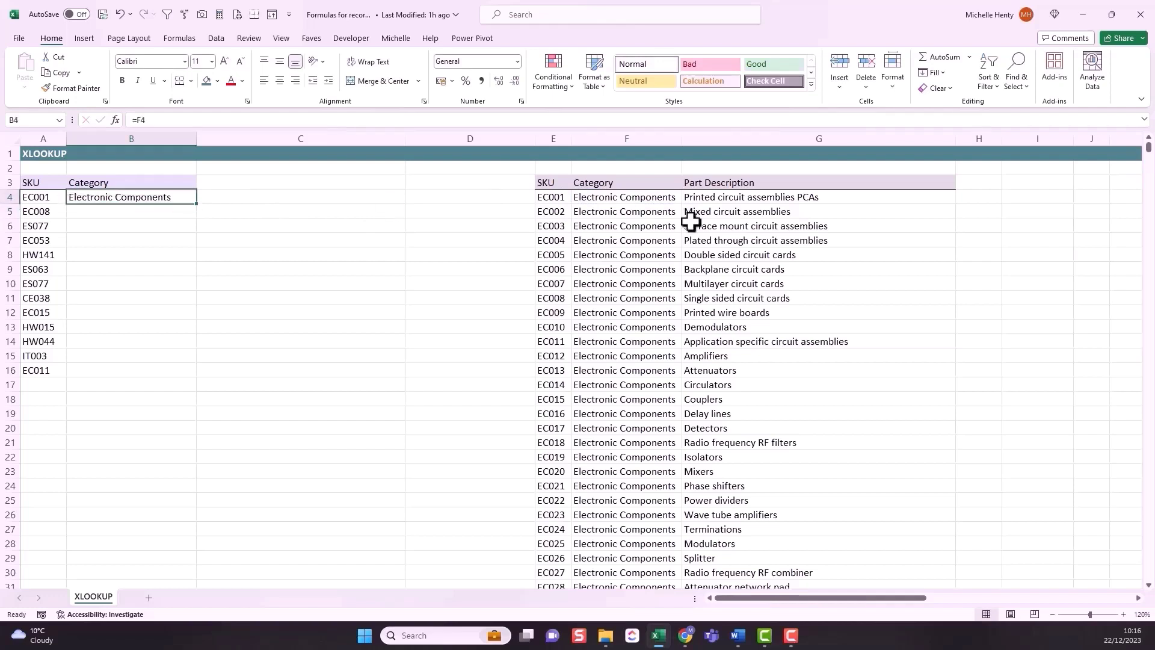
Set the category in F4 to Electronic Assemblies and check the linked cell B4.
{"action": "left_click", "coordinate": [652, 198]}
{"action": "left_click_drag", "start_coordinate": [172, 119], "coordinate": [263, 116]}
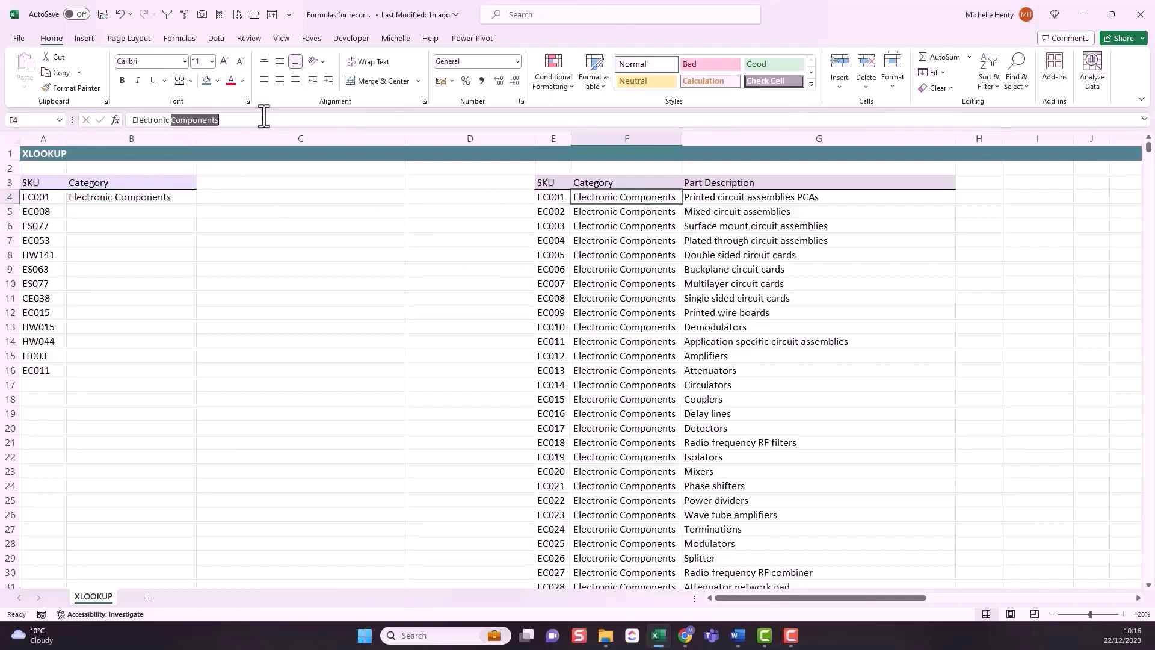
{"action": "type", "text": "Ass"}
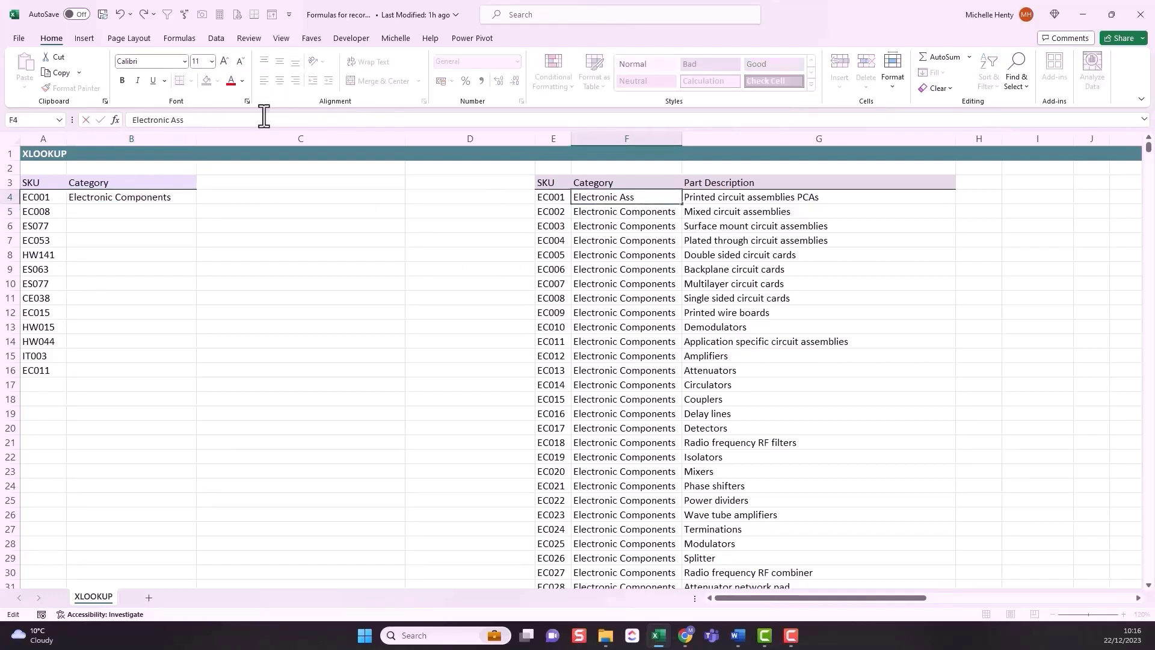
{"action": "type", "text": "emblies"}
{"action": "key", "text": "Return"}
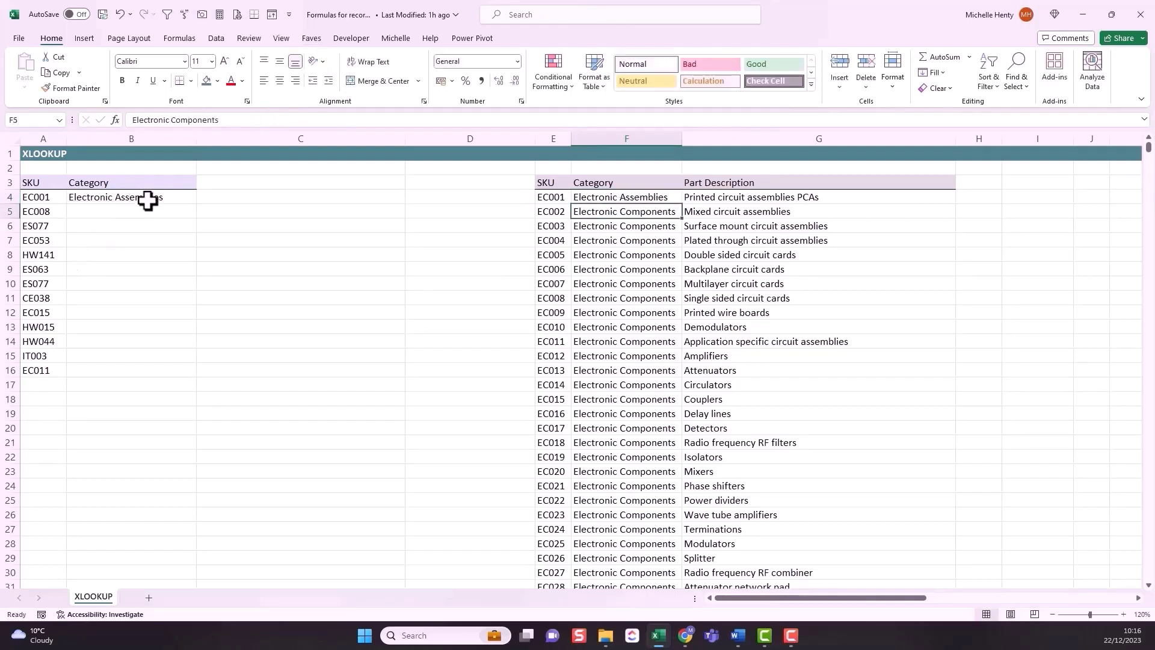
{"action": "left_click", "coordinate": [652, 197]}
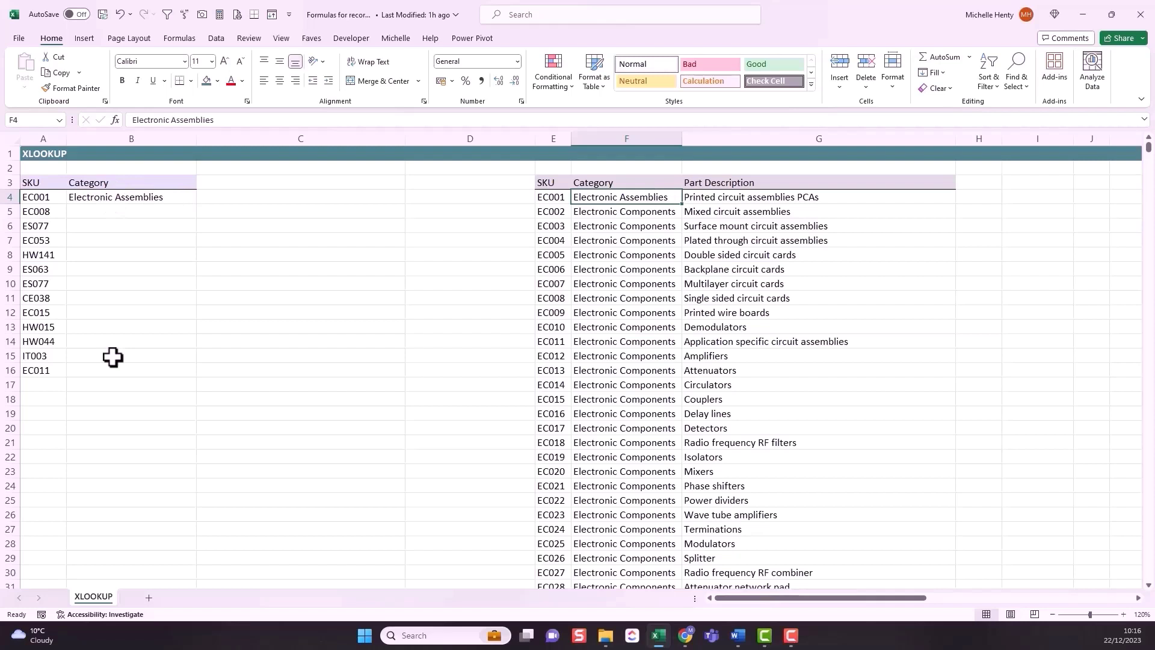
{"action": "left_click", "coordinate": [99, 198]}
Link the category for EC008 in B5 with the formula =F11, and compare the formulas in B4 and B5.
{"action": "left_click", "coordinate": [53, 212]}
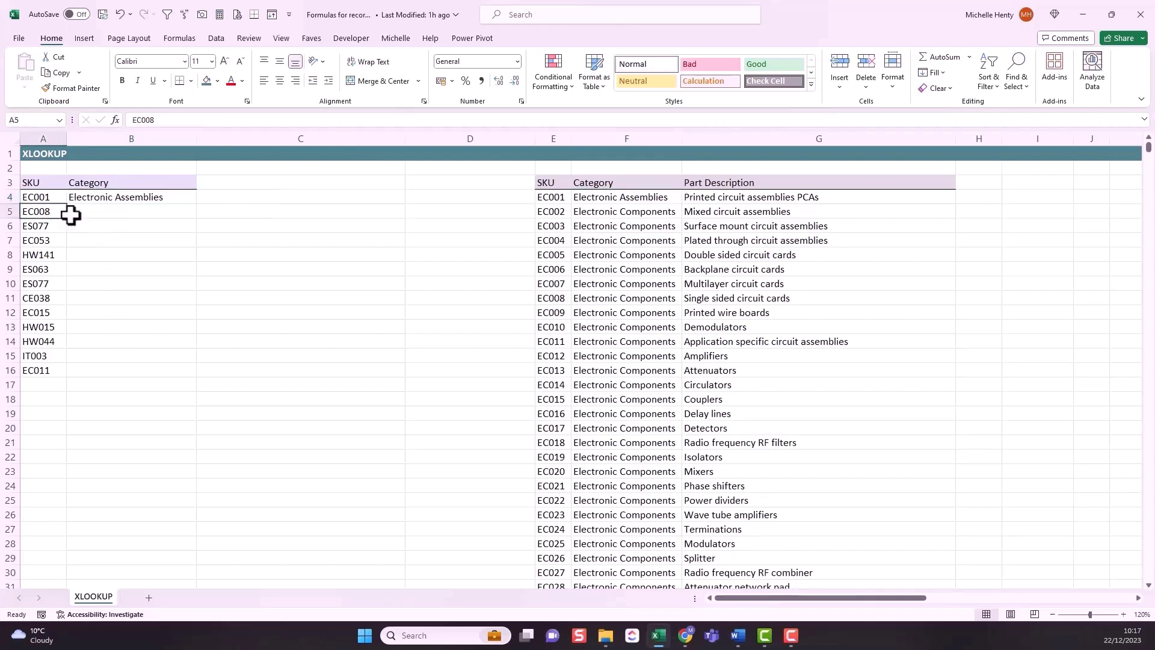
{"action": "left_click", "coordinate": [121, 214]}
{"action": "type", "text": "="}
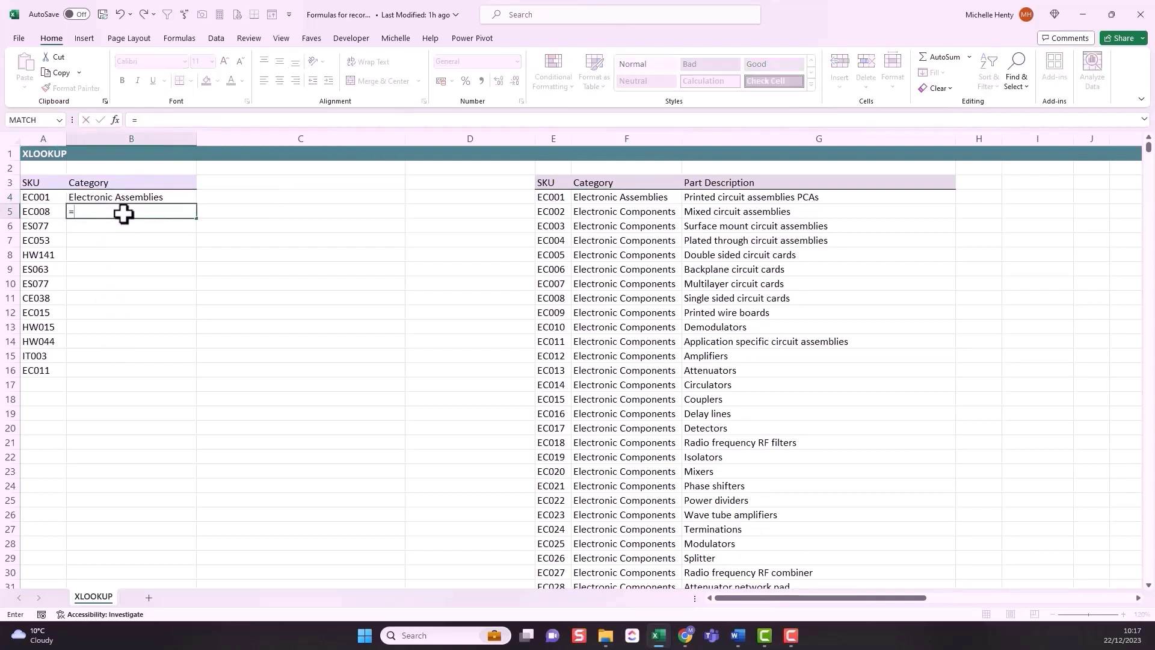
{"action": "left_click", "coordinate": [611, 299]}
{"action": "key", "text": "Return"}
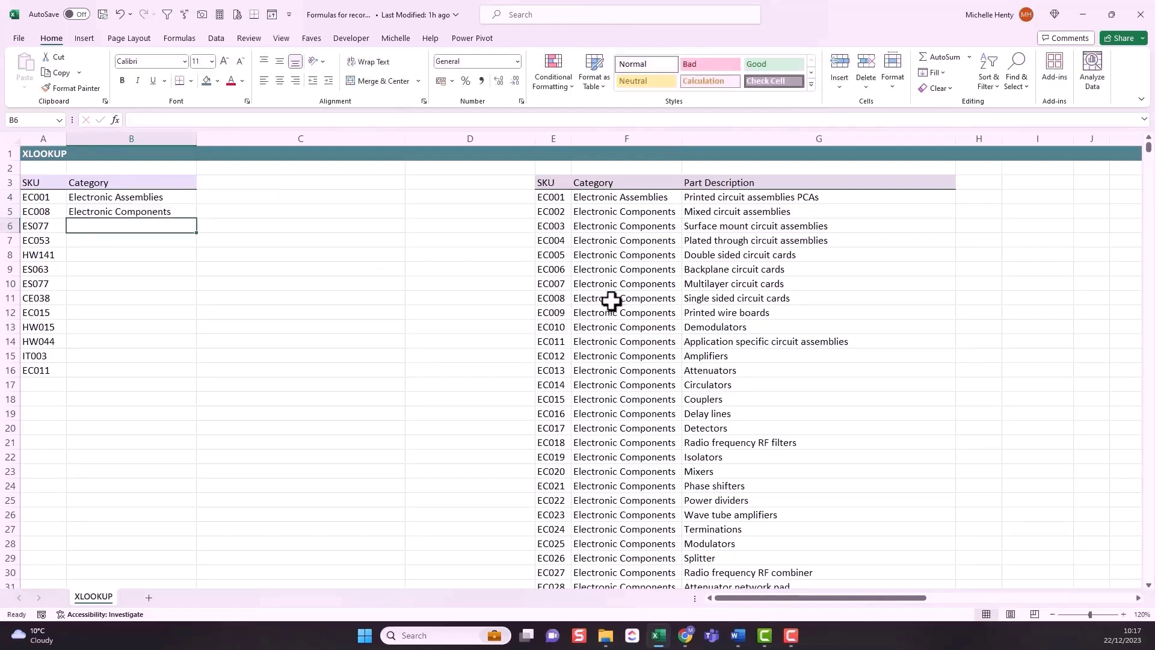
{"action": "left_click", "coordinate": [152, 197]}
{"action": "left_click", "coordinate": [150, 213]}
{"action": "left_click", "coordinate": [142, 199]}
{"action": "left_click", "coordinate": [138, 212]}
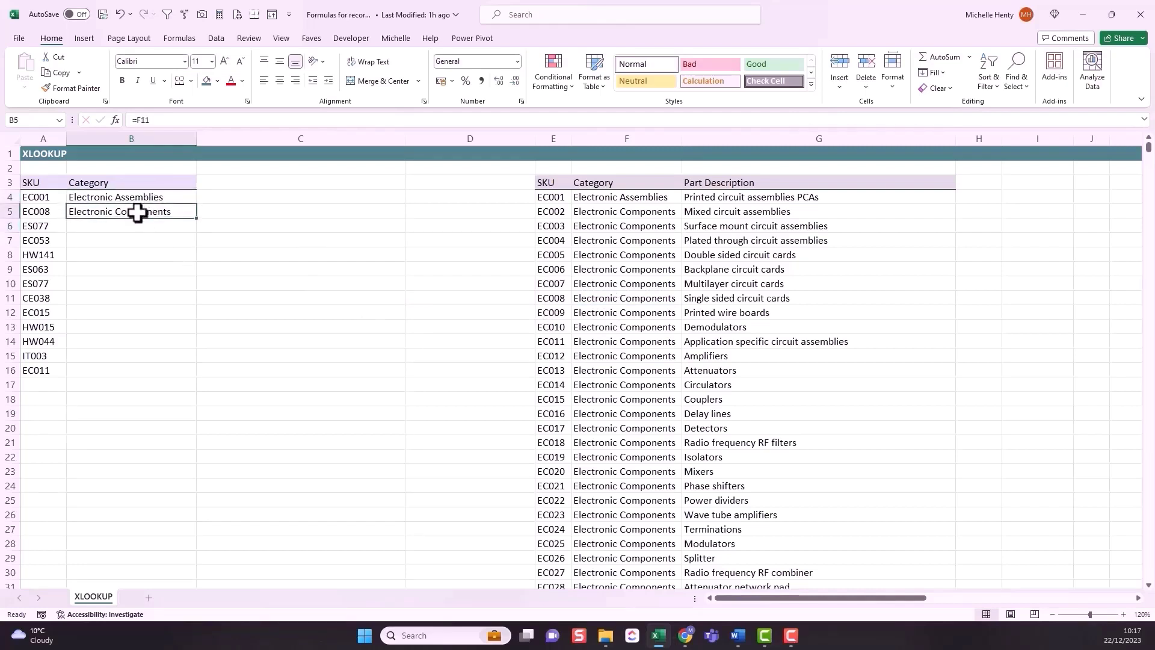
Inspect the cell reference formulas behind the categories in B4 and B5 without changing them.
{"action": "double_click", "coordinate": [96, 197]}
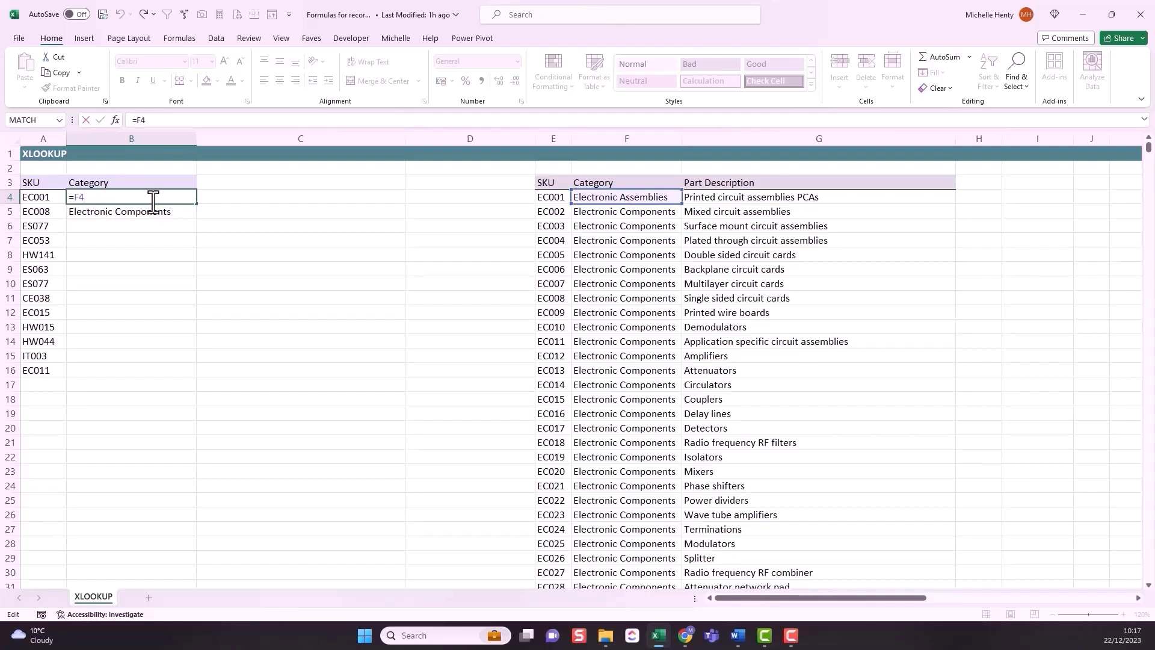
{"action": "left_click", "coordinate": [224, 215]}
{"action": "left_click", "coordinate": [231, 281]}
{"action": "double_click", "coordinate": [164, 197]}
{"action": "key", "text": "ctrl+Return"}
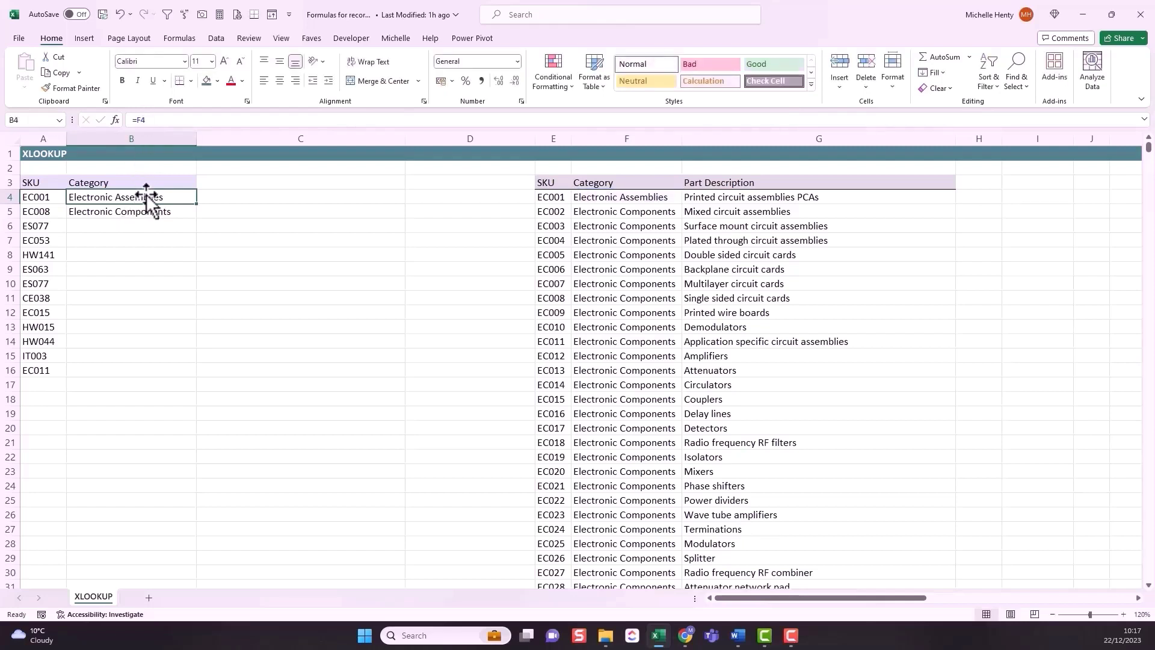
{"action": "key", "text": "Down"}
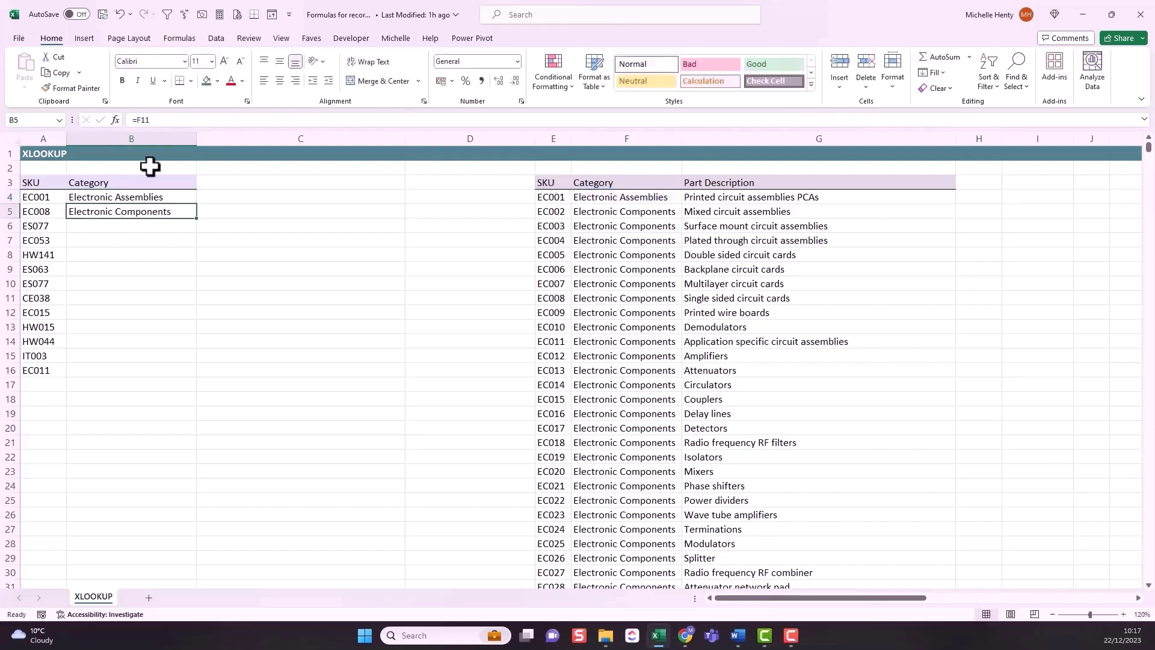
{"action": "double_click", "coordinate": [118, 211]}
{"action": "key", "text": "Escape"}
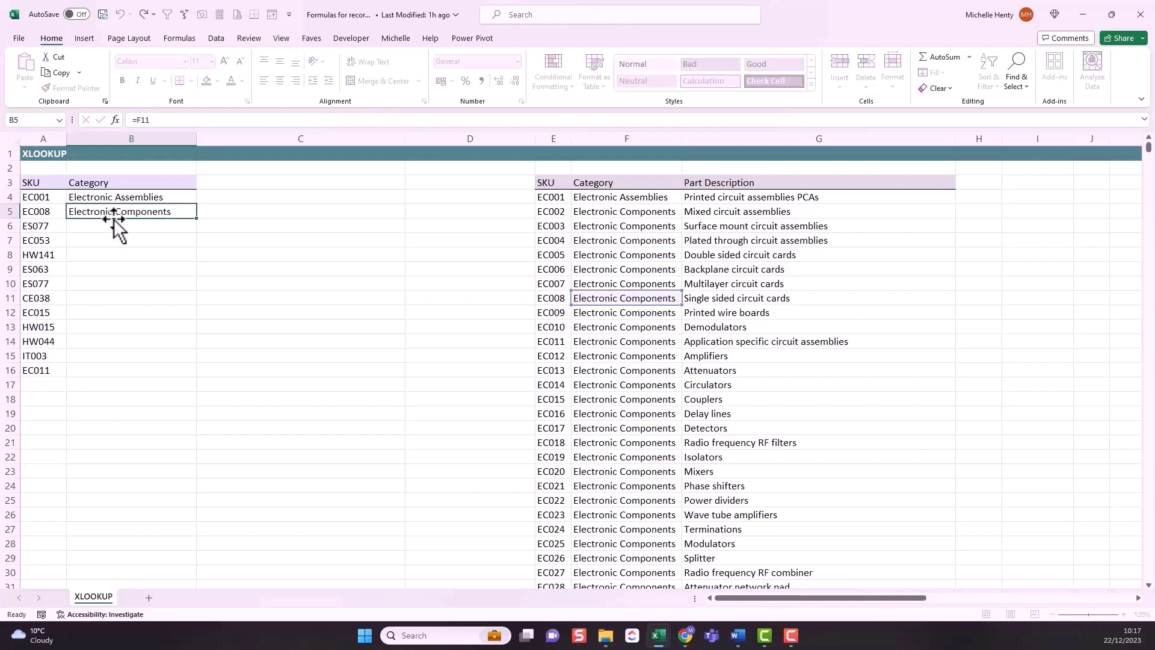
Copy the linked categories in B4:B5 and paste them back over themselves as values only.
{"action": "left_click_drag", "start_coordinate": [130, 197], "coordinate": [130, 210]}
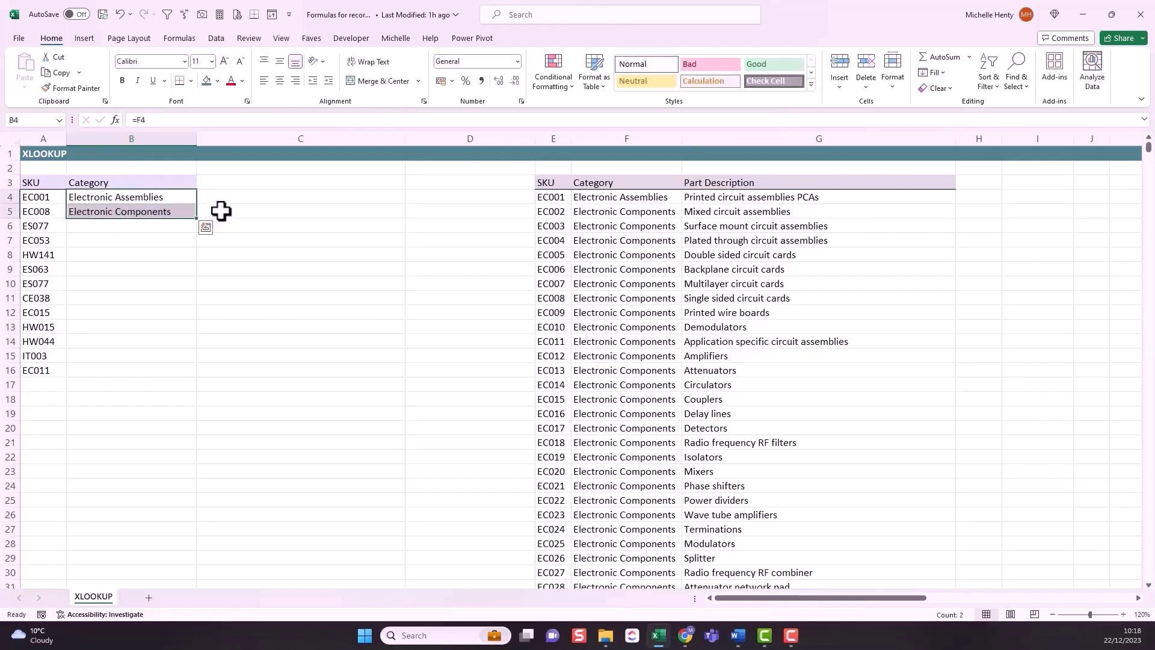
{"action": "key", "text": "ctrl+c"}
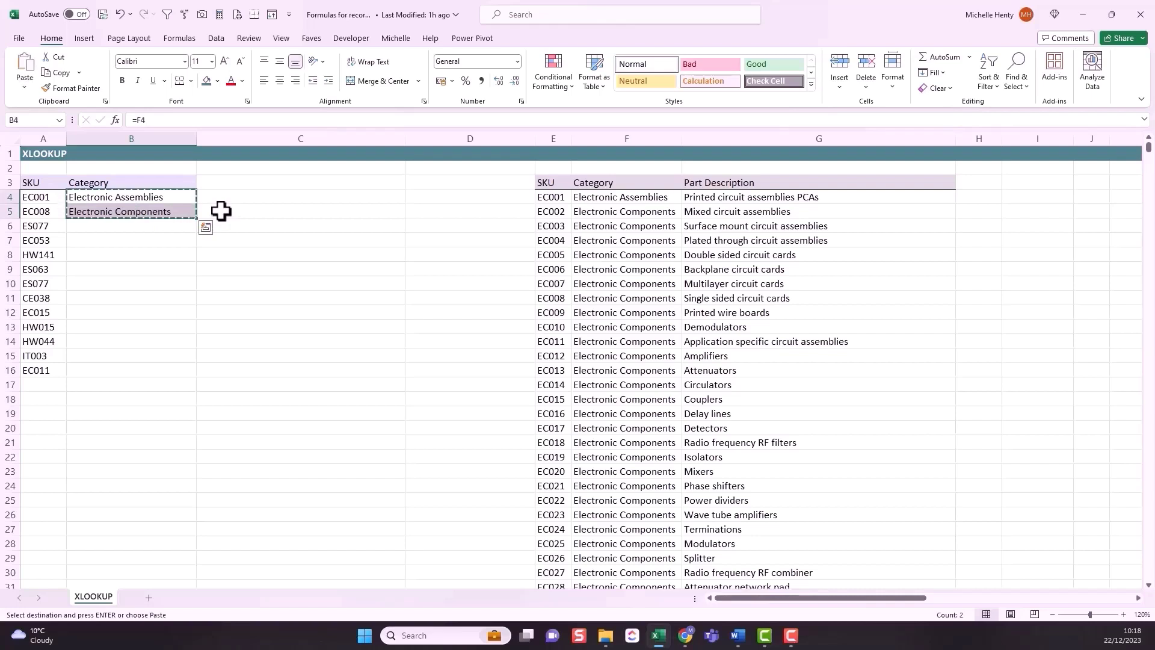
{"action": "left_click", "coordinate": [24, 86]}
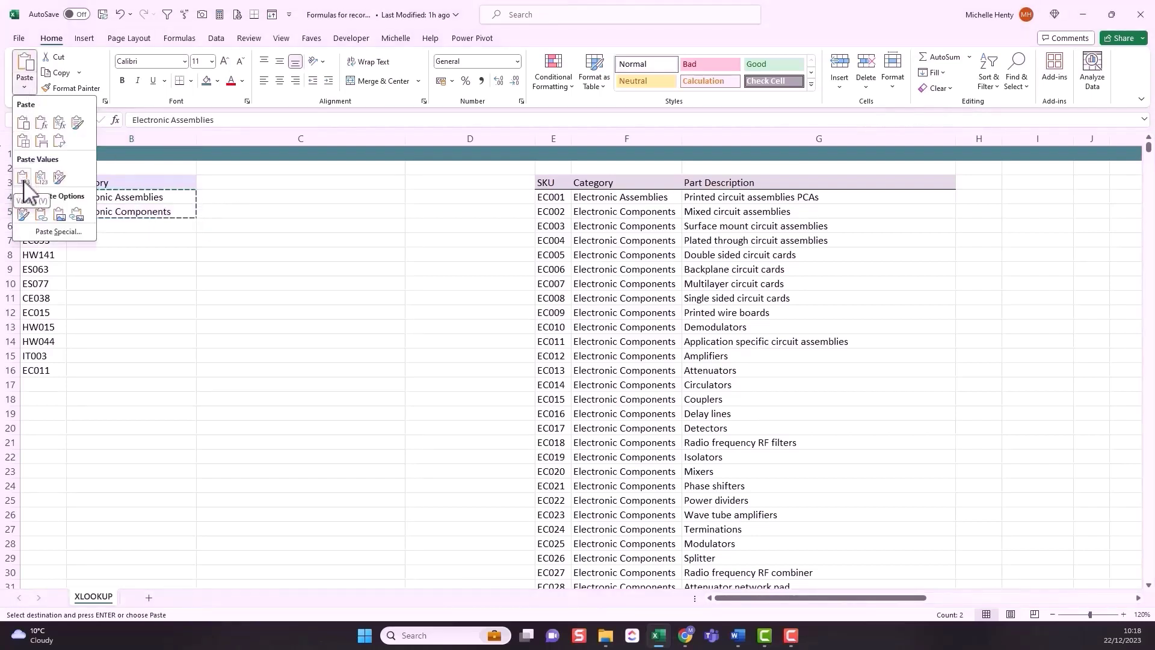
{"action": "left_click", "coordinate": [23, 179]}
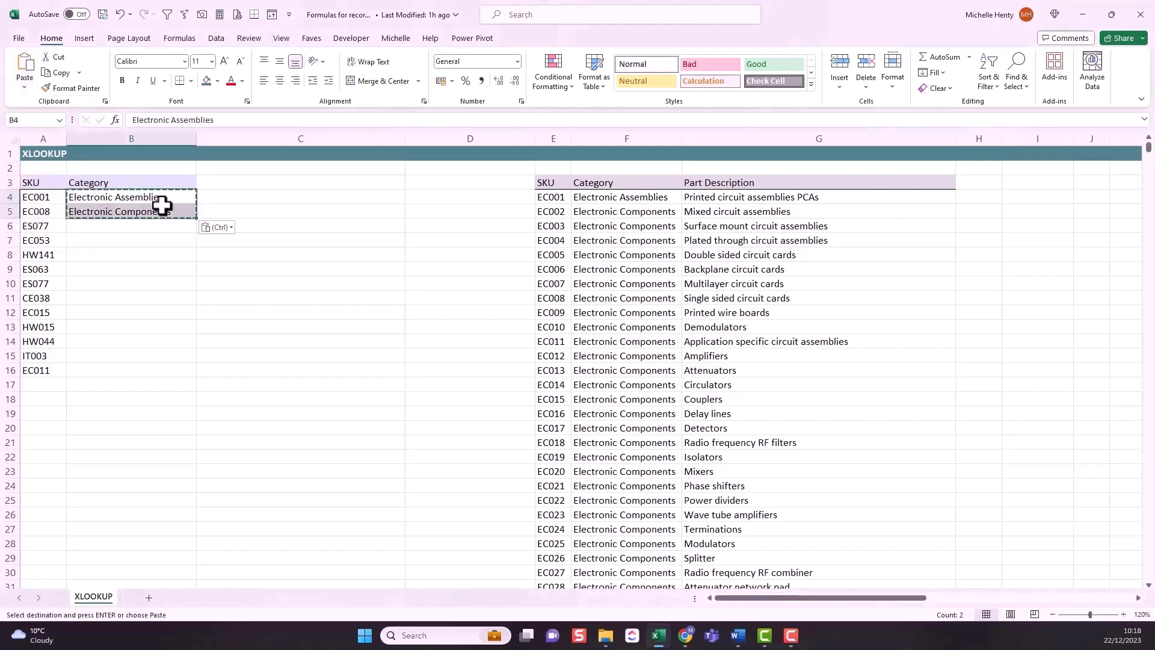
Inspect the pasted contents of B4, and undo the conversion of B4:B5 to values.
{"action": "left_click", "coordinate": [173, 121]}
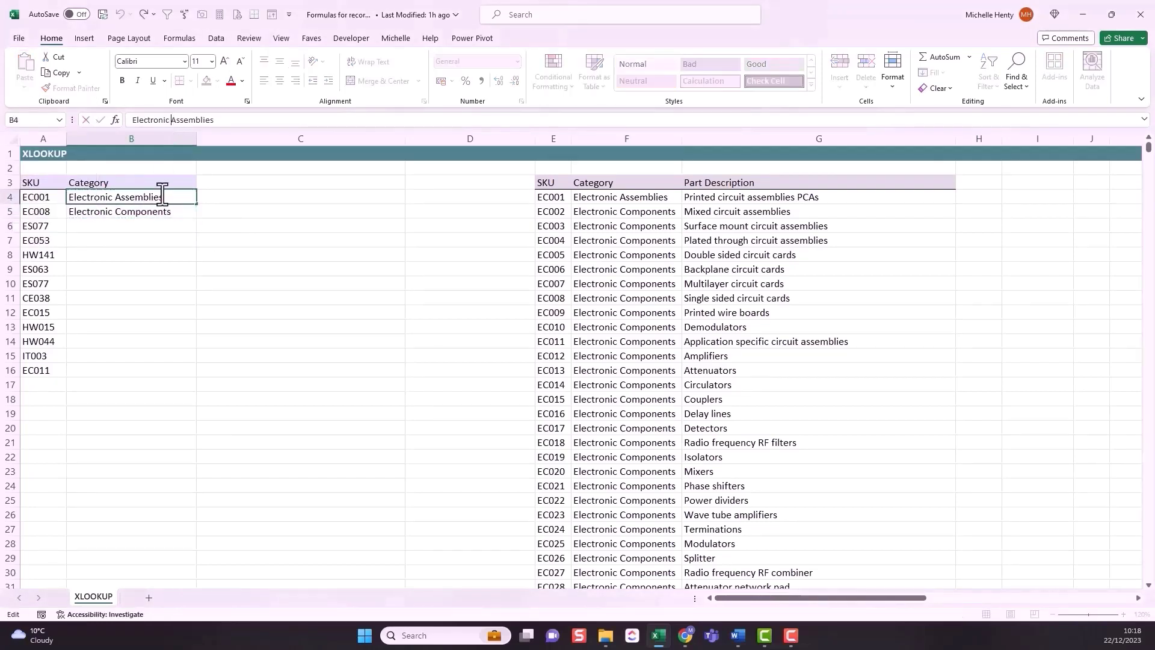
{"action": "left_click", "coordinate": [158, 205]}
{"action": "double_click", "coordinate": [161, 198]}
{"action": "type", "text": "y"}
{"action": "type", "text": "y"}
{"action": "key", "text": "Return"}
{"action": "key", "text": "ctrl+z"}
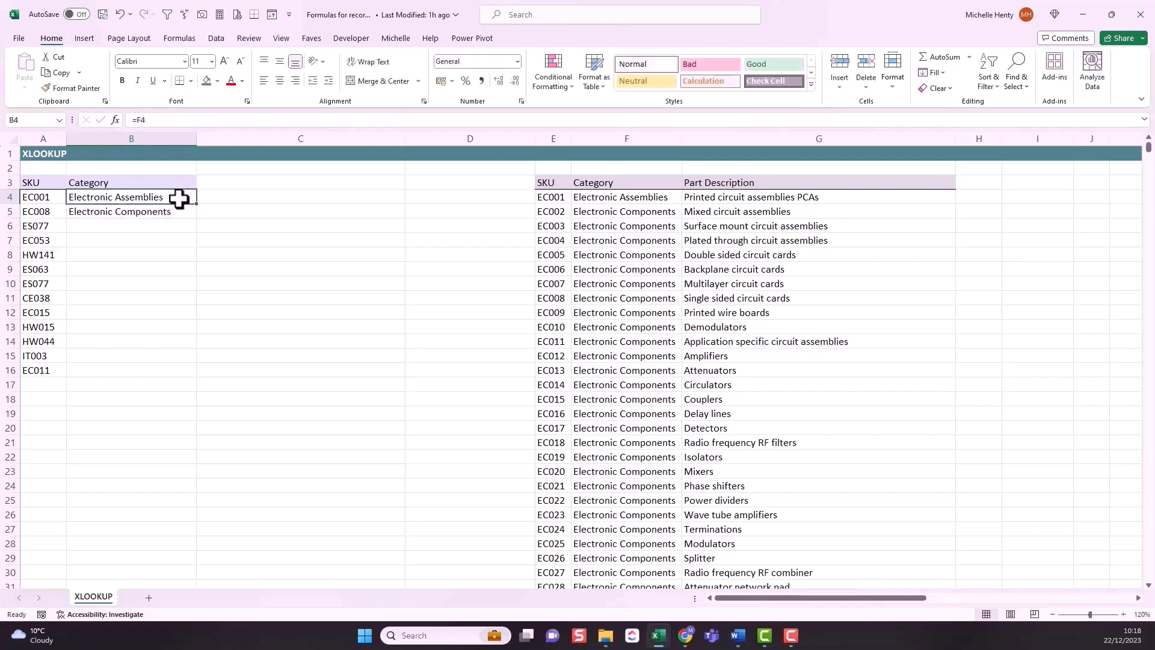
Convert the Category range B4:B16 in place with Copy Here as Values Only, and check the contents of B4 and B5.
{"action": "left_click_drag", "start_coordinate": [174, 199], "coordinate": [145, 369]}
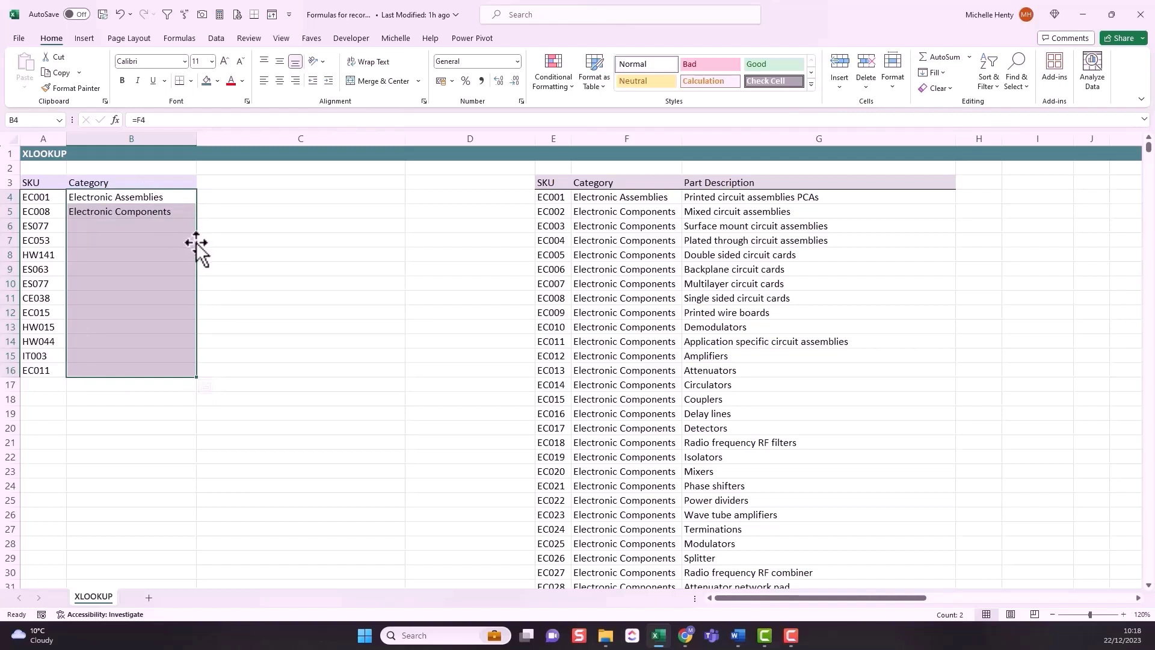
{"action": "left_click_drag", "start_coordinate": [196, 243], "coordinate": [159, 239]}
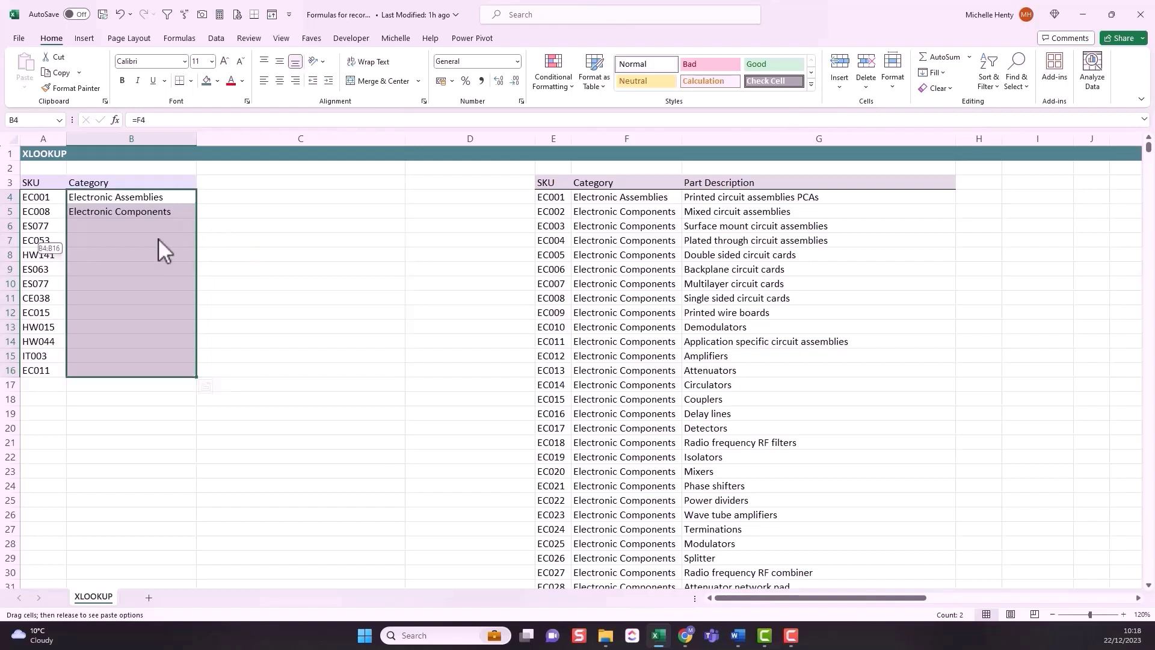
{"action": "left_click_drag", "start_coordinate": [157, 238], "coordinate": [157, 238]}
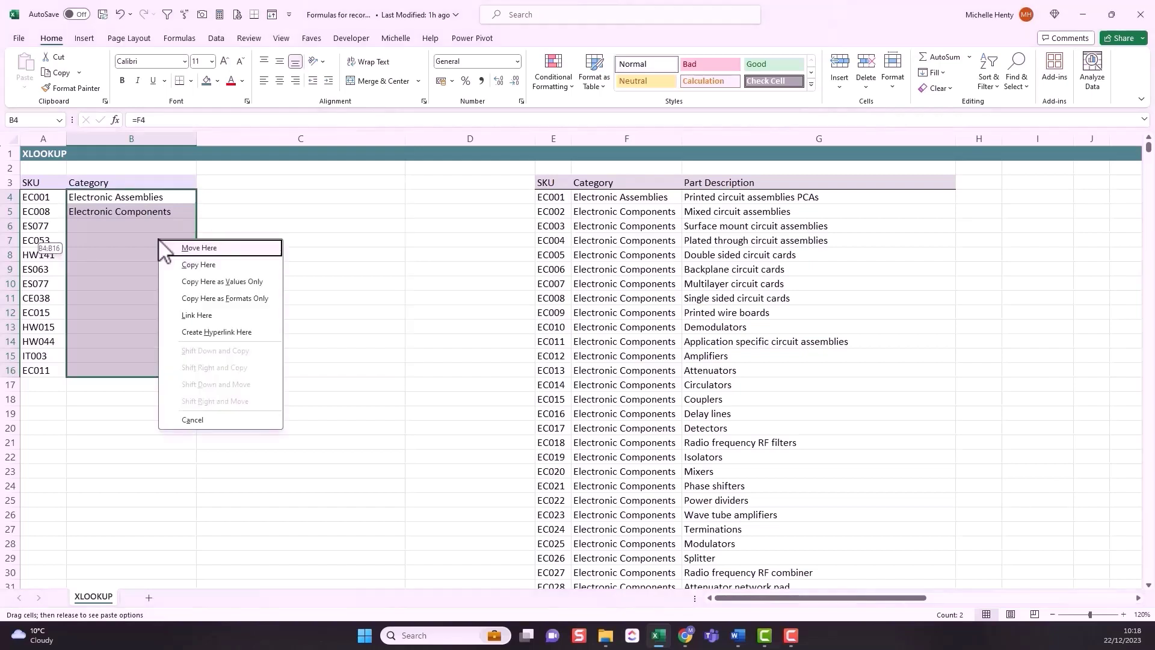
{"action": "left_click", "coordinate": [209, 282]}
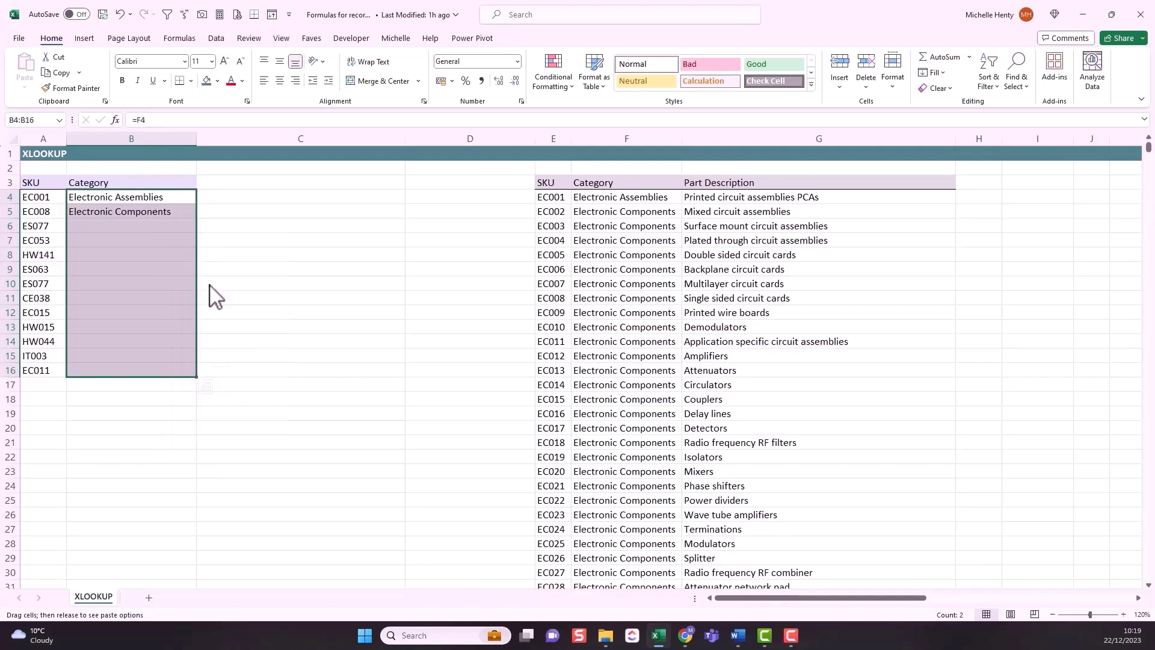
{"action": "left_click", "coordinate": [132, 199]}
{"action": "left_click", "coordinate": [135, 210]}
{"action": "left_click", "coordinate": [134, 198]}
{"action": "left_click", "coordinate": [140, 211]}
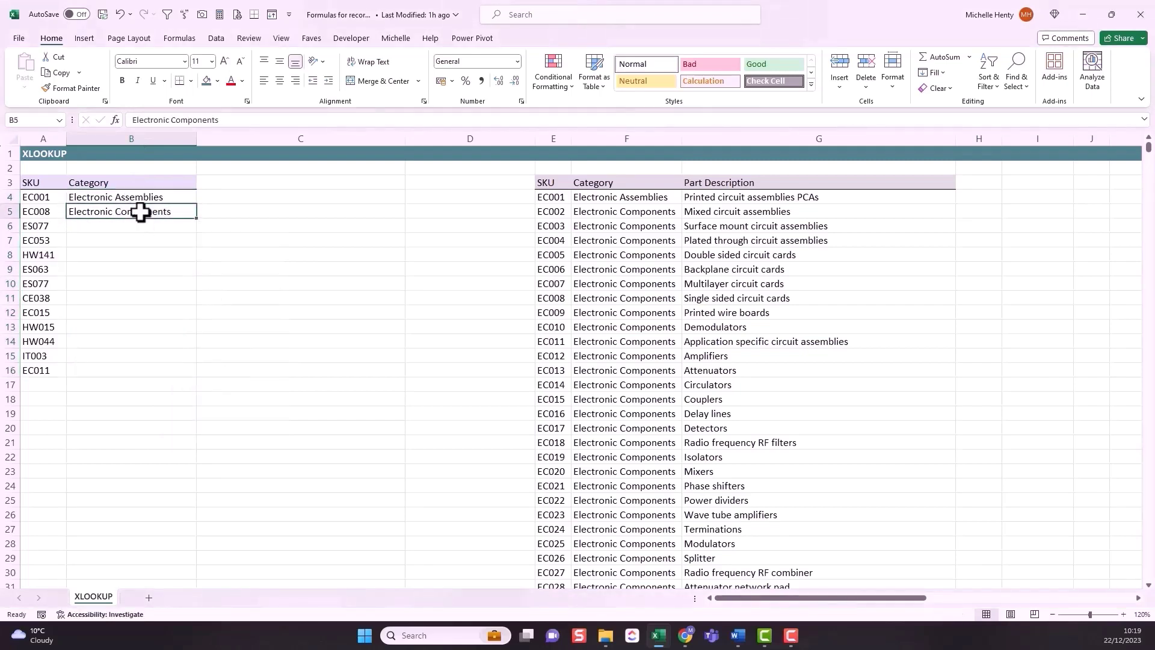
Repeat the in-place values-only copy on the Category range B4:B16.
{"action": "left_click_drag", "start_coordinate": [134, 199], "coordinate": [124, 373]}
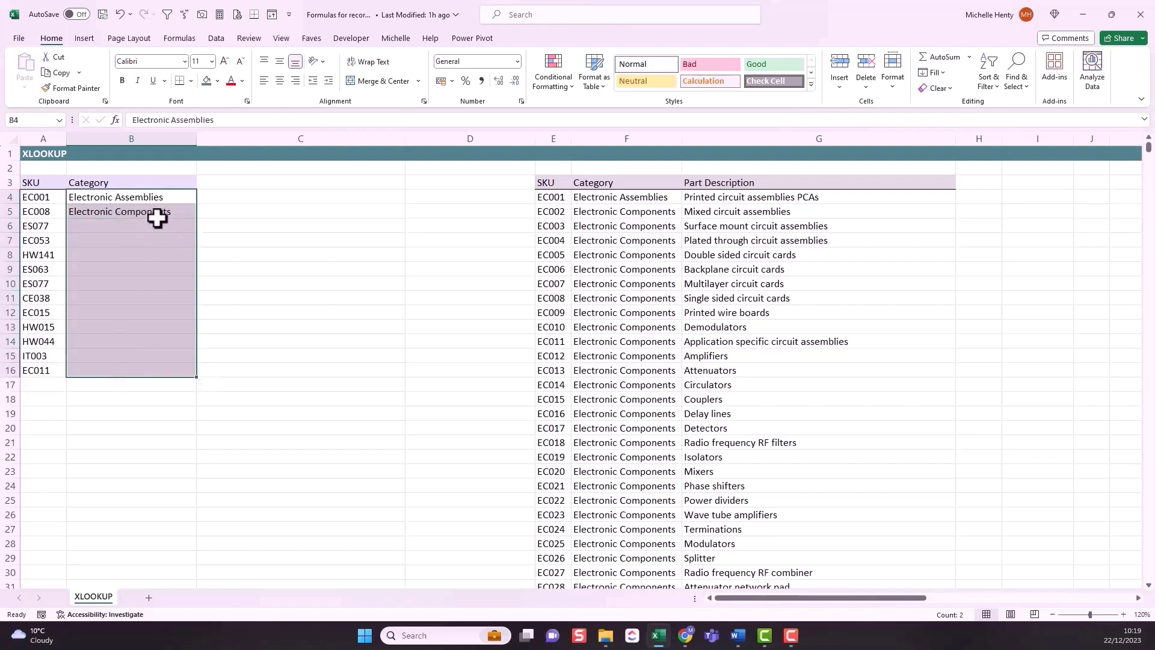
{"action": "left_click_drag", "start_coordinate": [142, 203], "coordinate": [140, 370]}
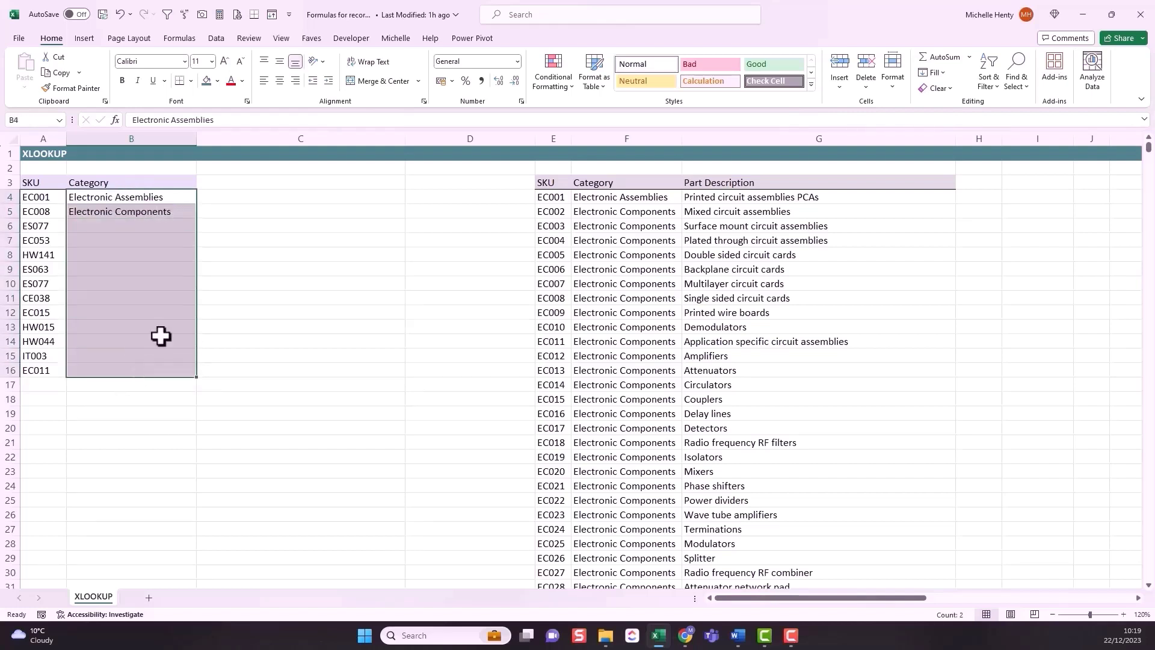
{"action": "left_click_drag", "start_coordinate": [197, 244], "coordinate": [133, 240]}
{"action": "left_click", "coordinate": [190, 287]}
{"action": "left_click", "coordinate": [188, 198]}
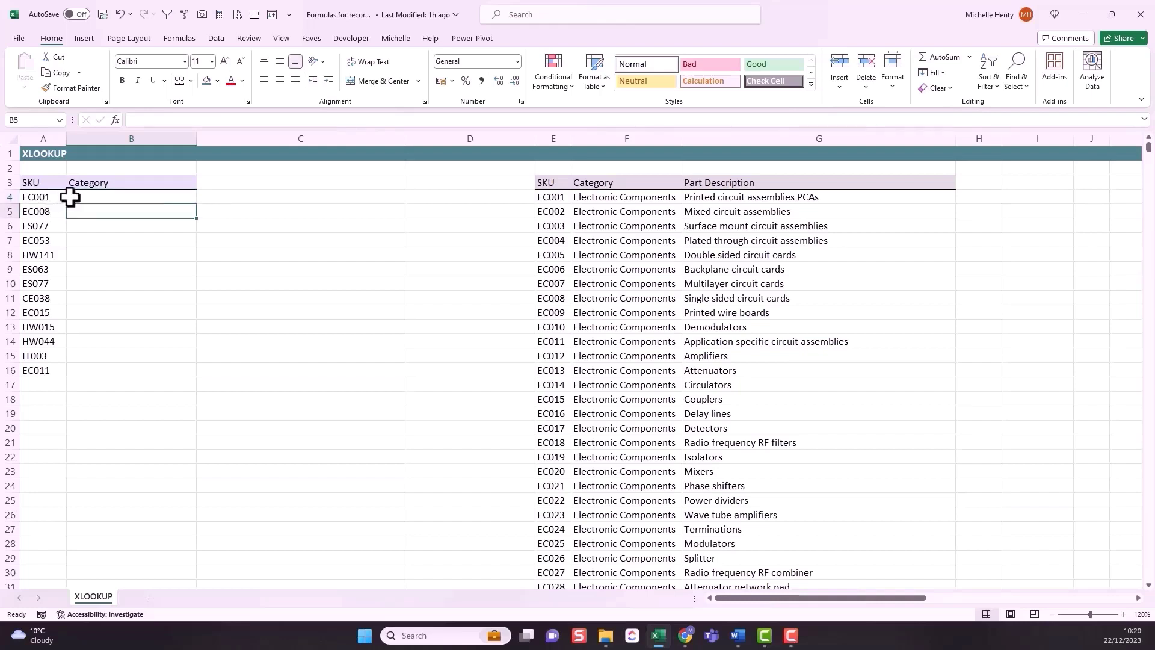
Review the SKUs in A4:A16, the lookup table's Category column and the empty Category cells in column B.
{"action": "left_click", "coordinate": [73, 196]}
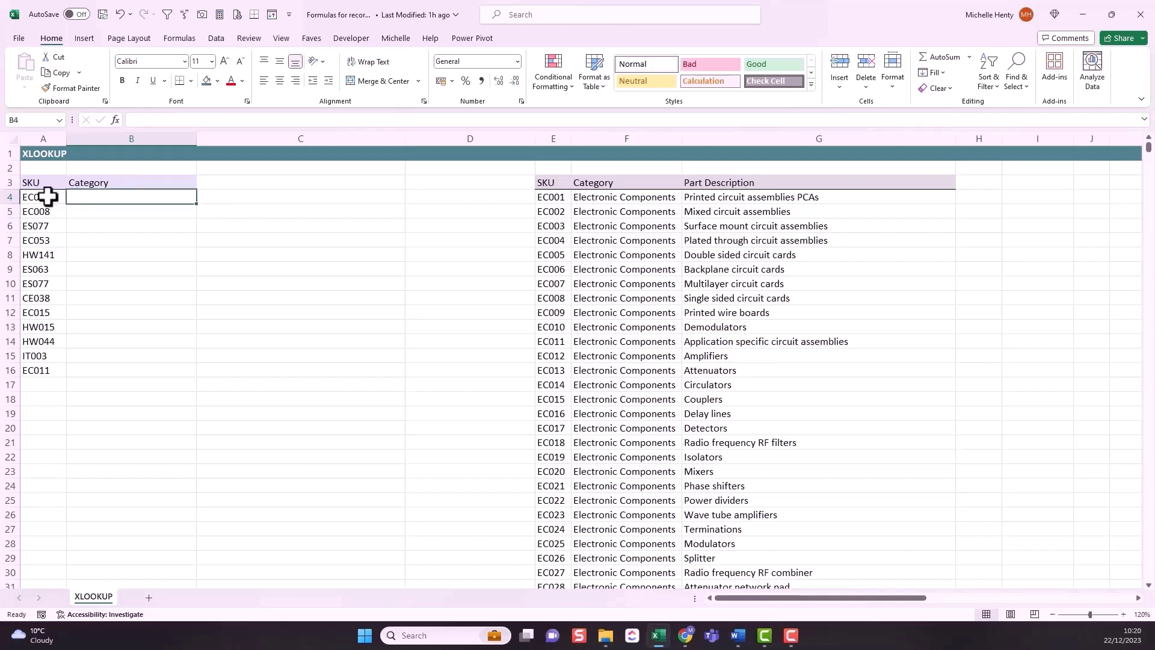
{"action": "left_click_drag", "start_coordinate": [46, 197], "coordinate": [37, 369]}
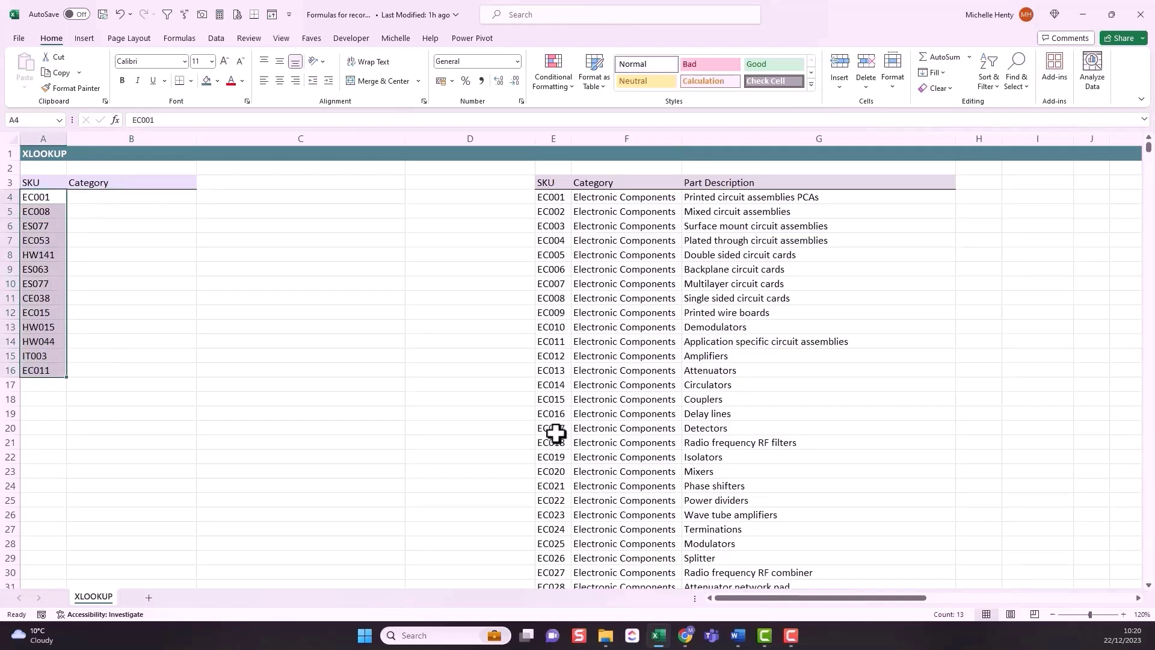
{"action": "left_click", "coordinate": [625, 371]}
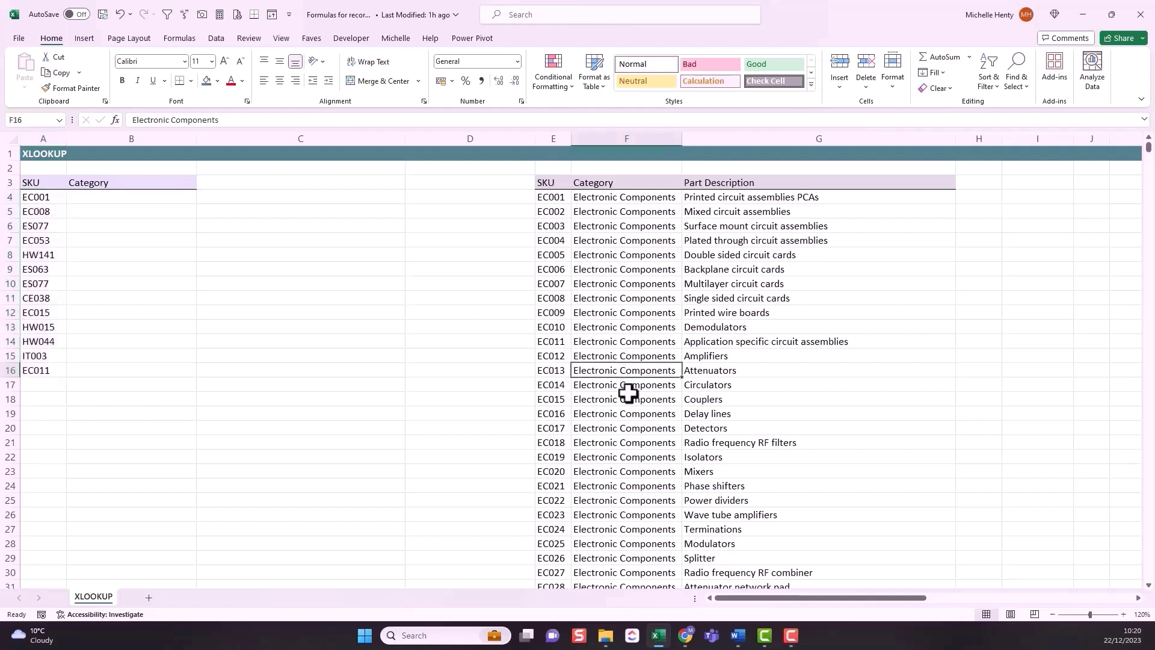
{"action": "left_click", "coordinate": [630, 413]}
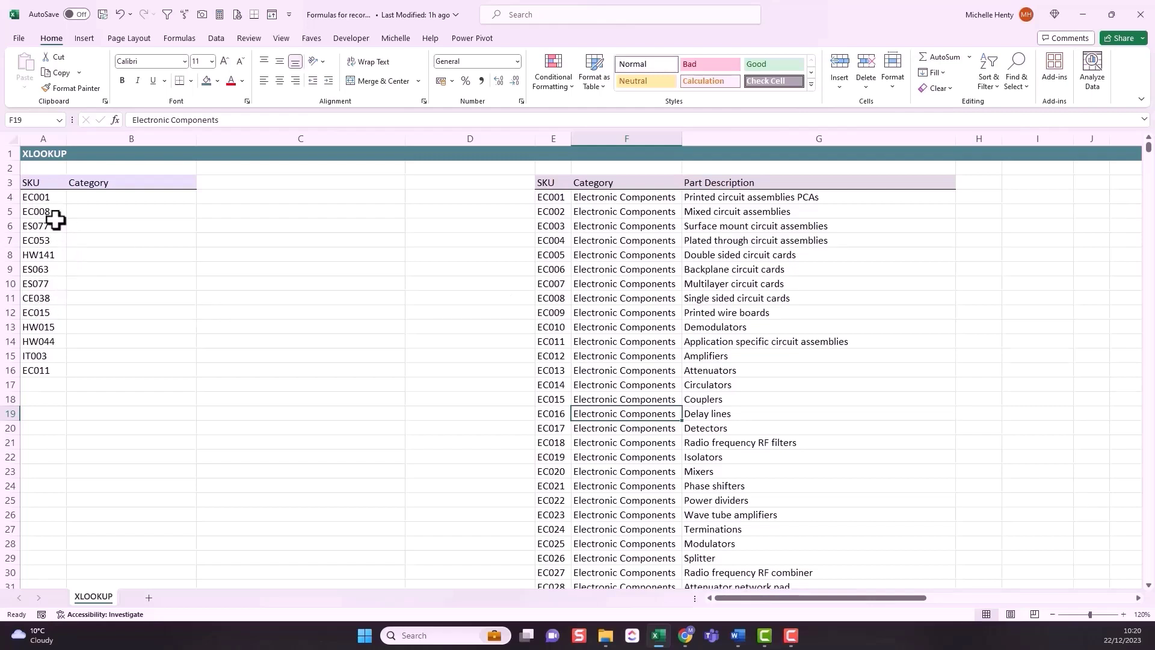
{"action": "left_click", "coordinate": [90, 213]}
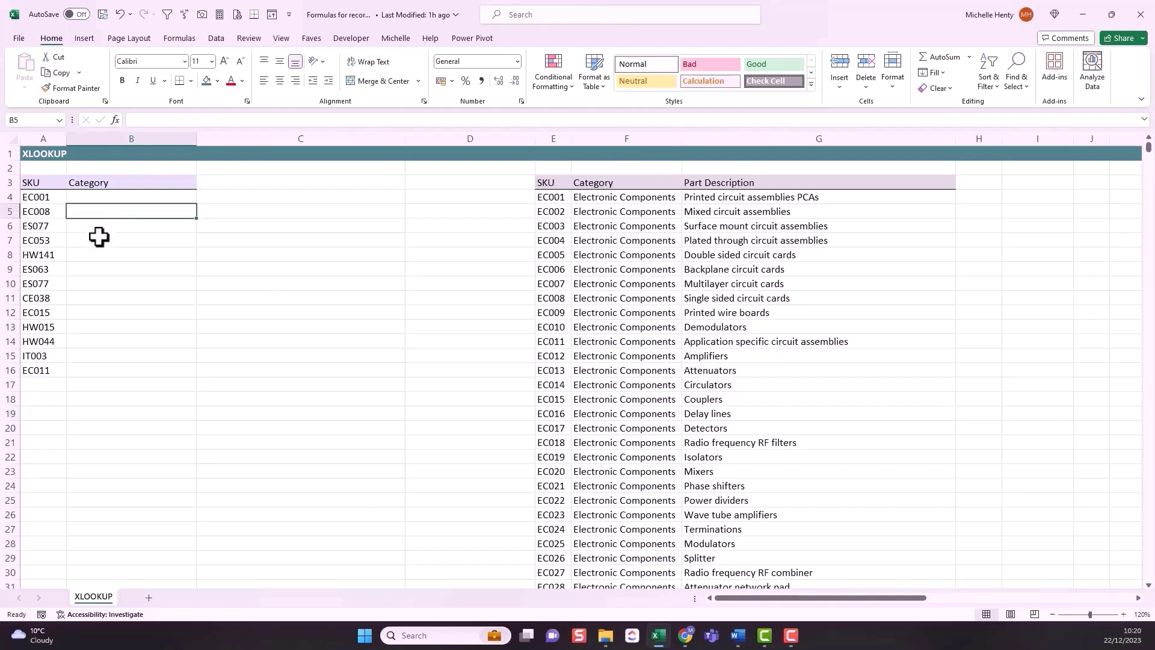
{"action": "left_click", "coordinate": [98, 237]}
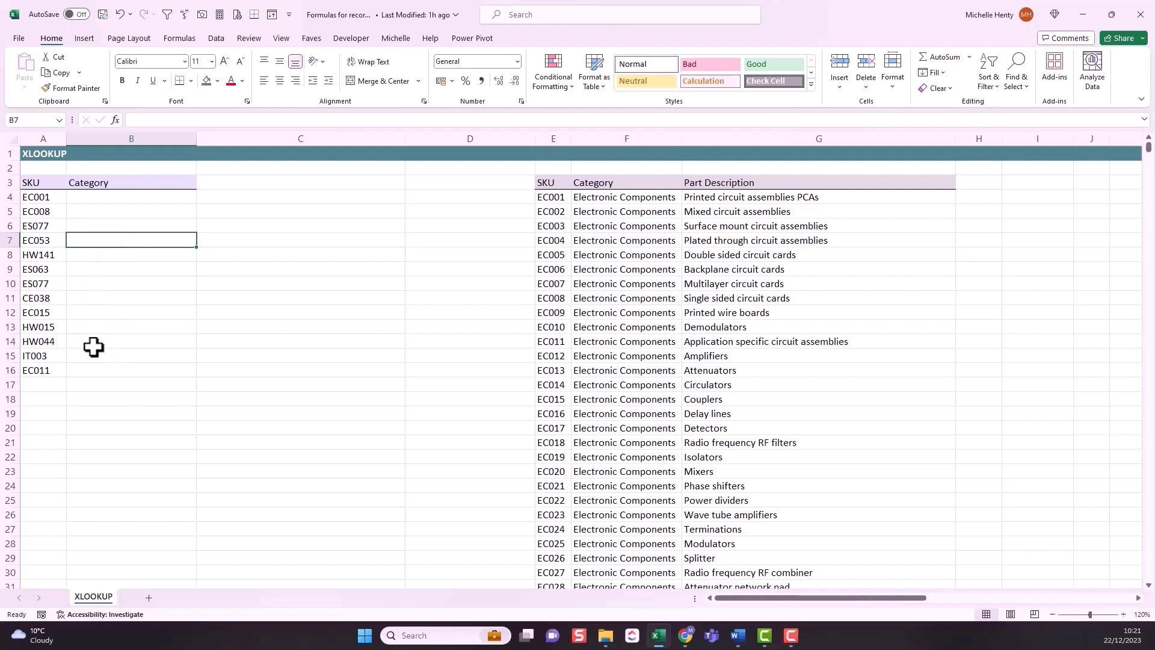
Start an XLOOKUP formula in B4 with the SKU in A4 as the lookup value.
{"action": "left_click", "coordinate": [105, 199]}
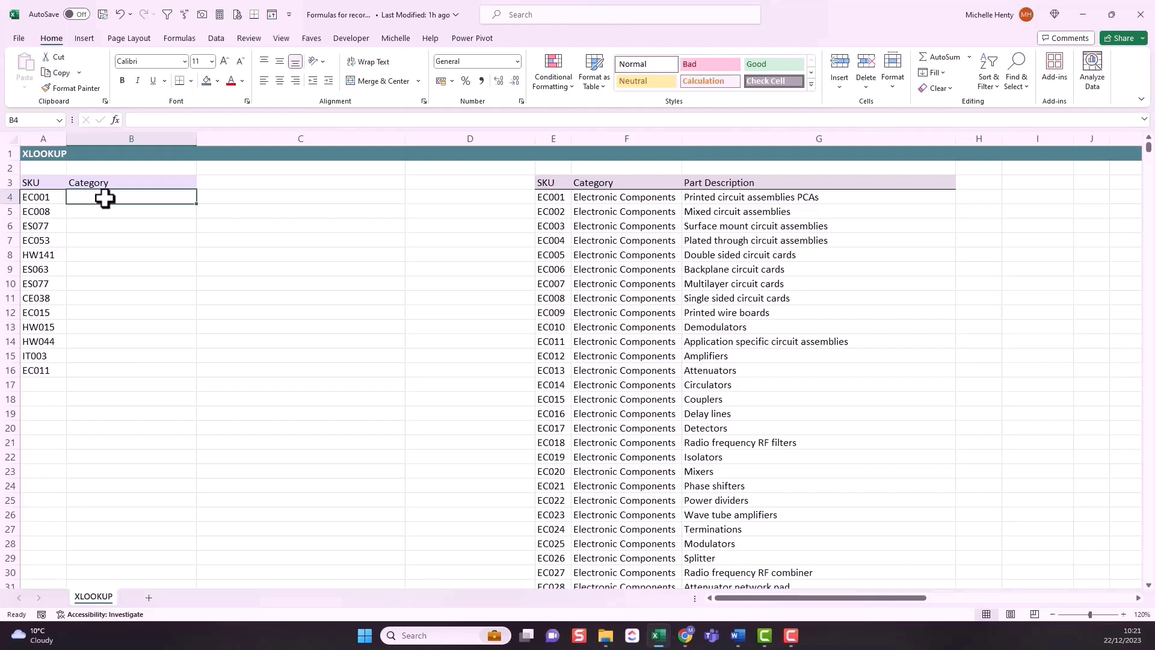
{"action": "type", "text": "="}
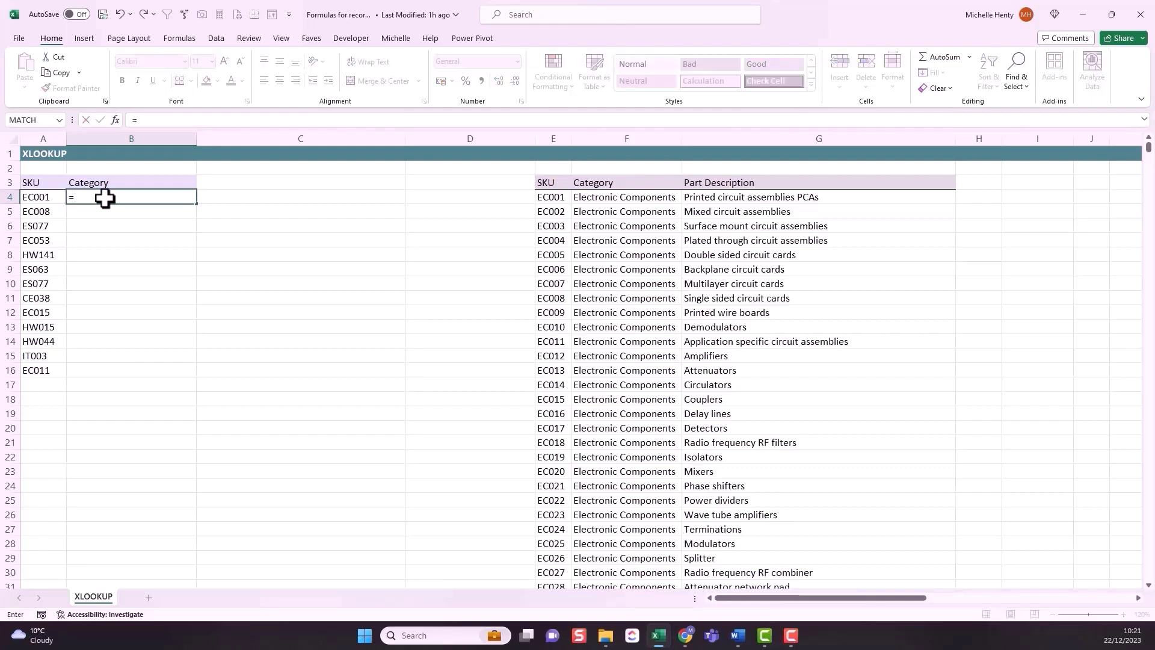
{"action": "type", "text": "xl"}
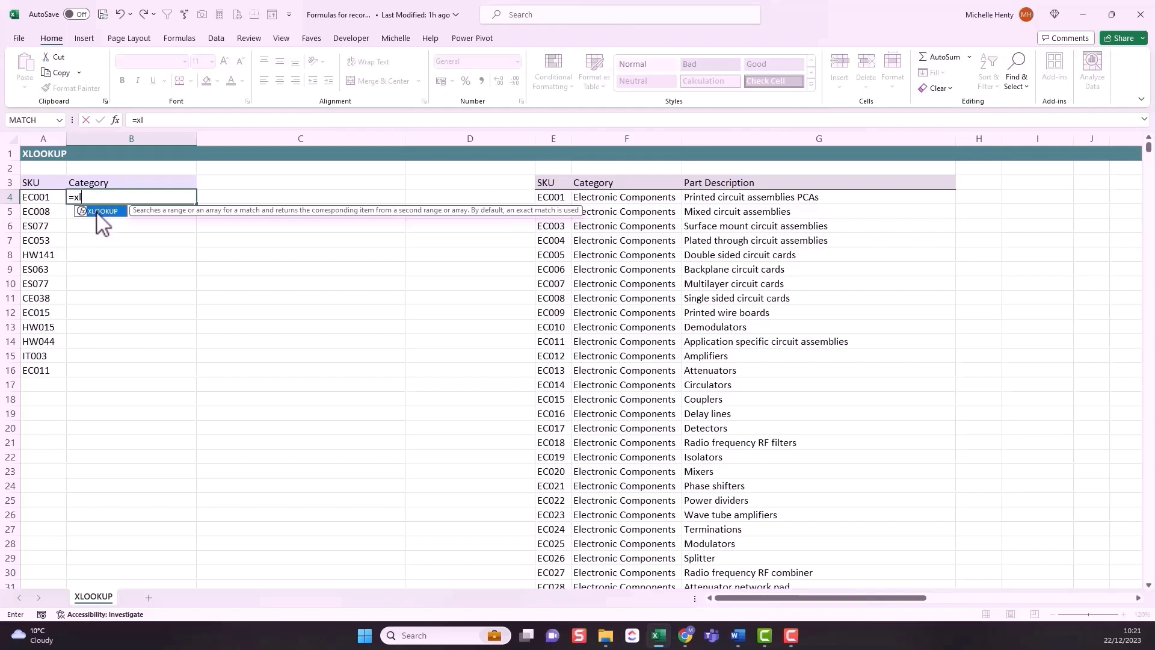
{"action": "double_click", "coordinate": [98, 212]}
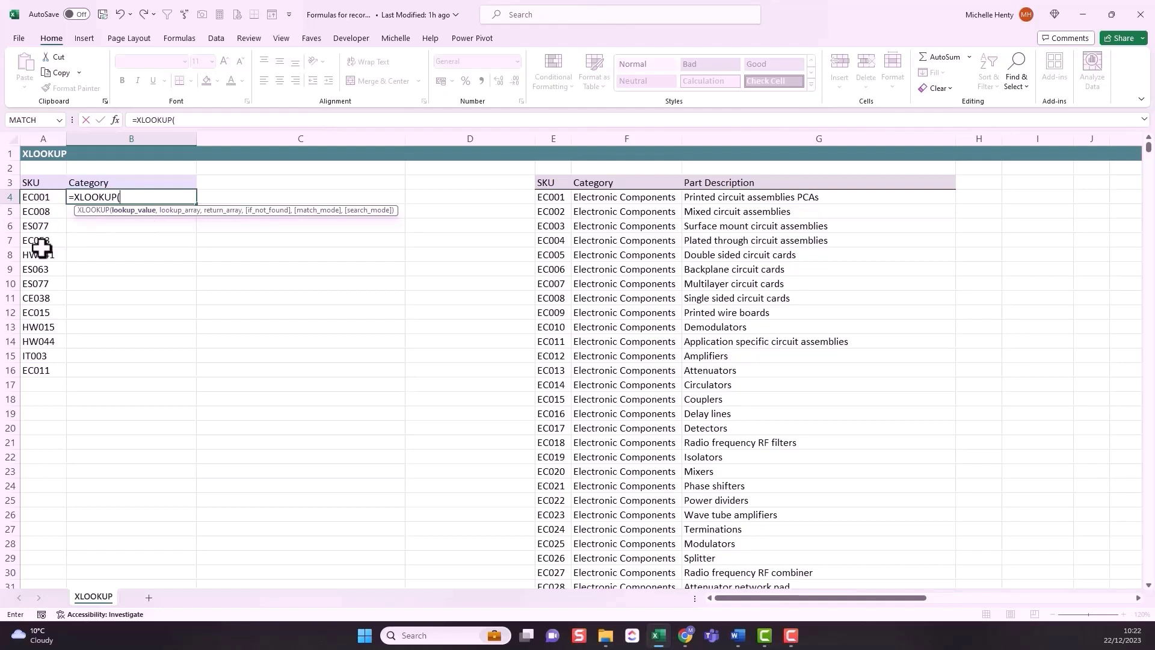
{"action": "left_click", "coordinate": [48, 197]}
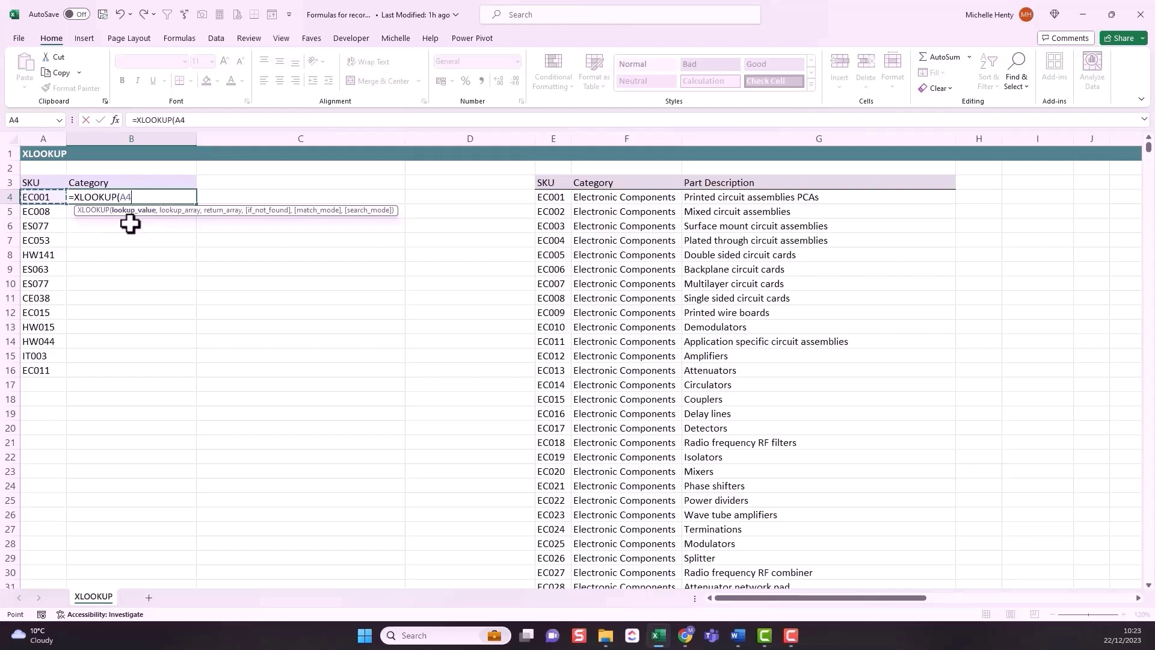
{"action": "type", "text": ","}
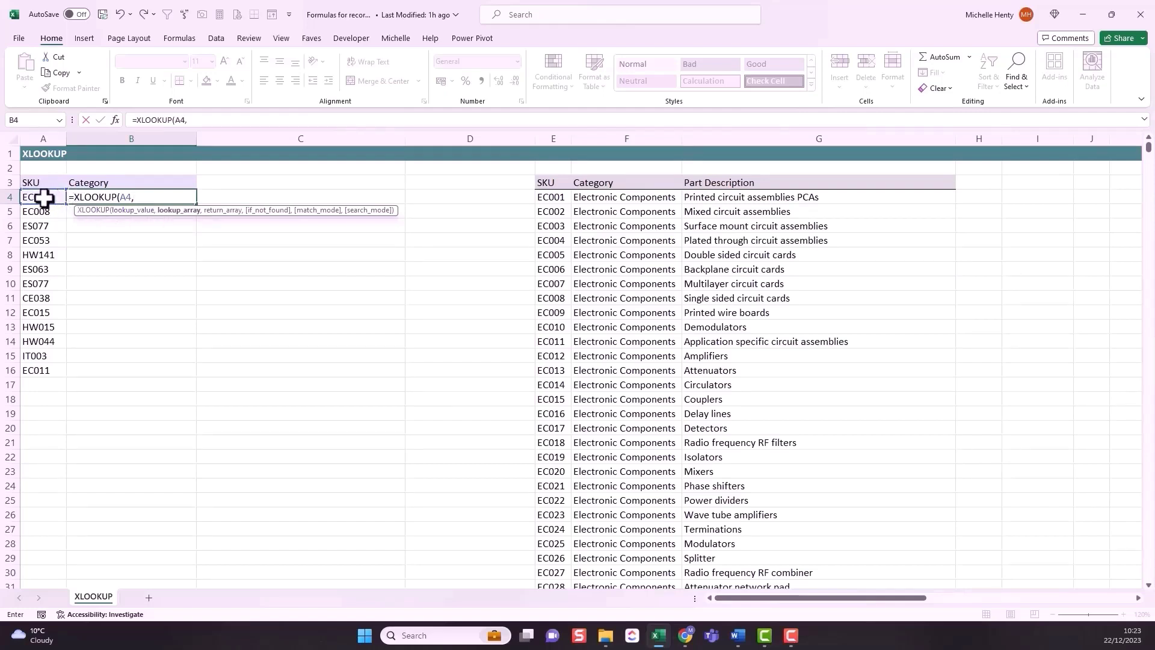
Set the lookup array of the XLOOKUP formula to the lookup table's SKU range E4:E1389.
{"action": "left_click", "coordinate": [554, 199]}
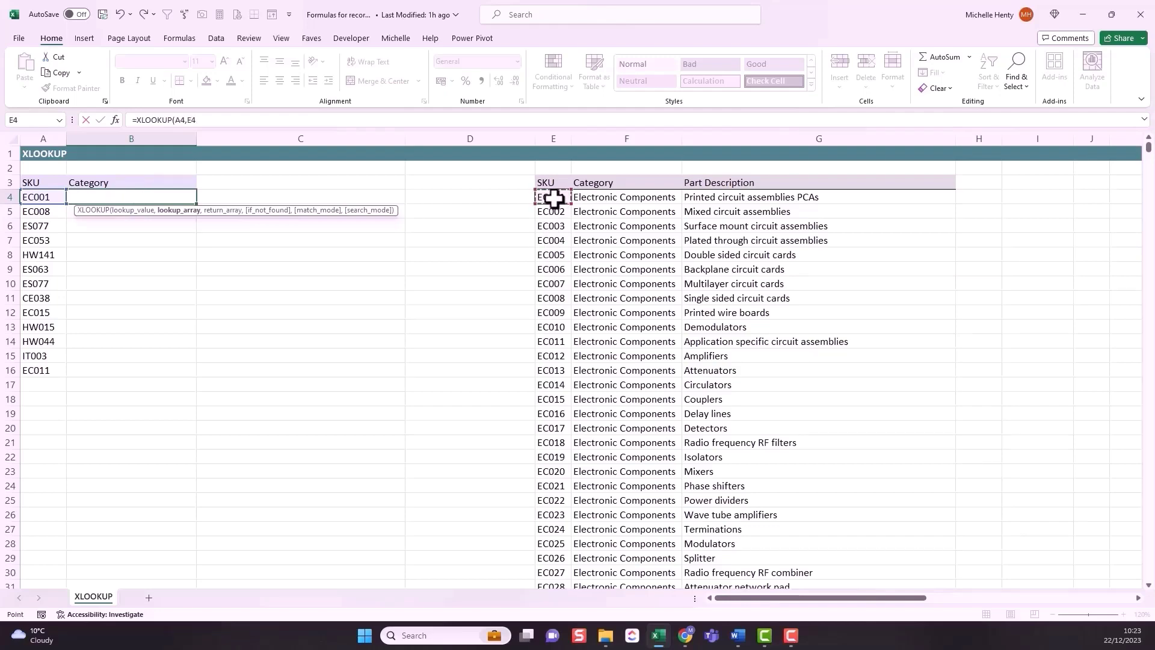
{"action": "key", "text": "ctrl+shift+Down"}
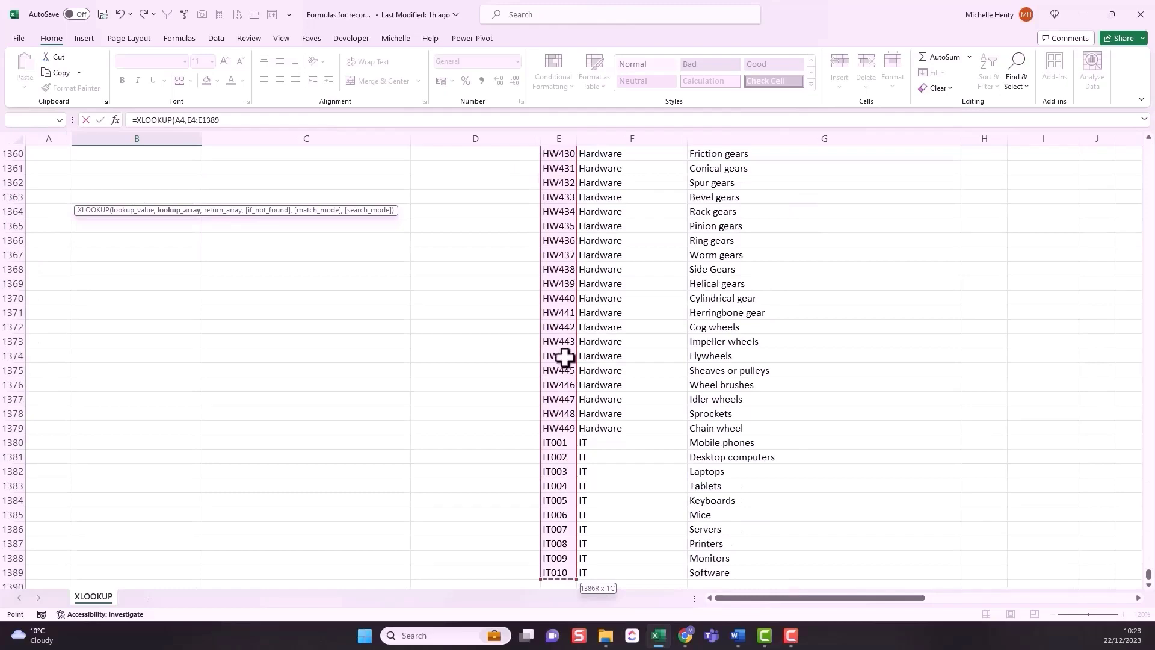
{"action": "scroll", "coordinate": [558, 472], "scroll_direction": "down", "scroll_amount": 2}
{"action": "scroll", "coordinate": [554, 445], "scroll_direction": "up", "scroll_amount": 4}
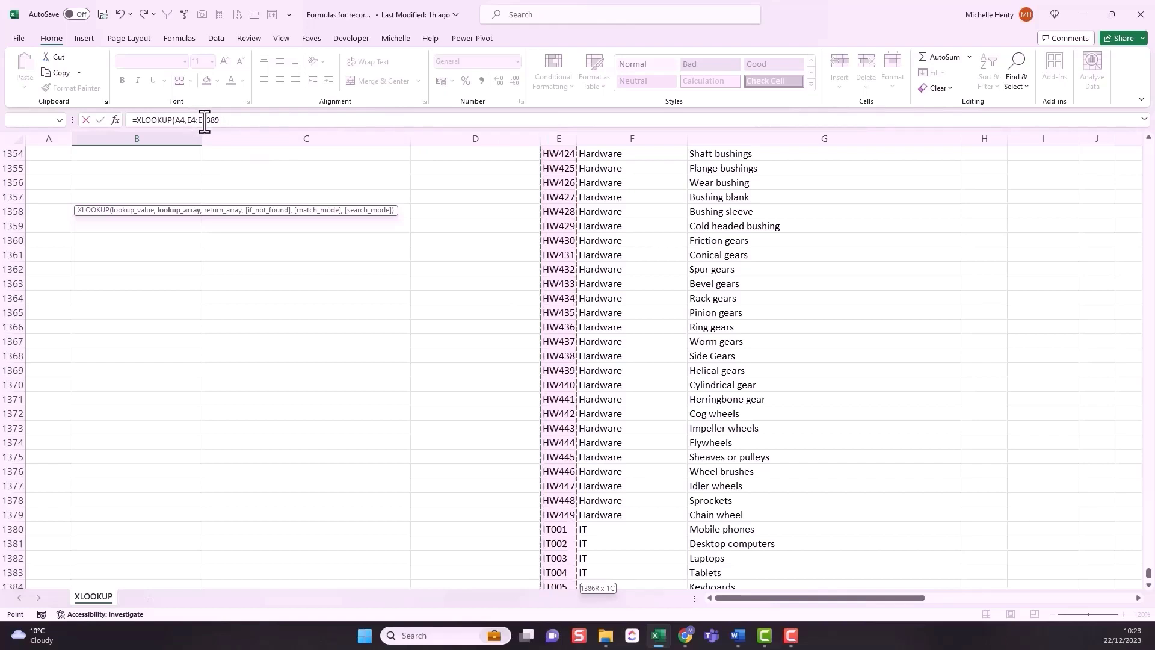
{"action": "key", "text": "BackSpace"}
{"action": "type", "text": "9"}
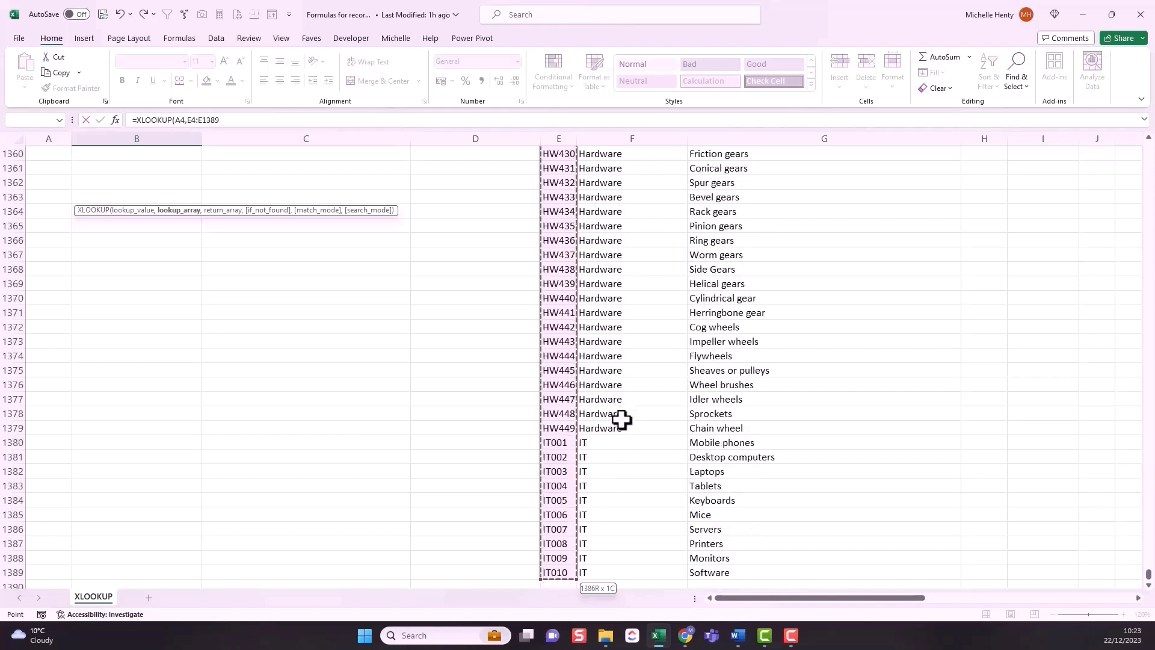
{"action": "scroll", "coordinate": [569, 537], "scroll_direction": "down", "scroll_amount": 4}
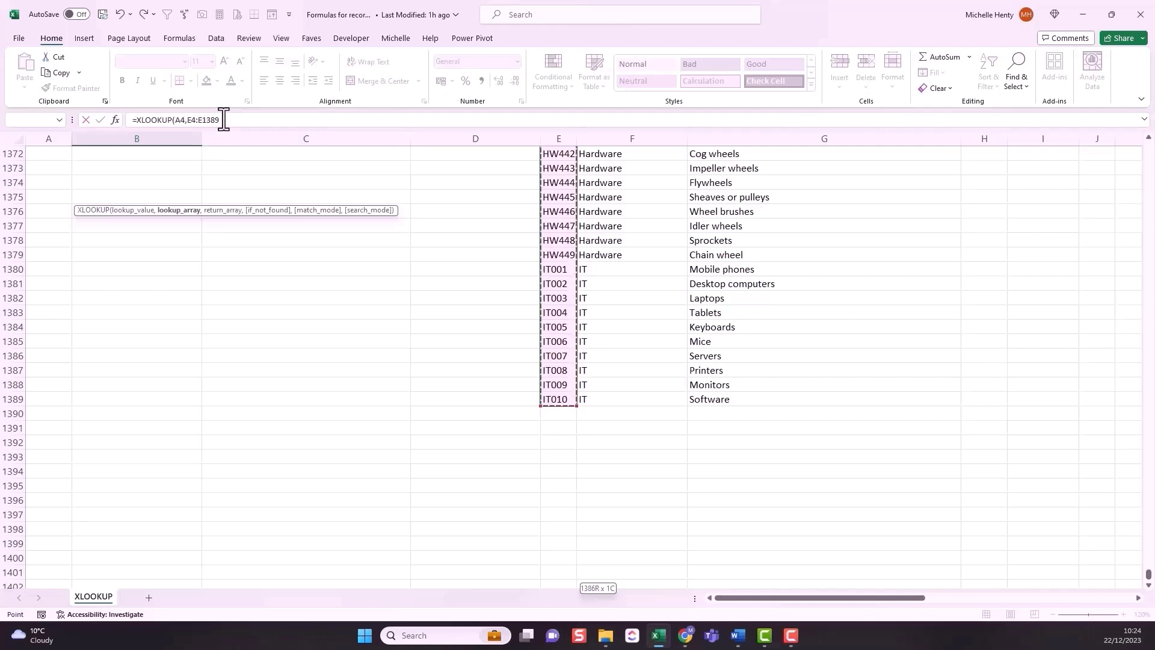
Make the XLOOKUP lookup array an absolute reference, $E$4:$E$1389, and continue to the return array argument.
{"action": "left_click_drag", "start_coordinate": [220, 120], "coordinate": [187, 120]}
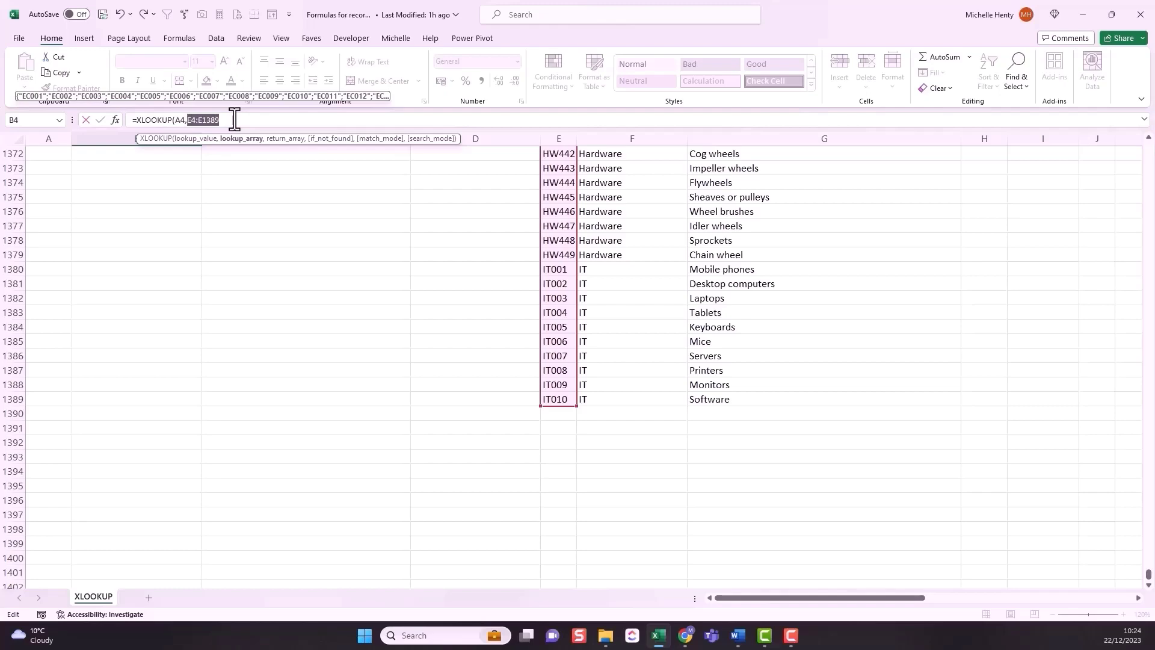
{"action": "key", "text": "F4"}
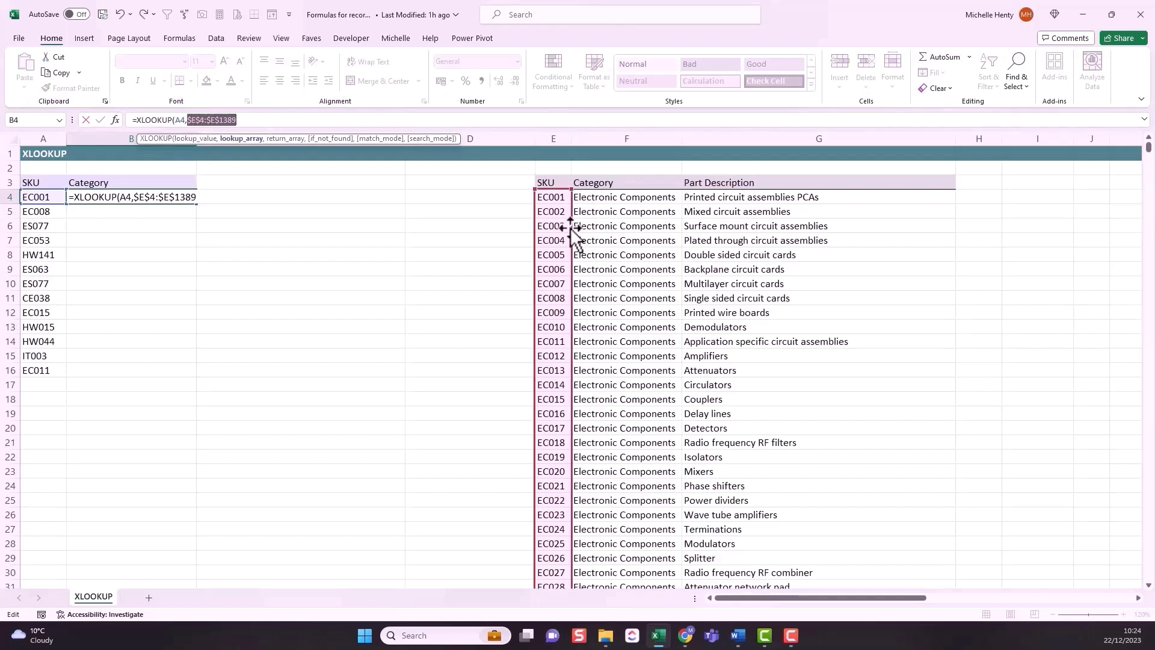
{"action": "left_click", "coordinate": [241, 120]}
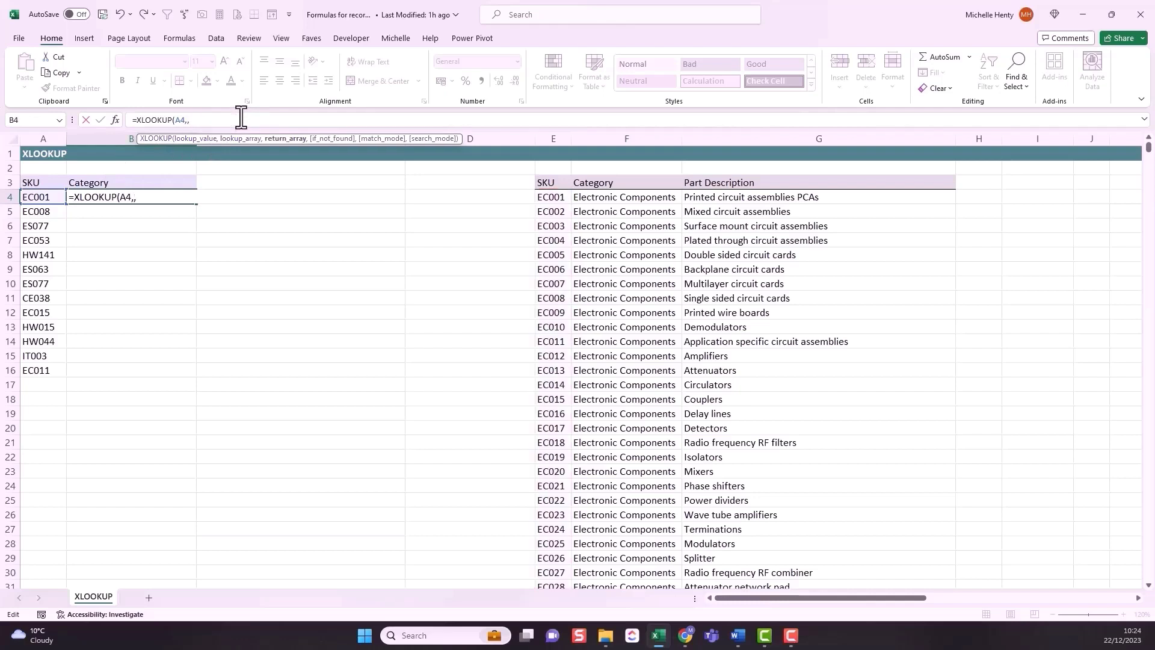
{"action": "type", "text": ","}
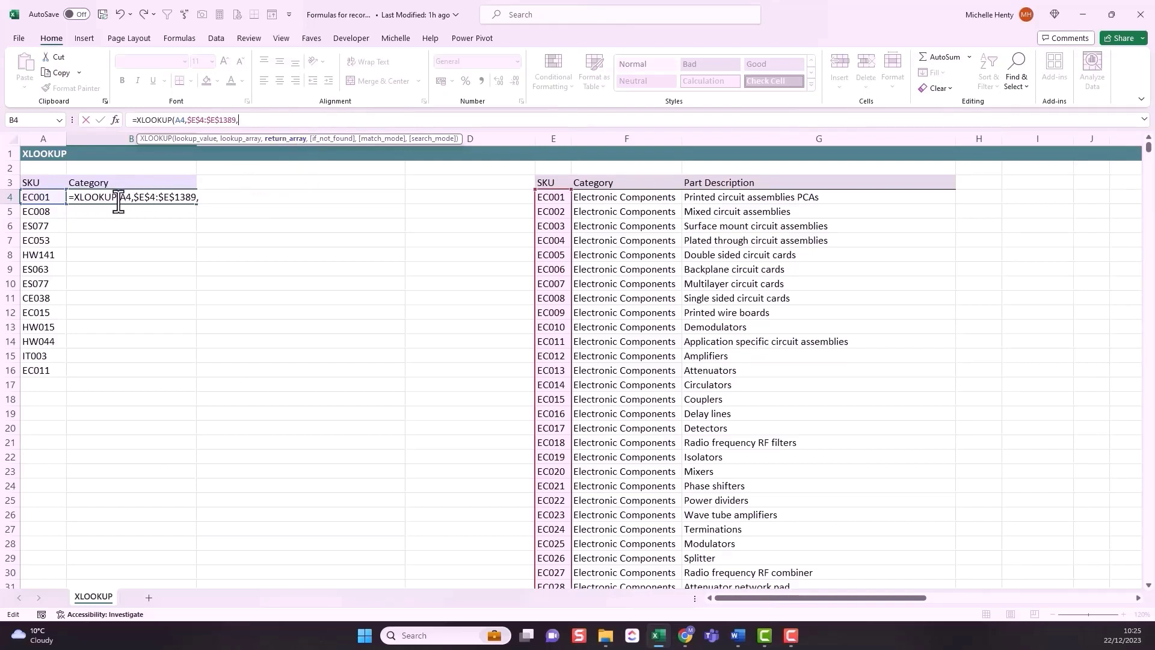
Set the return array to the lookup table's Category range as an absolute reference, $F$4:$F$1389.
{"action": "left_click", "coordinate": [594, 197]}
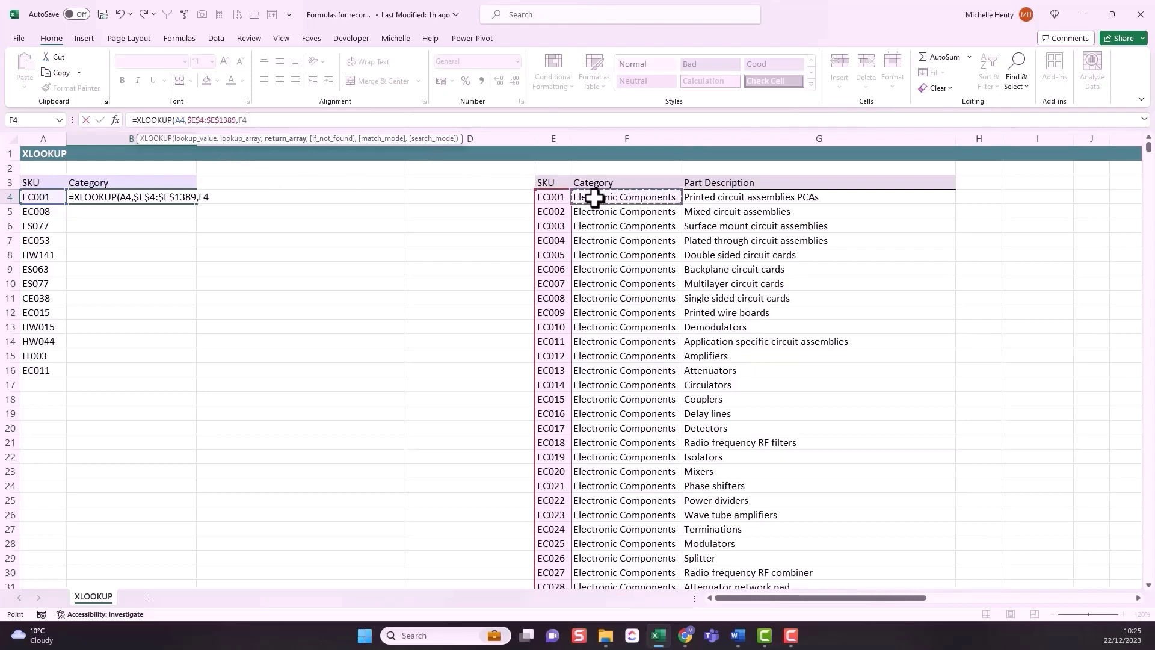
{"action": "key", "text": "ctrl+shift+Down"}
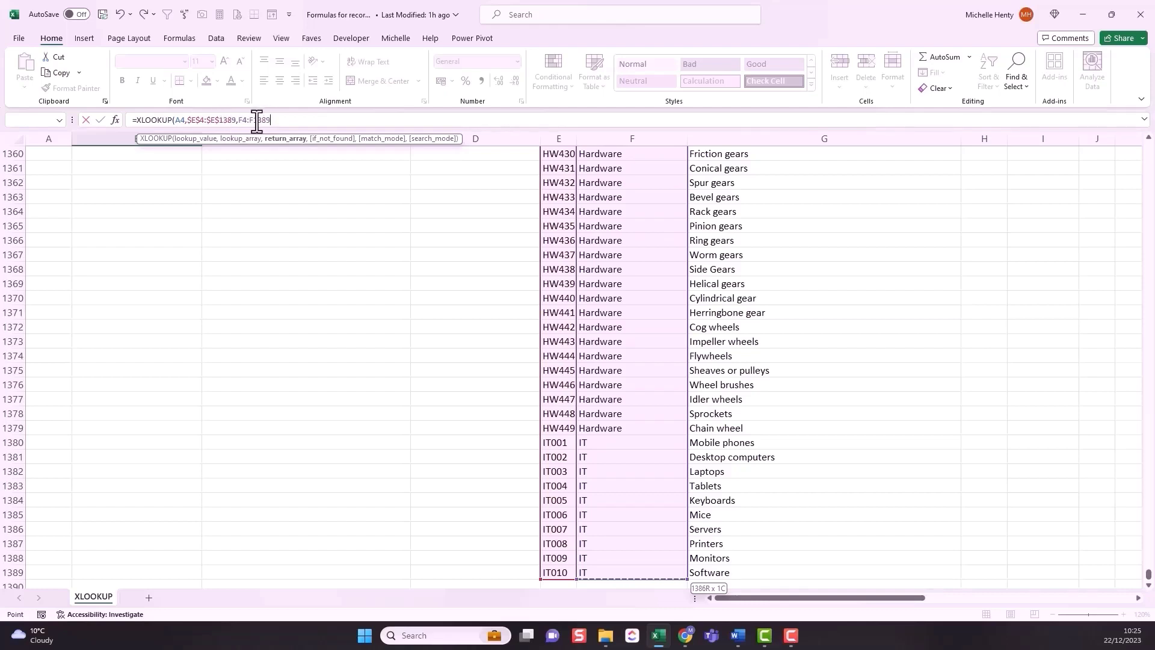
{"action": "left_click_drag", "start_coordinate": [272, 121], "coordinate": [240, 124]}
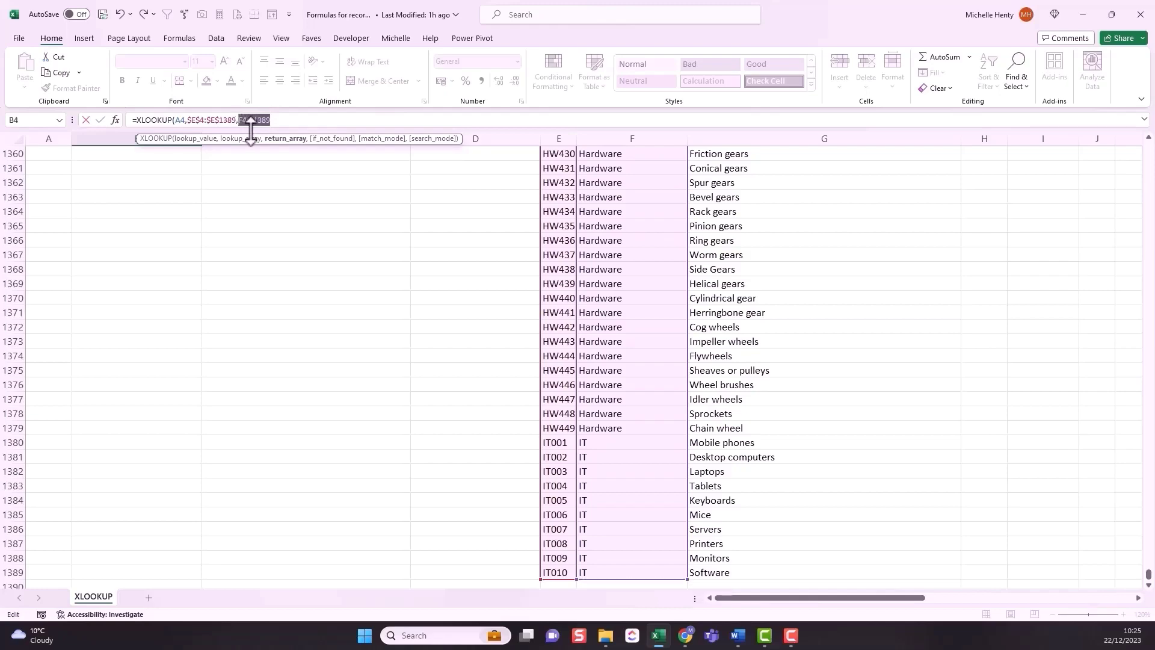
{"action": "key", "text": "F4"}
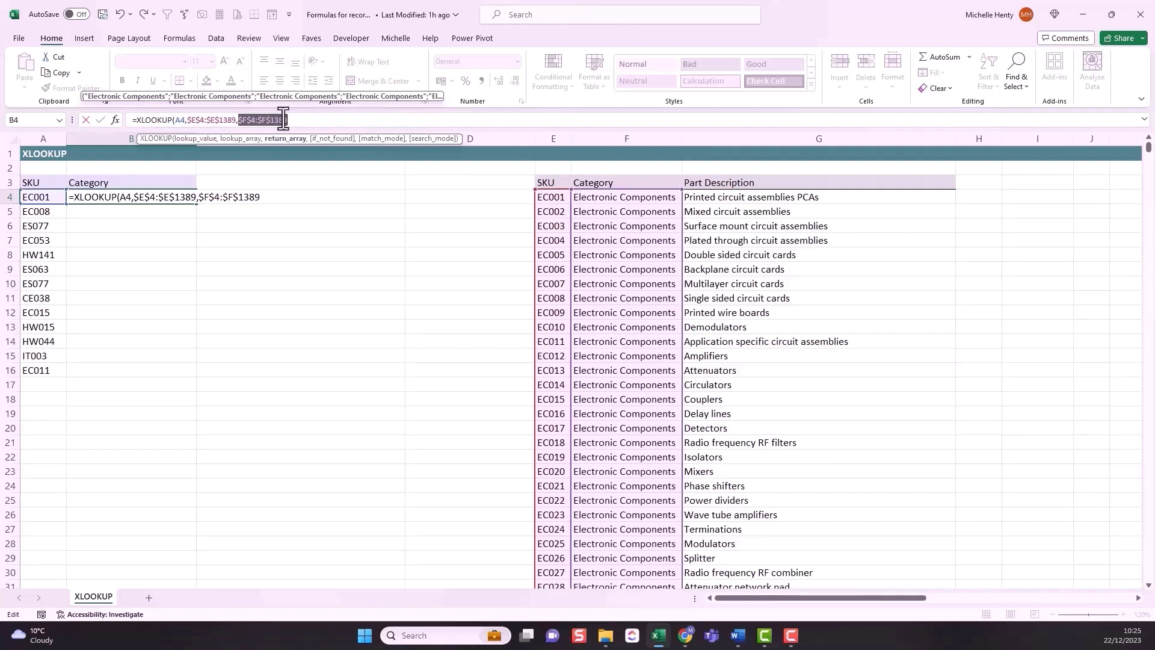
{"action": "left_click", "coordinate": [344, 115]}
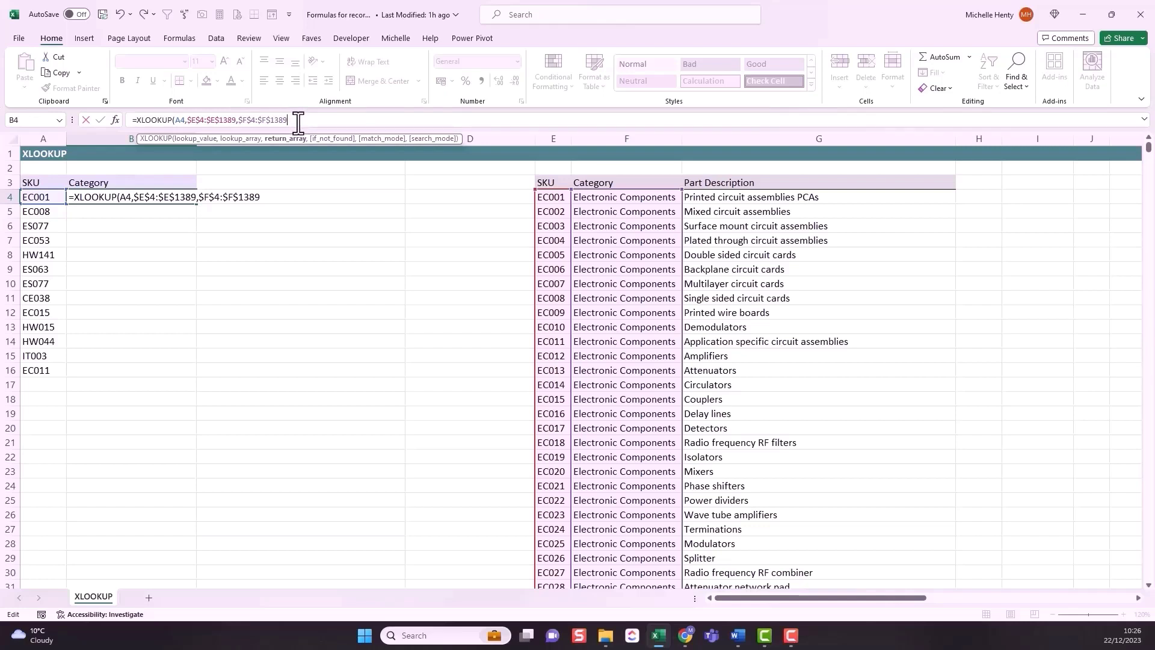
Leave the if_not_found argument empty, set the match mode to 0 for an exact match, and complete the formula in B4.
{"action": "type", "text": ",,"}
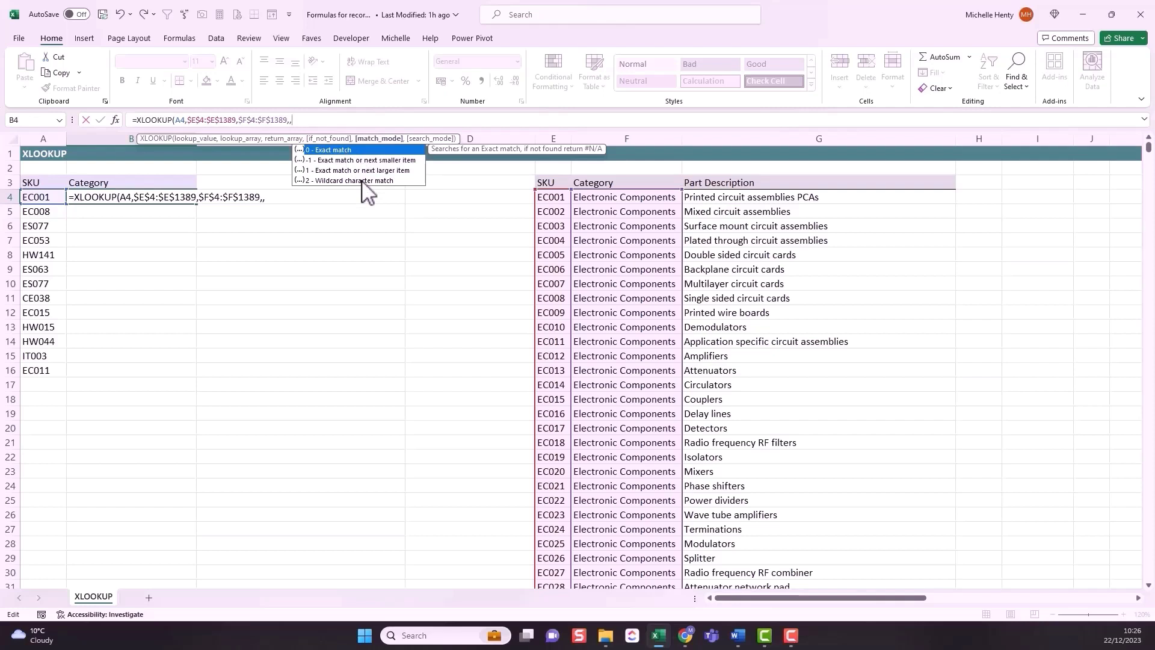
{"action": "type", "text": "0"}
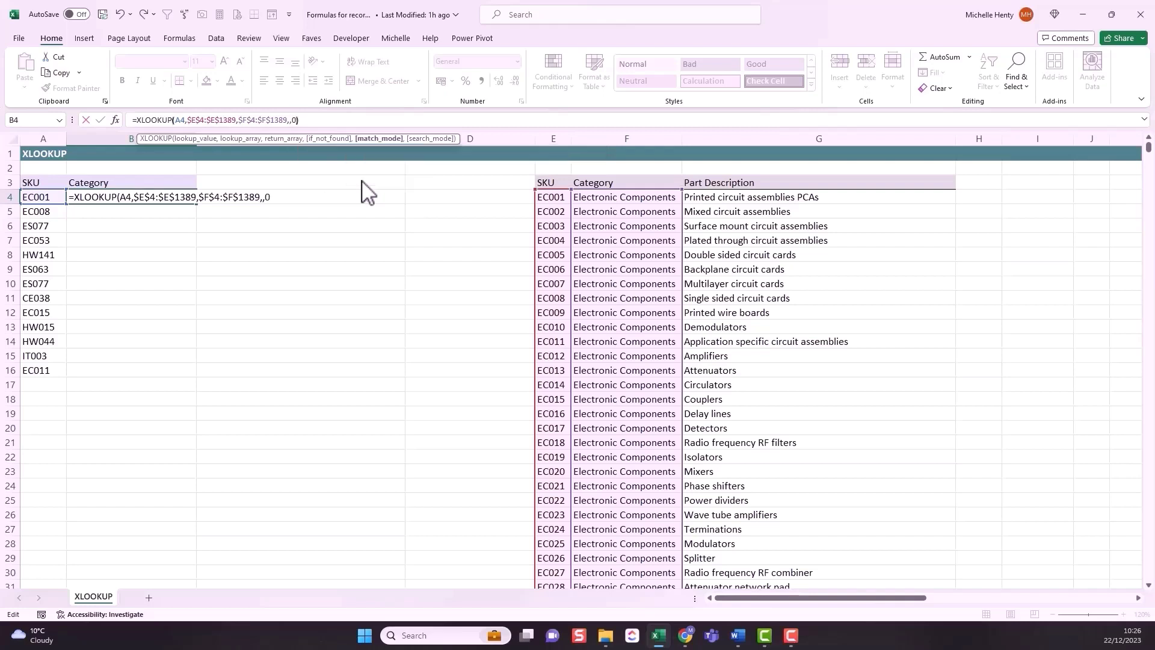
{"action": "type", "text": ")"}
{"action": "key", "text": "Return"}
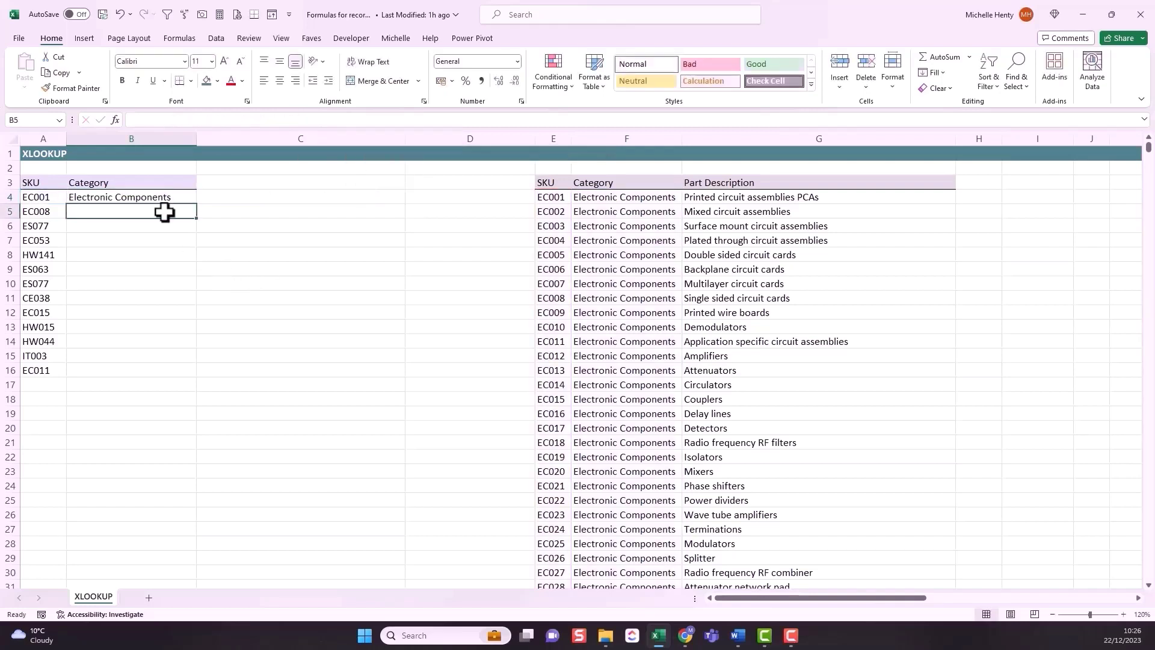
Check the XLOOKUP formula in B4 against the lookup table and fill it down the Category column to B16.
{"action": "left_click", "coordinate": [146, 191]}
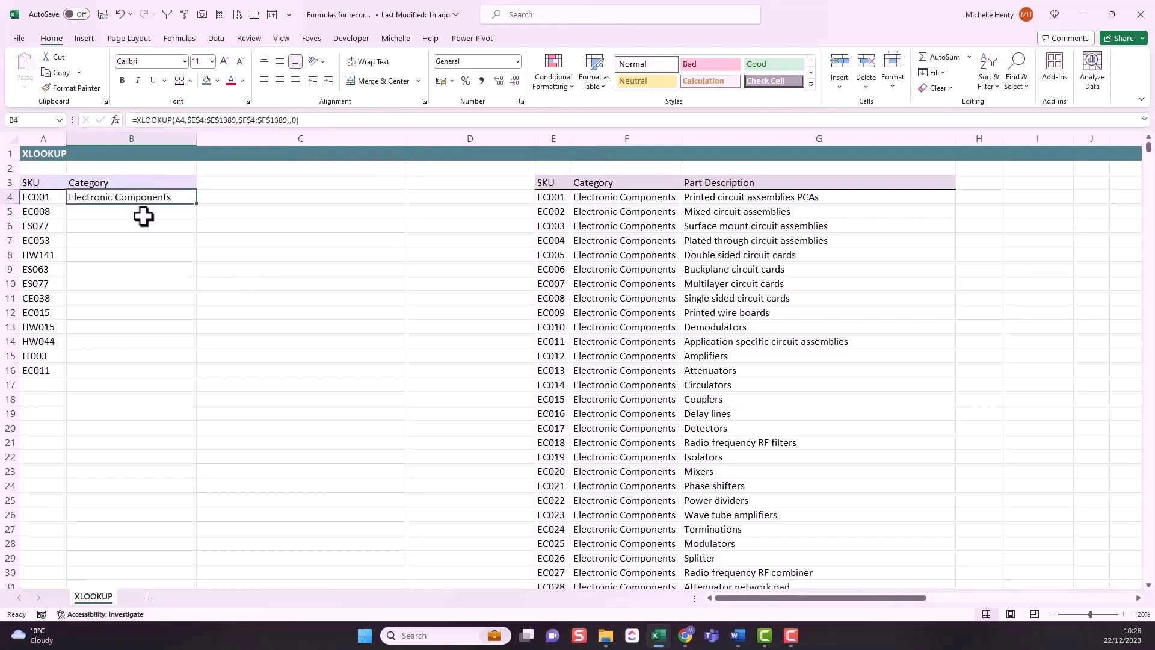
{"action": "left_click", "coordinate": [599, 195]}
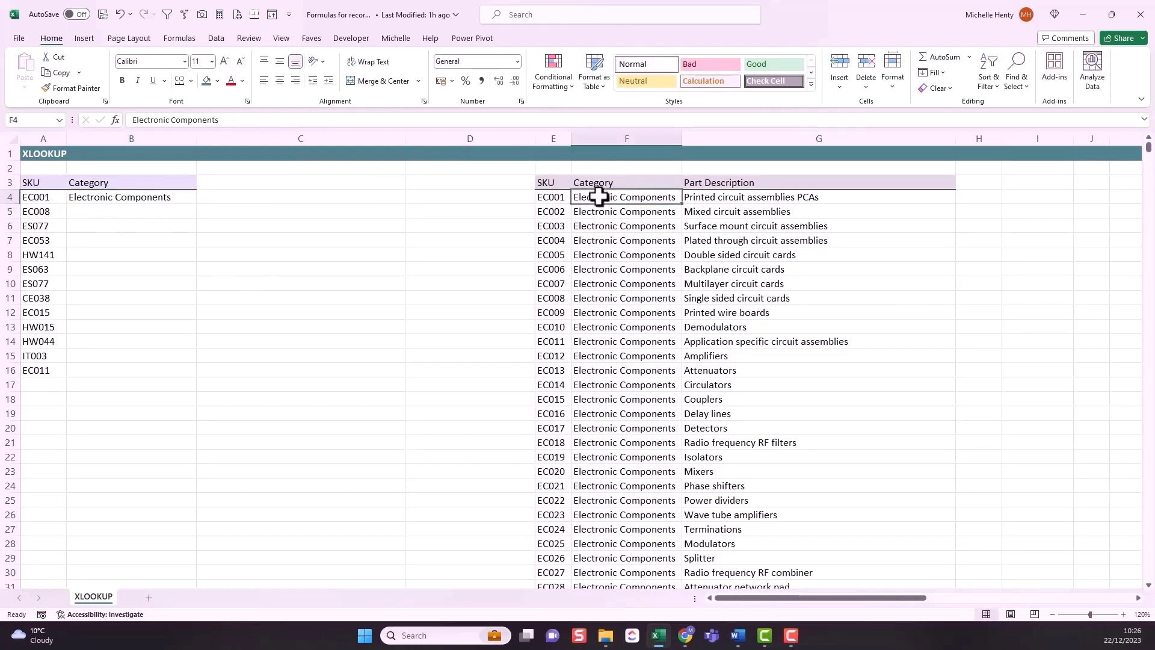
{"action": "left_click", "coordinate": [121, 196]}
{"action": "left_click", "coordinate": [198, 119]}
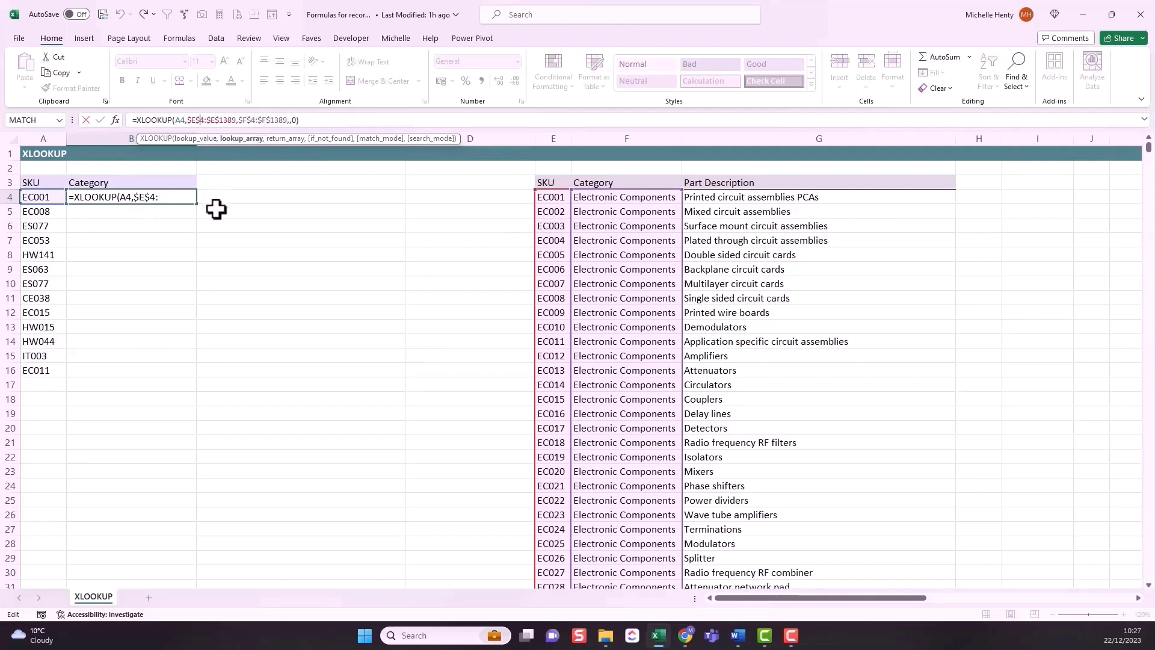
{"action": "key", "text": "ctrl+Return"}
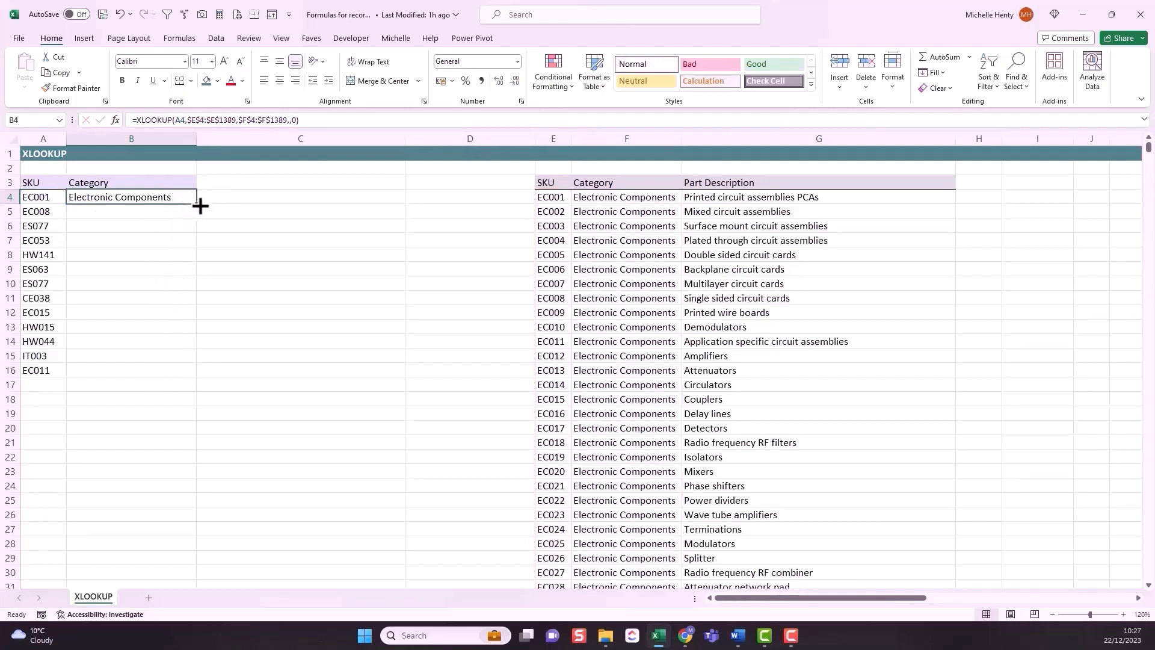
{"action": "left_click_drag", "start_coordinate": [196, 204], "coordinate": [173, 381]}
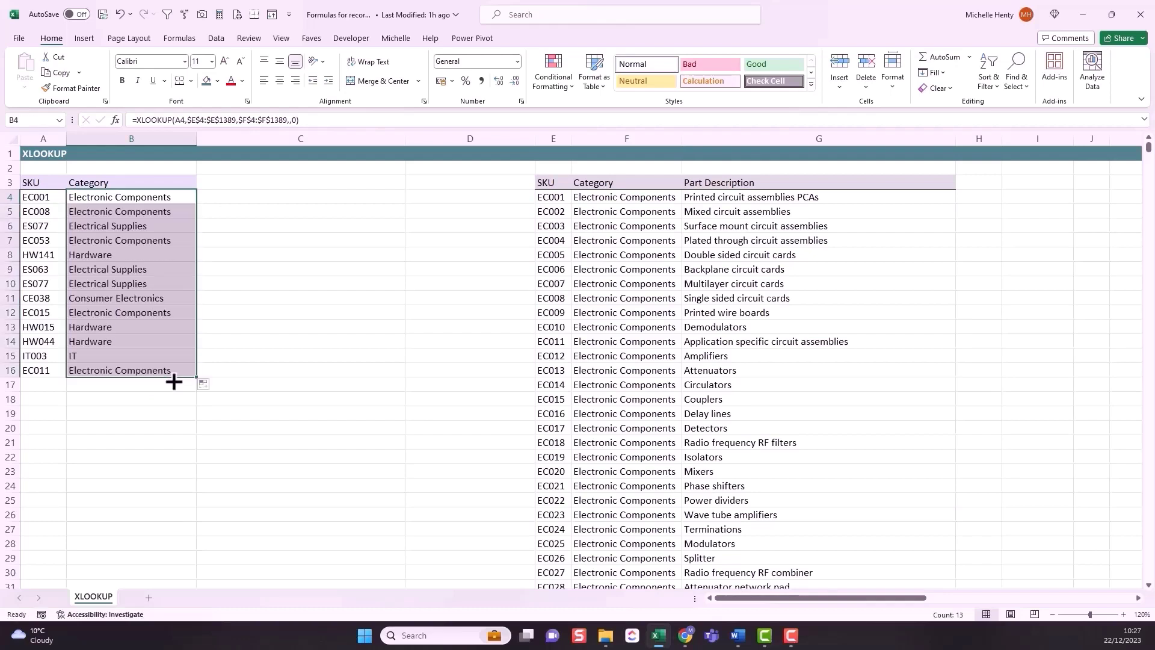
{"action": "left_click", "coordinate": [246, 266]}
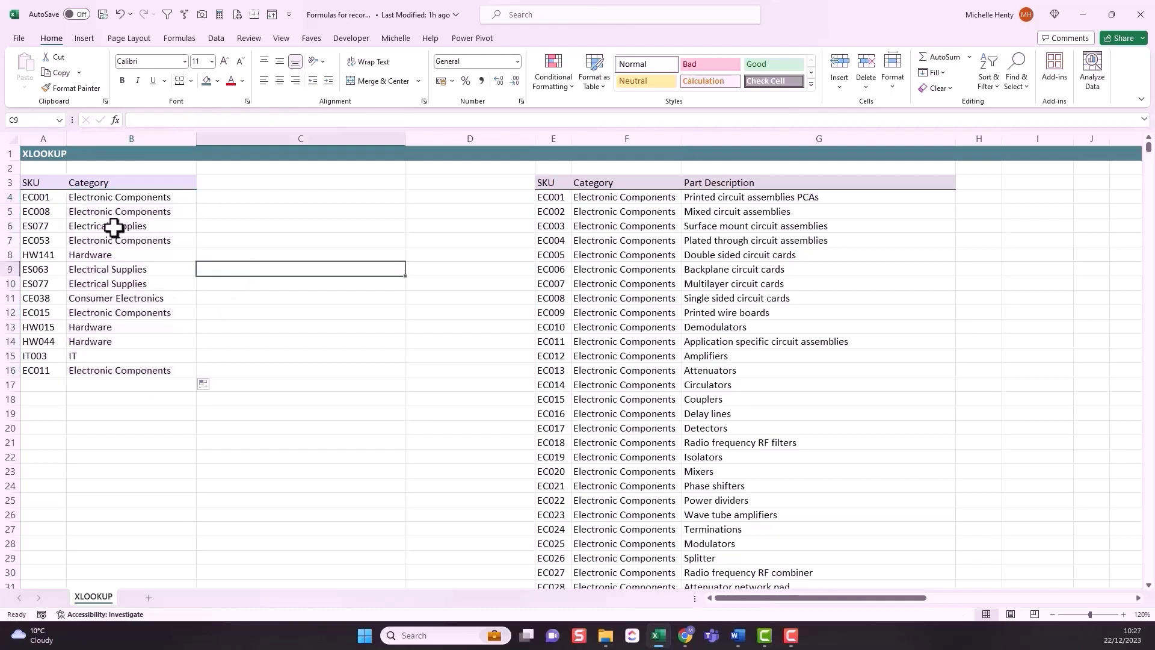
Compare sample SKUs in A4:A9, A11 and A15 with the categories returned beside them.
{"action": "left_click", "coordinate": [47, 256]}
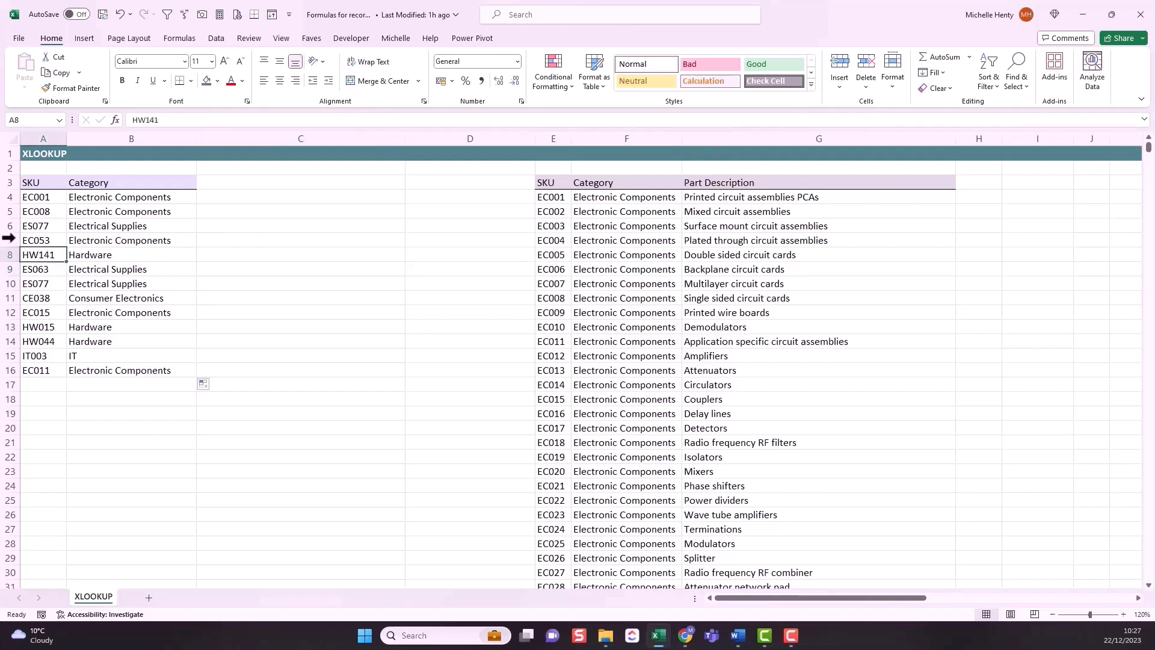
{"action": "left_click_drag", "start_coordinate": [39, 197], "coordinate": [31, 251]}
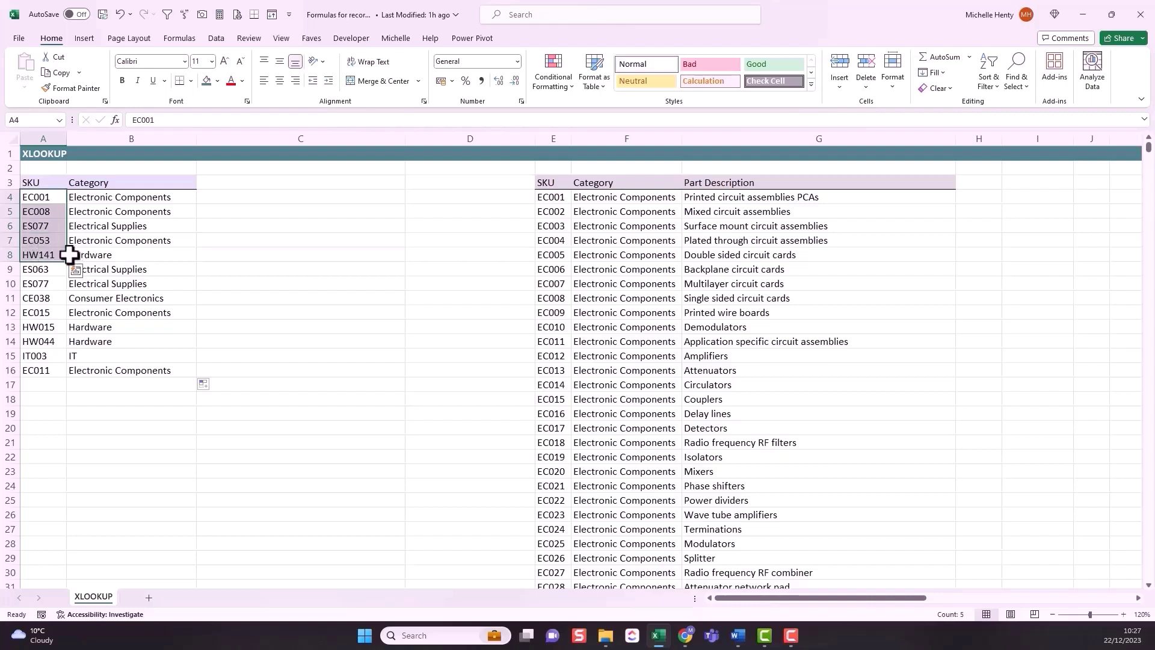
{"action": "left_click", "coordinate": [36, 269]}
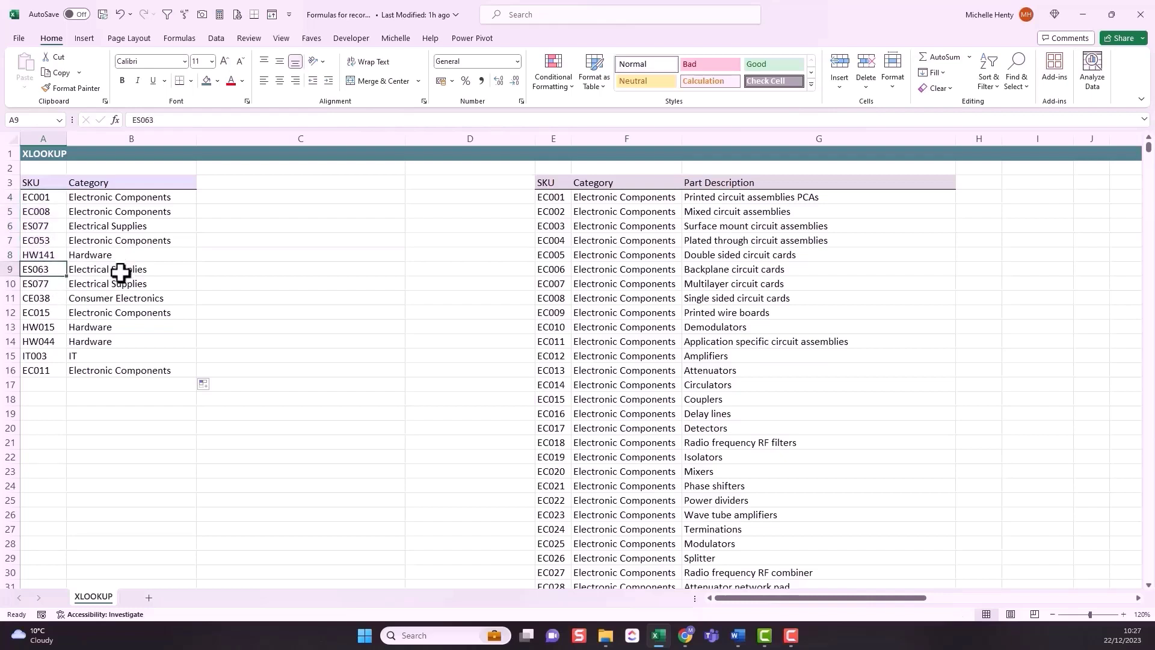
{"action": "left_click", "coordinate": [46, 298]}
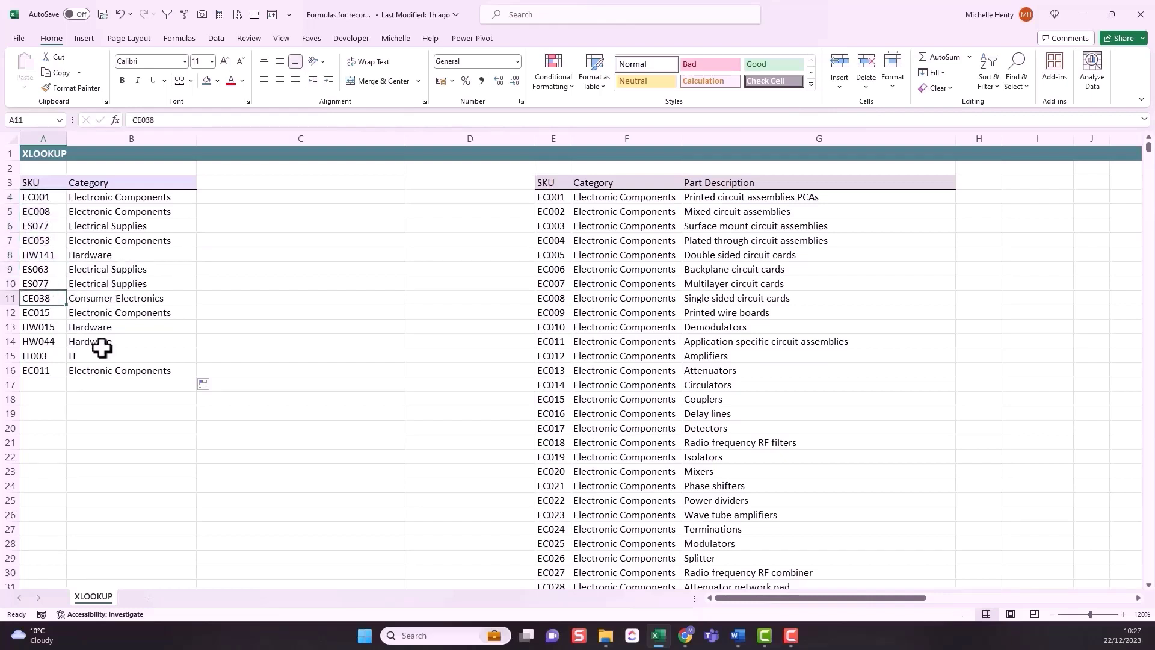
{"action": "left_click", "coordinate": [48, 358]}
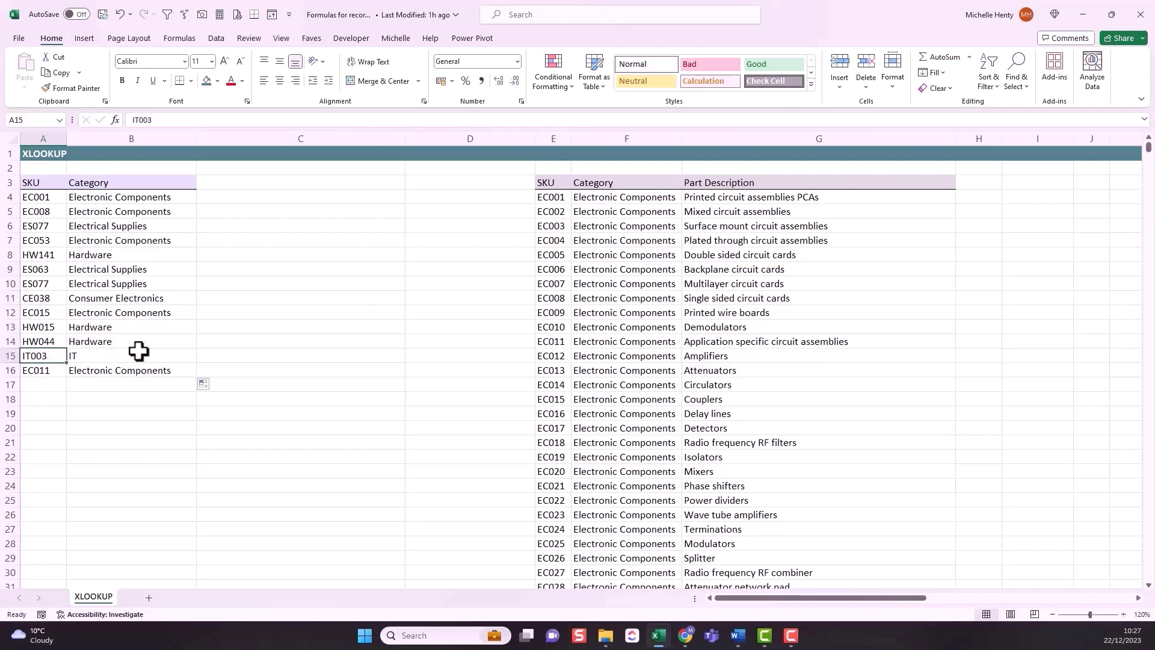
Examine the cell references of the XLOOKUP formulas in B4 and B9, leaving both formulas unchanged.
{"action": "left_click", "coordinate": [137, 198]}
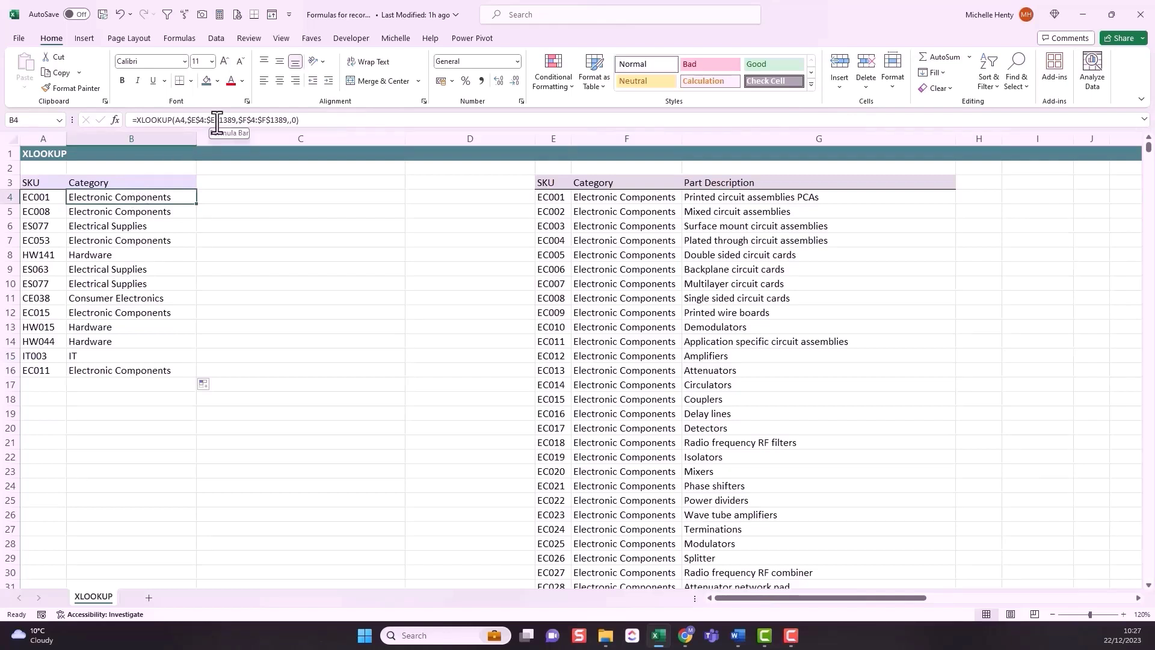
{"action": "left_click", "coordinate": [184, 120]}
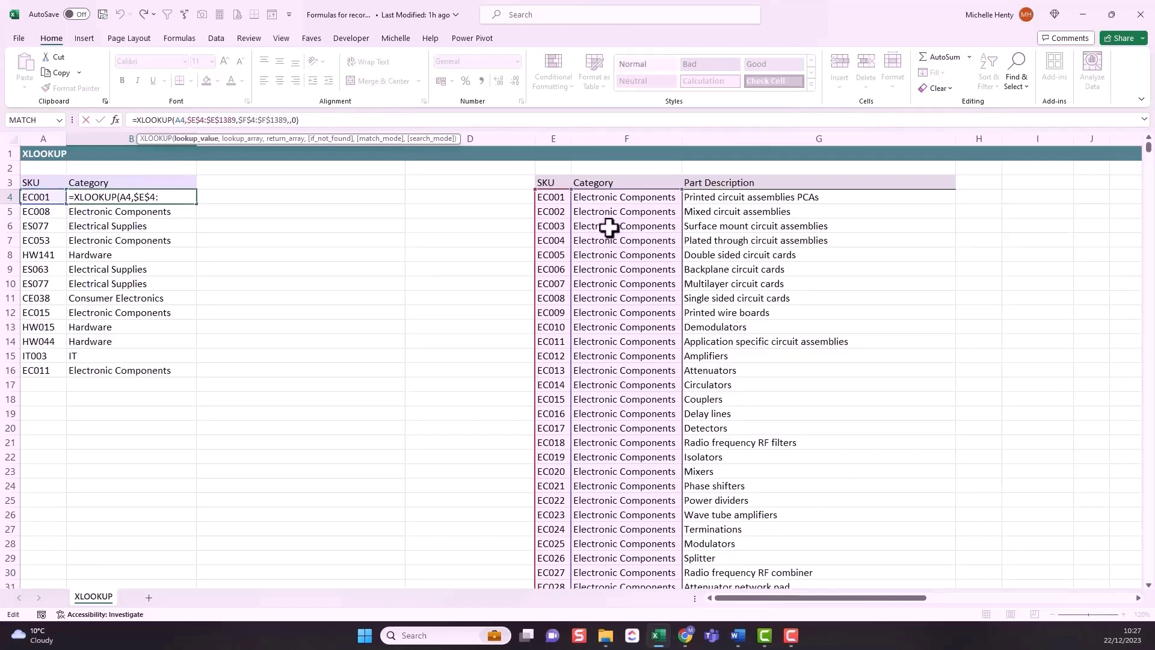
{"action": "key", "text": "ctrl+Return"}
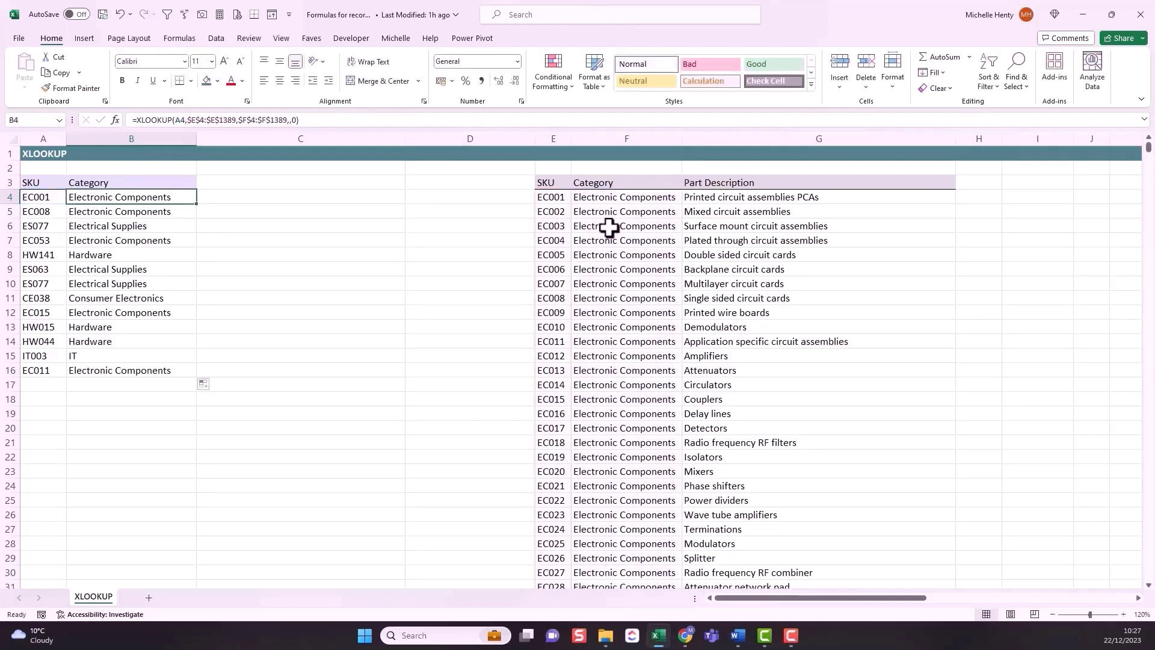
{"action": "left_click", "coordinate": [102, 272]}
{"action": "left_click", "coordinate": [199, 118]}
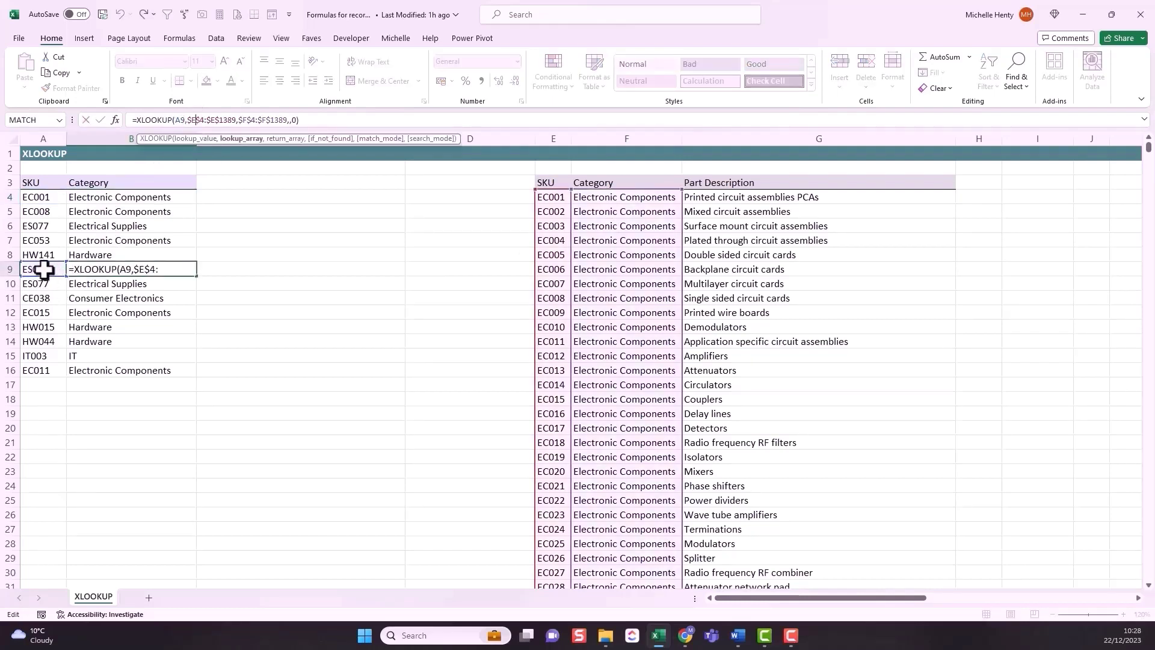
{"action": "key", "text": "Escape"}
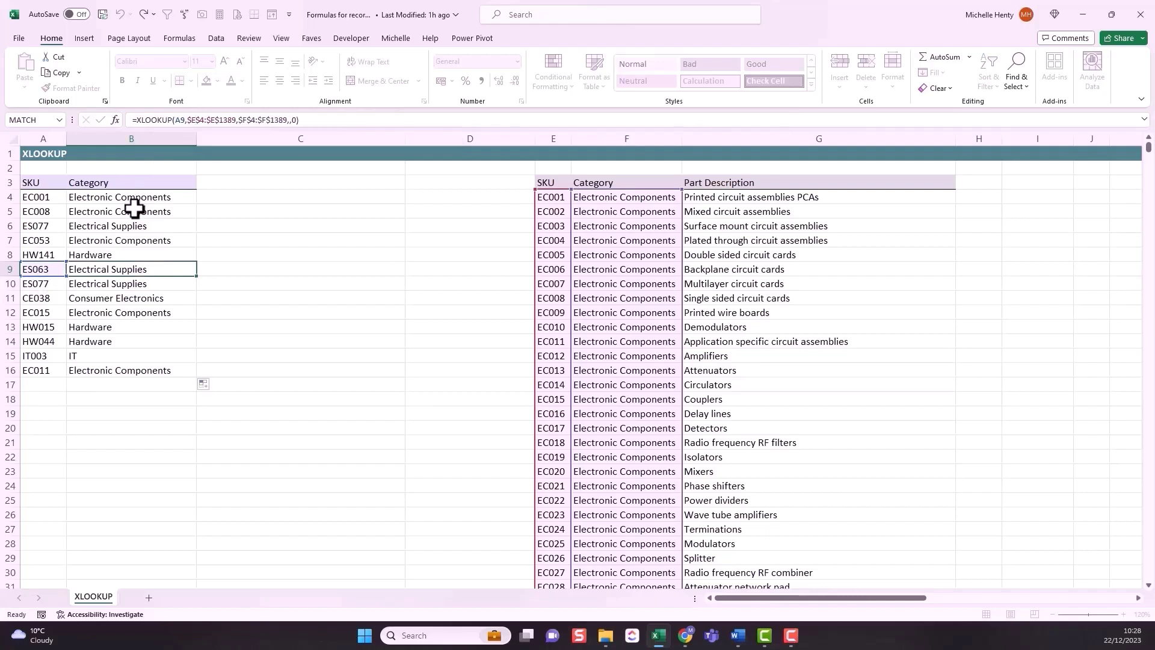
Go through the Category formulas from B4 down to B16 and compare their lookup value and array references.
{"action": "left_click", "coordinate": [132, 200]}
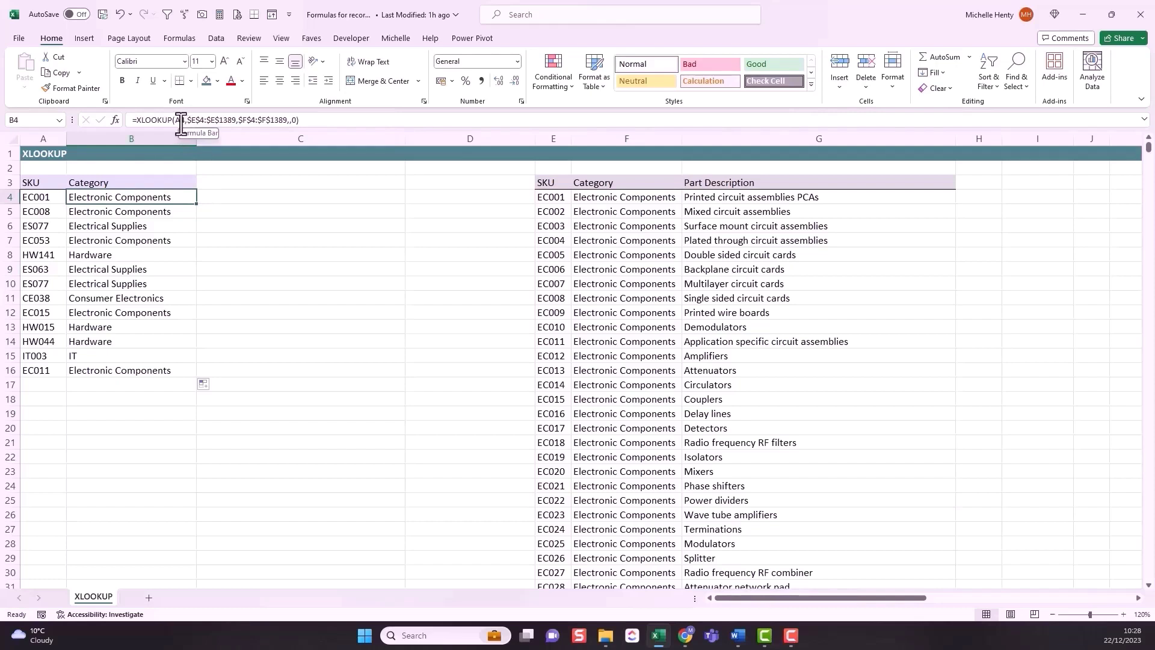
{"action": "key", "text": "Down"}
{"action": "key", "text": "Down"}
{"action": "key", "text": "Down"}
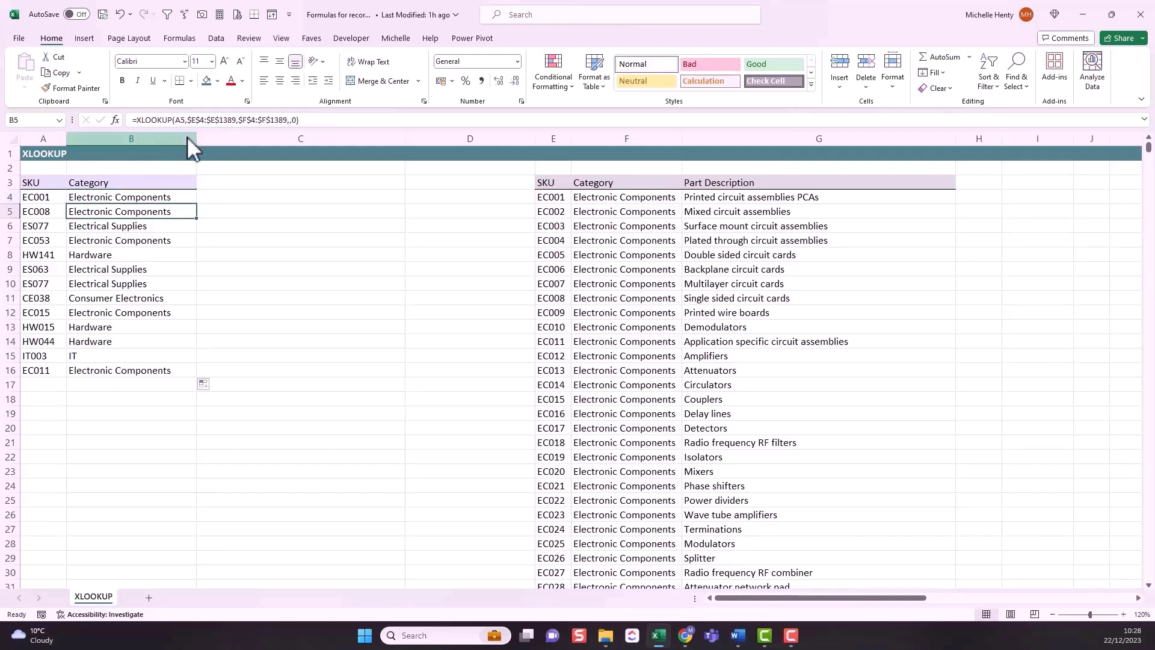
{"action": "key", "text": "Down"}
{"action": "key", "text": "Down"}
{"action": "key", "text": "Down"}
{"action": "key", "text": "Down"}
{"action": "key", "text": "Down"}
{"action": "key", "text": "Down"}
{"action": "key", "text": "Down"}
{"action": "key", "text": "Down"}
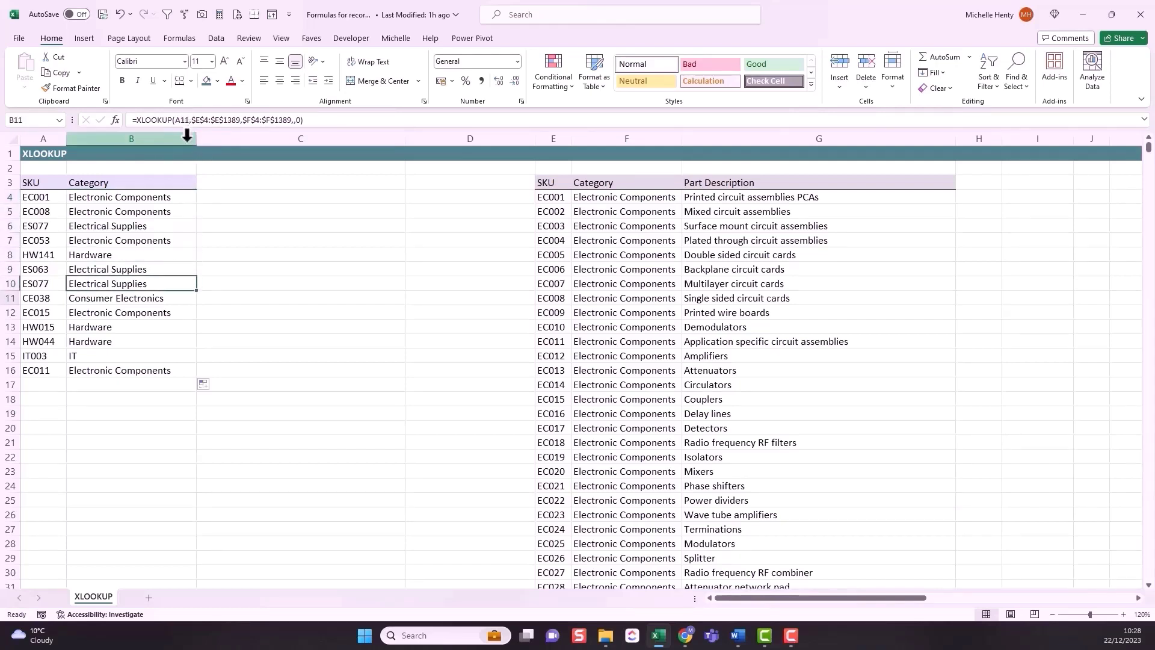
{"action": "key", "text": "Down"}
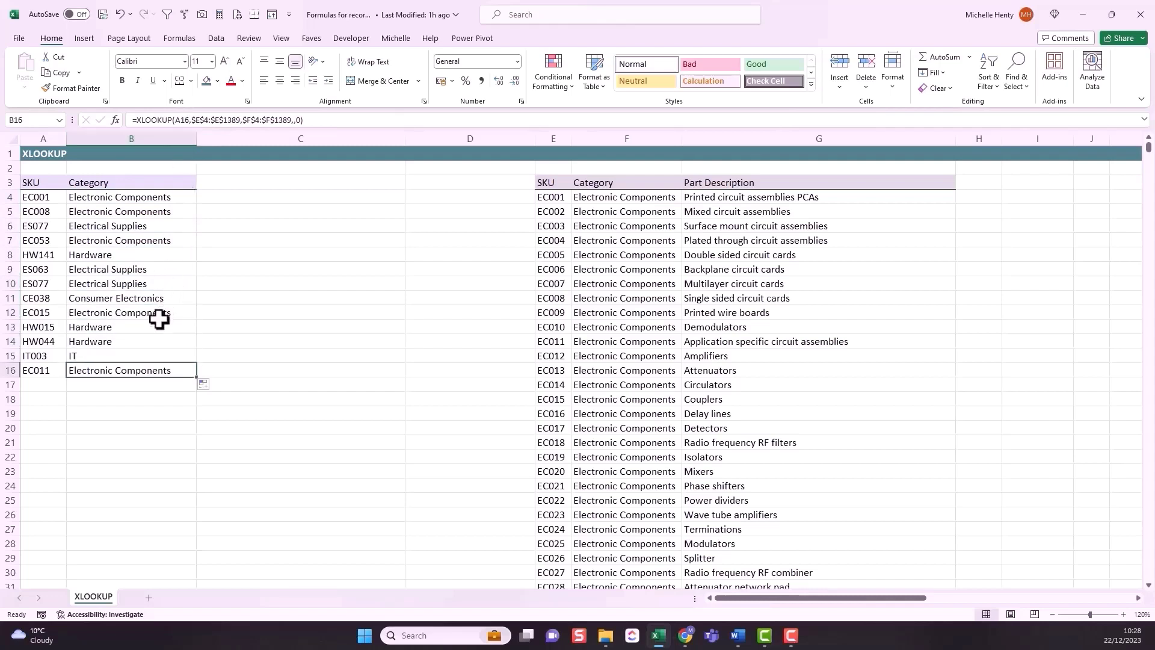
Check the Category formula cells B4 and B12 against their SKUs in A4 and A12.
{"action": "left_click", "coordinate": [91, 199]}
{"action": "left_click", "coordinate": [53, 196]}
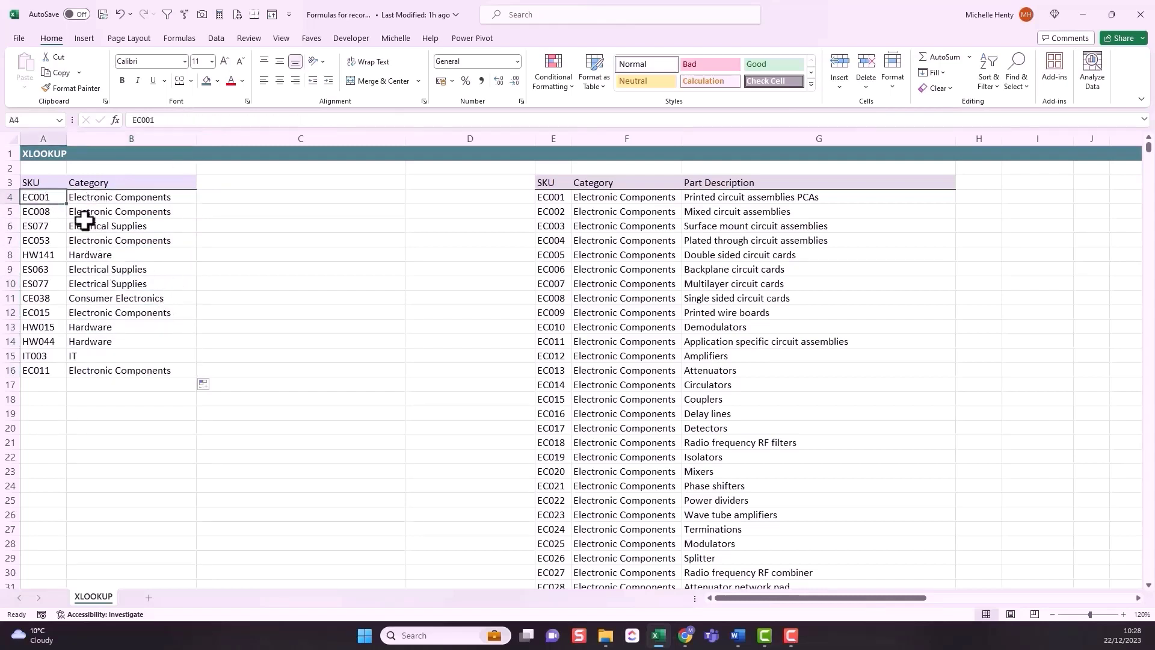
{"action": "left_click", "coordinate": [101, 314]}
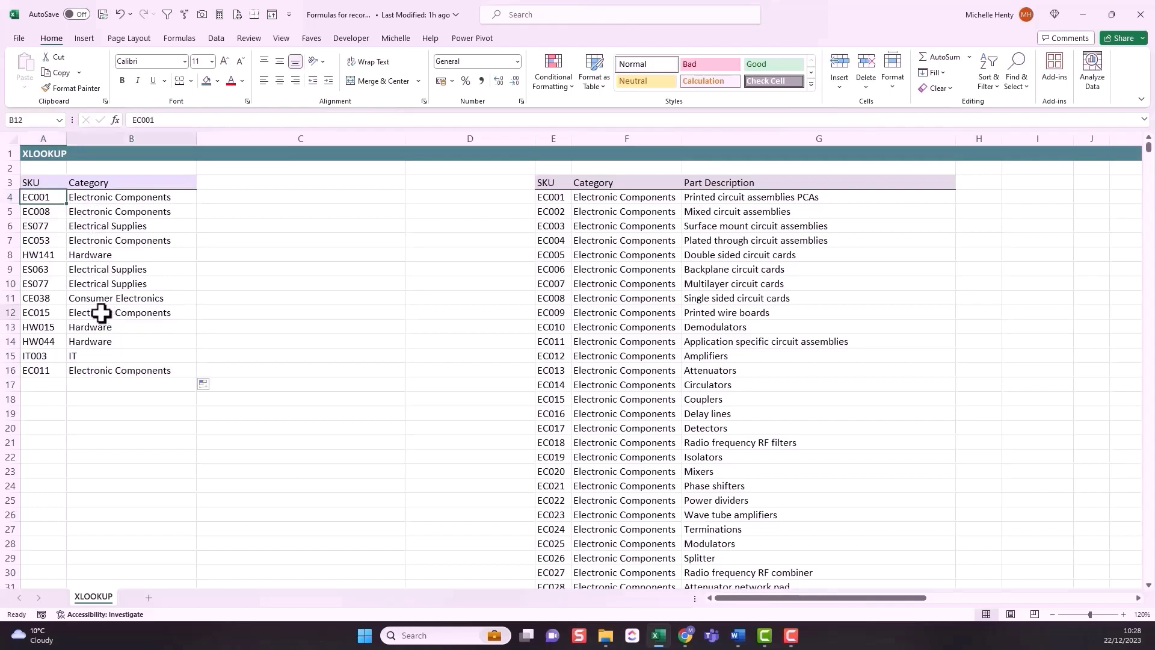
{"action": "left_click", "coordinate": [40, 311]}
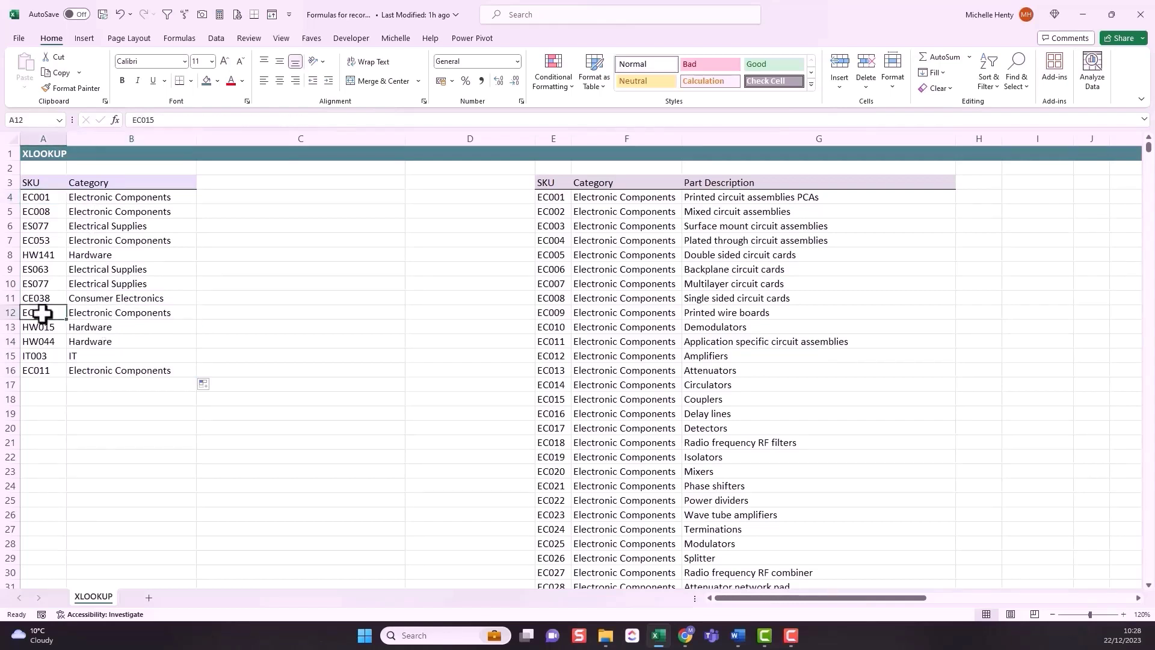
Compare the lookup value and array references of the Category formulas from B4 down to B14 with their SKUs.
{"action": "left_click", "coordinate": [89, 308]}
{"action": "left_click", "coordinate": [49, 196]}
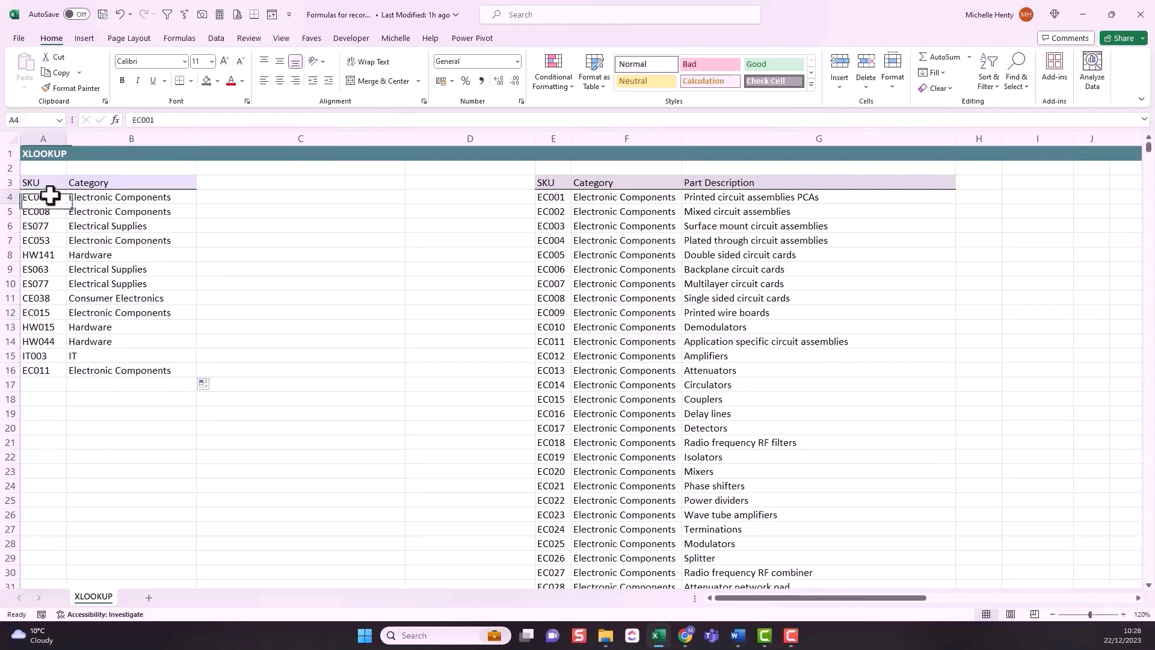
{"action": "left_click", "coordinate": [88, 312]}
{"action": "left_click", "coordinate": [113, 194]}
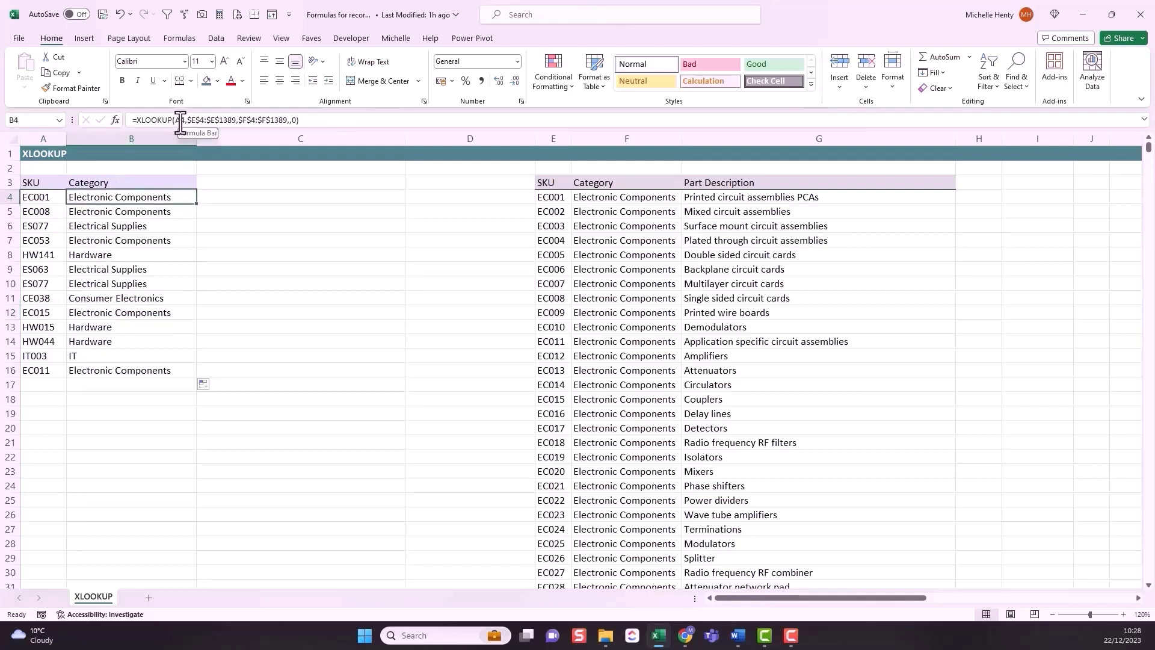
{"action": "left_click", "coordinate": [158, 213]}
{"action": "left_click", "coordinate": [155, 241]}
{"action": "left_click", "coordinate": [155, 271]}
{"action": "left_click", "coordinate": [155, 283]}
{"action": "left_click", "coordinate": [155, 298]}
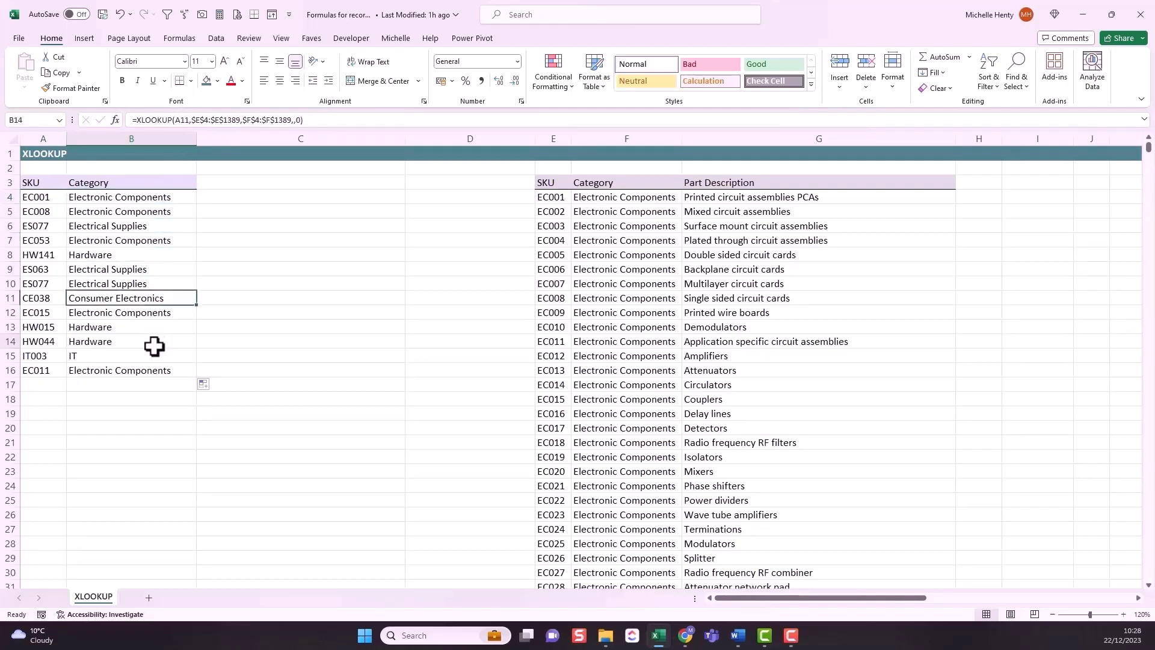
{"action": "left_click", "coordinate": [154, 341]}
In B4's XLOOKUP formula, shift the lookup array down to $E$9:$E$1394 and return it to $E$4:$E$1389.
{"action": "left_click", "coordinate": [147, 194]}
{"action": "left_click", "coordinate": [217, 120]}
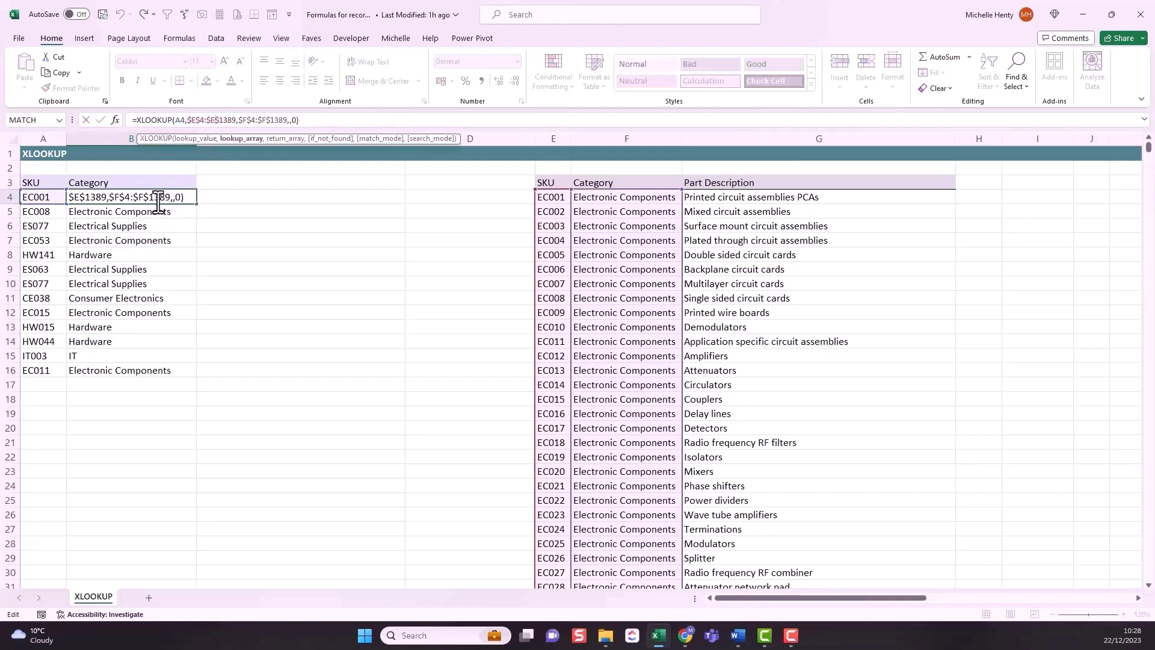
{"action": "left_click_drag", "start_coordinate": [550, 223], "coordinate": [548, 284]}
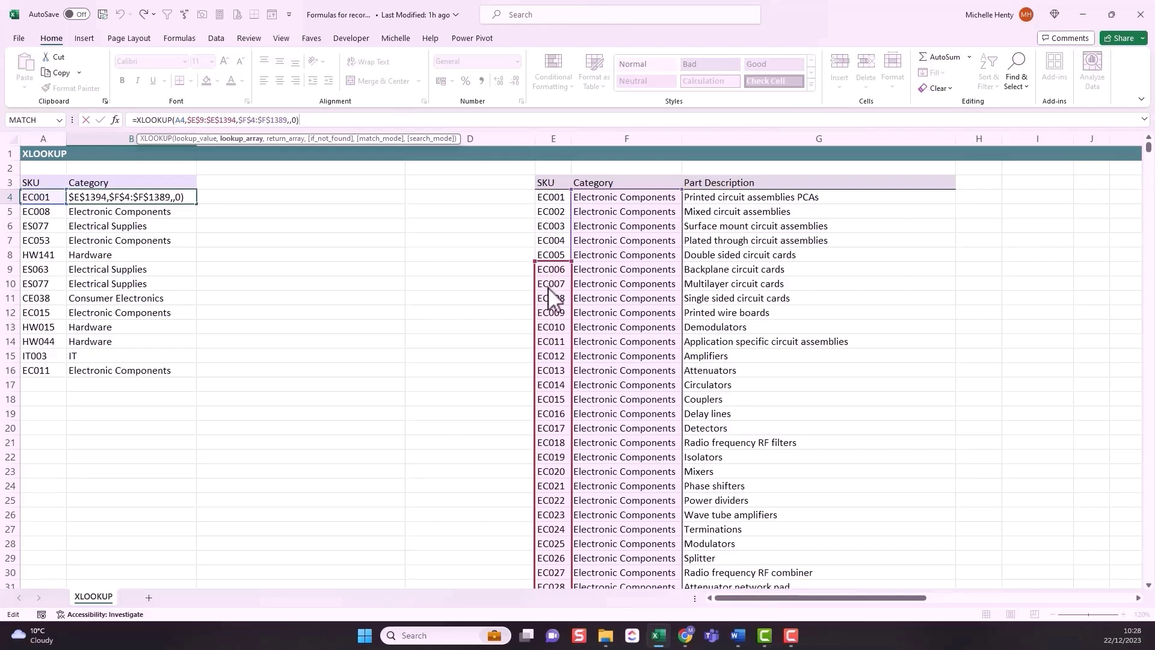
{"action": "left_click_drag", "start_coordinate": [549, 287], "coordinate": [553, 206]}
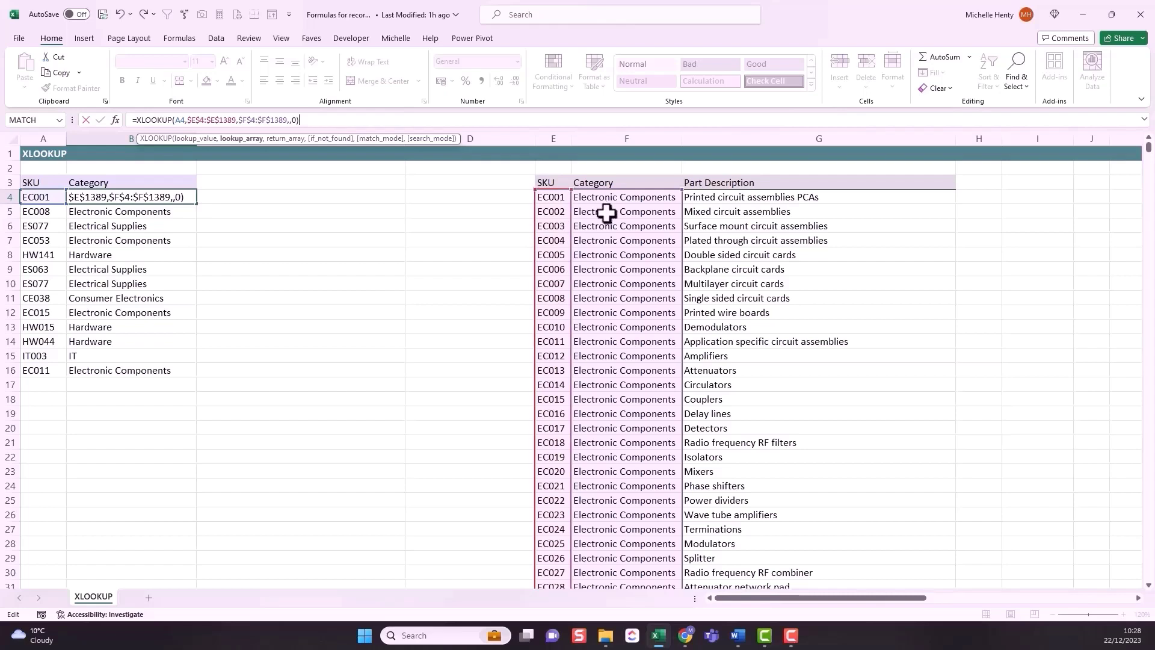
{"action": "mouse_move", "coordinate": [682, 210]}
{"action": "left_mouse_down"}
{"action": "mouse_move", "coordinate": [679, 265]}
{"action": "mouse_move", "coordinate": [680, 226]}
{"action": "left_mouse_up"}
{"action": "left_click", "coordinate": [129, 192]}
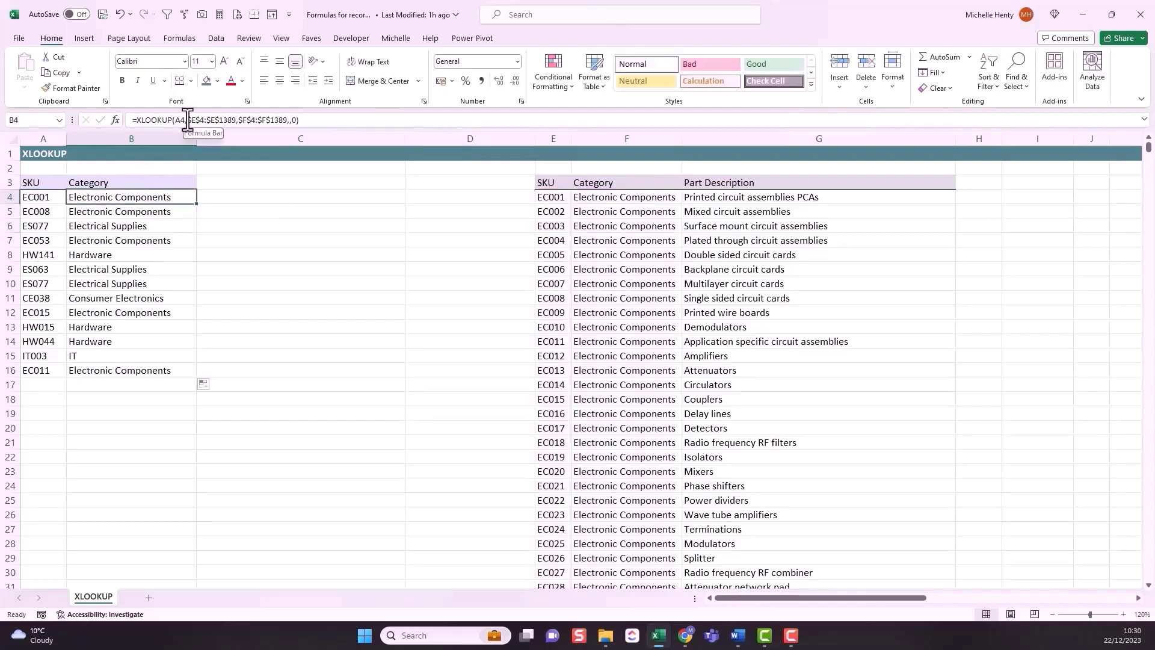
Make the lookup and return arrays in B4 relative, E4:E1389 and F4:F1389, and copy the formula down to B16.
{"action": "left_click_drag", "start_coordinate": [190, 120], "coordinate": [236, 125]}
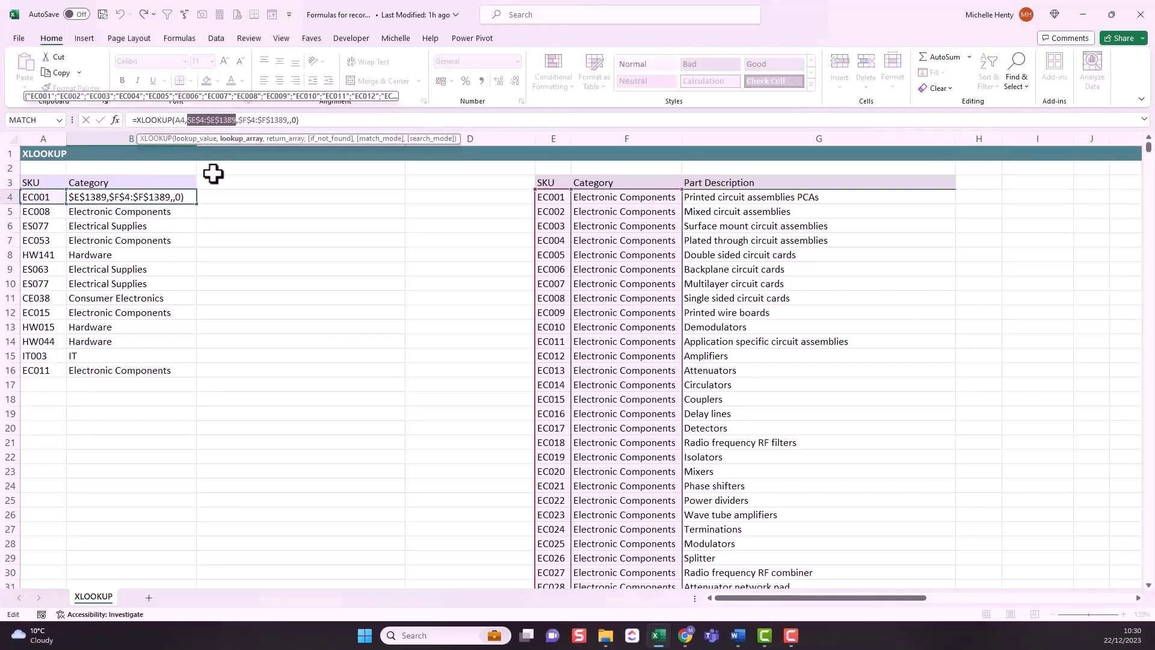
{"action": "key", "text": "F4"}
{"action": "key", "text": "F4"}
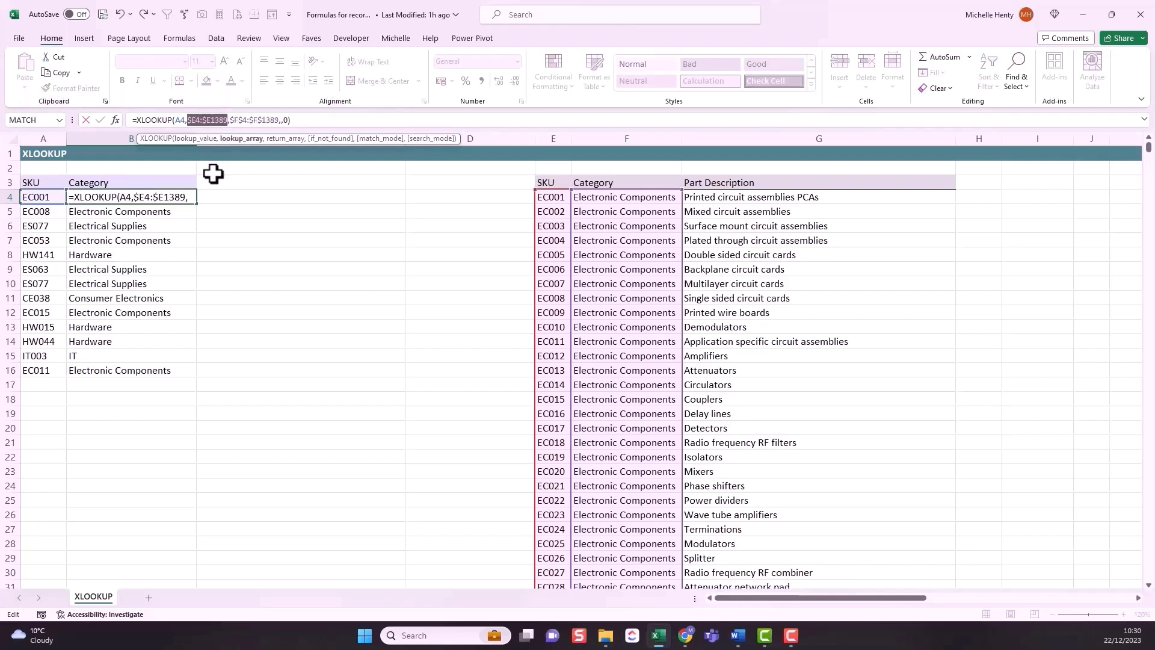
{"action": "key", "text": "F4"}
{"action": "left_click_drag", "start_coordinate": [222, 119], "coordinate": [270, 120]}
{"action": "key", "text": "F4"}
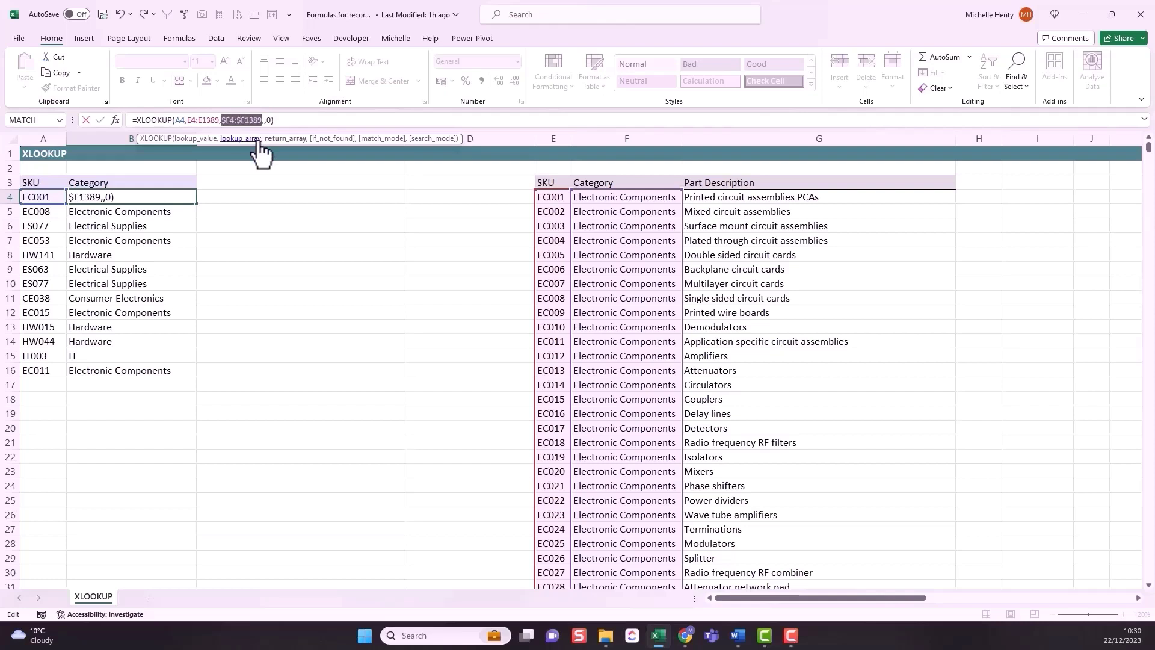
{"action": "key", "text": "Return"}
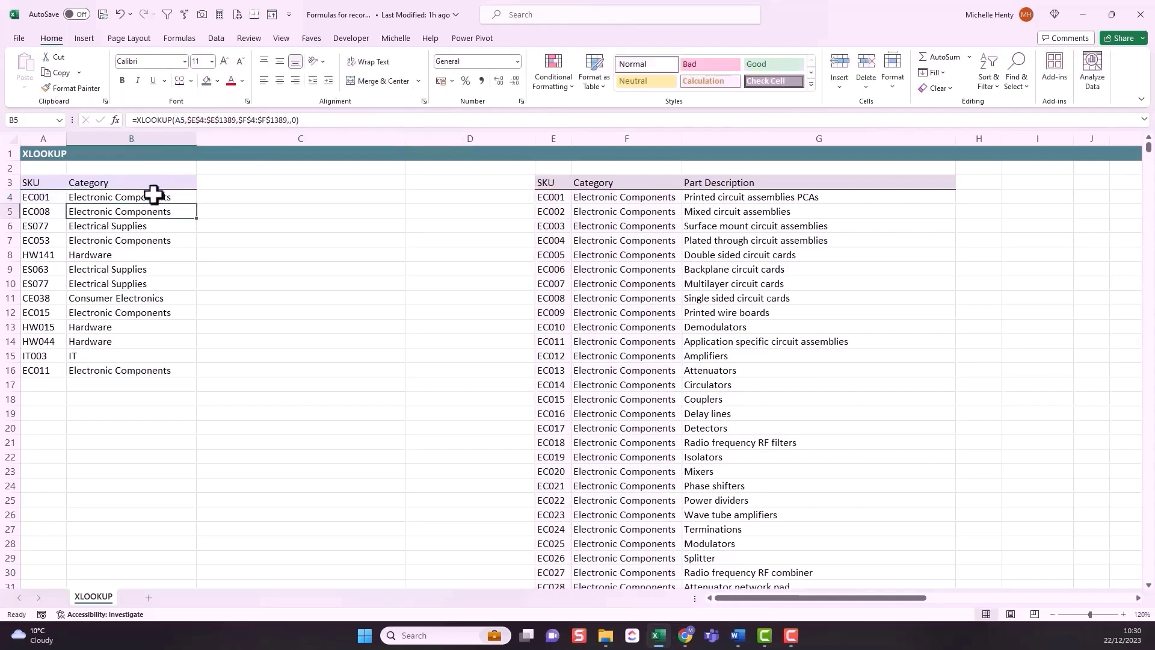
{"action": "left_click", "coordinate": [148, 199]}
{"action": "left_click_drag", "start_coordinate": [197, 204], "coordinate": [200, 378]}
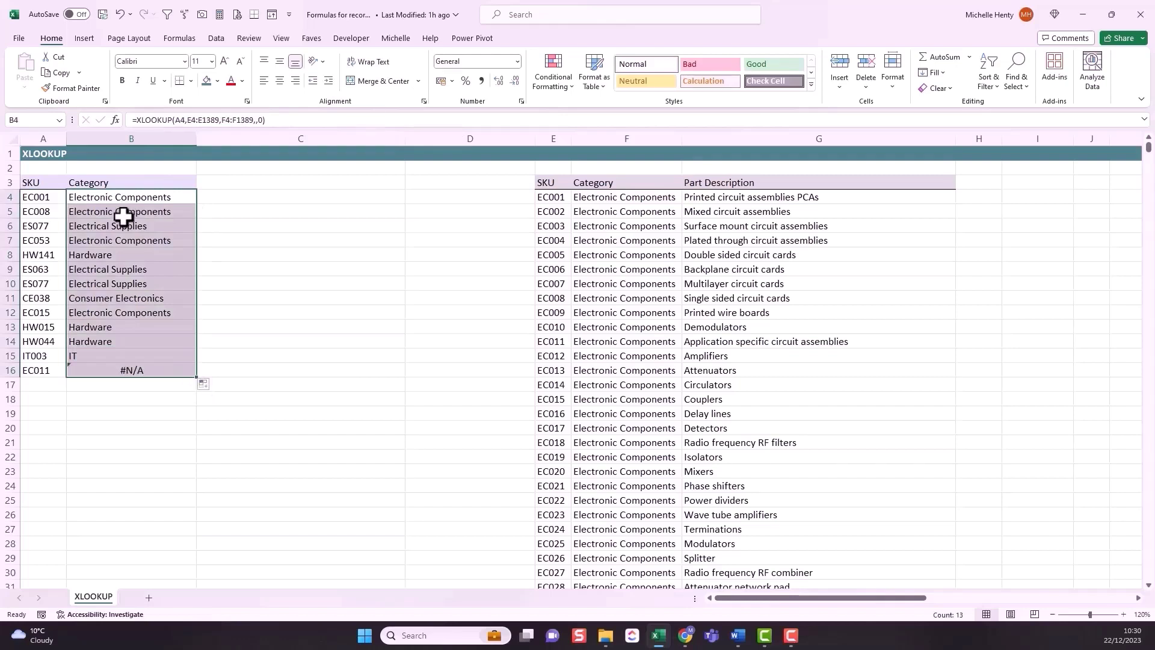
Examine the relative array references in the copied formulas in B7 and B8 and the table ranges they cover.
{"action": "left_click", "coordinate": [187, 238]}
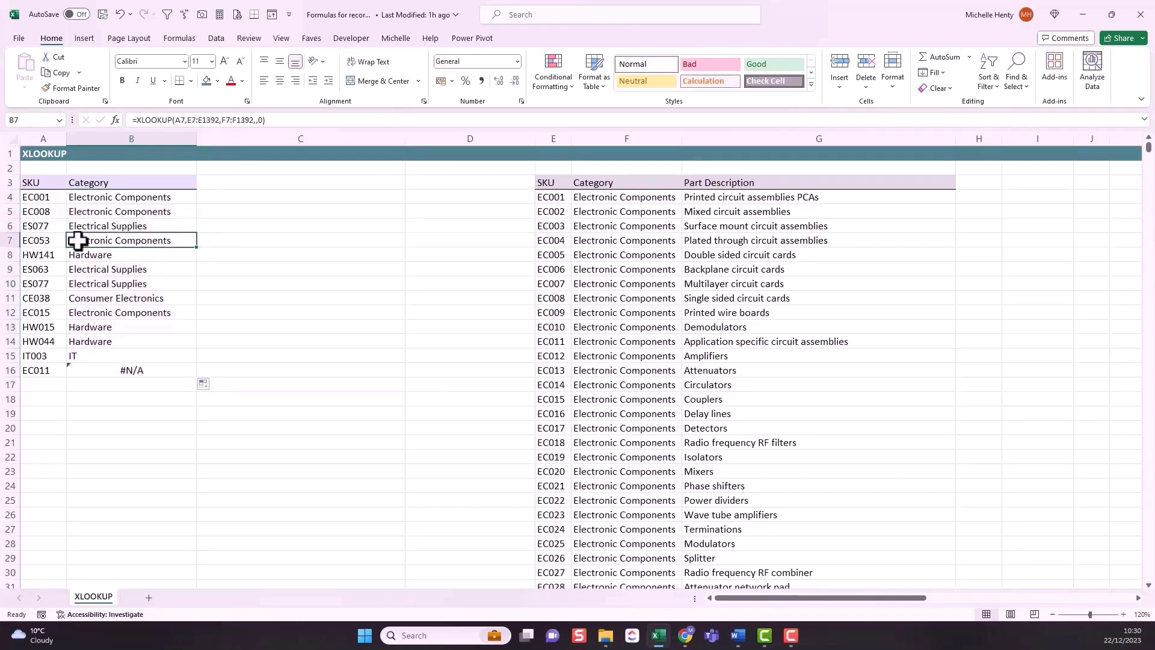
{"action": "left_click", "coordinate": [46, 256]}
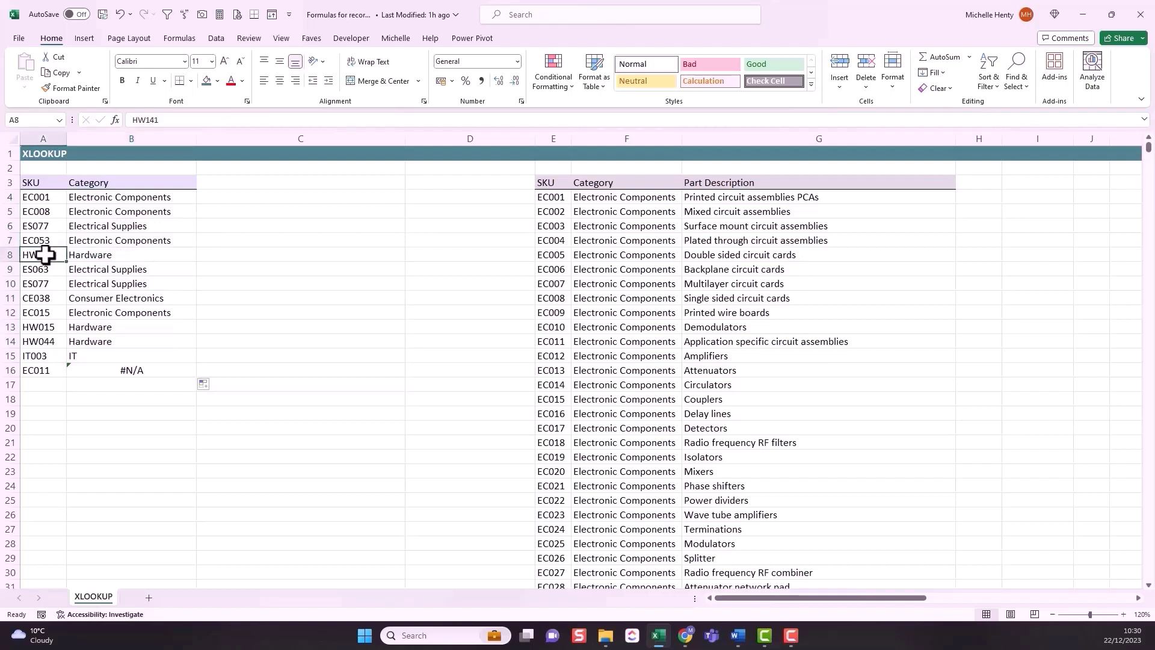
{"action": "key", "text": "Right"}
{"action": "left_click", "coordinate": [208, 120]}
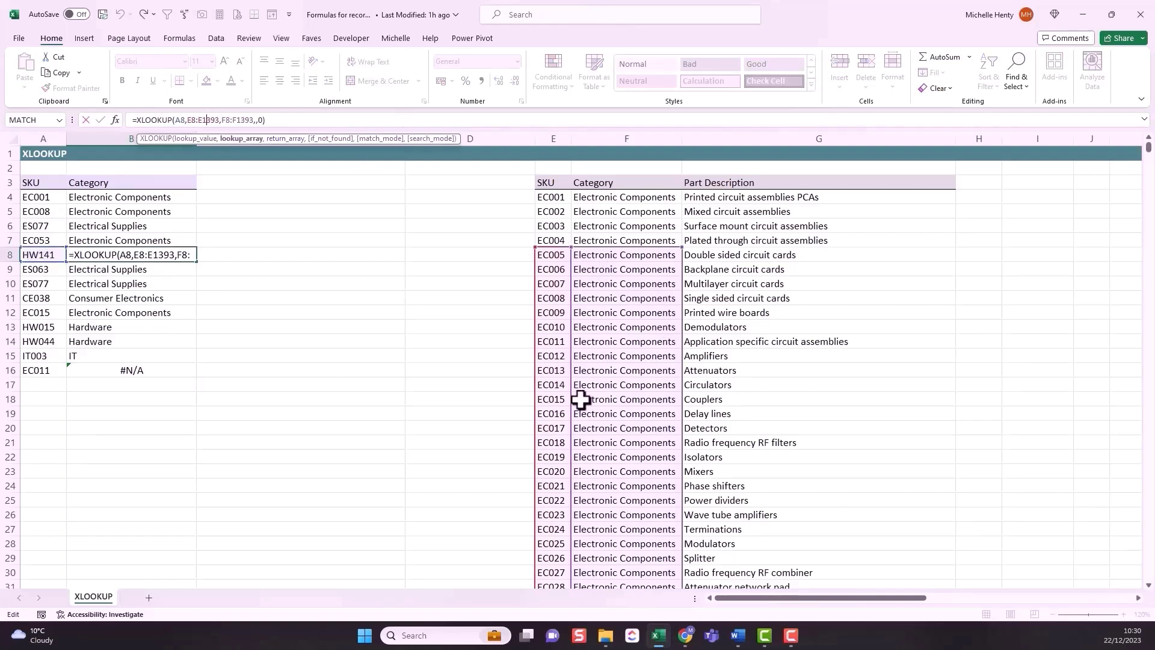
{"action": "scroll", "coordinate": [580, 398], "scroll_direction": "down", "scroll_amount": 14}
{"action": "scroll", "coordinate": [577, 397], "scroll_direction": "up", "scroll_amount": 5}
{"action": "scroll", "coordinate": [578, 398], "scroll_direction": "up", "scroll_amount": 9}
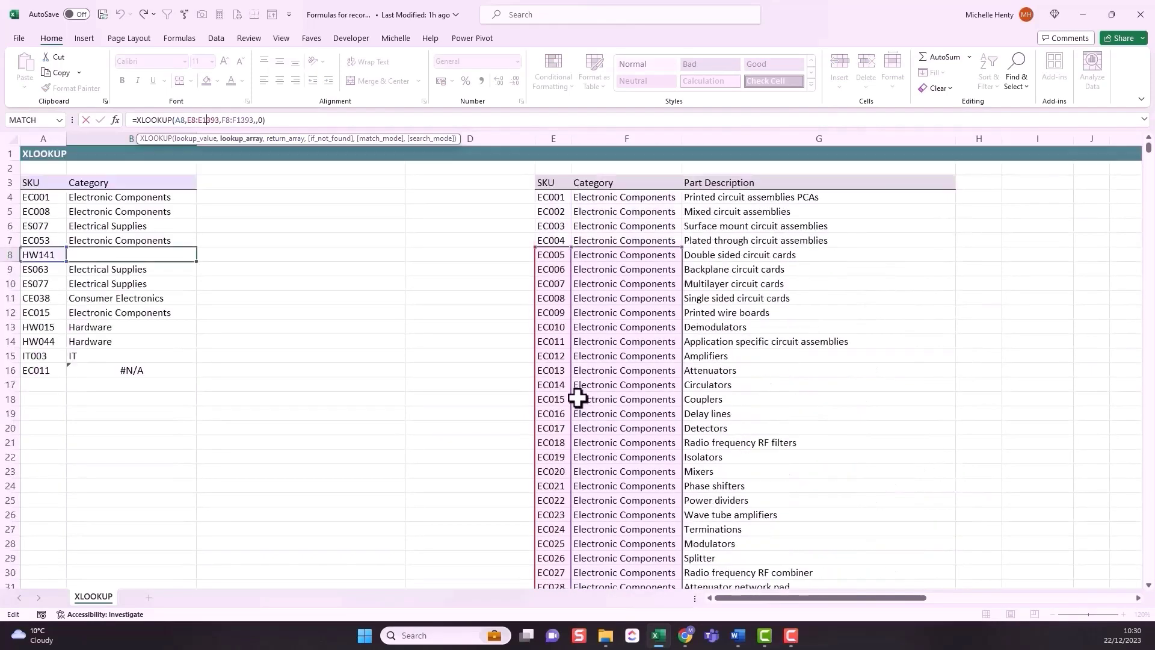
{"action": "key", "text": "ctrl+Return"}
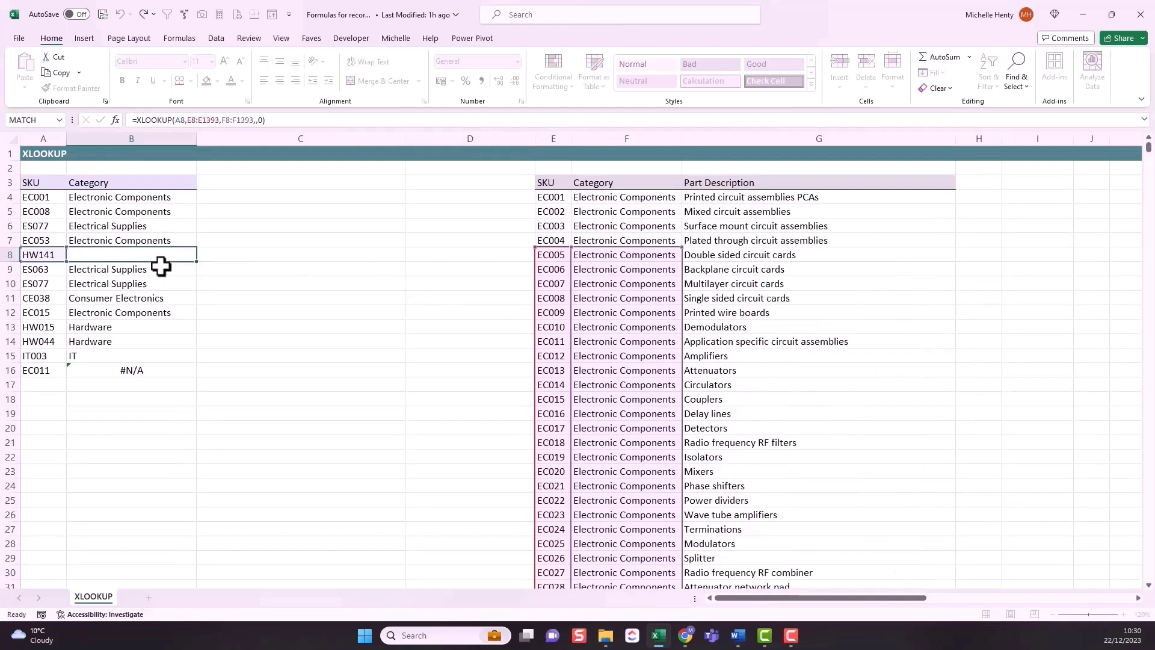
Test B8's formula by copying SKU EC004 from E7 into A8, inspect its highlighted ranges, and undo the paste.
{"action": "left_click", "coordinate": [546, 238]}
{"action": "key", "text": "ctrl+c"}
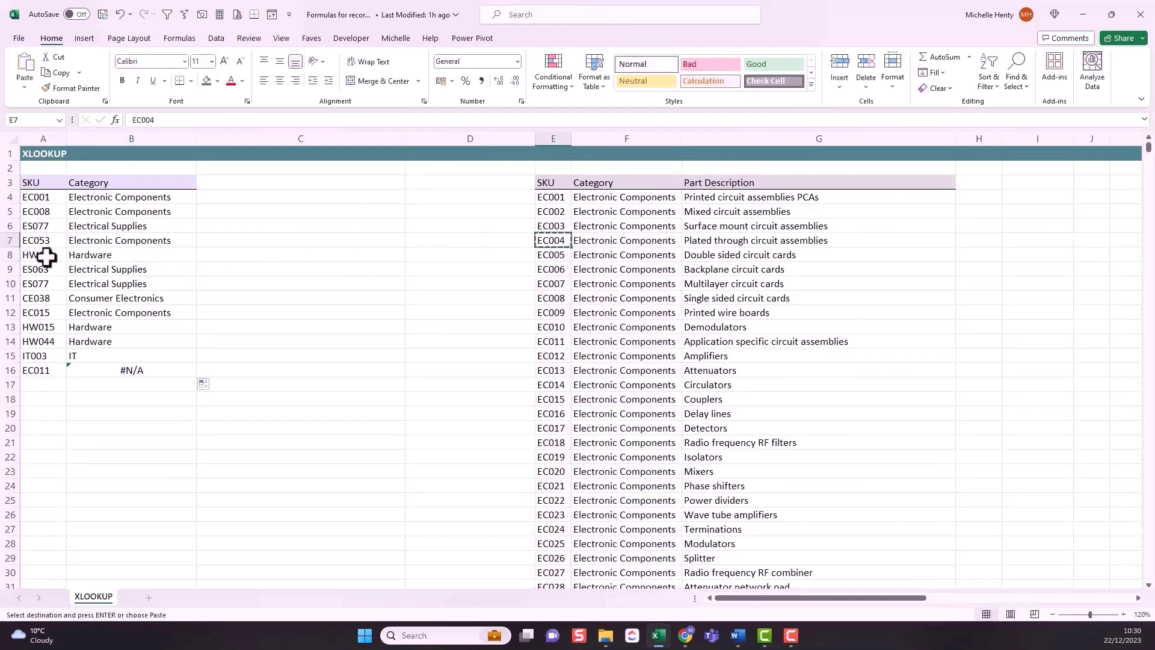
{"action": "left_click", "coordinate": [46, 258]}
{"action": "key", "text": "ctrl+v"}
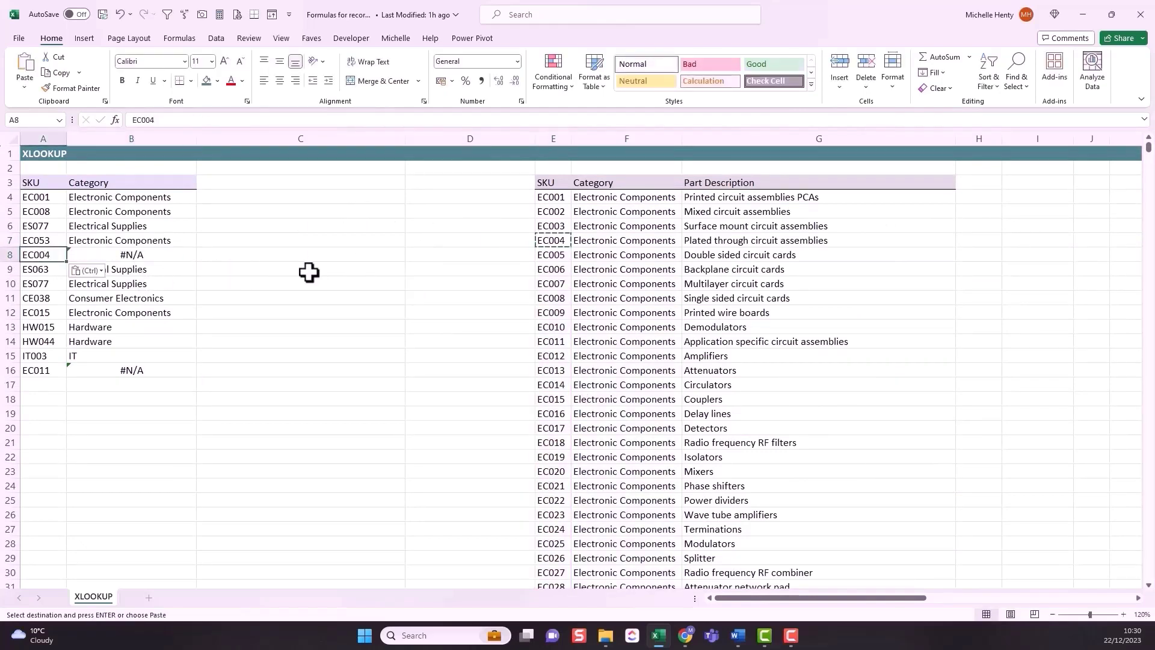
{"action": "left_click", "coordinate": [131, 256]}
{"action": "left_click", "coordinate": [158, 120]}
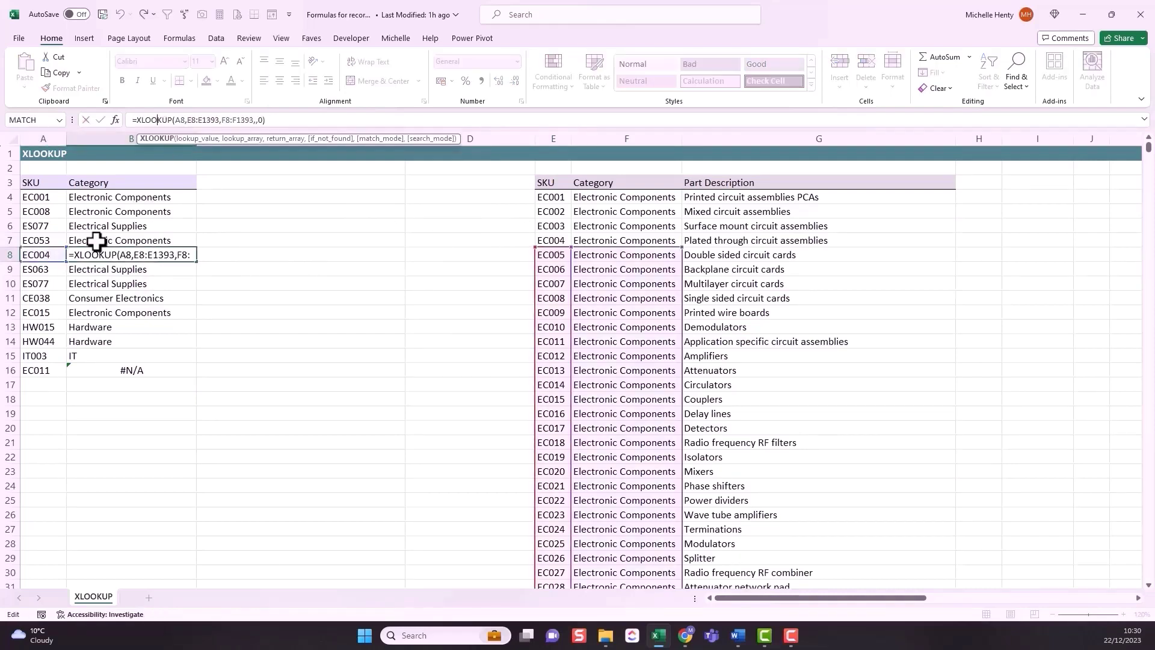
{"action": "key", "text": "Escape"}
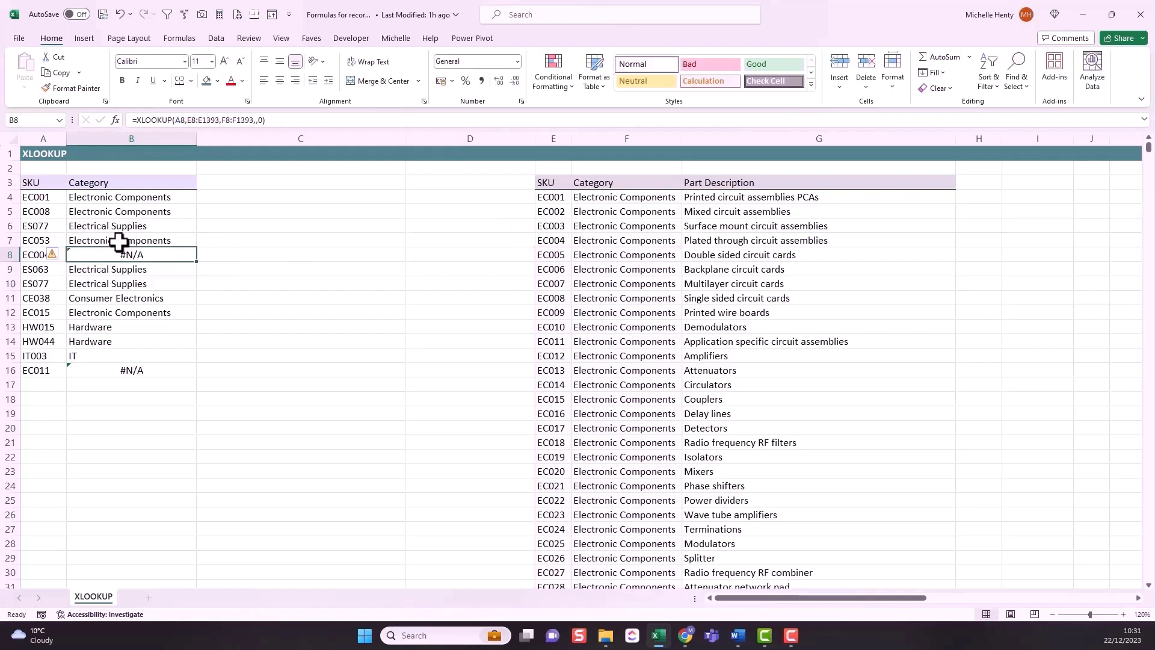
{"action": "key", "text": "ctrl+z"}
Review the Category results and relative formulas in B4:B15 against the lookup table, and clear the pending copy.
{"action": "left_click", "coordinate": [170, 240]}
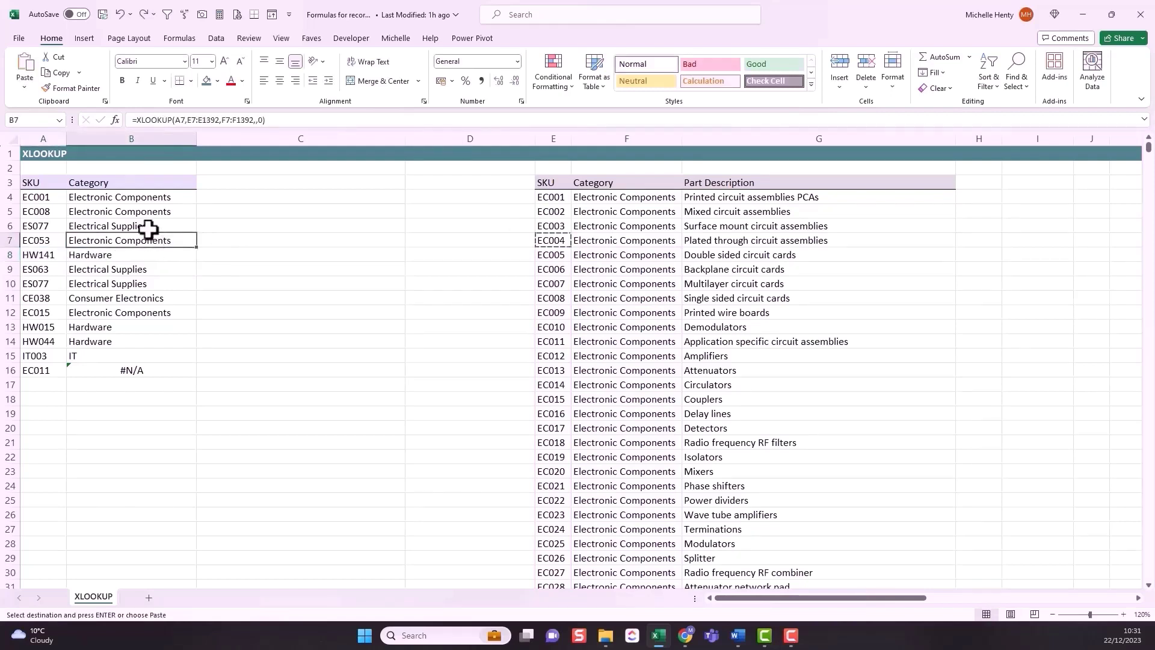
{"action": "left_click_drag", "start_coordinate": [142, 198], "coordinate": [133, 357]}
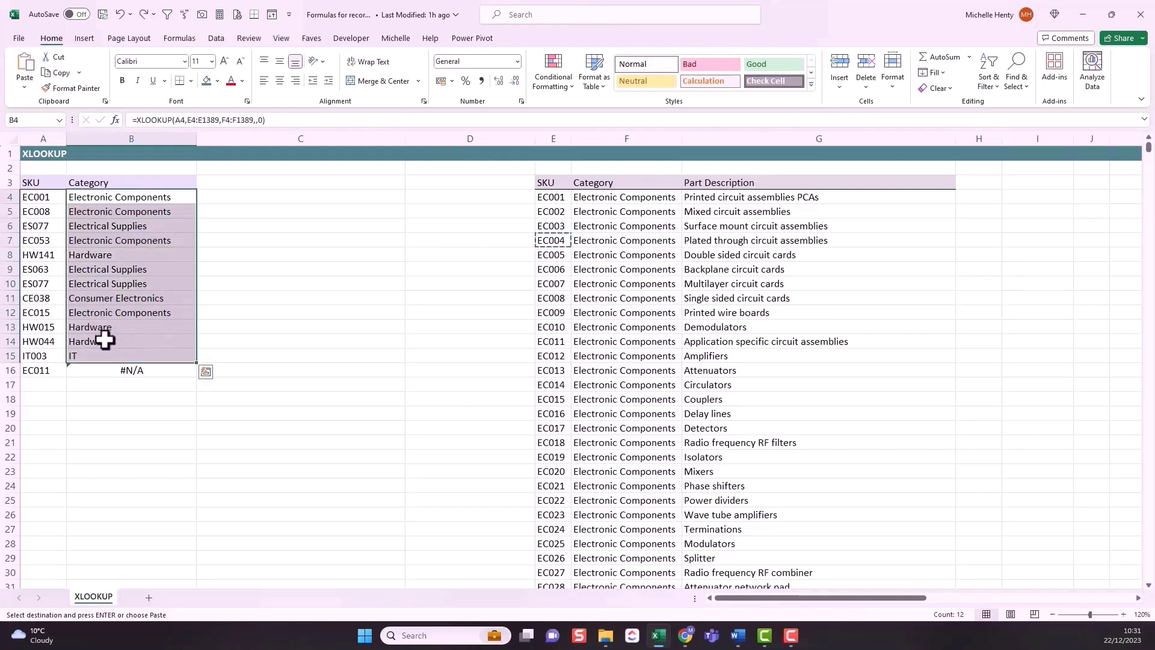
{"action": "left_click_drag", "start_coordinate": [88, 354], "coordinate": [134, 198]}
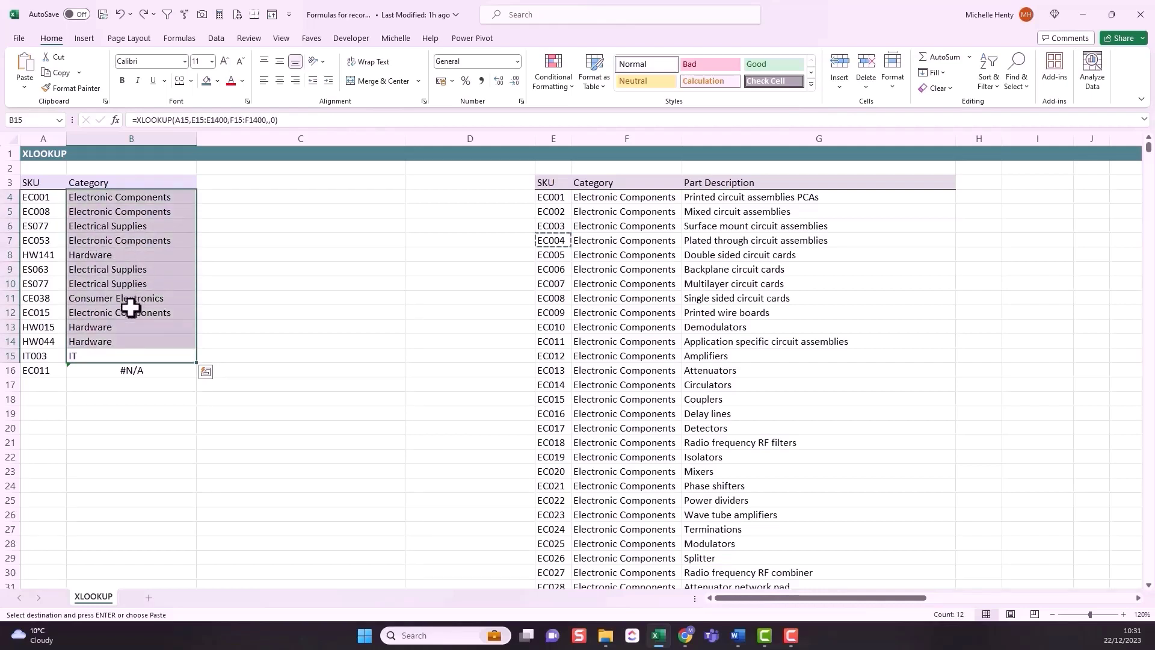
{"action": "left_click", "coordinate": [605, 225]}
{"action": "key", "text": "Escape"}
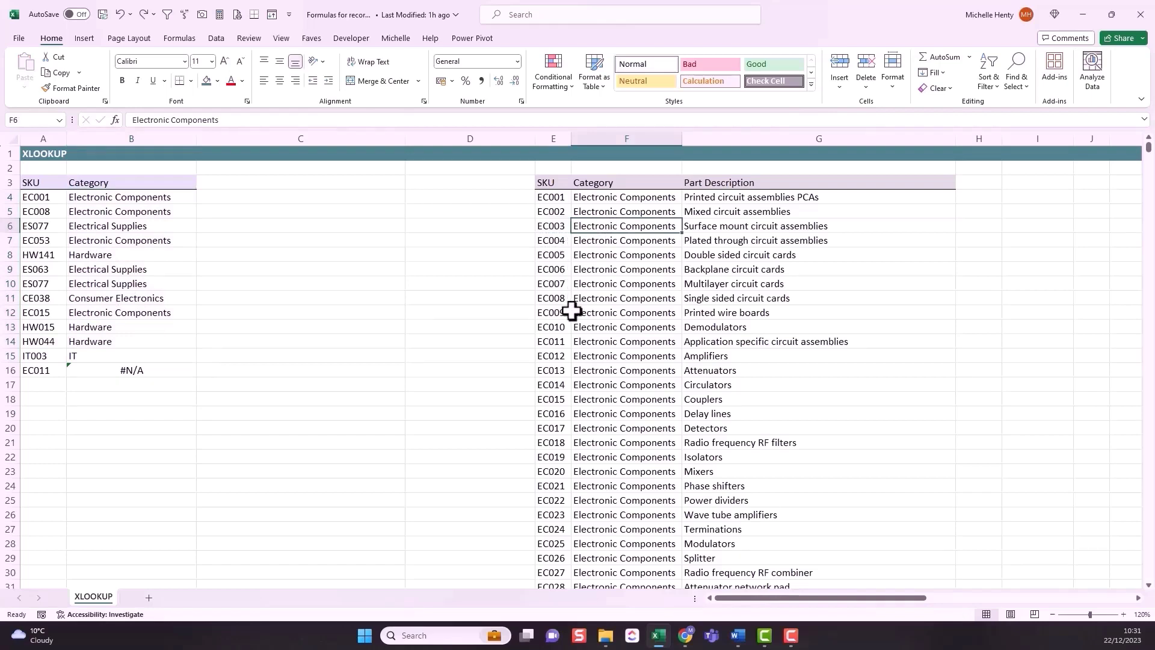
Test SKU EC002 by copying it from E5 into A17 and extending the Category formula to B17, and undo both.
{"action": "left_click", "coordinate": [554, 214]}
{"action": "key", "text": "ctrl+c"}
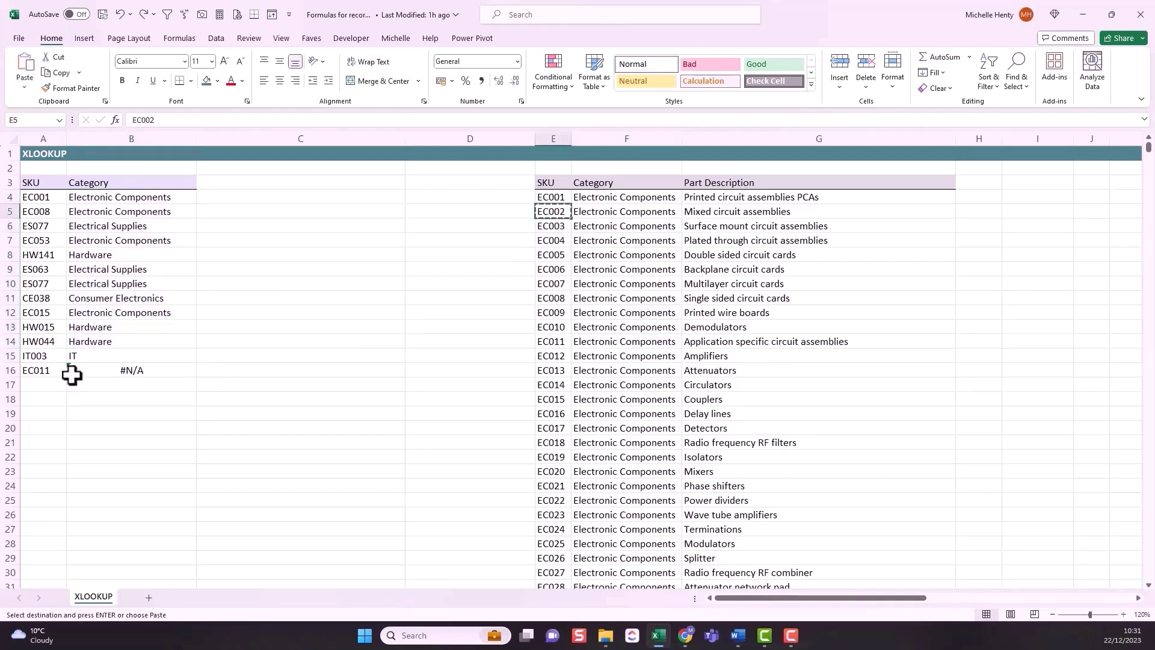
{"action": "left_click", "coordinate": [45, 383]}
{"action": "key", "text": "ctrl+v"}
{"action": "left_click", "coordinate": [183, 371]}
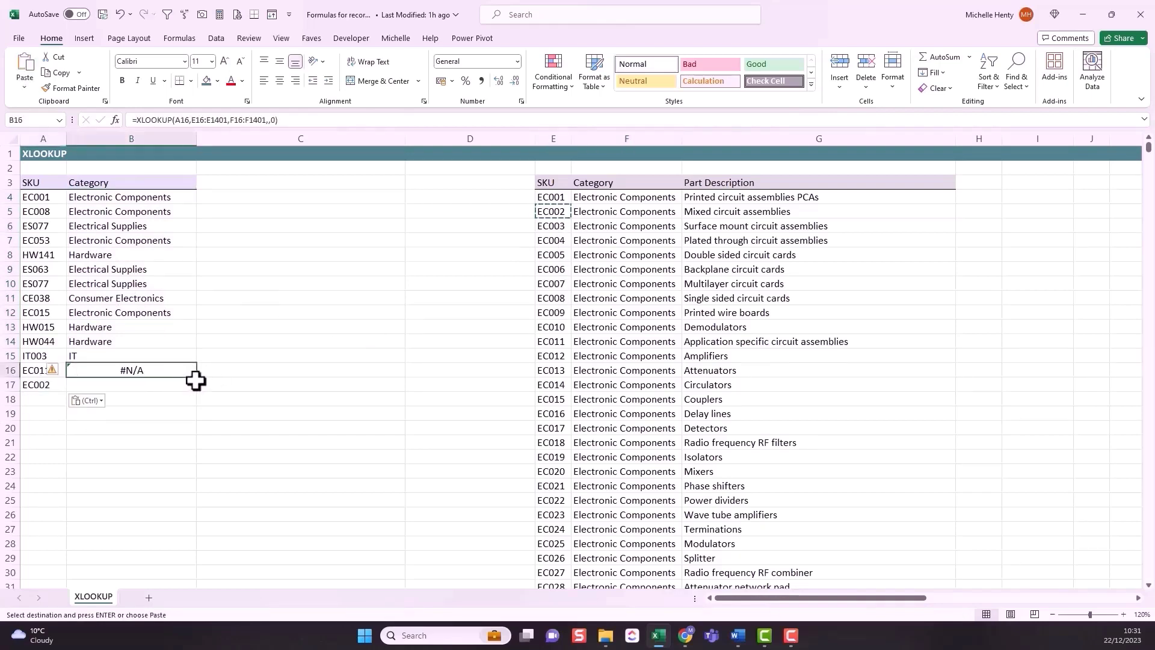
{"action": "left_click_drag", "start_coordinate": [195, 378], "coordinate": [200, 391]}
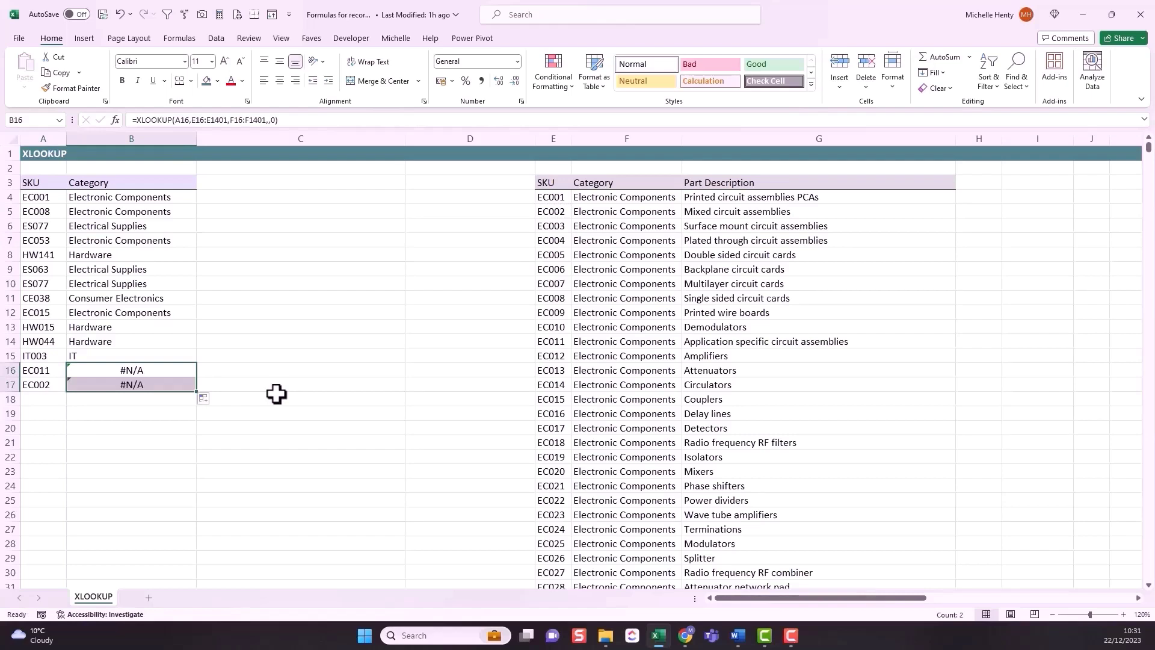
{"action": "key", "text": "ctrl+z"}
{"action": "key", "text": "ctrl+z"}
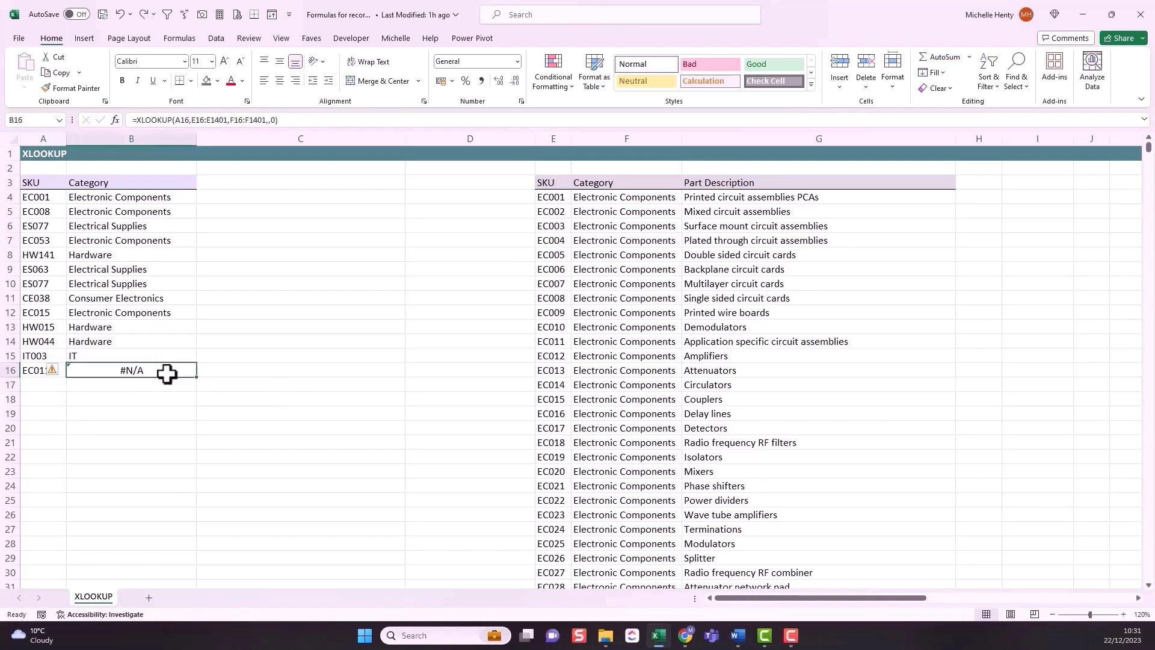
Inspect the lookup and return ranges of B16's formula down to the last row they cover beyond the table.
{"action": "left_click", "coordinate": [194, 120]}
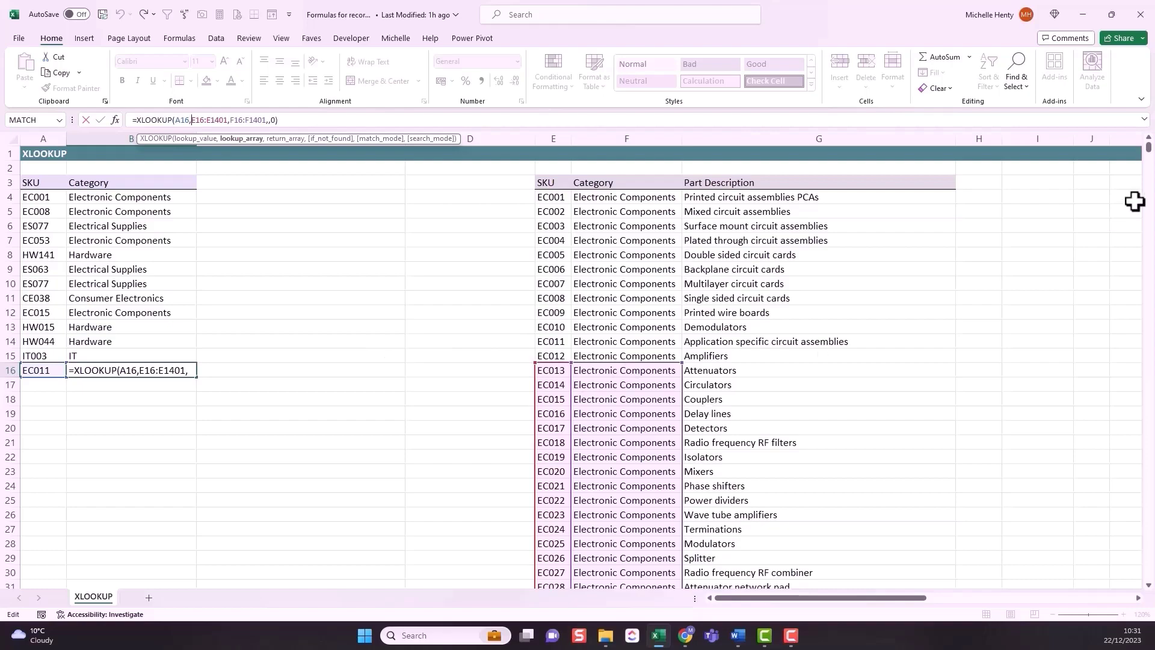
{"action": "left_click_drag", "start_coordinate": [1149, 158], "coordinate": [1021, 567]}
{"action": "scroll", "coordinate": [660, 443], "scroll_direction": "down", "scroll_amount": 10}
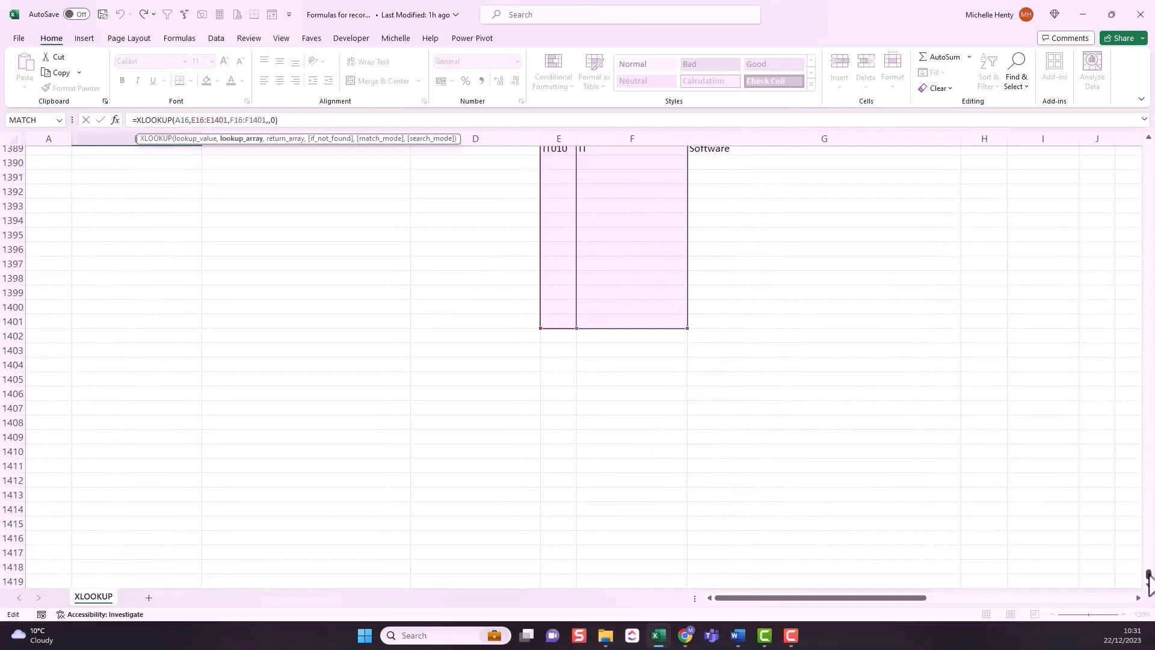
{"action": "key", "text": "ctrl+Return"}
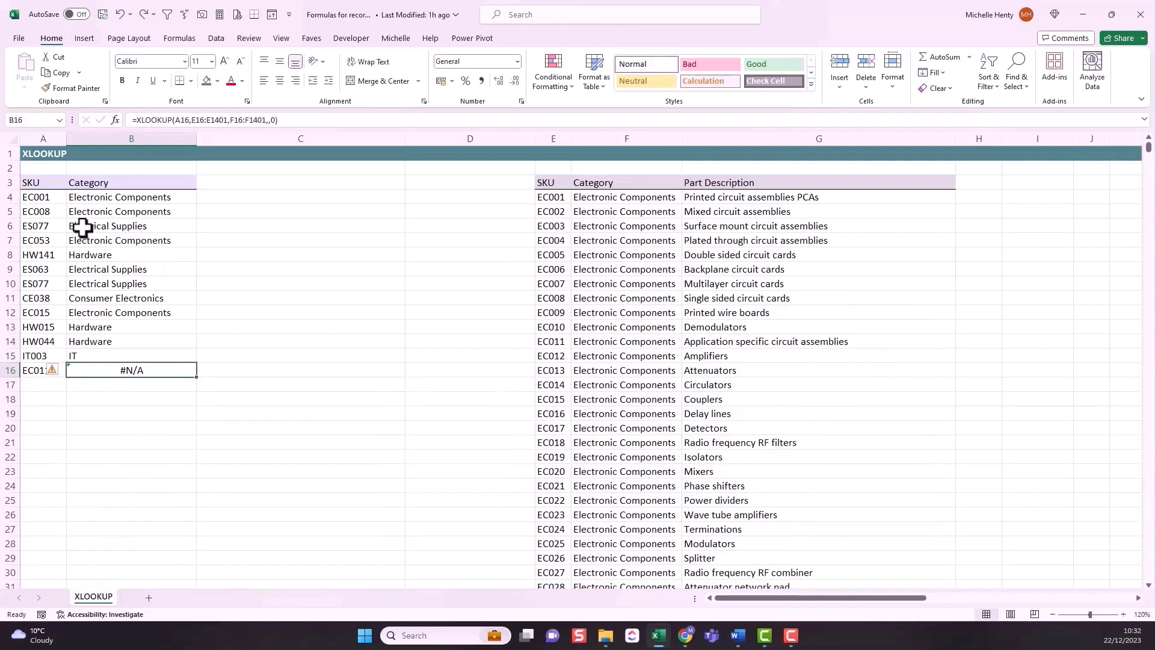
Clear the SKU in A16 and the formula in B16, and select the SKU and Category entries in A4:B15.
{"action": "left_click", "coordinate": [27, 371]}
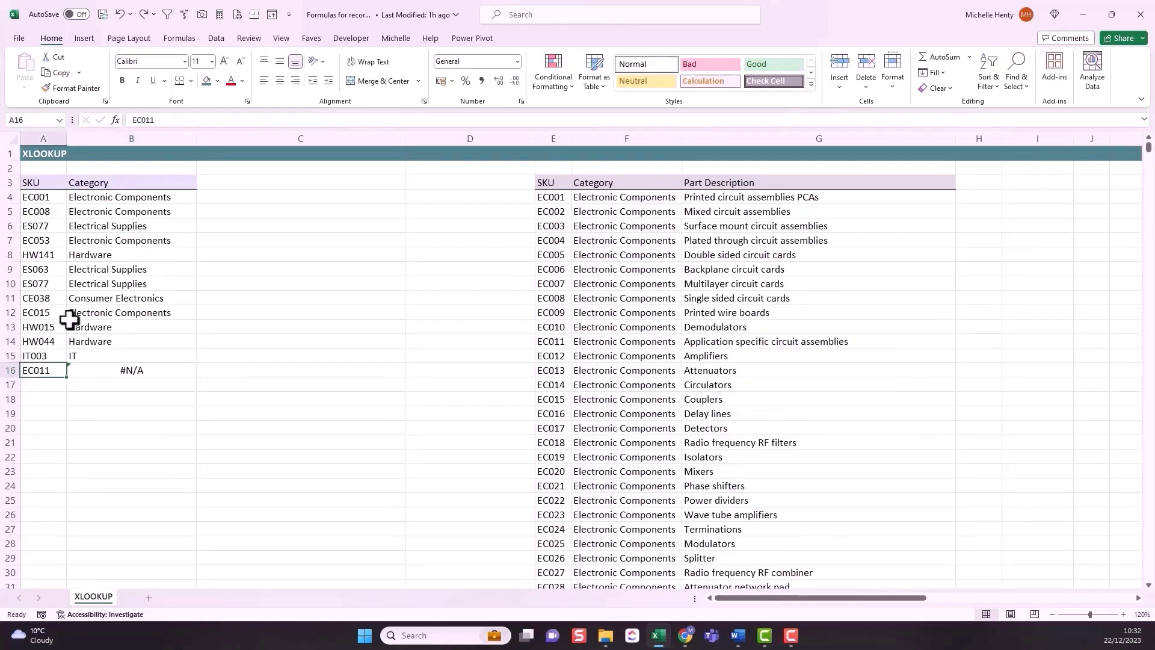
{"action": "key", "text": "Delete"}
{"action": "left_click", "coordinate": [164, 373]}
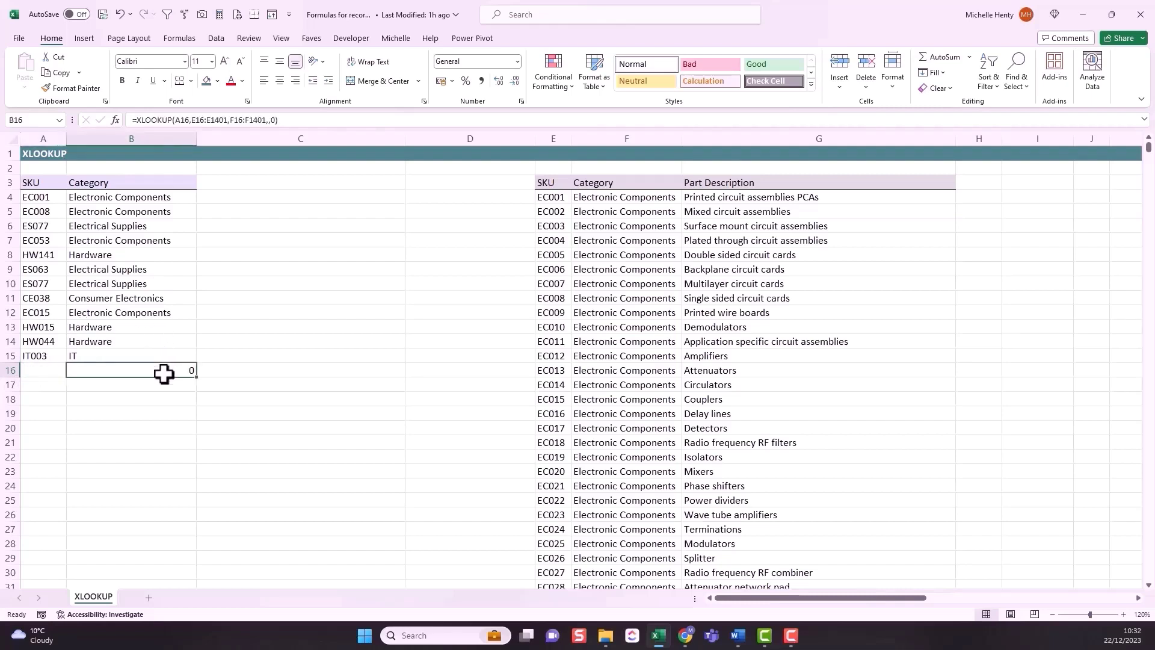
{"action": "key", "text": "Delete"}
{"action": "left_click_drag", "start_coordinate": [43, 197], "coordinate": [164, 357]}
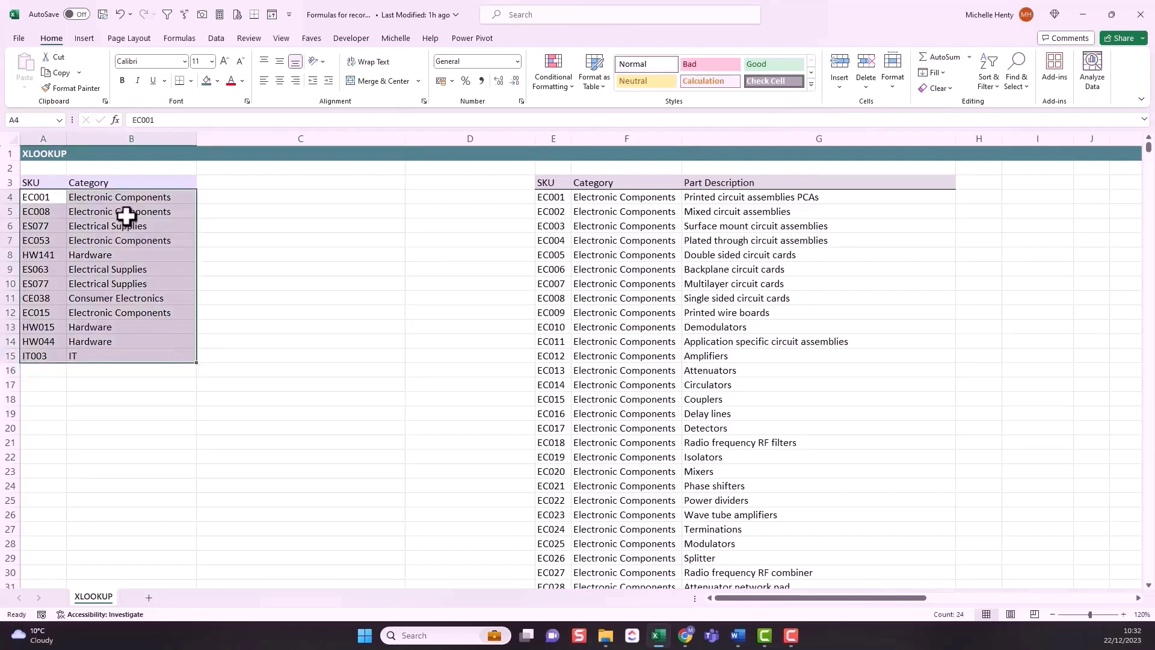
Check how the lookup and return ranges shift in the Category formulas from B5 down to B15.
{"action": "left_click", "coordinate": [132, 213]}
{"action": "left_click", "coordinate": [137, 254]}
{"action": "left_click", "coordinate": [146, 311]}
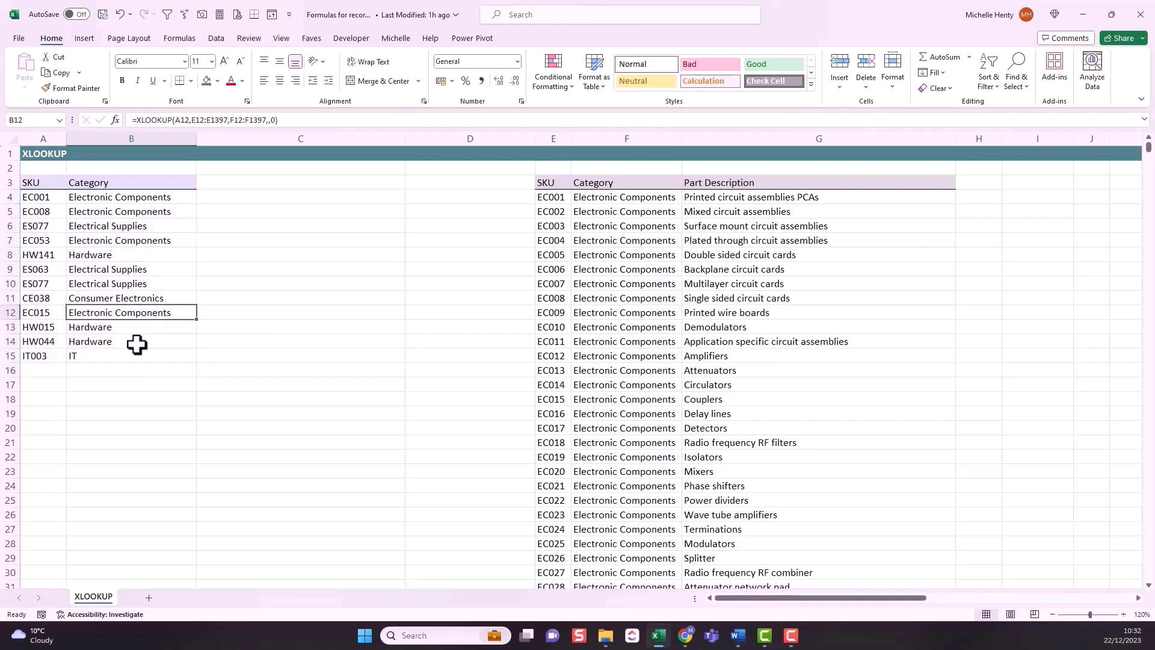
{"action": "left_click", "coordinate": [137, 342]}
{"action": "left_click", "coordinate": [138, 355]}
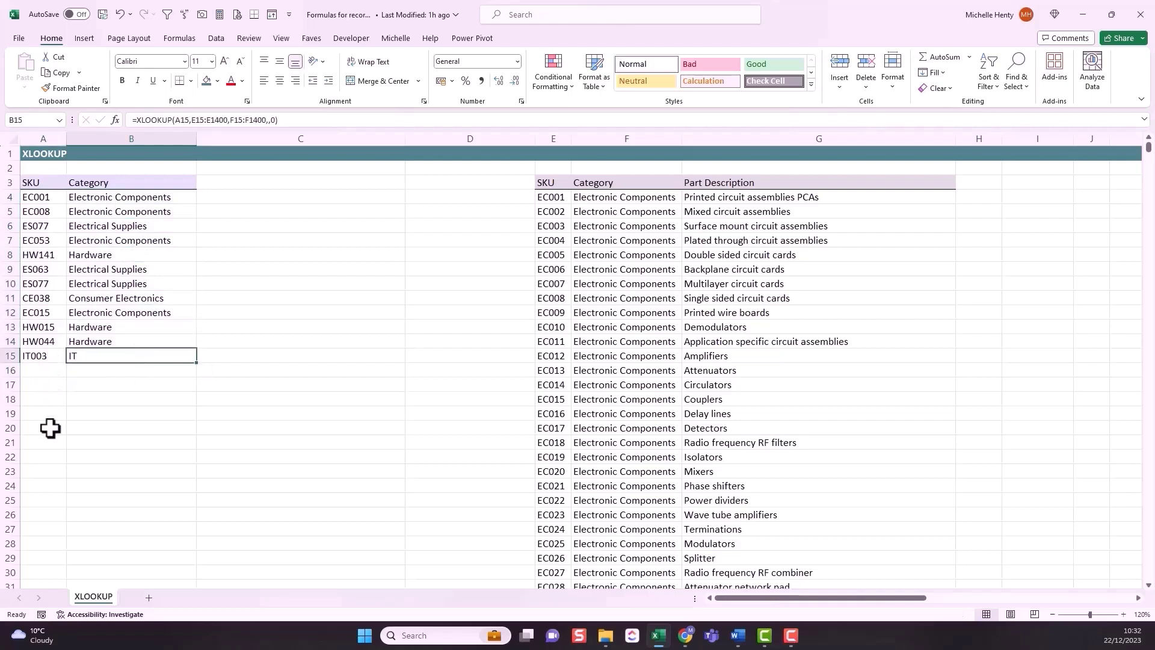
Test SKU EC005 by copying it from E8 into A16 and extending the Category formula to B16, and undo both.
{"action": "left_click", "coordinate": [559, 254]}
{"action": "key", "text": "ctrl+c"}
{"action": "left_click", "coordinate": [43, 370]}
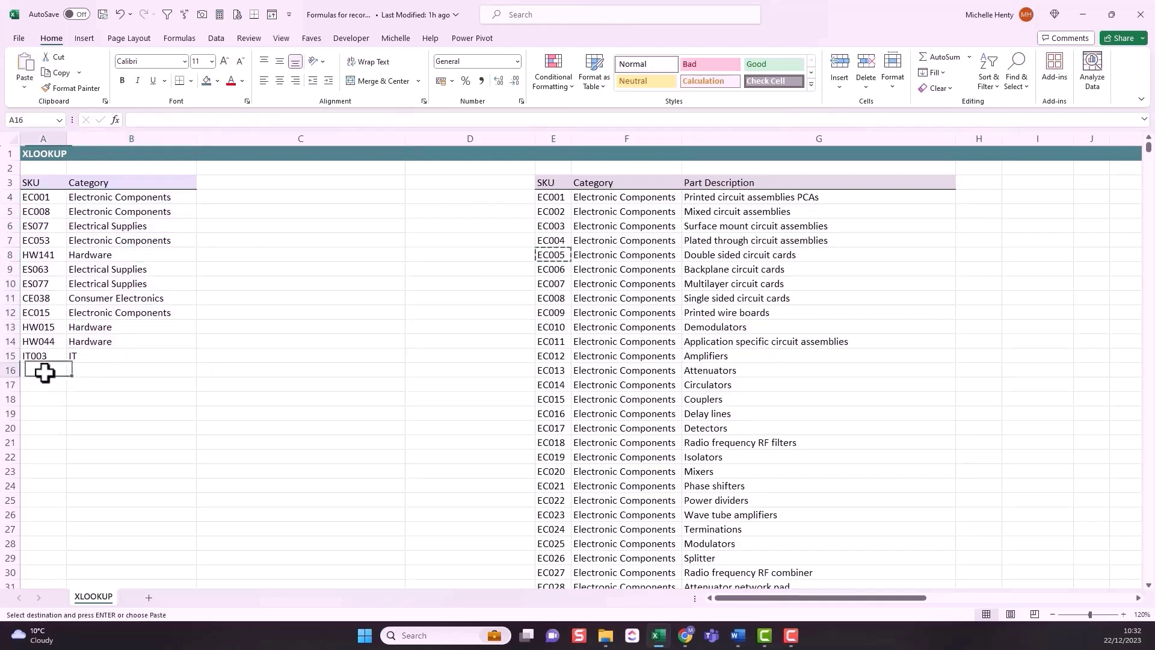
{"action": "key", "text": "ctrl+v"}
{"action": "left_click", "coordinate": [150, 356]}
{"action": "left_click_drag", "start_coordinate": [198, 363], "coordinate": [199, 380]}
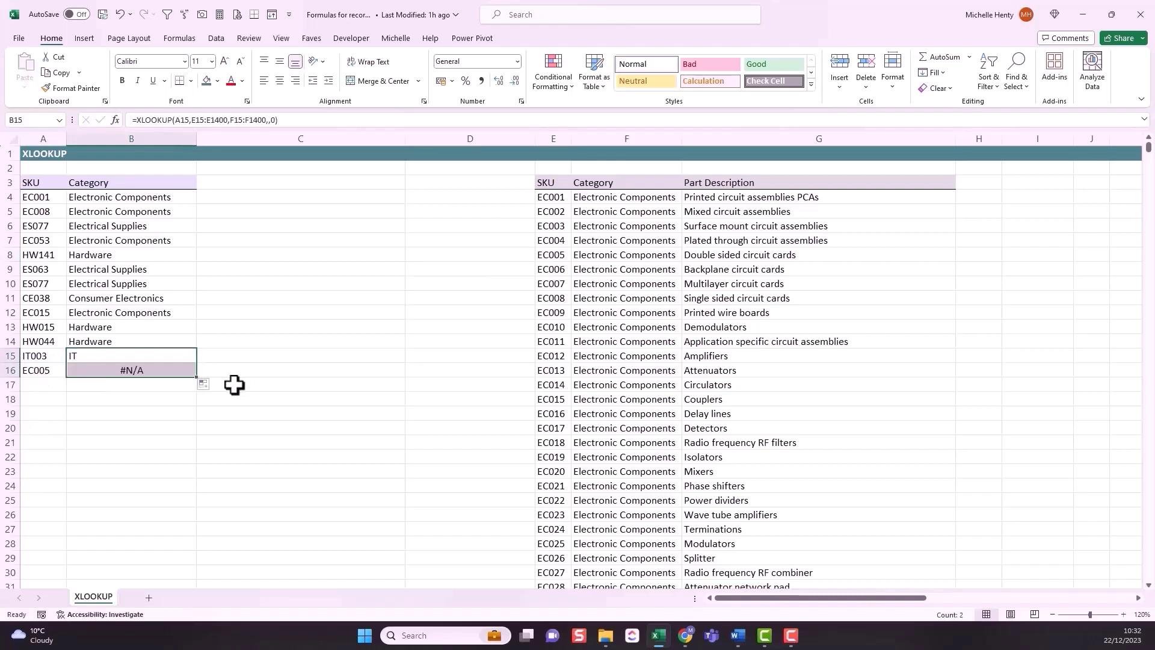
{"action": "key", "text": "ctrl+z"}
{"action": "key", "text": "ctrl+z"}
{"action": "left_click", "coordinate": [243, 324]}
Copy the first four SKUs, E4:E7, over A12:A15 to test their Category lookups, and undo the paste.
{"action": "left_click_drag", "start_coordinate": [552, 197], "coordinate": [552, 238]}
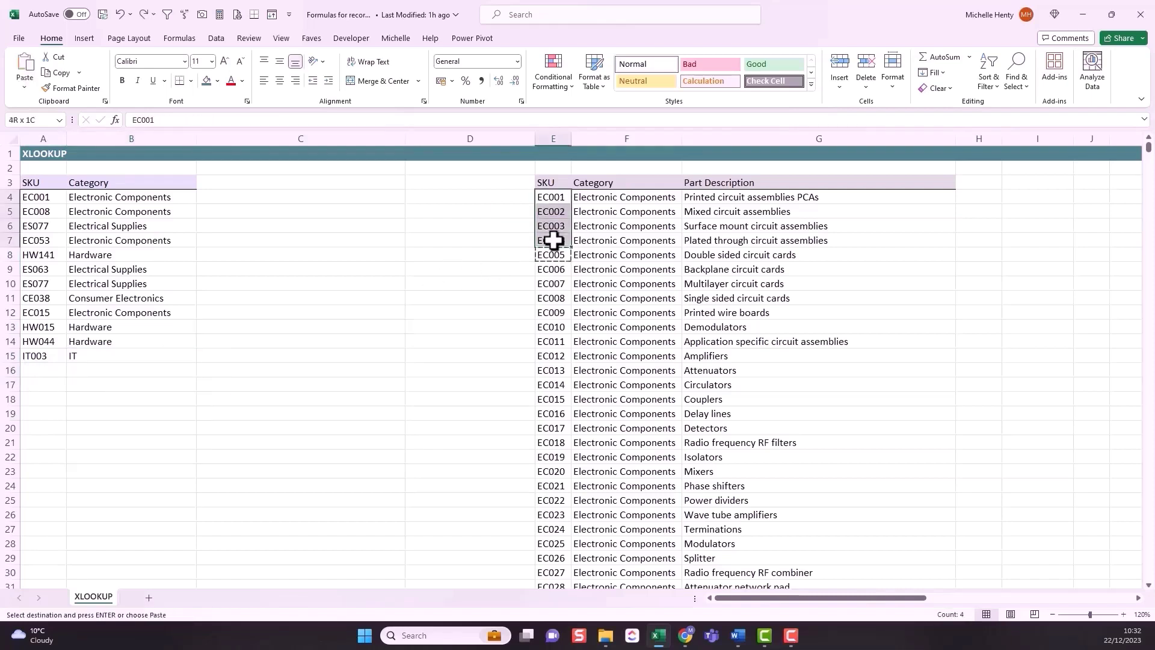
{"action": "key", "text": "ctrl+c"}
{"action": "left_click", "coordinate": [42, 313]}
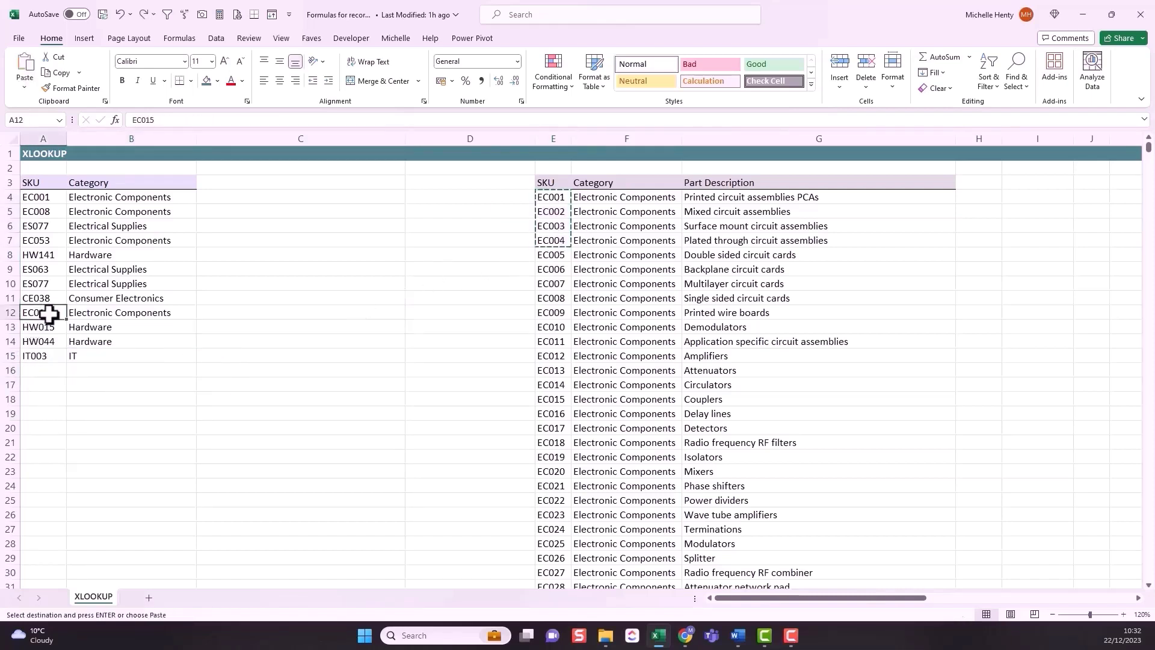
{"action": "key", "text": "ctrl+v"}
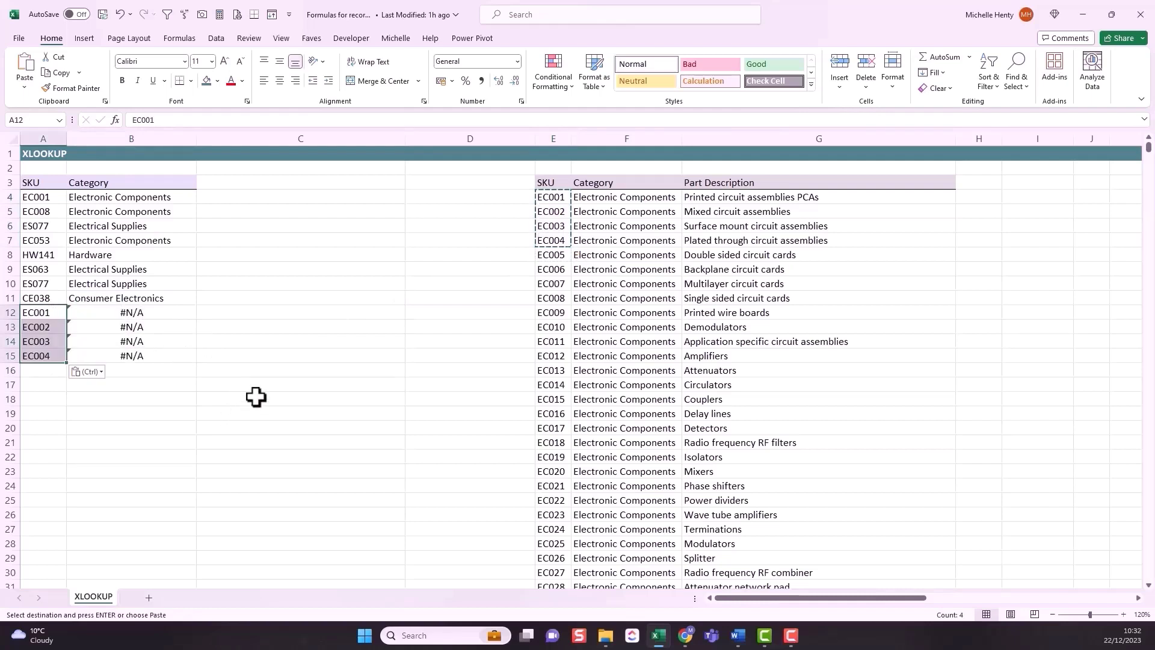
{"action": "key", "text": "ctrl+z"}
{"action": "left_click", "coordinate": [110, 197]}
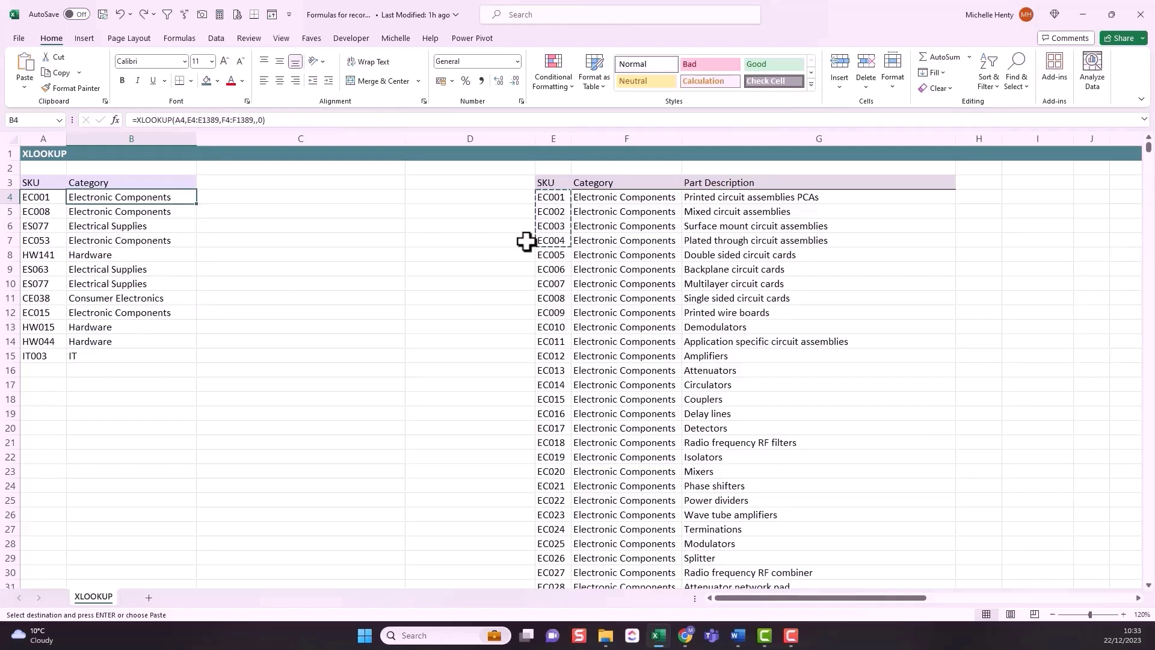
Replace the SKUs in A13:A15 with EC001, EC002 and EC003 copied from E4:E6, and select B13's formula.
{"action": "left_click_drag", "start_coordinate": [557, 200], "coordinate": [555, 228]}
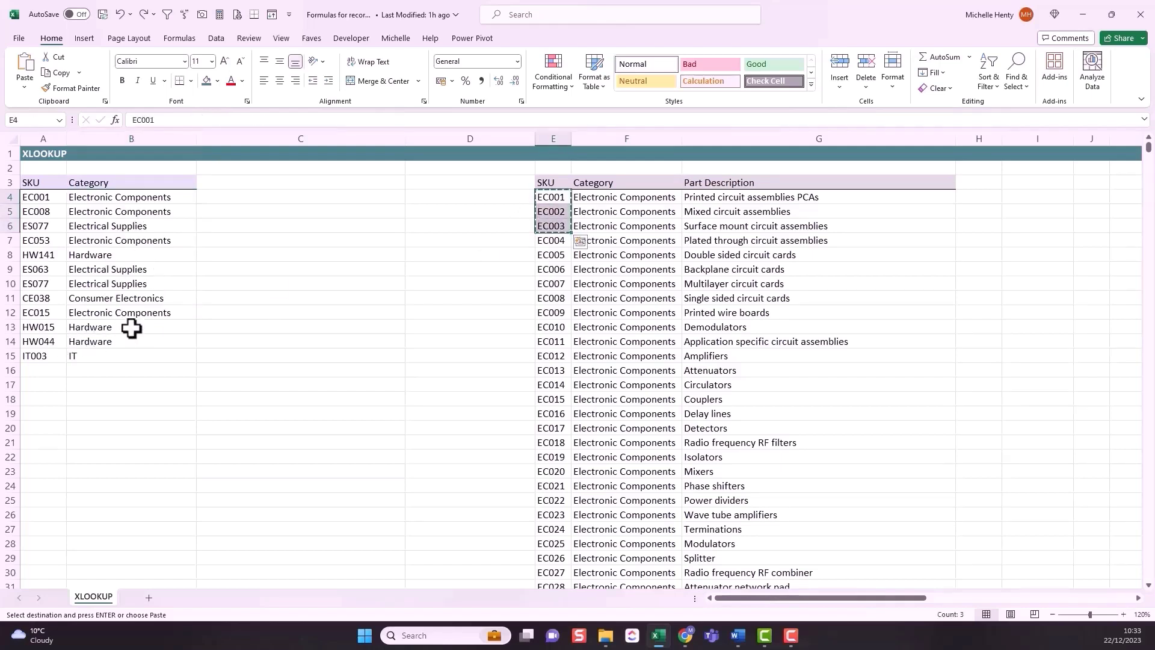
{"action": "left_click", "coordinate": [42, 325]}
{"action": "key", "text": "ctrl+v"}
{"action": "left_click", "coordinate": [106, 327]}
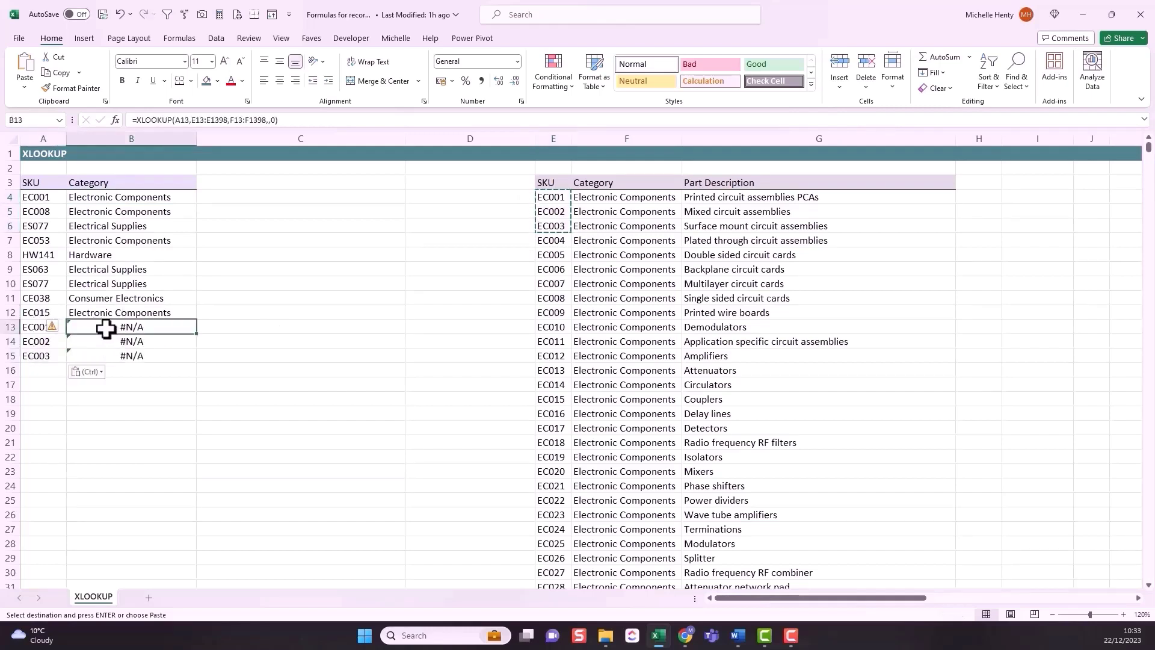
Move the lookup and return ranges of B13's formula up so that both start at row 4 of the lookup table.
{"action": "left_click", "coordinate": [243, 120]}
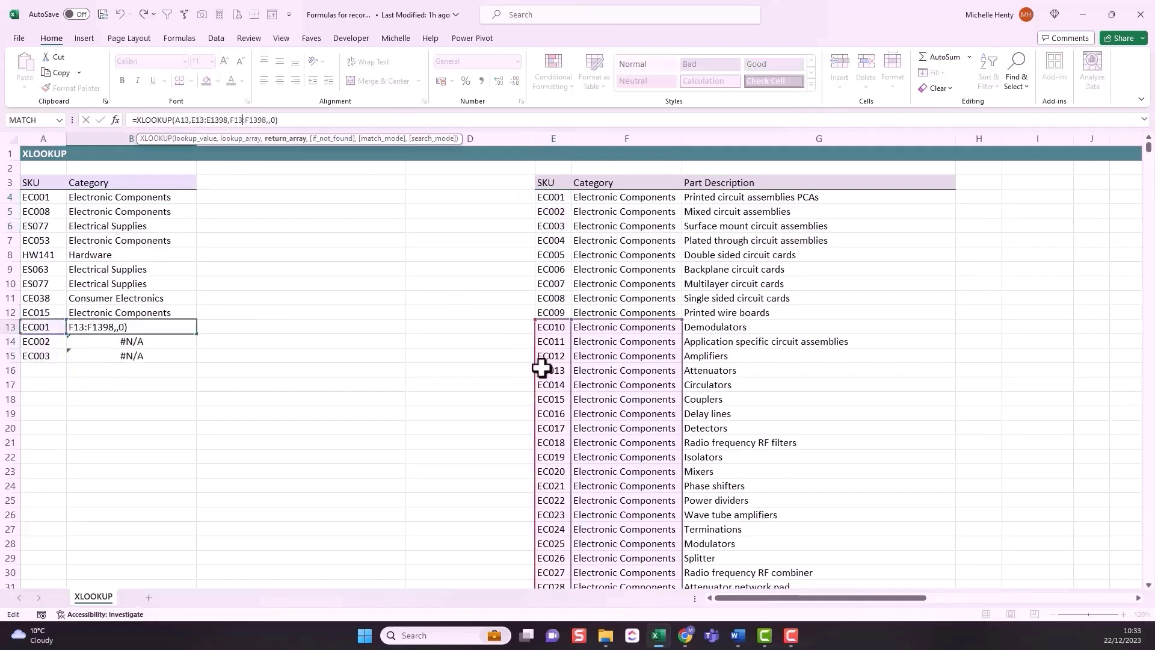
{"action": "left_click_drag", "start_coordinate": [535, 350], "coordinate": [538, 220]}
{"action": "left_click_drag", "start_coordinate": [681, 361], "coordinate": [663, 247]}
{"action": "key", "text": "Return"}
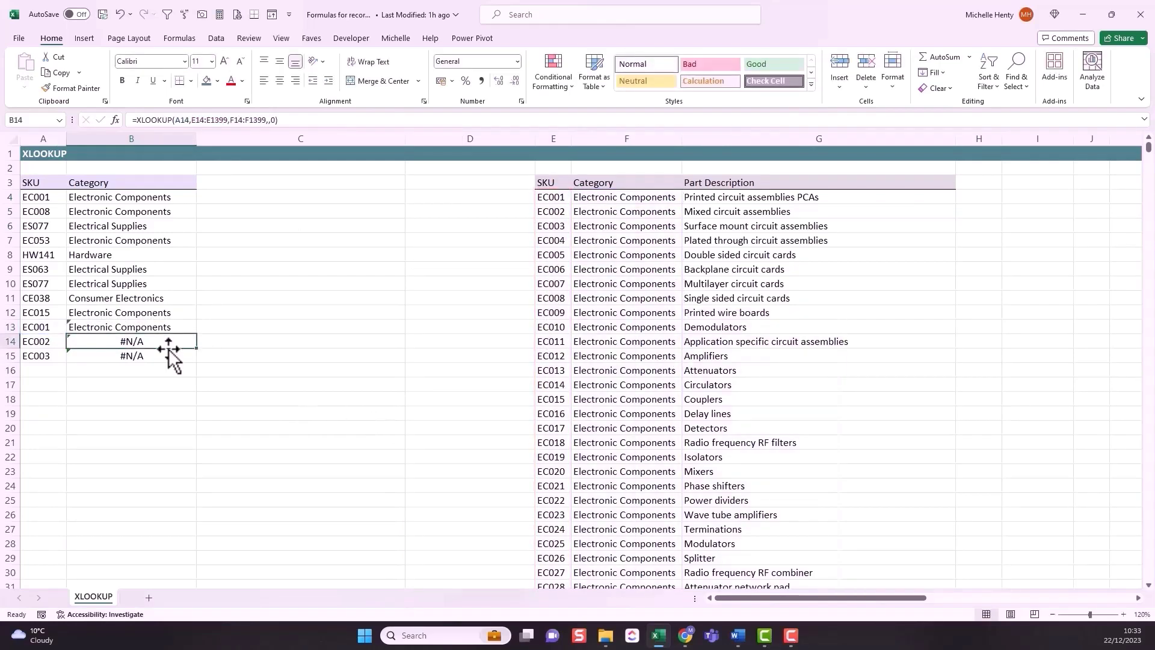
Move B14's lookup range to E4:E1389 and its return range to F4:F1389.
{"action": "left_click", "coordinate": [198, 119]}
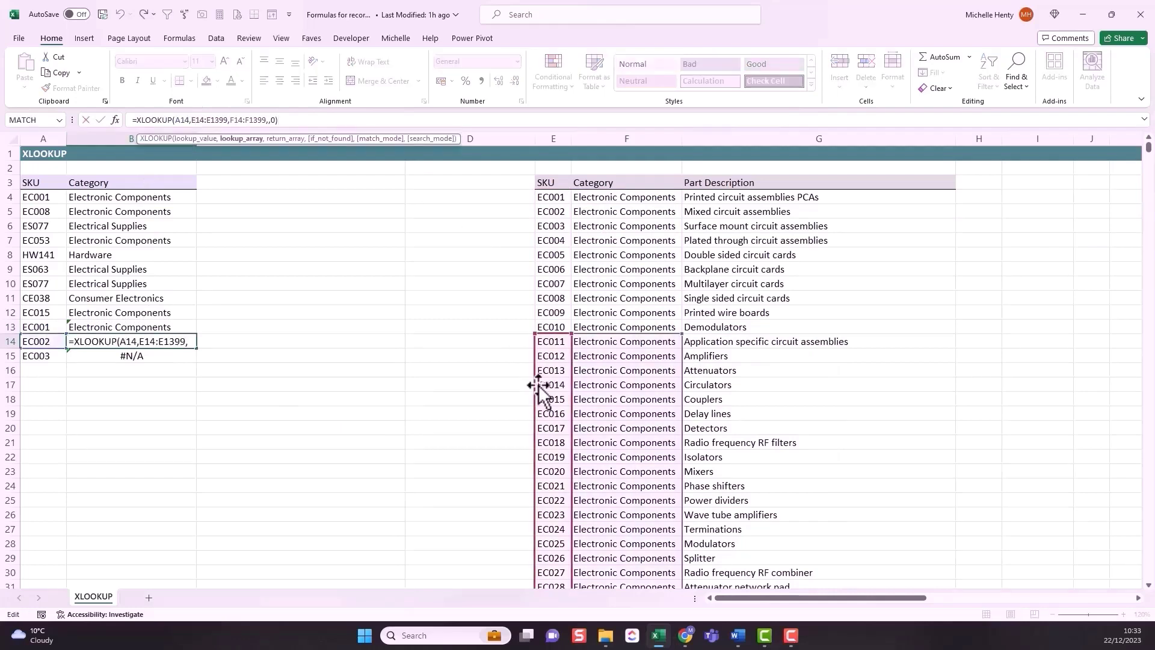
{"action": "left_click_drag", "start_coordinate": [537, 387], "coordinate": [554, 245]}
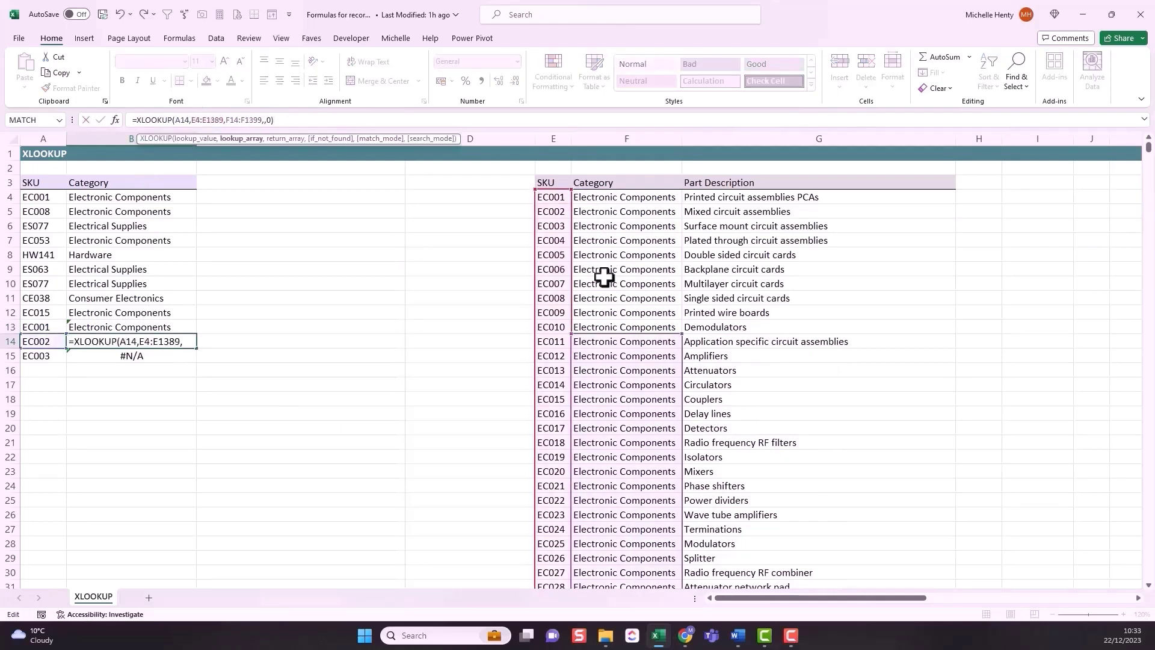
{"action": "left_click_drag", "start_coordinate": [681, 363], "coordinate": [672, 228]}
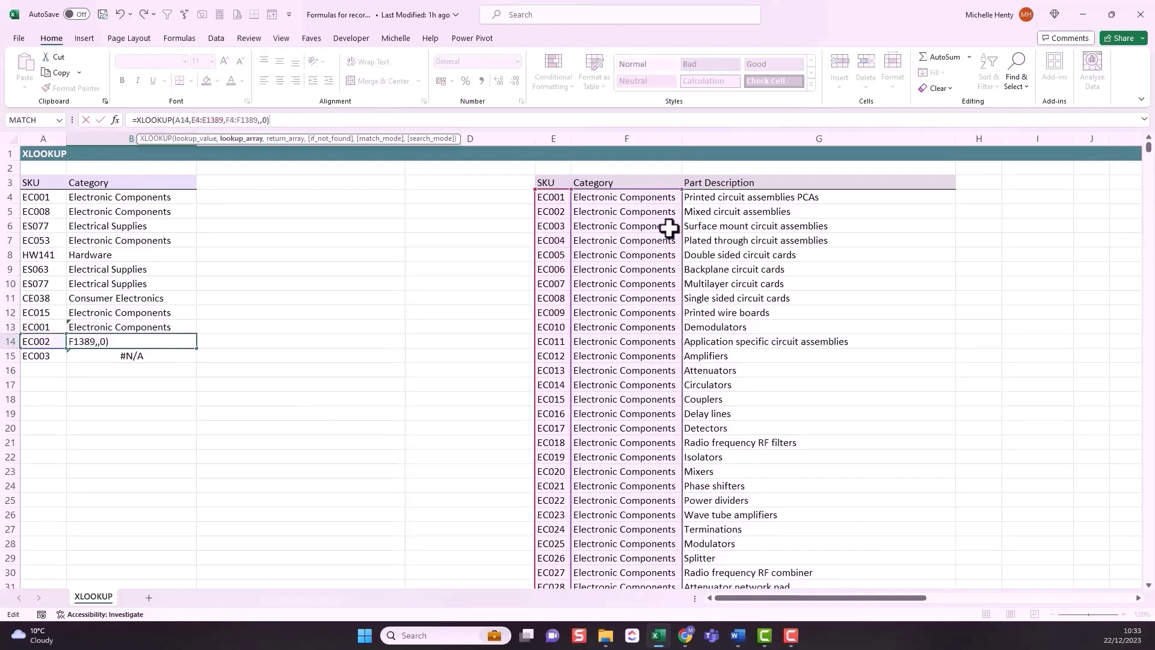
{"action": "key", "text": "Return"}
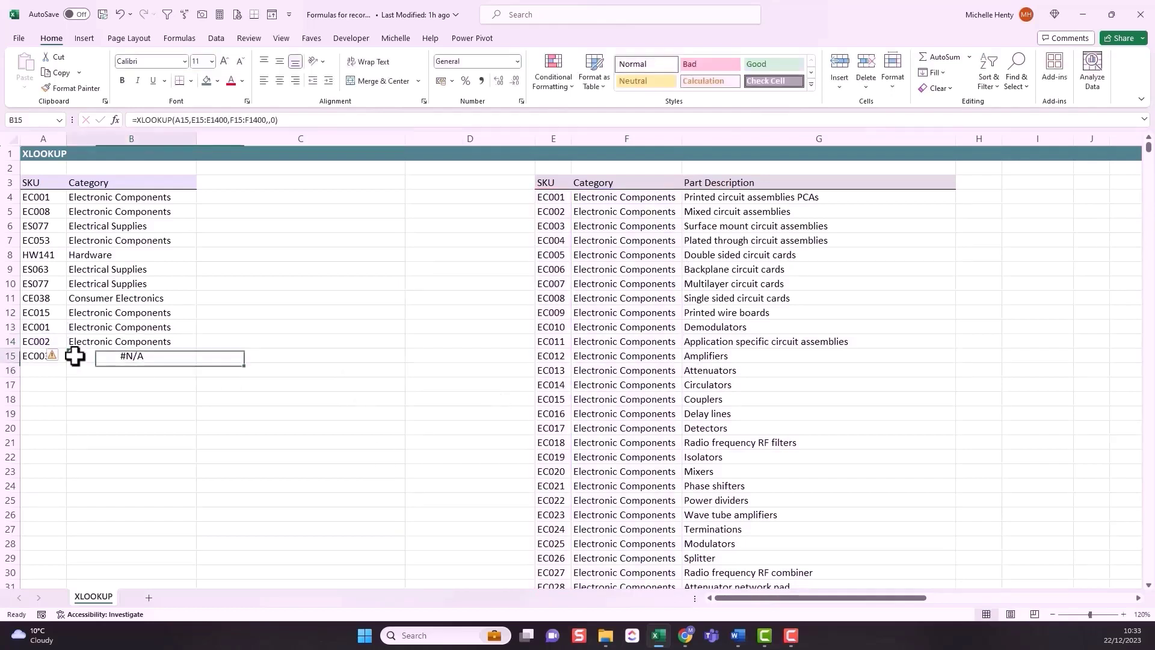
Compare the ranges in the B14 and B15 formulas, and undo the last range correction in B14.
{"action": "left_click", "coordinate": [79, 340]}
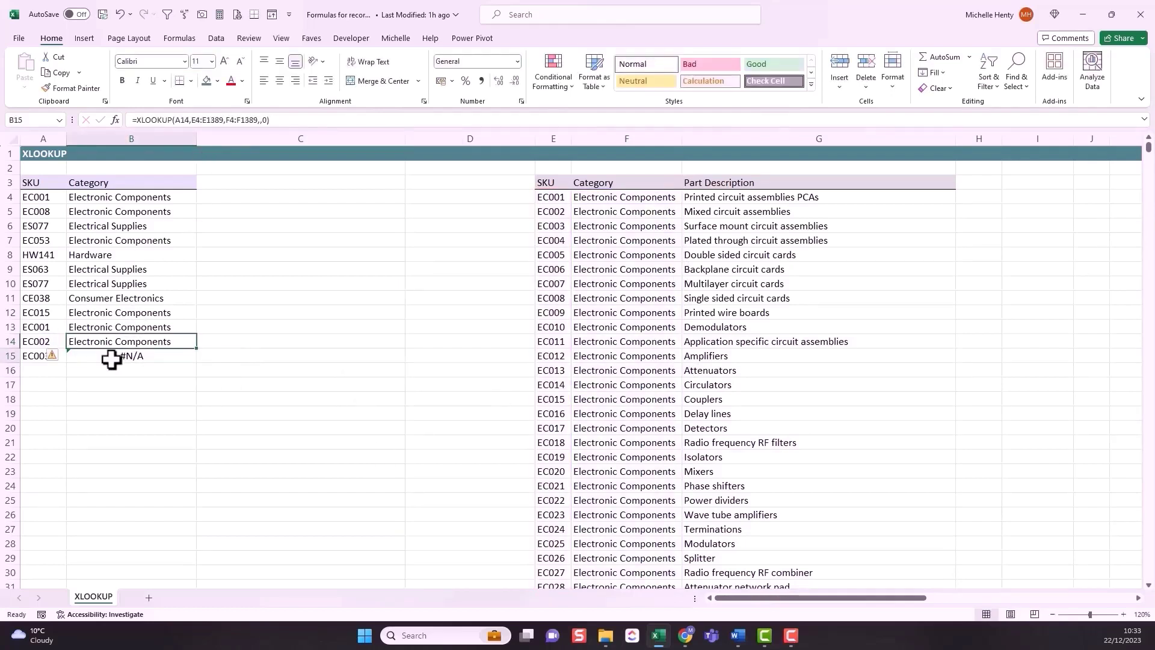
{"action": "left_click", "coordinate": [111, 356]}
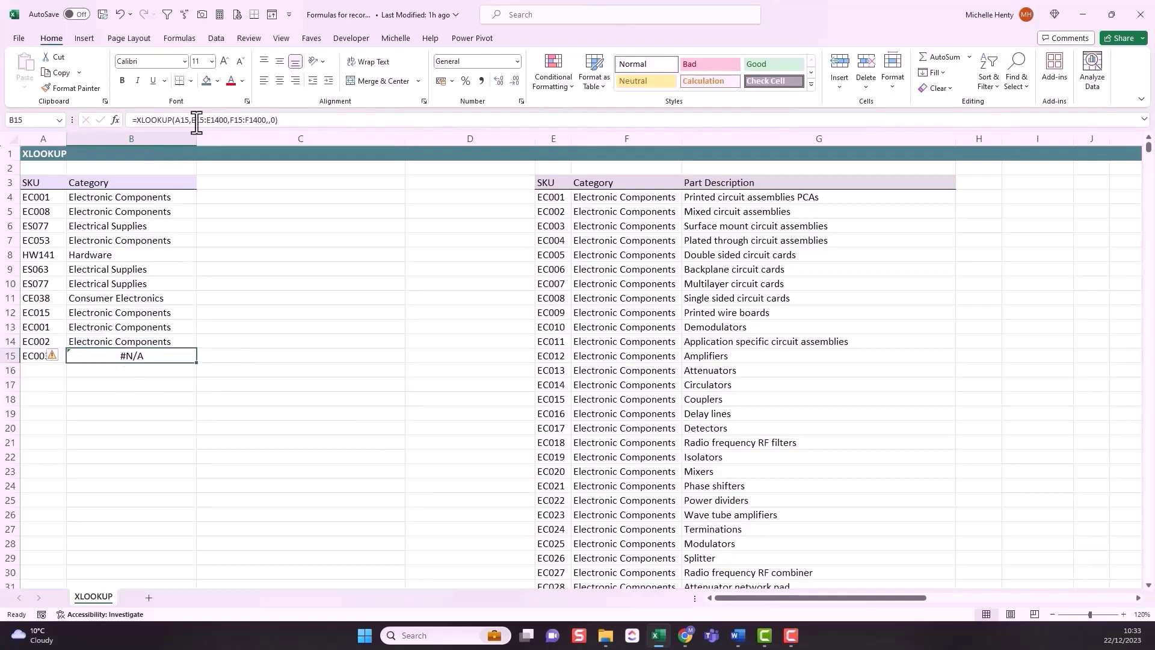
{"action": "left_click", "coordinate": [196, 120]}
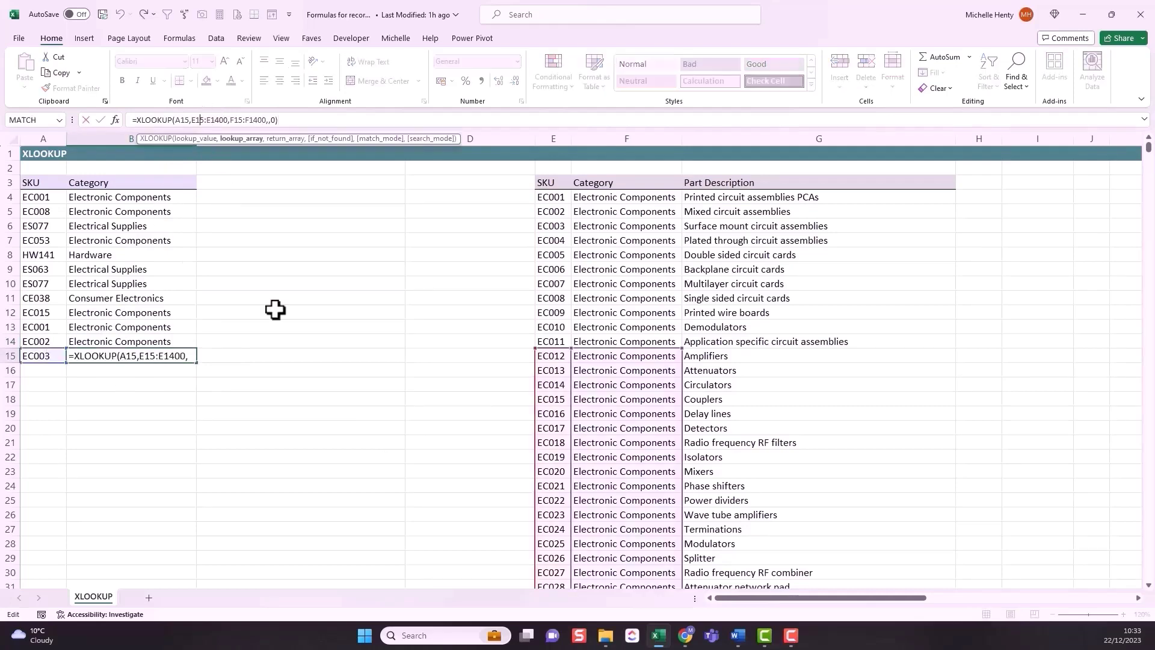
{"action": "key", "text": "Escape"}
{"action": "left_click", "coordinate": [152, 339]}
{"action": "left_click", "coordinate": [229, 121]}
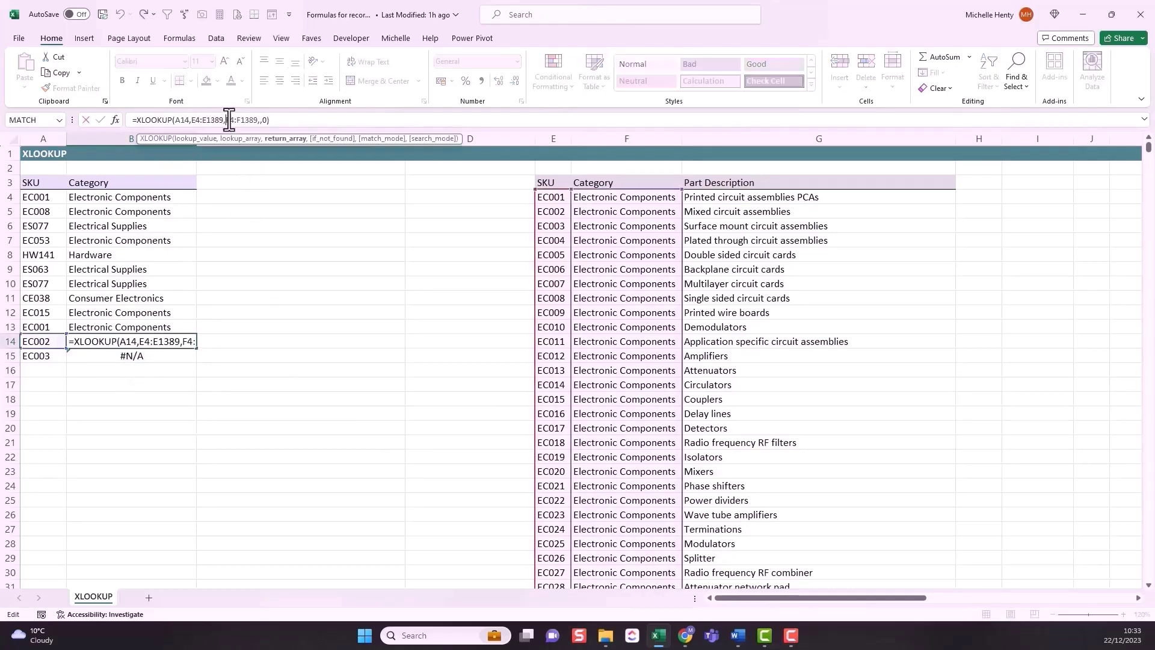
{"action": "key", "text": "Escape"}
{"action": "key", "text": "ctrl+z"}
Make B4's lookup array $E$4:$E$1389 and its return array $F$4:$F$1389 absolute.
{"action": "left_click", "coordinate": [160, 196]}
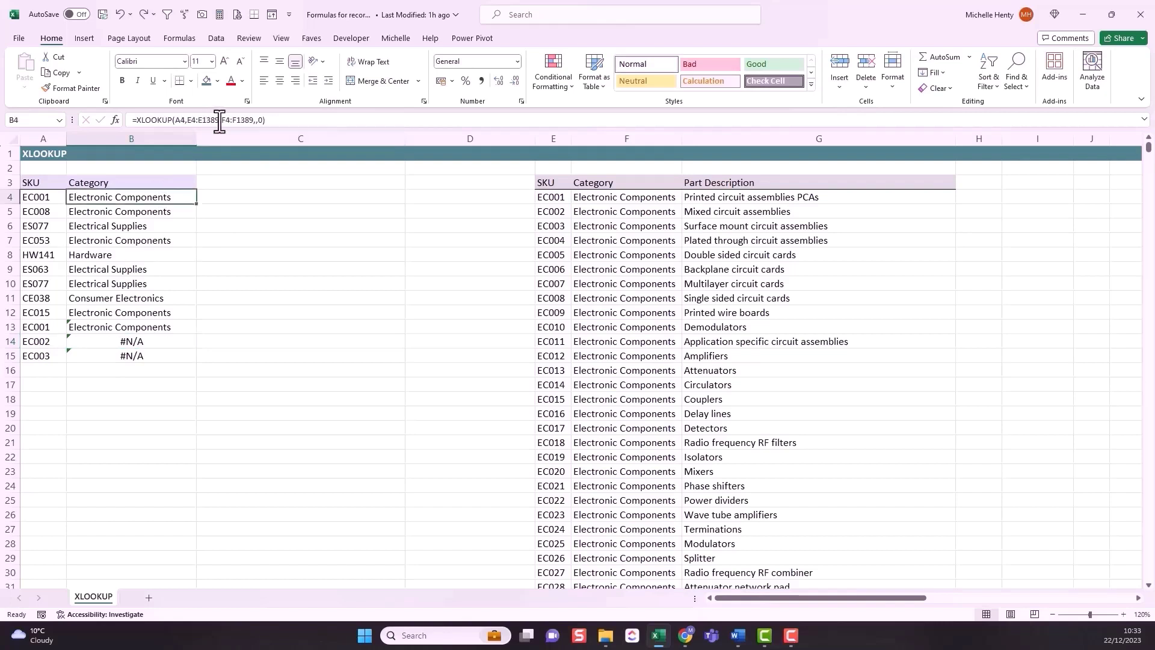
{"action": "left_click_drag", "start_coordinate": [219, 121], "coordinate": [188, 120]}
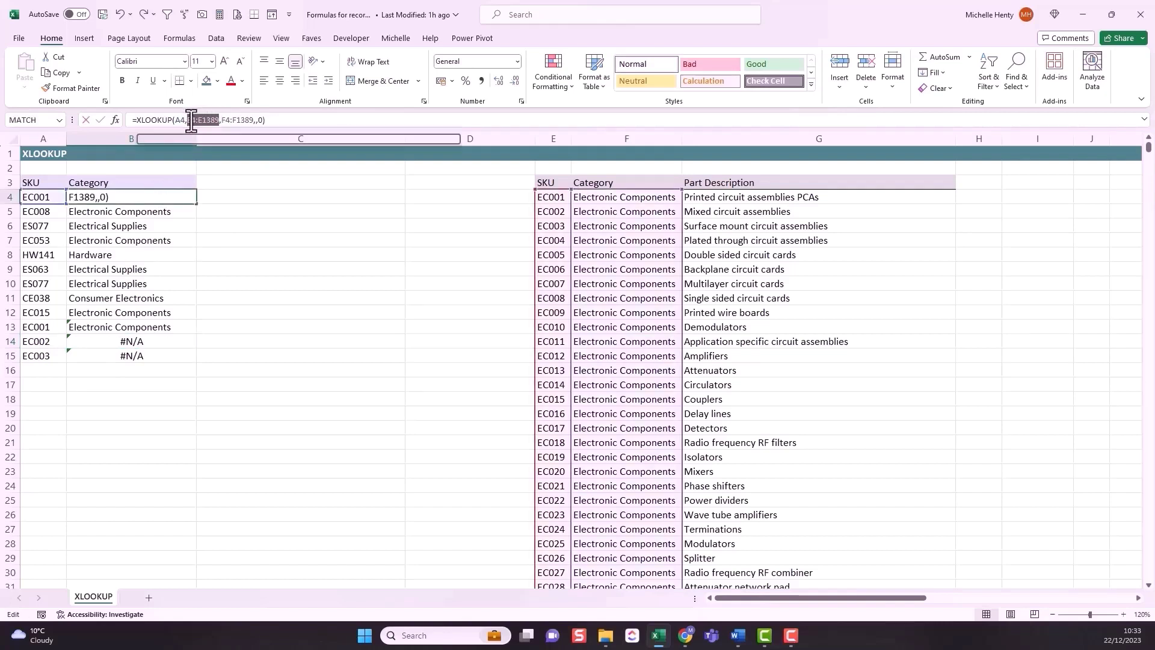
{"action": "key", "text": "F4"}
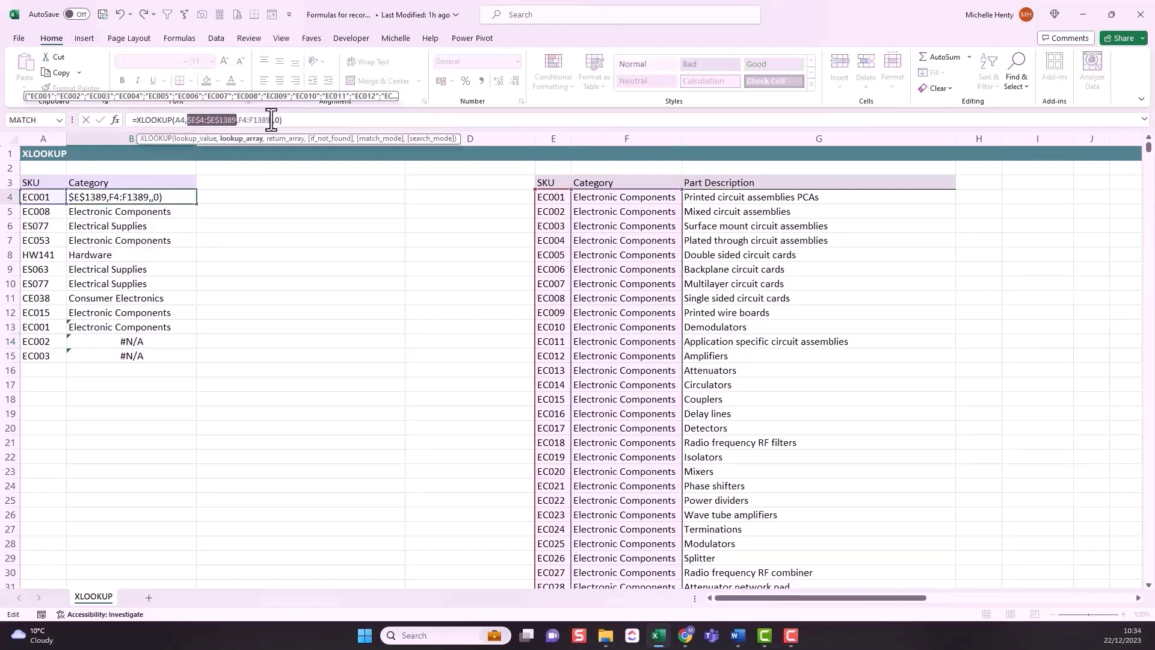
{"action": "left_click_drag", "start_coordinate": [272, 120], "coordinate": [238, 120]}
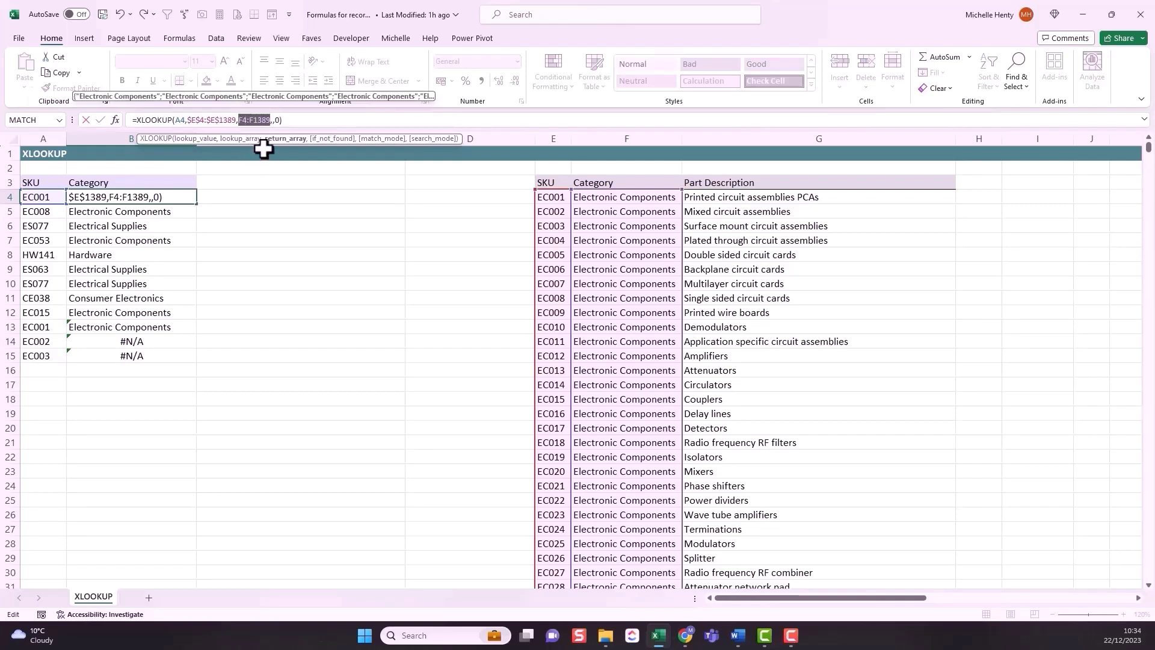
{"action": "key", "text": "F4"}
{"action": "key", "text": "Return"}
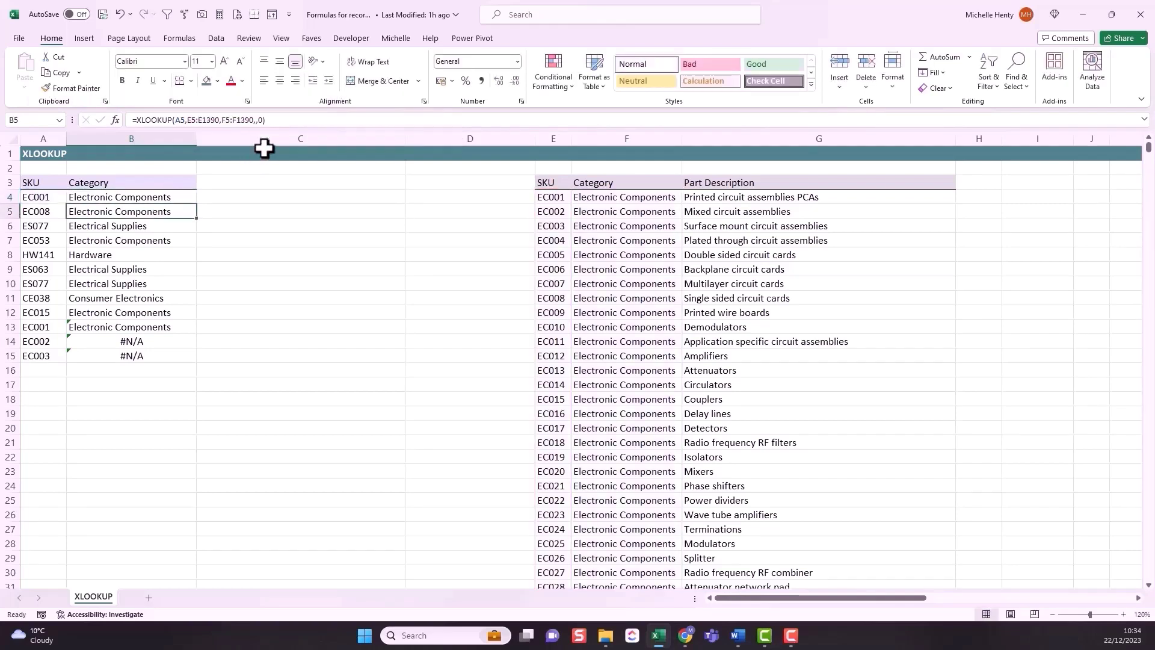
Fill the absolute-reference formula from B4 down to B15, and check the copy in B10.
{"action": "left_click", "coordinate": [164, 197]}
{"action": "double_click", "coordinate": [198, 206]}
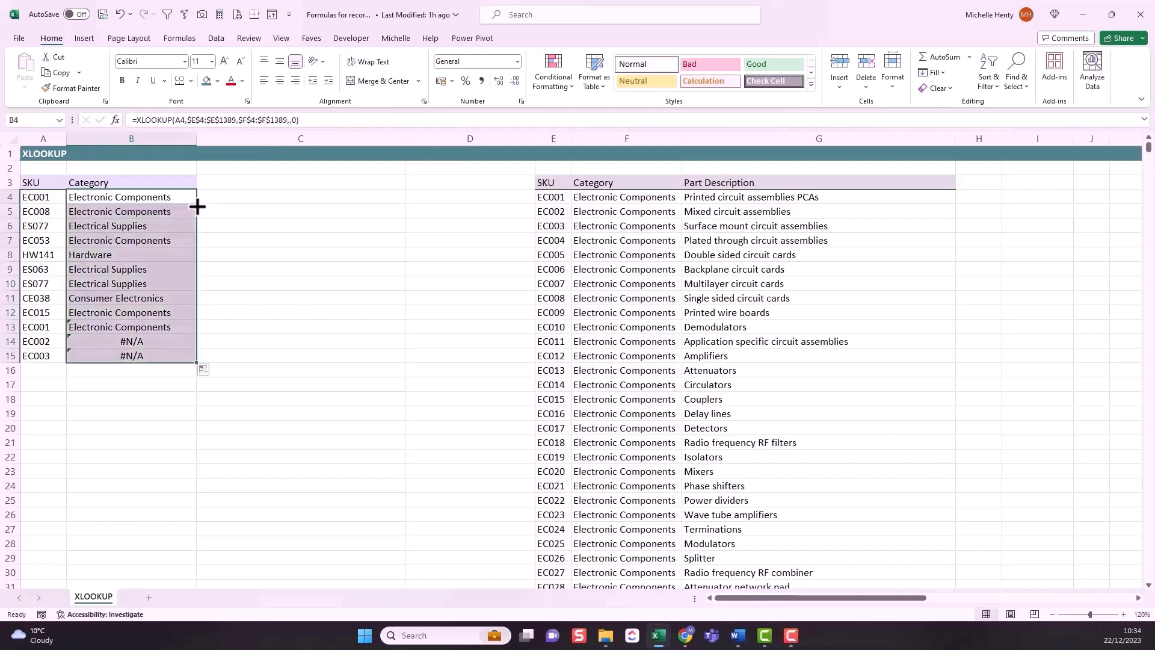
{"action": "left_click", "coordinate": [183, 283]}
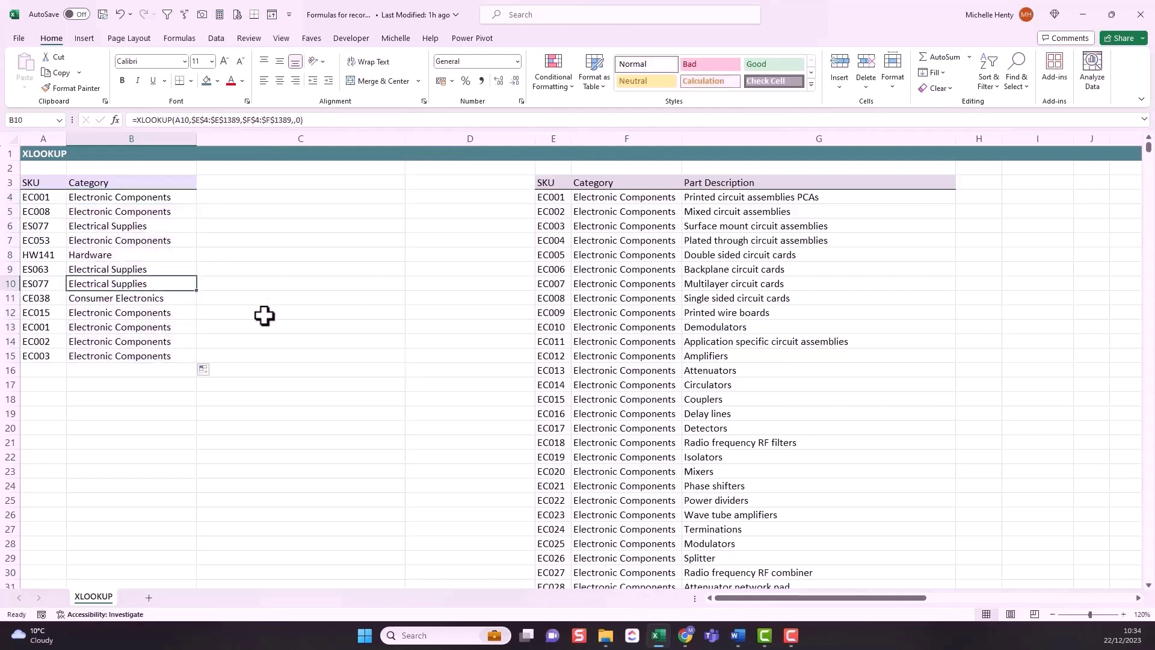
Examine the absolute ranges in B4's formula and compare them cell by cell with the formulas further down the Category column.
{"action": "left_click", "coordinate": [171, 198]}
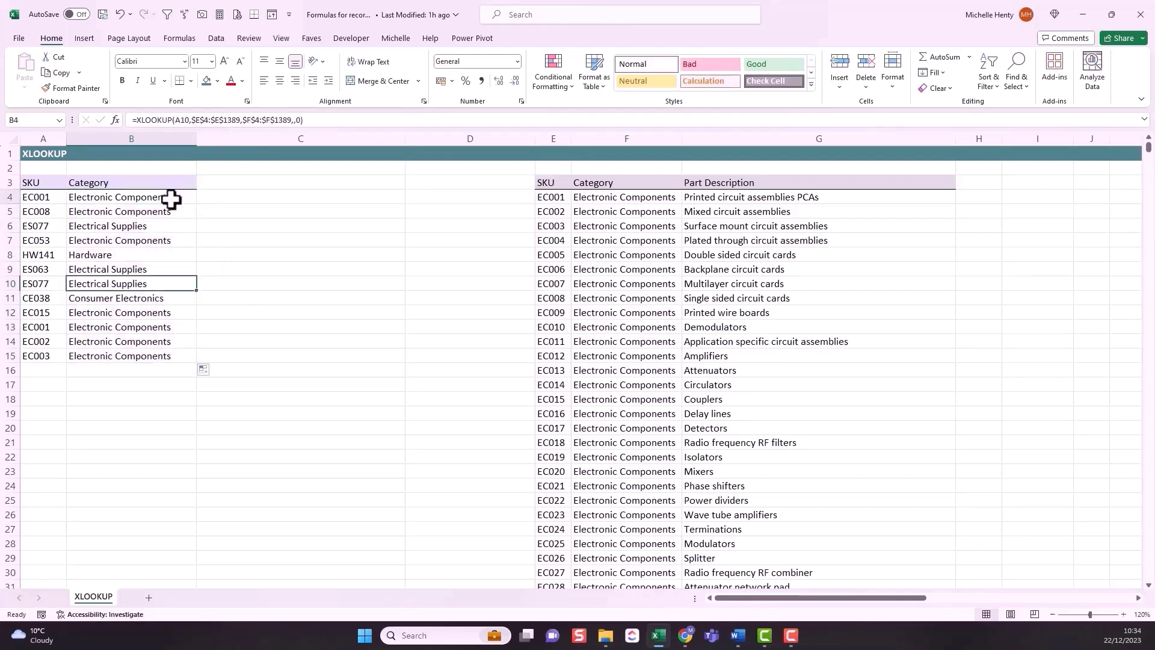
{"action": "left_click", "coordinate": [212, 121]}
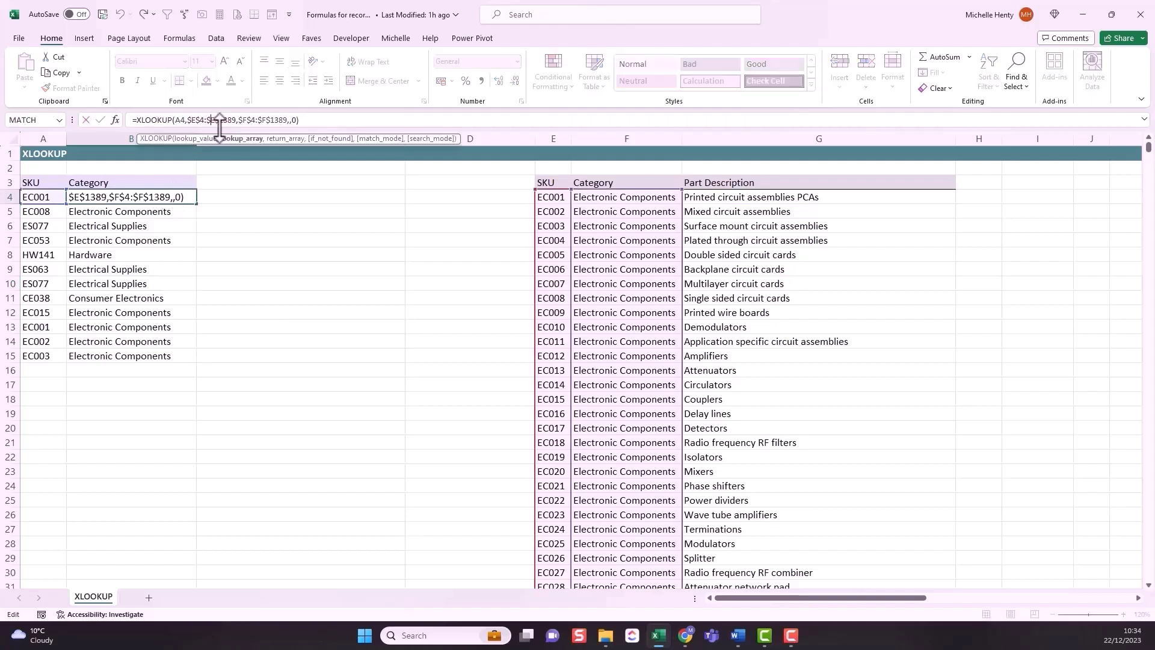
{"action": "key", "text": "End"}
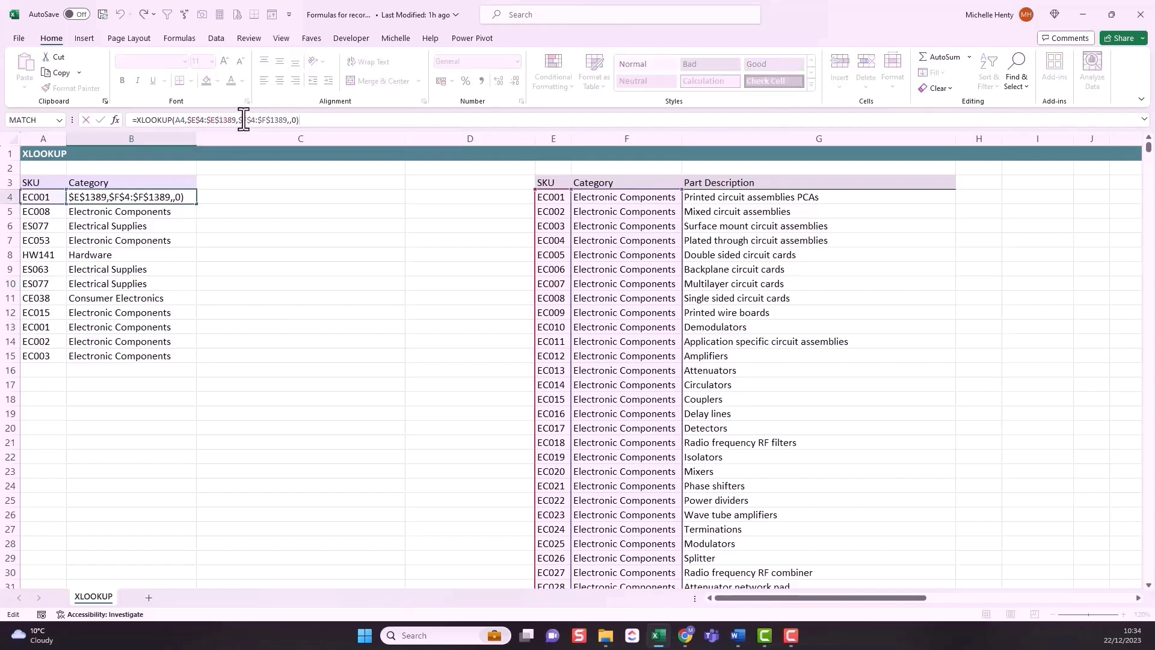
{"action": "key", "text": "ctrl+Return"}
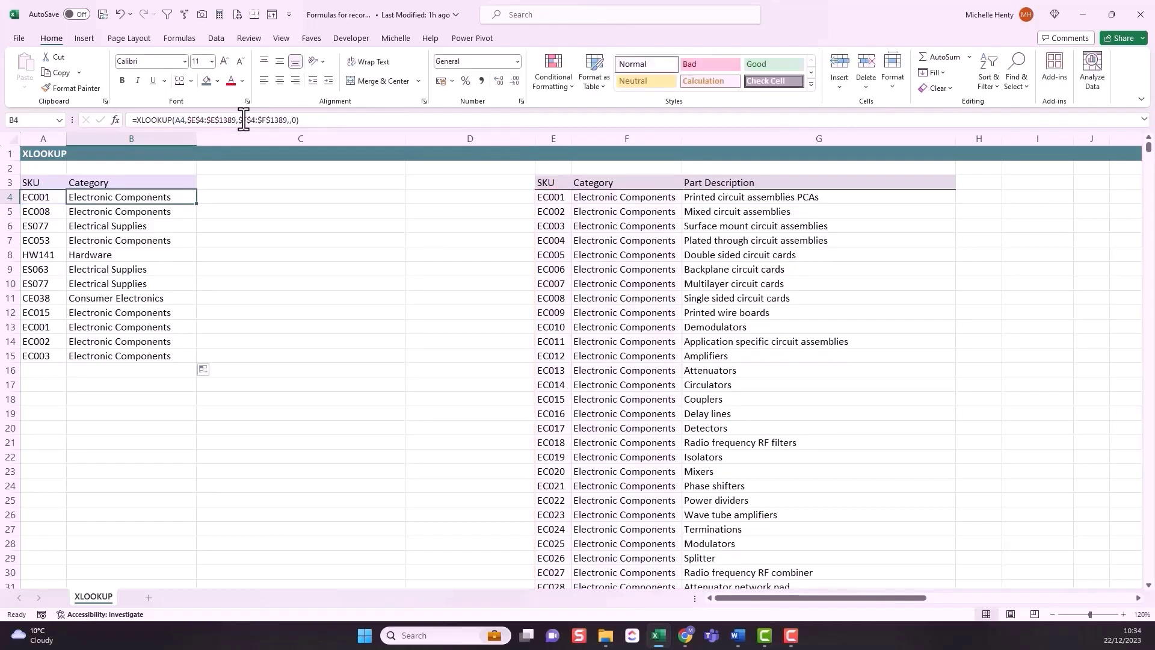
{"action": "key", "text": "Down"}
{"action": "key", "text": "Down"}
{"action": "key", "text": "Down"}
{"action": "key", "text": "Down"}
{"action": "key", "text": "Down"}
{"action": "key", "text": "Down"}
{"action": "key", "text": "Down"}
{"action": "key", "text": "Down"}
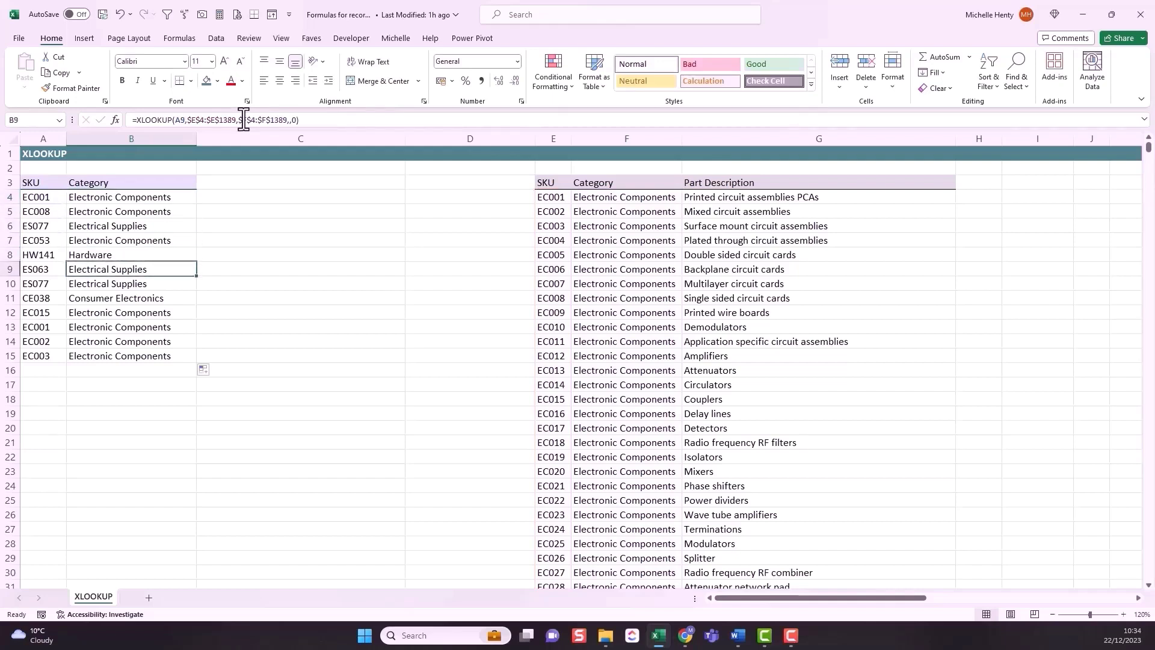
{"action": "key", "text": "Down"}
{"action": "key", "text": "Down"}
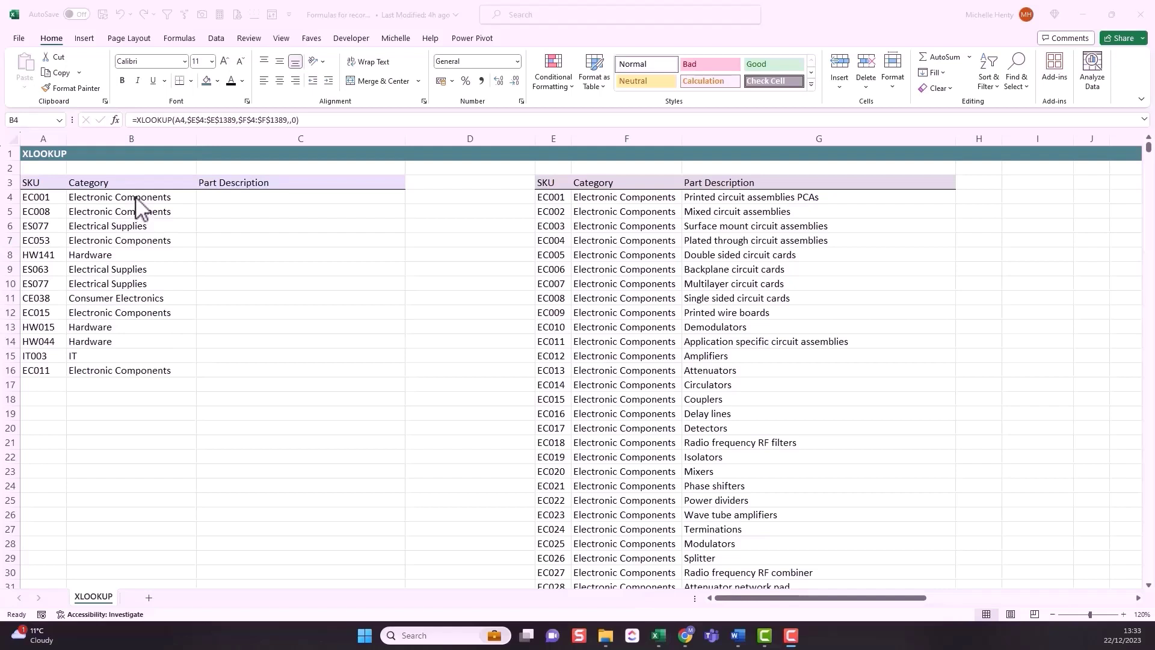
Examine B4's XLOOKUP formula, focusing on its absolute lookup array, and compare the Category column with the empty Part Description column.
{"action": "left_click", "coordinate": [135, 196]}
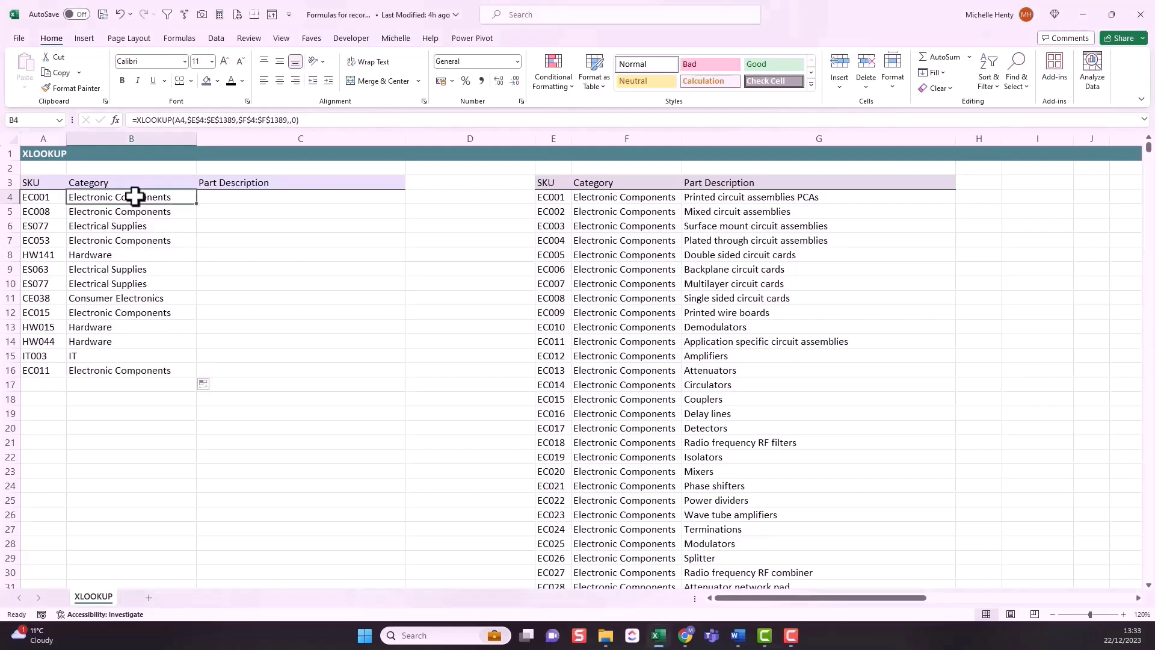
{"action": "left_click", "coordinate": [107, 186]}
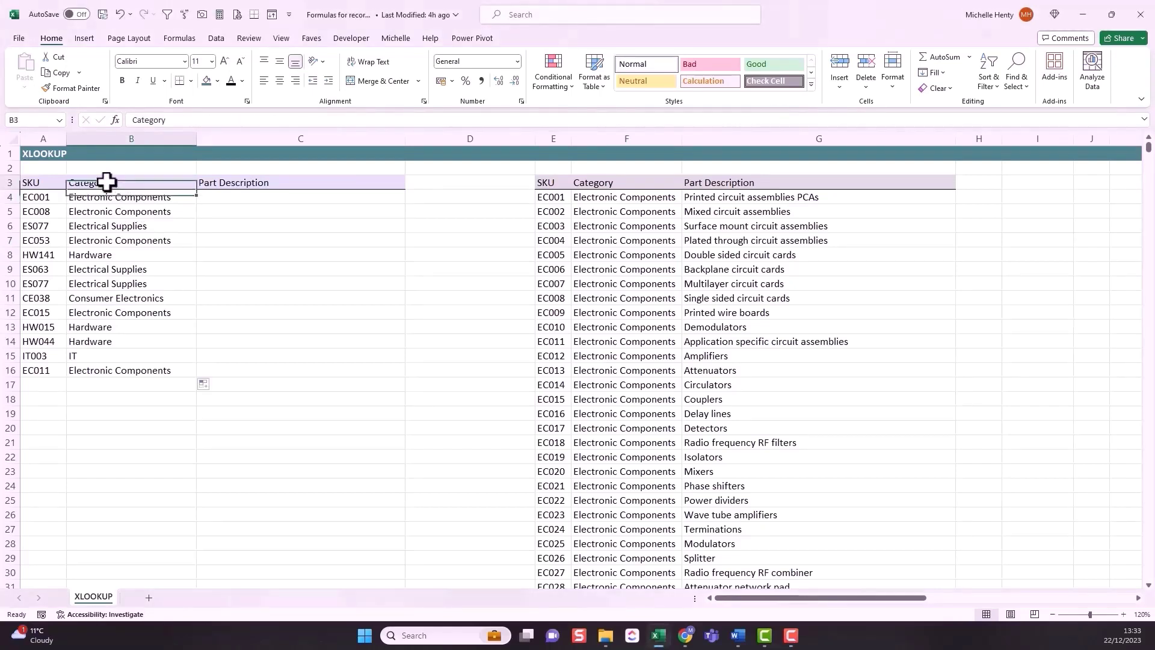
{"action": "left_click", "coordinate": [286, 183]}
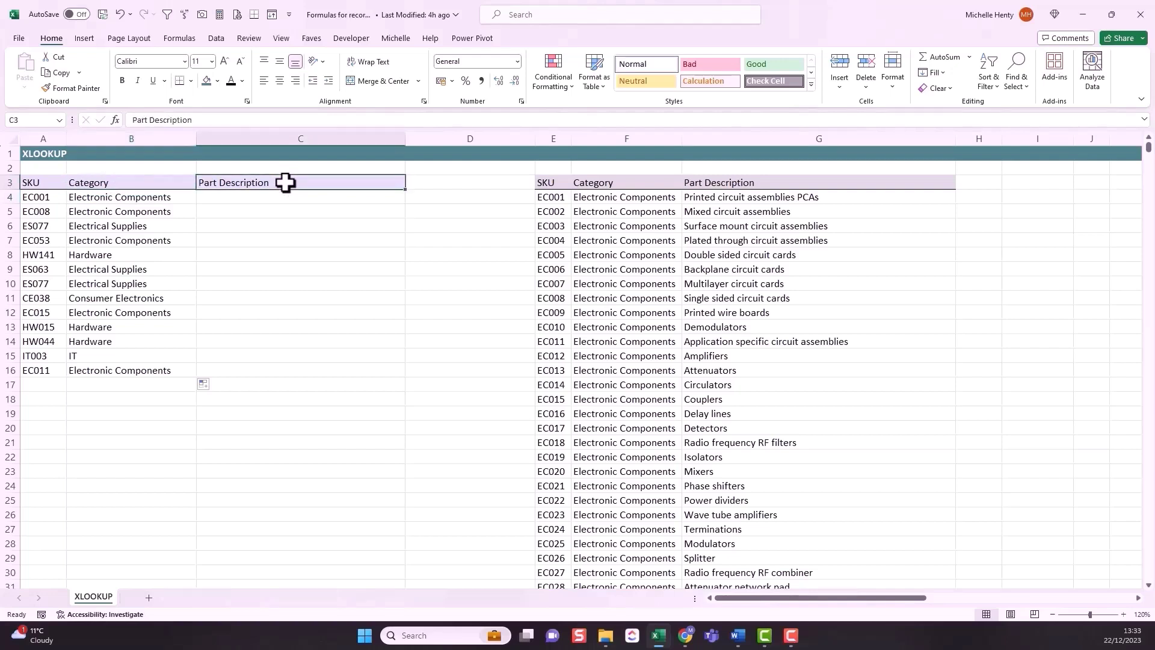
{"action": "left_click", "coordinate": [102, 197]}
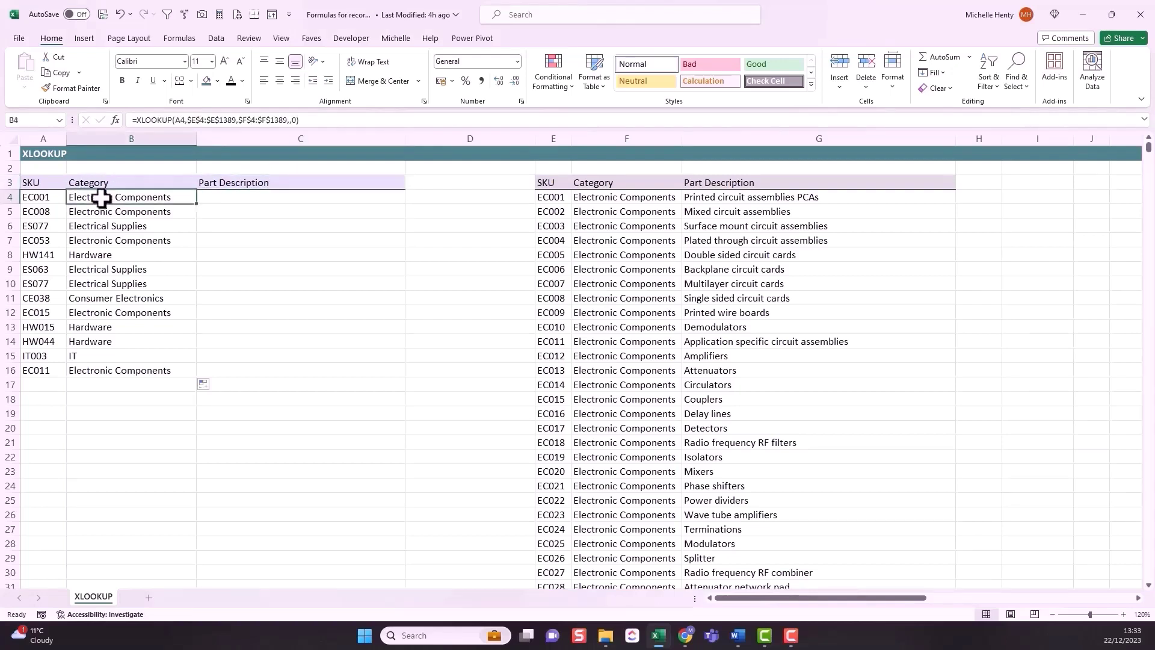
{"action": "left_click", "coordinate": [169, 123]}
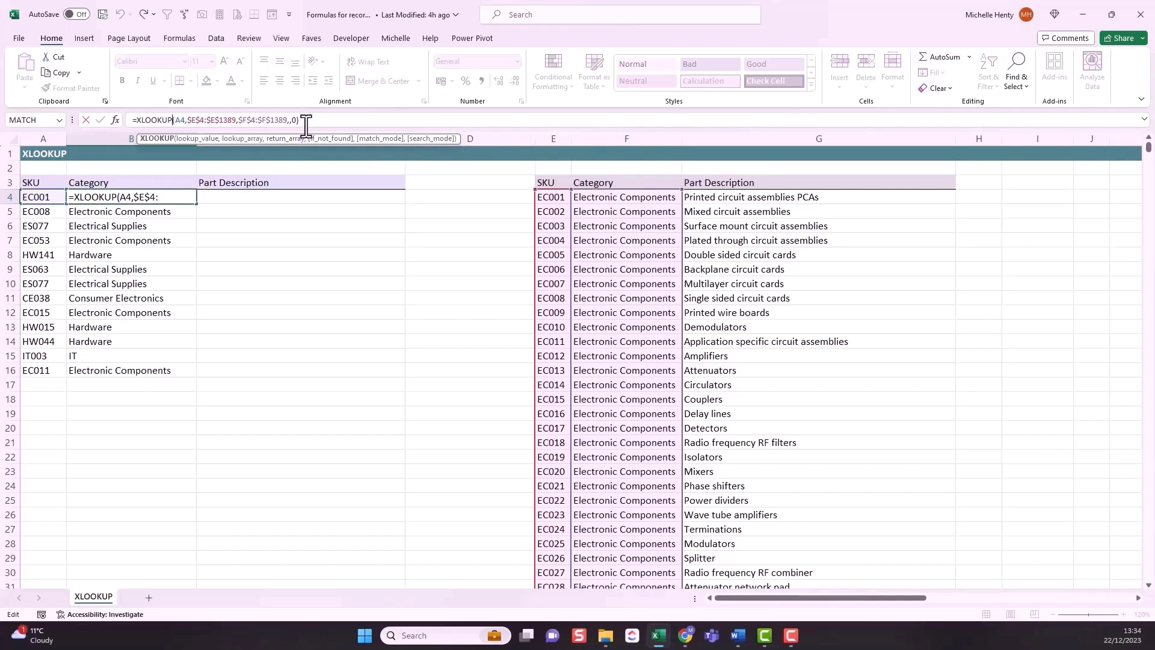
{"action": "key", "text": "ctrl+Return"}
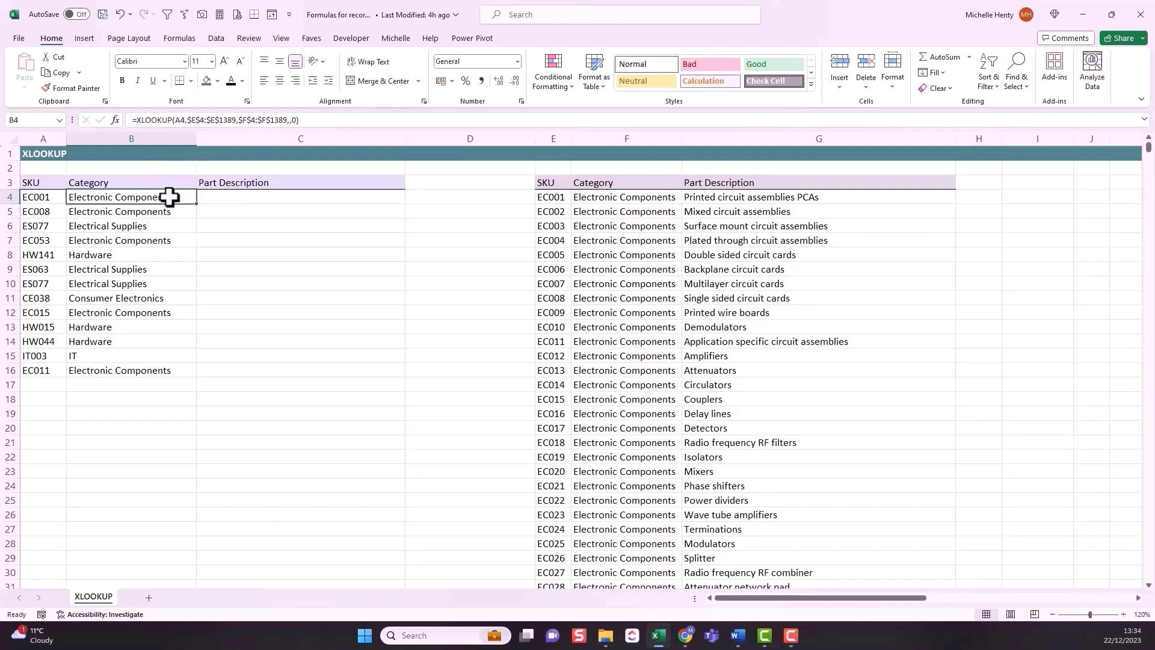
{"action": "left_click_drag", "start_coordinate": [169, 197], "coordinate": [154, 369]}
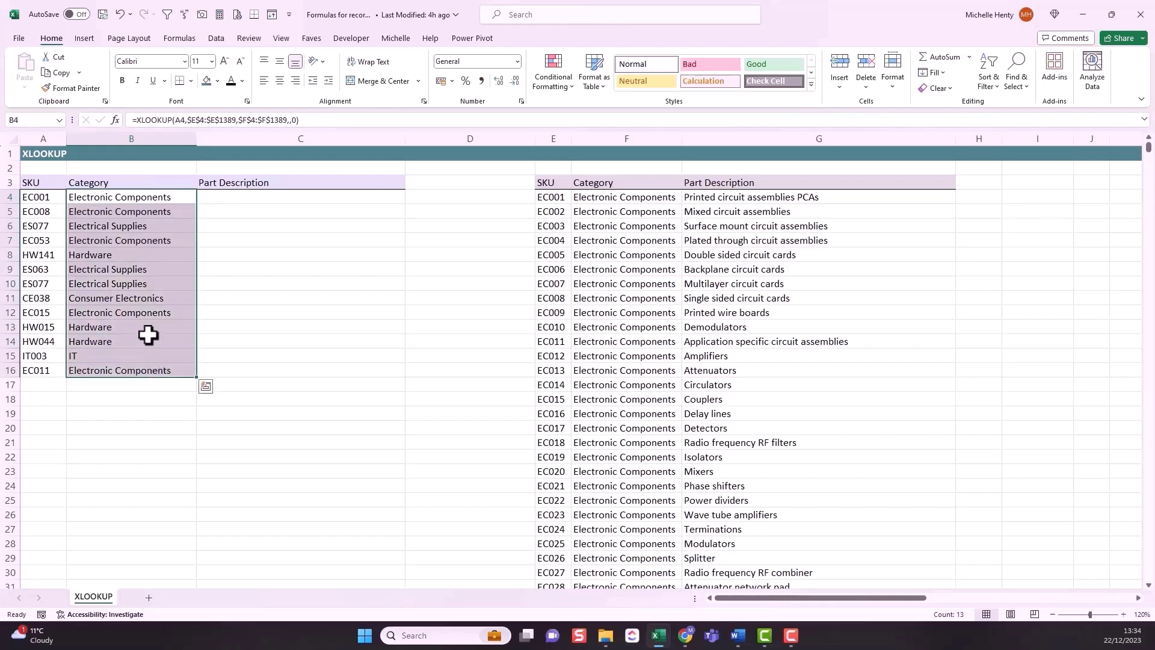
{"action": "left_click", "coordinate": [194, 119]}
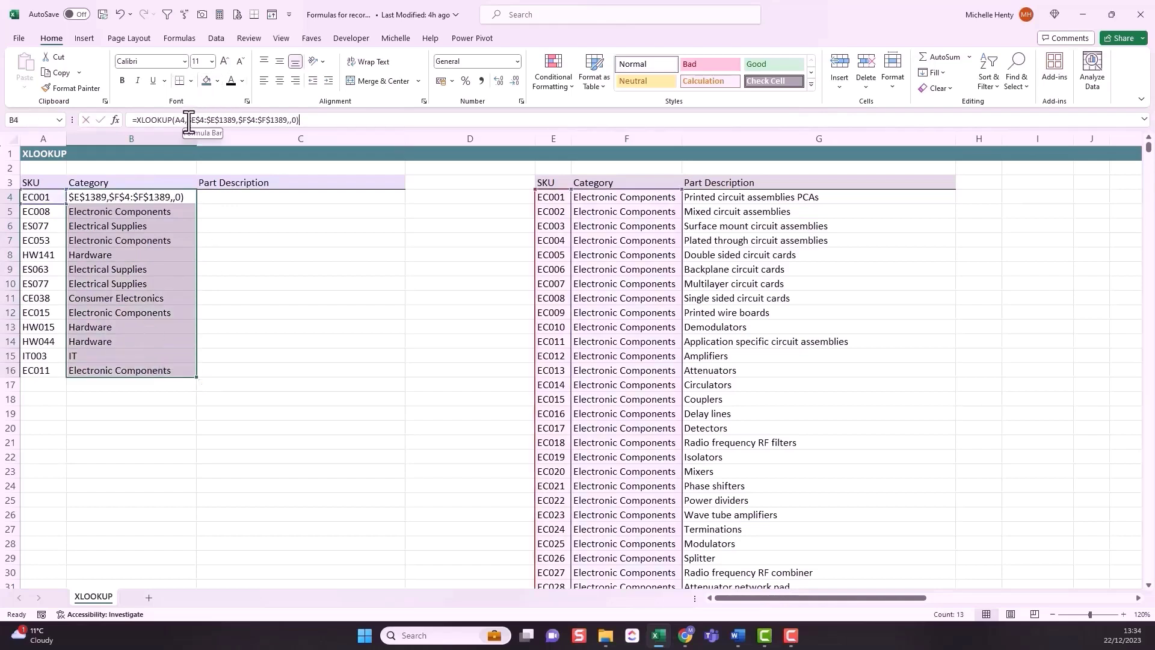
{"action": "left_click_drag", "start_coordinate": [187, 119], "coordinate": [232, 120]}
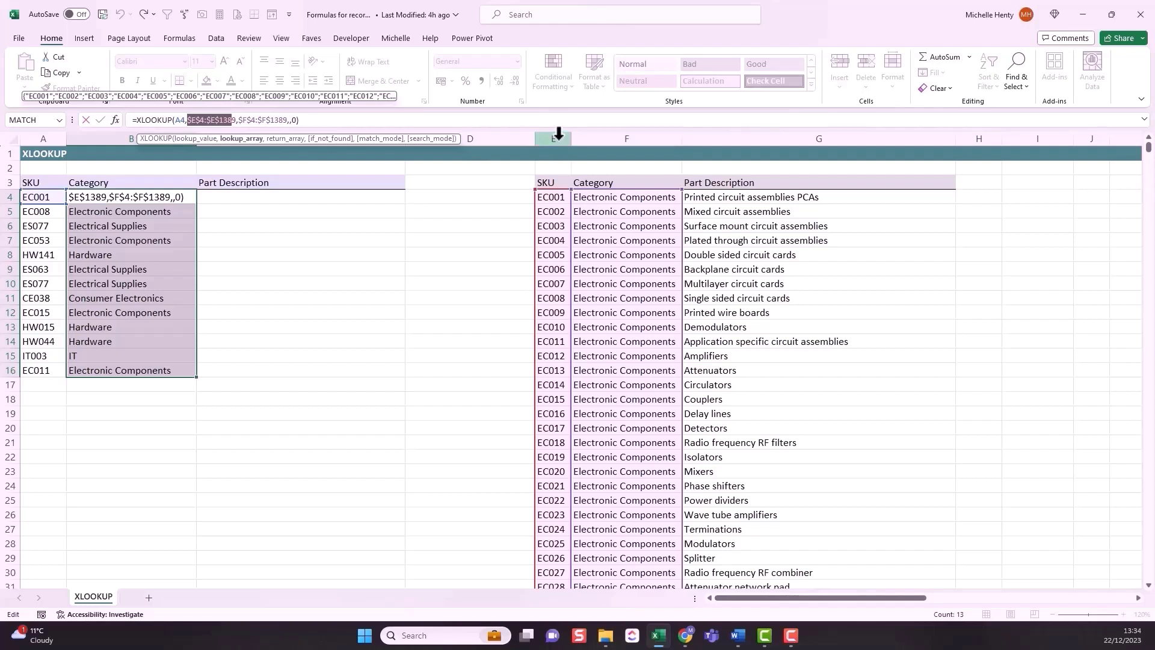
Clear the existing XLOOKUP formulas from the Category cells B4:B16.
{"action": "left_click_drag", "start_coordinate": [102, 197], "coordinate": [111, 367]}
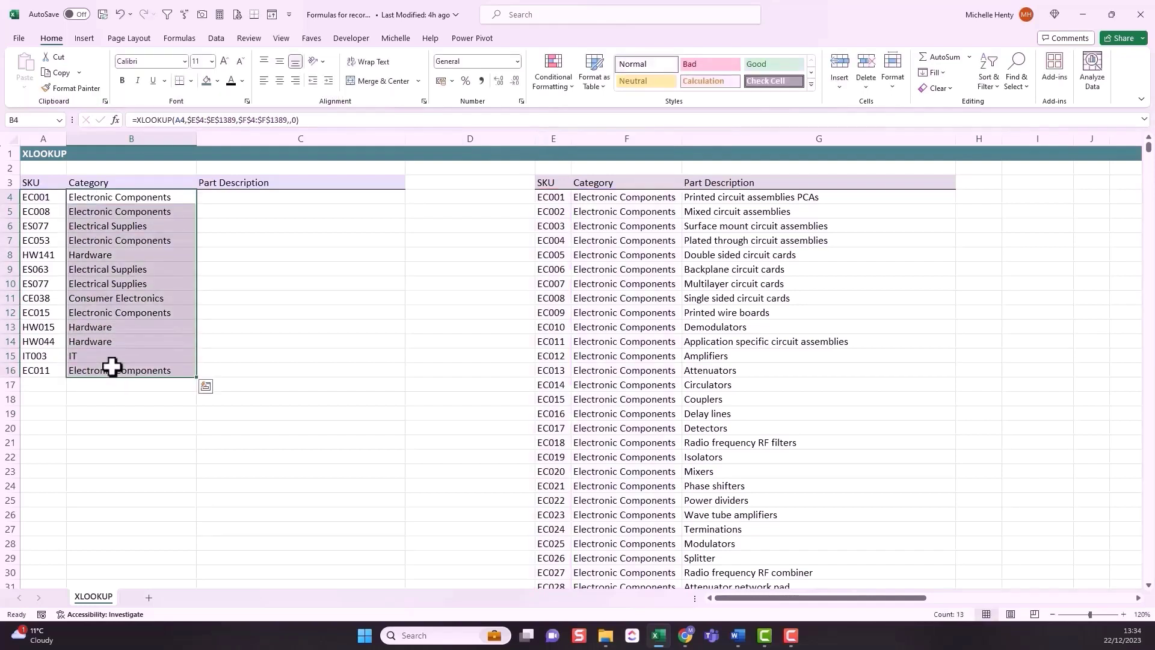
{"action": "key", "text": "Delete"}
{"action": "left_click", "coordinate": [91, 200]}
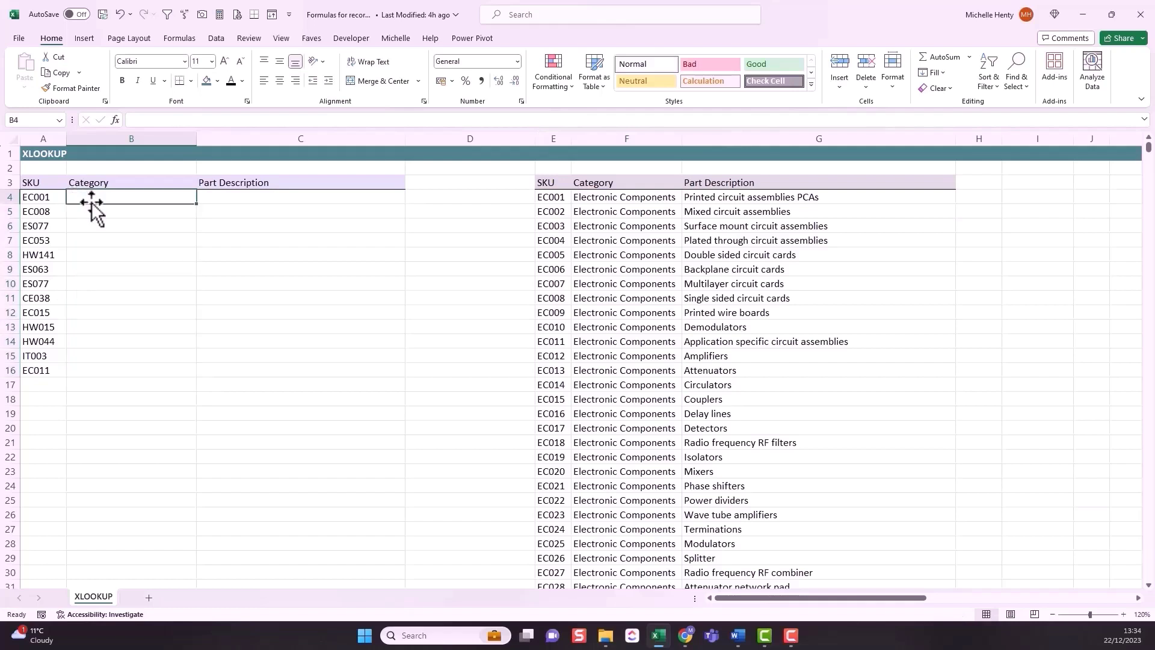
Enter an exact-match XLOOKUP in B4 that looks up A4 in whole column E and returns whole column F: =XLOOKUP(A4,E:E,F:F,,0).
{"action": "type", "text": "=xl"}
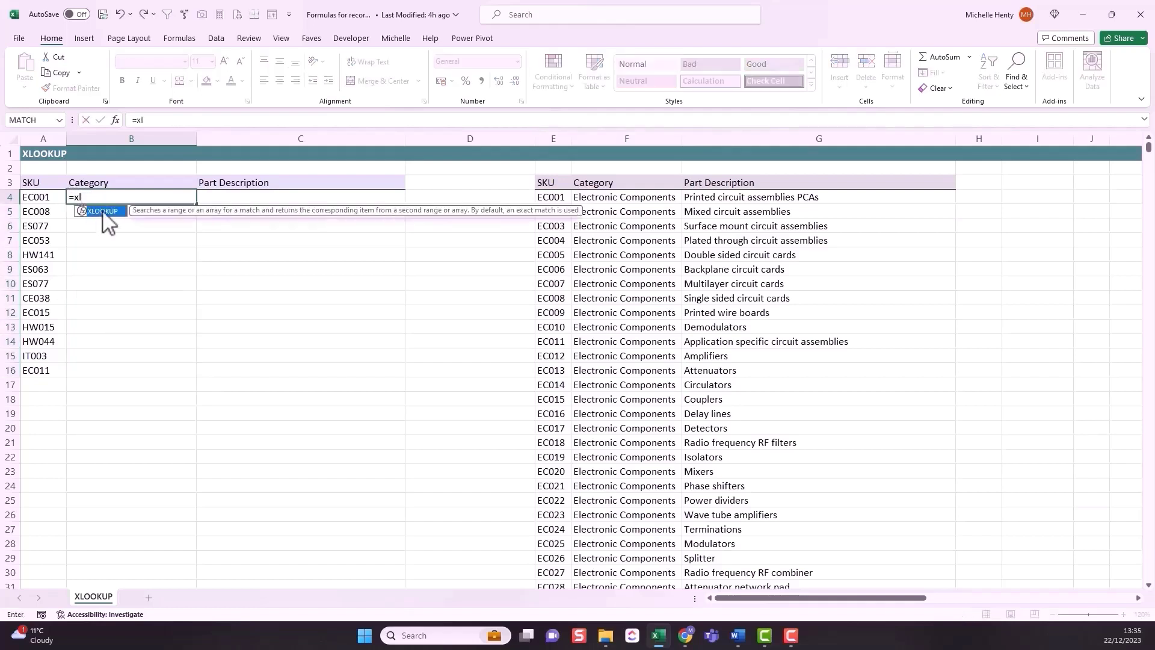
{"action": "double_click", "coordinate": [107, 210]}
{"action": "left_click", "coordinate": [31, 199]}
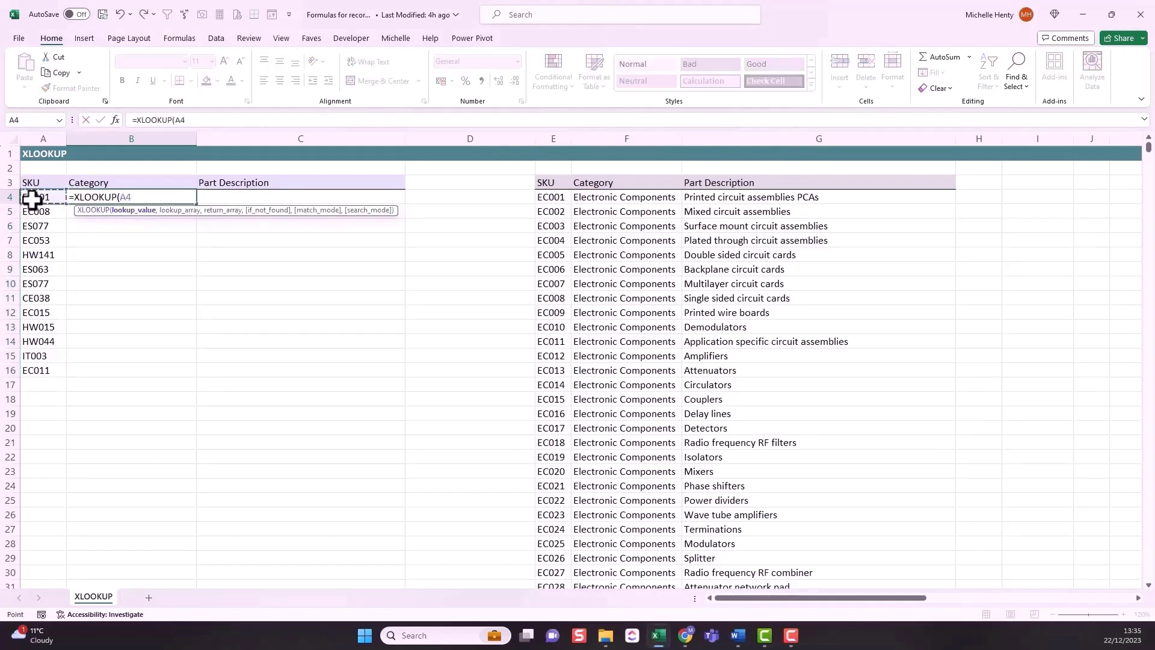
{"action": "type", "text": ","}
{"action": "left_click", "coordinate": [554, 140]}
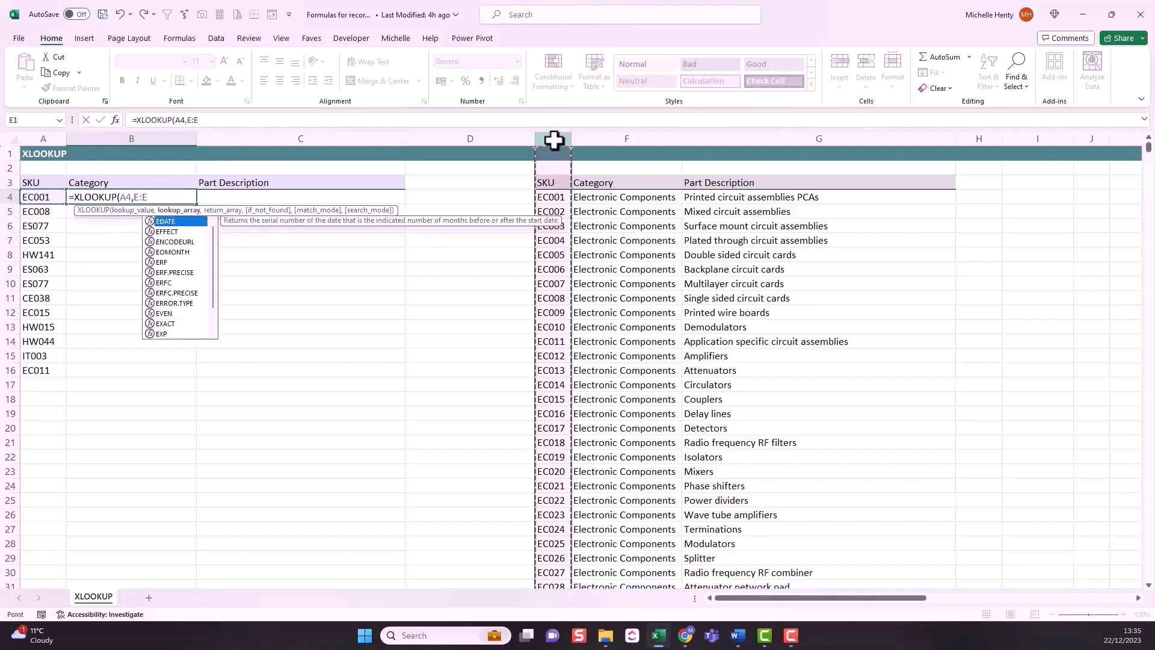
{"action": "type", "text": ","}
{"action": "left_click", "coordinate": [614, 139]}
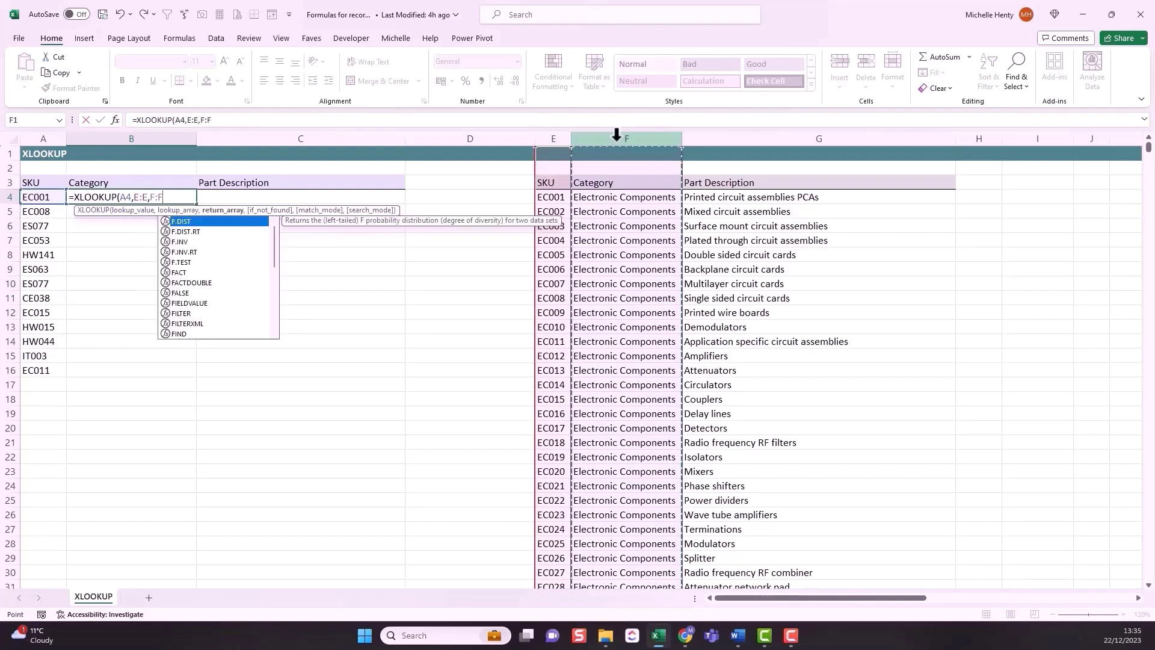
{"action": "type", "text": ",,0"}
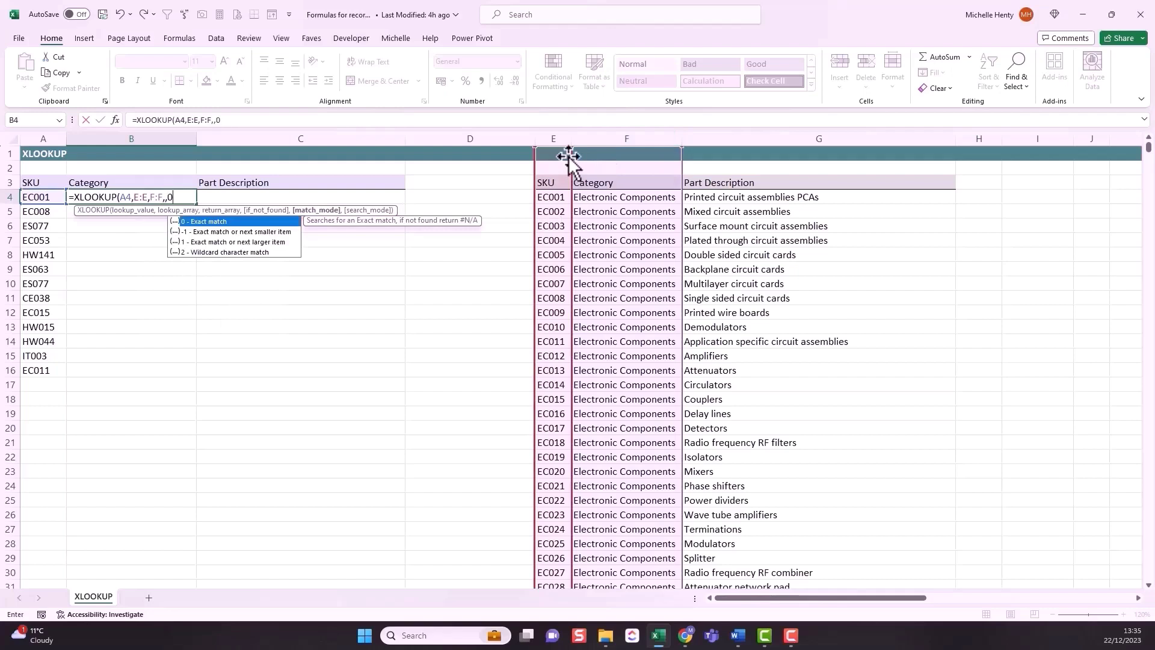
{"action": "type", "text": ")"}
{"action": "key", "text": "Return"}
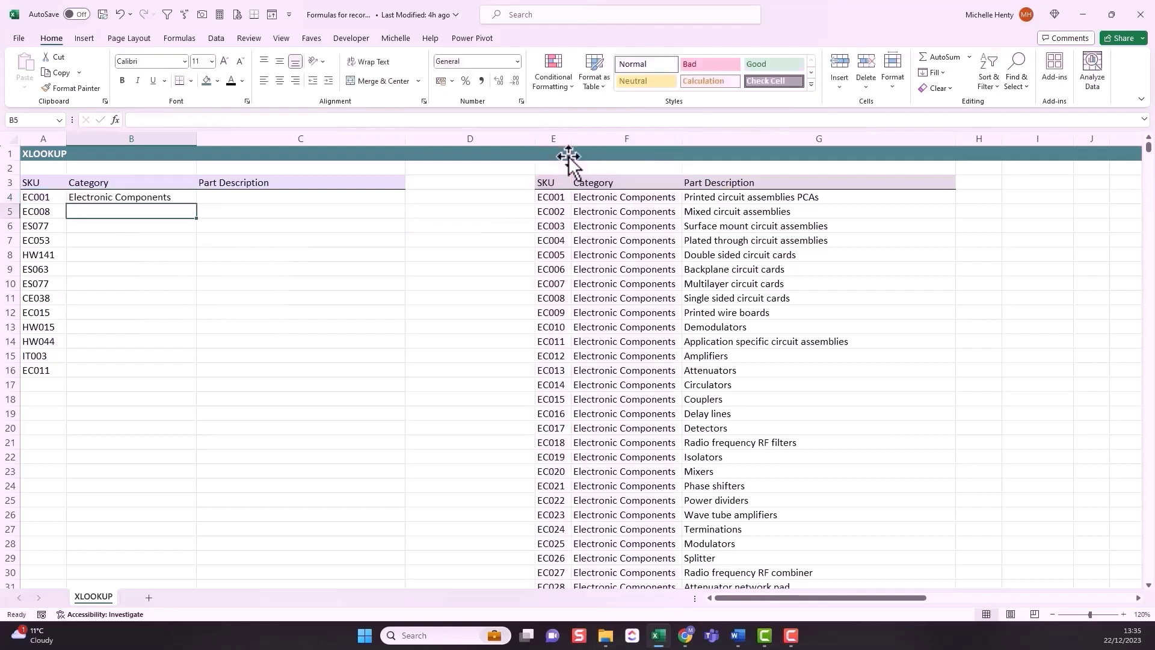
Fill the whole-column XLOOKUP from B4 down to B16, and inspect the formula's lookup array E:E.
{"action": "left_click", "coordinate": [143, 196]}
{"action": "left_click_drag", "start_coordinate": [196, 204], "coordinate": [189, 371]}
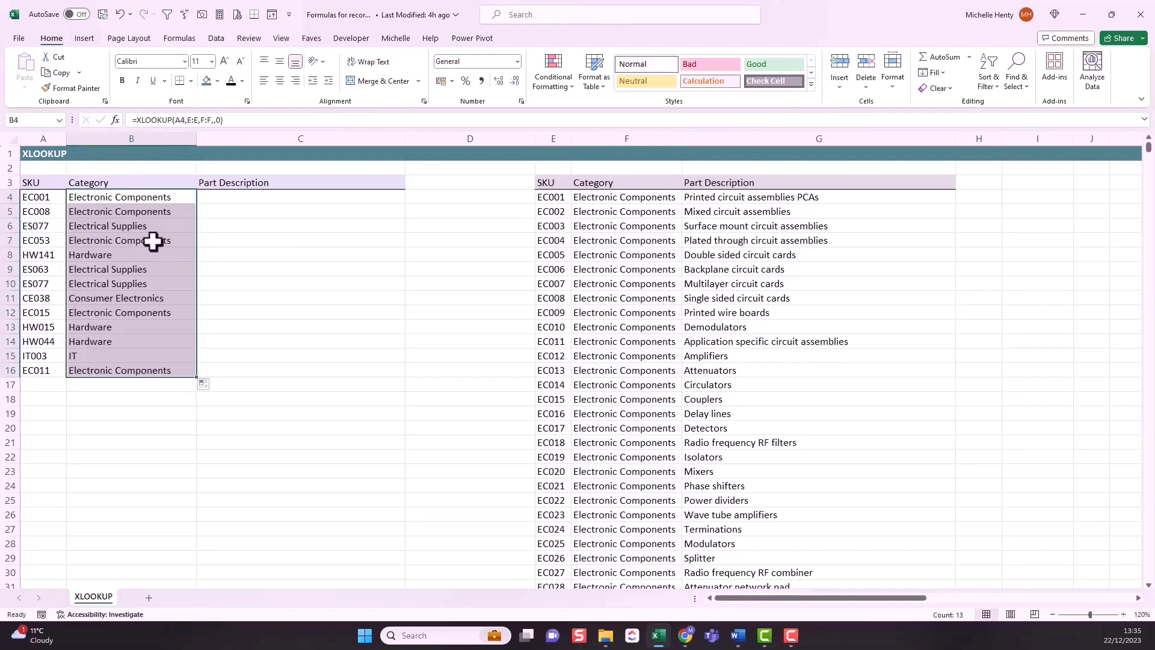
{"action": "double_click", "coordinate": [192, 119]}
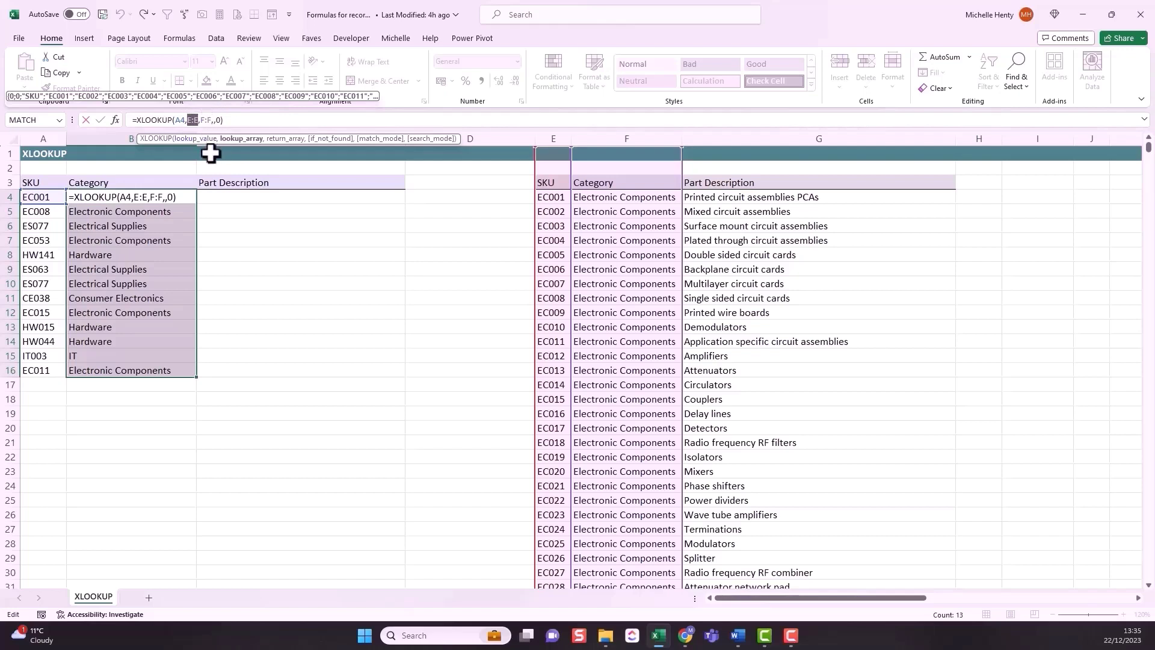
{"action": "key", "text": "Return"}
Copy the text of B4's XLOOKUP formula unchanged into C4, the first Part Description cell.
{"action": "left_click", "coordinate": [158, 201]}
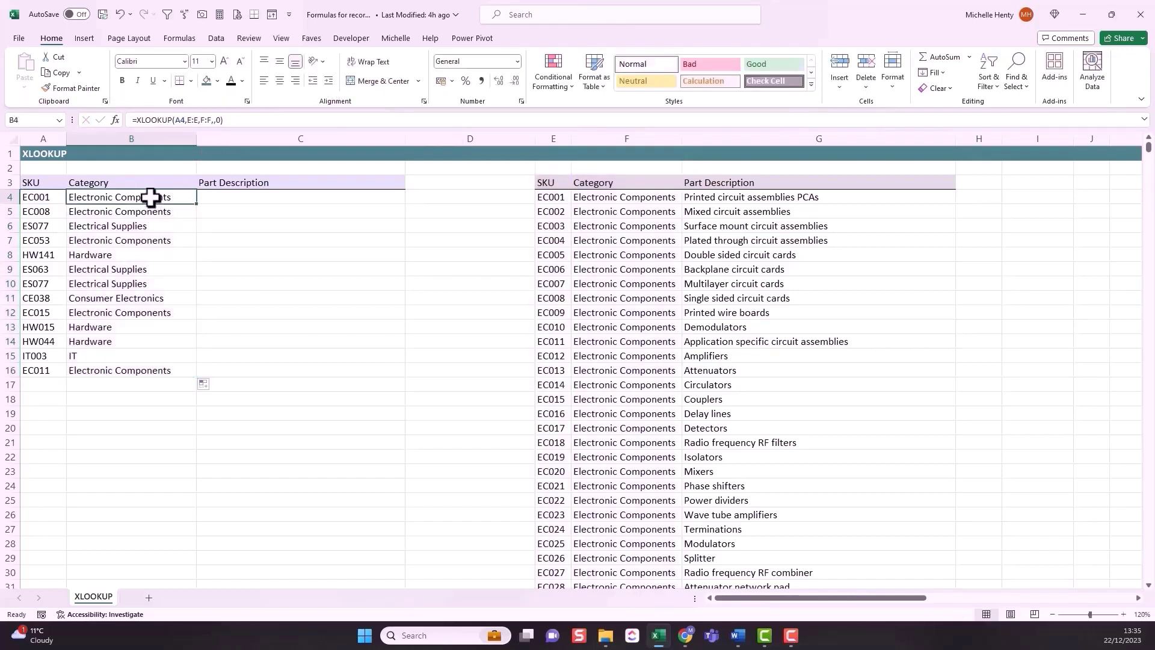
{"action": "left_click_drag", "start_coordinate": [232, 120], "coordinate": [117, 119]}
{"action": "key", "text": "ctrl+c"}
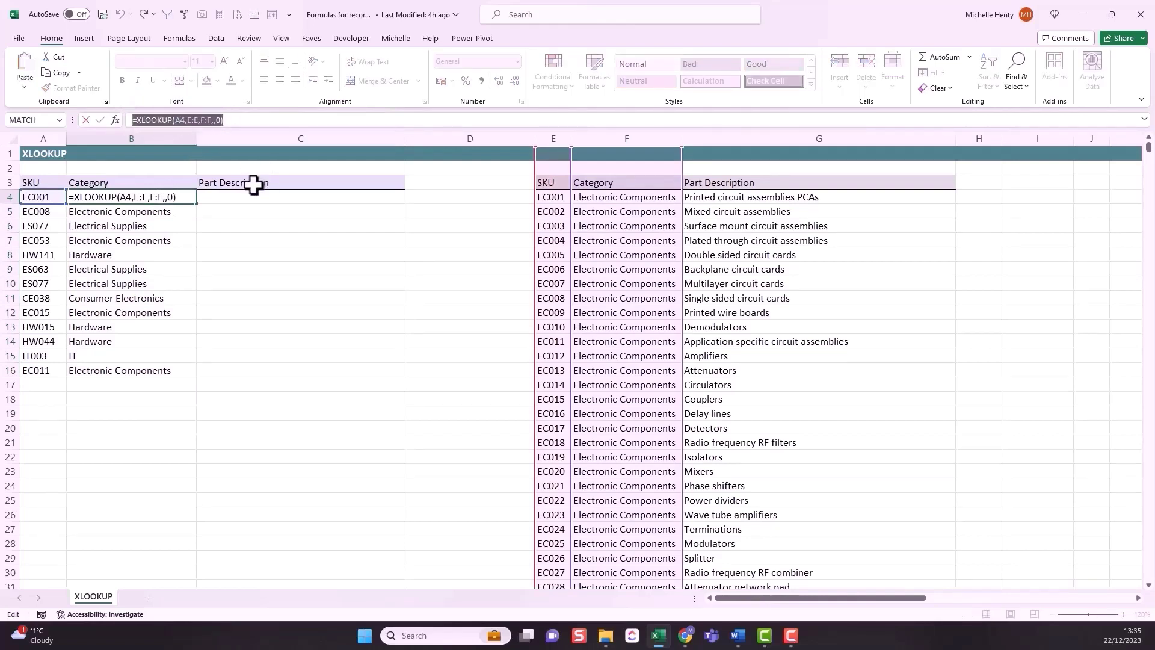
{"action": "key", "text": "Escape"}
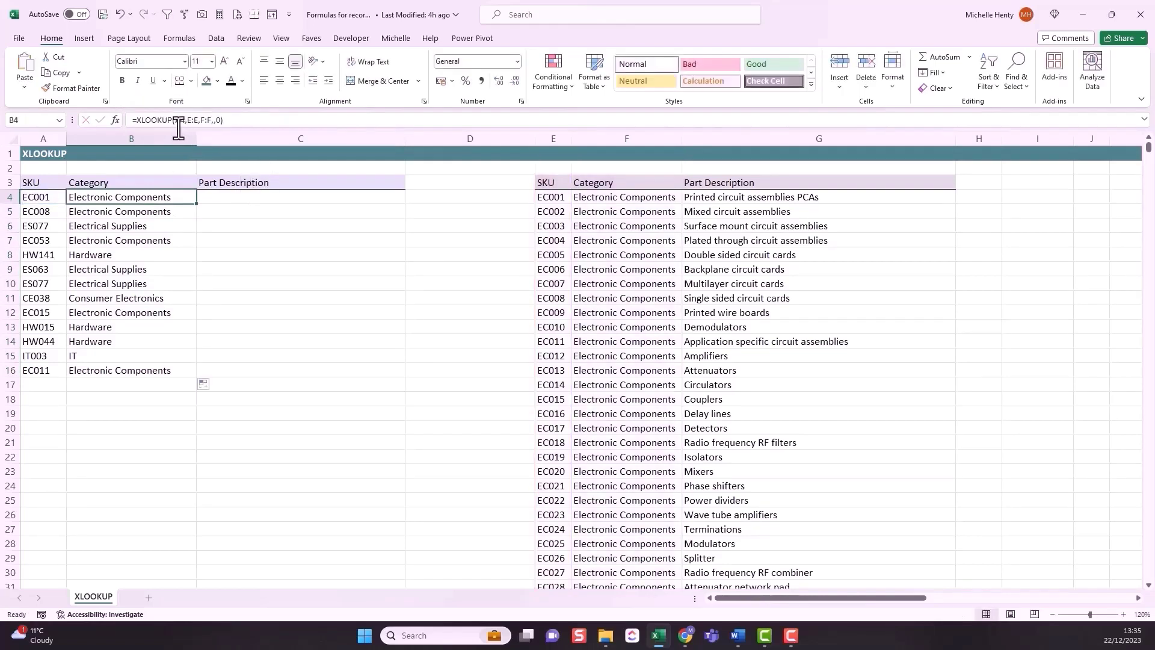
{"action": "left_click", "coordinate": [224, 199]}
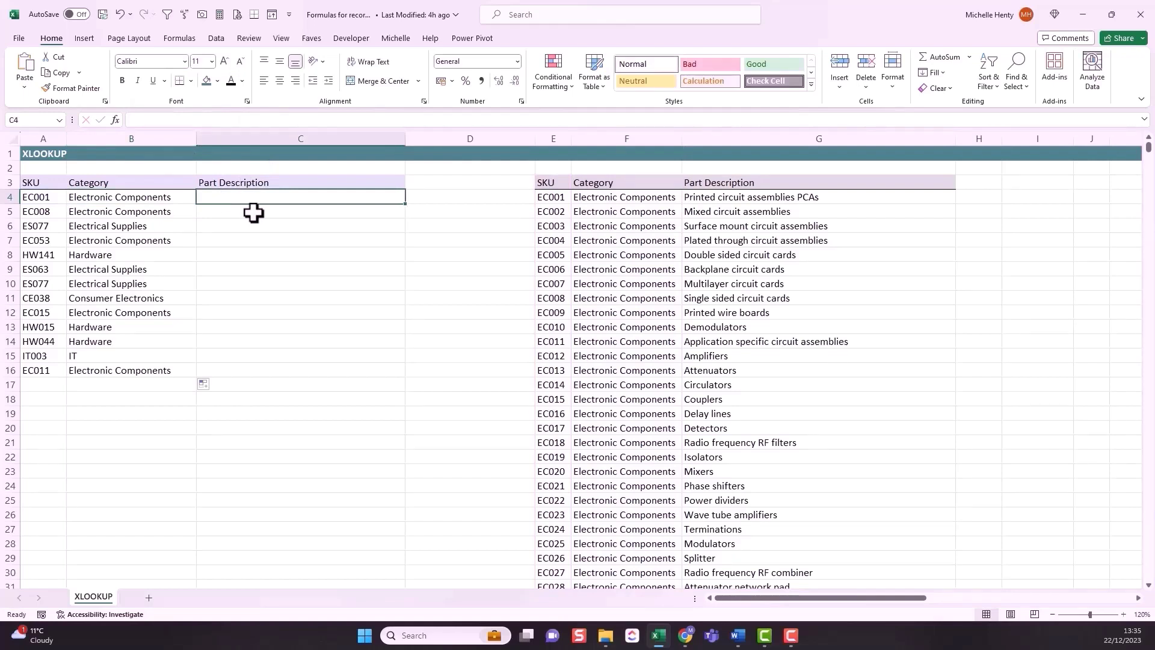
{"action": "key", "text": "ctrl+v"}
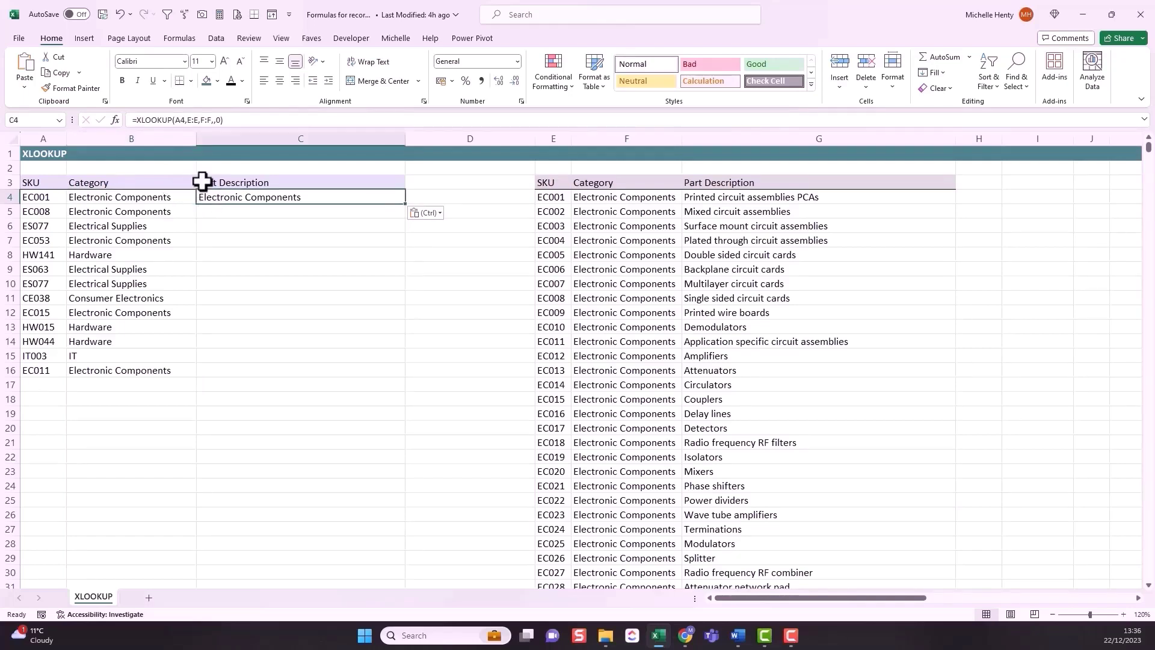
Change the return array in C4's XLOOKUP to column G, giving =XLOOKUP(A4,E:E,G:G,,0).
{"action": "left_click", "coordinate": [189, 120]}
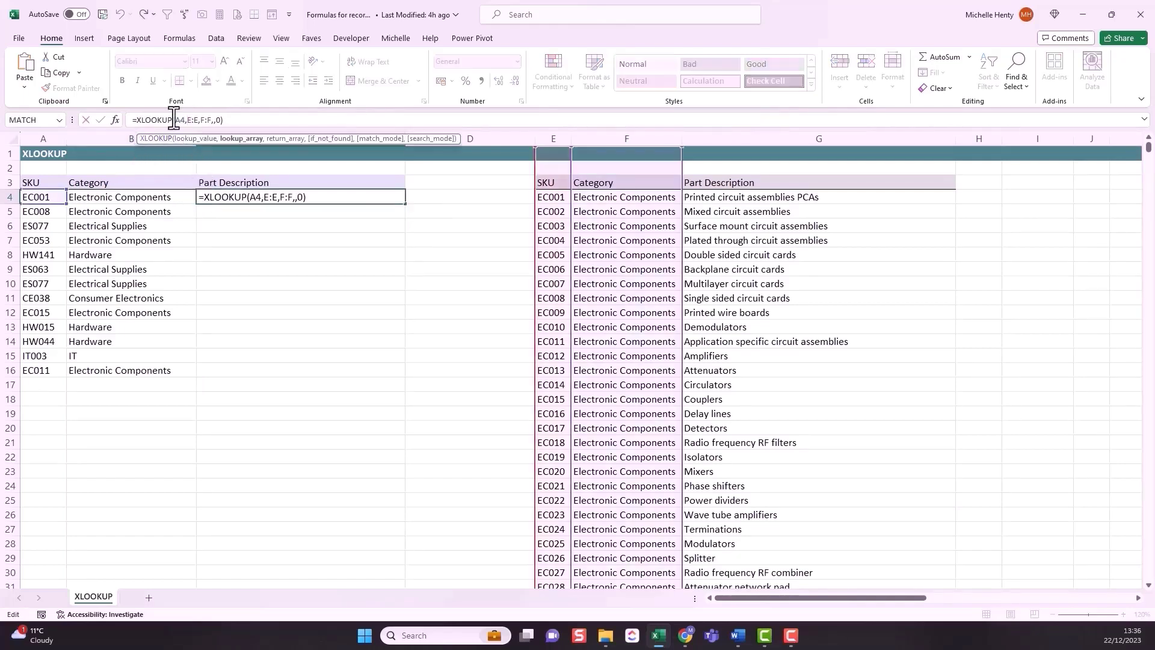
{"action": "left_click", "coordinate": [206, 120]}
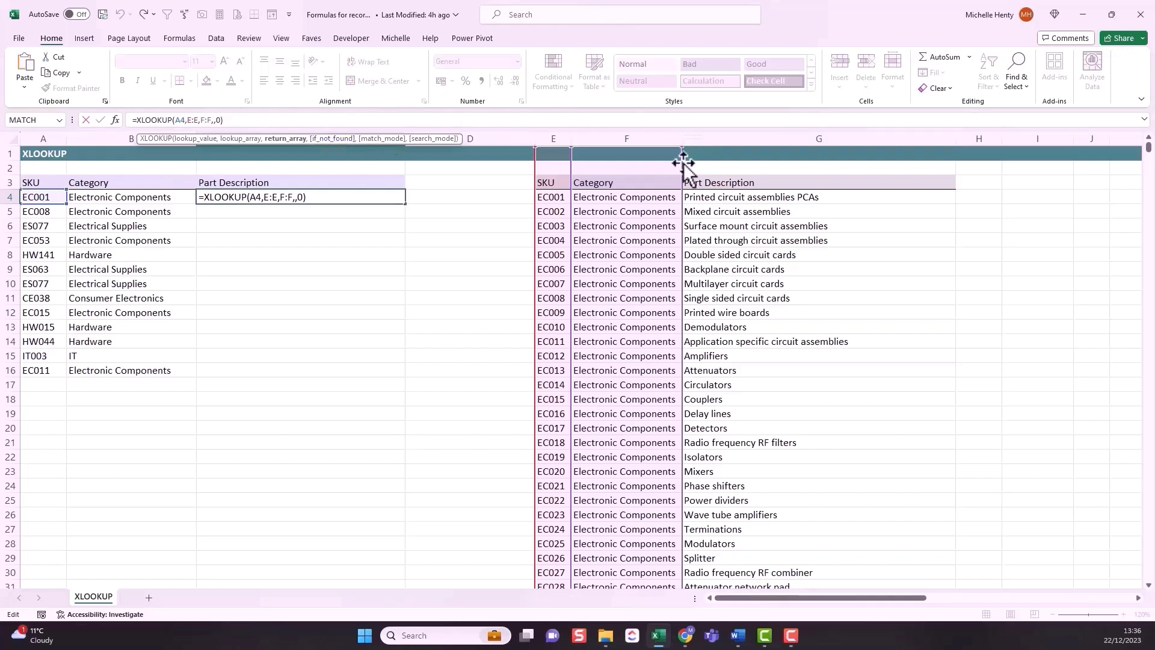
{"action": "left_click_drag", "start_coordinate": [683, 163], "coordinate": [776, 165]}
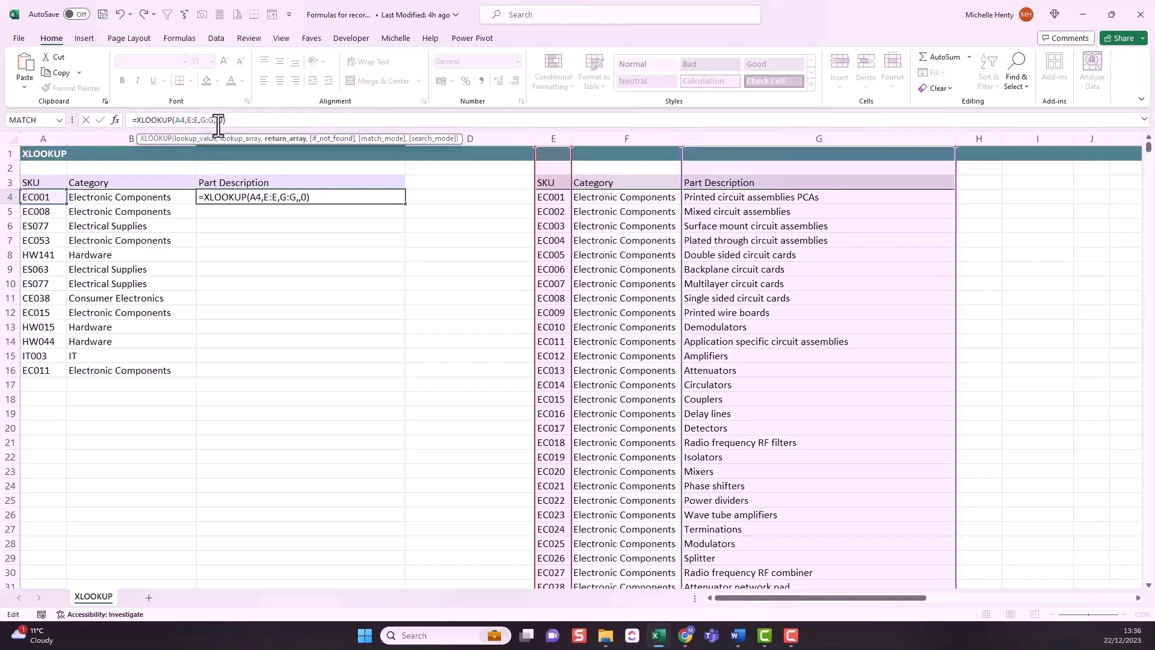
{"action": "left_click", "coordinate": [245, 119]}
{"action": "key", "text": "Return"}
Fill the Part Description formula from C4 down to C16, and check the copy in C14.
{"action": "left_click", "coordinate": [352, 197]}
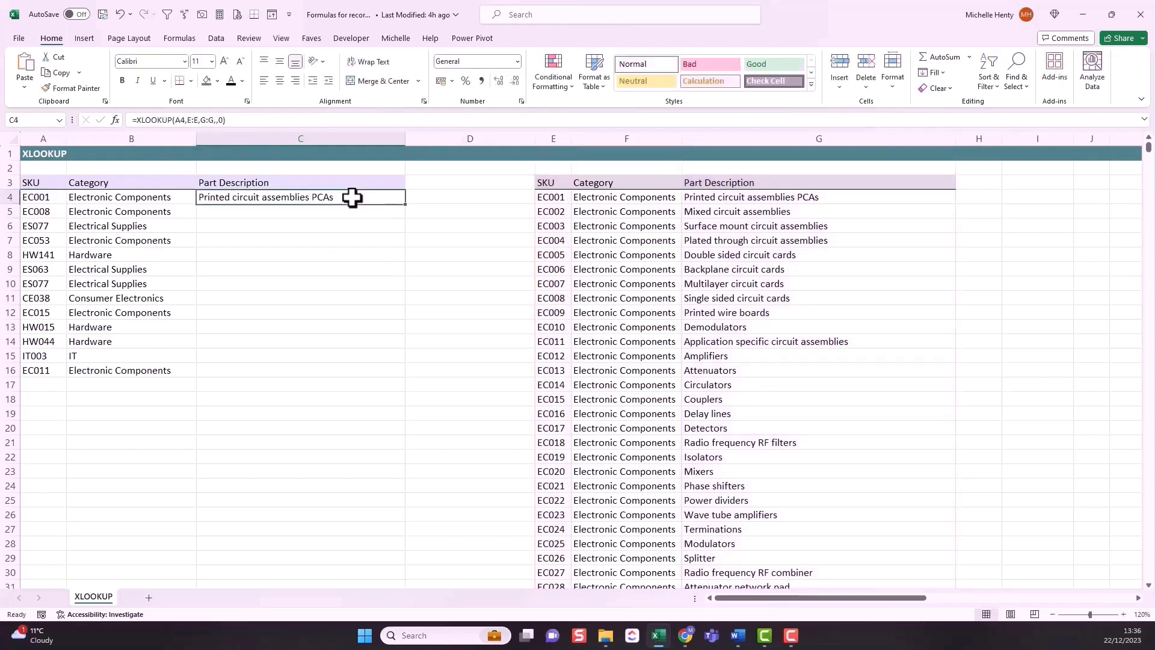
{"action": "double_click", "coordinate": [406, 205]}
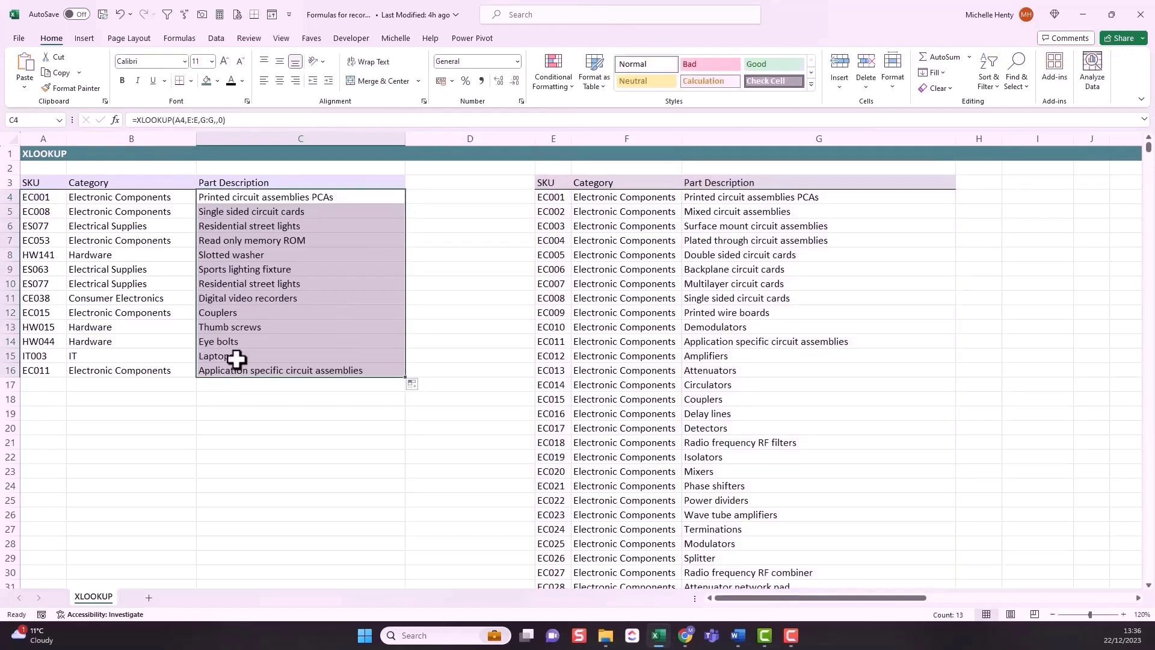
{"action": "left_click", "coordinate": [222, 341]}
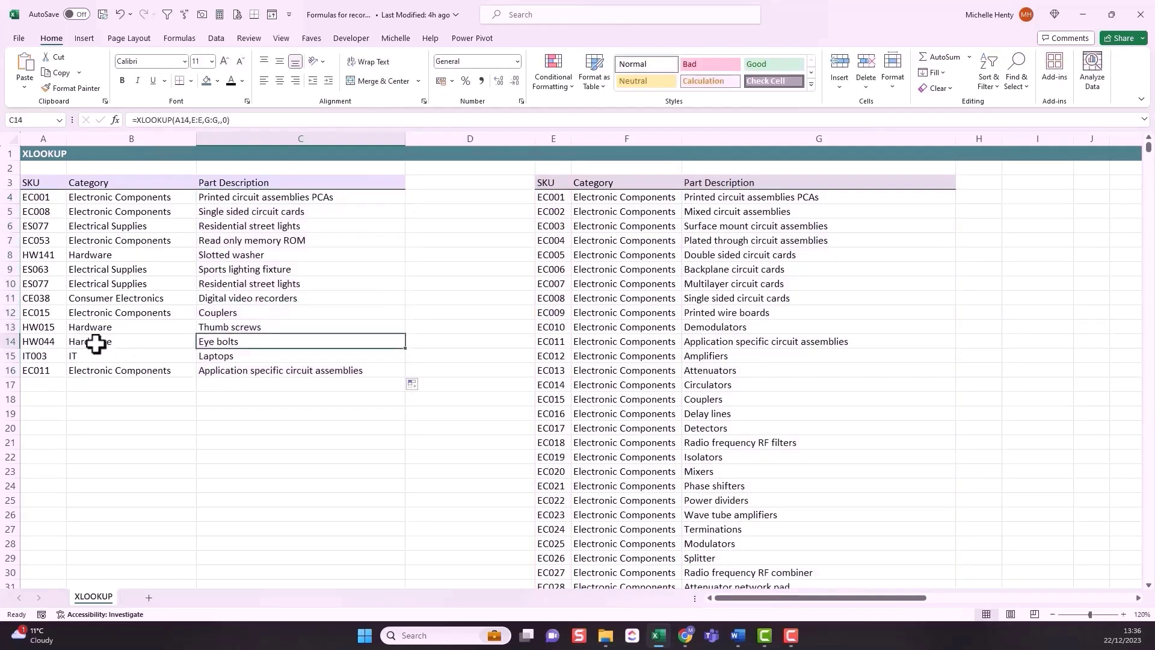
Search the sheet for all occurrences of SKU HW015 from A13, and go to its match in column E to verify the lookup.
{"action": "left_click", "coordinate": [41, 327]}
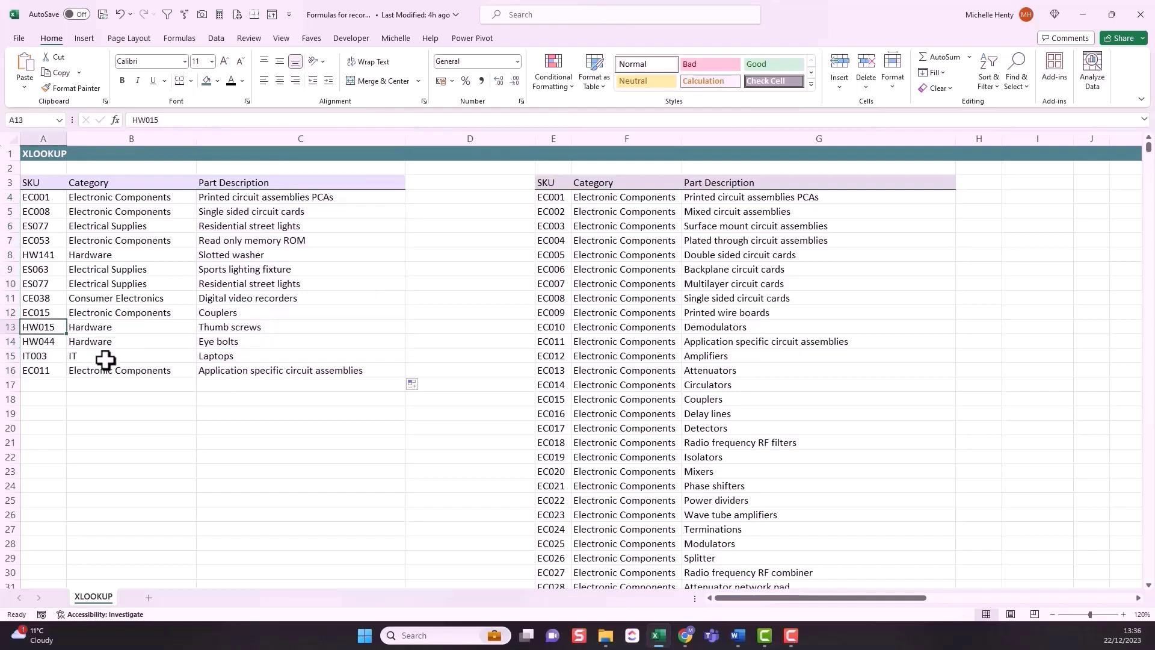
{"action": "key", "text": "ctrl+c"}
{"action": "left_click", "coordinate": [1016, 82]}
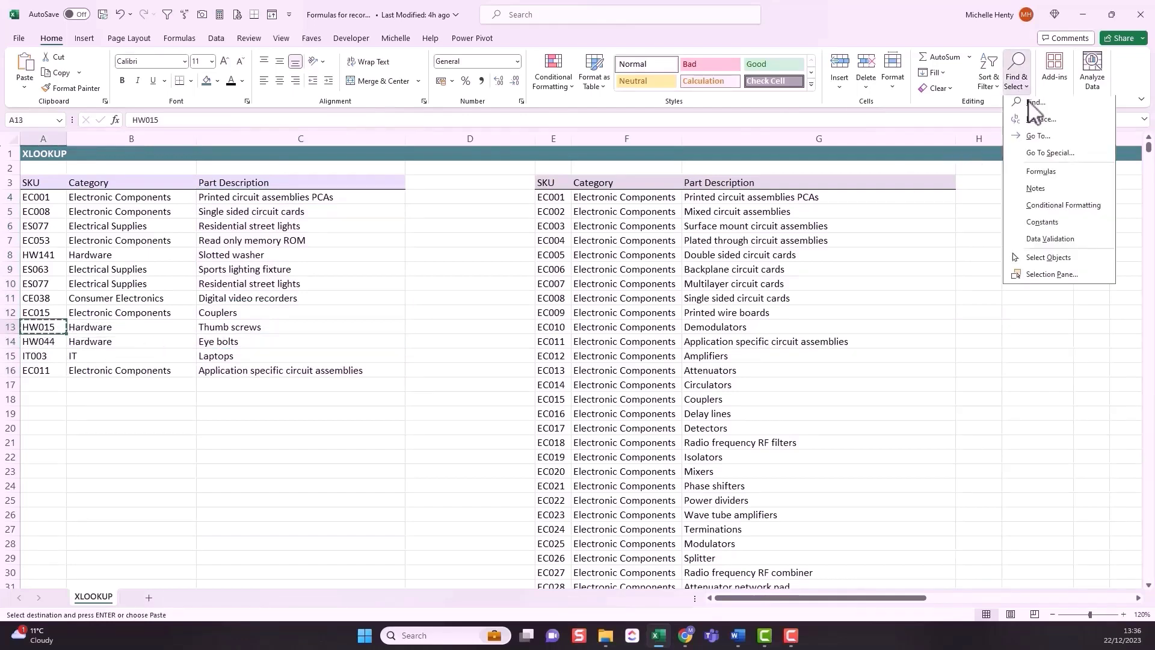
{"action": "left_click", "coordinate": [1034, 102]}
{"action": "key", "text": "ctrl+v"}
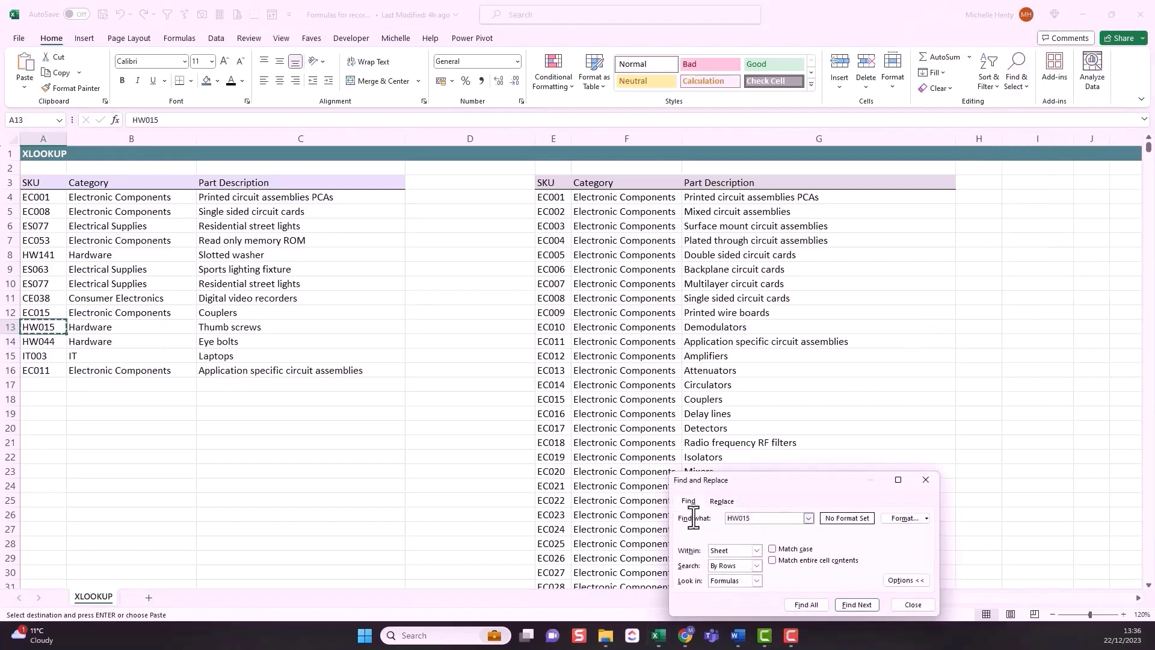
{"action": "left_click", "coordinate": [806, 604]}
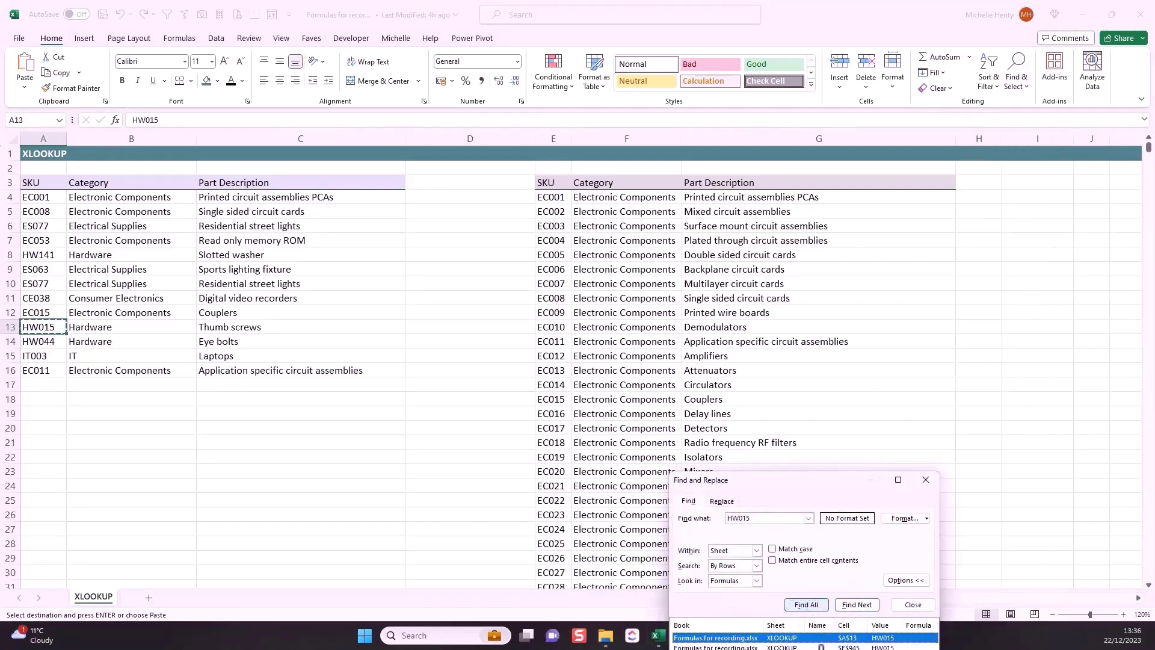
{"action": "left_click", "coordinate": [880, 647]}
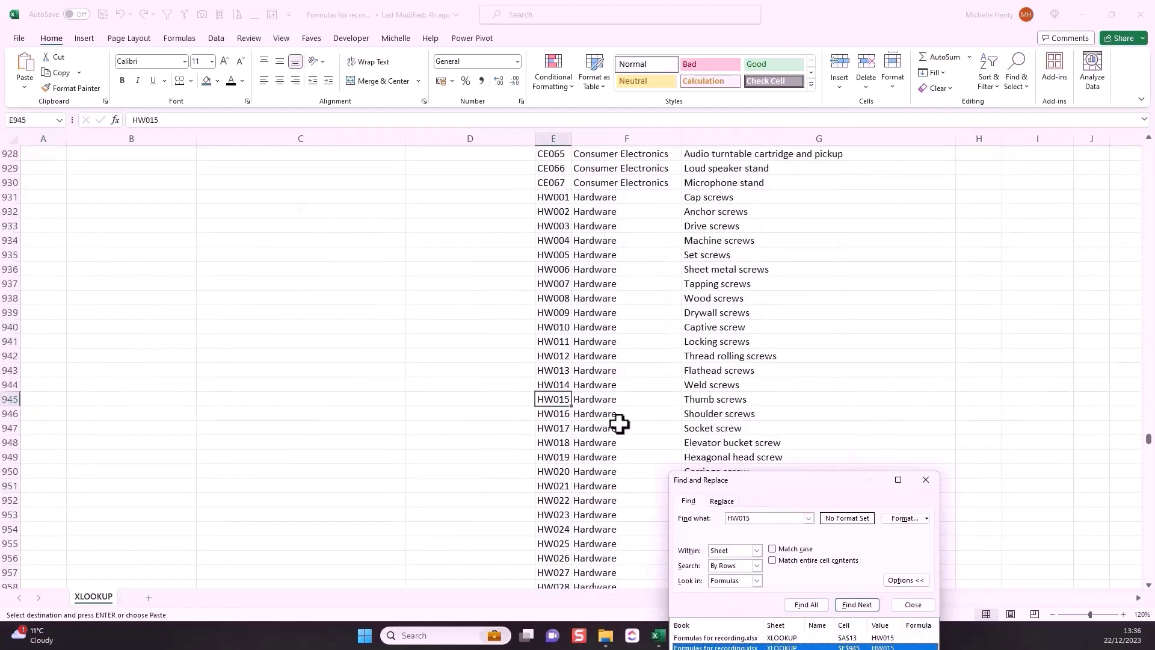
Close the SKU search and cancel the pending copy of A13.
{"action": "left_click", "coordinate": [925, 480]}
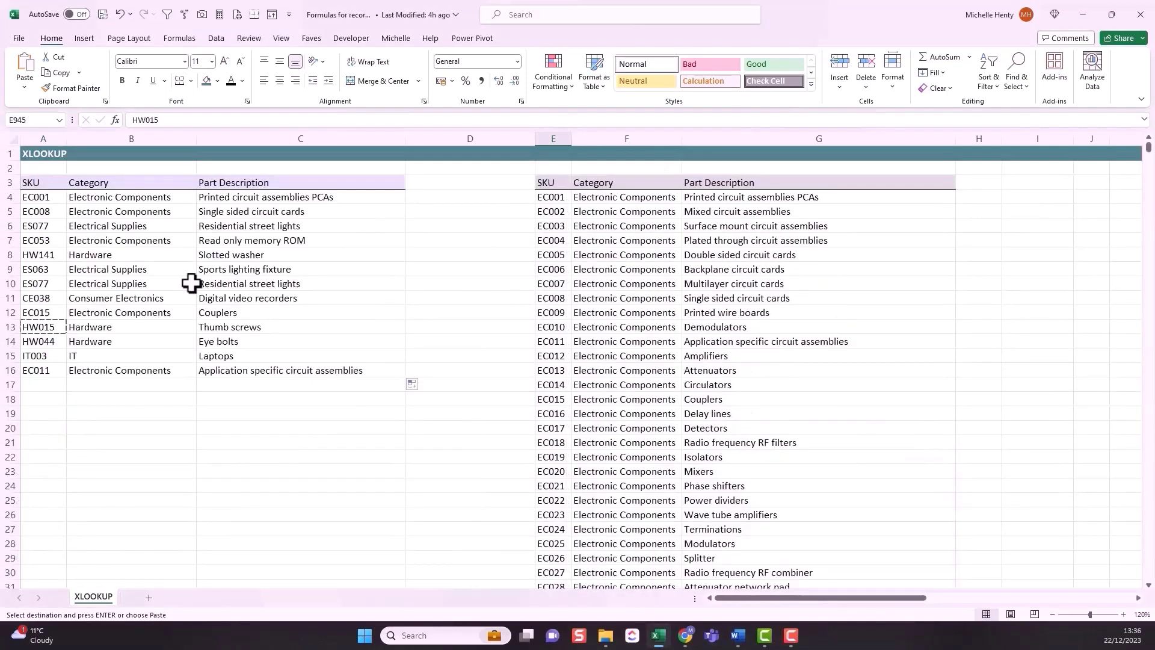
{"action": "left_click", "coordinate": [191, 283]}
{"action": "left_click", "coordinate": [231, 338]}
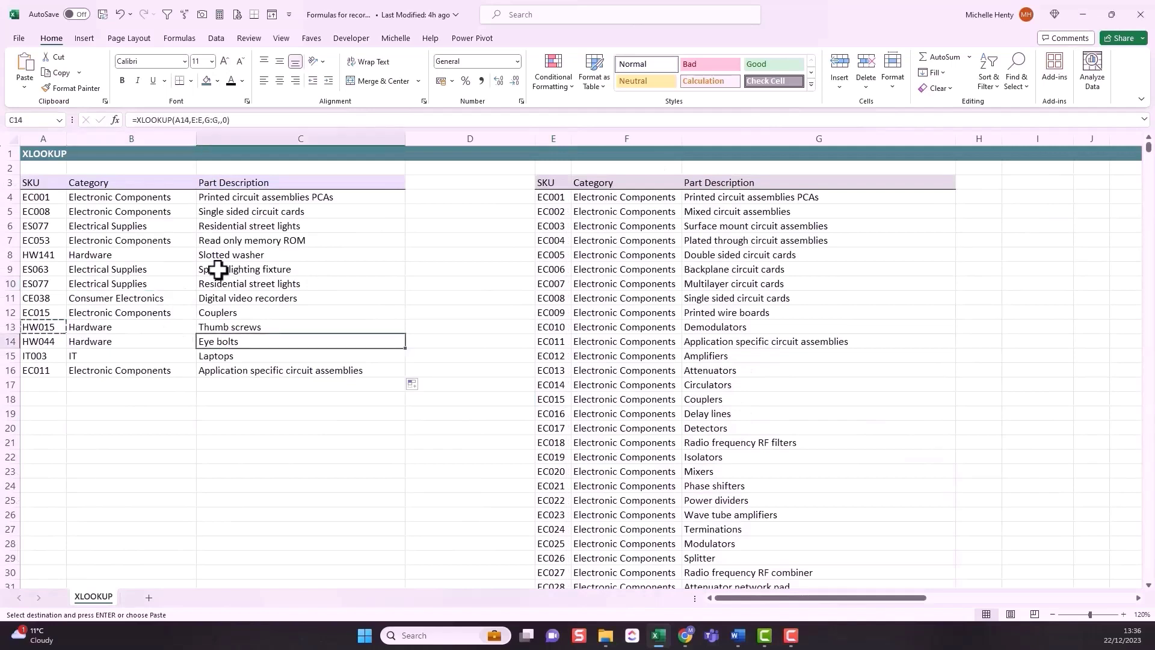
{"action": "key", "text": "Escape"}
Compare the XLOOKUP formulas in B4 and C4, the first Category and Part Description cells.
{"action": "left_click", "coordinate": [161, 196]}
{"action": "left_click", "coordinate": [215, 199]}
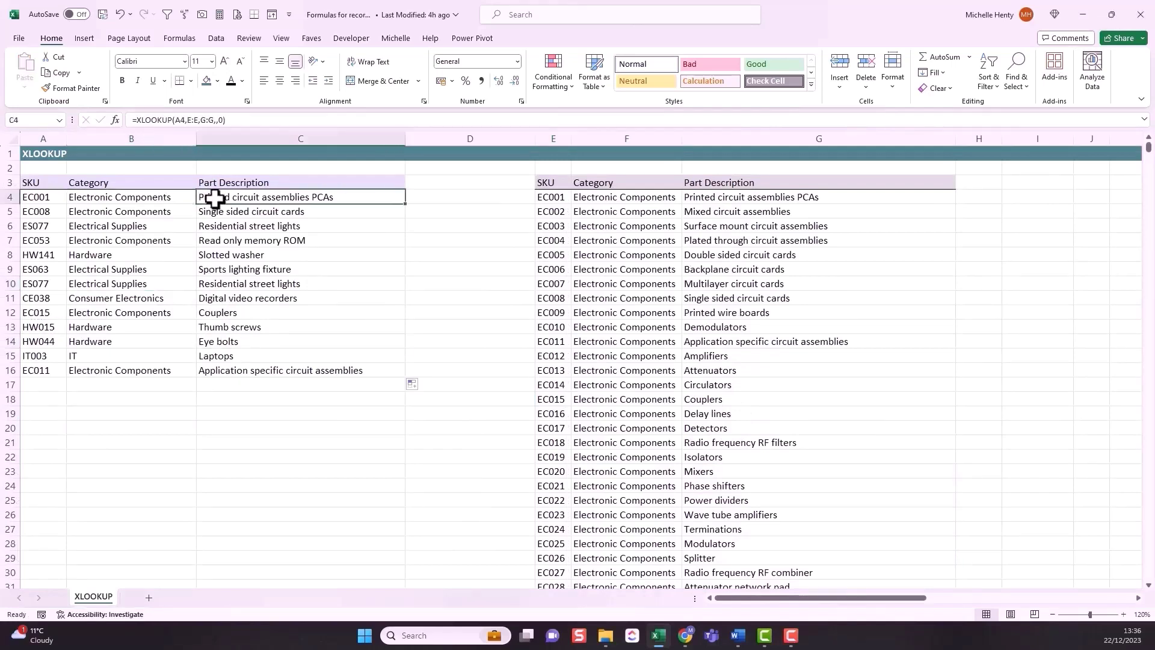
{"action": "left_click", "coordinate": [165, 199]}
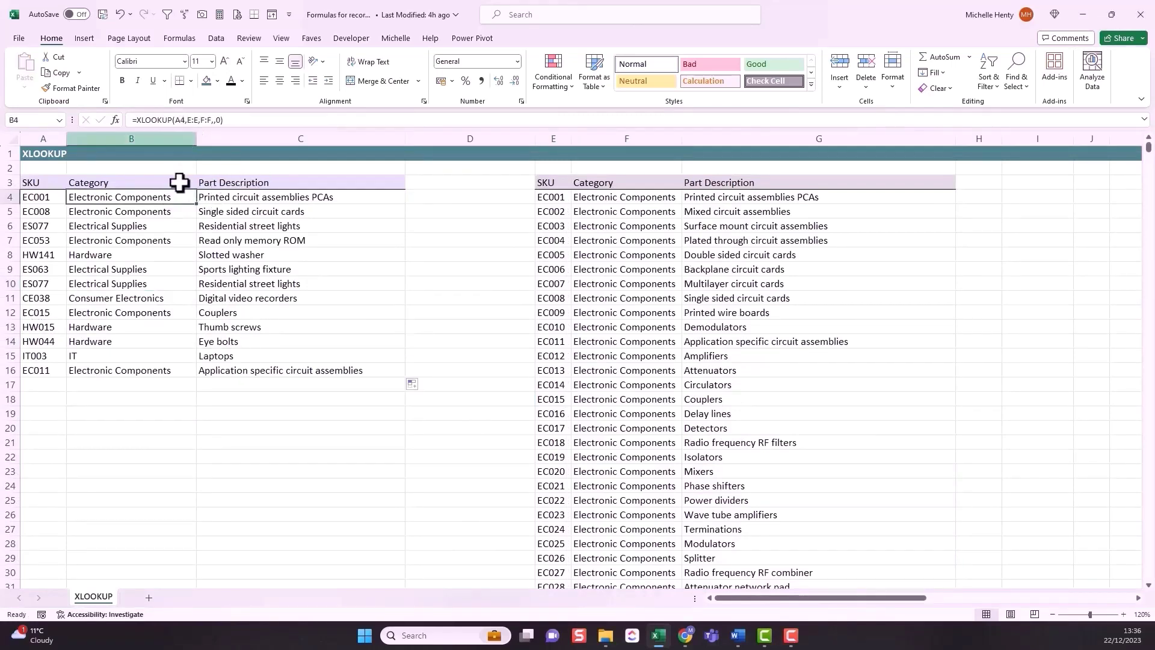
{"action": "left_click", "coordinate": [227, 194]}
{"action": "left_click", "coordinate": [176, 199]}
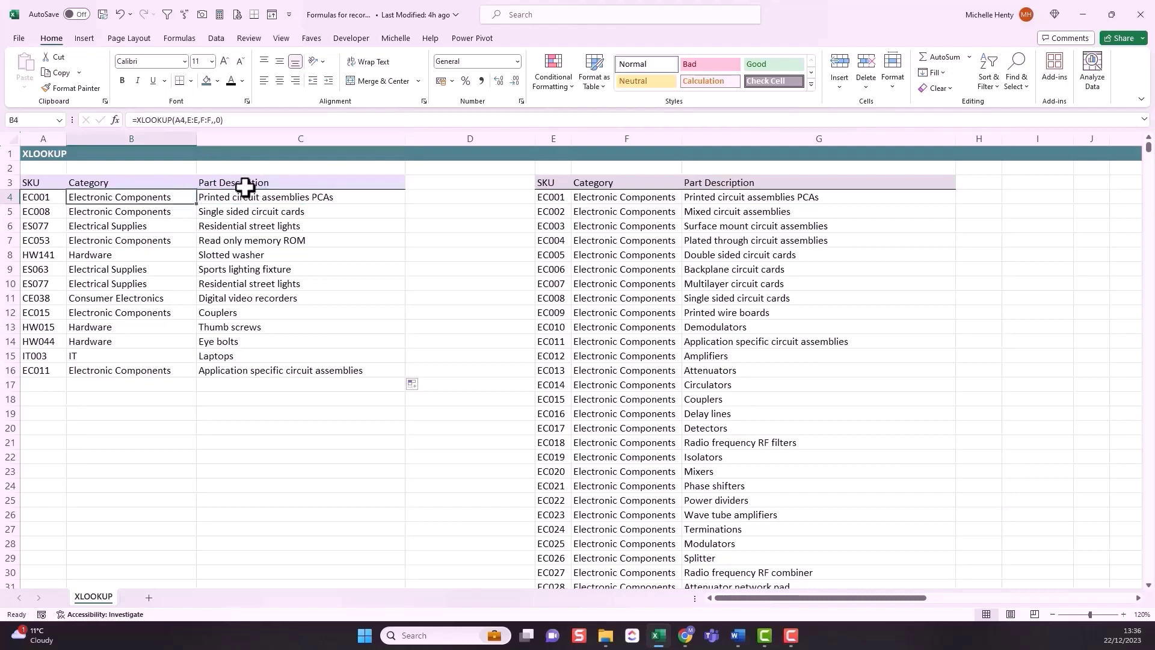
{"action": "left_click", "coordinate": [245, 197]}
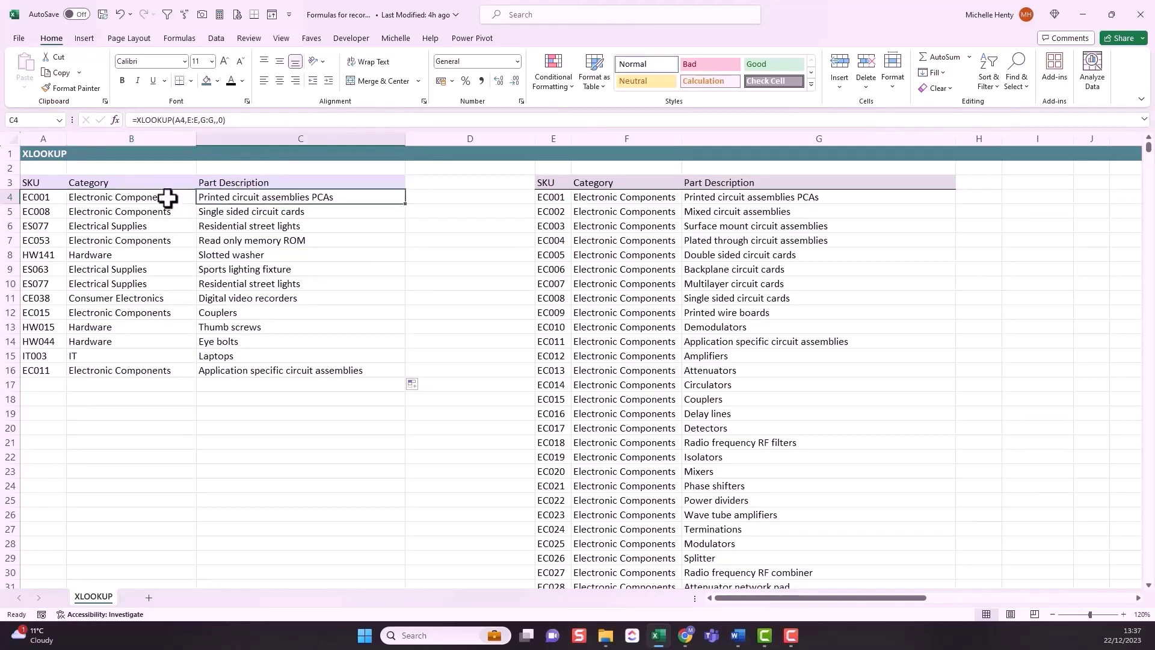
Fill B16's XLOOKUP across into C16 and compare the references in the two formulas.
{"action": "left_click", "coordinate": [170, 369]}
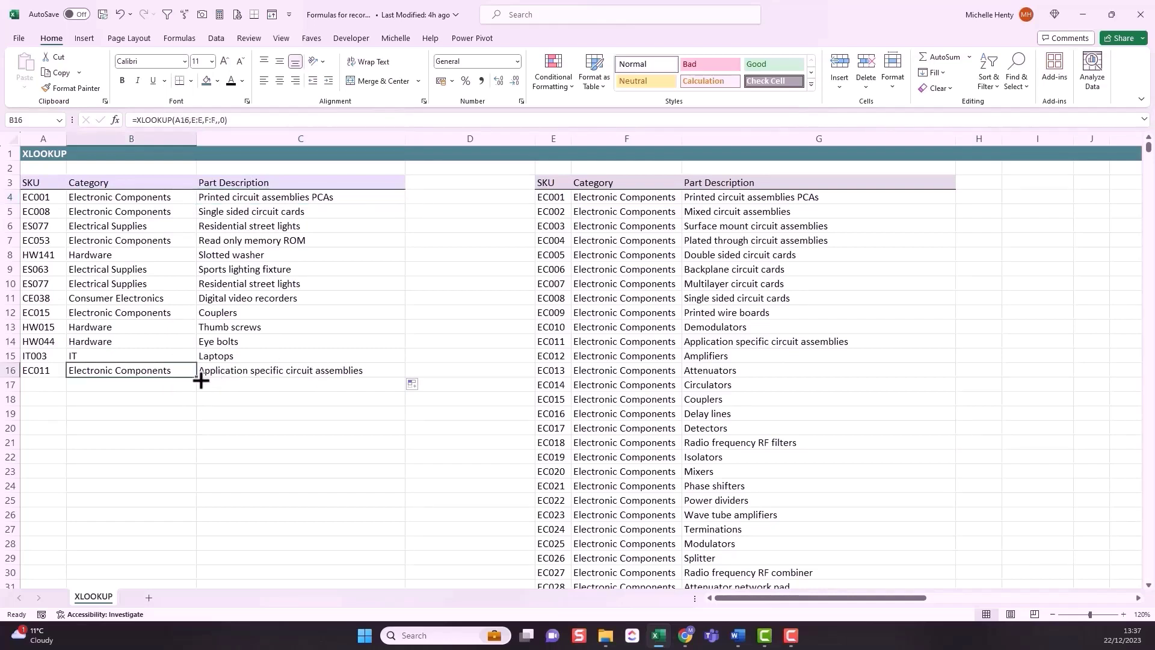
{"action": "left_click_drag", "start_coordinate": [196, 380], "coordinate": [325, 373]}
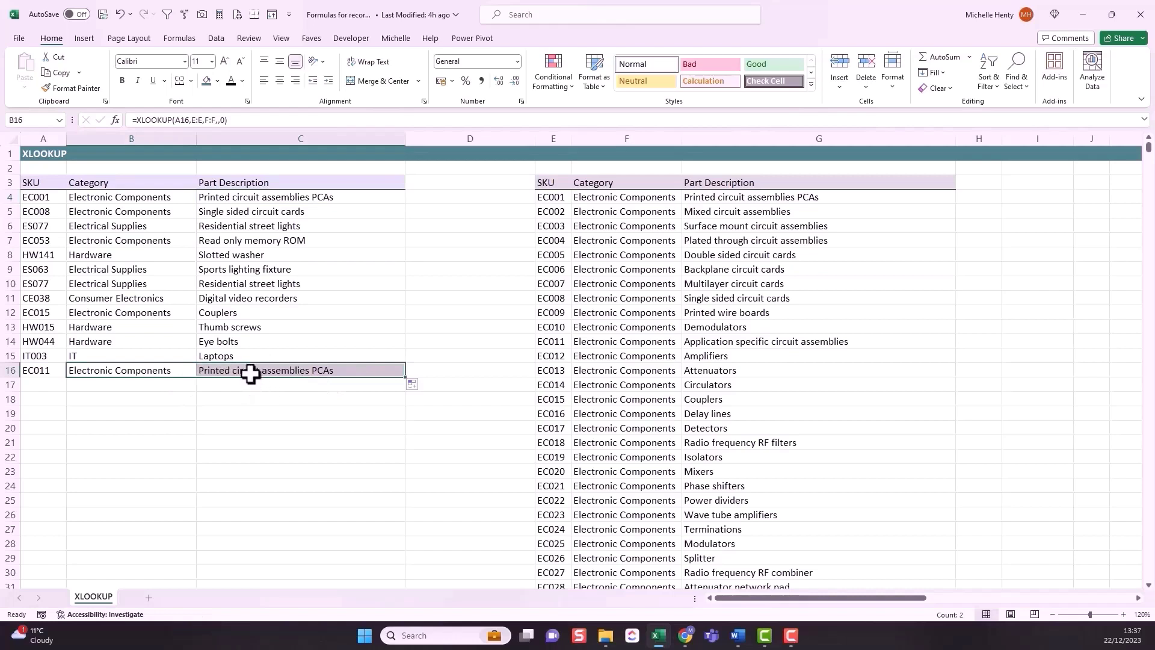
{"action": "left_click", "coordinate": [250, 373]}
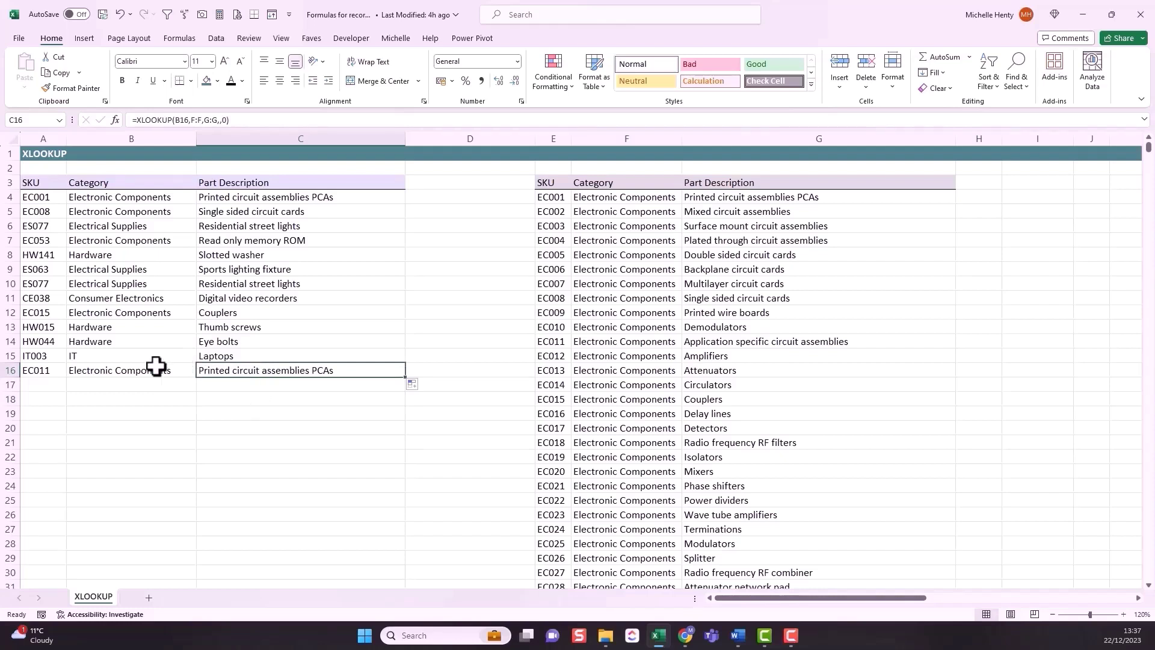
{"action": "left_click", "coordinate": [124, 373]}
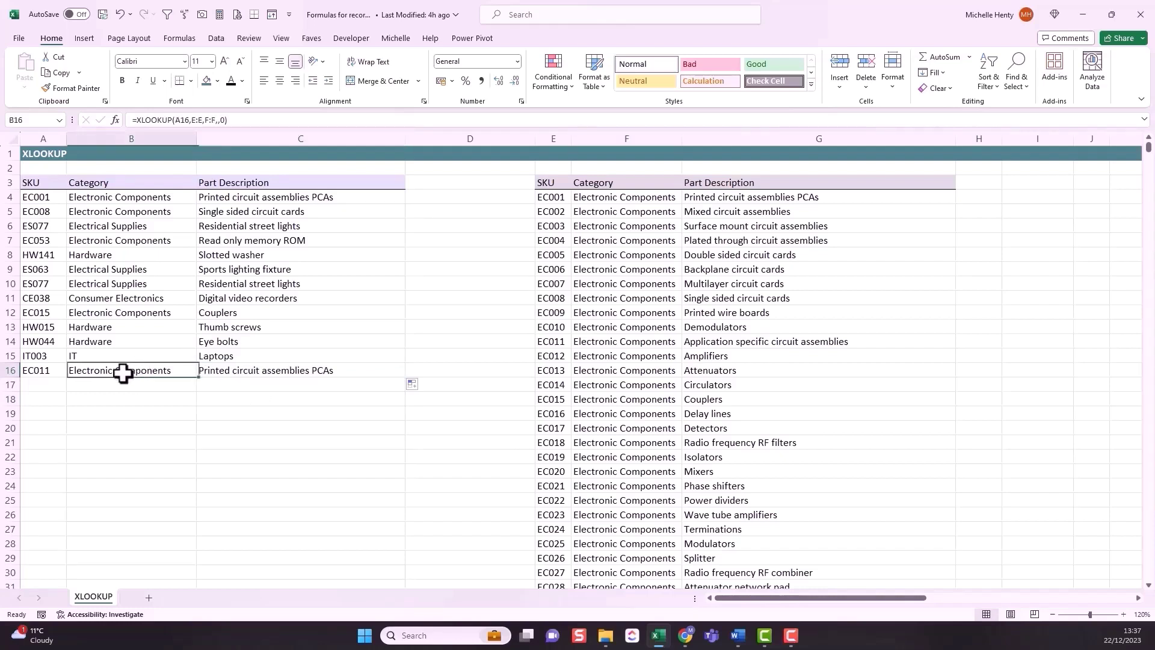
{"action": "left_click", "coordinate": [231, 373]}
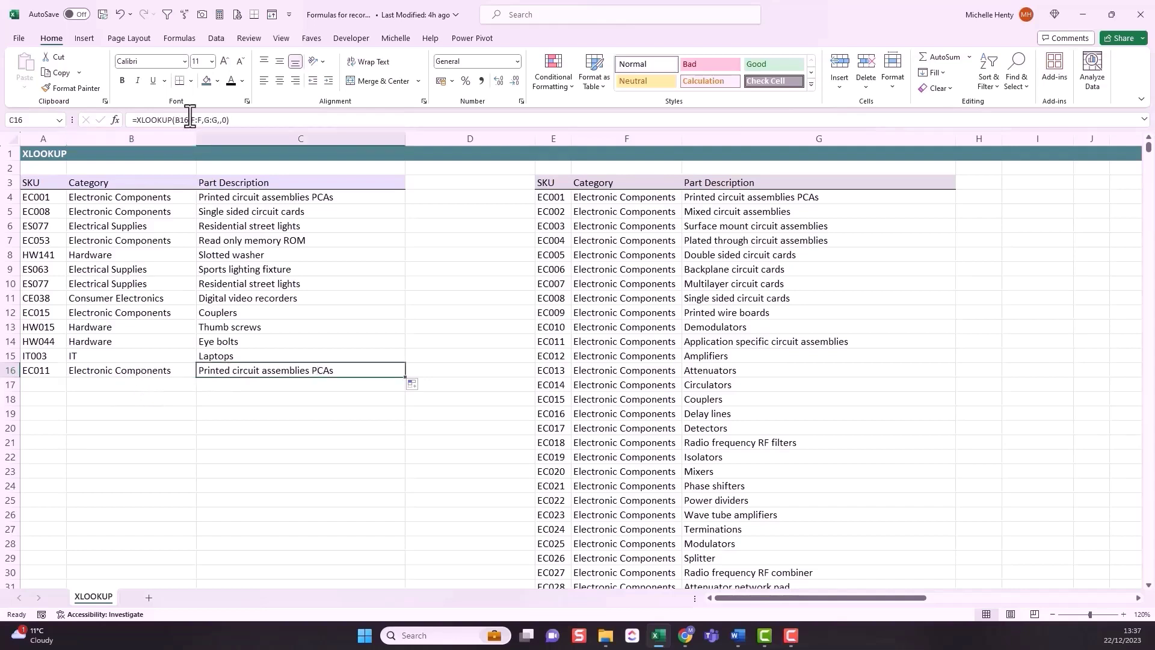
{"action": "left_click", "coordinate": [189, 120]}
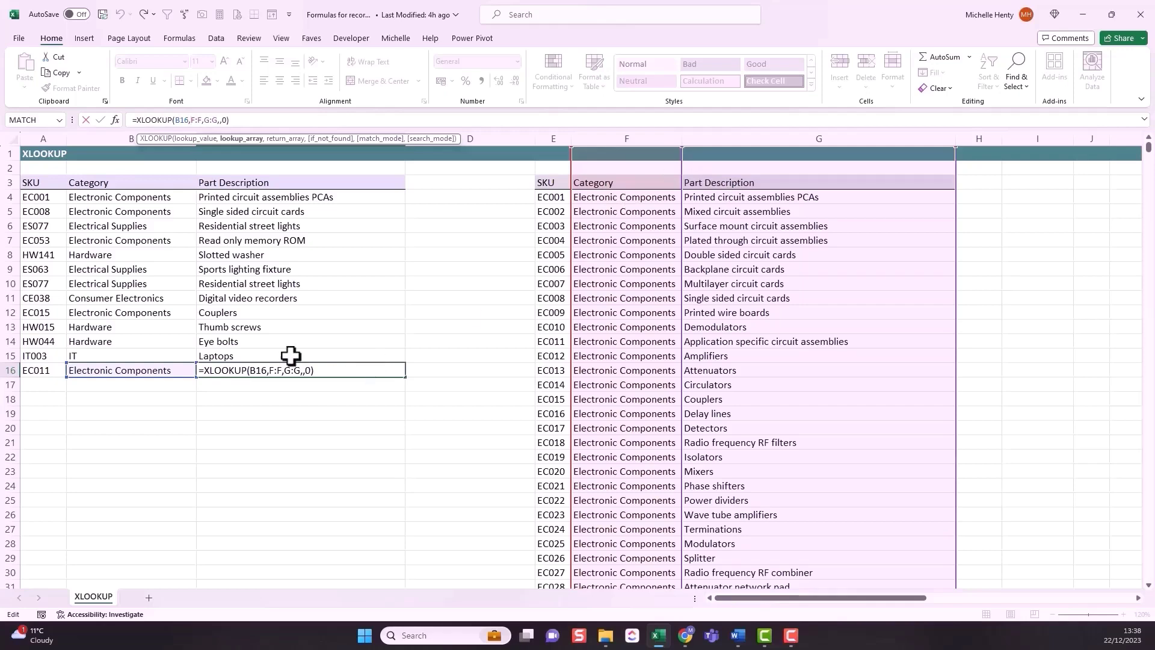
{"action": "key", "text": "ctrl+Return"}
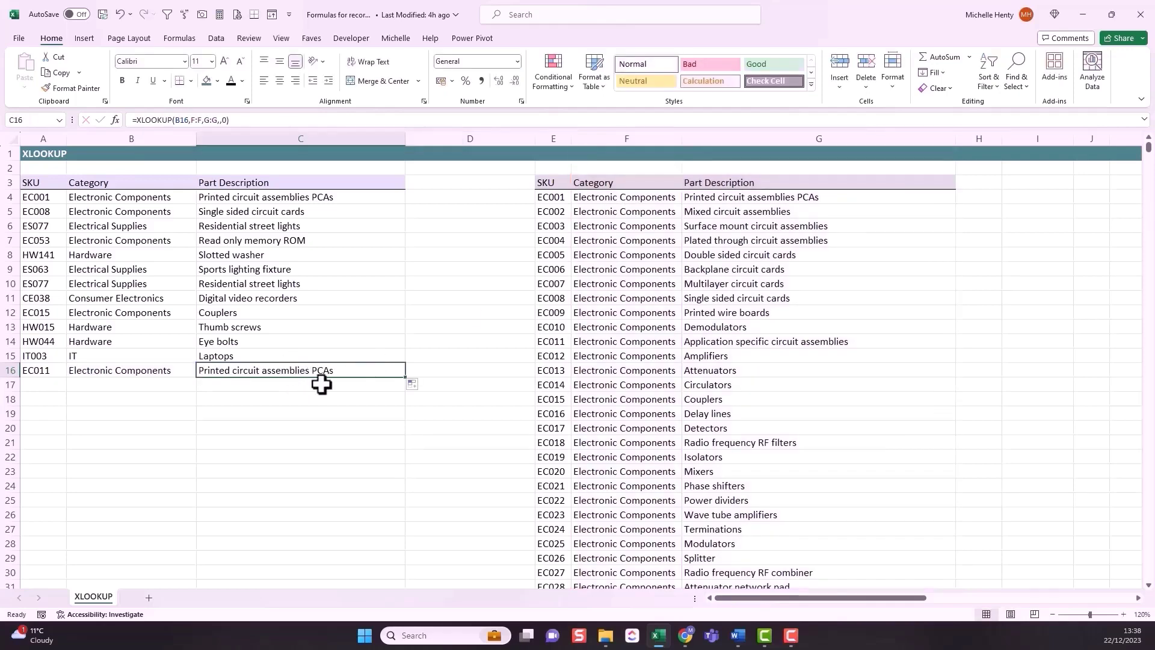
Clear the Part Descriptions in C4:C16, and fill B4's XLOOKUP across into C4 and down to C7.
{"action": "key", "text": "F2"}
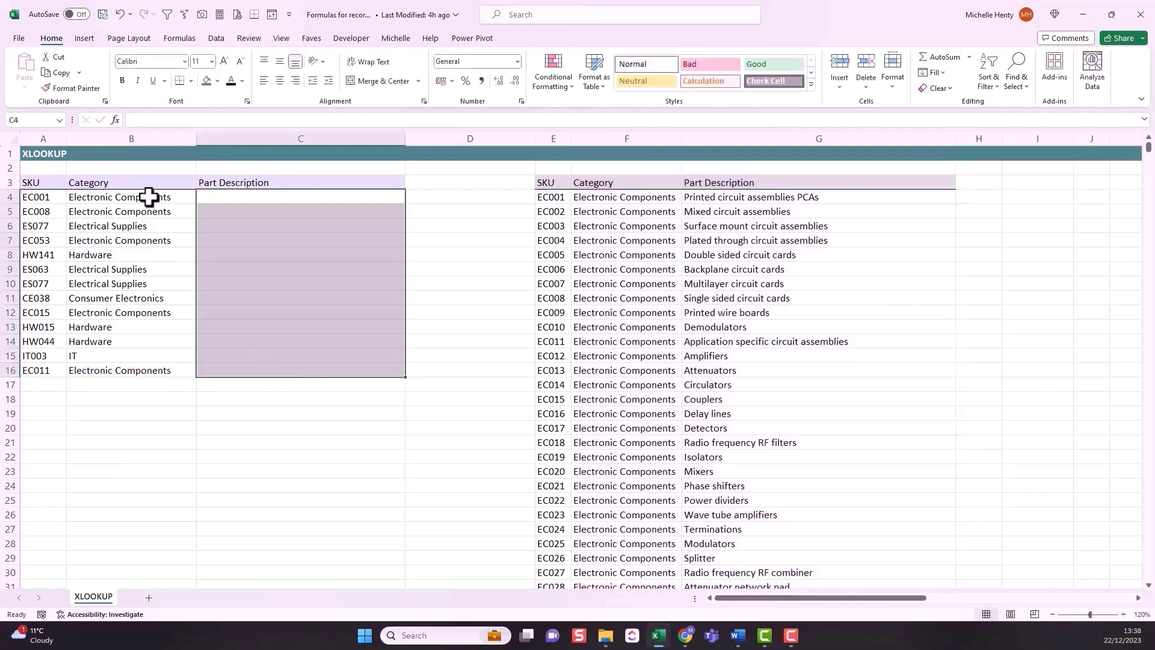
{"action": "left_click", "coordinate": [148, 196]}
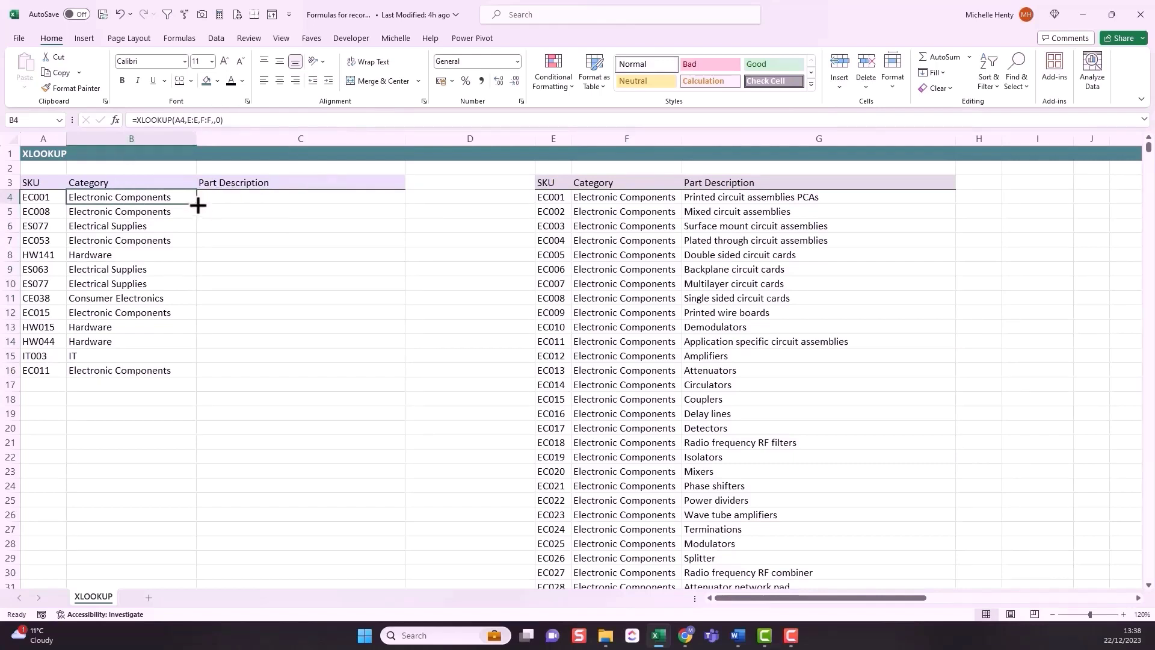
{"action": "left_click_drag", "start_coordinate": [198, 205], "coordinate": [317, 210]}
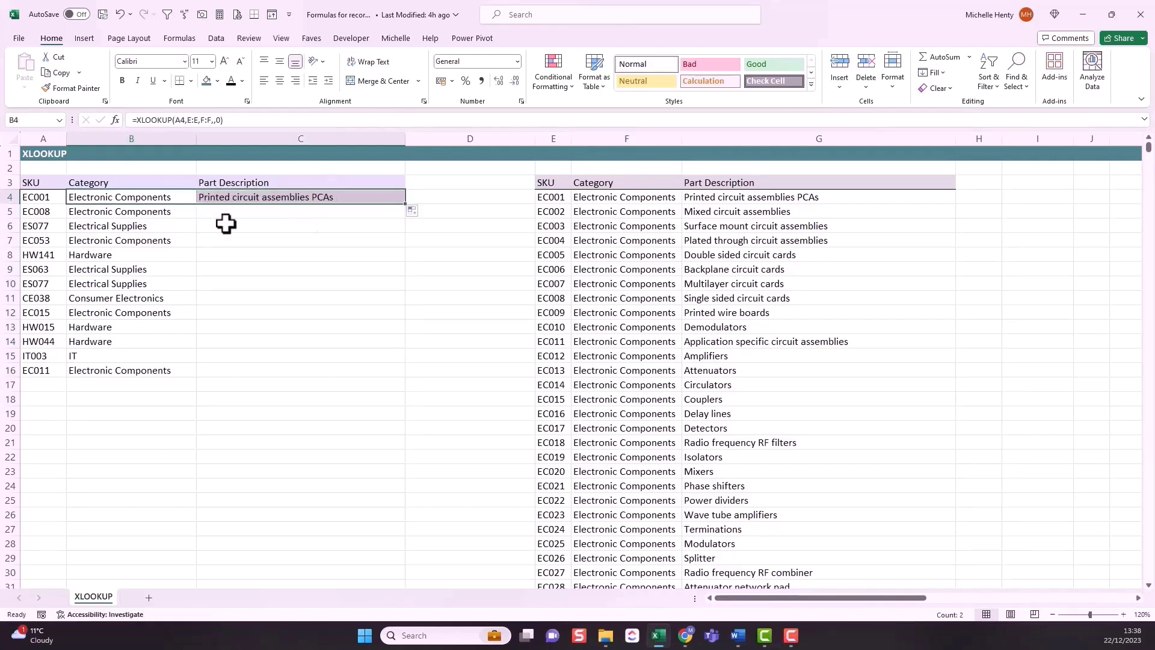
{"action": "left_click", "coordinate": [229, 201]}
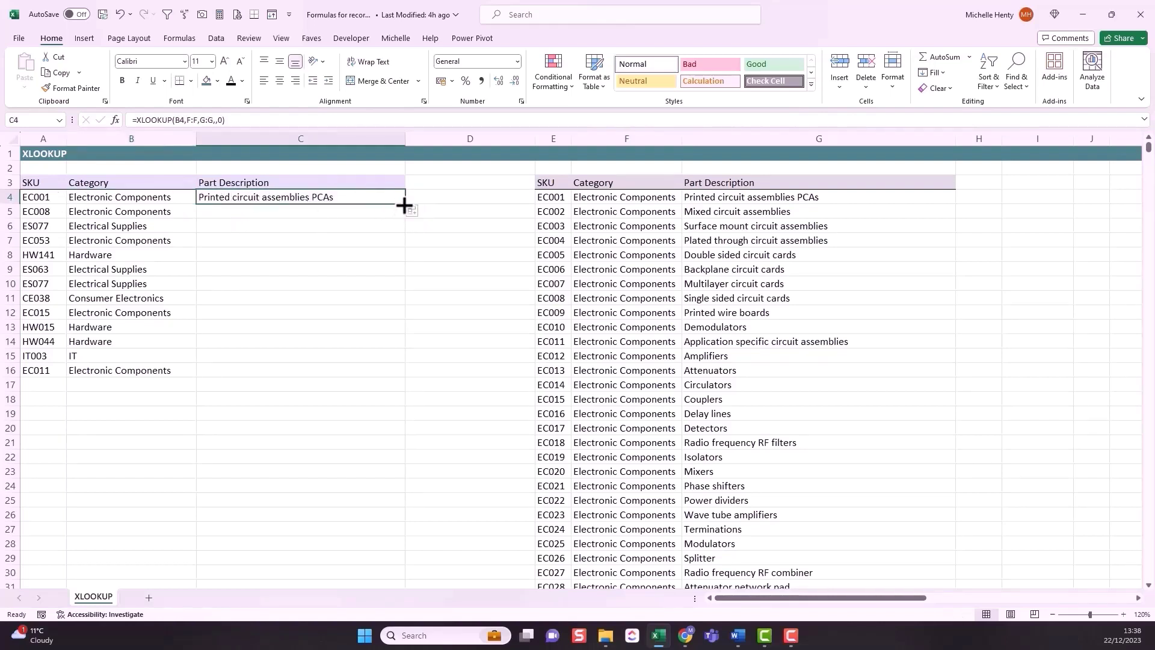
{"action": "left_click_drag", "start_coordinate": [404, 206], "coordinate": [402, 248]}
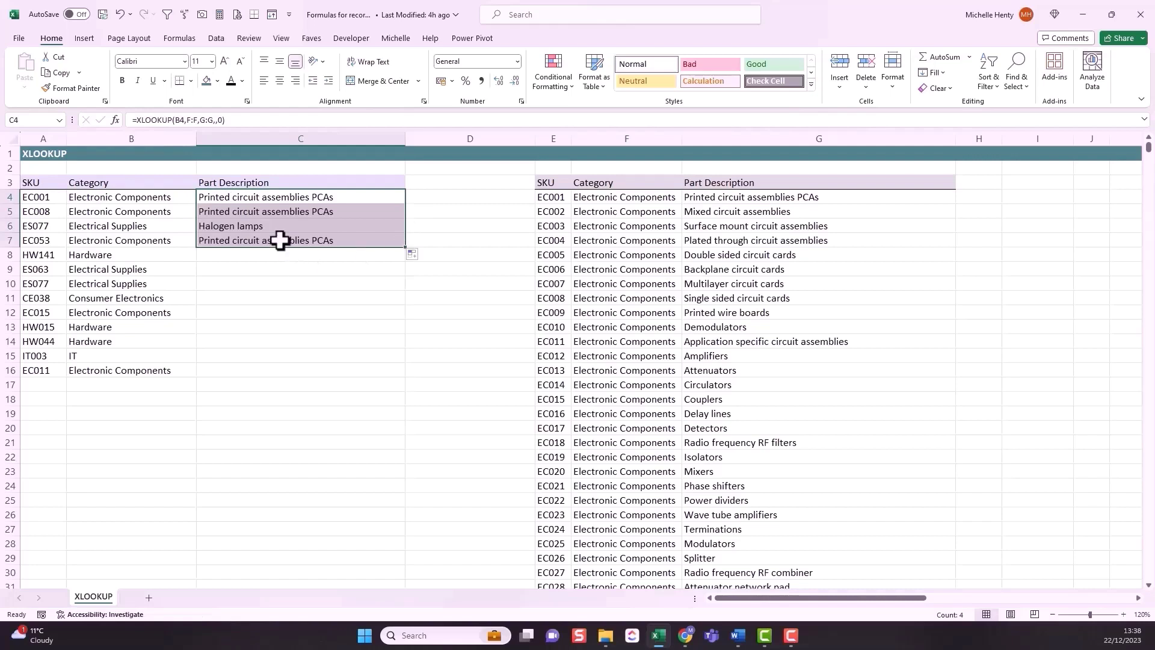
Inspect the references of the filled formulas in C4 and C7, and clear C4:C7.
{"action": "left_click", "coordinate": [176, 119]}
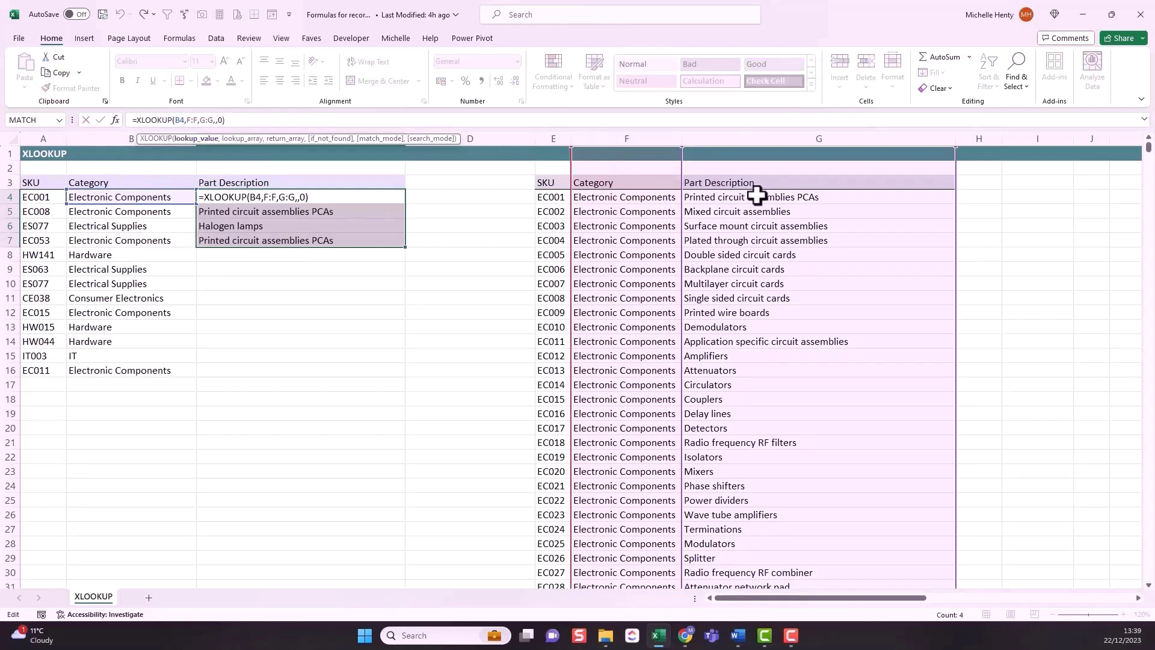
{"action": "key", "text": "Escape"}
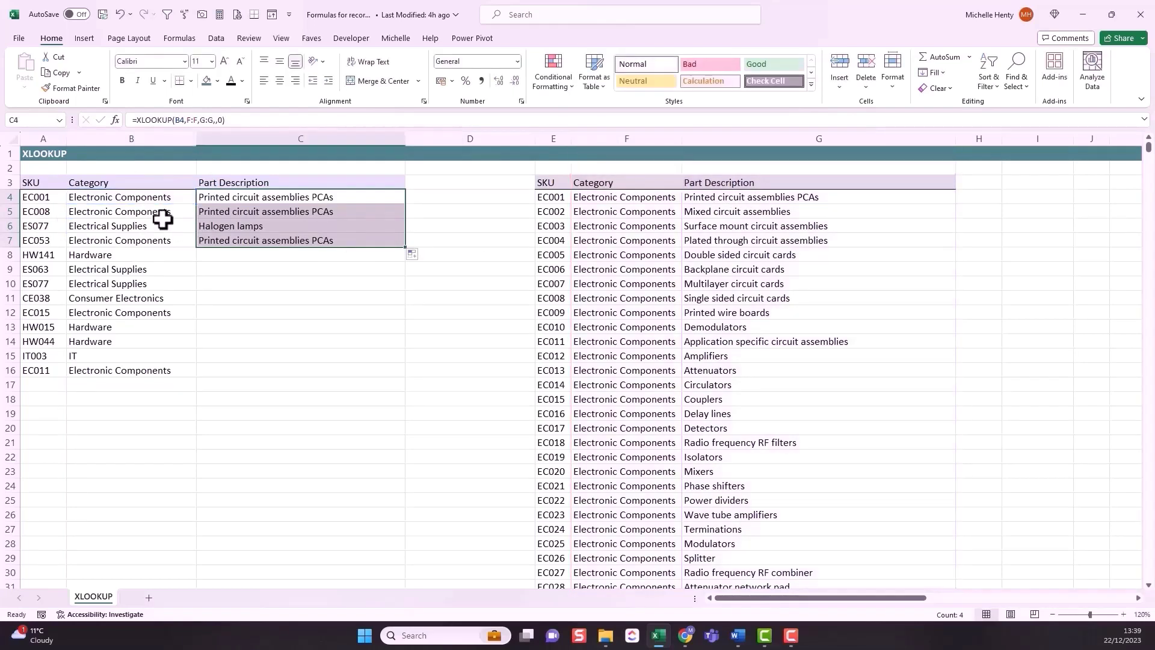
{"action": "left_click", "coordinate": [260, 242]}
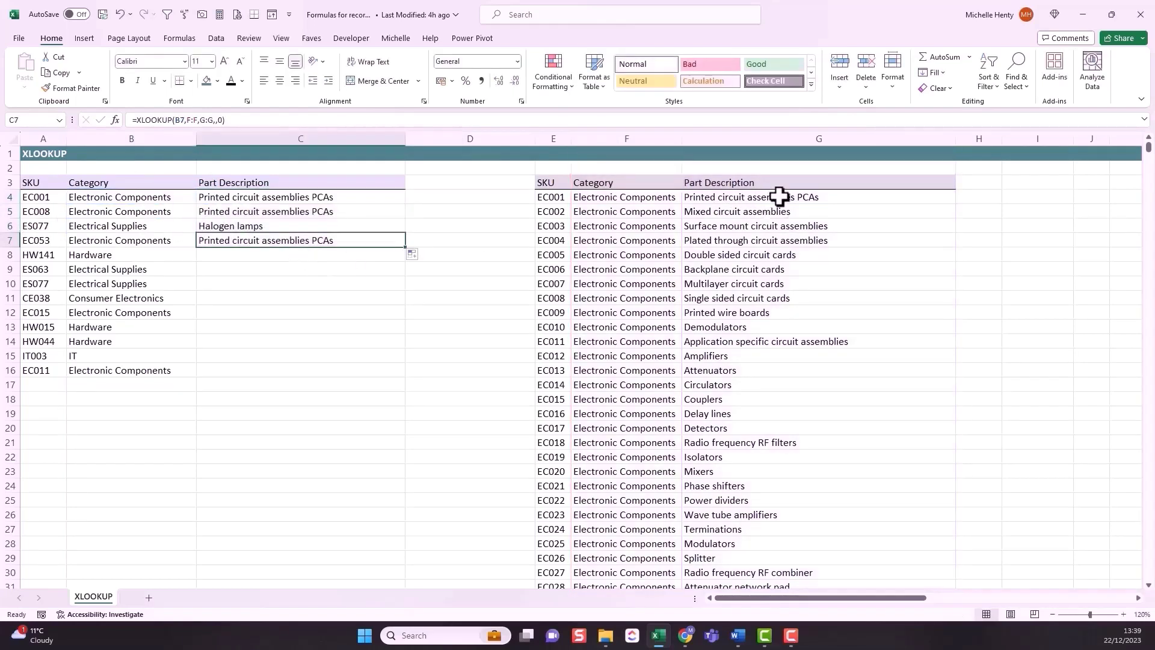
{"action": "left_click_drag", "start_coordinate": [248, 197], "coordinate": [248, 236]}
{"action": "key", "text": "Delete"}
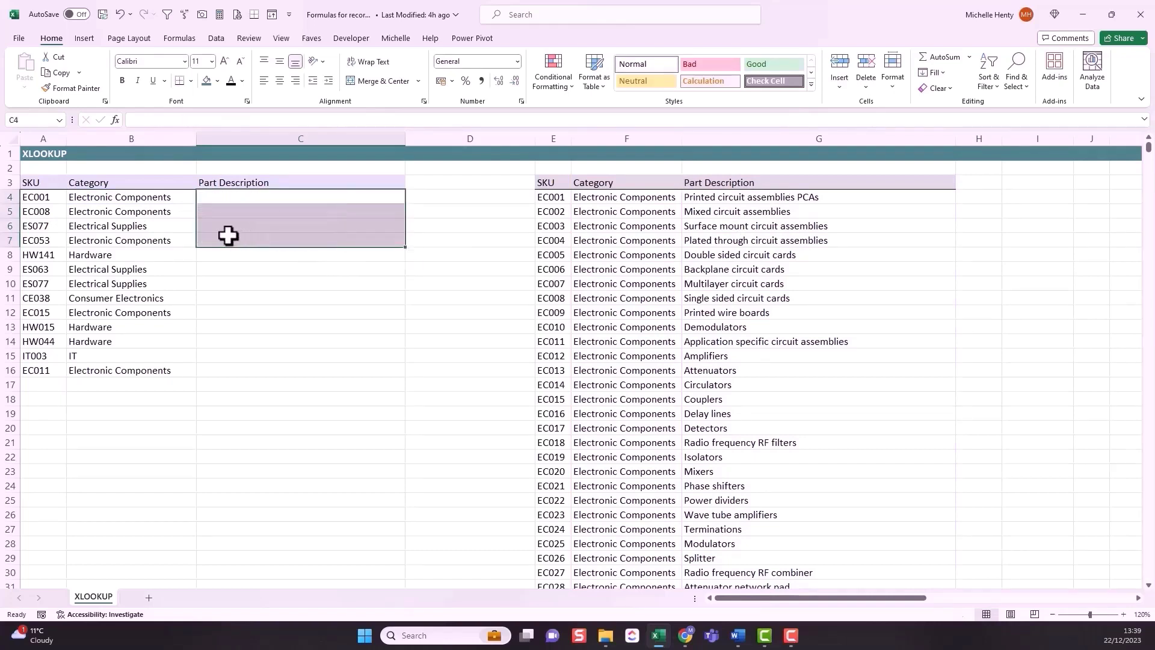
Lock the lookup value's column and the lookup array in B4's XLOOKUP, giving =XLOOKUP($A4,$E:$E,F:F,,0).
{"action": "left_click", "coordinate": [151, 198]}
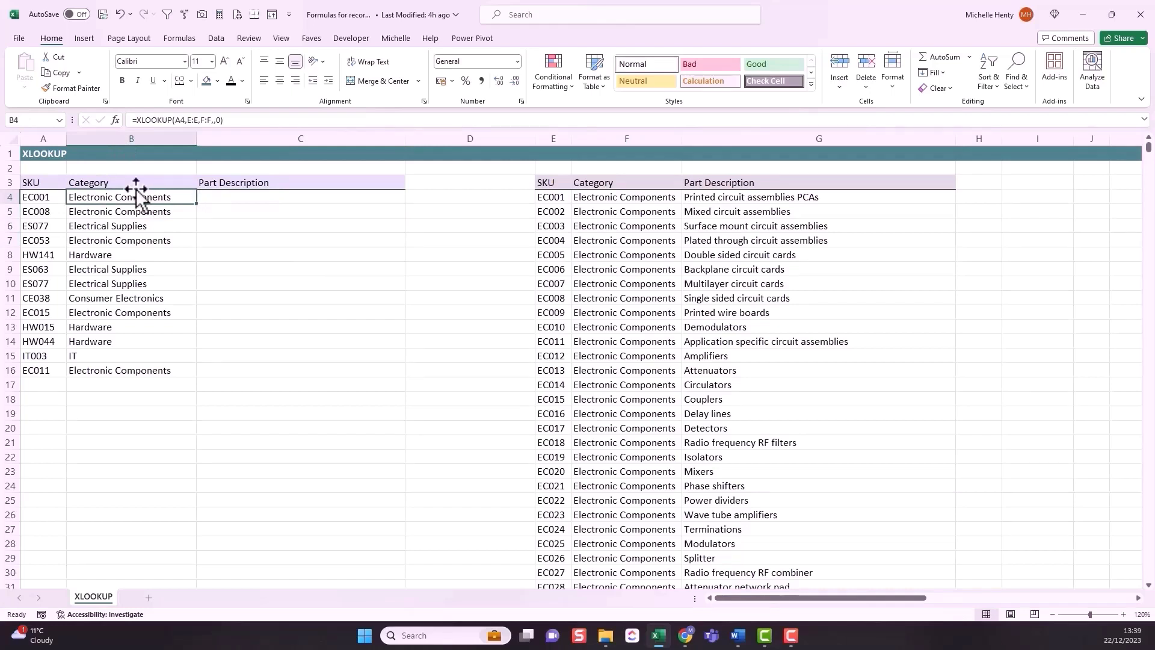
{"action": "left_click", "coordinate": [178, 121]}
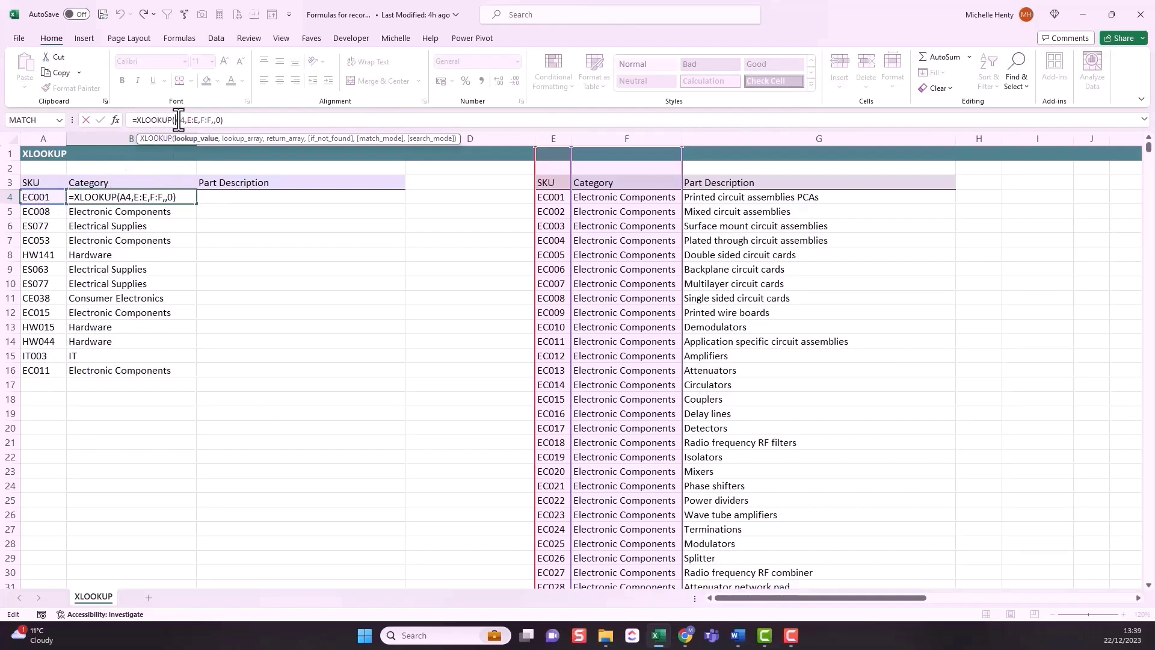
{"action": "left_click", "coordinate": [187, 17]}
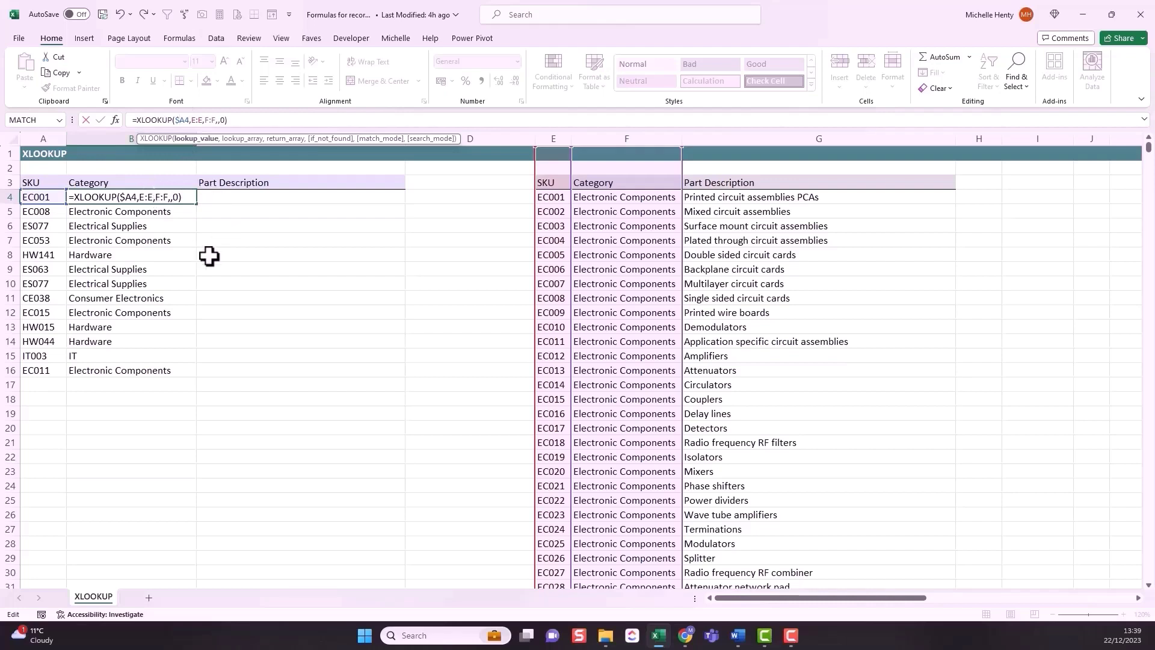
{"action": "double_click", "coordinate": [195, 119]}
{"action": "key", "text": "F4"}
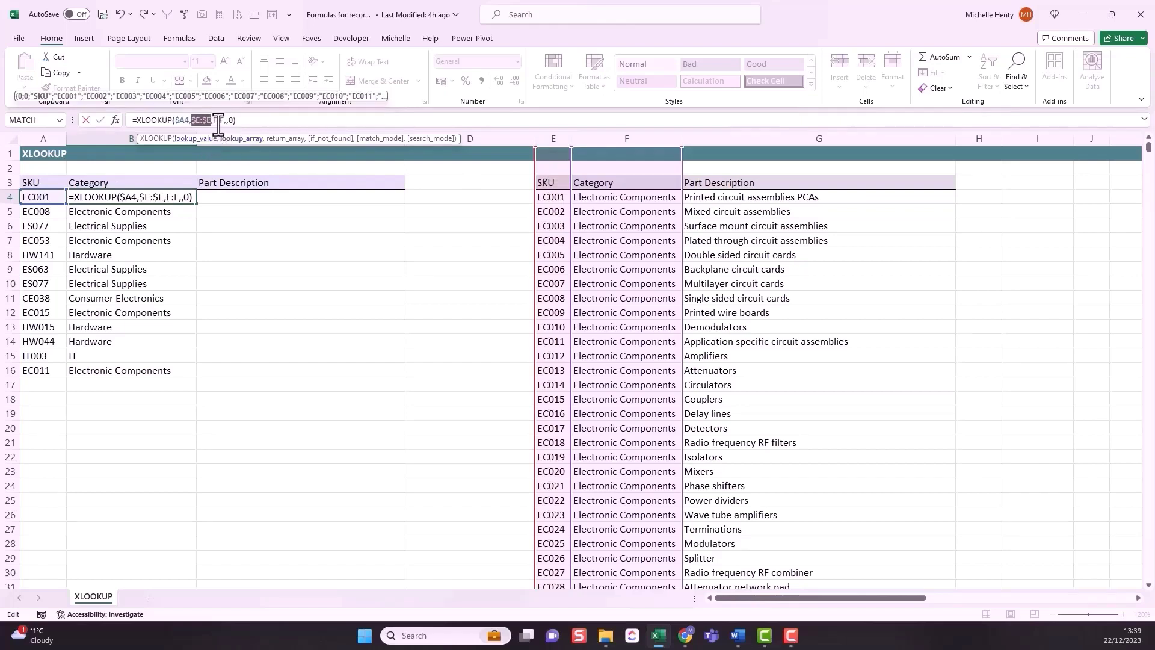
{"action": "left_click", "coordinate": [217, 120]}
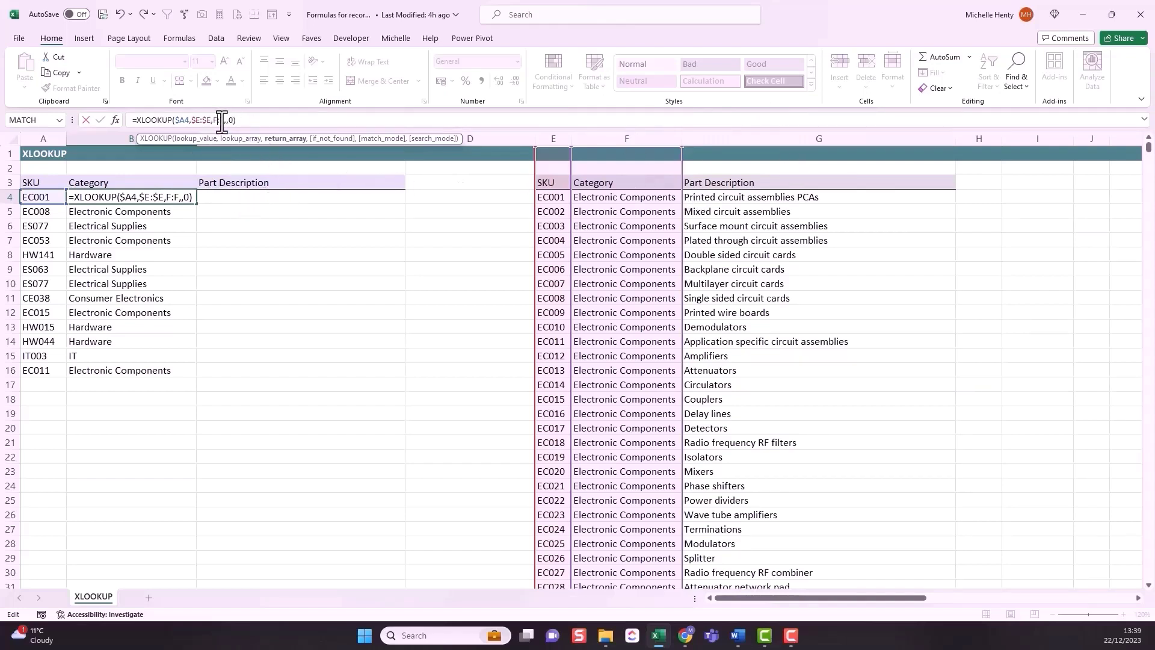
{"action": "left_click", "coordinate": [250, 121]}
{"action": "key", "text": "Return"}
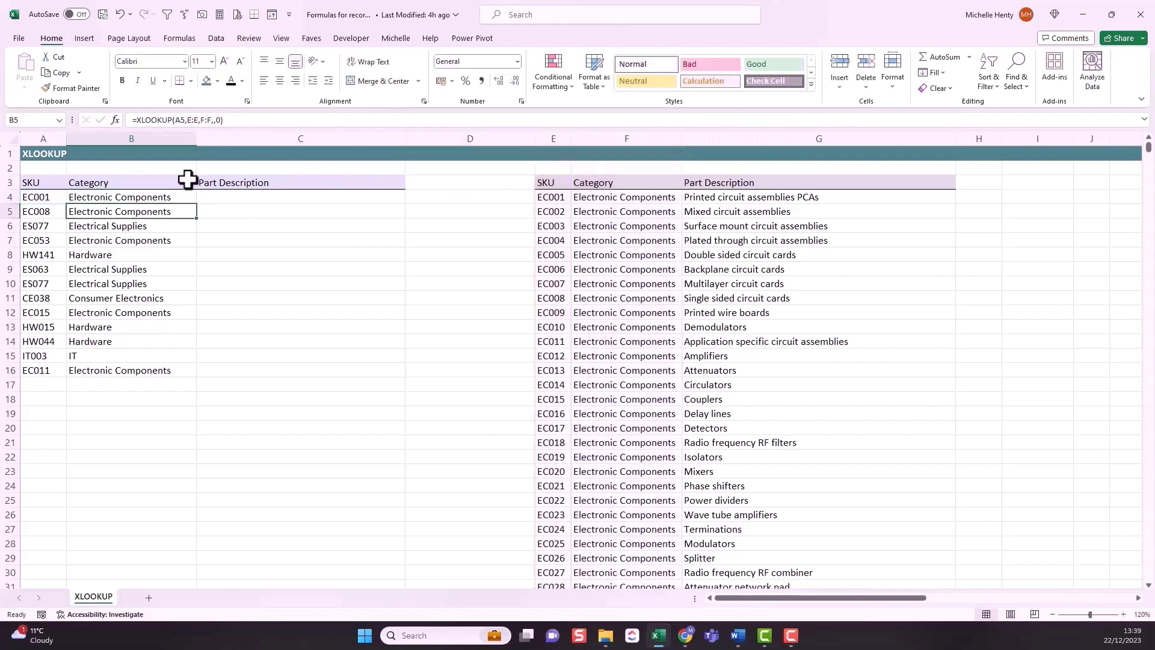
Fill B4's XLOOKUP down to B16, and fill the Category formulas across into the Part Description cells C4:C16.
{"action": "left_click", "coordinate": [174, 200]}
{"action": "left_click_drag", "start_coordinate": [197, 204], "coordinate": [202, 380]}
{"action": "left_click_drag", "start_coordinate": [199, 379], "coordinate": [330, 380]}
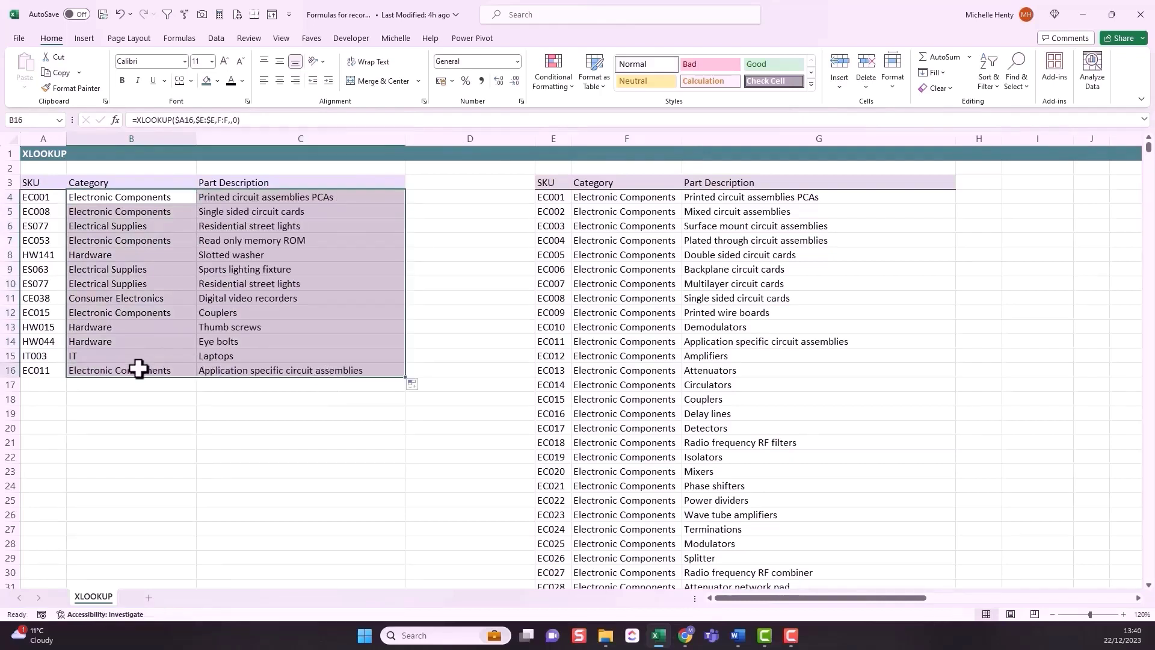
Check the references in the filled Category and Part Description formulas, including B16, C4, C15 and C16.
{"action": "left_click", "coordinate": [139, 369]}
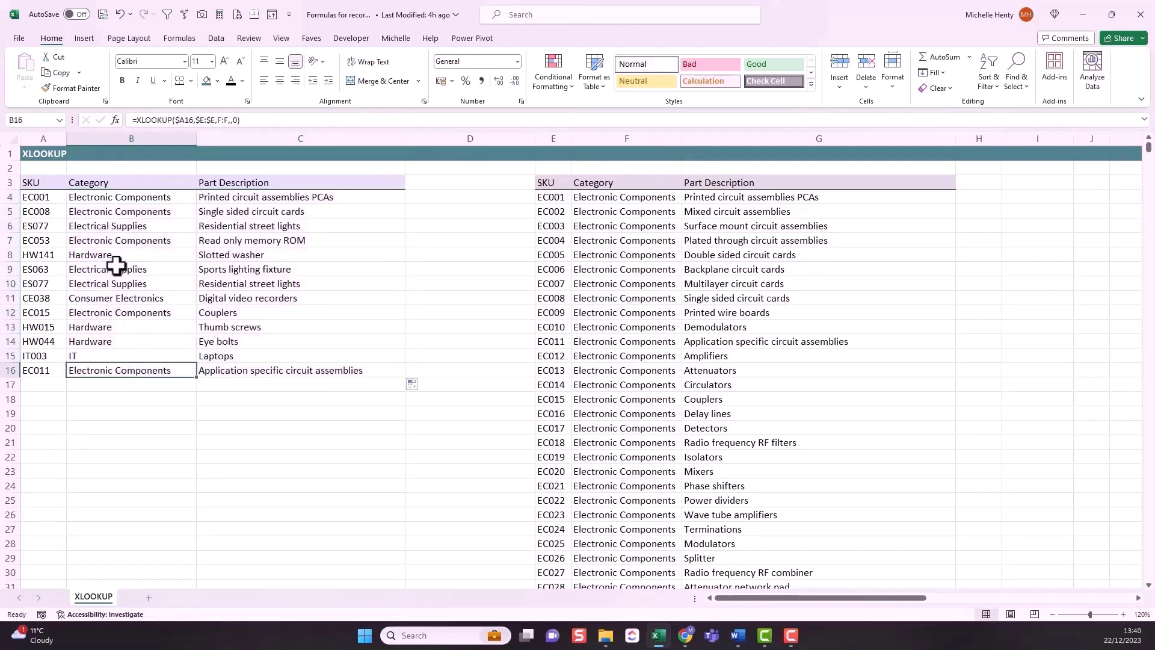
{"action": "left_click_drag", "start_coordinate": [114, 216], "coordinate": [129, 361]}
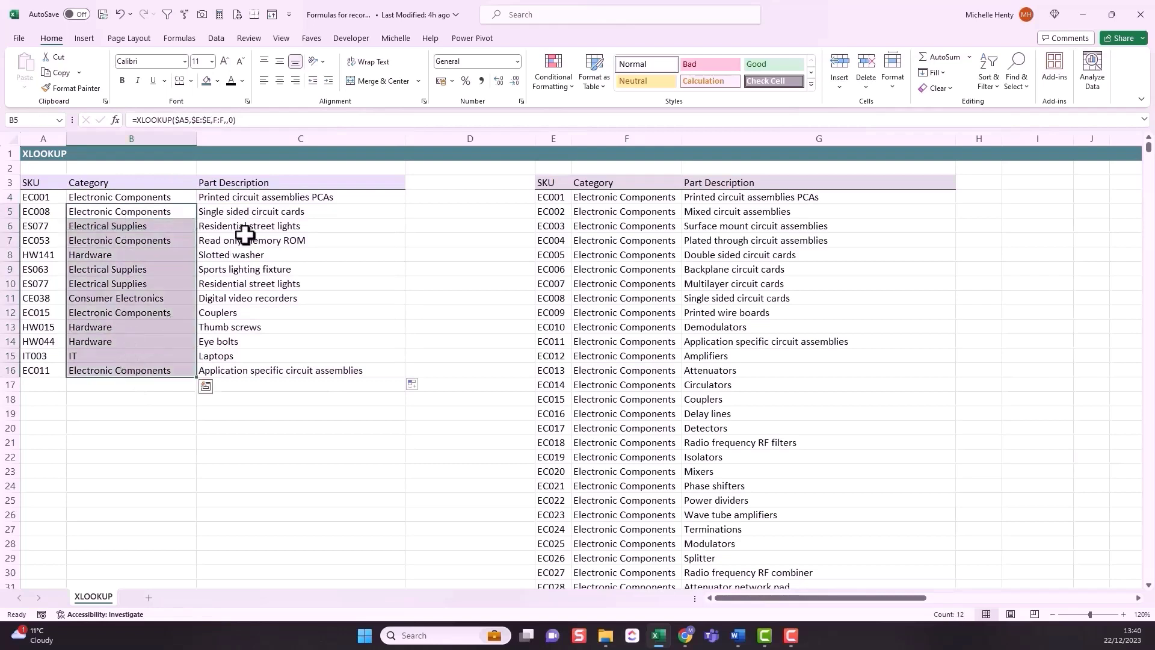
{"action": "left_click", "coordinate": [261, 195]}
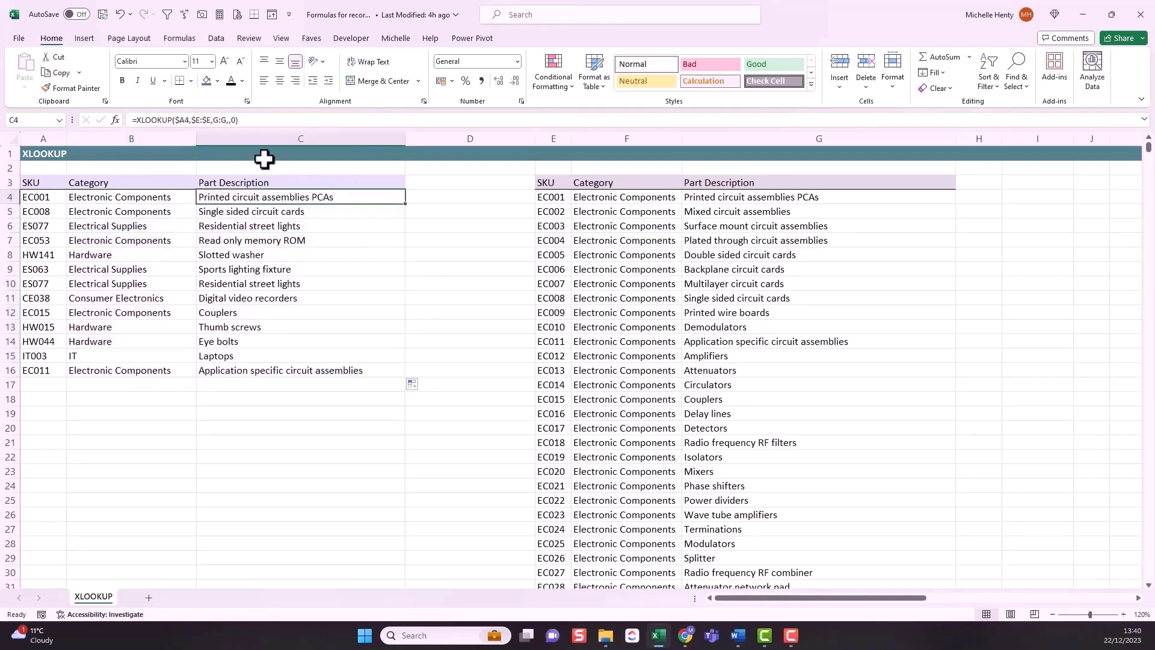
{"action": "left_click", "coordinate": [313, 314]}
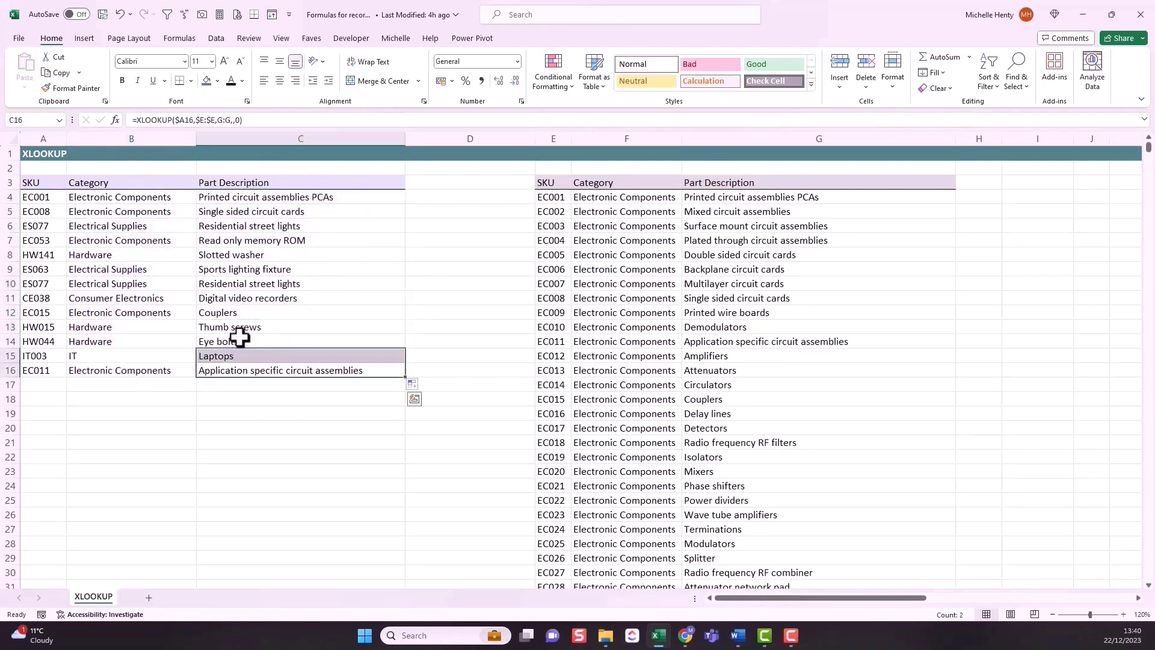
{"action": "left_click", "coordinate": [251, 355]}
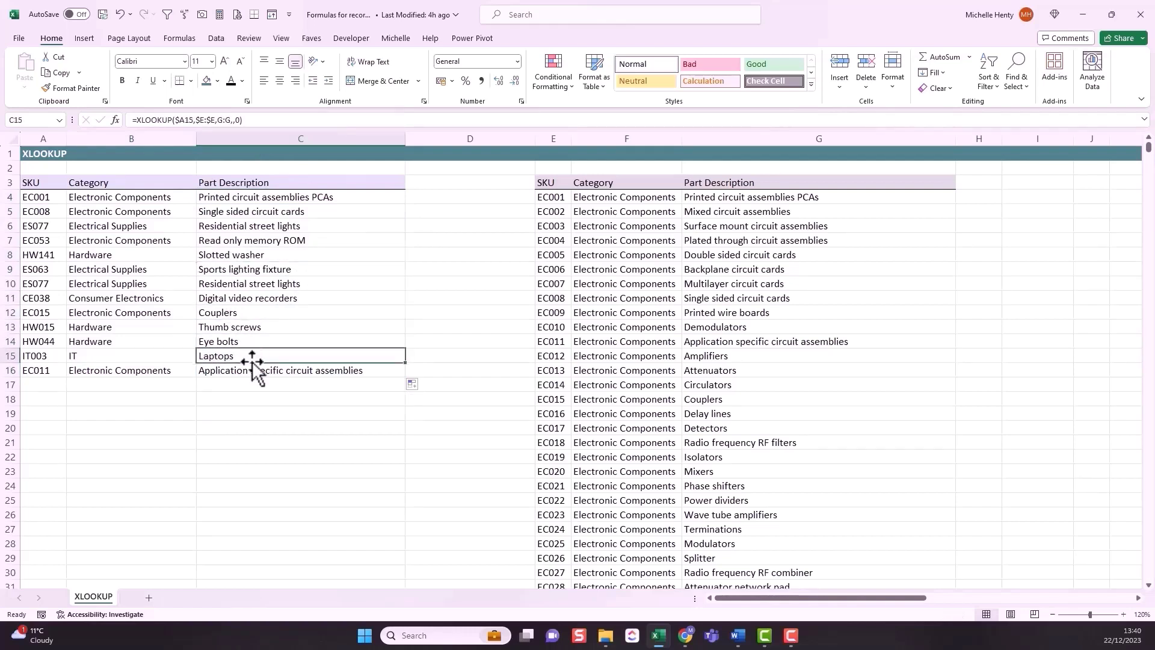
{"action": "left_click", "coordinate": [250, 371]}
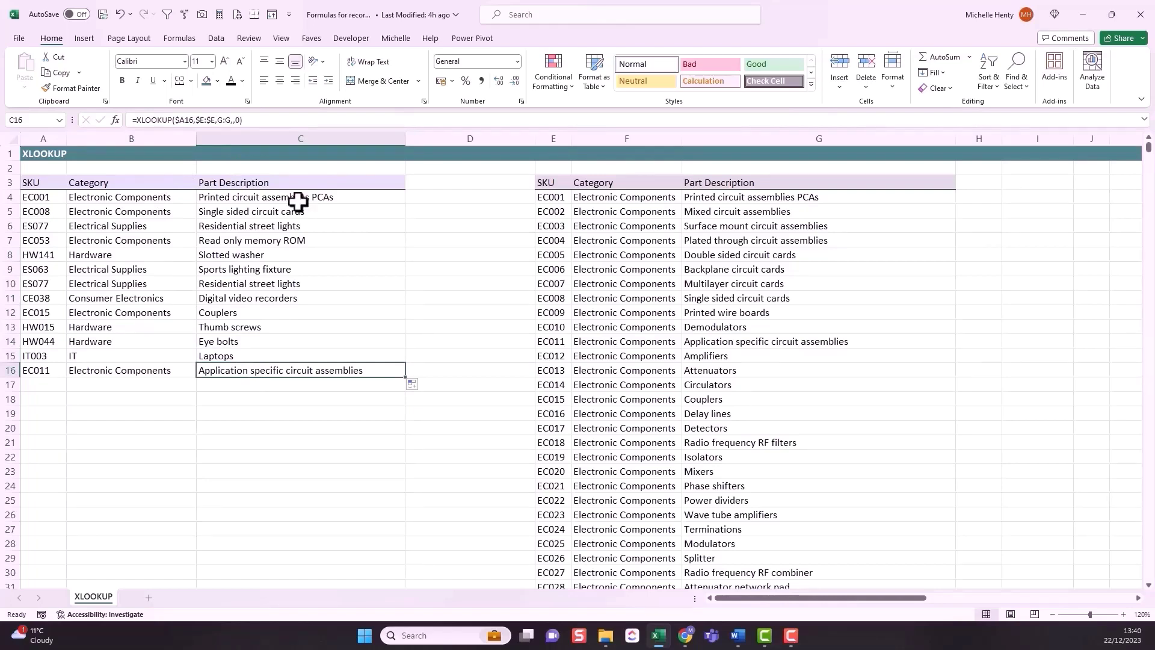
Clear the Part Description formulas in C4:C16 and the Category formulas in B4:B16.
{"action": "left_click_drag", "start_coordinate": [297, 202], "coordinate": [297, 373]}
{"action": "key", "text": "Delete"}
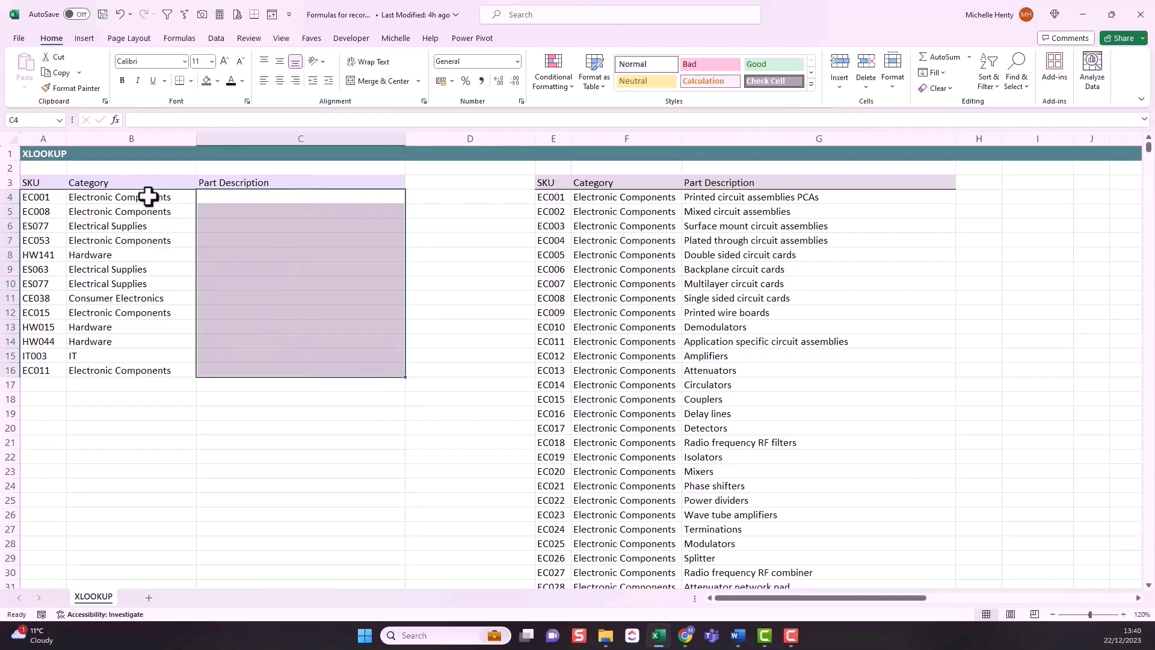
{"action": "left_click_drag", "start_coordinate": [148, 196], "coordinate": [147, 368]}
{"action": "key", "text": "Delete"}
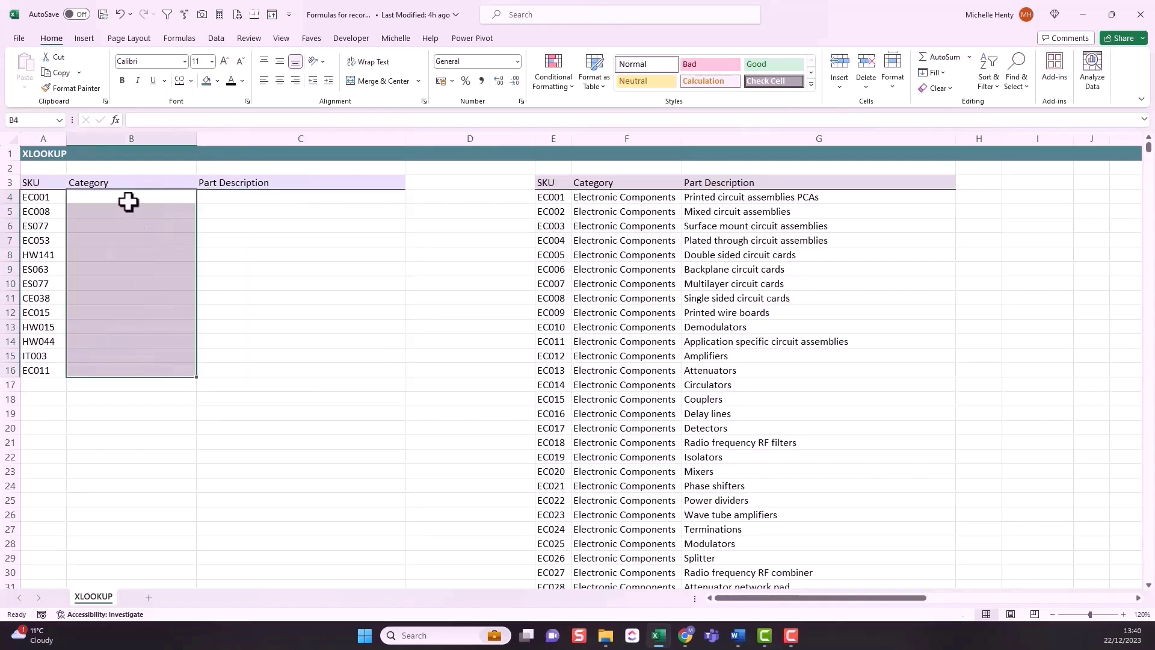
Start an XLOOKUP in B4 with A4 as the lookup value and column E:E as the lookup array.
{"action": "left_click", "coordinate": [126, 200]}
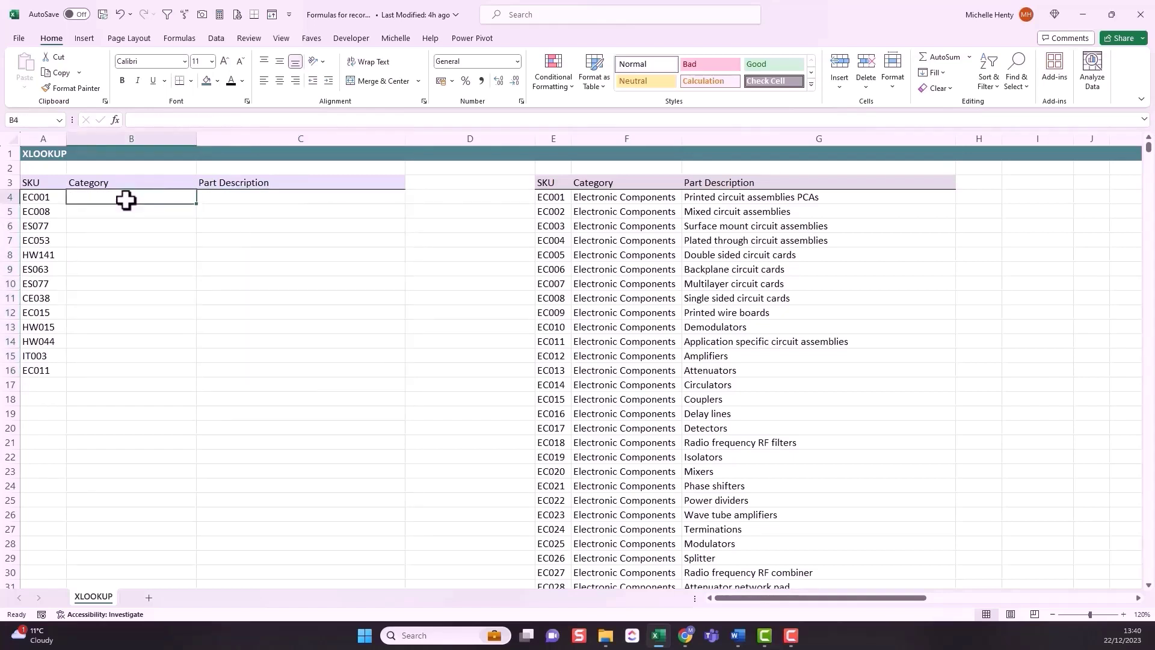
{"action": "type", "text": "="}
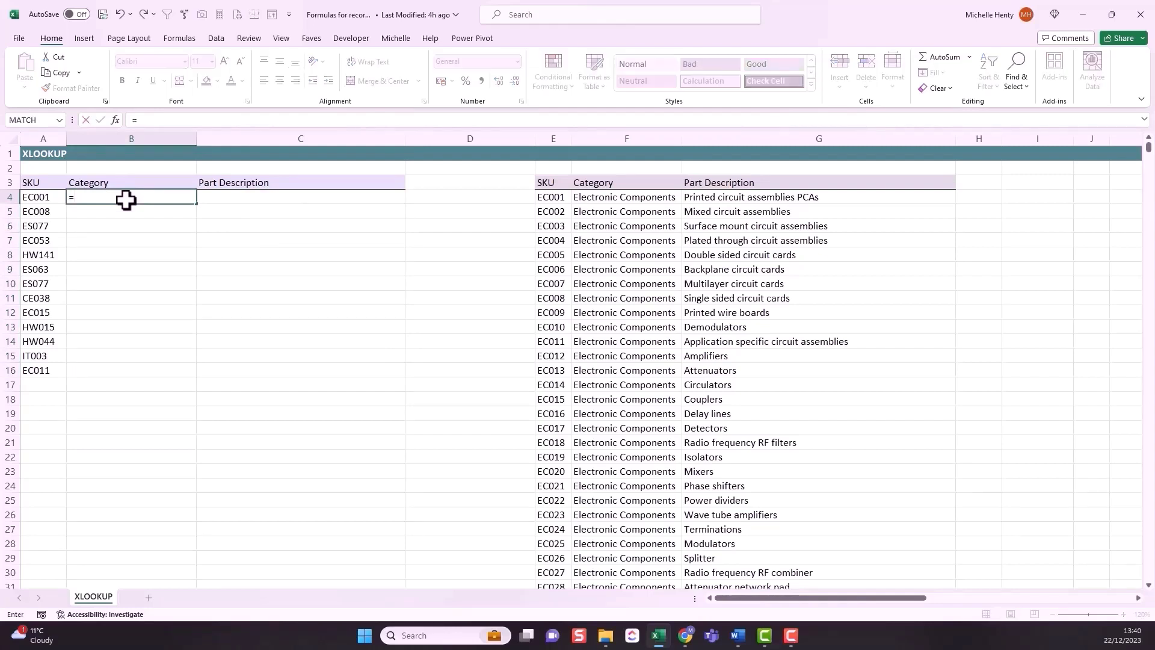
{"action": "type", "text": "xl"}
{"action": "double_click", "coordinate": [104, 212]}
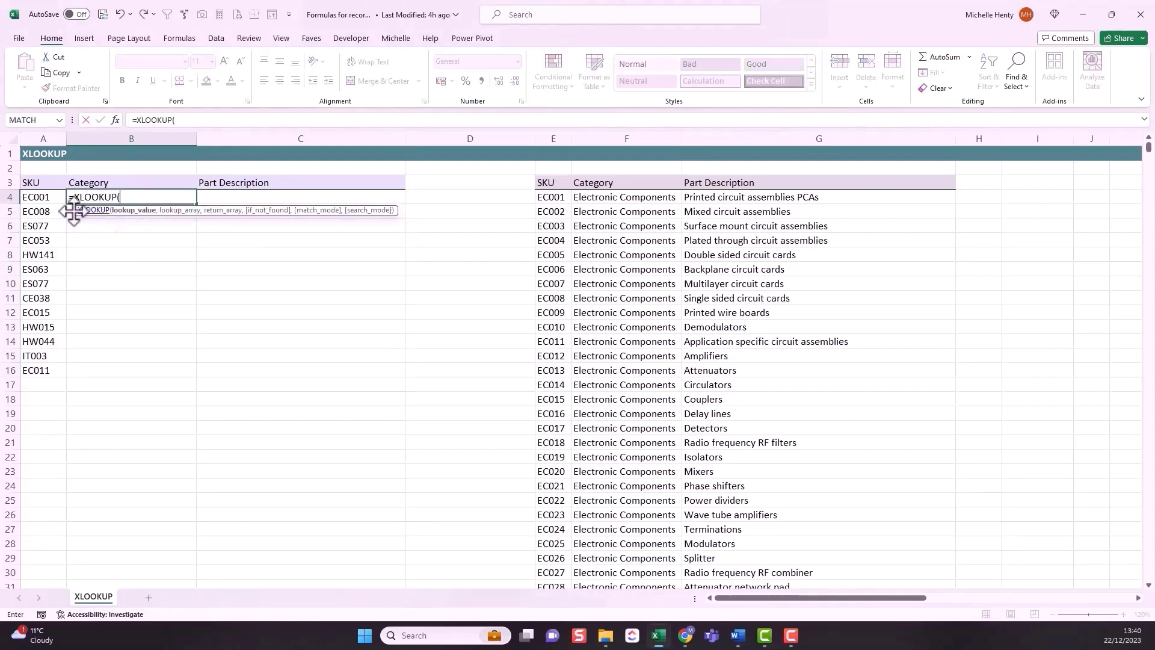
{"action": "left_click", "coordinate": [35, 198]}
{"action": "type", "text": ","}
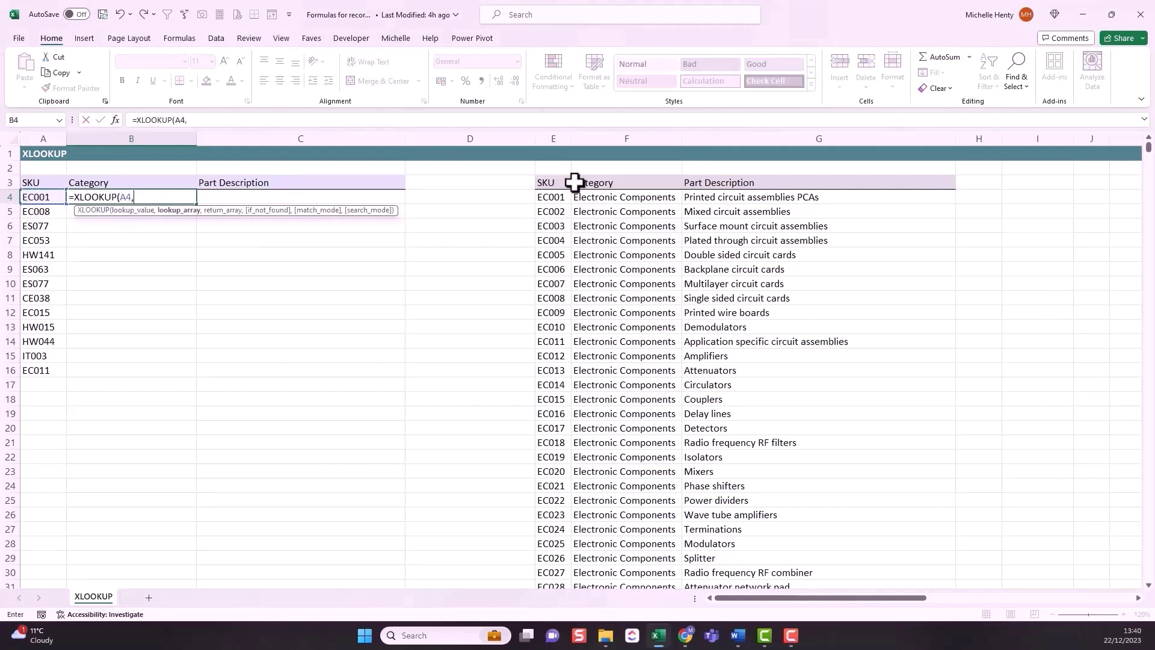
{"action": "left_click", "coordinate": [554, 140]}
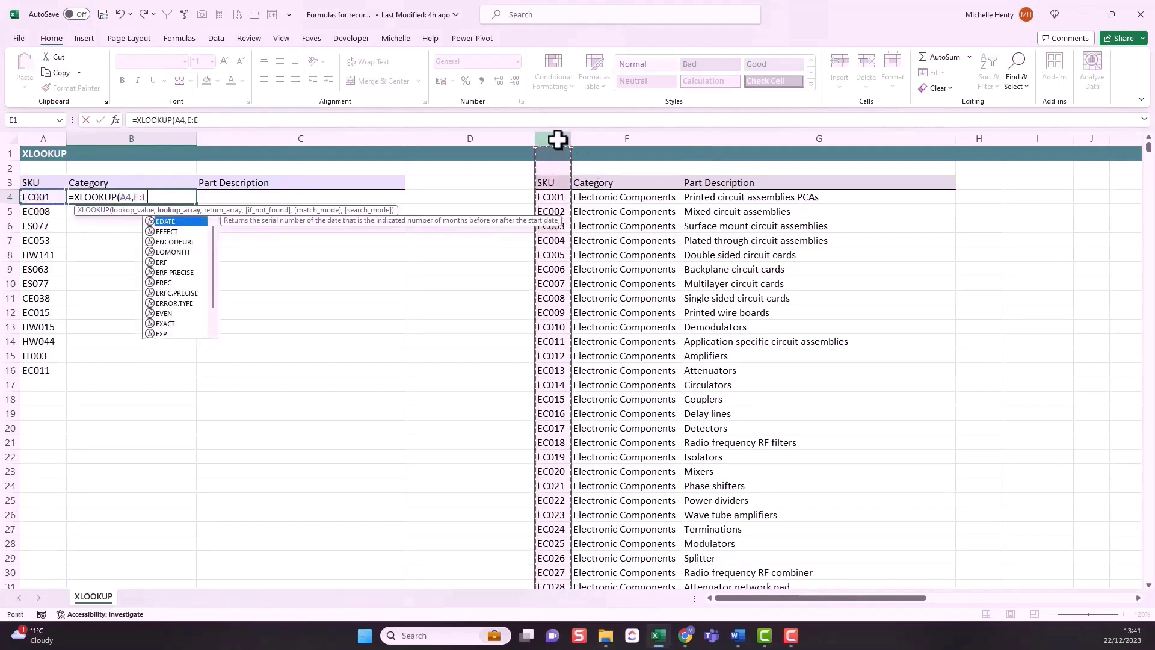
{"action": "type", "text": ","}
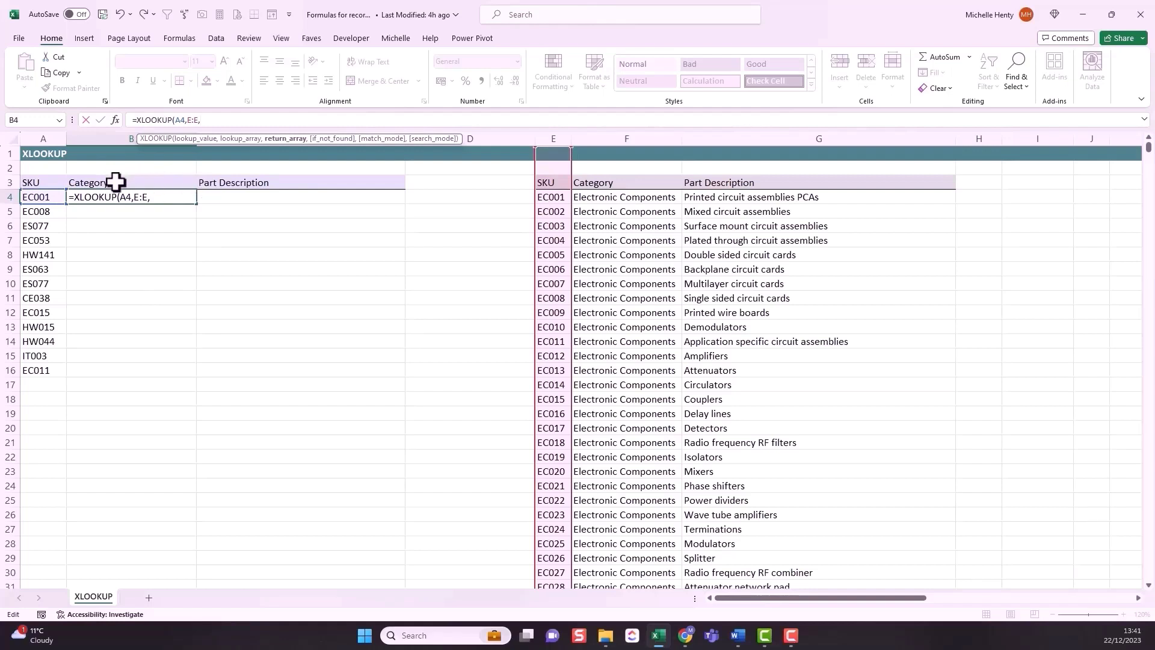
Complete B4's formula with return array F:G and exact match, giving =XLOOKUP(A4,E:E,F:G,,0).
{"action": "left_click", "coordinate": [693, 139]}
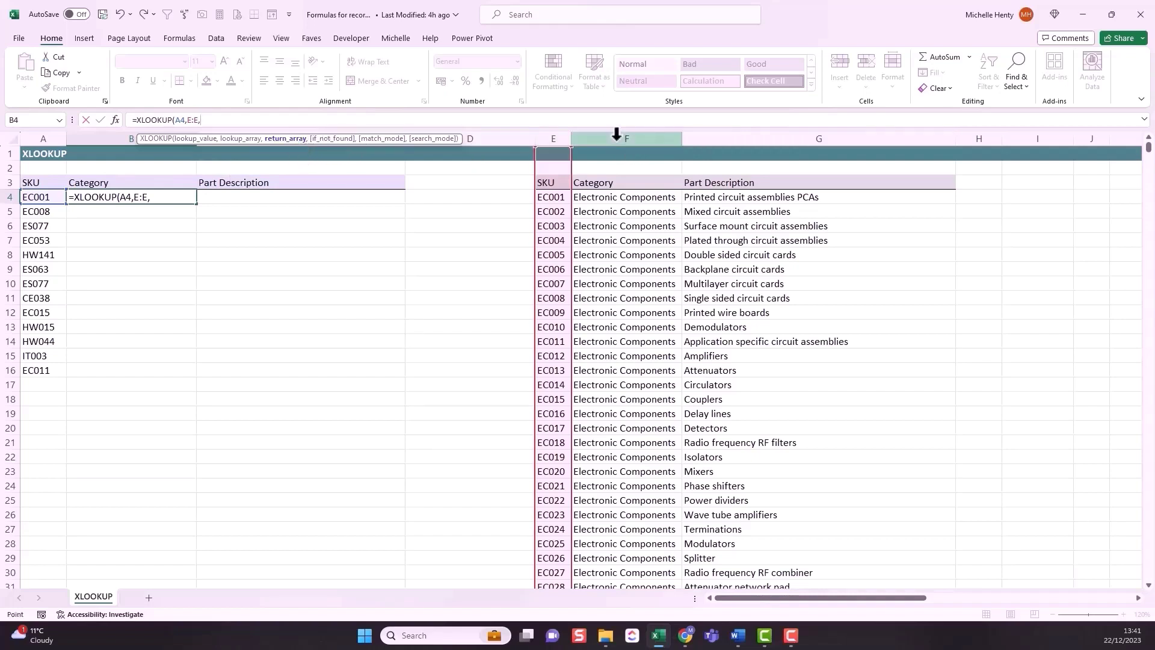
{"action": "left_click_drag", "start_coordinate": [616, 134], "coordinate": [761, 136]}
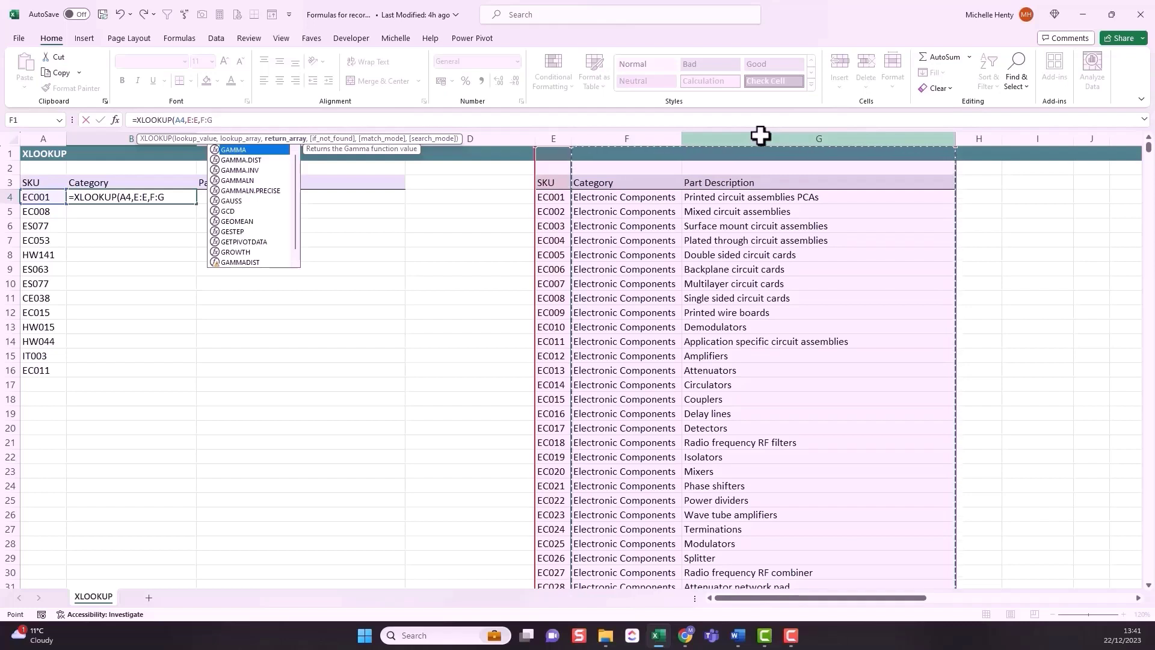
{"action": "type", "text": ",,"}
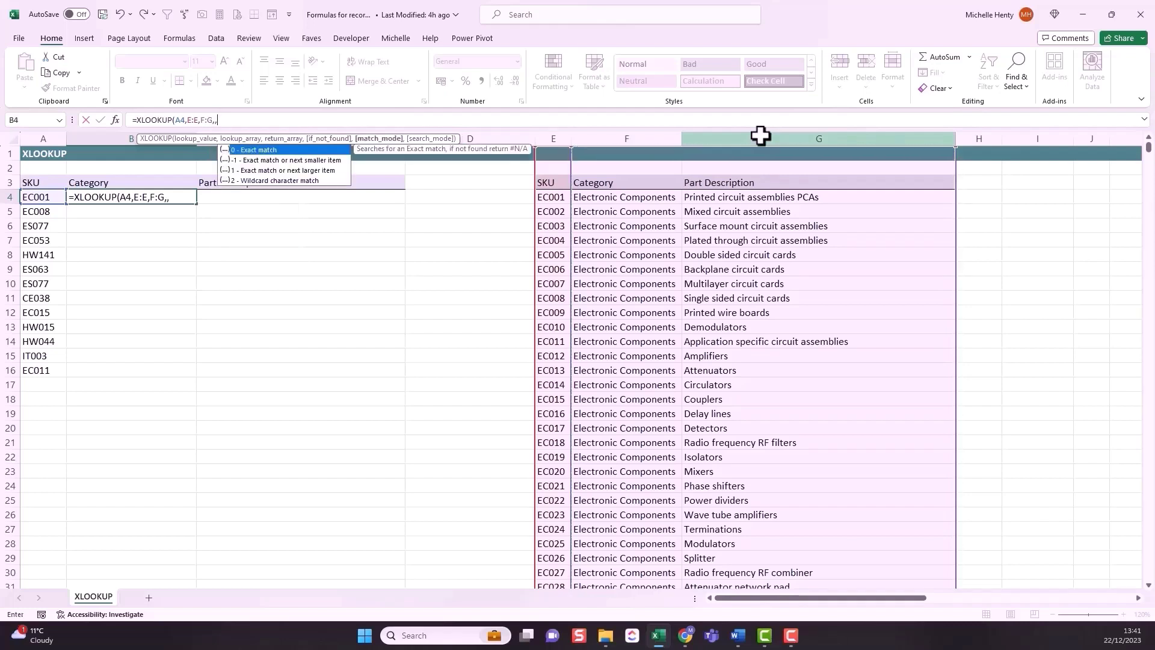
{"action": "type", "text": "0)"}
{"action": "key", "text": "Return"}
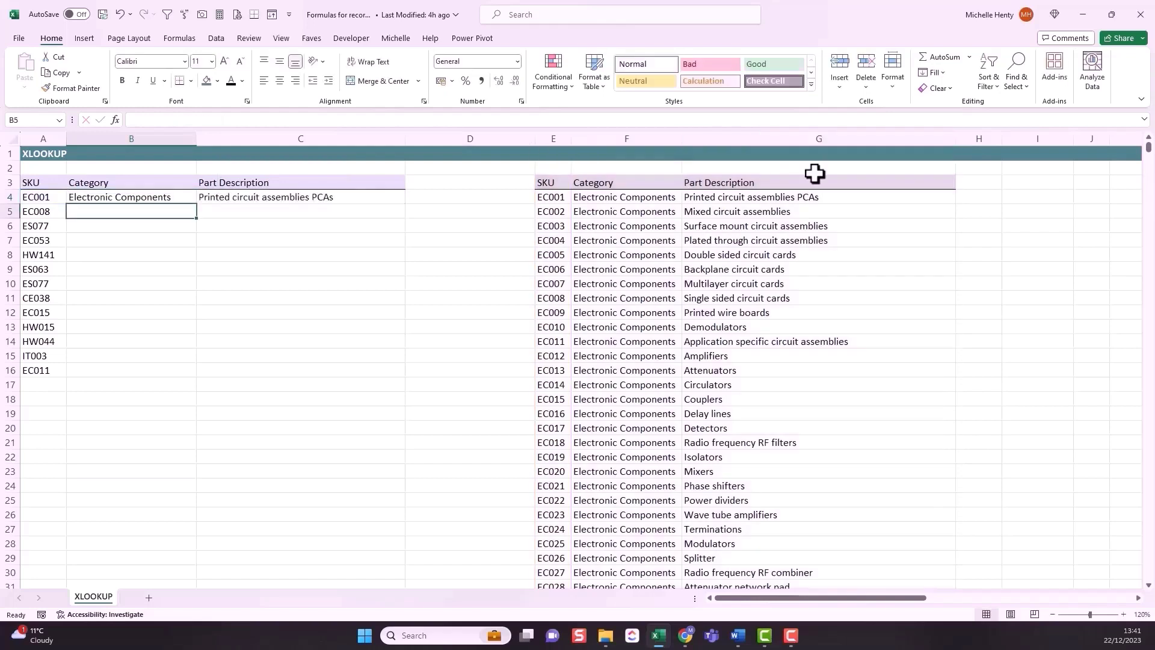
Fill B4's XLOOKUP down to B16 and check the spilled Part Description cells, including C9 and C15.
{"action": "left_click", "coordinate": [183, 199]}
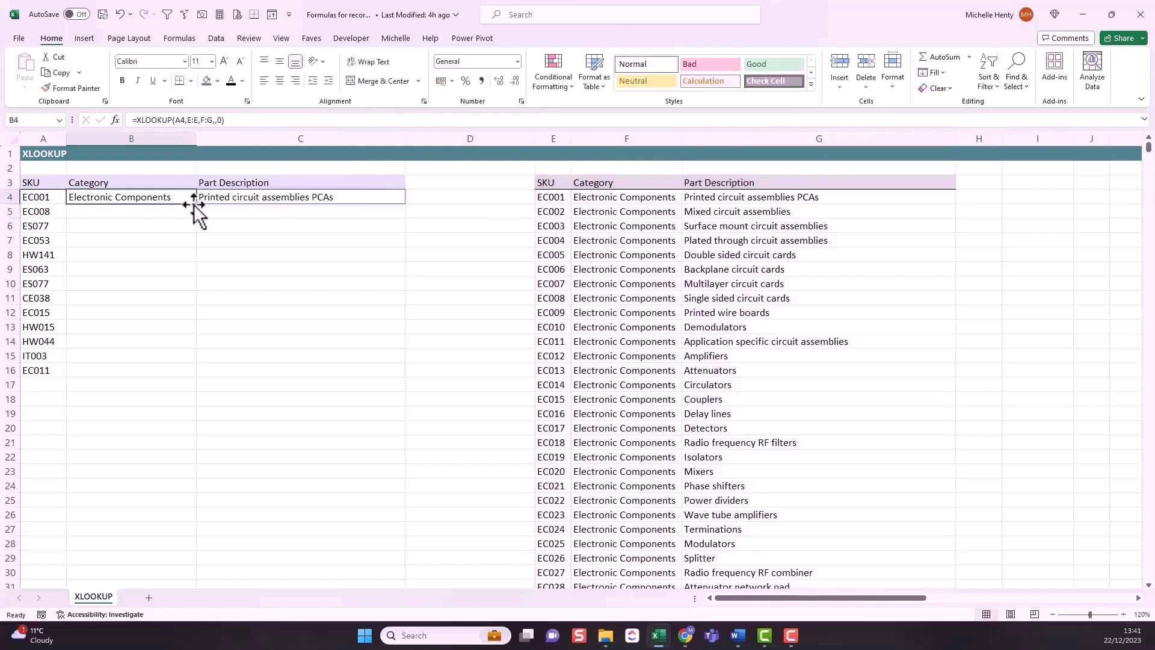
{"action": "left_click_drag", "start_coordinate": [196, 203], "coordinate": [246, 206]}
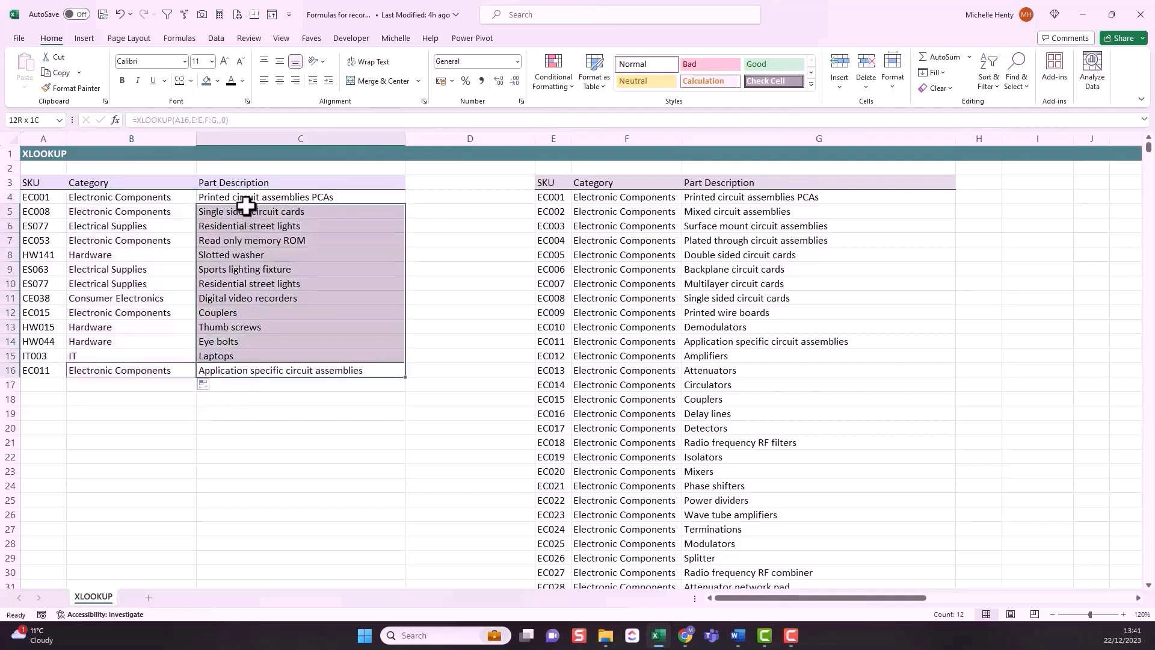
{"action": "left_click", "coordinate": [264, 268]}
{"action": "left_click", "coordinate": [283, 355]}
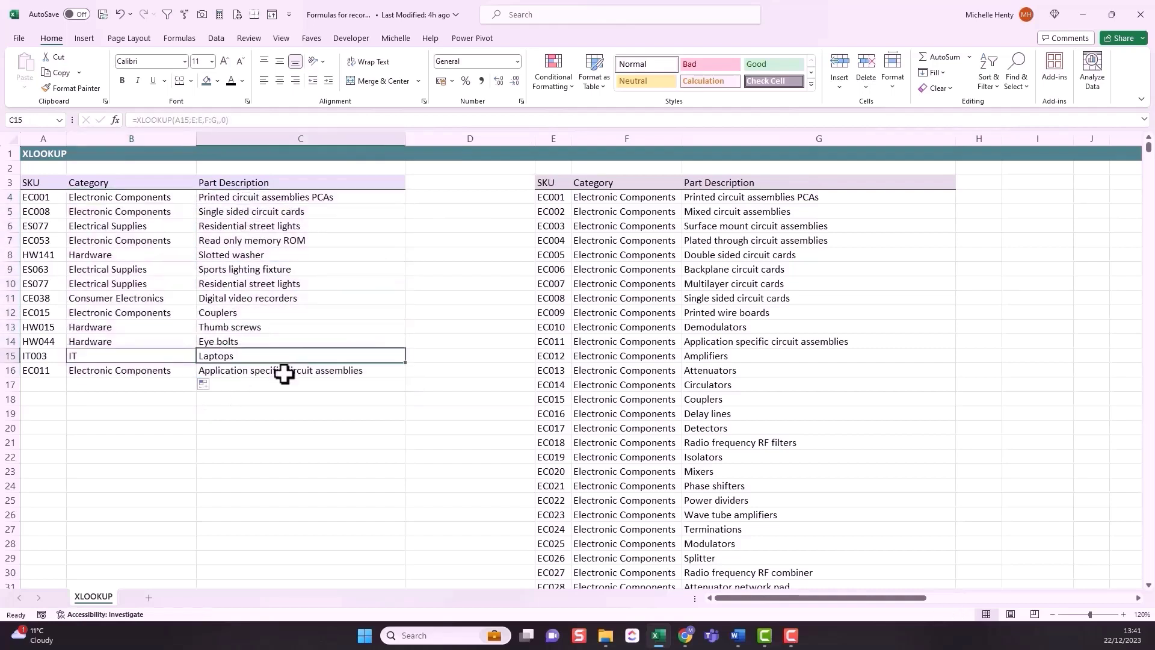
Check the references of the filled XLOOKUP formulas in Category cells B4, B5 and B8.
{"action": "left_click", "coordinate": [160, 198]}
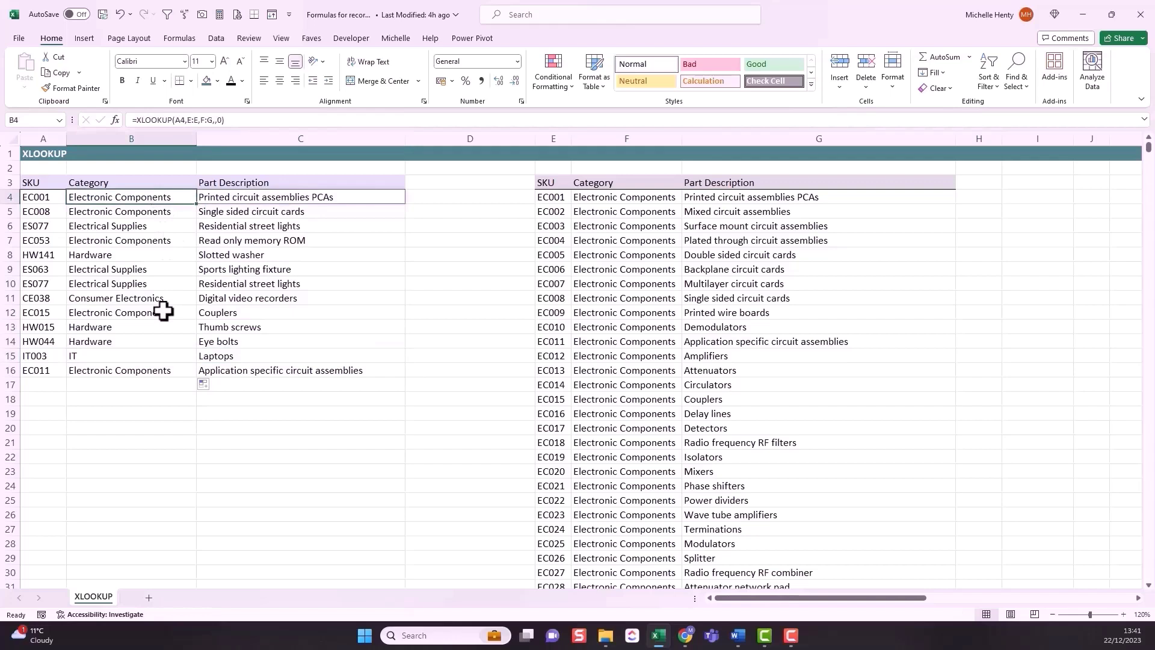
{"action": "left_click", "coordinate": [170, 210]}
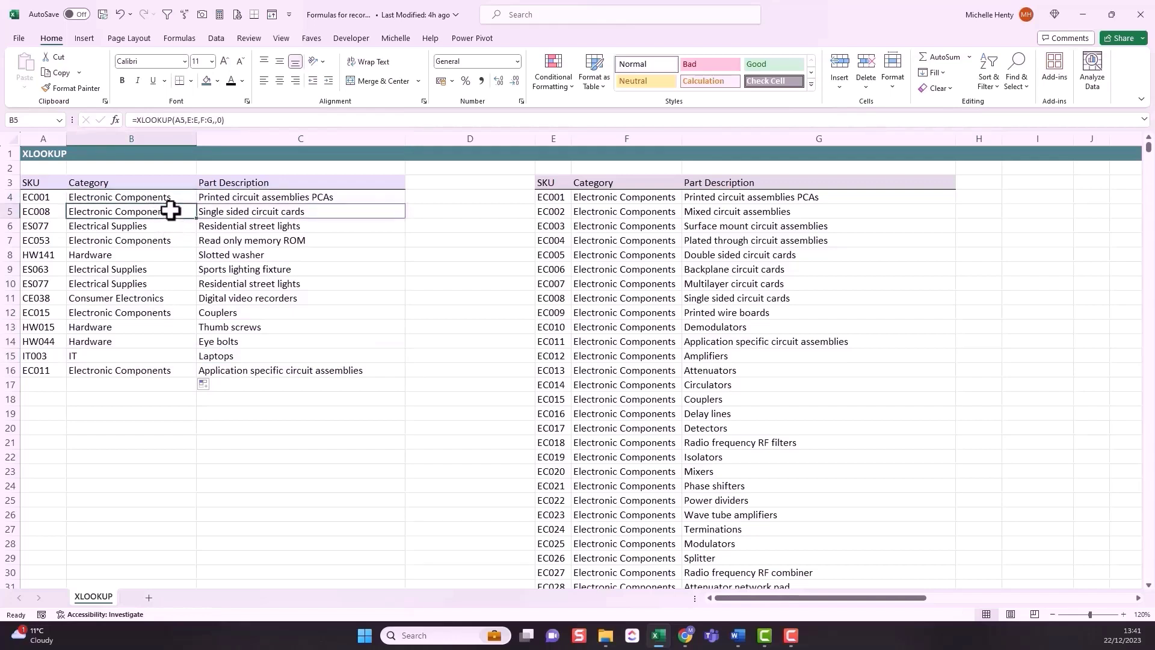
{"action": "left_click", "coordinate": [167, 259]}
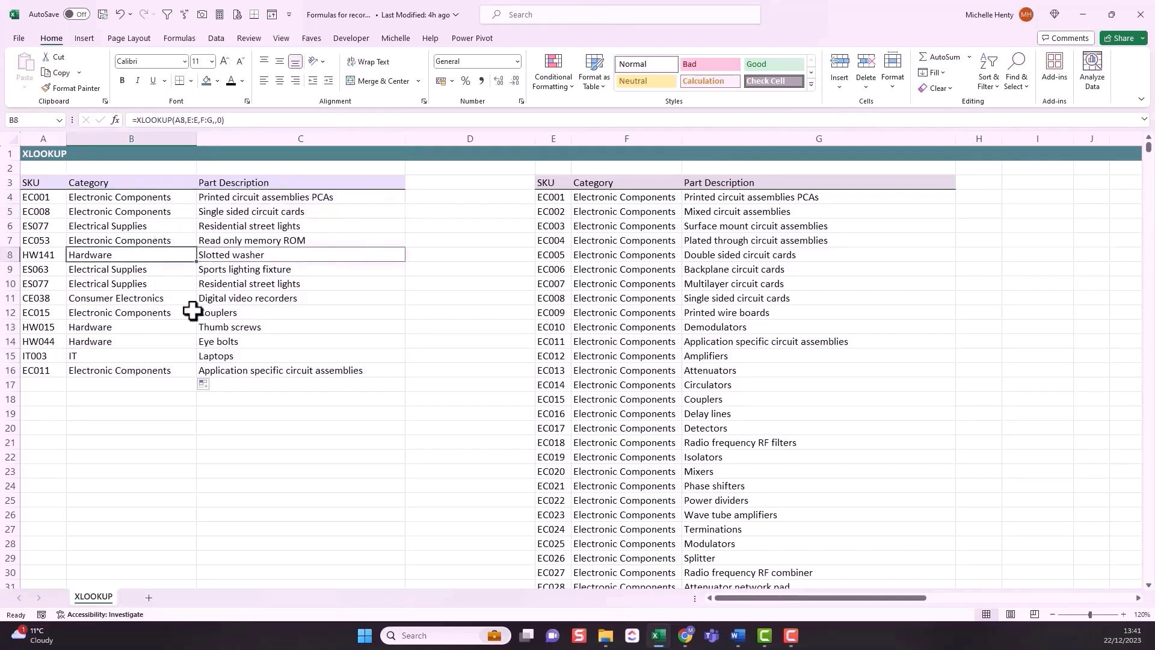
Inspect the XLOOKUP formulas in several Category cells between B4 and B16.
{"action": "left_click", "coordinate": [167, 310]}
{"action": "left_click", "coordinate": [174, 343]}
{"action": "left_click", "coordinate": [167, 372]}
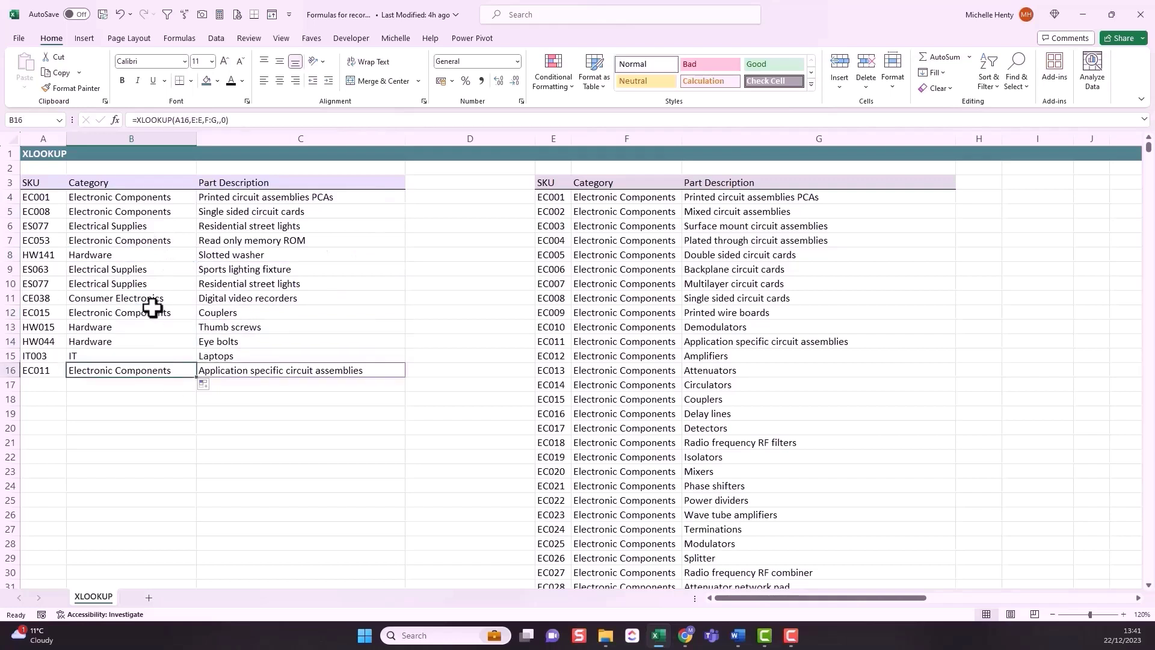
{"action": "left_click", "coordinate": [152, 310]}
{"action": "left_click", "coordinate": [146, 254]}
{"action": "left_click", "coordinate": [145, 224]}
{"action": "left_click", "coordinate": [150, 197]}
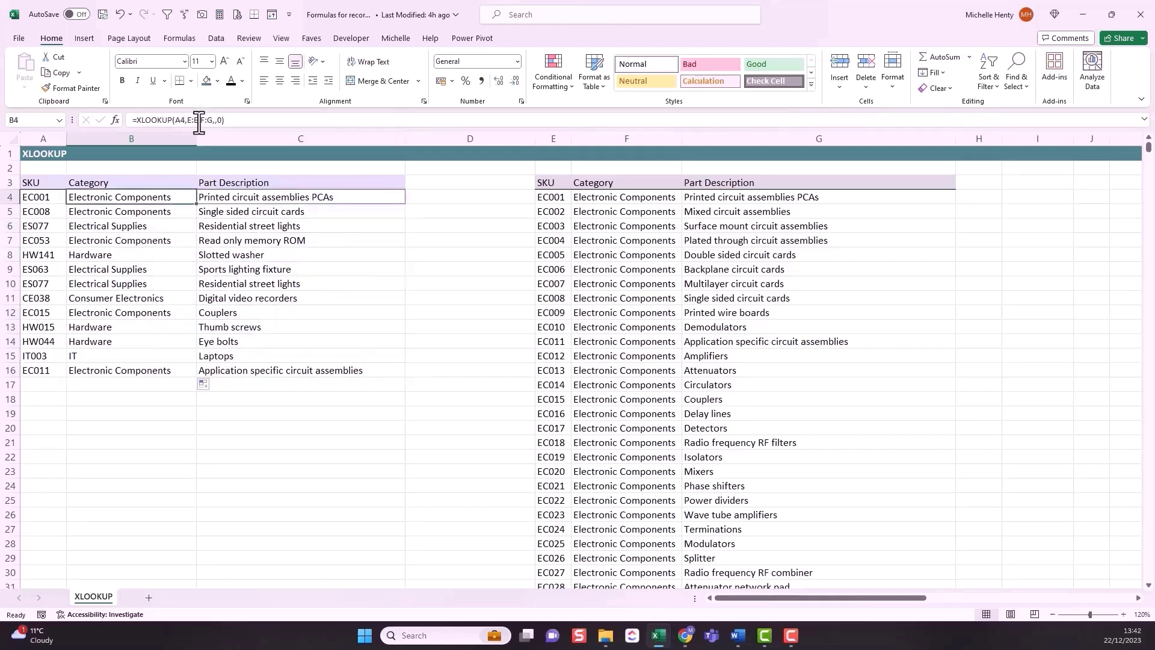
{"action": "left_click", "coordinate": [163, 212]}
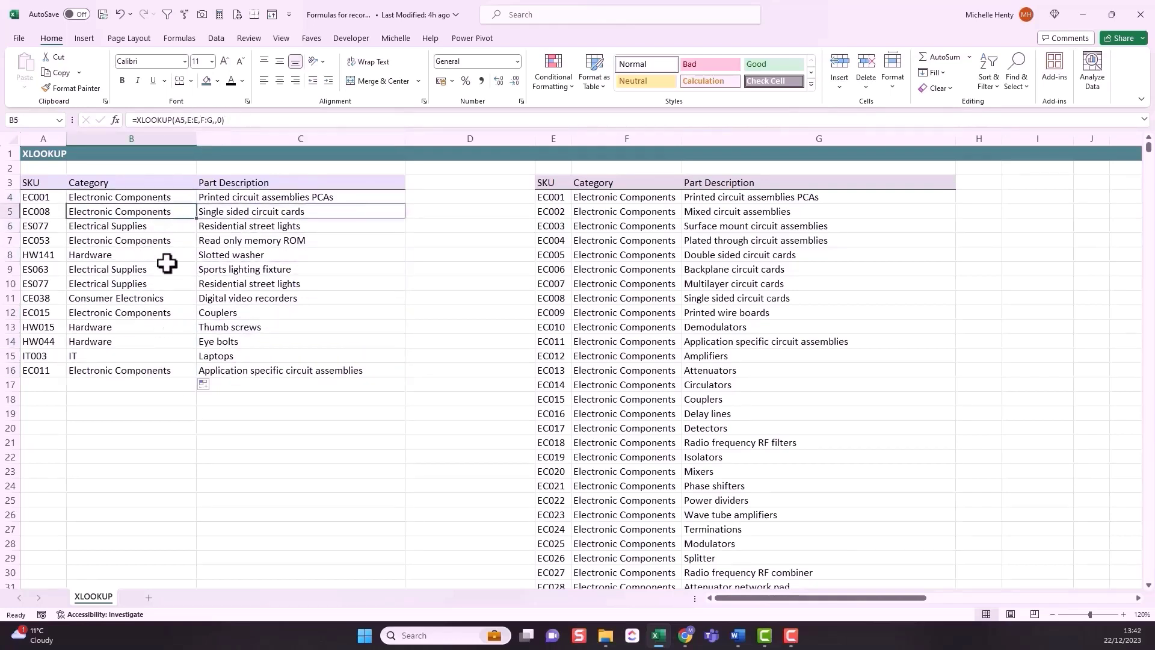
{"action": "left_click", "coordinate": [167, 266]}
{"action": "left_click", "coordinate": [171, 314]}
{"action": "left_click", "coordinate": [170, 341]}
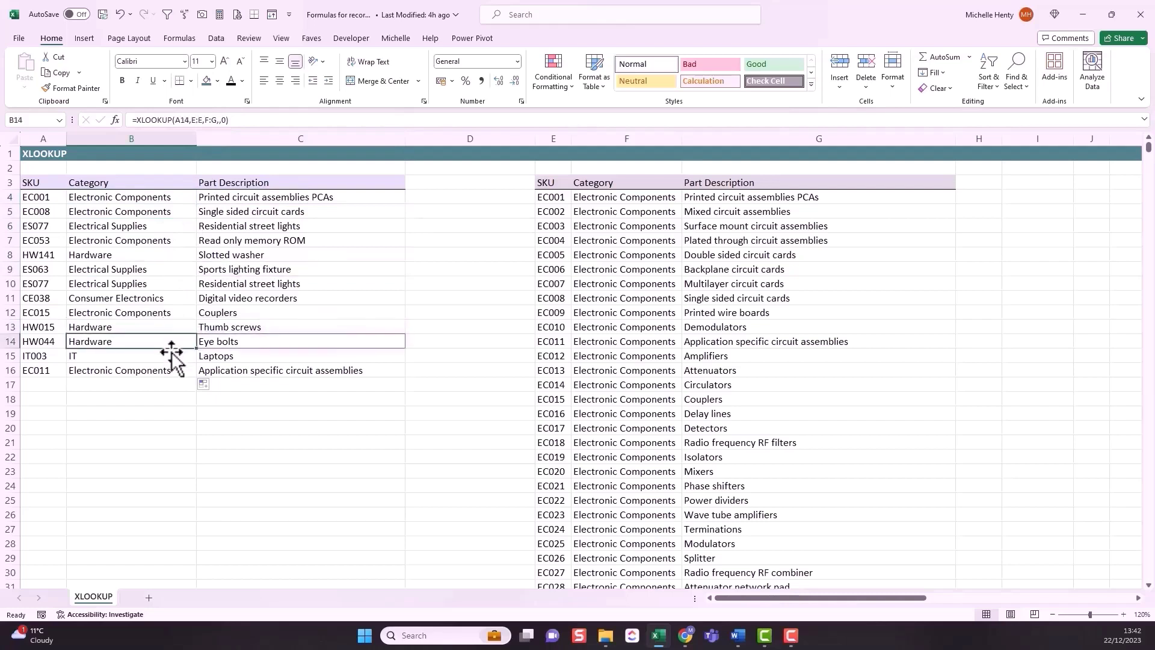
Examine the XLOOKUP arguments in B4 and compare its spilled result across B4:C4 with the source cells F4:G4.
{"action": "left_click", "coordinate": [123, 201]}
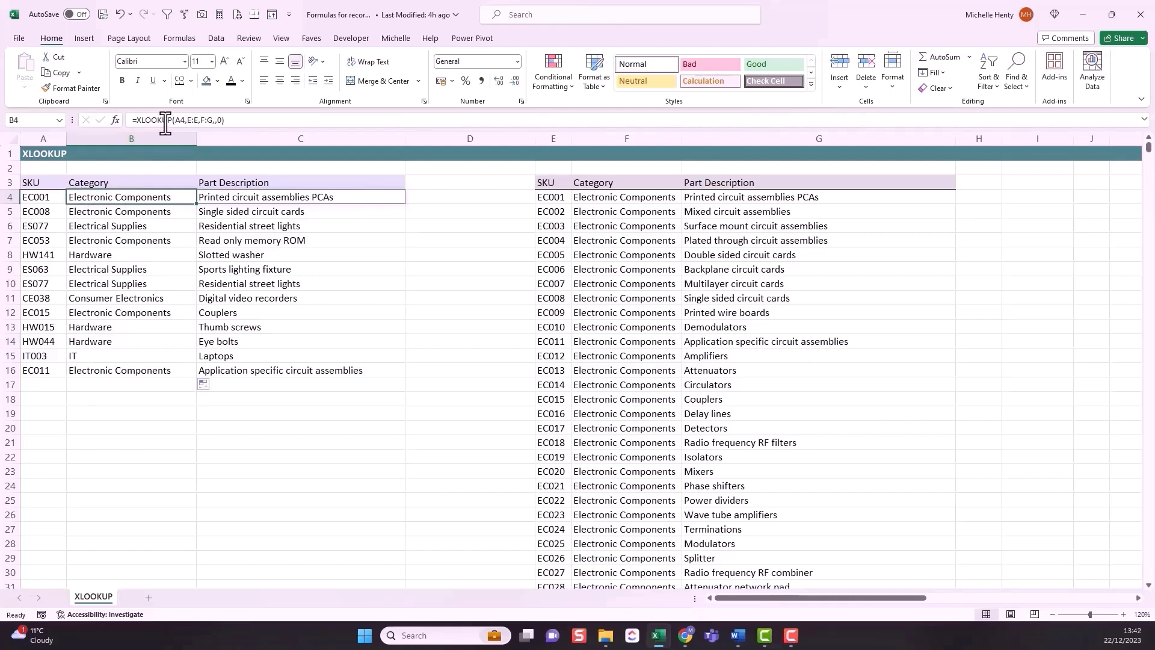
{"action": "left_click", "coordinate": [245, 194]}
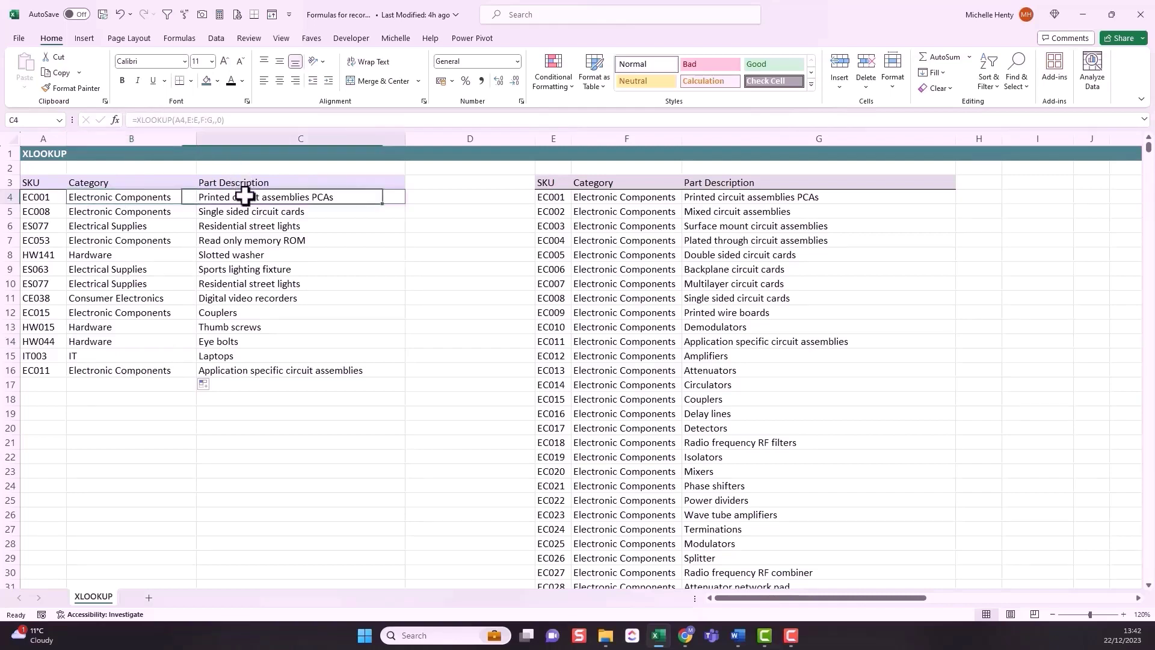
{"action": "left_click", "coordinate": [151, 197]}
{"action": "left_click", "coordinate": [142, 121]}
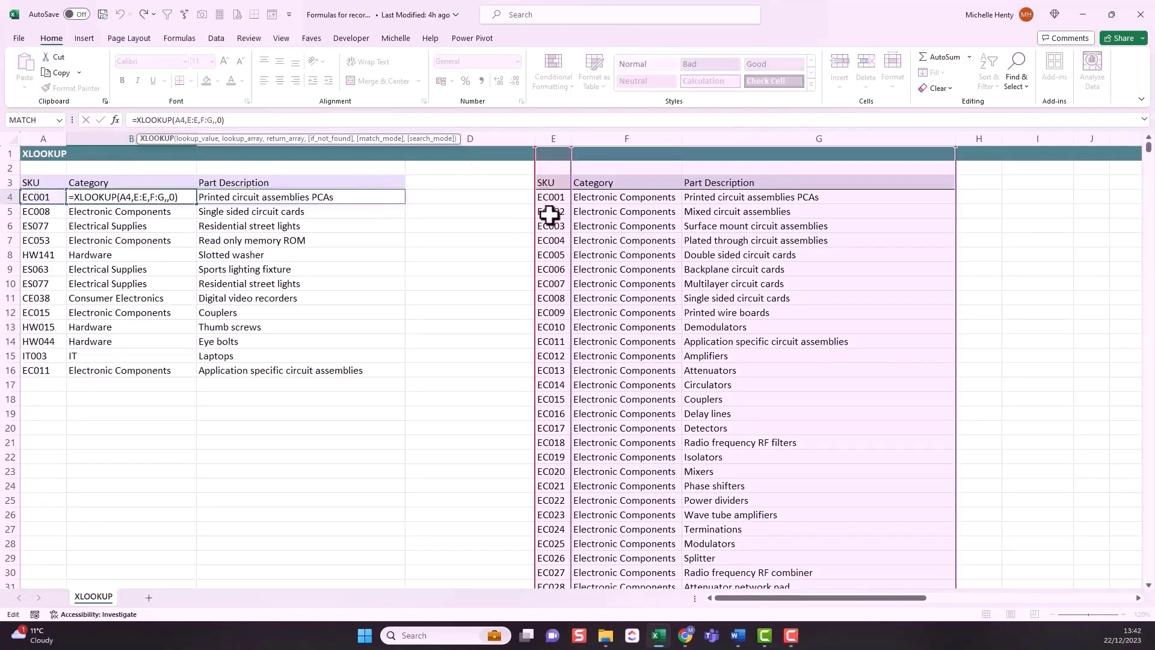
{"action": "left_click_drag", "start_coordinate": [585, 196], "coordinate": [742, 193]}
{"action": "left_click", "coordinate": [149, 201]}
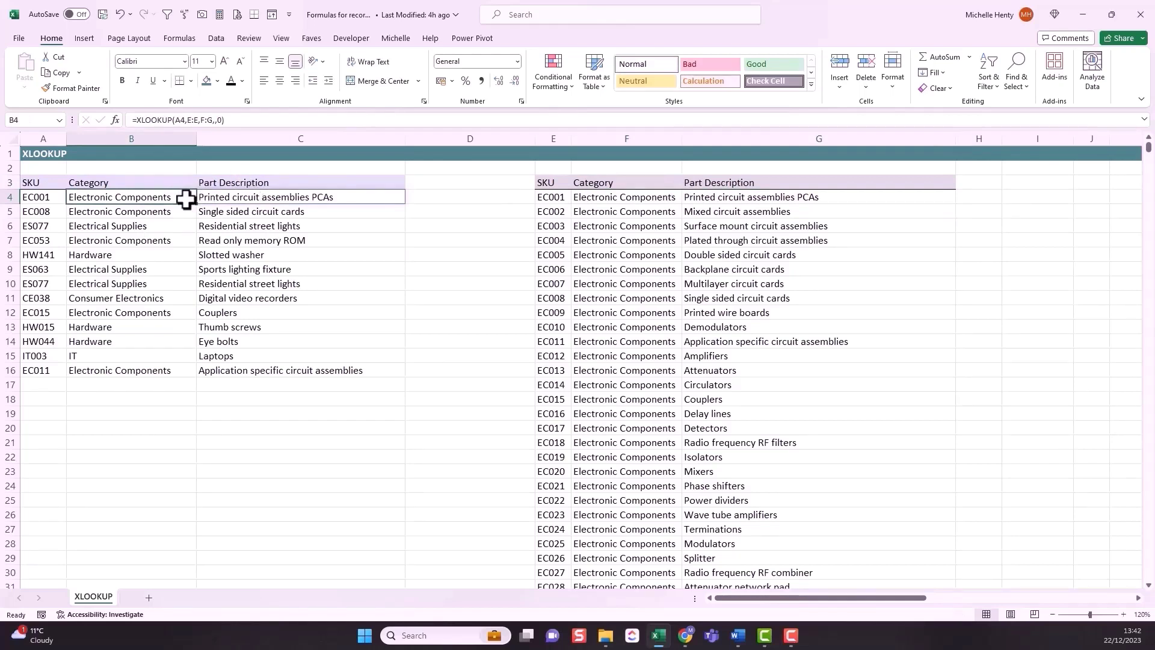
{"action": "left_click_drag", "start_coordinate": [619, 196], "coordinate": [752, 197]}
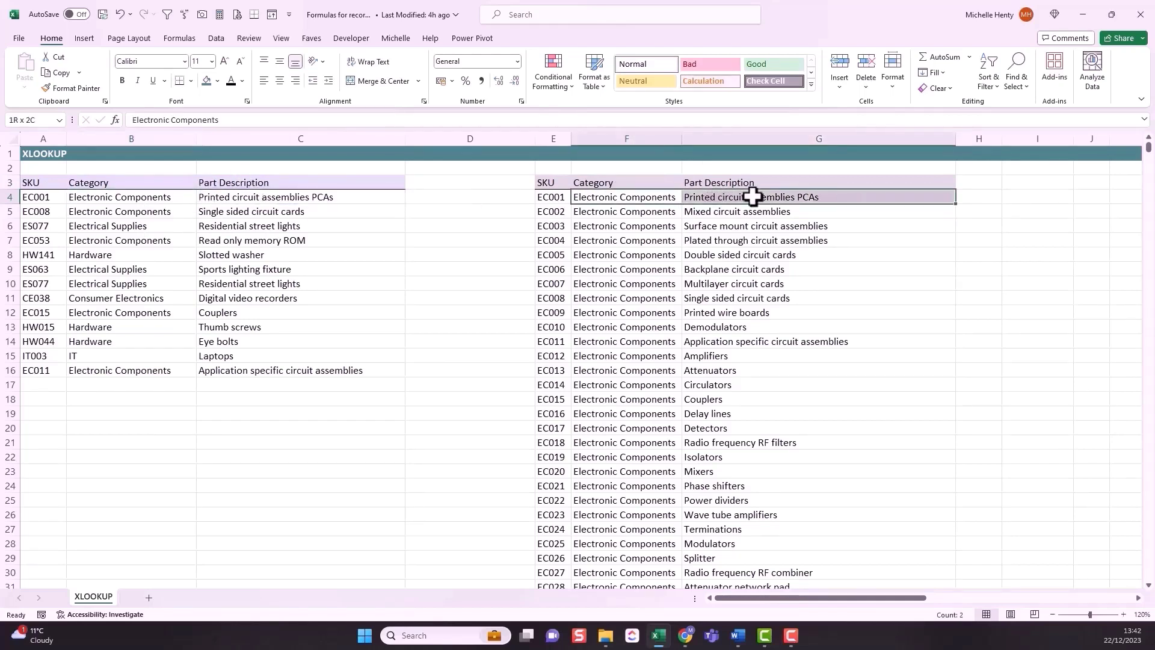
{"action": "left_click_drag", "start_coordinate": [180, 200], "coordinate": [243, 201]}
Review how the lookup cell reference changes in the Category formulas from B6 down to B16.
{"action": "left_click", "coordinate": [143, 227]}
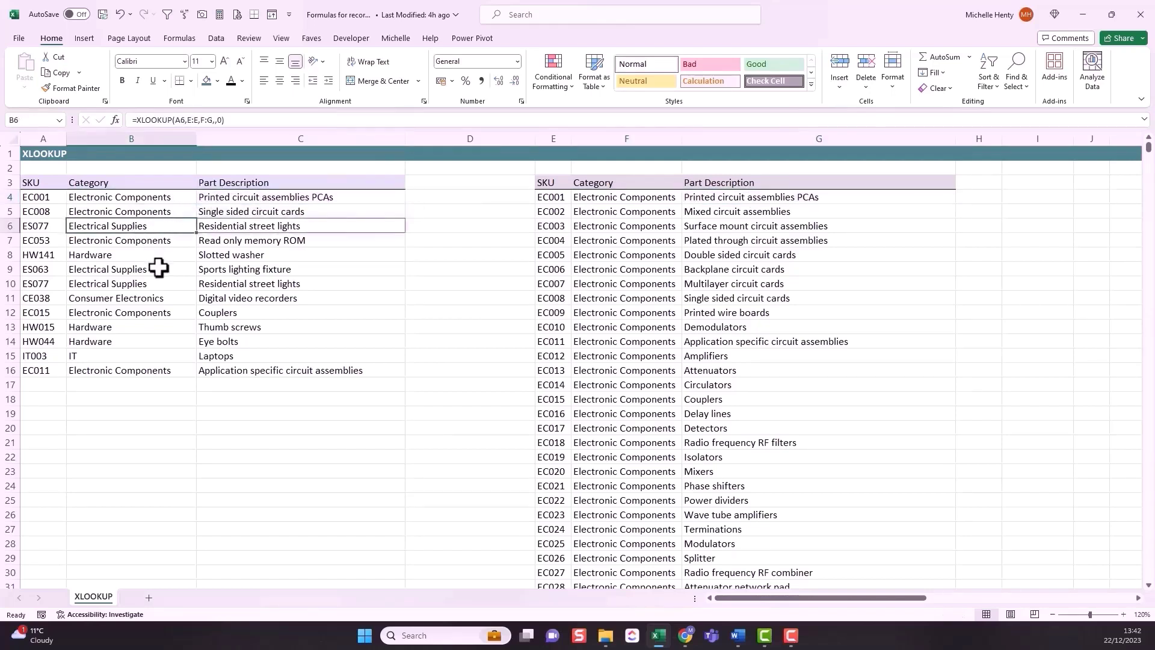
{"action": "left_click", "coordinate": [158, 269]}
{"action": "left_click", "coordinate": [162, 314]}
{"action": "left_click", "coordinate": [163, 357]}
{"action": "left_click", "coordinate": [163, 373]}
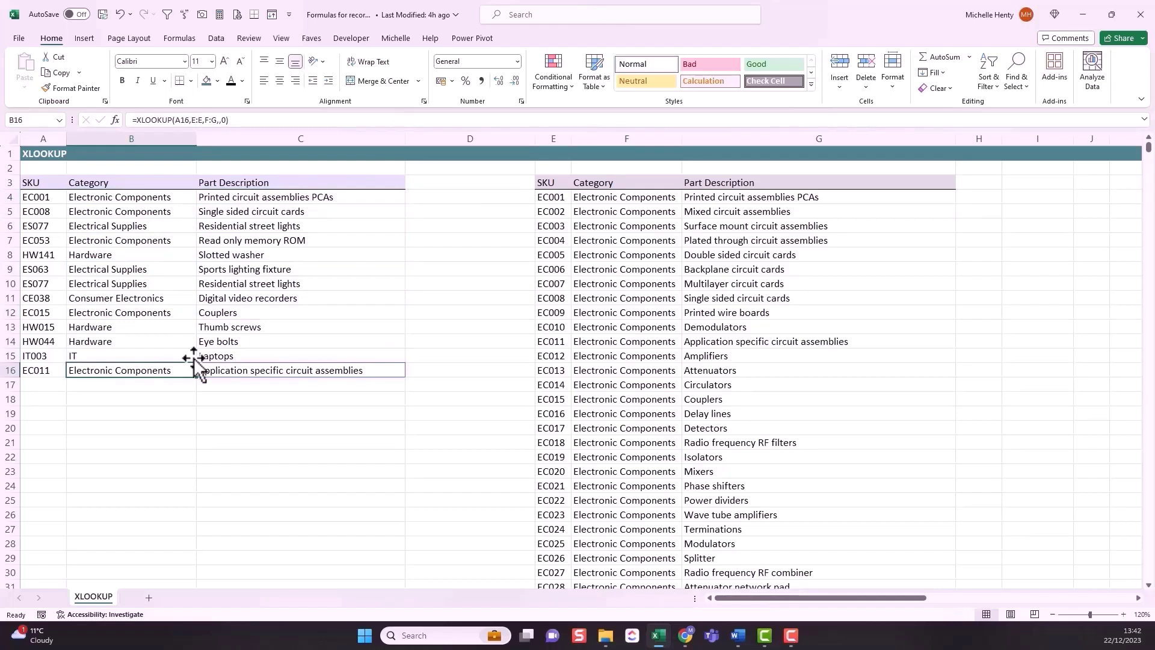
{"action": "left_click", "coordinate": [172, 326]}
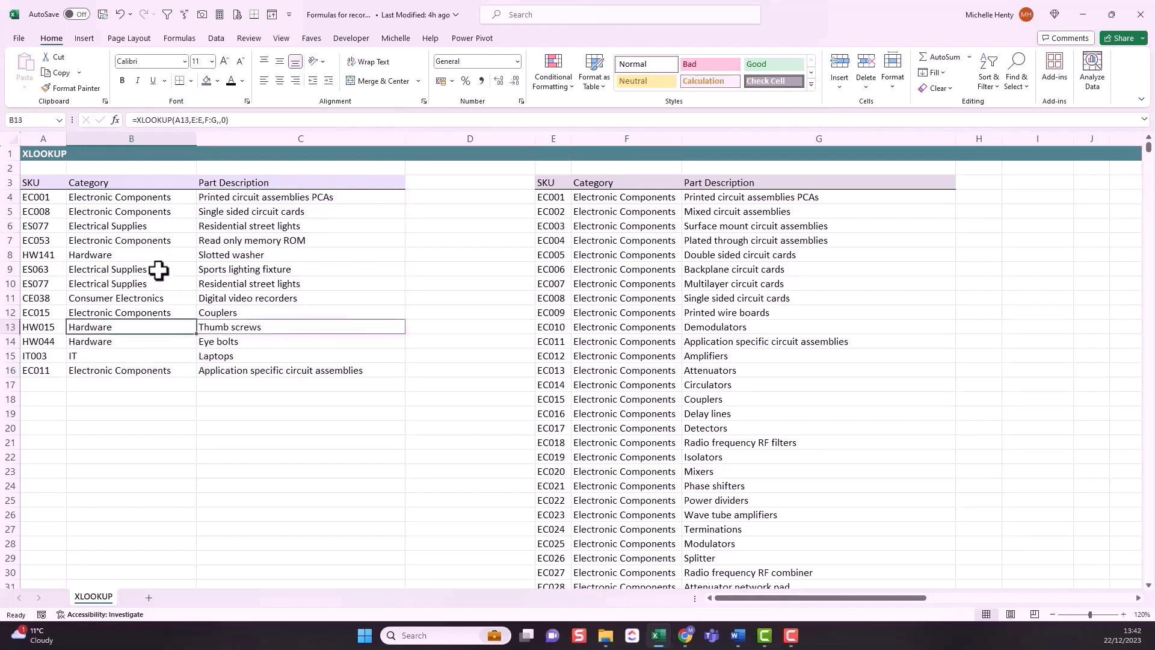
{"action": "left_click", "coordinate": [160, 269]}
{"action": "left_click", "coordinate": [149, 228]}
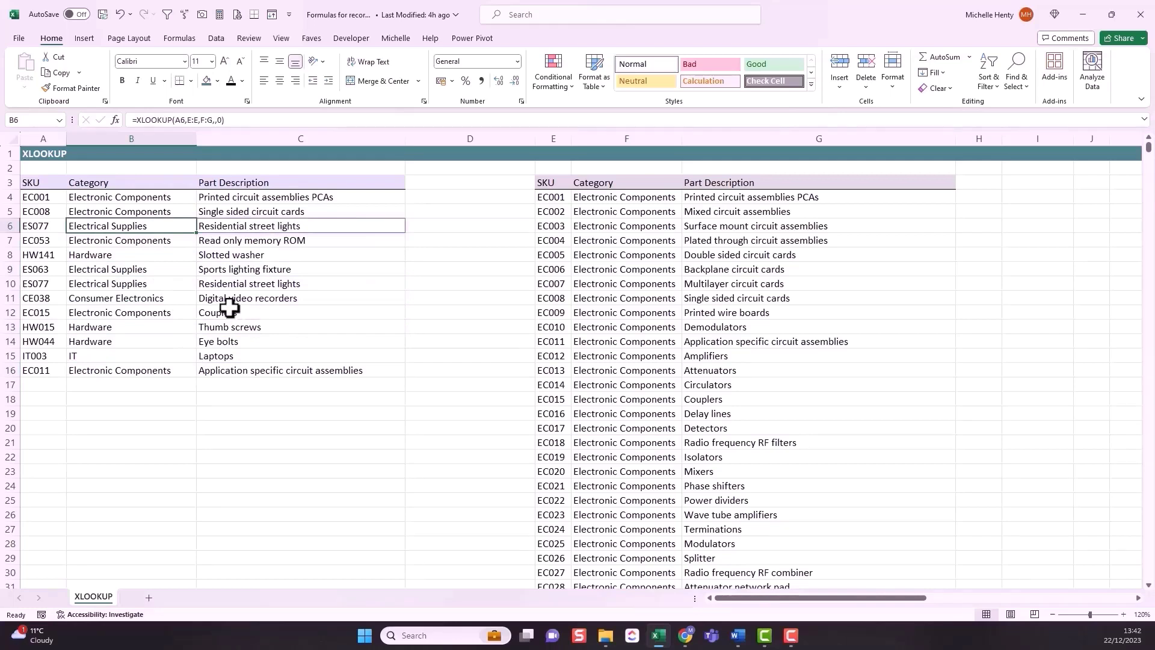
Replace the XLOOKUP formulas in B4:C16 with values only, in place, and check cell C8.
{"action": "left_click_drag", "start_coordinate": [148, 199], "coordinate": [334, 367]}
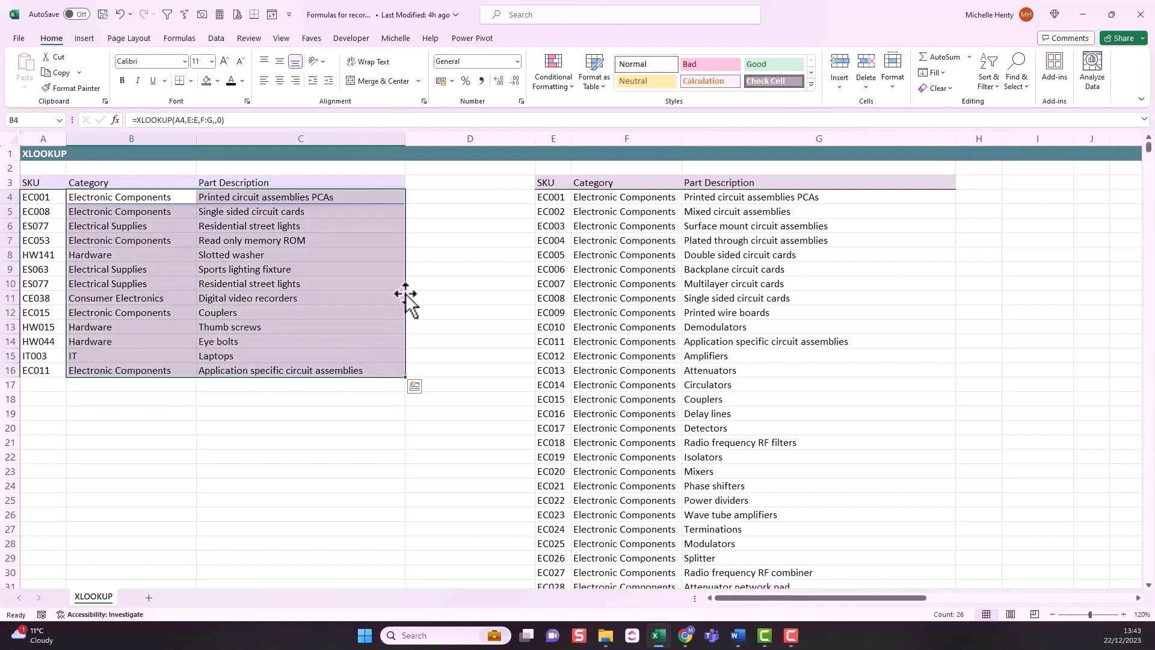
{"action": "left_click_drag", "start_coordinate": [405, 294], "coordinate": [356, 294]}
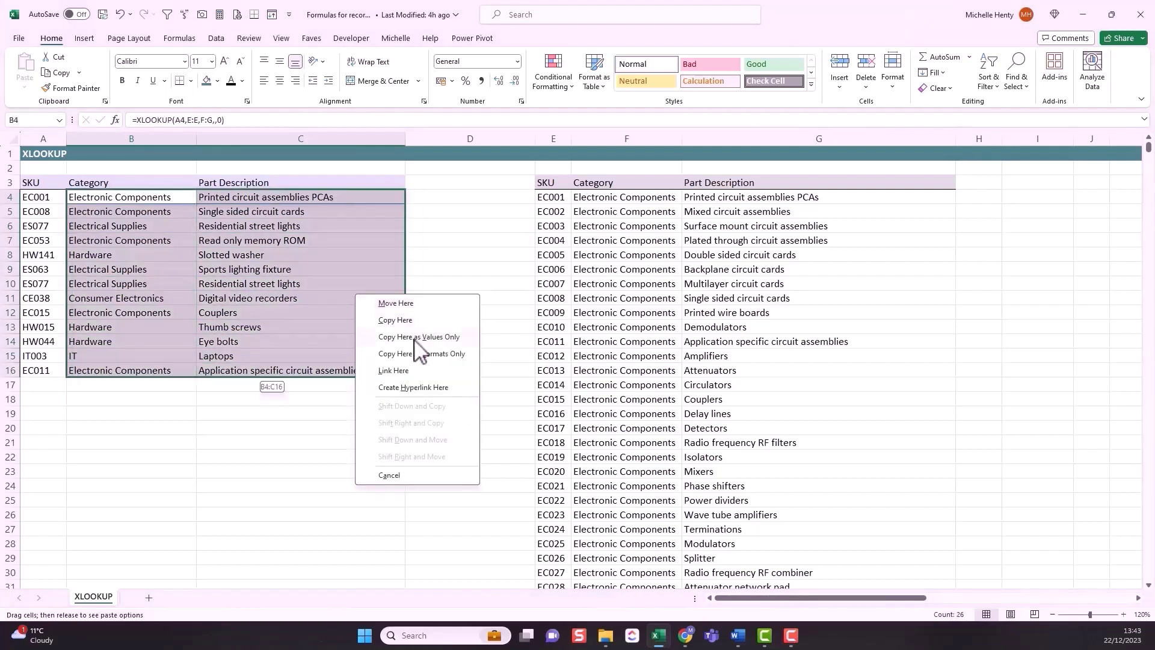
{"action": "left_click", "coordinate": [415, 337]}
{"action": "left_click", "coordinate": [234, 254]}
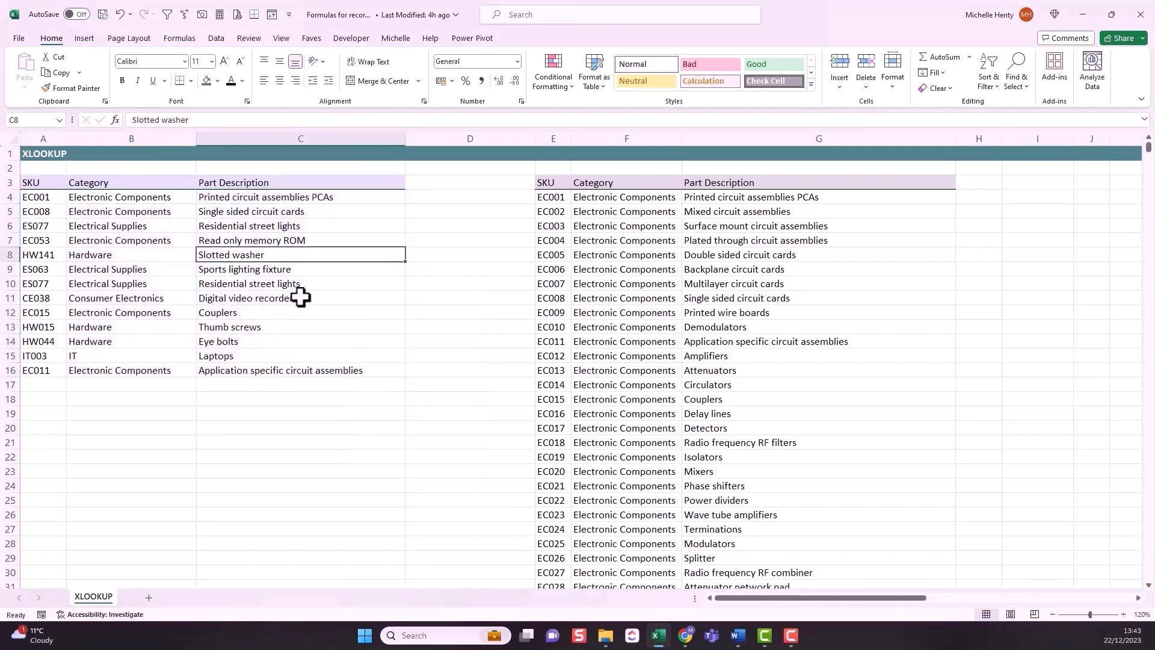
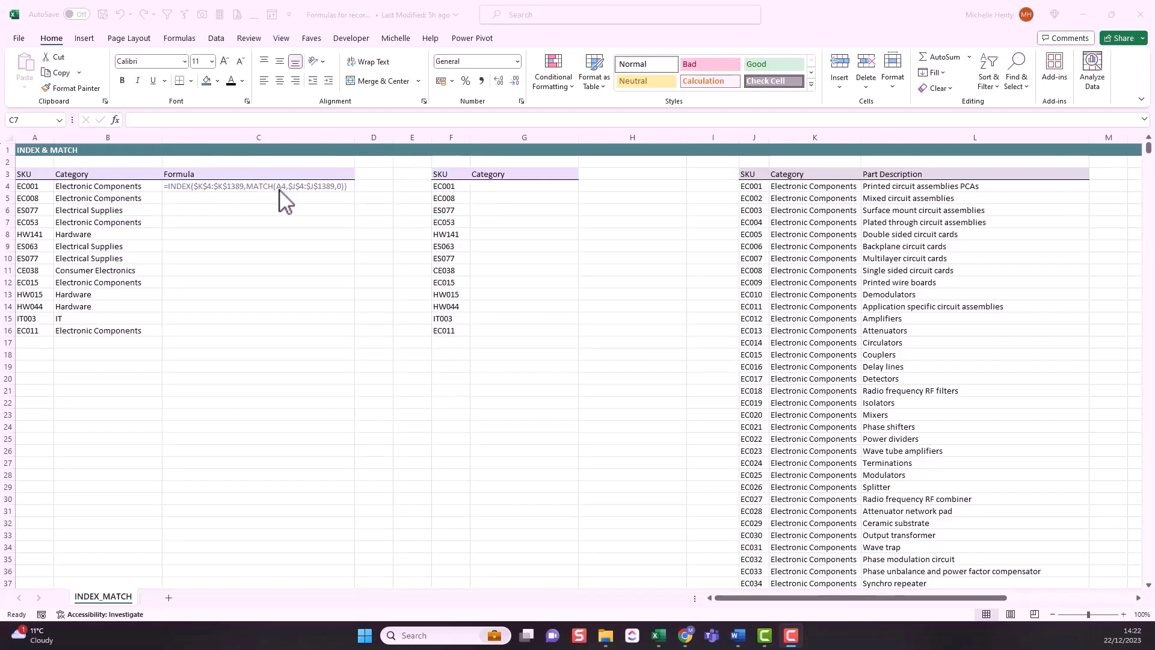
Examine each INDEX and MATCH argument of the Category formula in B4 on the INDEX_MATCH sheet, keeping the formula as is.
{"action": "left_click", "coordinate": [137, 186]}
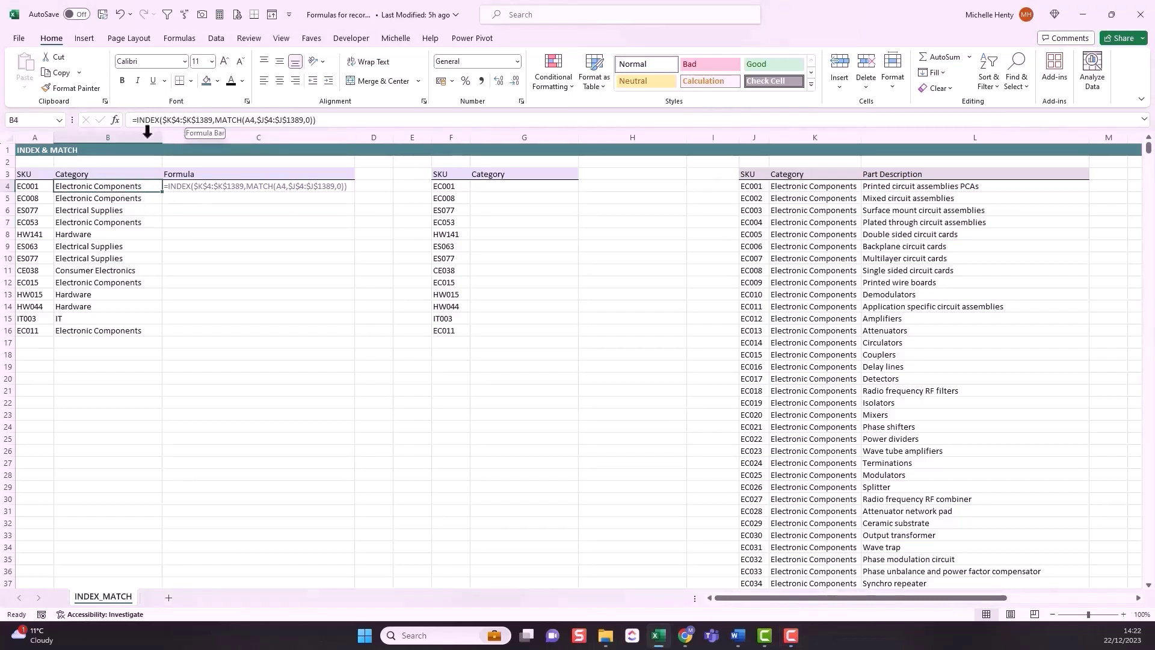
{"action": "left_click", "coordinate": [160, 118]}
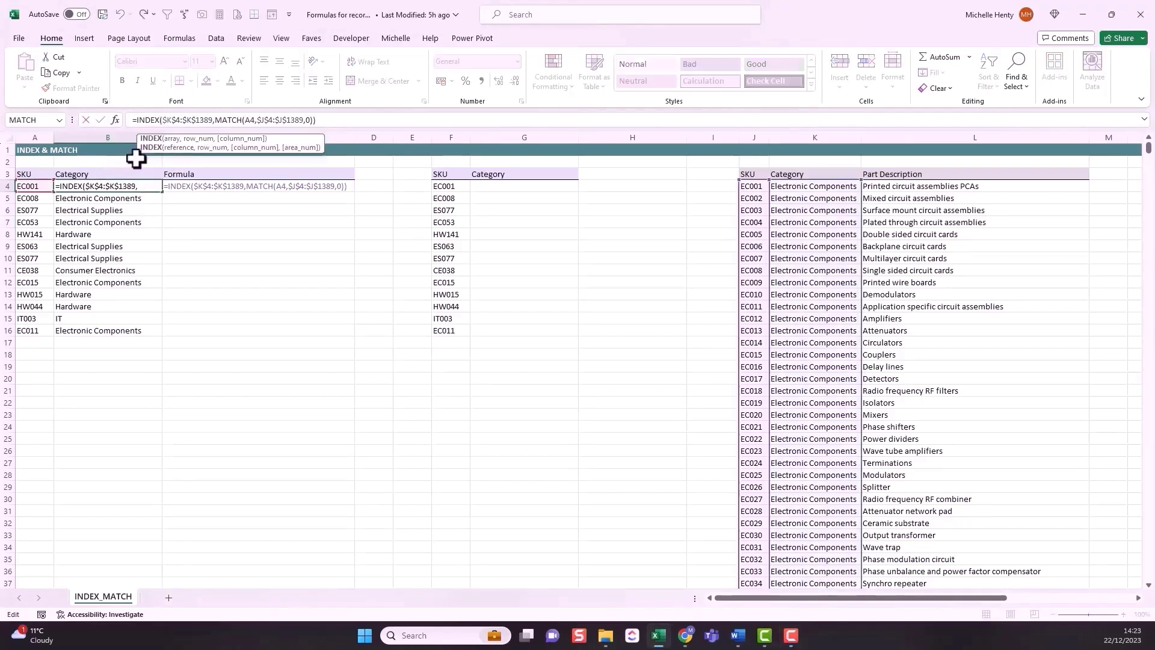
{"action": "left_click", "coordinate": [178, 120]}
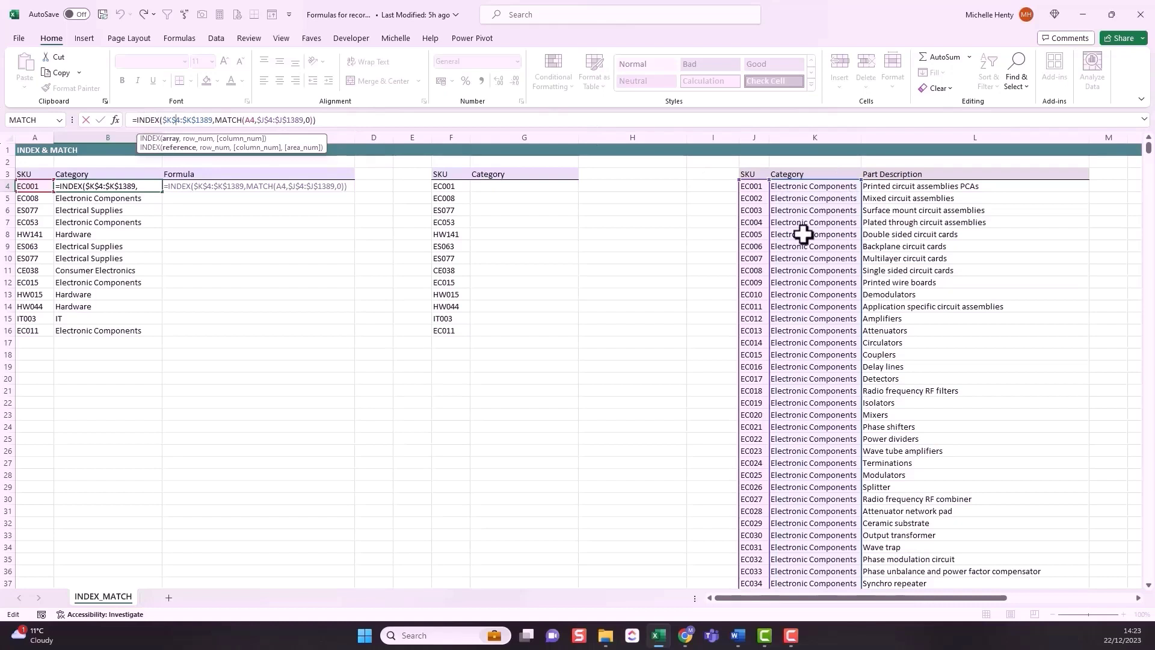
{"action": "left_click", "coordinate": [198, 140]}
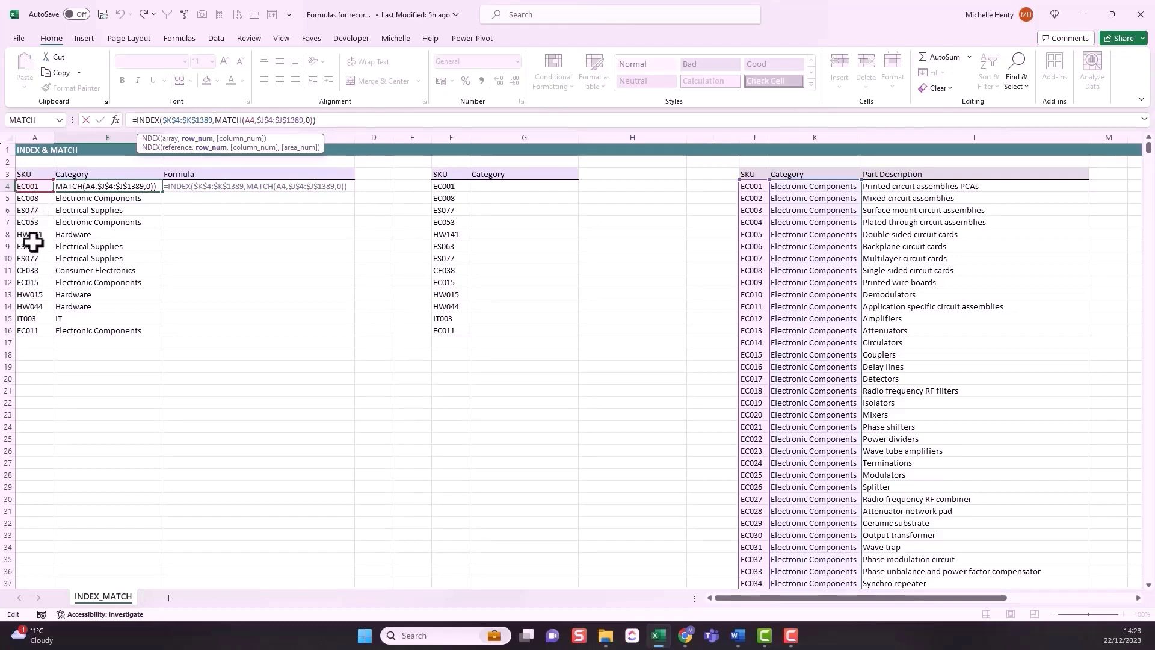
{"action": "left_click", "coordinate": [250, 121]}
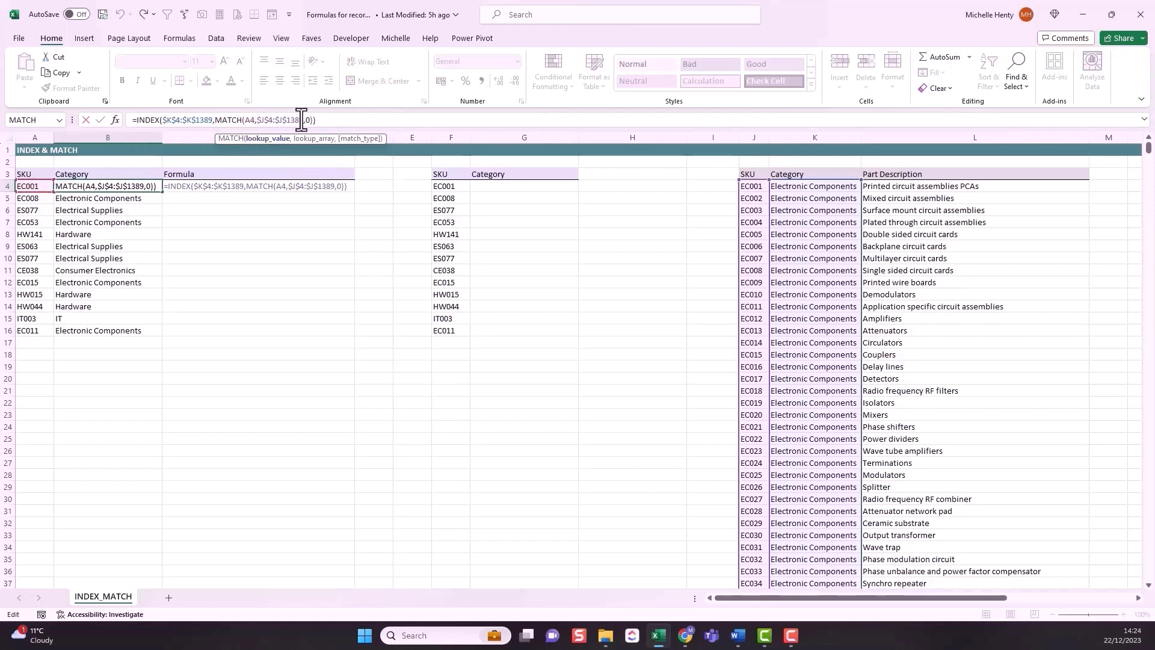
{"action": "left_click", "coordinate": [283, 120]}
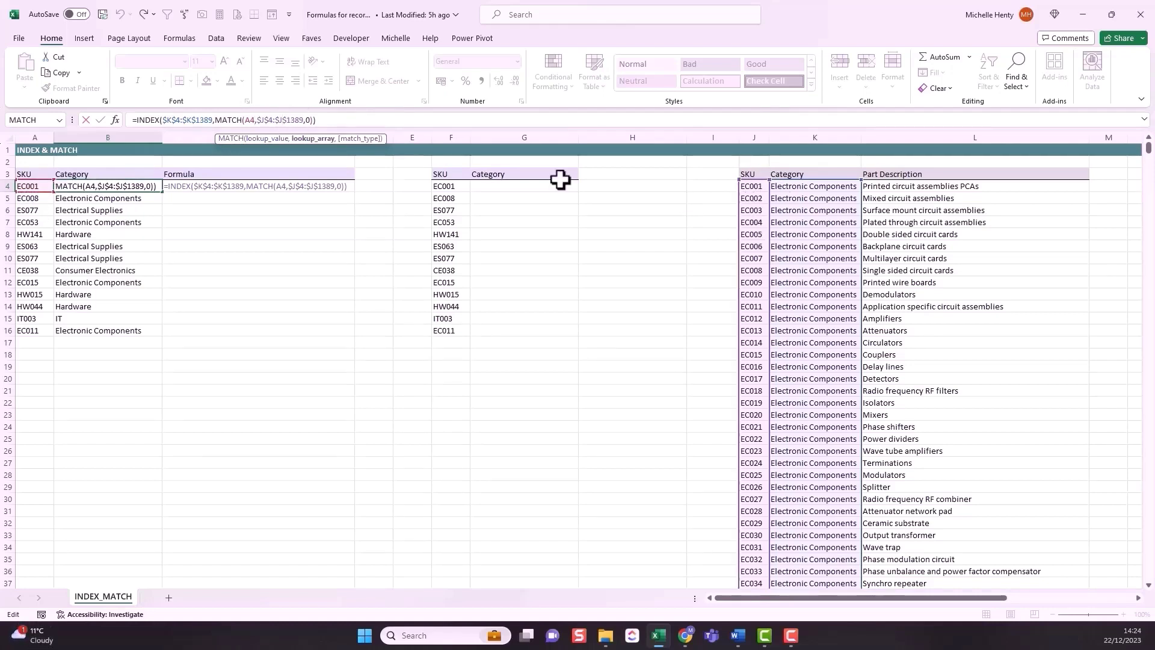
{"action": "left_click", "coordinate": [308, 120]}
{"action": "left_click", "coordinate": [100, 120]}
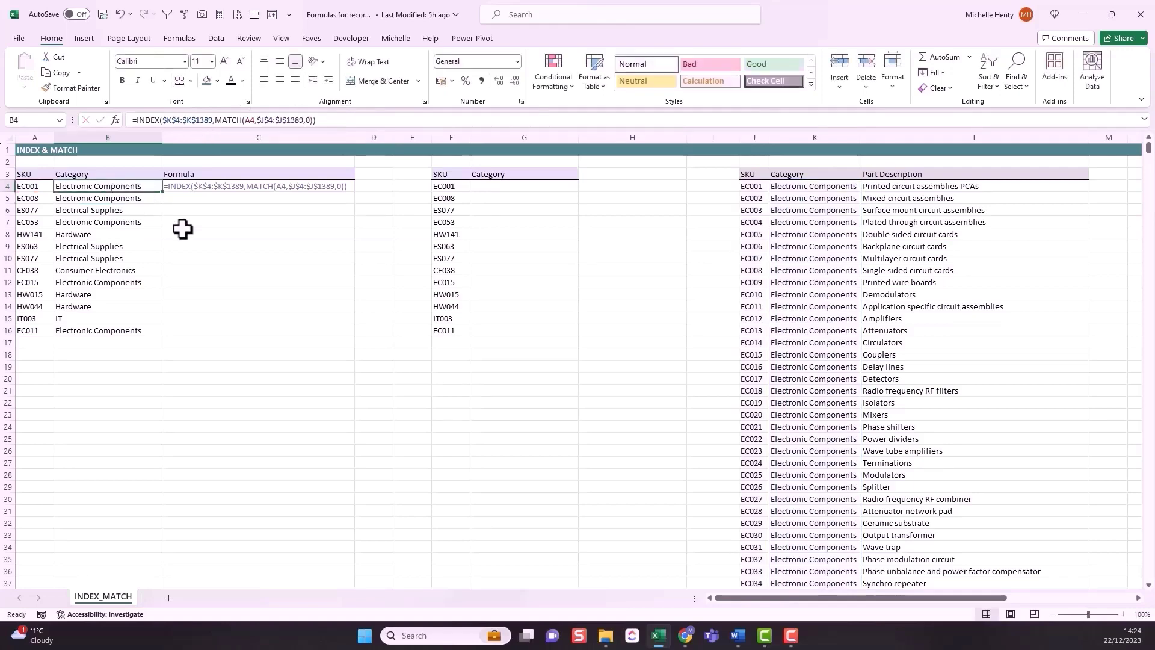
Start an INDEX formula in G4 with the absolute array $K$4:$K$1389 from the source Category column.
{"action": "left_click", "coordinate": [478, 187]}
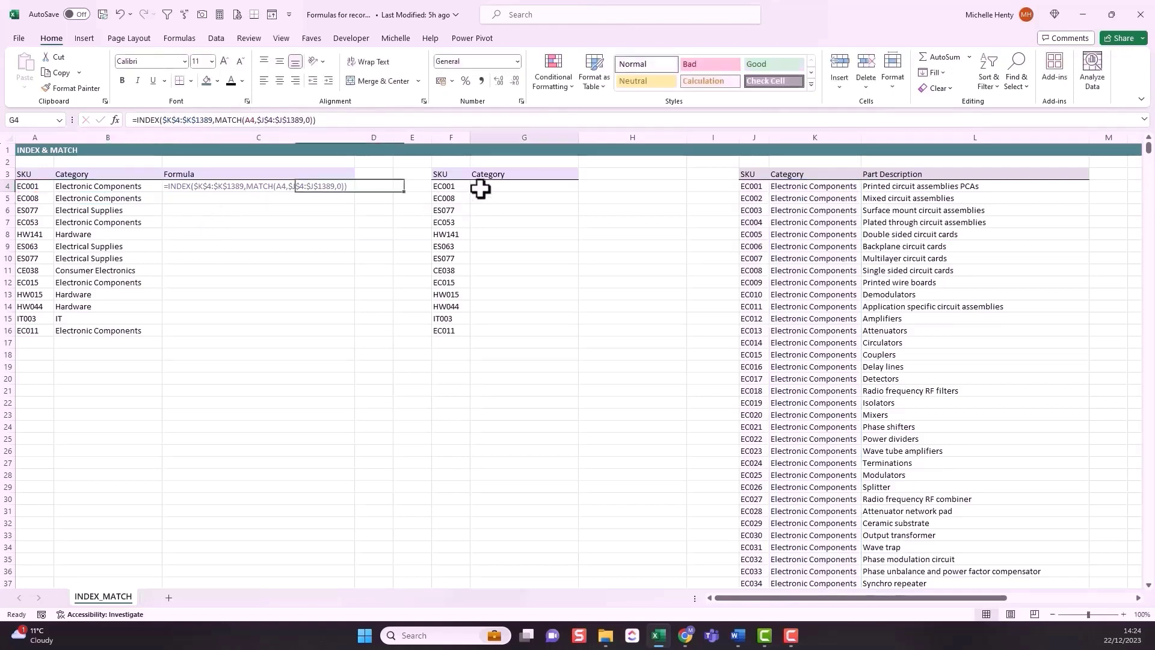
{"action": "type", "text": "="}
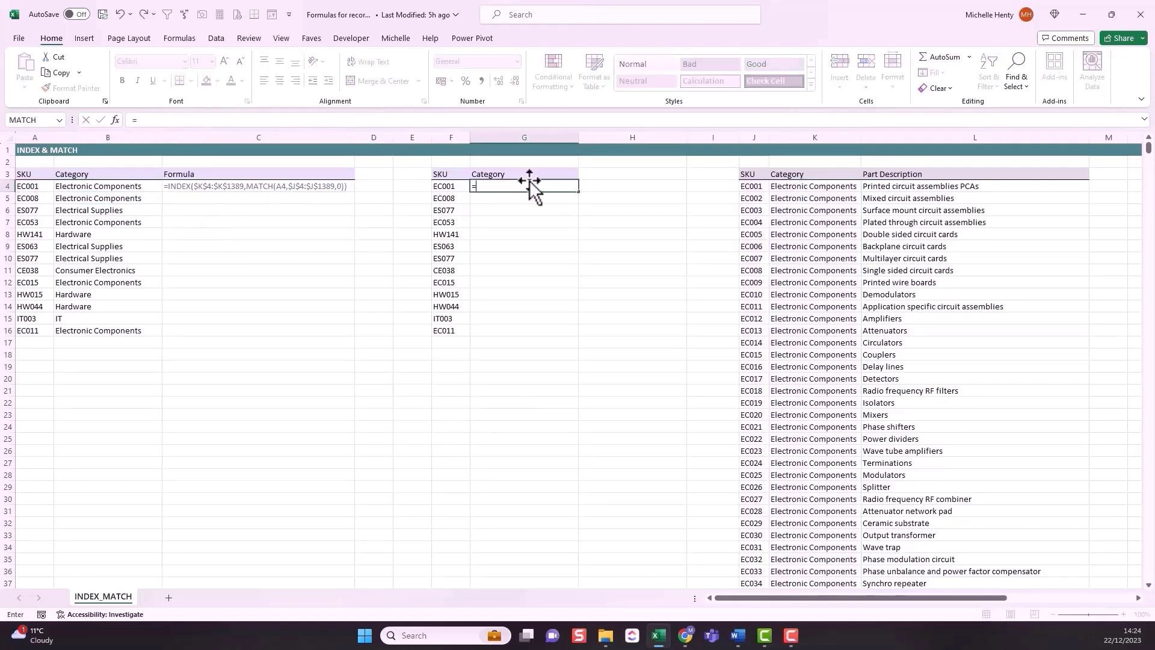
{"action": "type", "text": "index("}
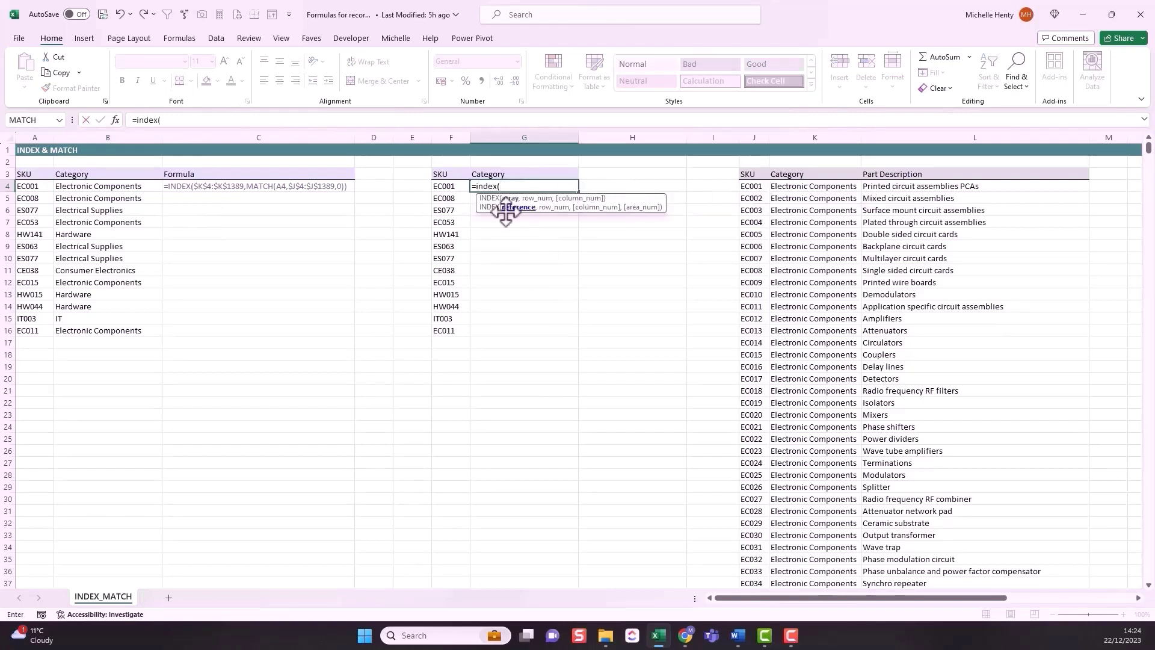
{"action": "left_click", "coordinate": [806, 186]}
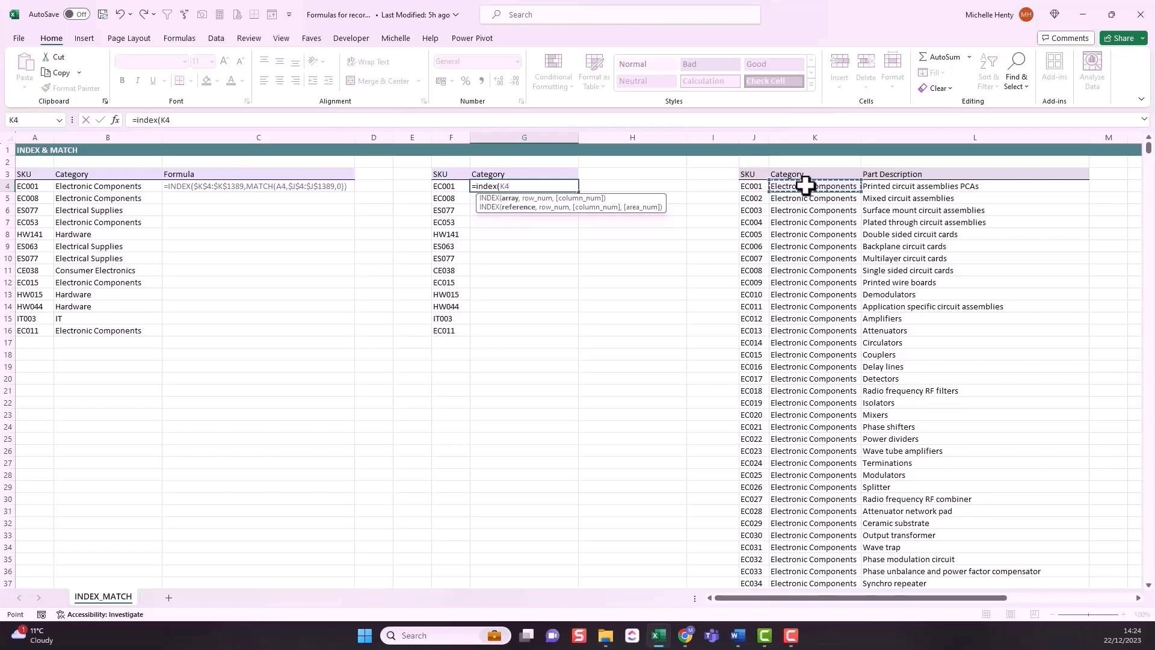
{"action": "key", "text": "ctrl+shift+Down"}
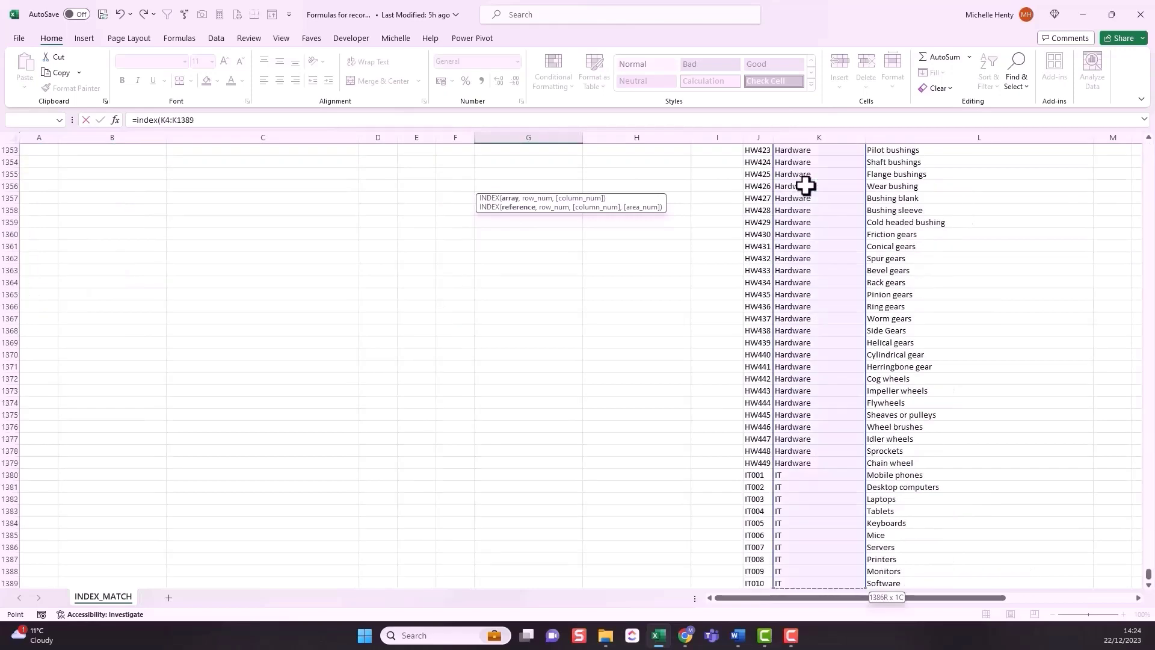
{"action": "key", "text": "F4"}
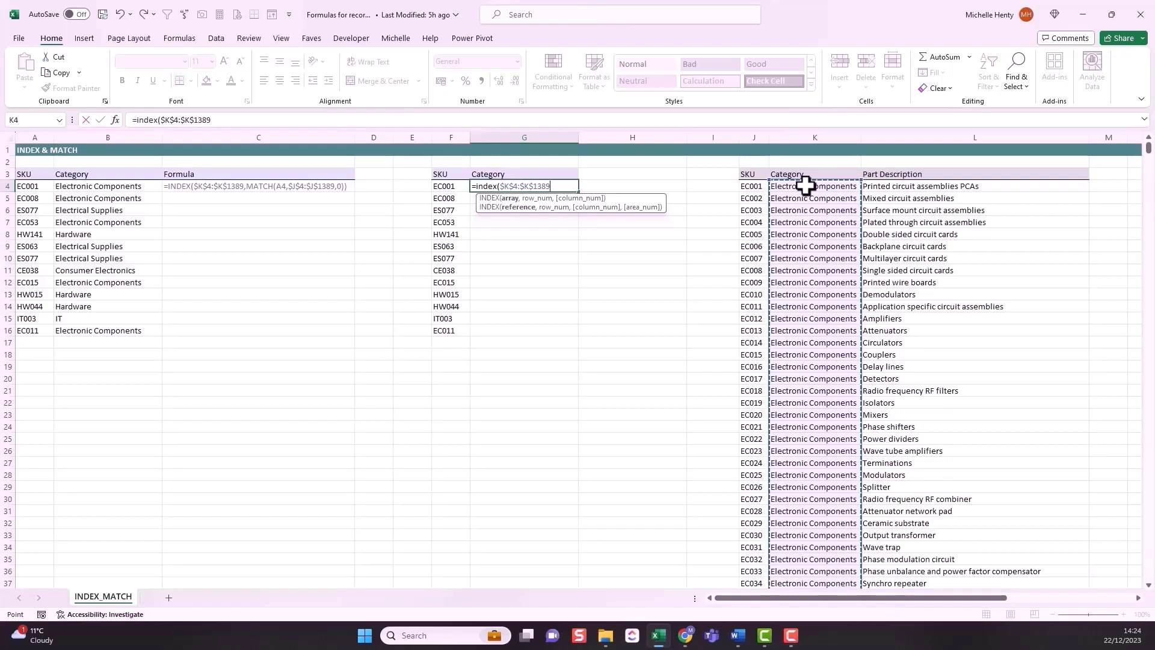
{"action": "type", "text": ","}
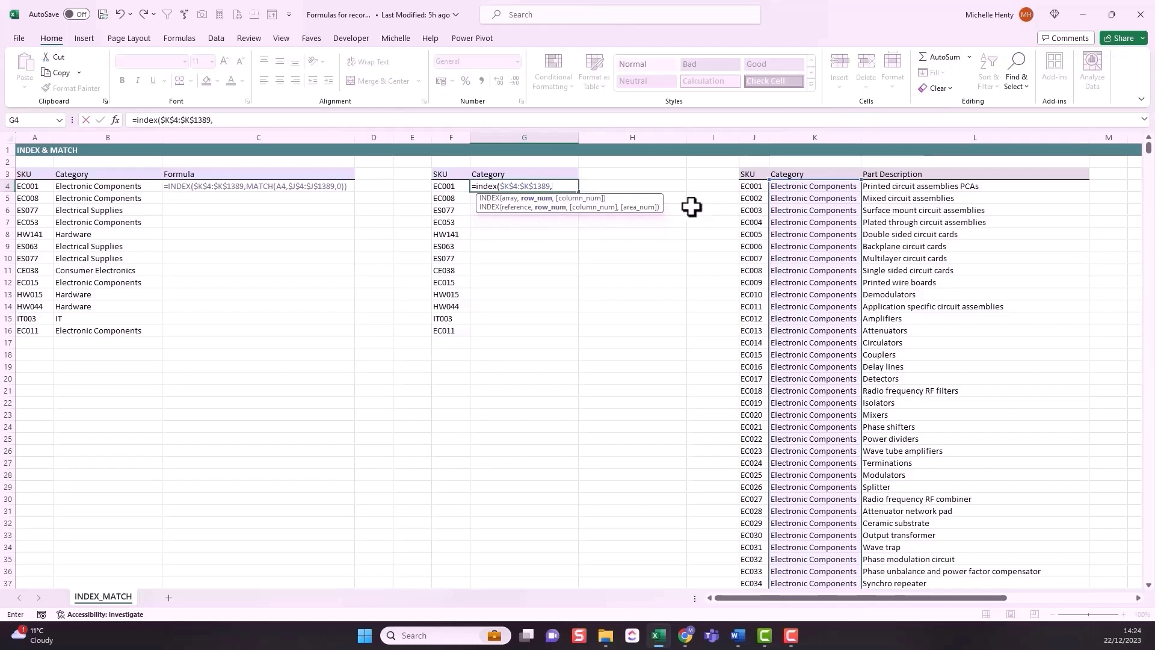
Nest a MATCH function as the row number in G4, looking up F4 in the absolute SKU range $J$4:$J$1389.
{"action": "type", "text": "match"}
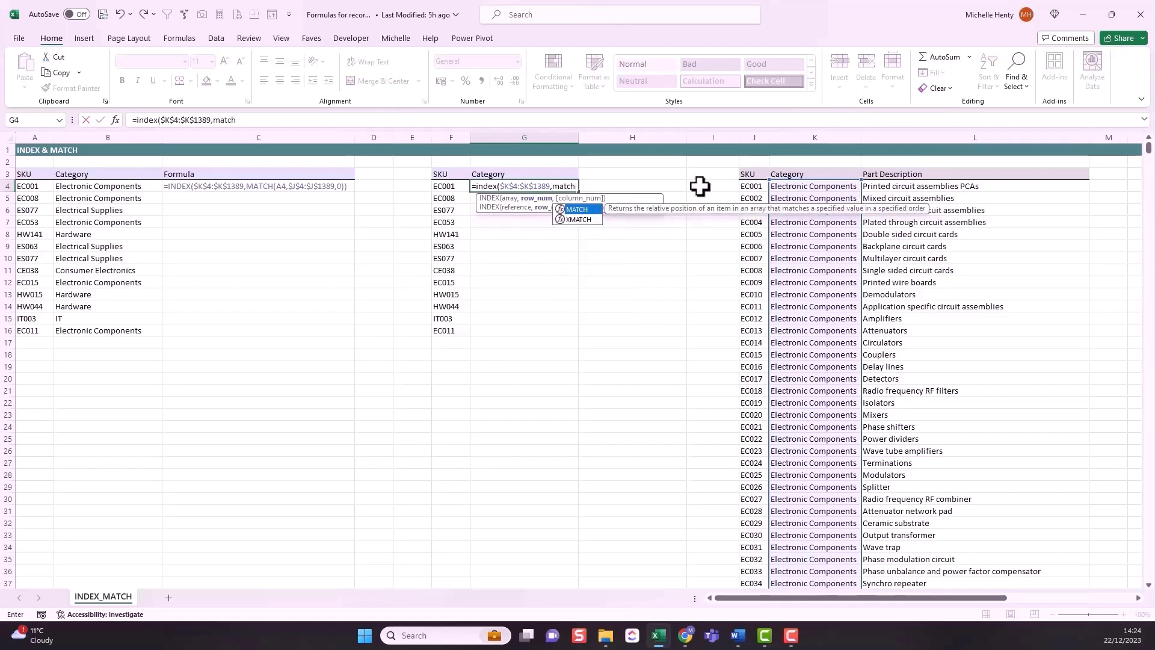
{"action": "type", "text": "("}
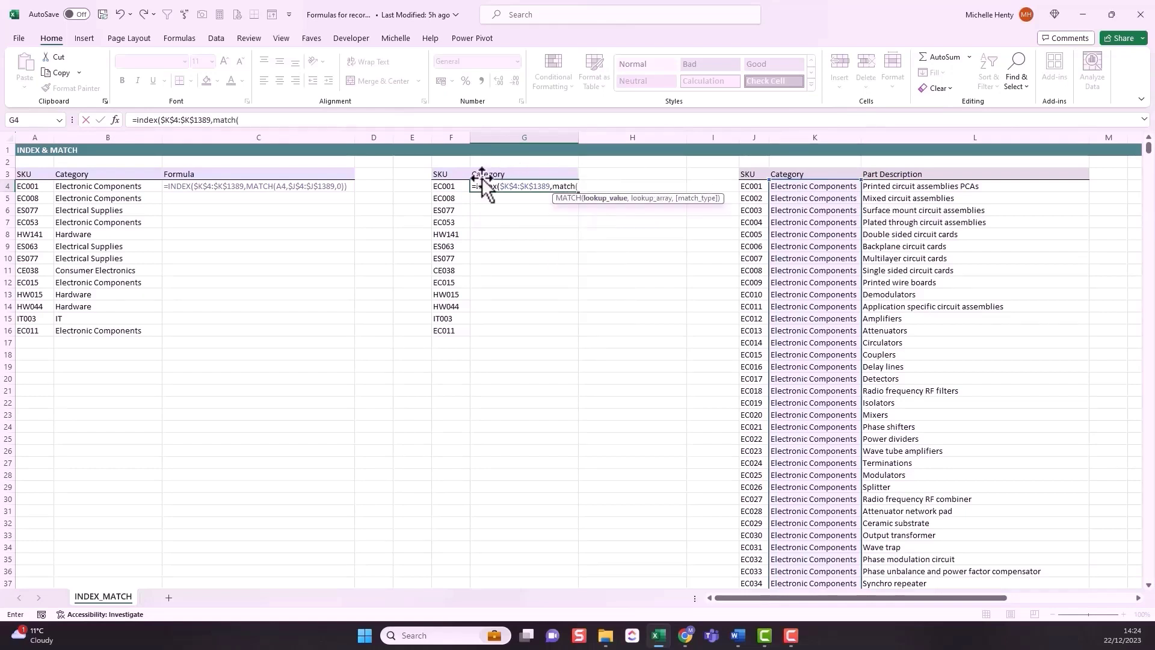
{"action": "left_click", "coordinate": [447, 186]}
{"action": "type", "text": ","}
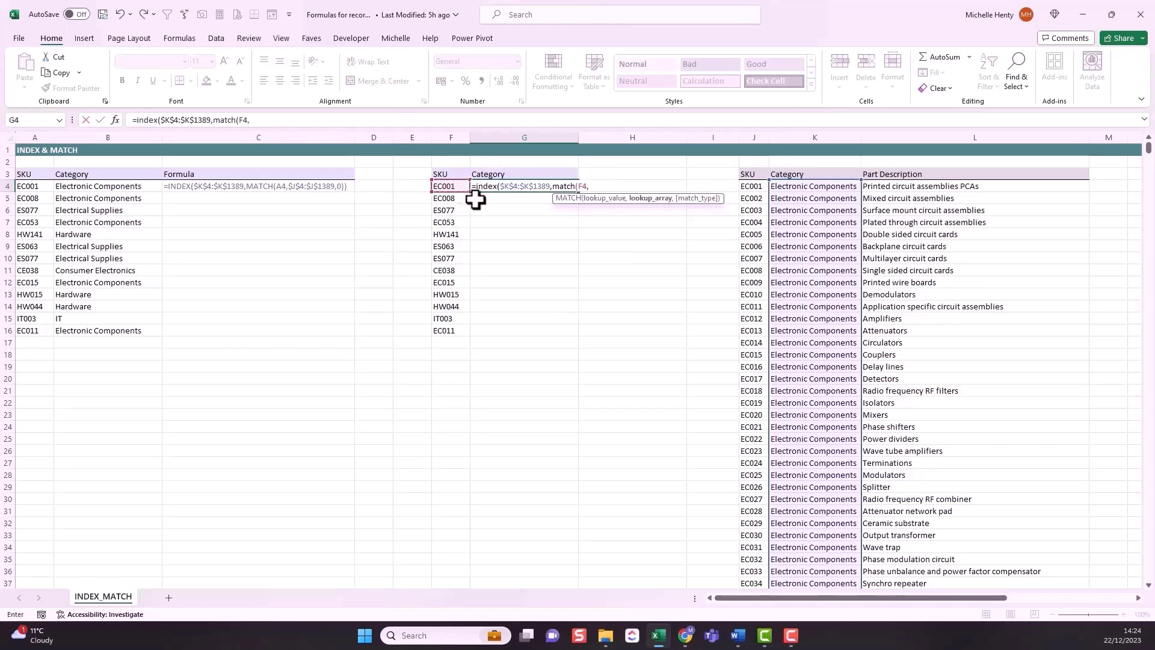
{"action": "left_click", "coordinate": [750, 182]}
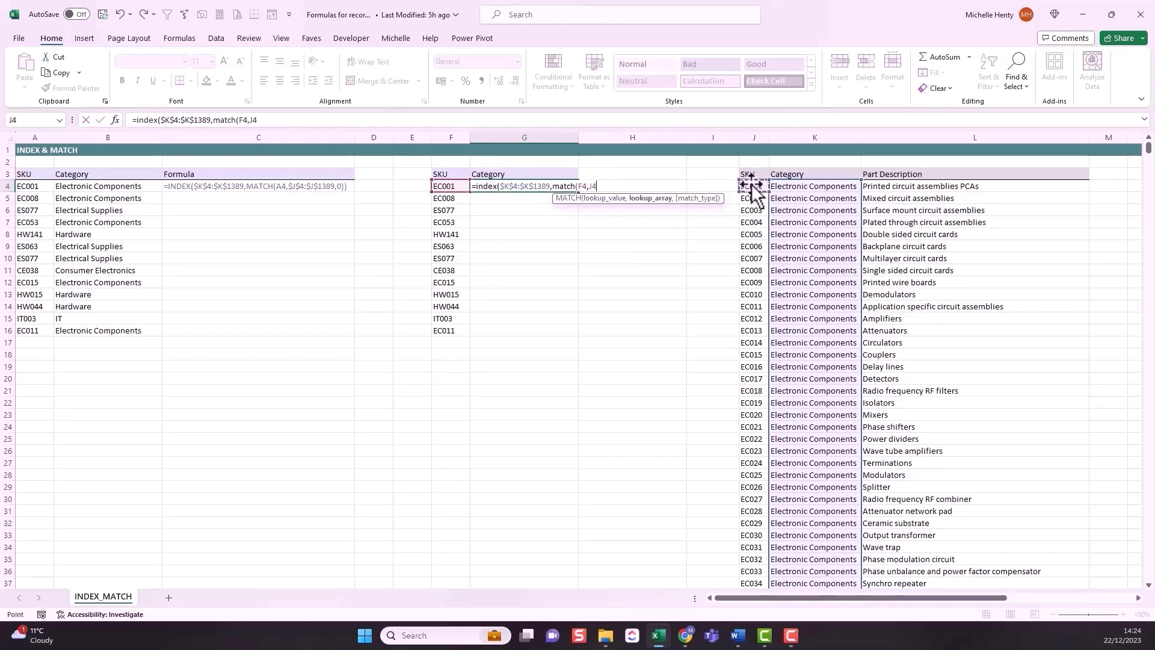
{"action": "key", "text": "ctrl+shift+Down"}
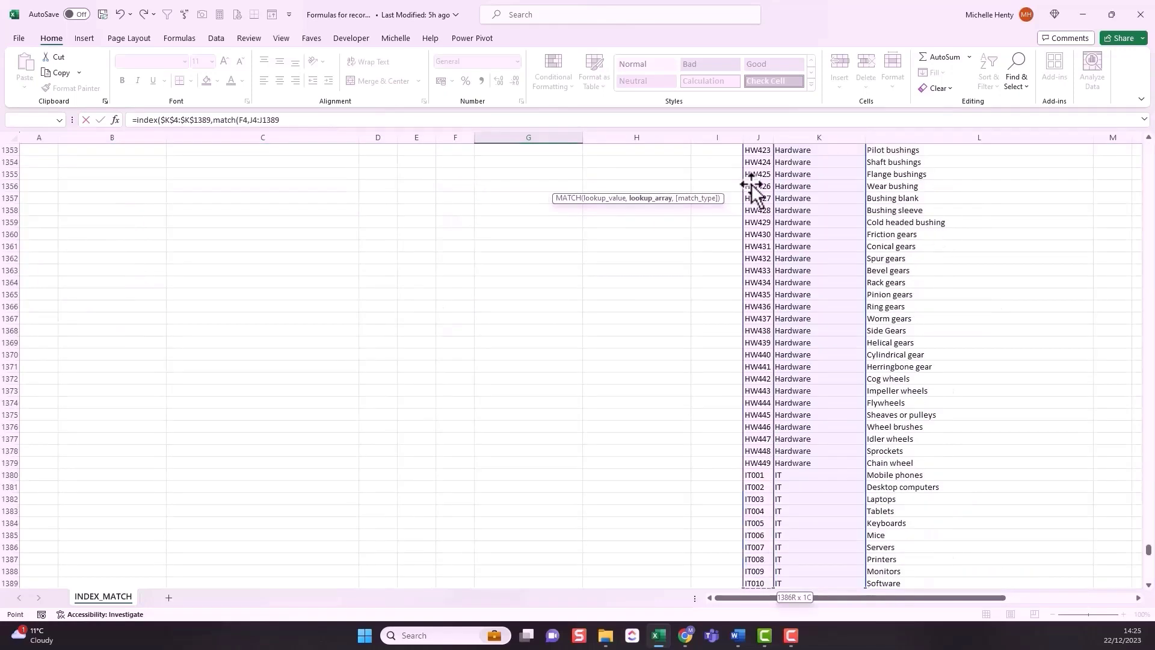
{"action": "key", "text": "F4"}
{"action": "type", "text": ","}
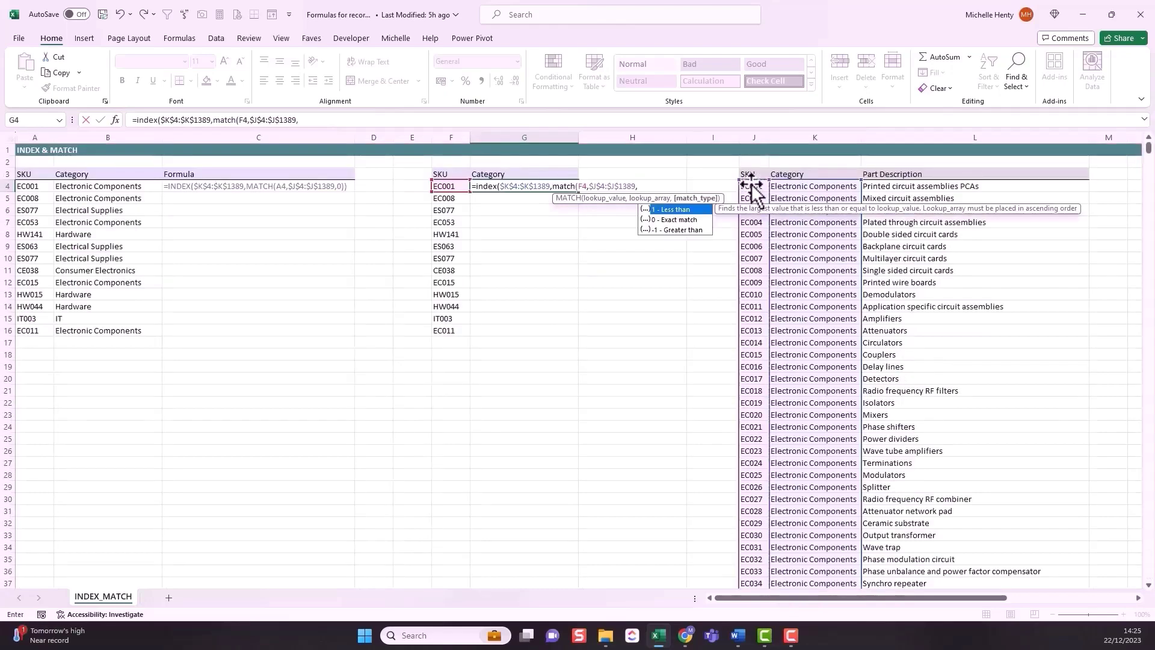
Finish the G4 formula with match type 0 for an exact match, and fill it down through G16.
{"action": "type", "text": "0"}
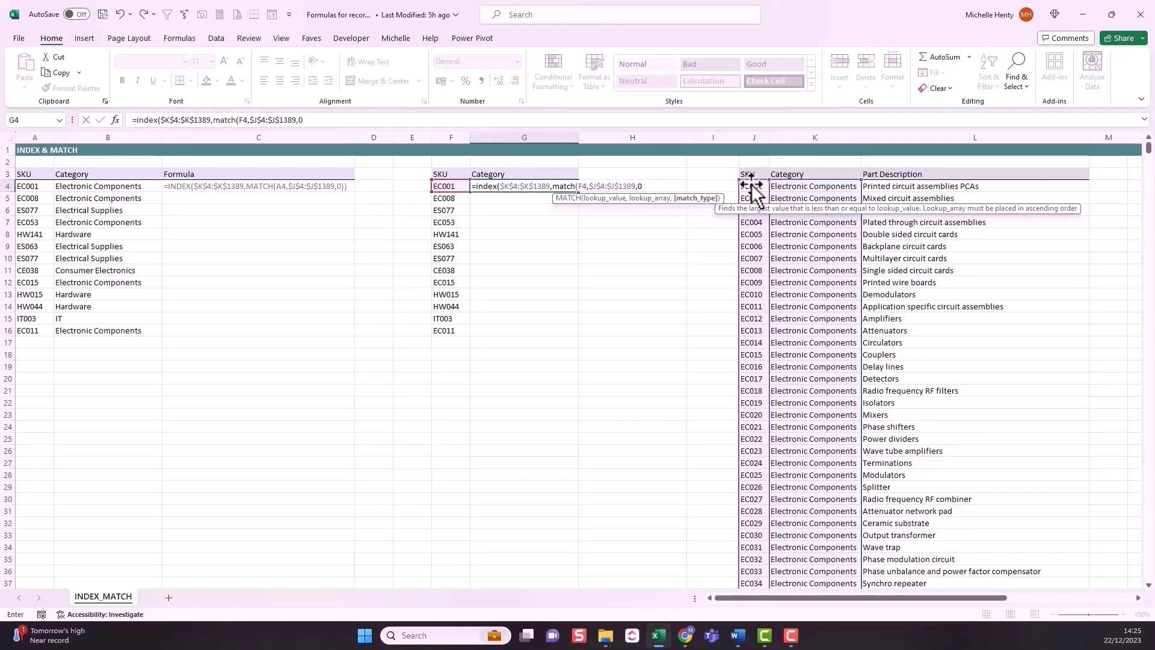
{"action": "type", "text": ")"}
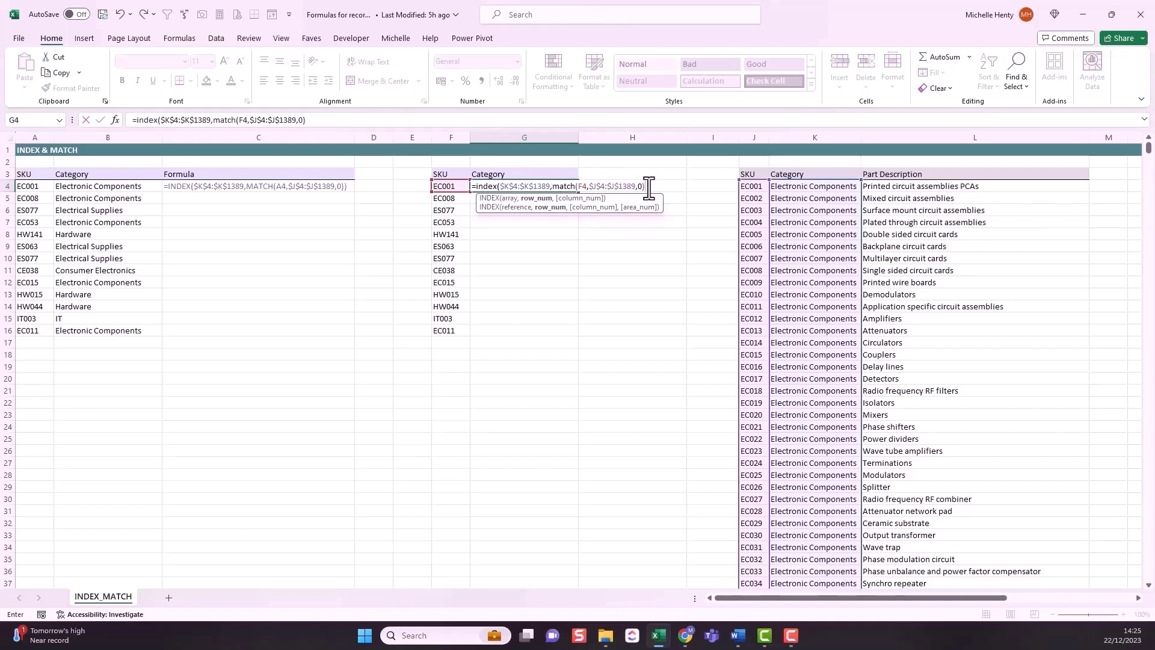
{"action": "type", "text": ")"}
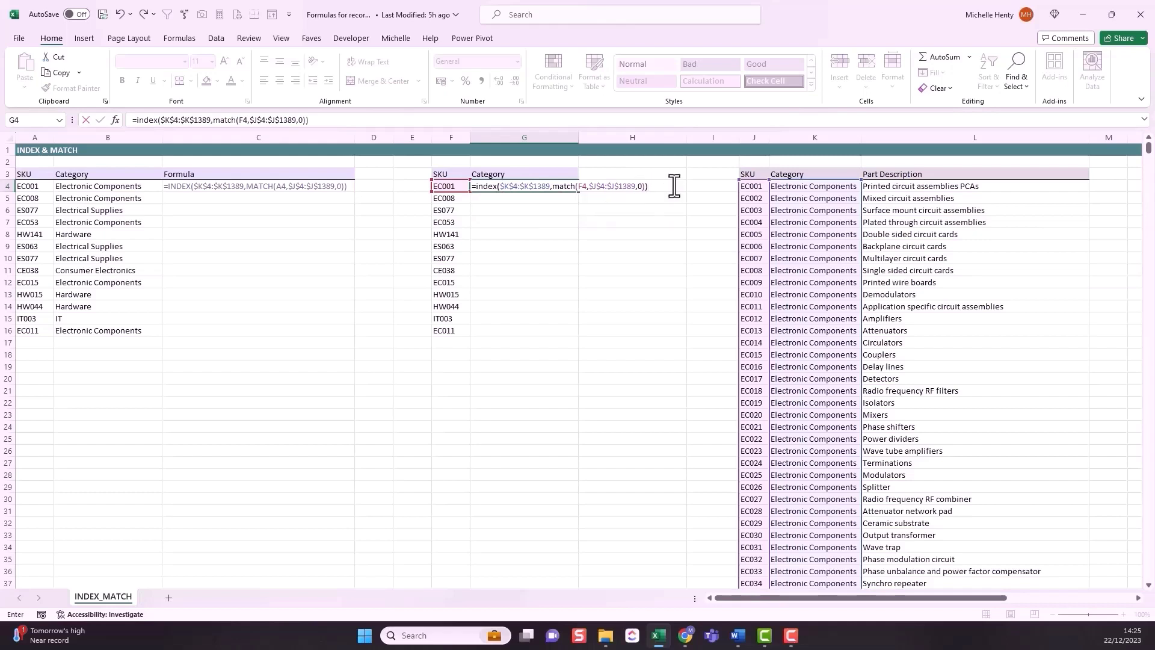
{"action": "key", "text": "Return"}
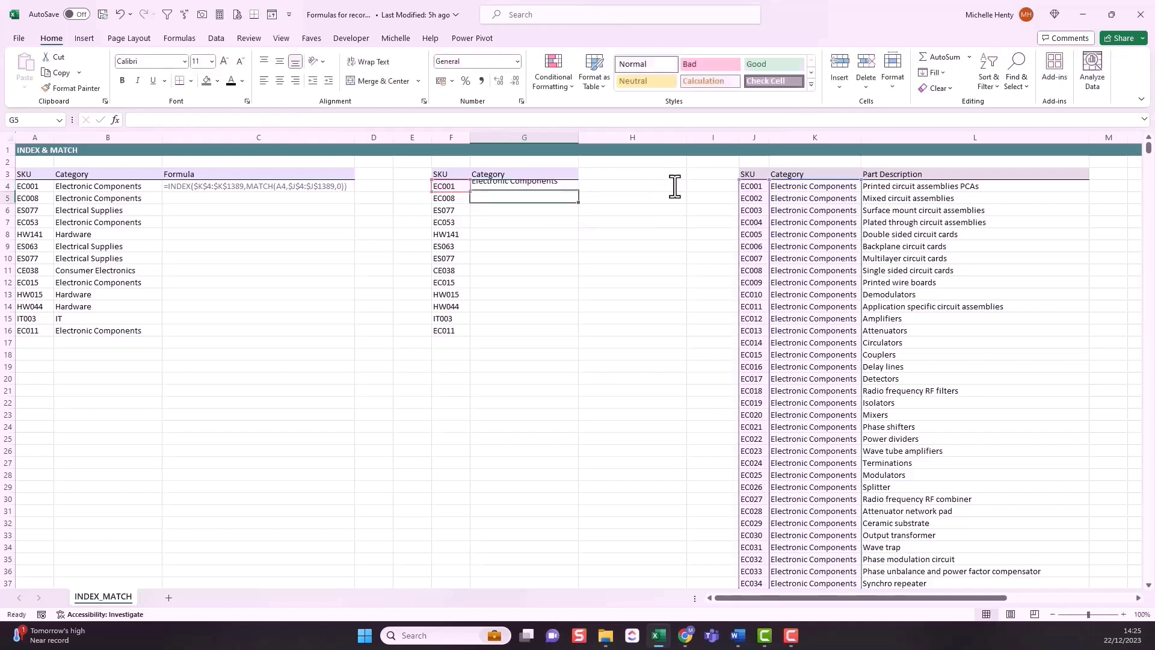
{"action": "left_click", "coordinate": [569, 188]}
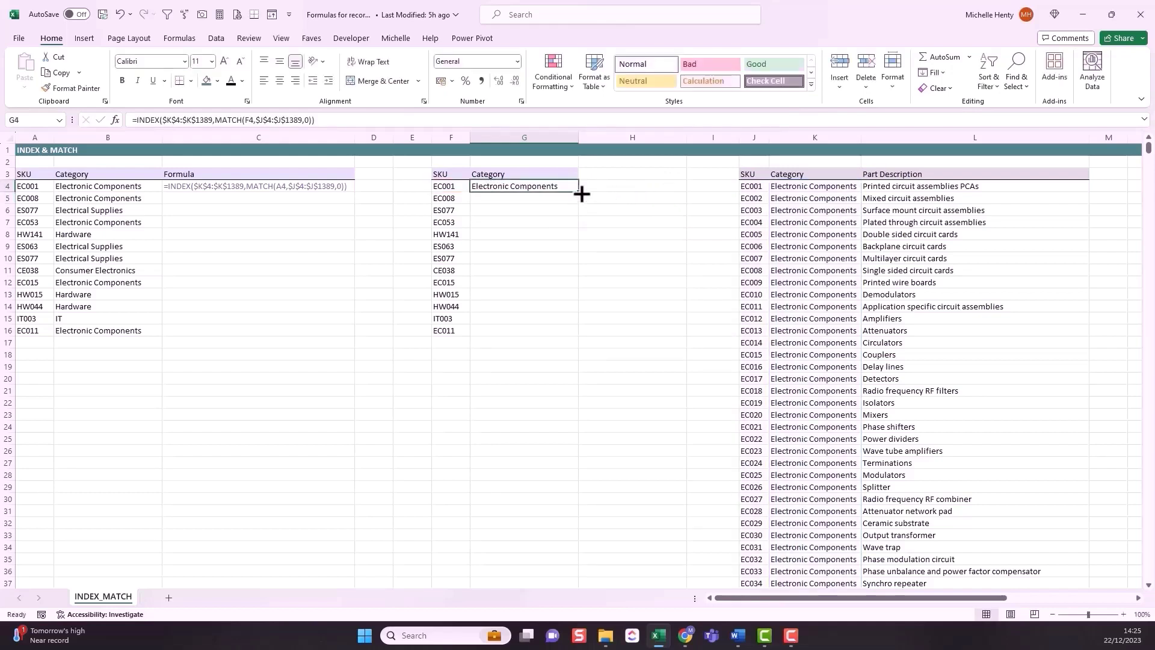
{"action": "double_click", "coordinate": [578, 192]}
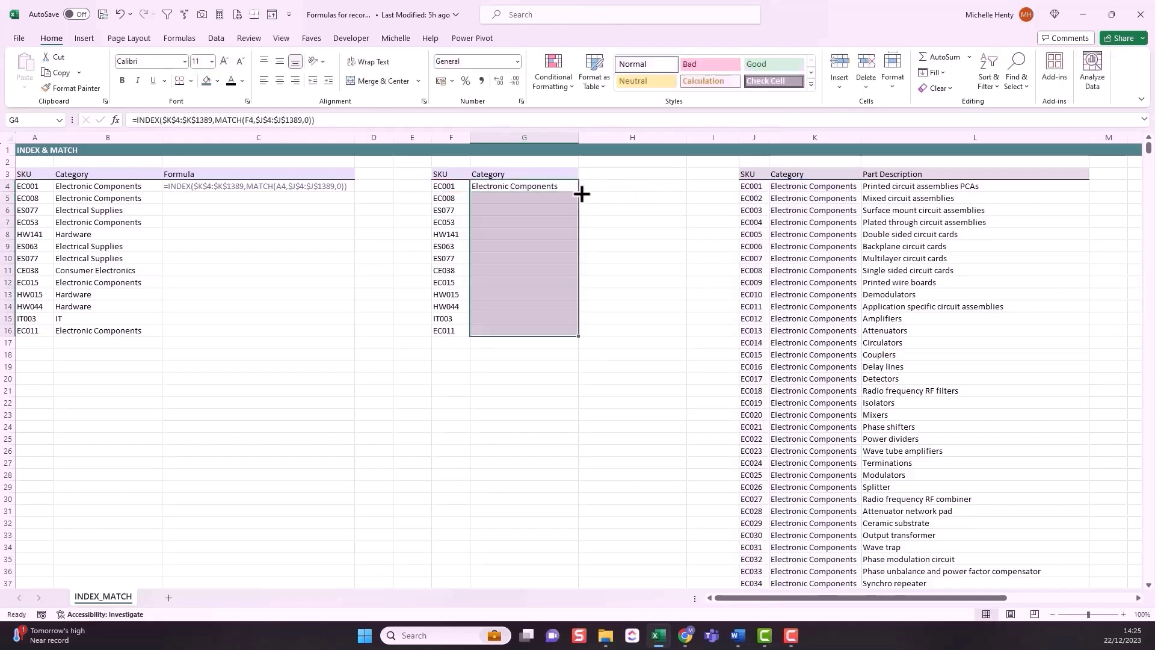
Check the filled INDEX and MATCH formulas in the Category column from G16 back up to G4.
{"action": "left_click", "coordinate": [490, 330]}
{"action": "left_click", "coordinate": [488, 318]}
{"action": "left_click", "coordinate": [484, 306]}
{"action": "left_click", "coordinate": [488, 282]}
{"action": "left_click_drag", "start_coordinate": [490, 258], "coordinate": [492, 246]}
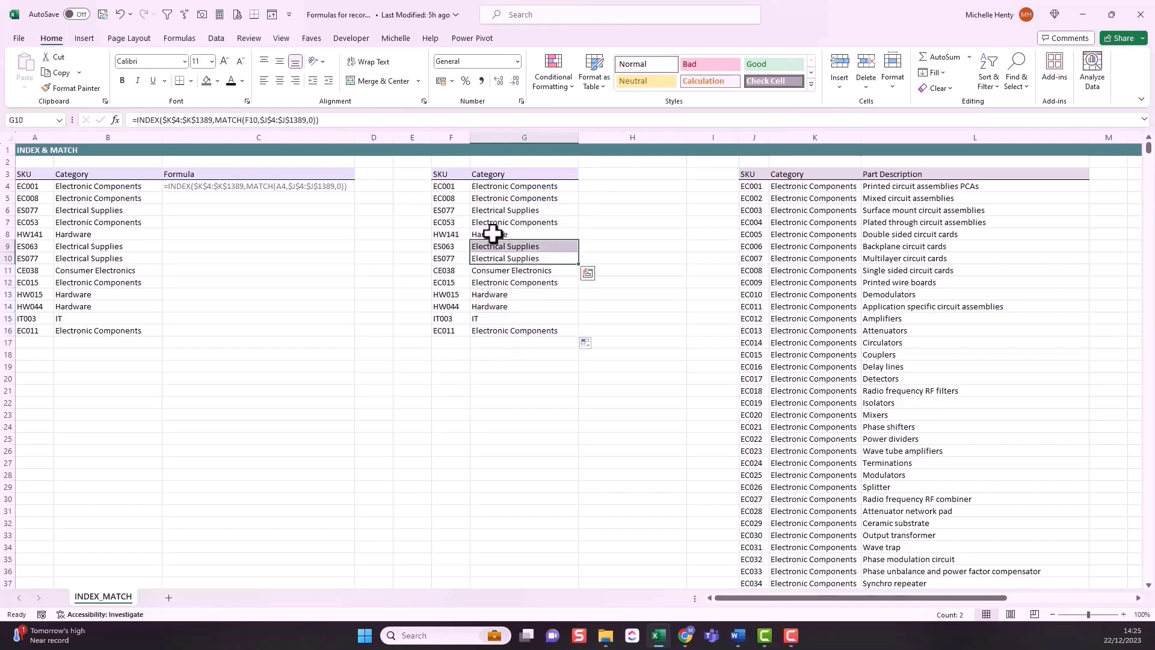
{"action": "left_click", "coordinate": [493, 235]}
{"action": "left_click", "coordinate": [493, 222]}
{"action": "left_click", "coordinate": [505, 197]}
{"action": "left_click", "coordinate": [546, 189]}
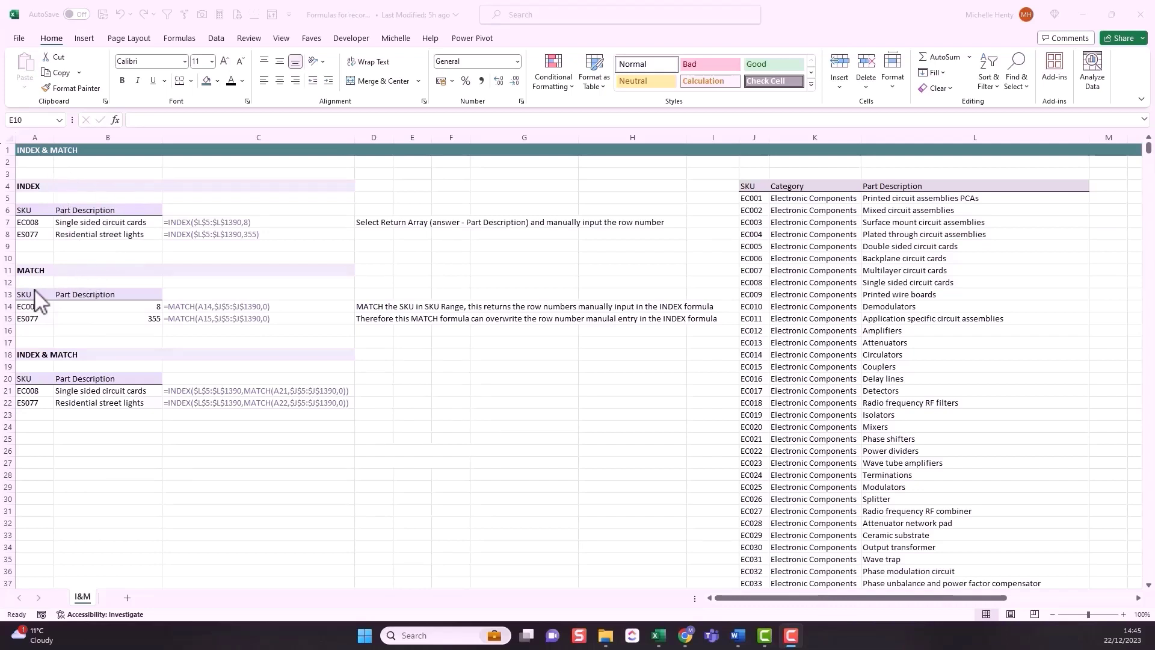
Examine the array argument of the INDEX formula in B7 on the I&M sheet, keeping the formula as is.
{"action": "left_click", "coordinate": [69, 222]}
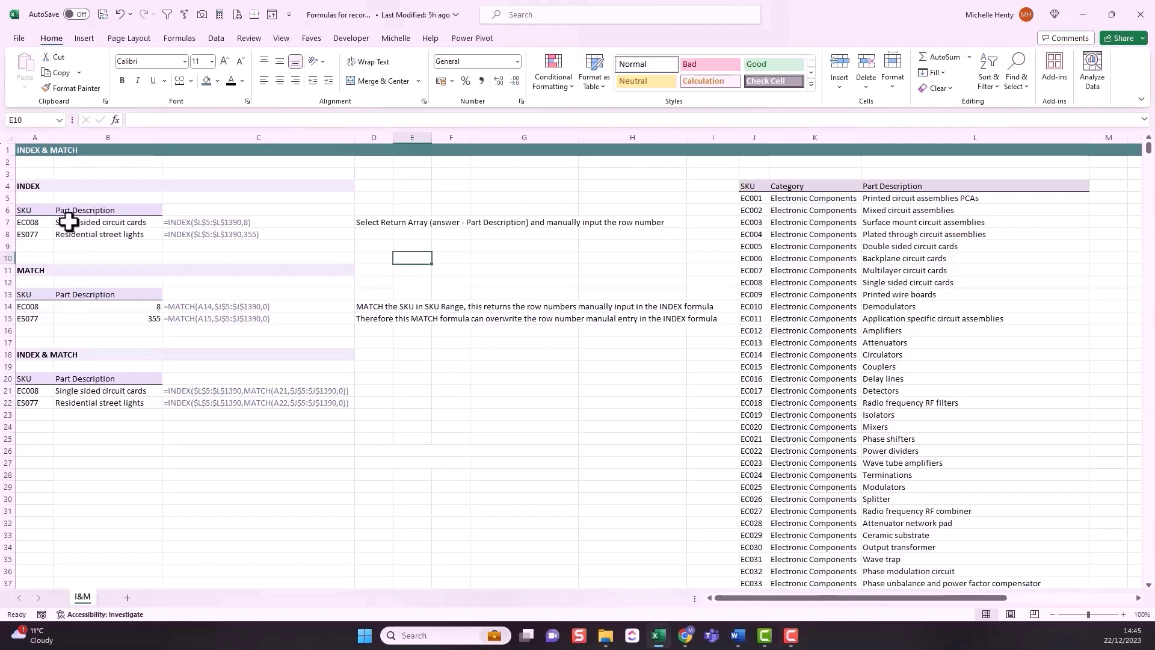
{"action": "left_click", "coordinate": [69, 222]}
{"action": "left_click", "coordinate": [165, 120]}
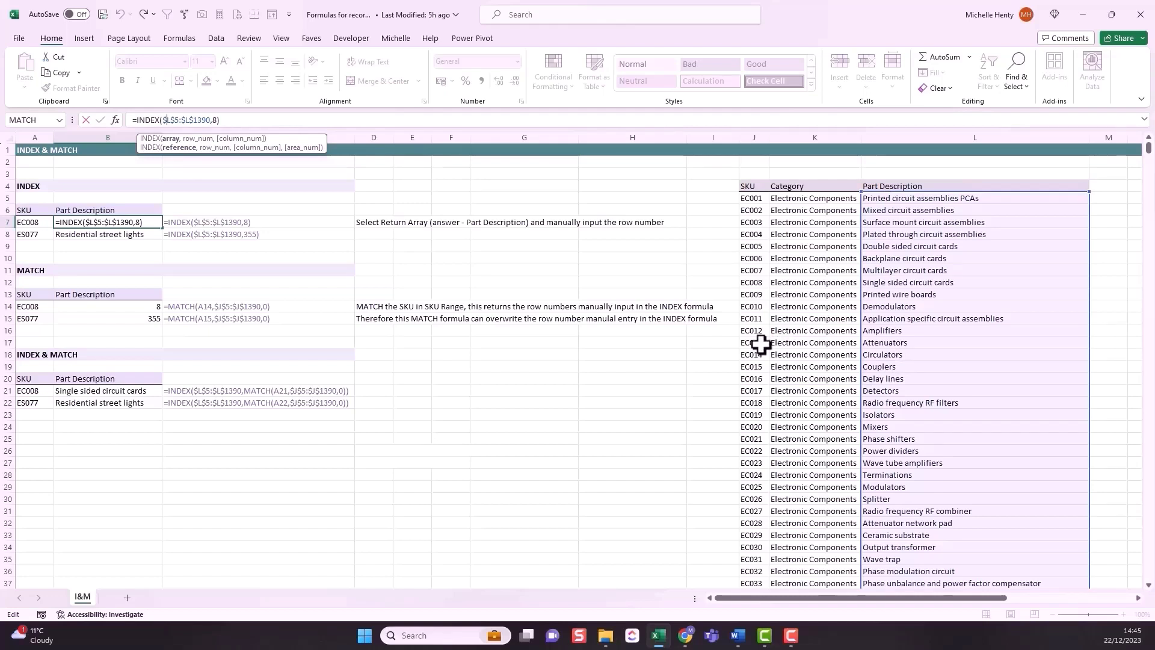
{"action": "left_click", "coordinate": [172, 122]}
{"action": "key", "text": "ctrl+Return"}
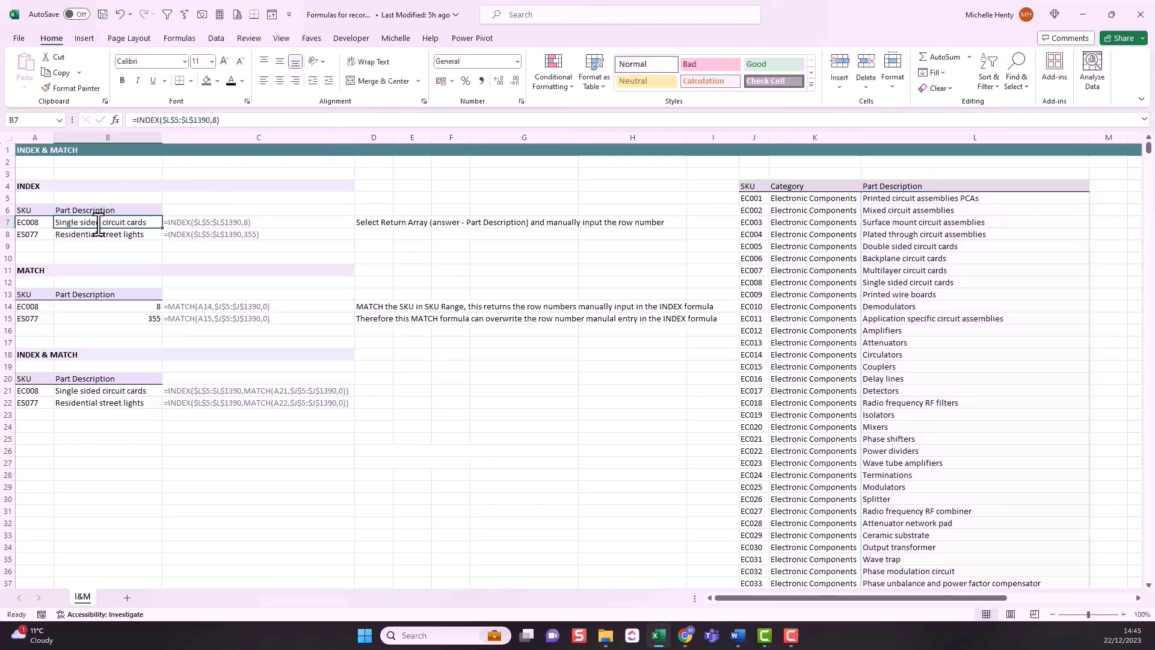
Clear the Part Description formulas from B7 and B8 in the INDEX section.
{"action": "key", "text": "Delete"}
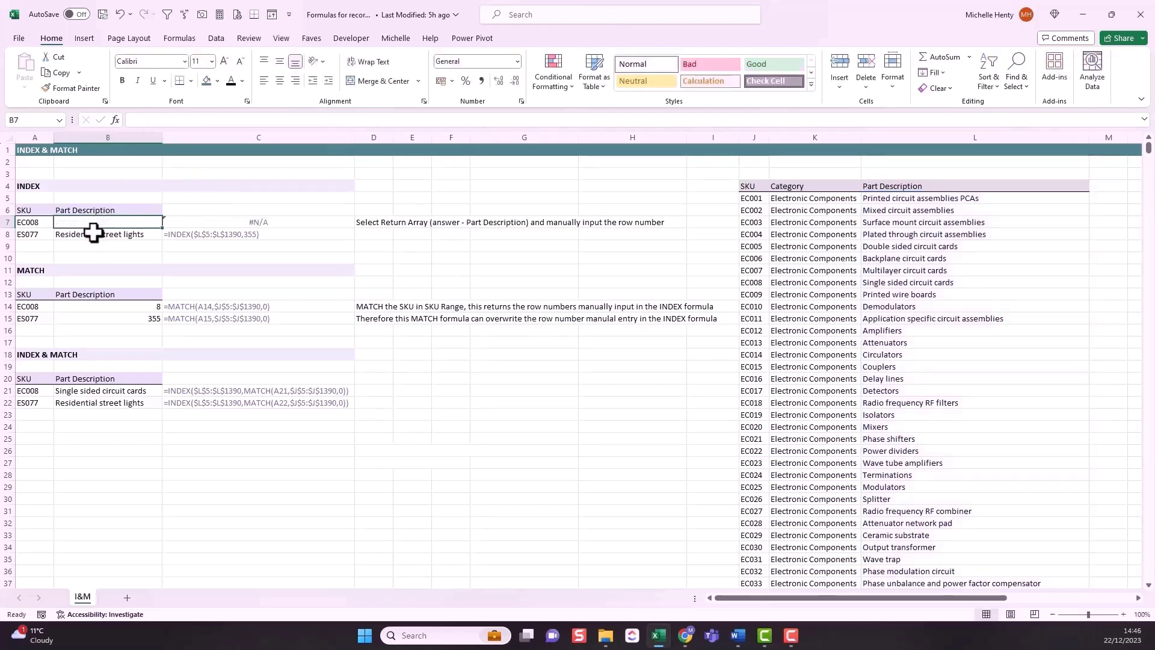
{"action": "left_click", "coordinate": [94, 233]}
{"action": "key", "text": "Delete"}
Enter =INDEX($L$5:$L$1390,8) in B7 to return the part description for SKU EC008.
{"action": "left_click", "coordinate": [89, 225]}
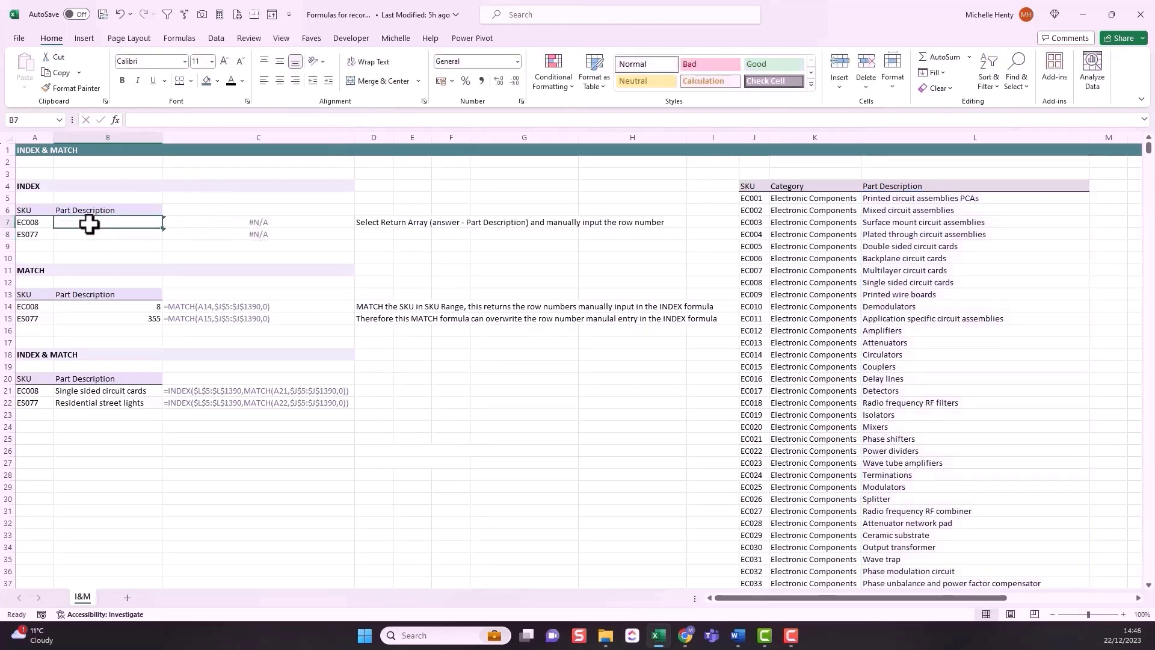
{"action": "type", "text": "=index("}
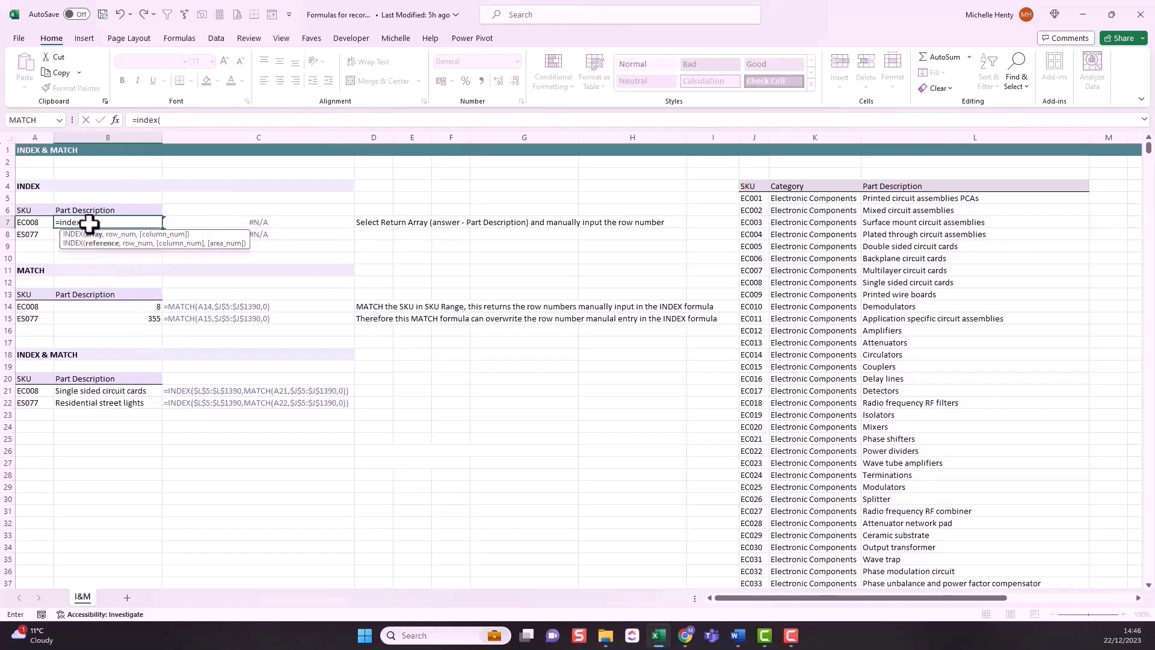
{"action": "left_click", "coordinate": [893, 198]}
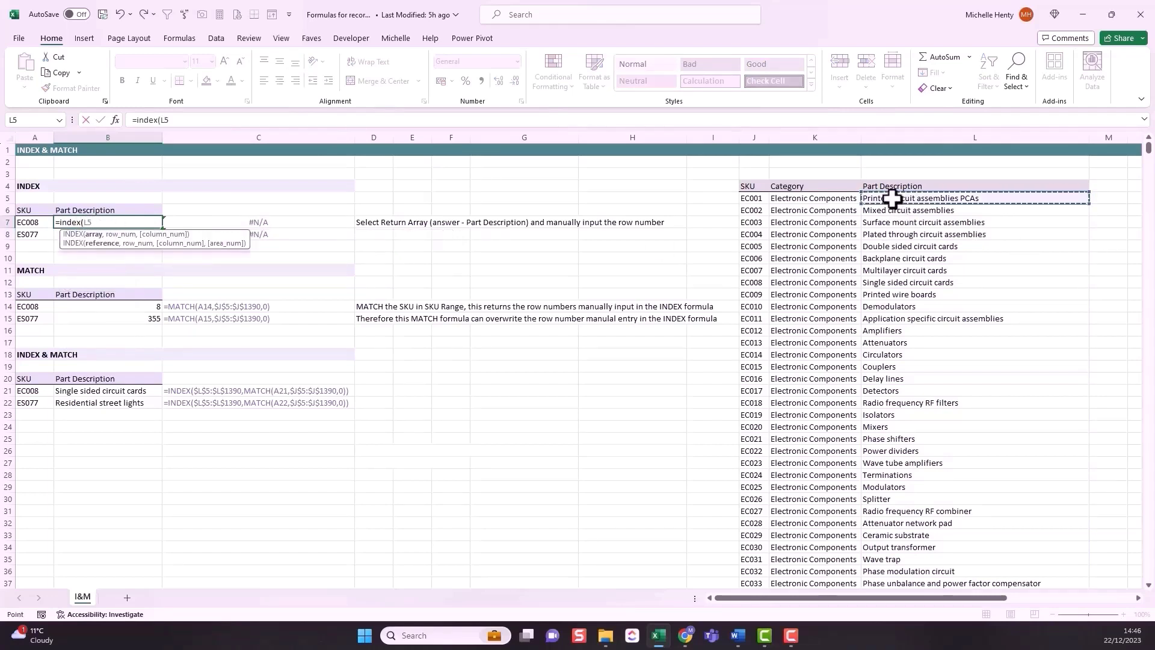
{"action": "key", "text": "ctrl+shift+Down"}
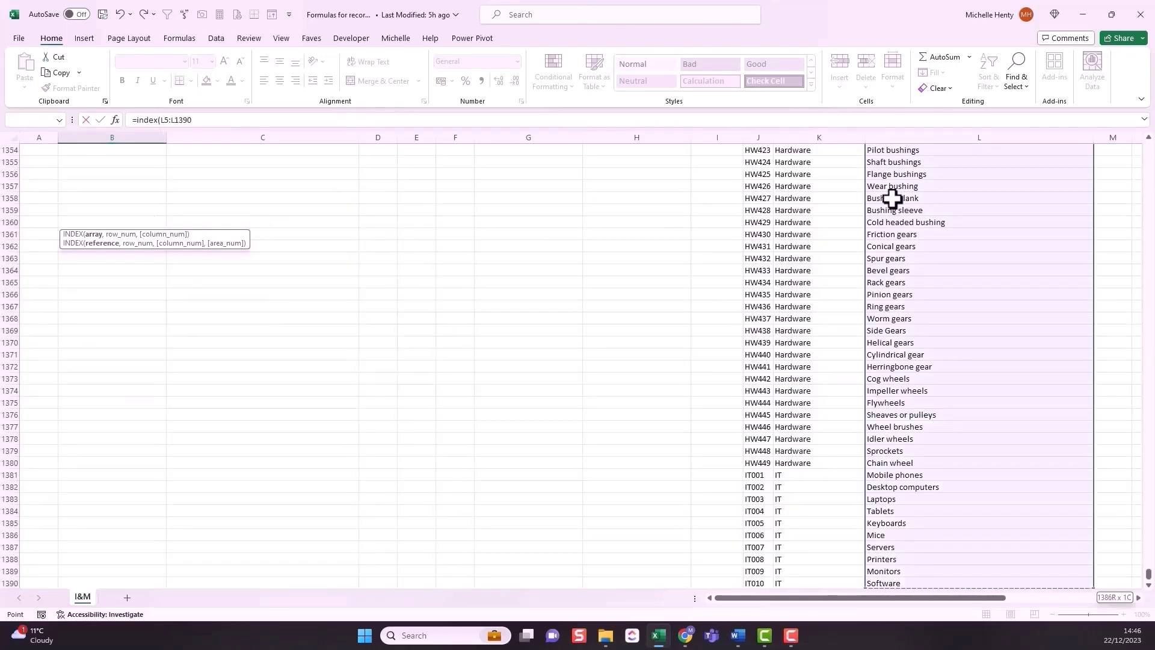
{"action": "key", "text": "F4"}
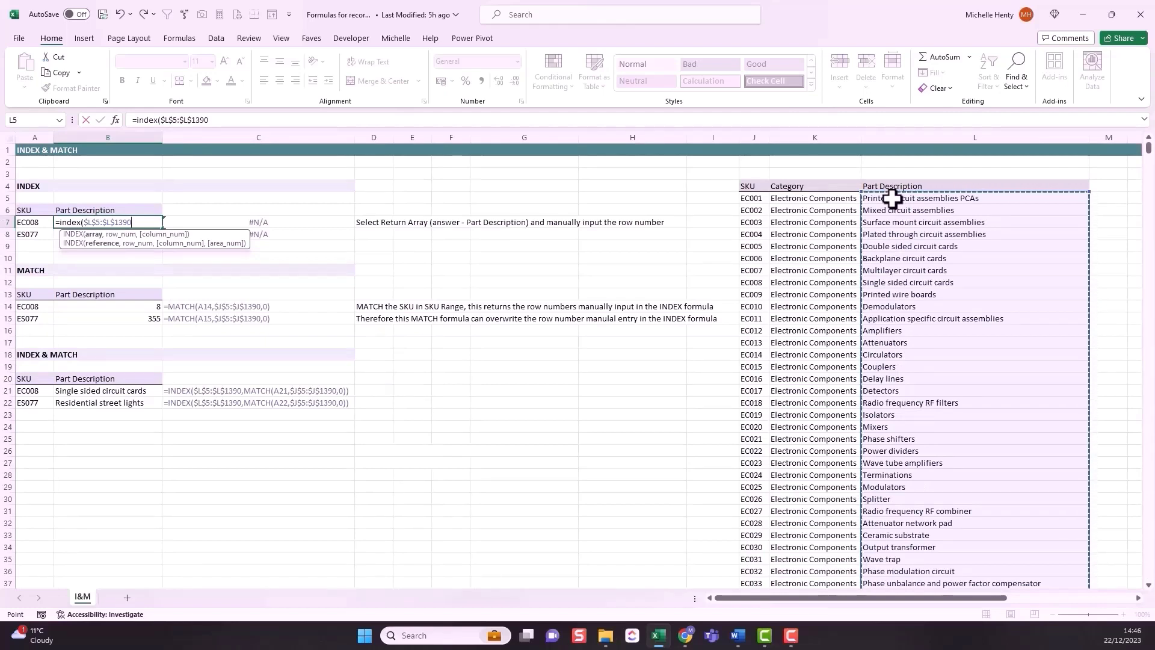
{"action": "type", "text": ",8"}
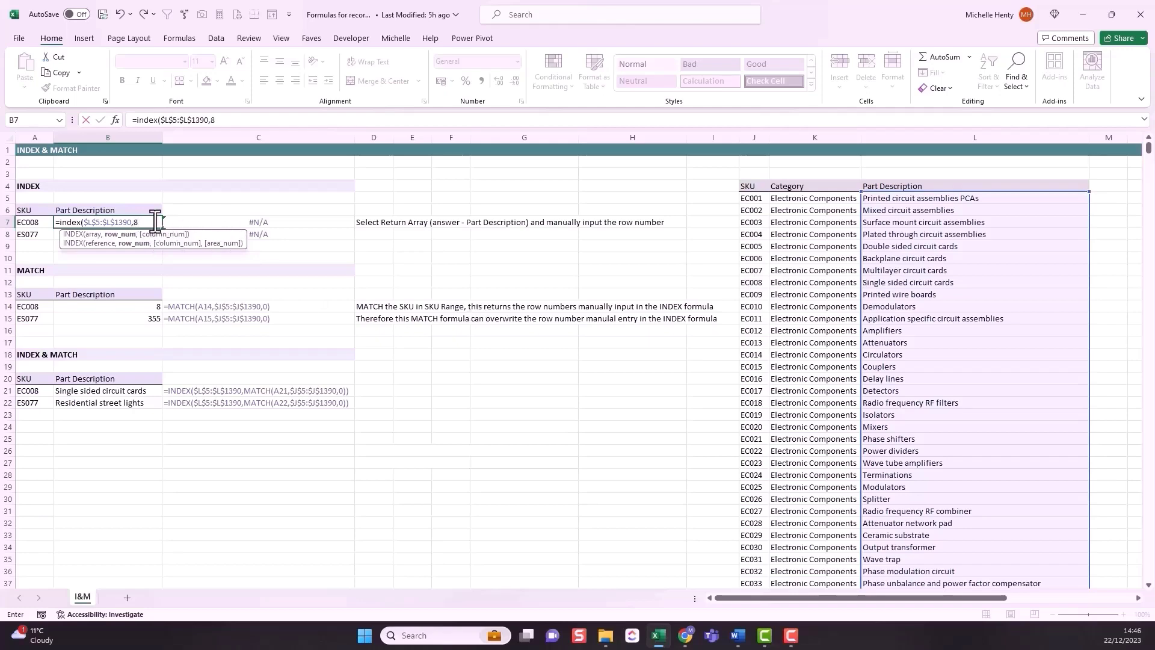
{"action": "type", "text": ")"}
{"action": "key", "text": "Return"}
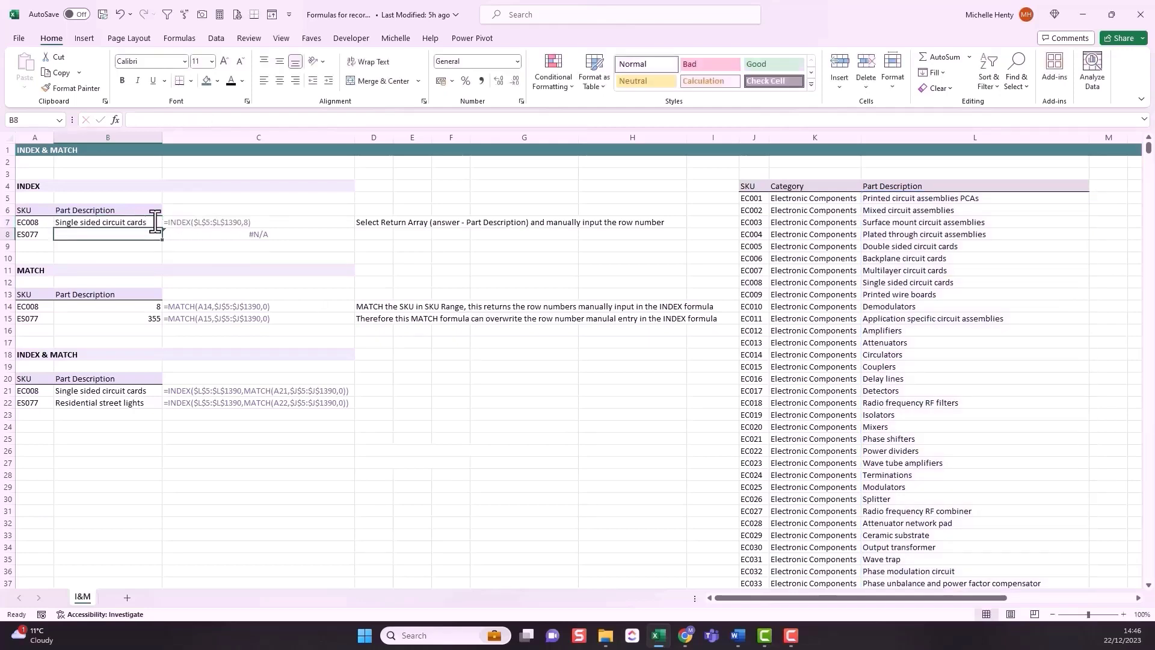
Copy the INDEX formula from B7 down to B8 and change its row number to 355 for SKU ES077.
{"action": "key", "text": "ctrl+d"}
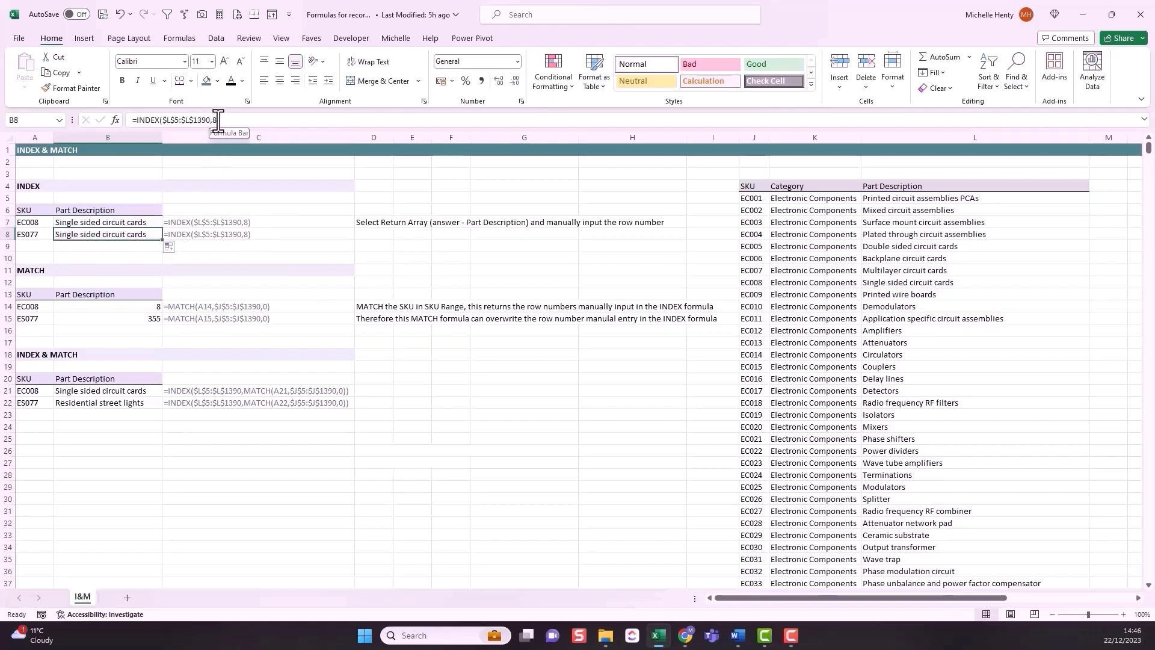
{"action": "left_click", "coordinate": [36, 235]}
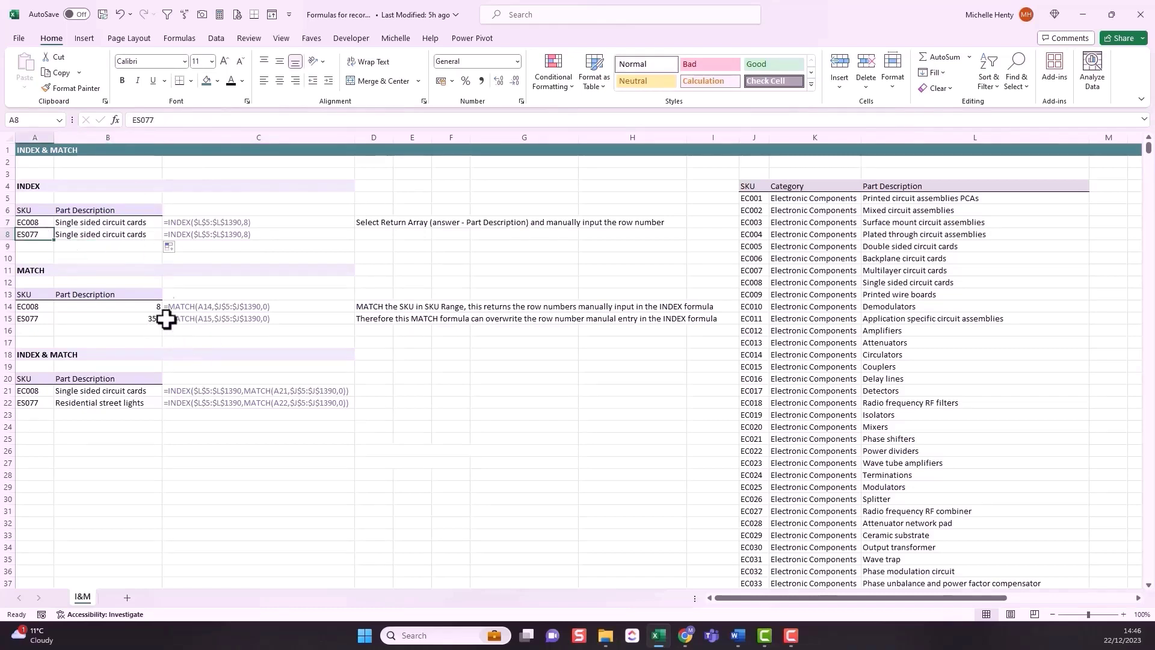
{"action": "left_click", "coordinate": [100, 237]}
{"action": "left_click", "coordinate": [216, 120]}
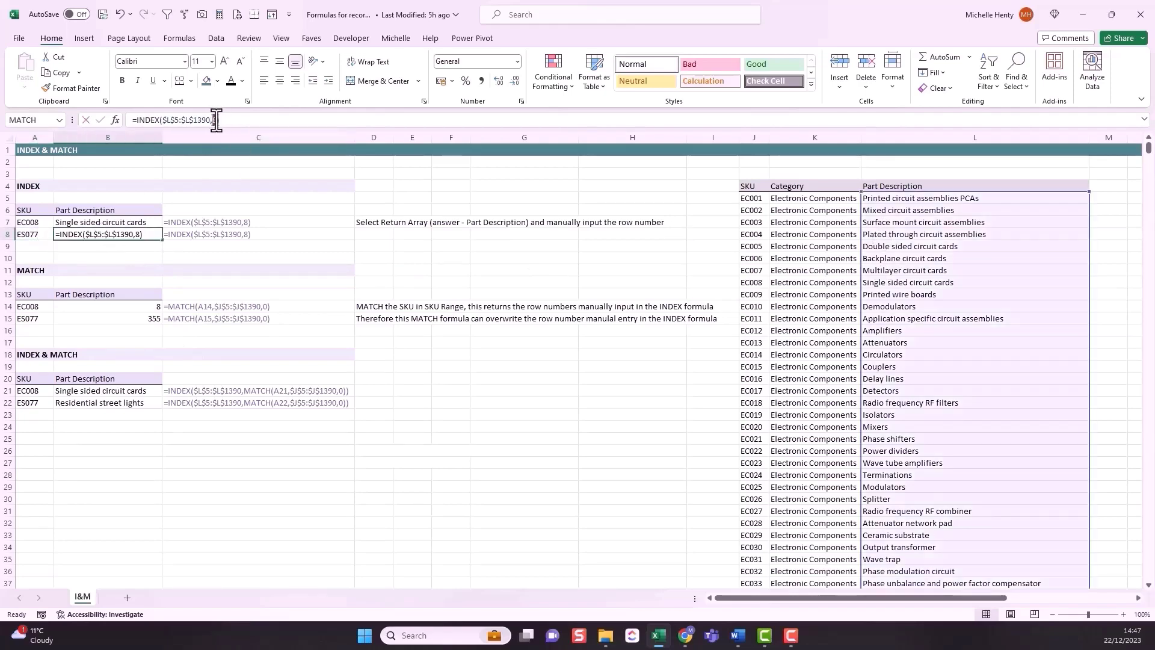
{"action": "type", "text": "355"}
{"action": "key", "text": "Return"}
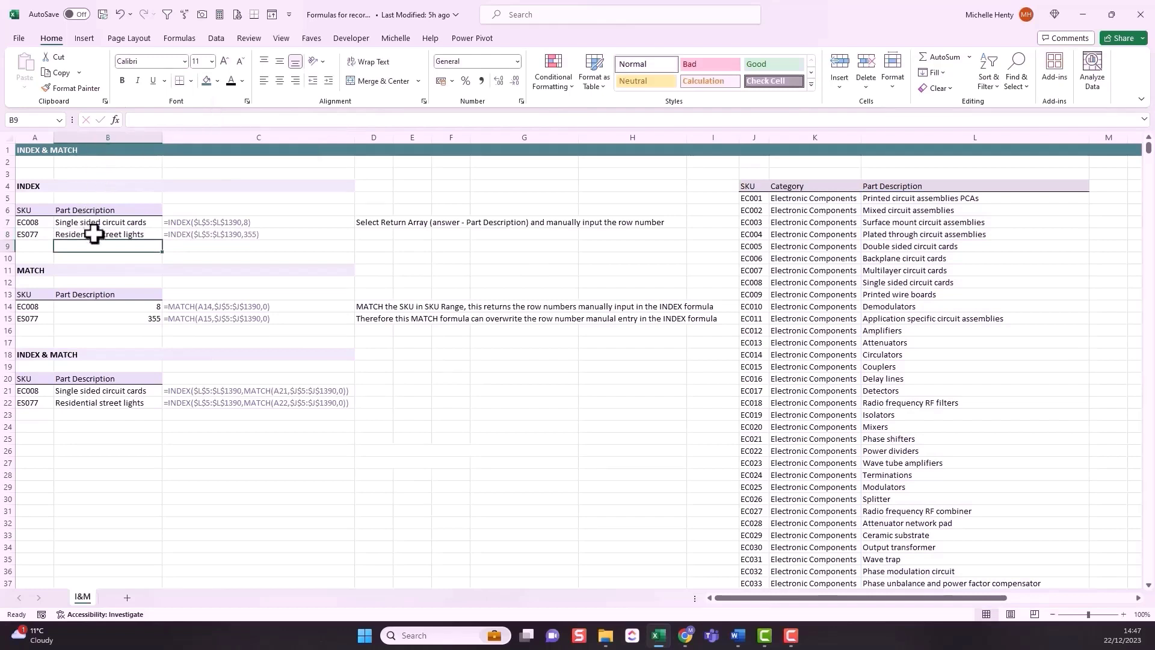
{"action": "left_click_drag", "start_coordinate": [96, 224], "coordinate": [98, 236]}
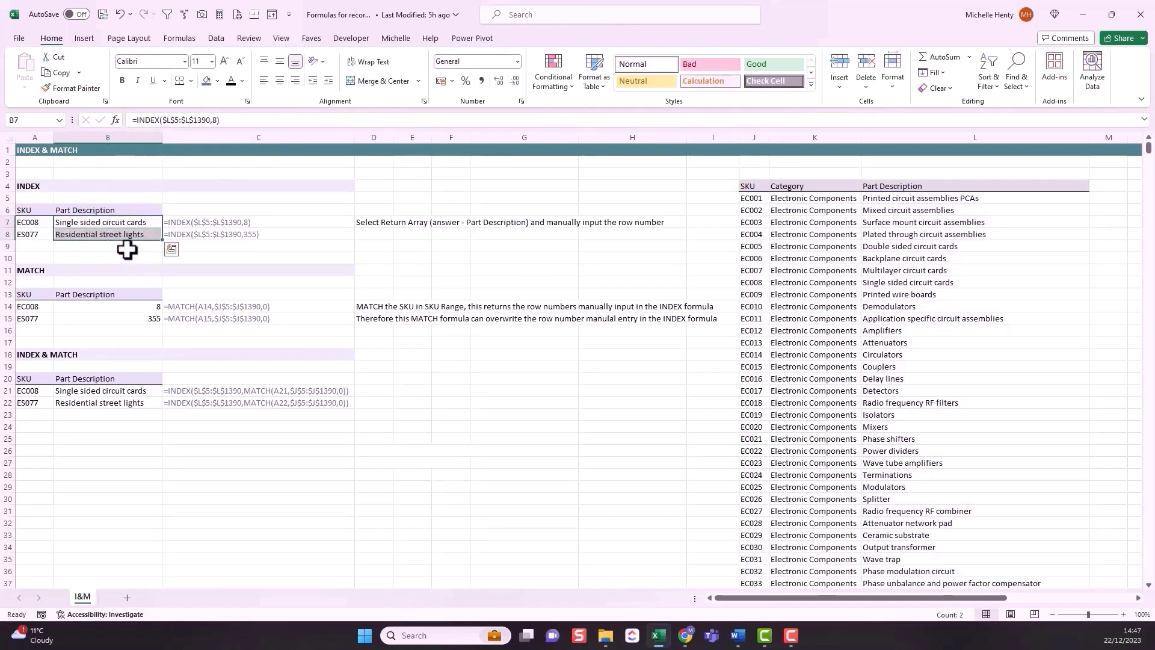
{"action": "left_click", "coordinate": [127, 248]}
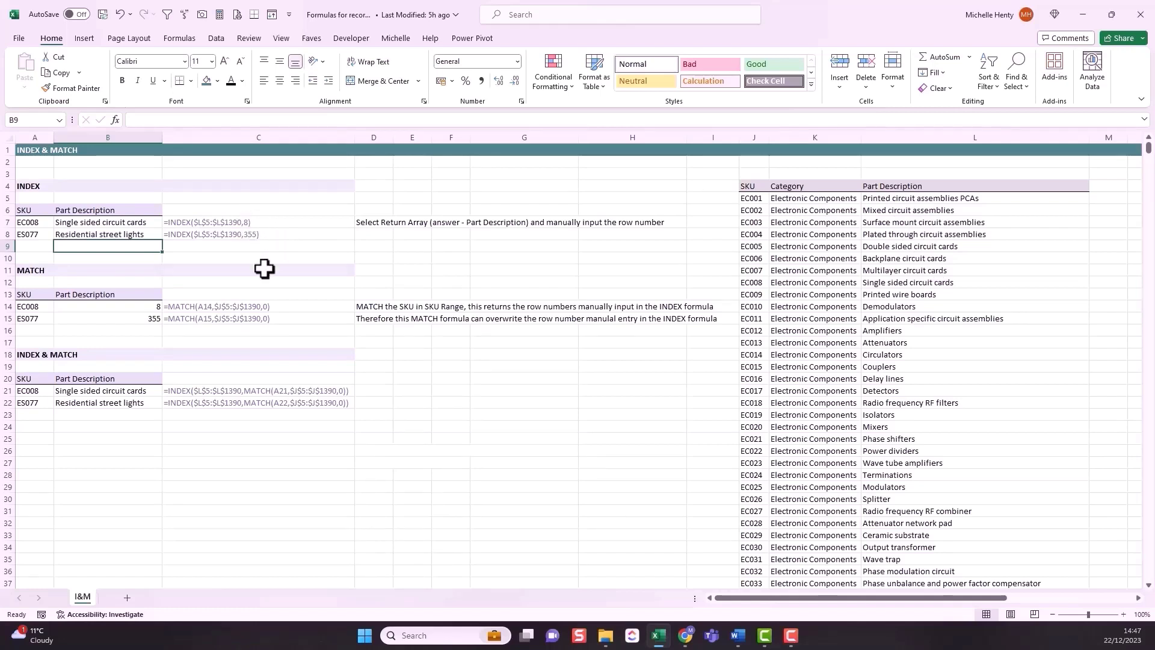
Review the MATCH formulas in B14 and B15, and clear both cells.
{"action": "left_click", "coordinate": [60, 307]}
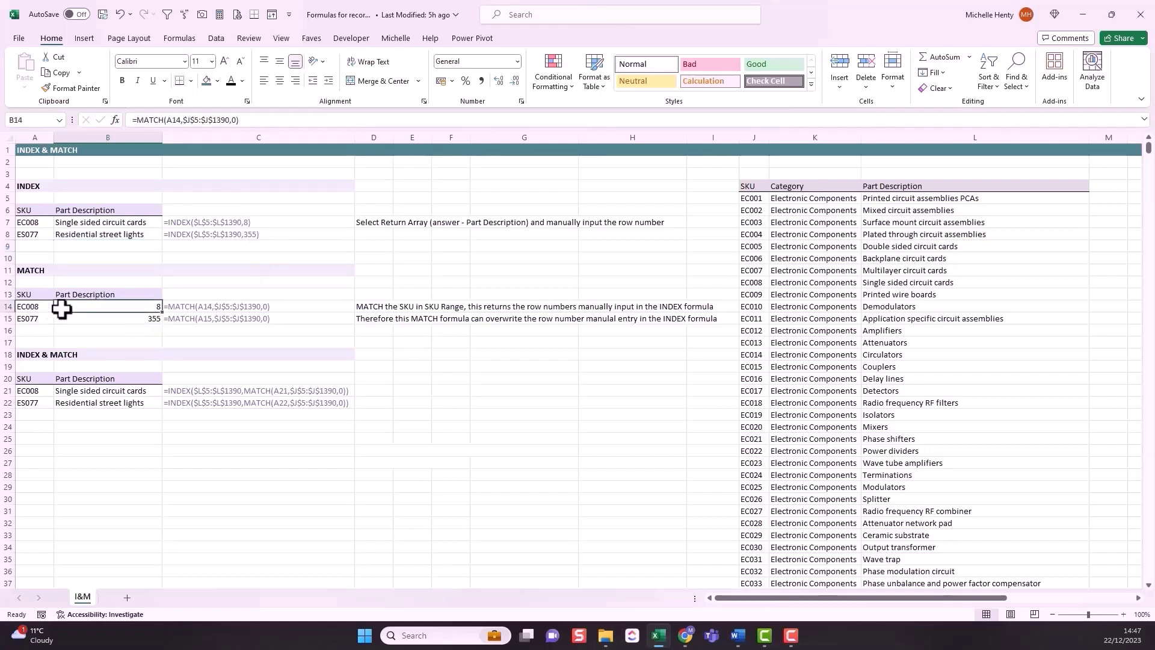
{"action": "left_click", "coordinate": [136, 319]}
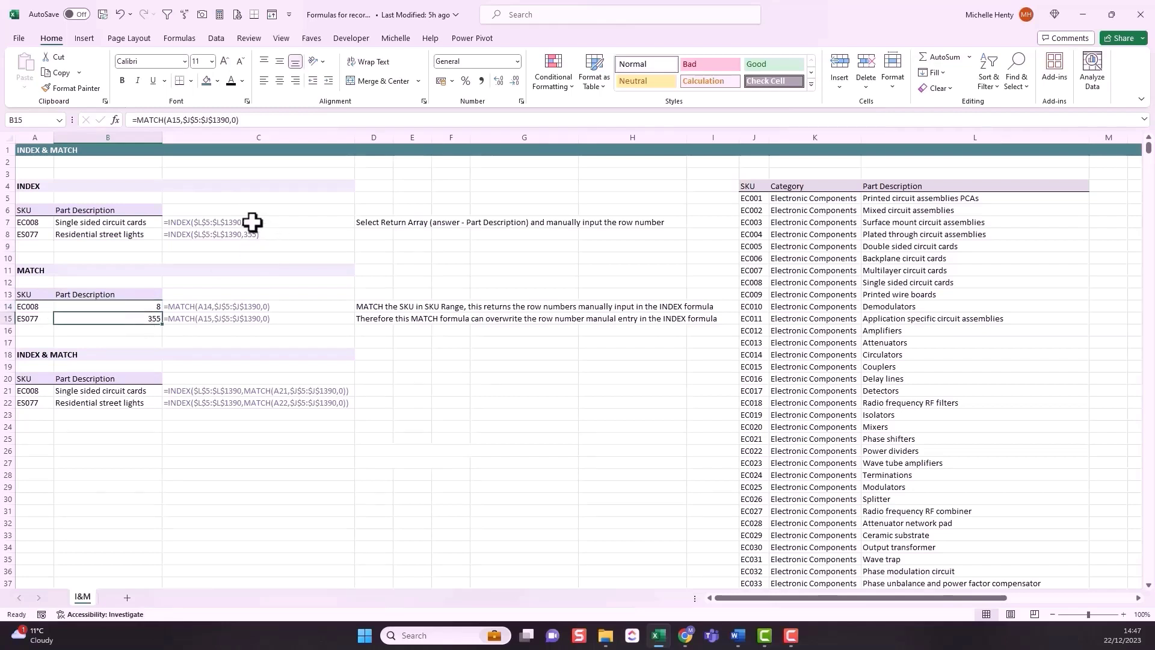
{"action": "left_click", "coordinate": [154, 306]}
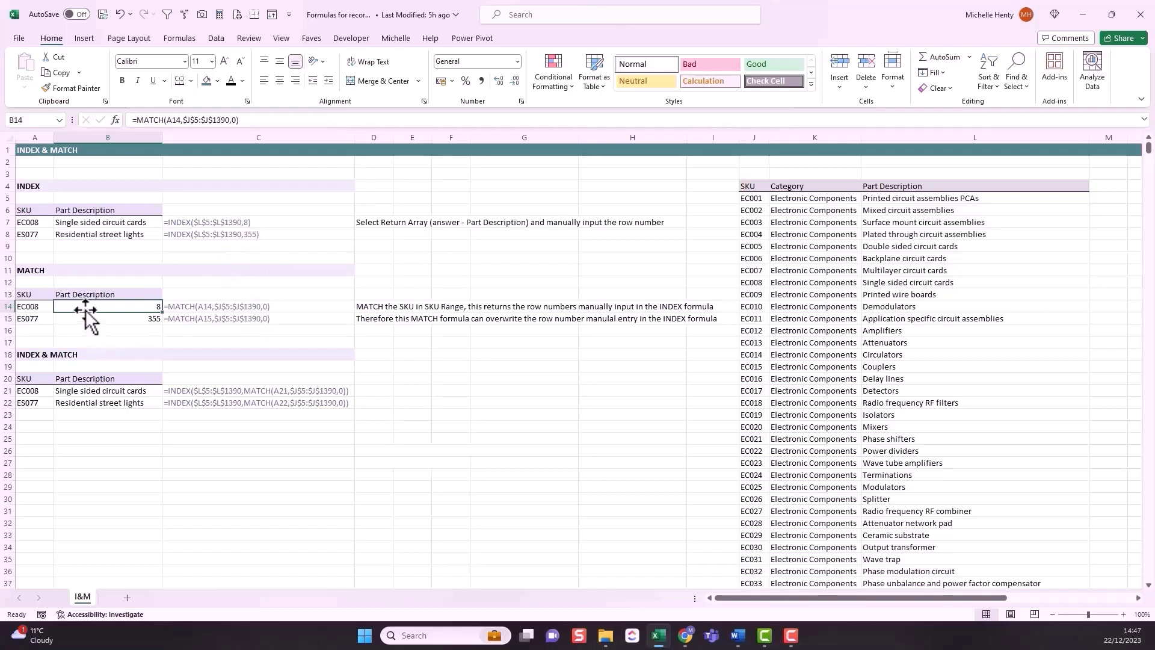
{"action": "left_click_drag", "start_coordinate": [90, 304], "coordinate": [95, 320]}
{"action": "key", "text": "Delete"}
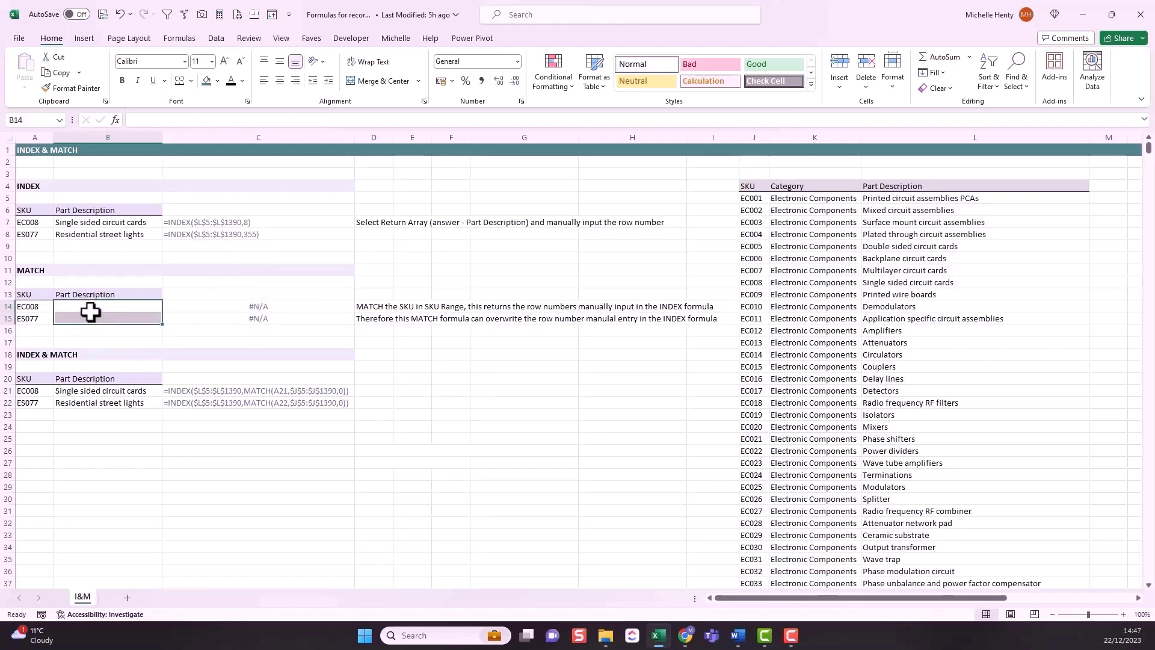
Enter =MATCH(A14,$J$5:$J$1390,0) in B14 to find the row number of SKU EC008.
{"action": "left_click", "coordinate": [88, 305]}
{"action": "type", "text": "=match("}
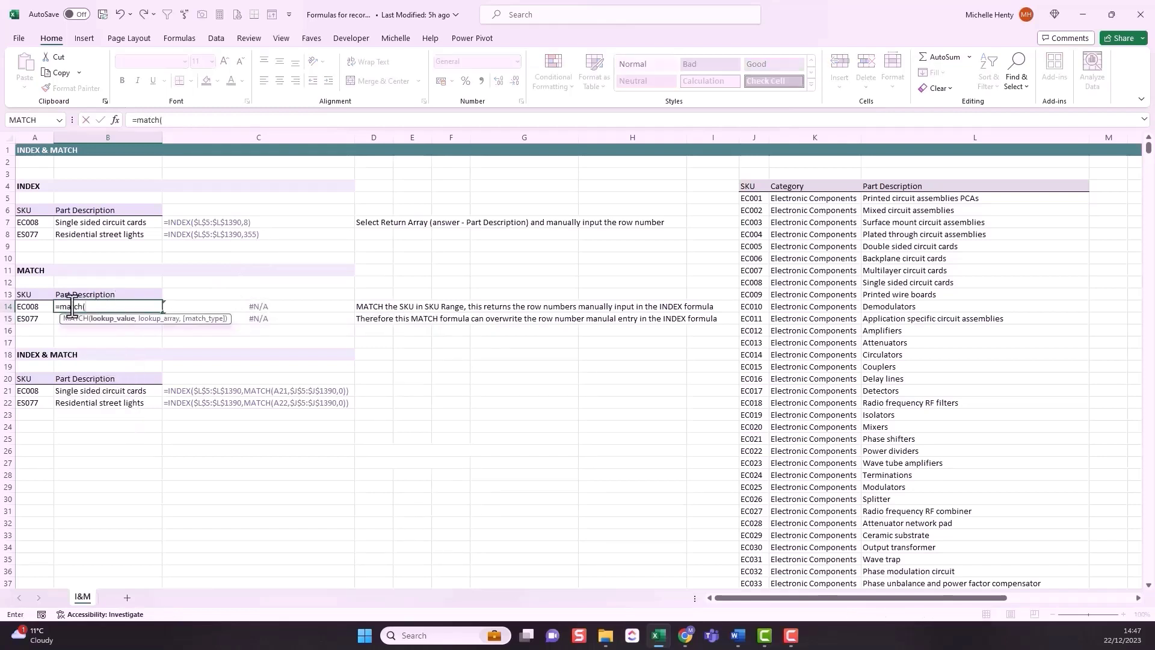
{"action": "left_click", "coordinate": [40, 305]}
{"action": "type", "text": ","}
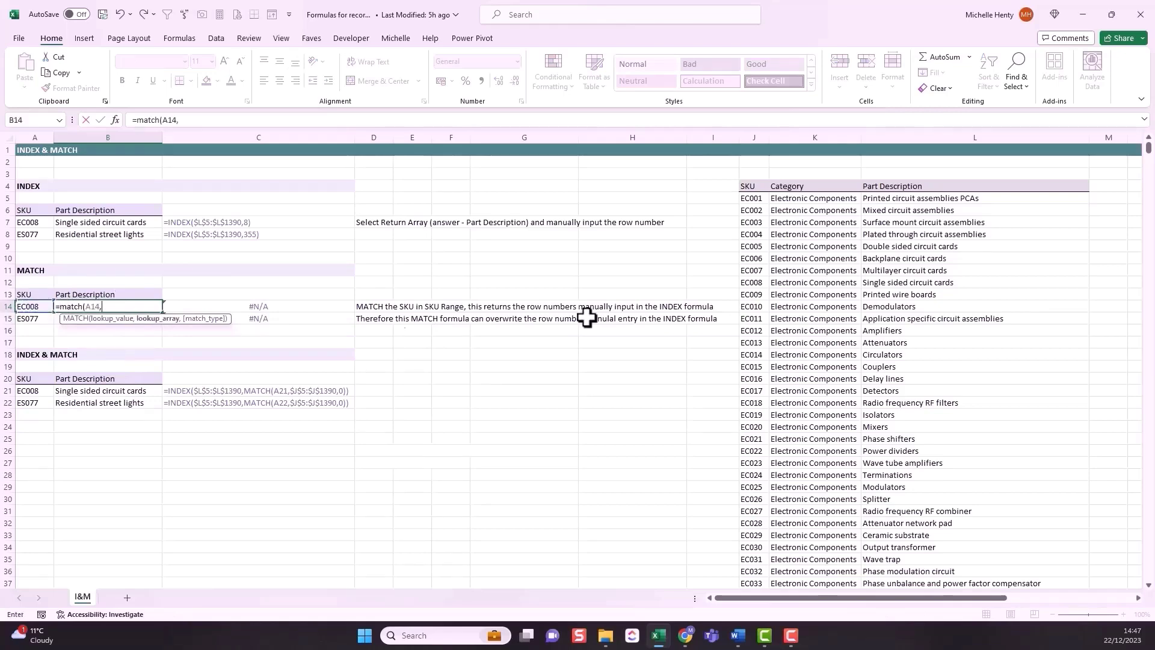
{"action": "left_click", "coordinate": [753, 197]}
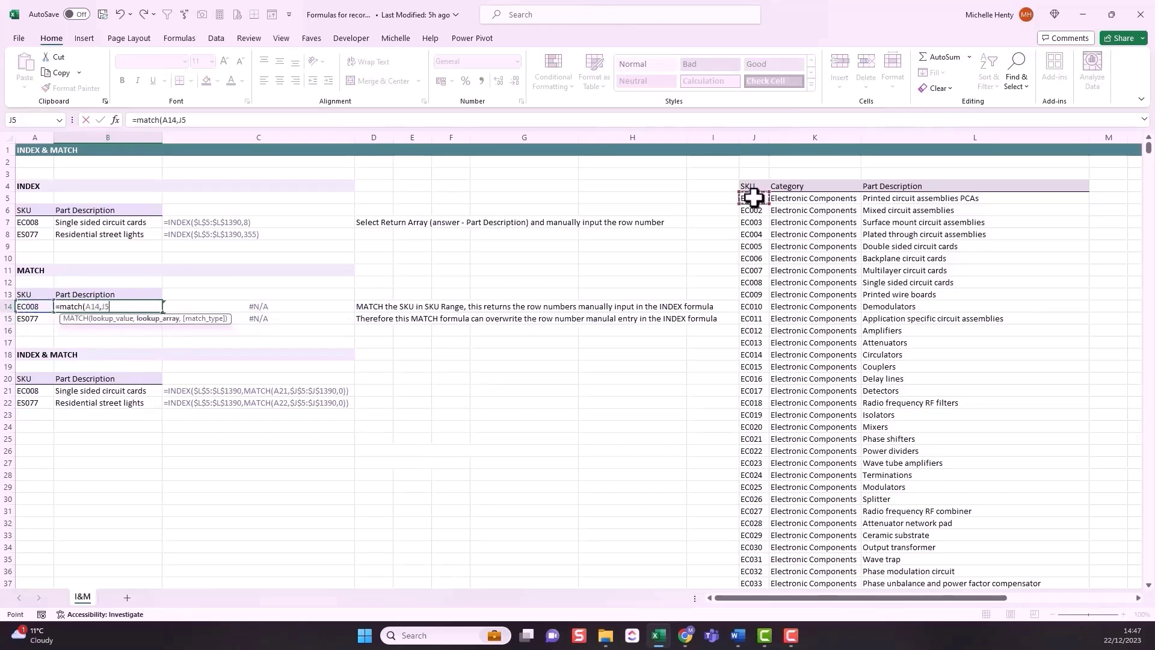
{"action": "key", "text": "ctrl+shift+Down"}
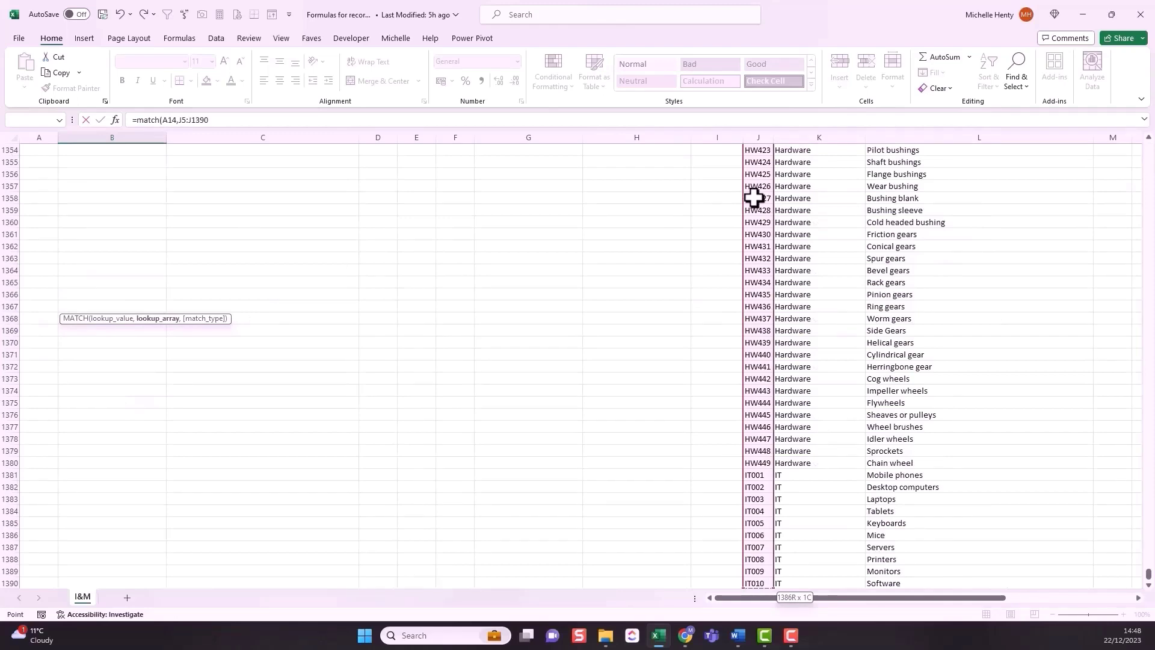
{"action": "key", "text": "F4"}
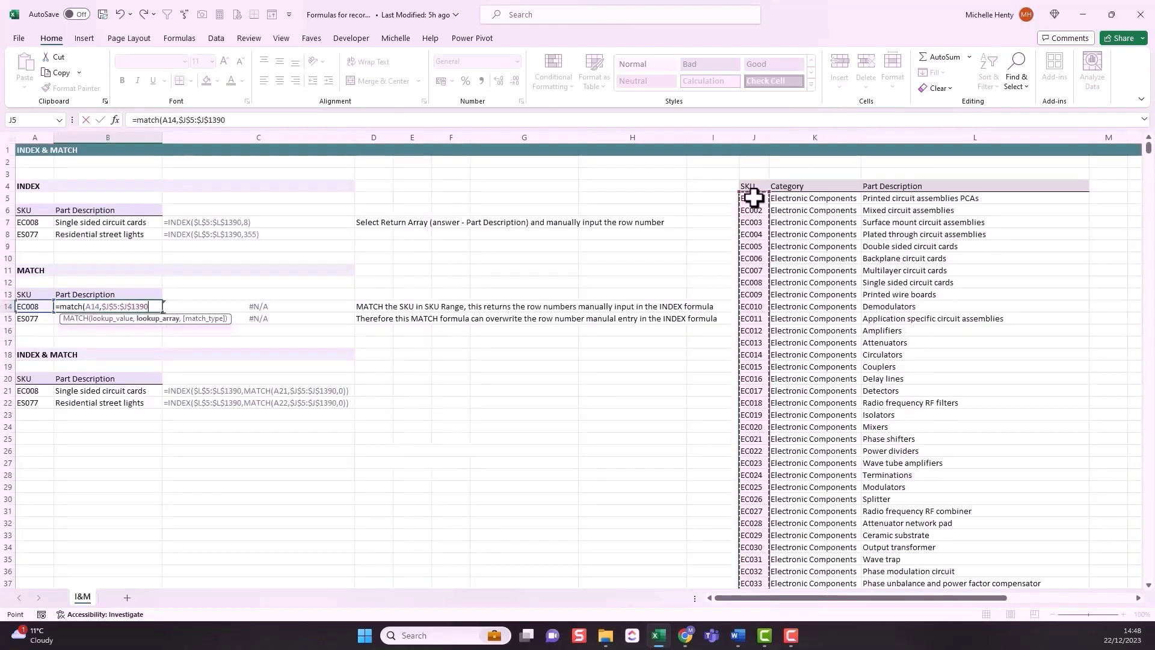
{"action": "type", "text": ",0"}
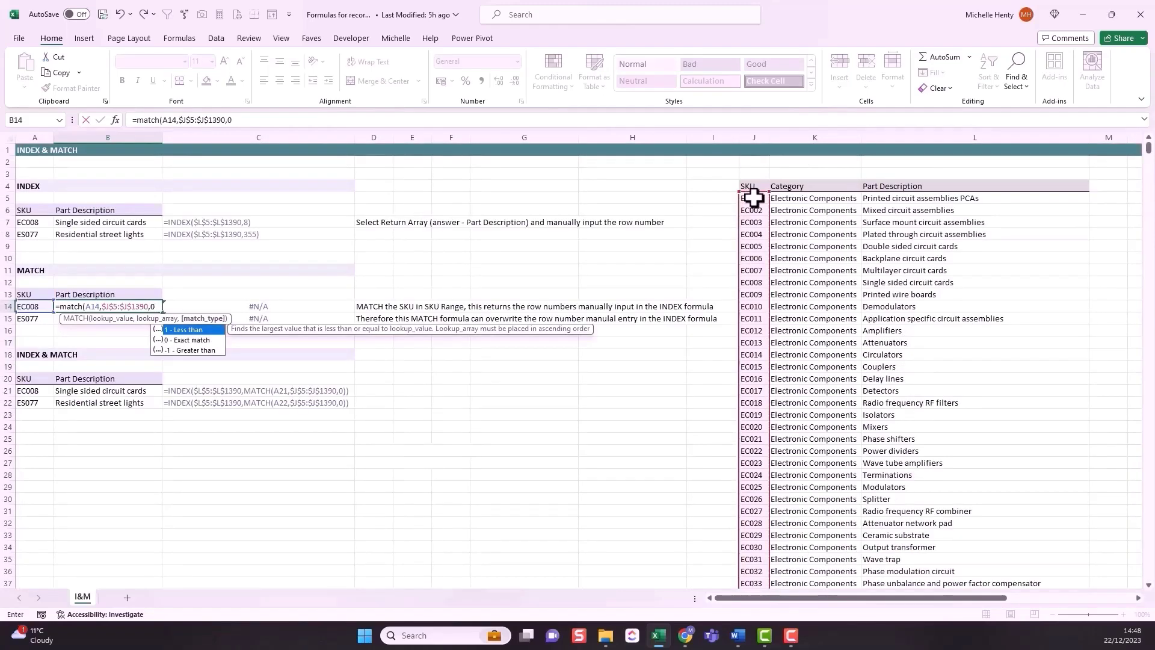
{"action": "type", "text": ")"}
{"action": "key", "text": "Return"}
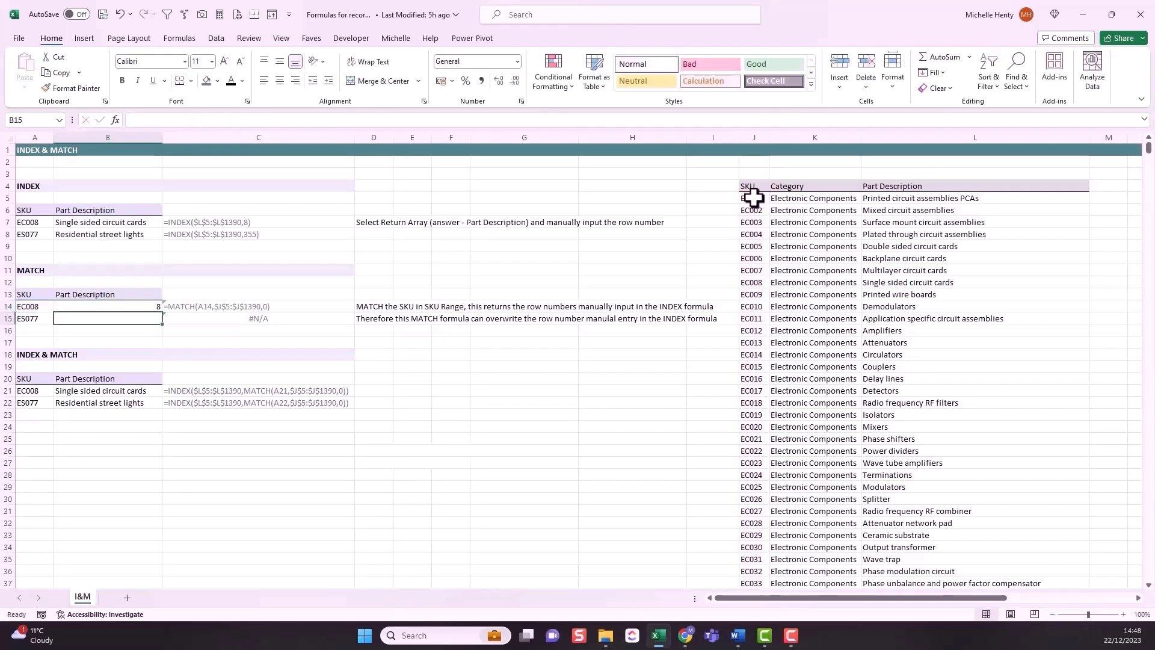
Copy the MATCH formula from B14 down to B15 for SKU ES077.
{"action": "left_click", "coordinate": [70, 309]}
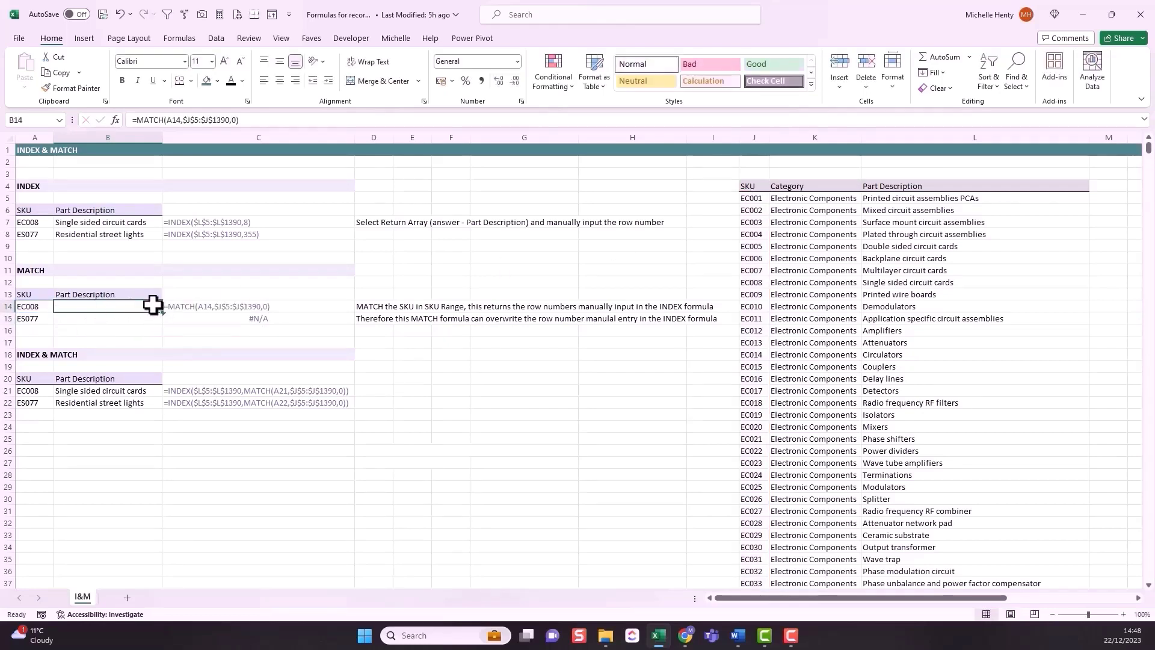
{"action": "left_click_drag", "start_coordinate": [162, 313], "coordinate": [161, 323]}
{"action": "left_click", "coordinate": [40, 318]}
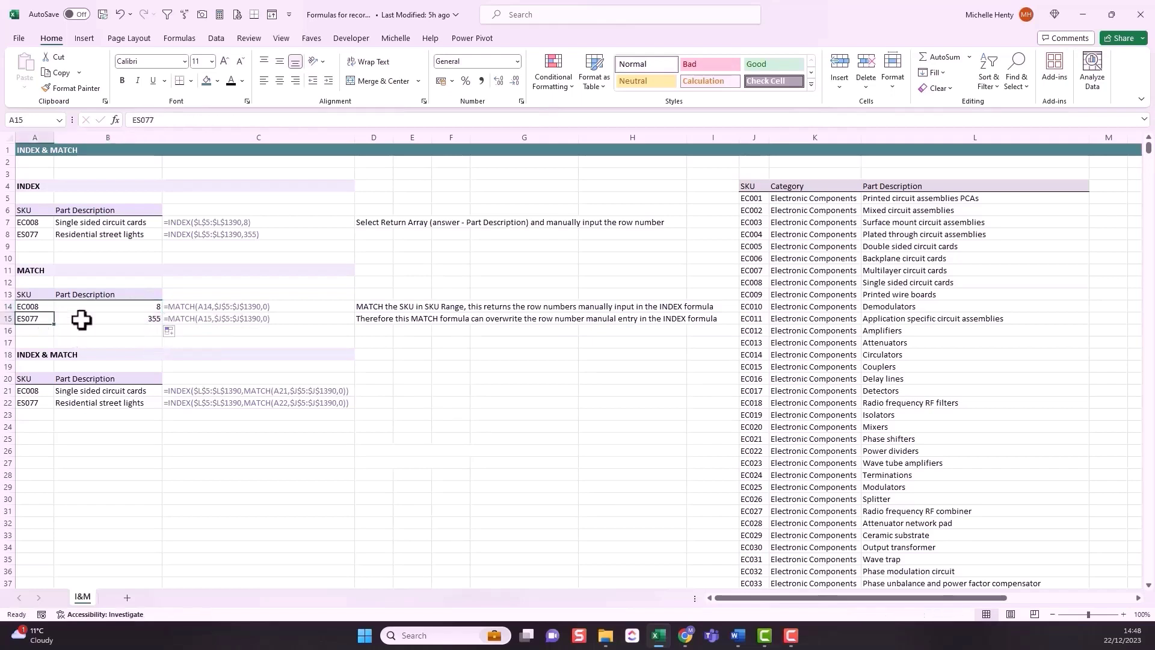
{"action": "left_click", "coordinate": [139, 318]}
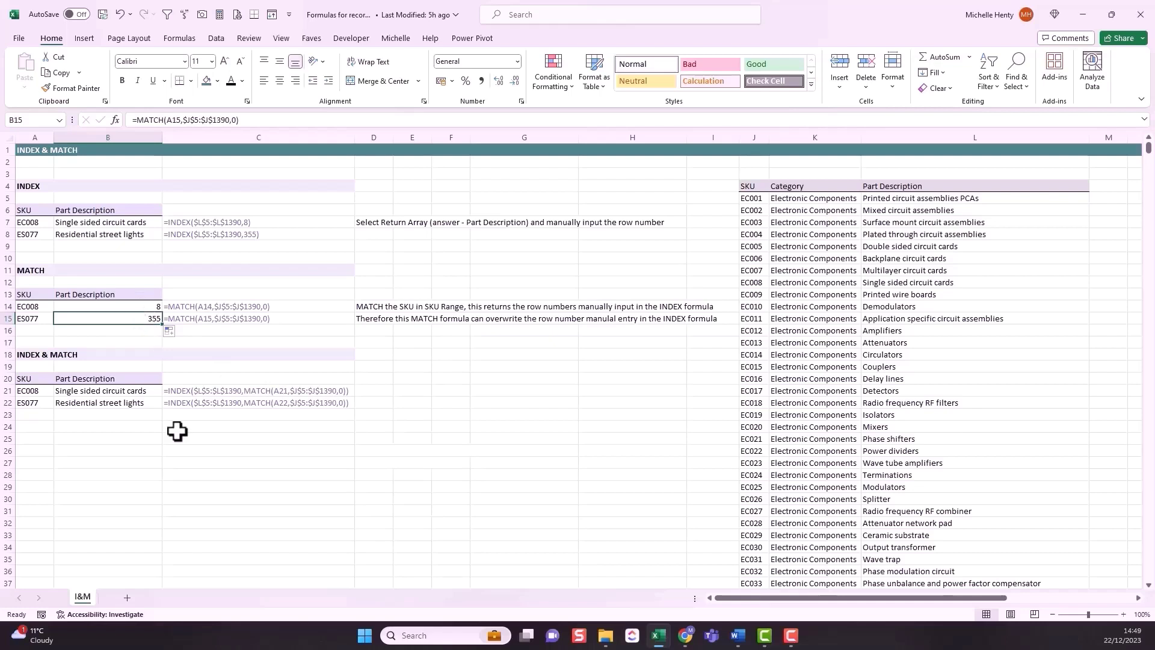
Copy the Category and Part Description headers from K4:L4, paste them transposed at A25, and widen column A to fit.
{"action": "left_click_drag", "start_coordinate": [820, 188], "coordinate": [929, 188]}
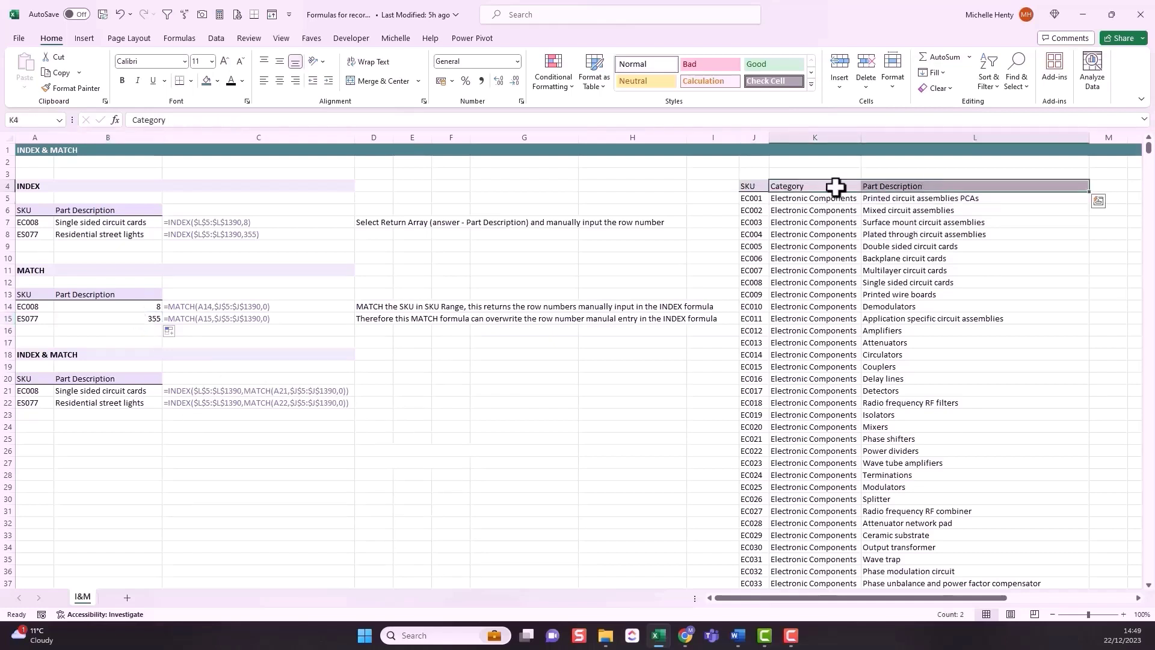
{"action": "left_click_drag", "start_coordinate": [836, 187], "coordinate": [871, 187]}
{"action": "key", "text": "ctrl+c"}
{"action": "key", "text": "ctrl+q"}
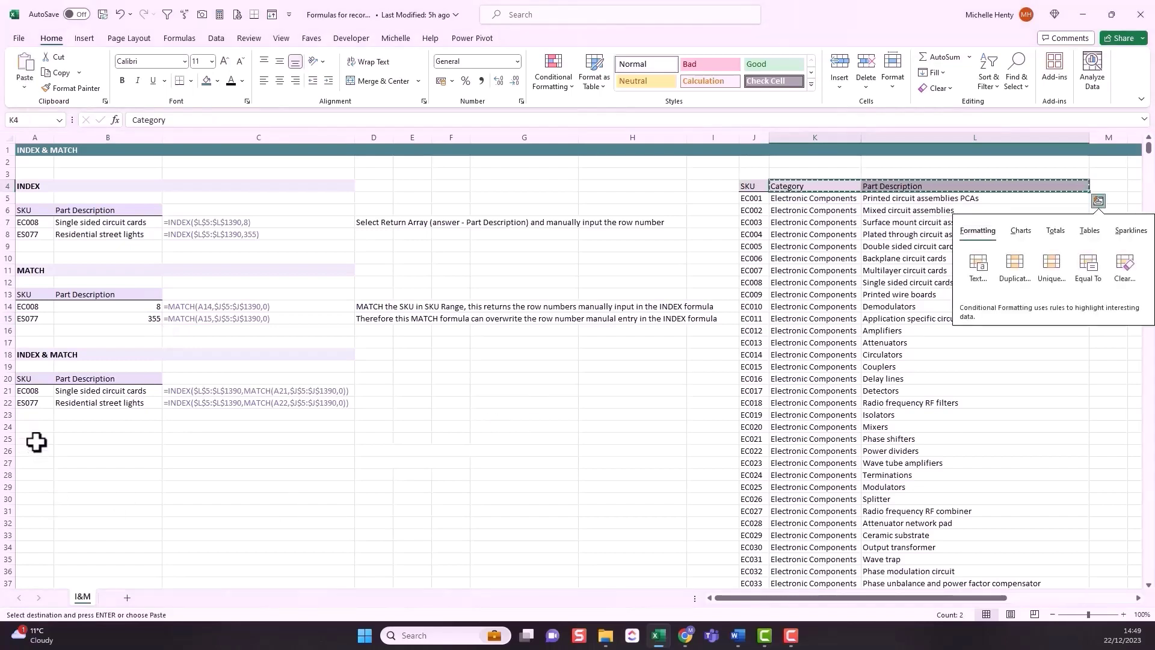
{"action": "left_click", "coordinate": [36, 443]}
{"action": "left_click", "coordinate": [24, 87]}
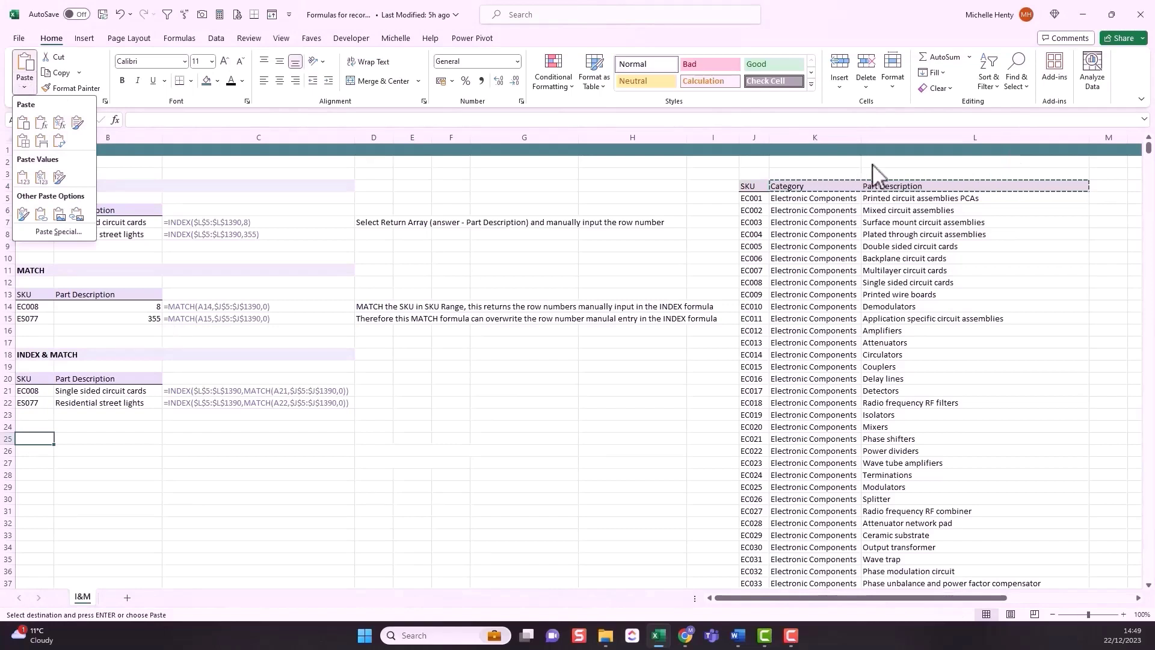
{"action": "left_click", "coordinate": [60, 143]}
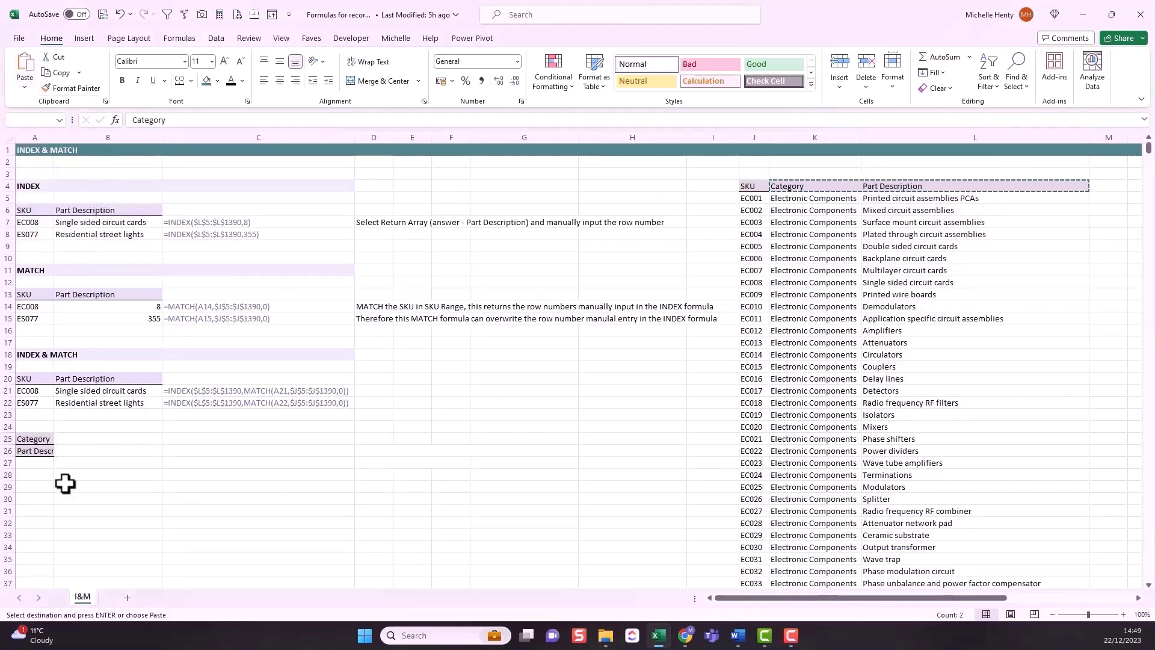
{"action": "left_click_drag", "start_coordinate": [54, 137], "coordinate": [81, 137]}
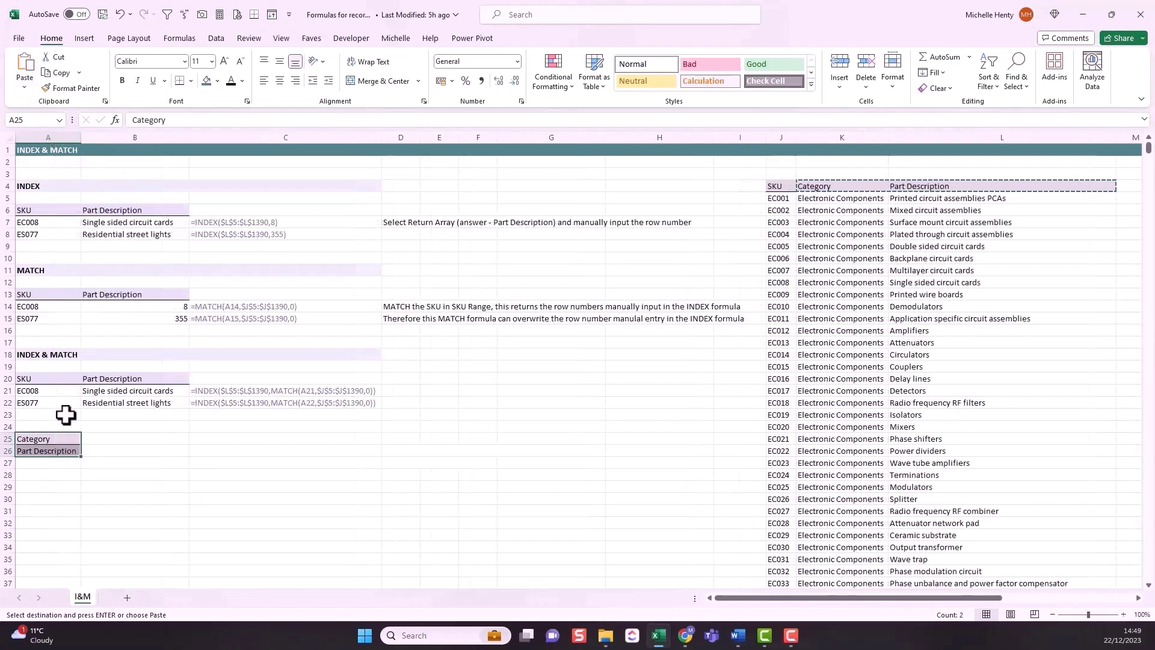
Enter =MATCH(A25,$K$4:$L$4,0) in B25 to find the column number of the Category header.
{"action": "left_click", "coordinate": [96, 439]}
{"action": "type", "text": "=match("}
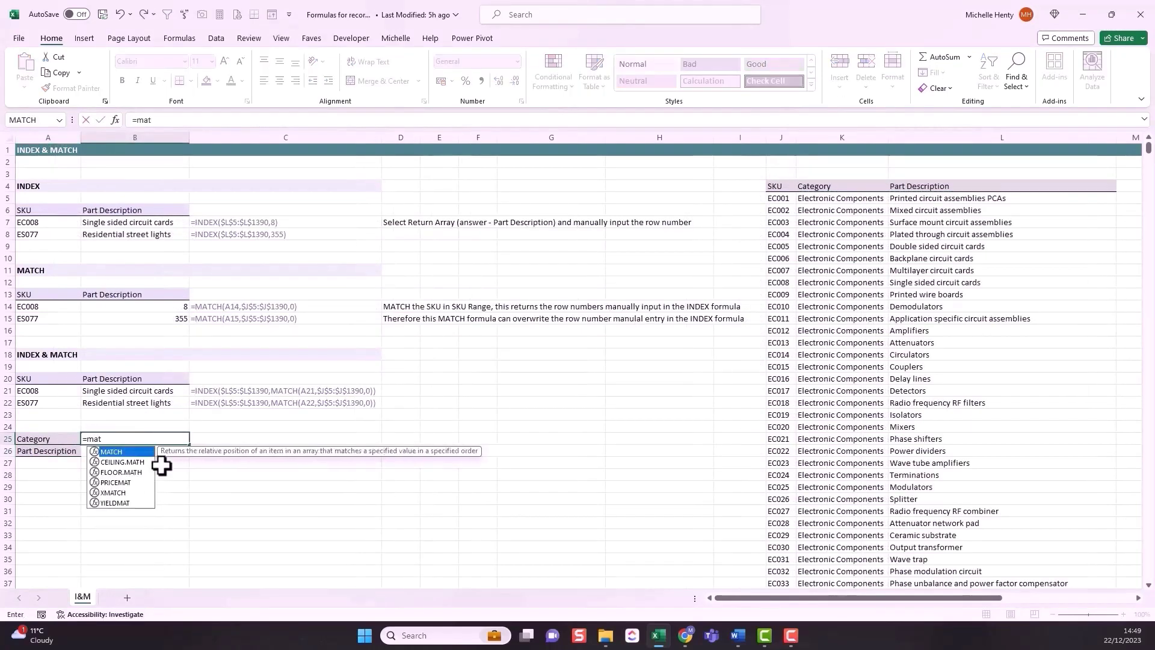
{"action": "left_click", "coordinate": [57, 435]}
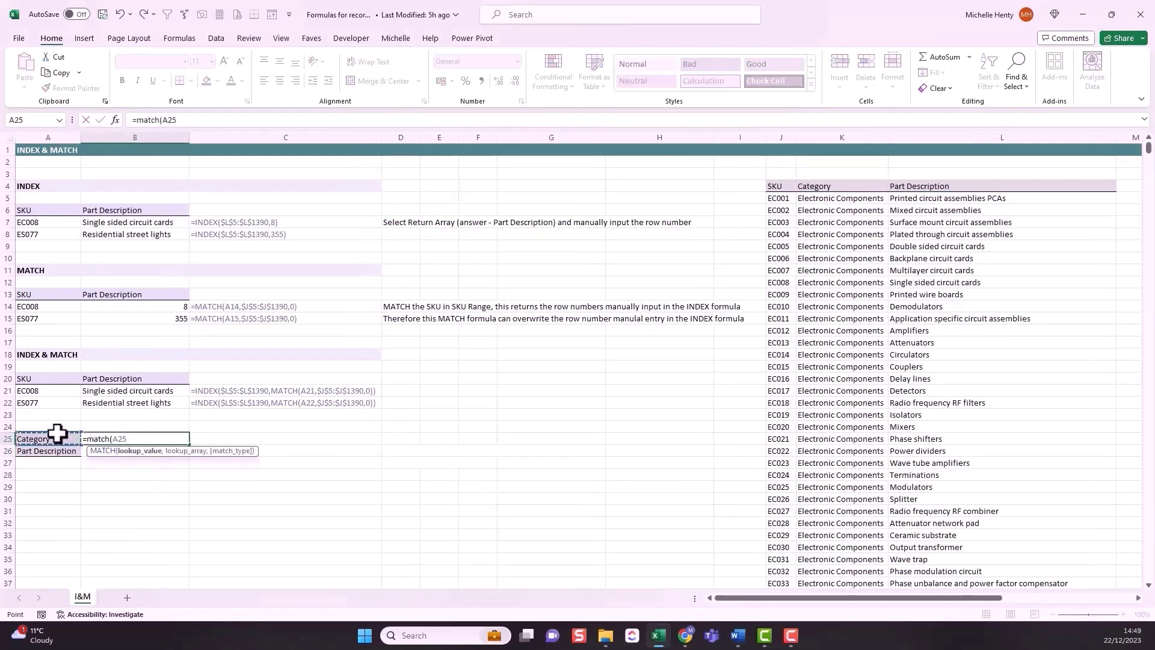
{"action": "type", "text": ","}
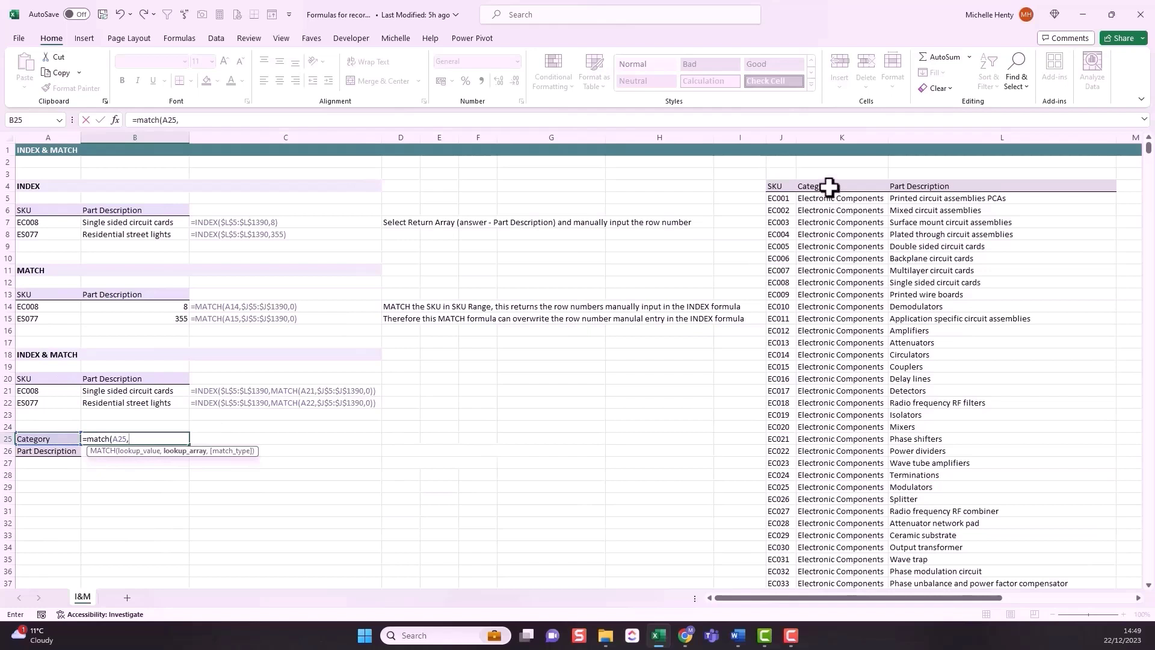
{"action": "left_click_drag", "start_coordinate": [829, 187], "coordinate": [927, 187]}
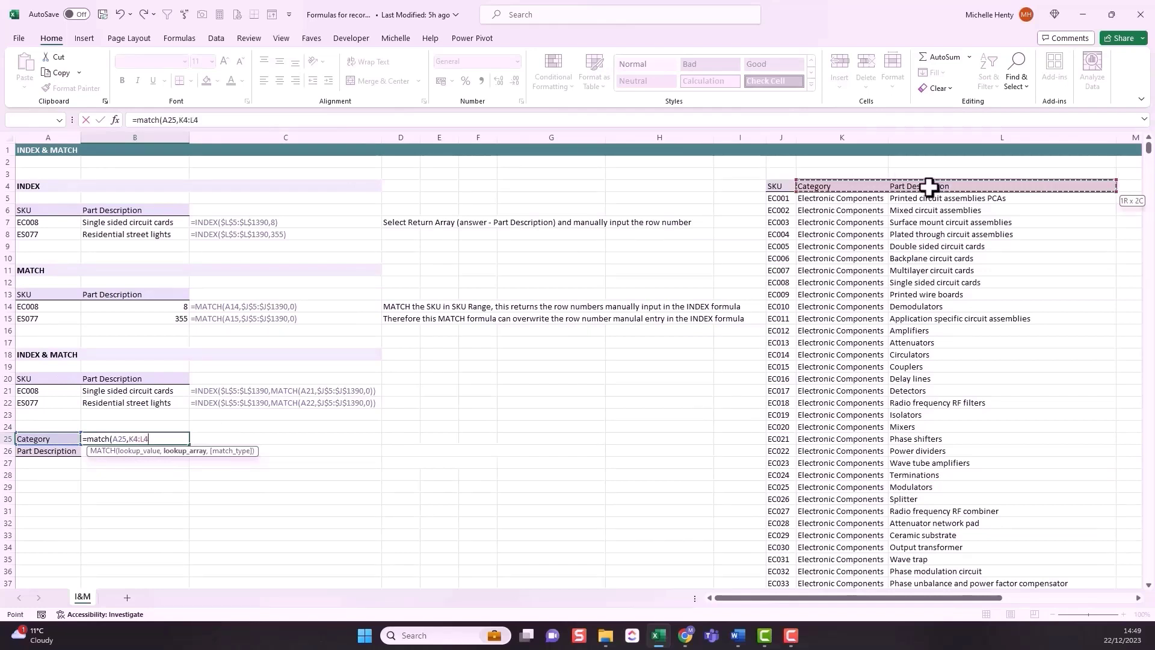
{"action": "type", "text": ",0)"}
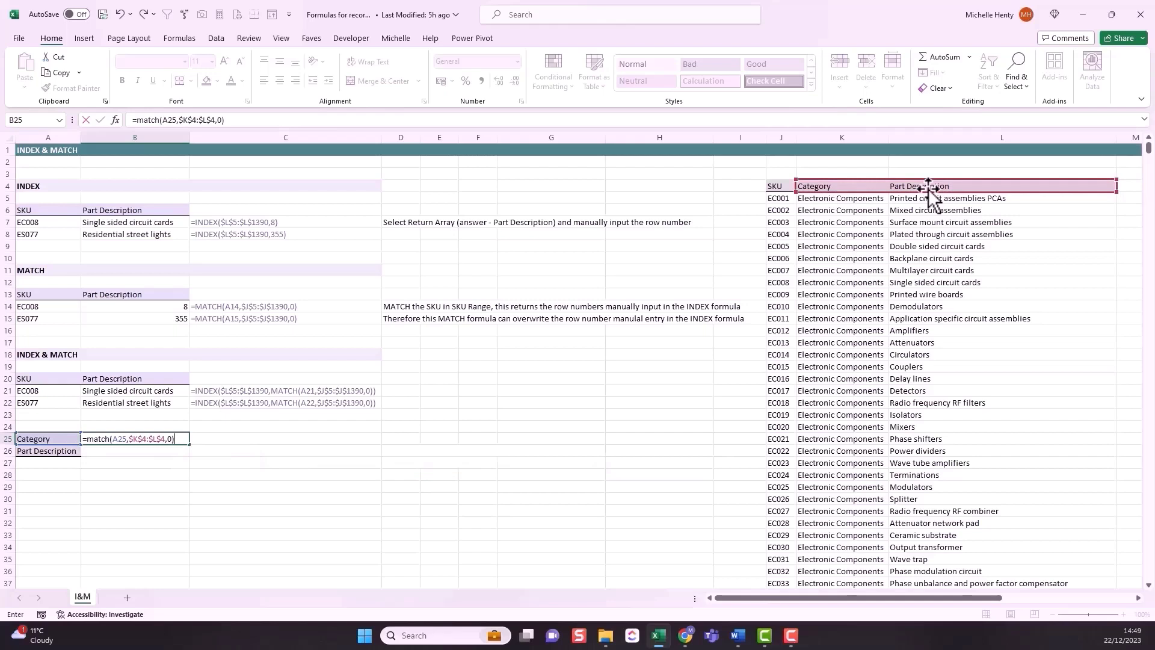
{"action": "key", "text": "Return"}
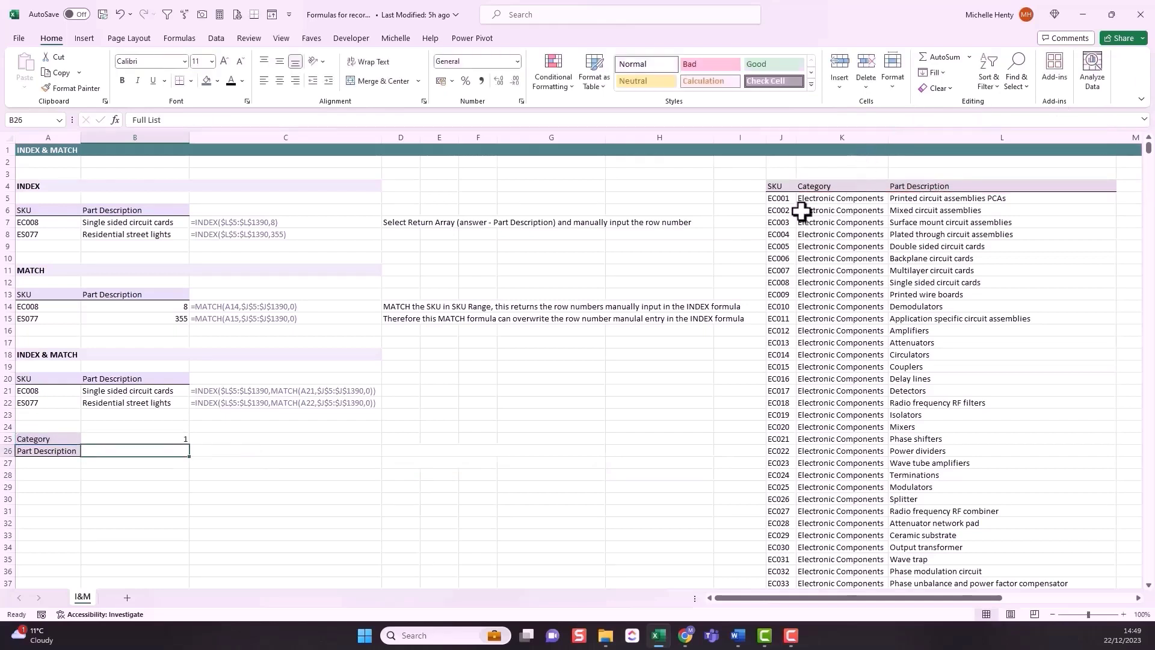
Copy the header MATCH formula from B25 down to B26, and inspect the INDEX formula in B7.
{"action": "left_click", "coordinate": [125, 440]}
{"action": "left_click_drag", "start_coordinate": [189, 445], "coordinate": [189, 457]}
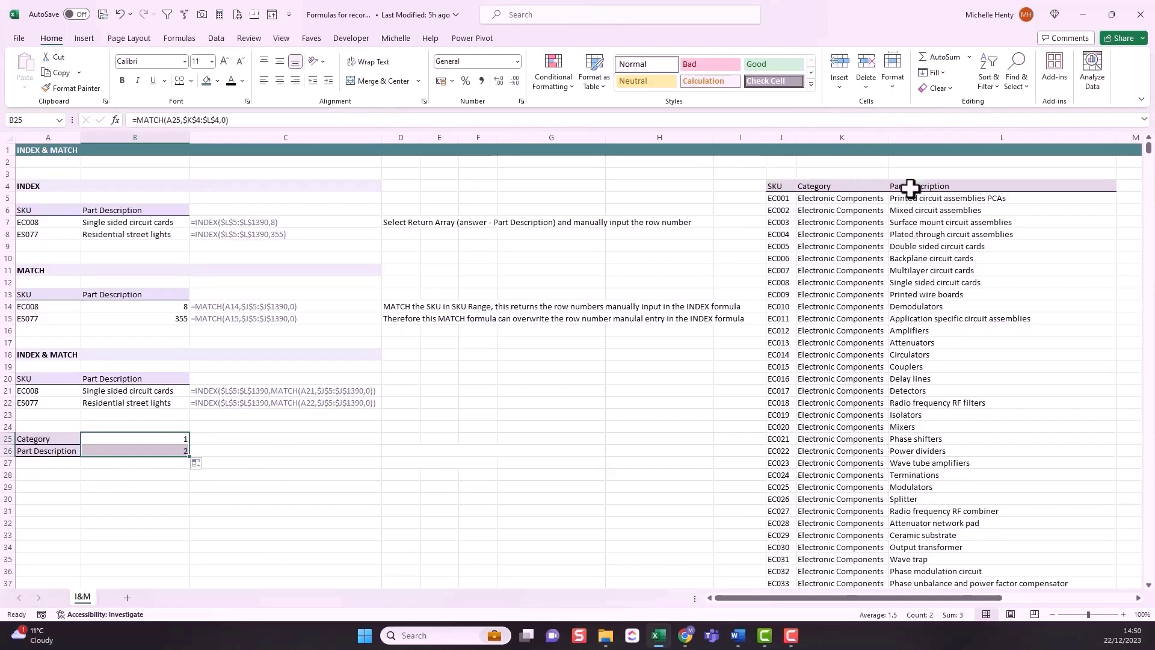
{"action": "left_click", "coordinate": [160, 222]}
{"action": "left_click", "coordinate": [188, 119]}
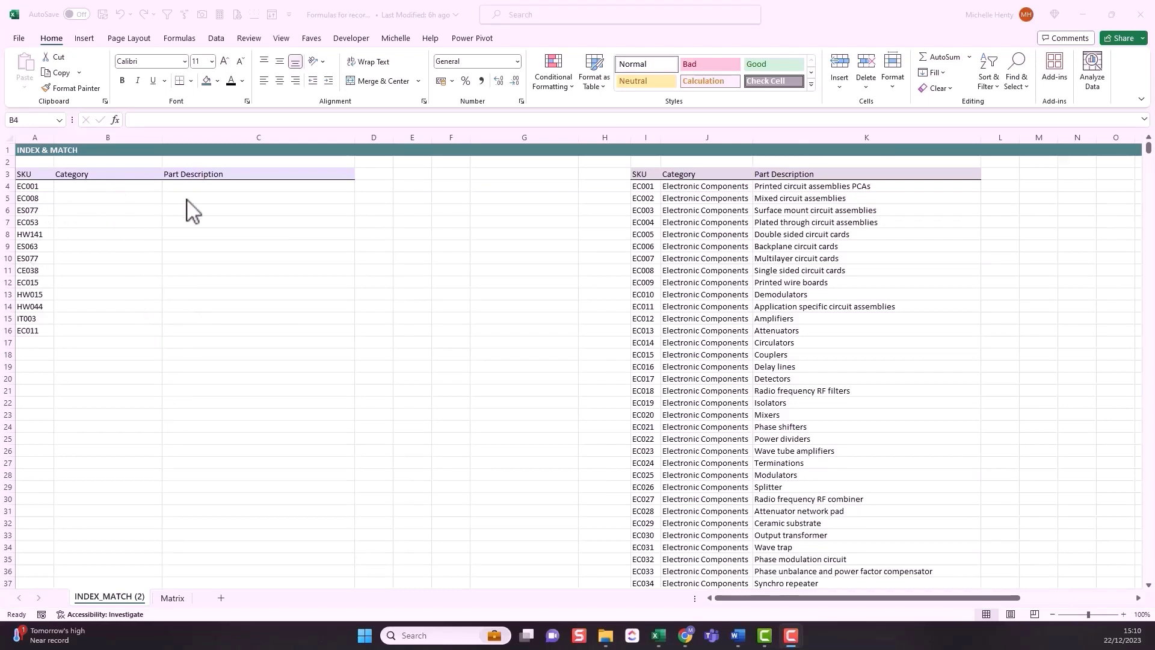
Begin an INDEX formula in B4 of the INDEX_MATCH (2) sheet with the absolute array $J$4:$K$1389.
{"action": "left_click", "coordinate": [106, 185]}
{"action": "left_click", "coordinate": [176, 186]}
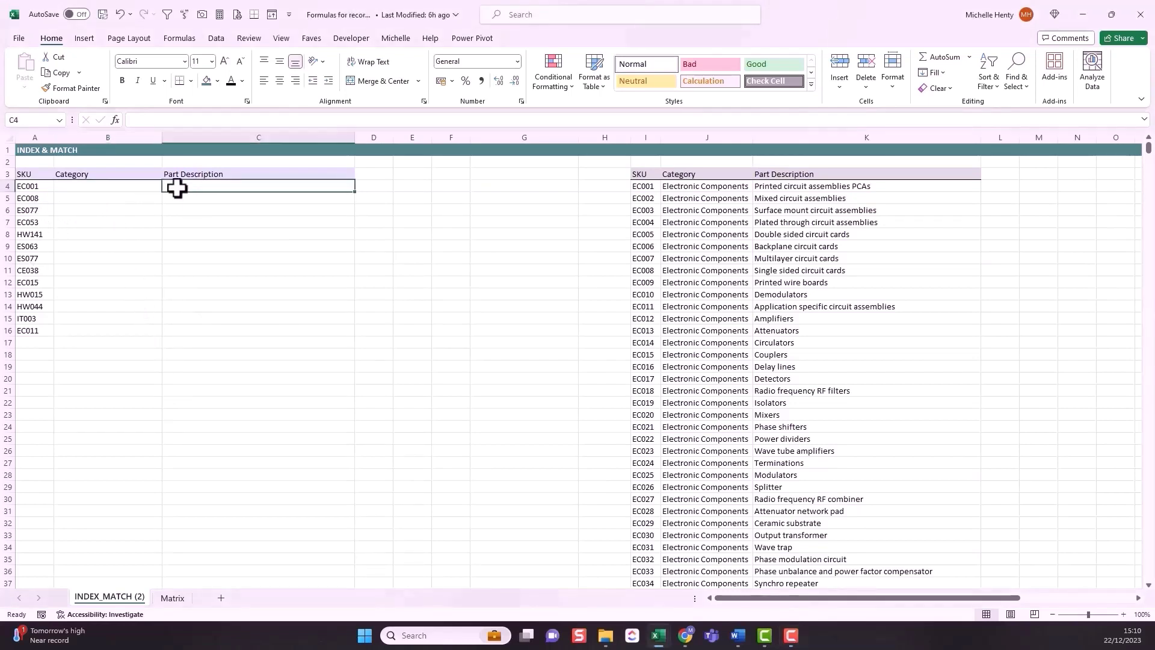
{"action": "left_click", "coordinate": [102, 188]}
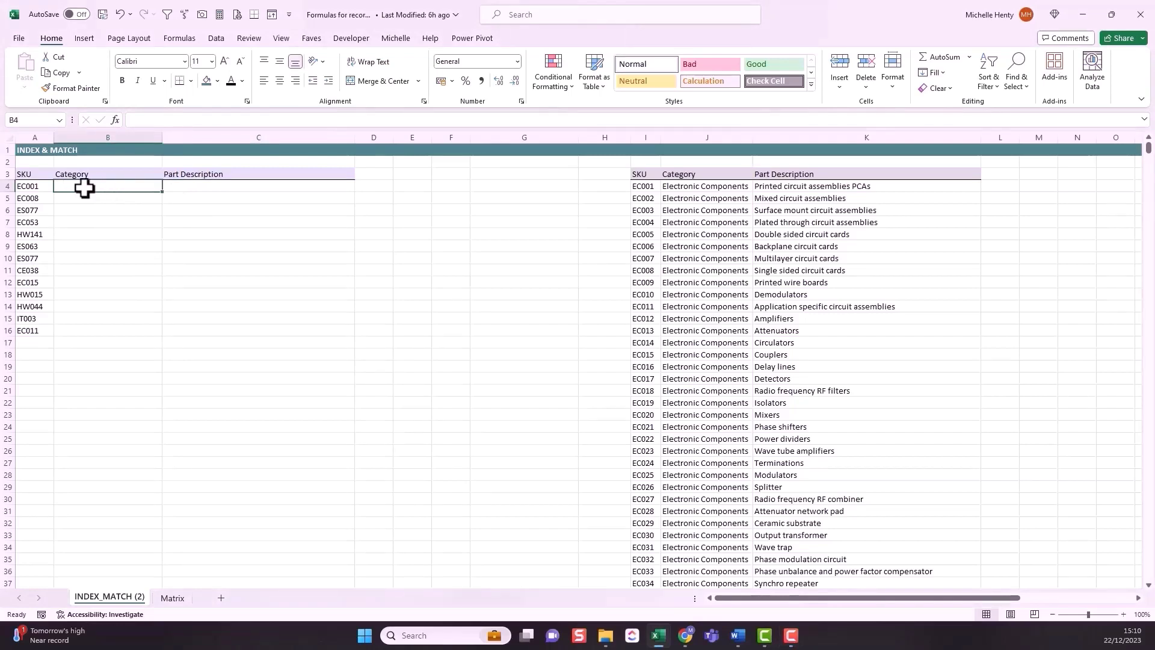
{"action": "type", "text": "="}
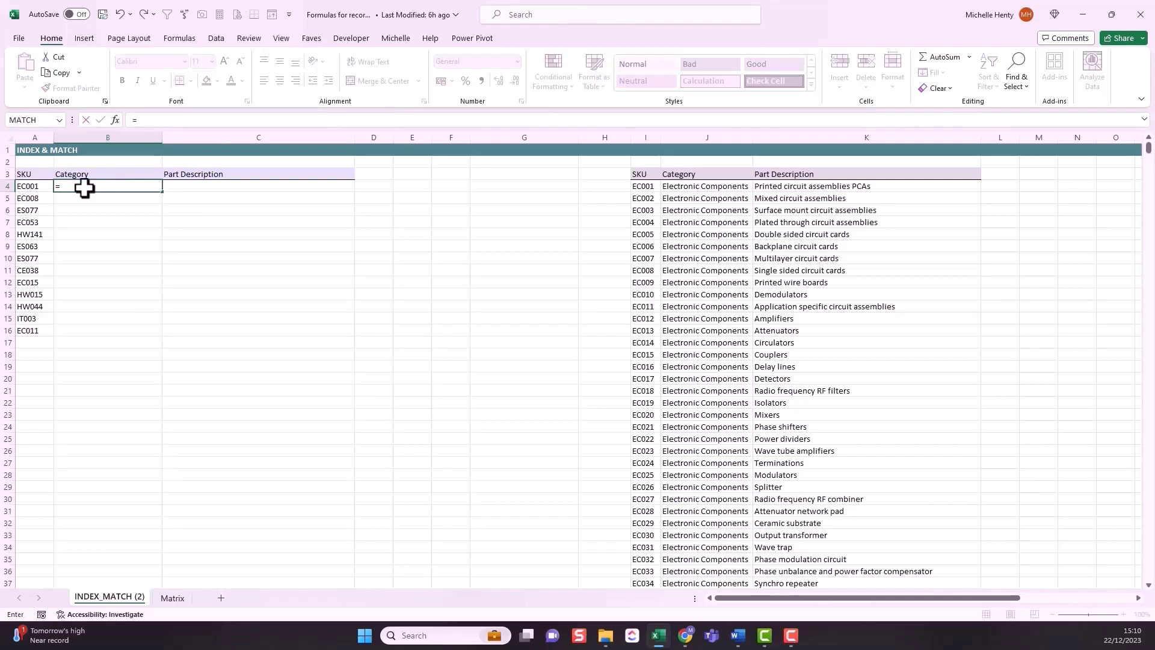
{"action": "type", "text": "index("}
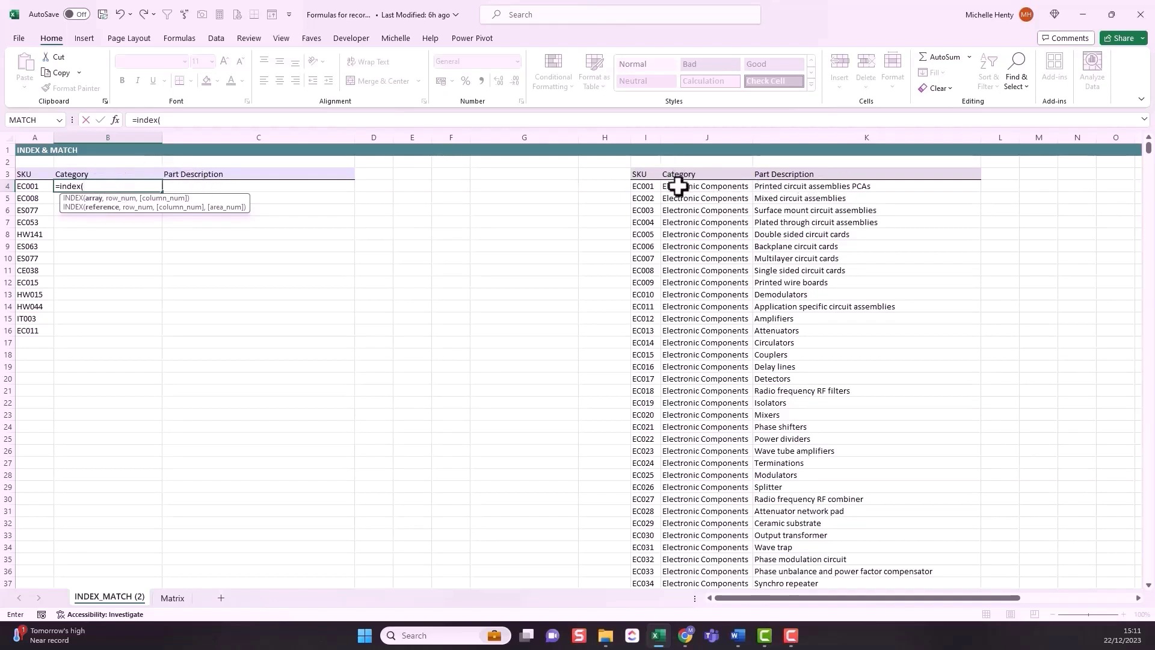
{"action": "left_click_drag", "start_coordinate": [678, 187], "coordinate": [801, 187]}
{"action": "key", "text": "ctrl+shift+Down"}
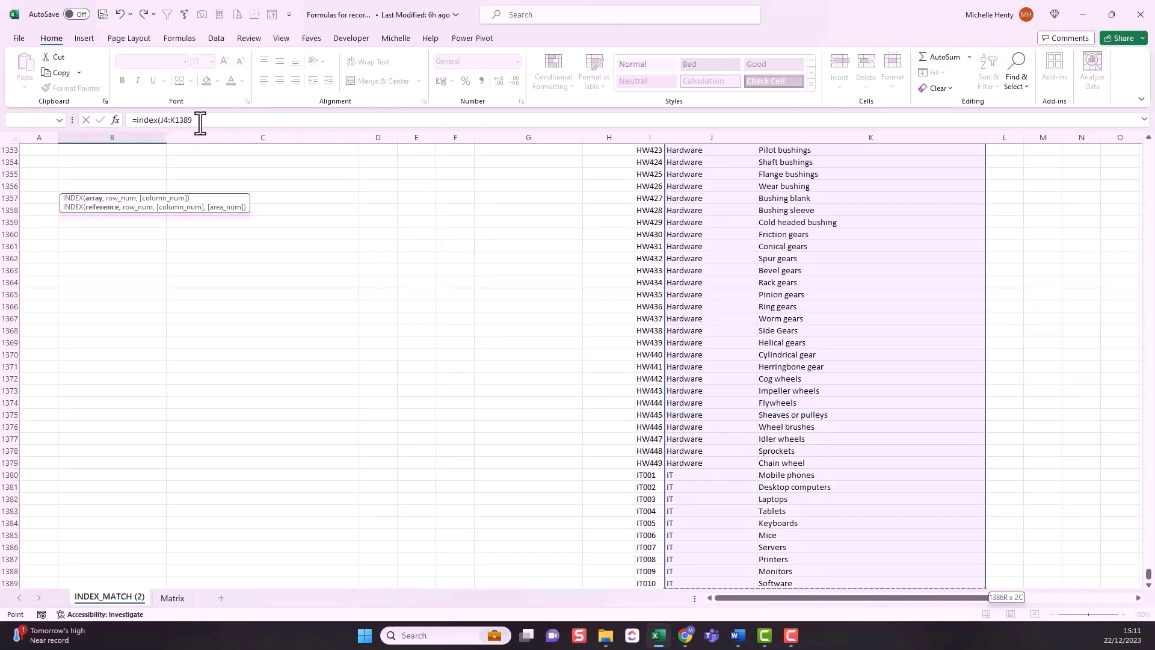
{"action": "left_click_drag", "start_coordinate": [194, 120], "coordinate": [163, 121]}
{"action": "key", "text": "F4"}
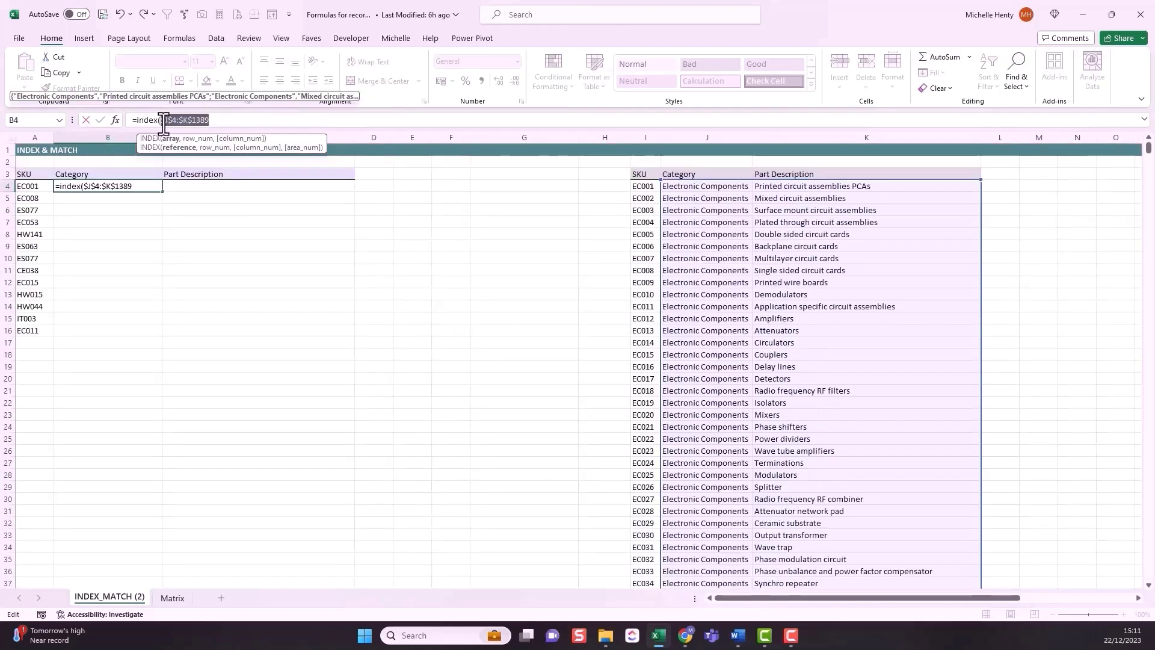
{"action": "left_click", "coordinate": [220, 124]}
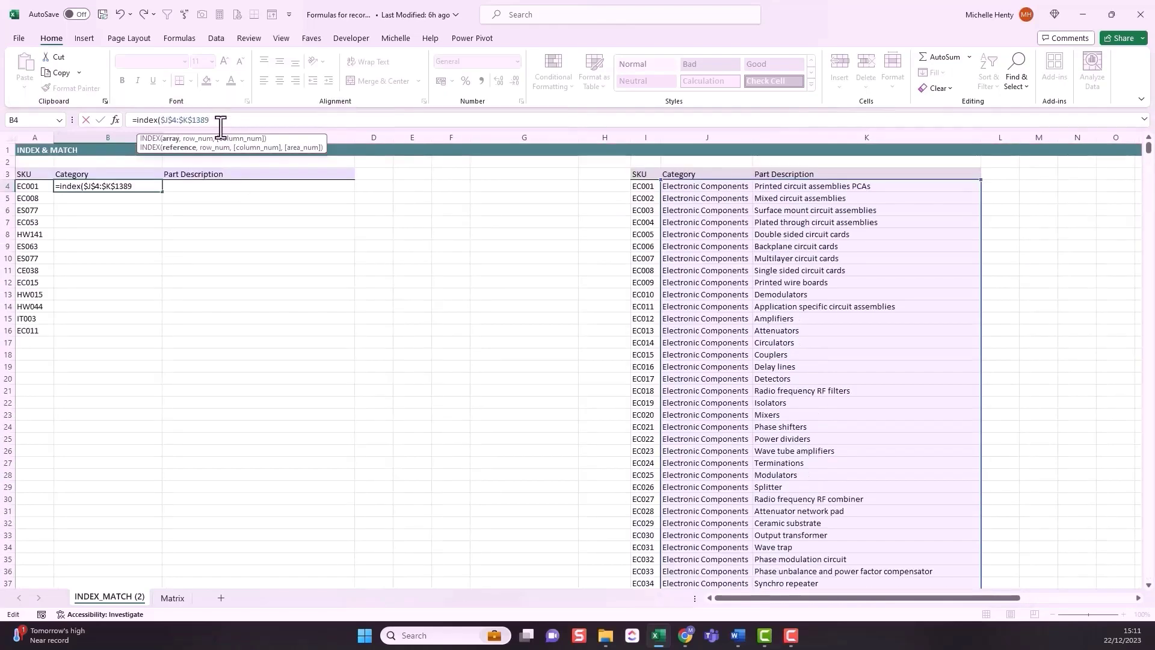
{"action": "type", "text": ","}
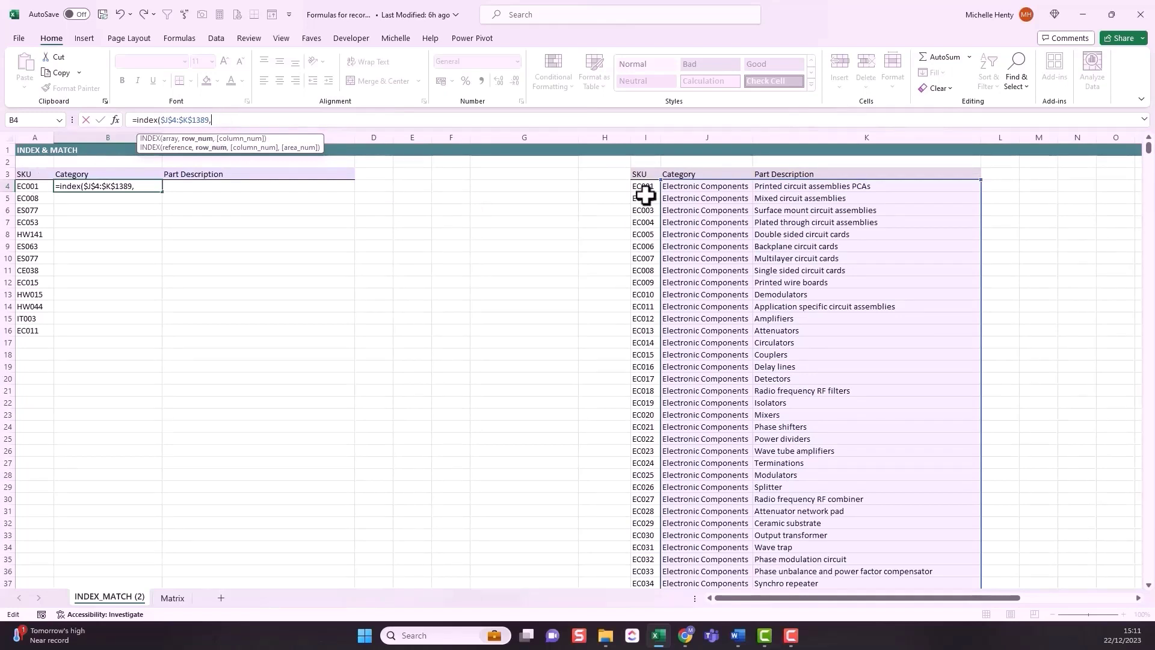
Add MATCH($A4,$I$4:$I$1389,0) as the row number argument of the INDEX formula in B4.
{"action": "left_click", "coordinate": [144, 187]}
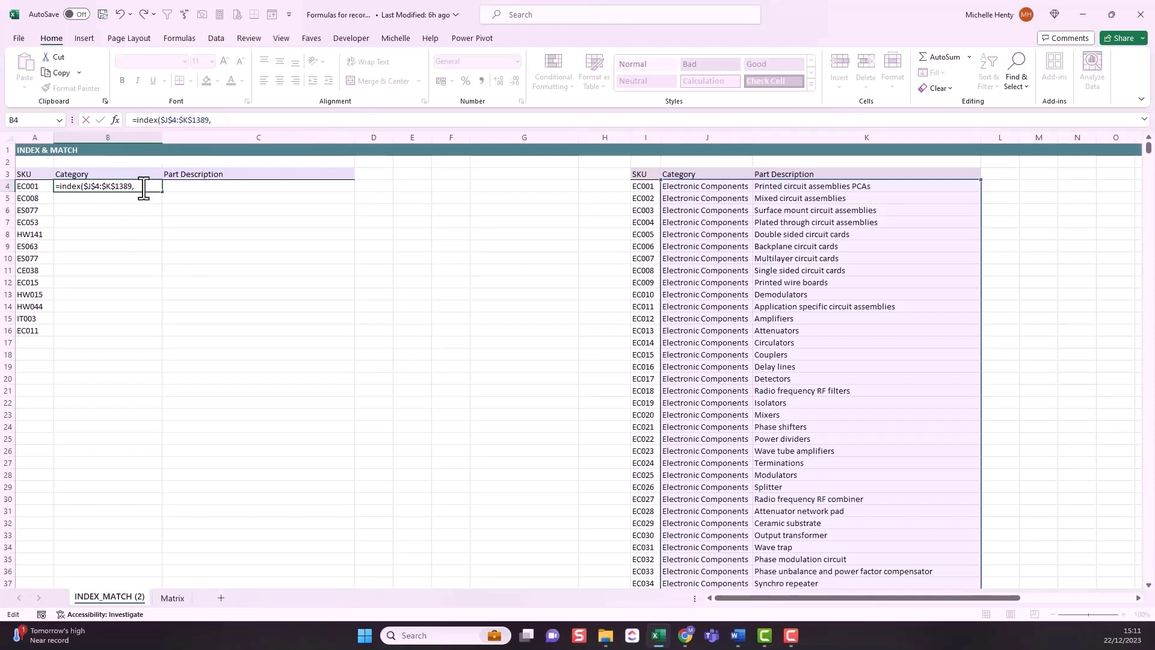
{"action": "type", "text": "match("}
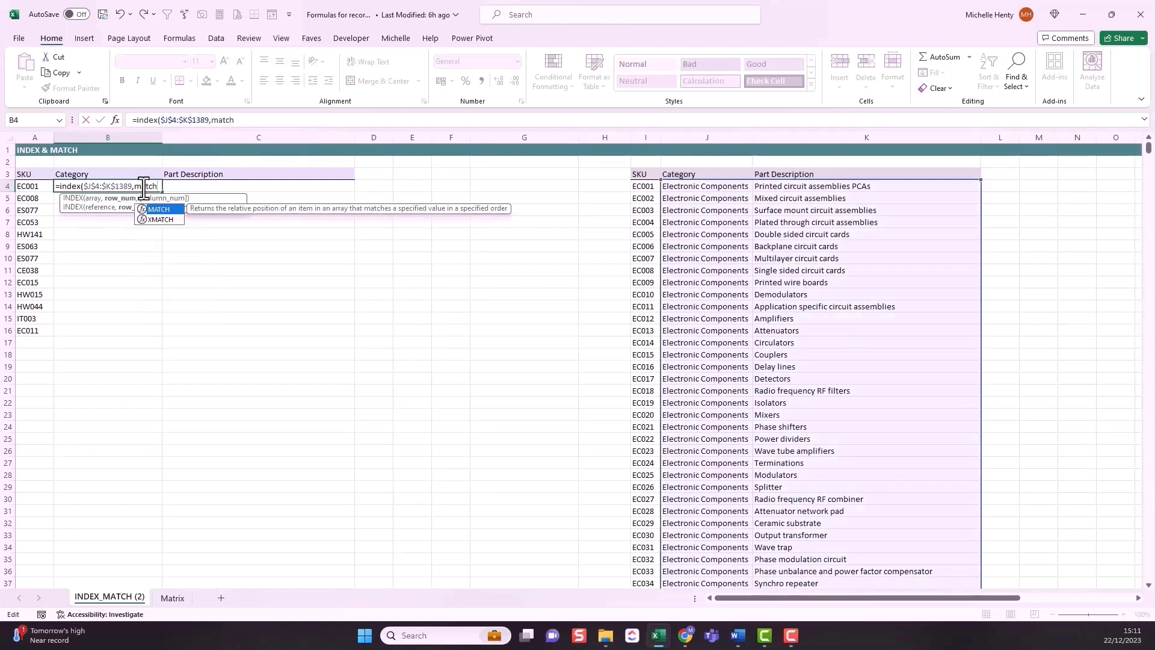
{"action": "left_click", "coordinate": [42, 183]}
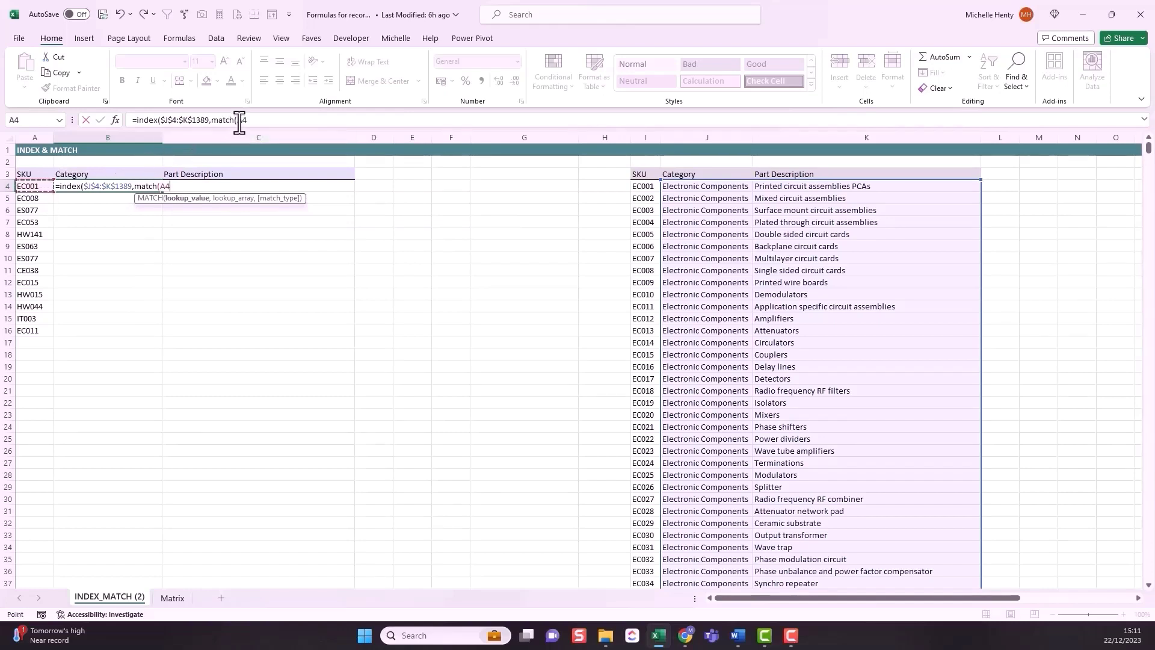
{"action": "left_click", "coordinate": [239, 121]}
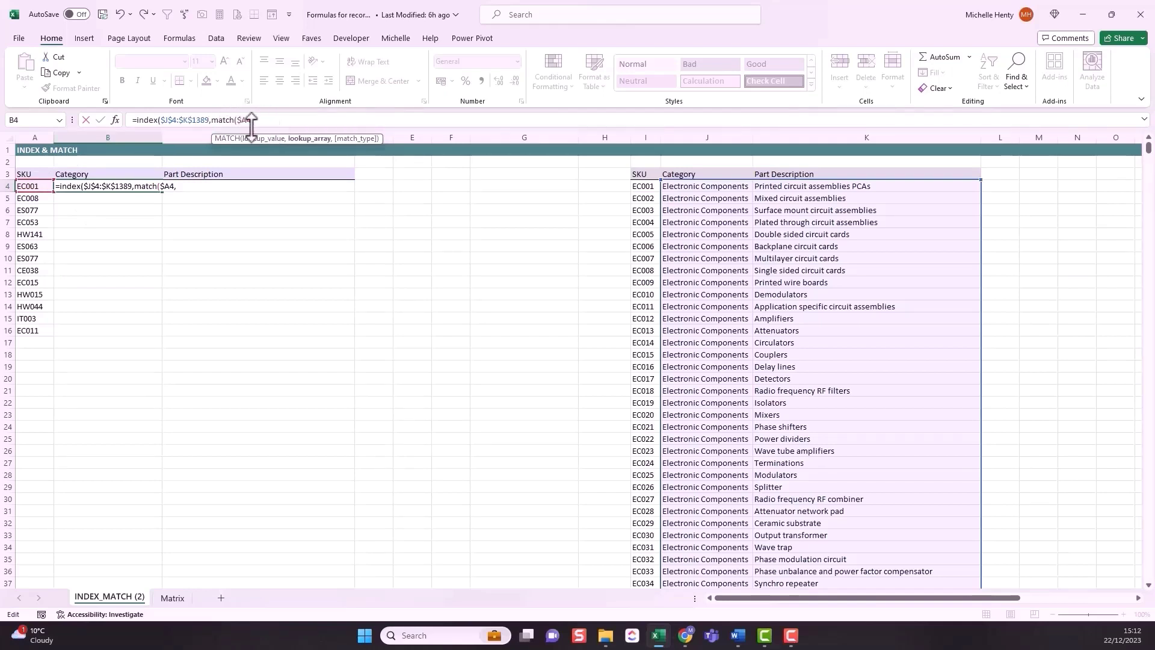
{"action": "type", "text": ","}
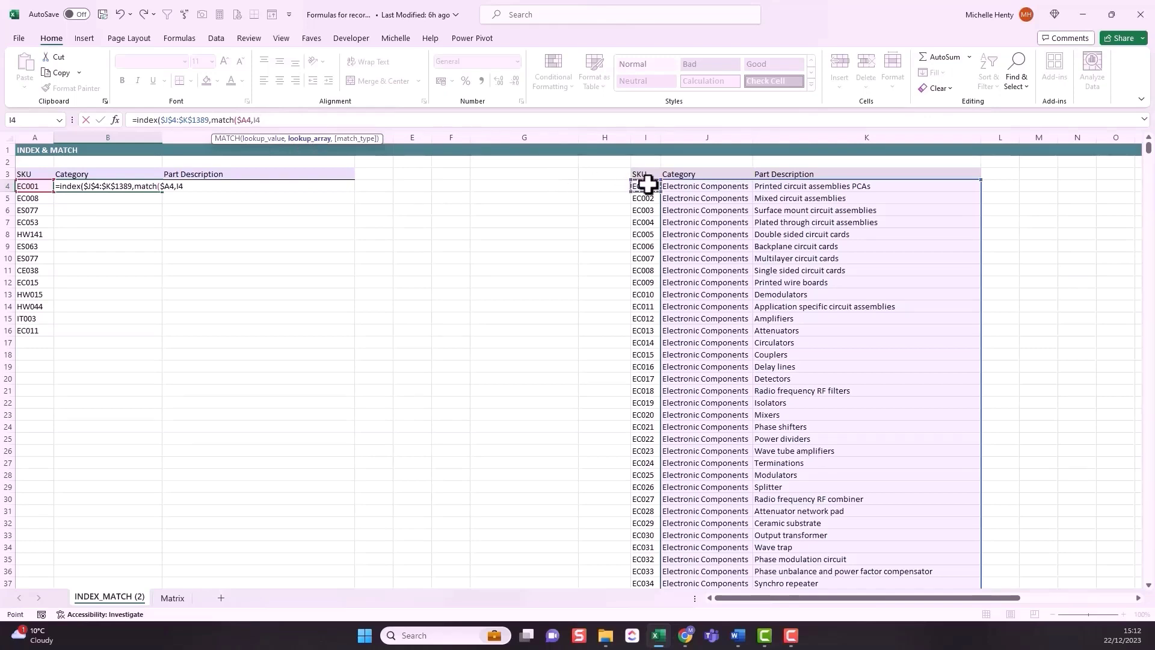
{"action": "key", "text": "ctrl+shift+Down"}
{"action": "key", "text": "F4"}
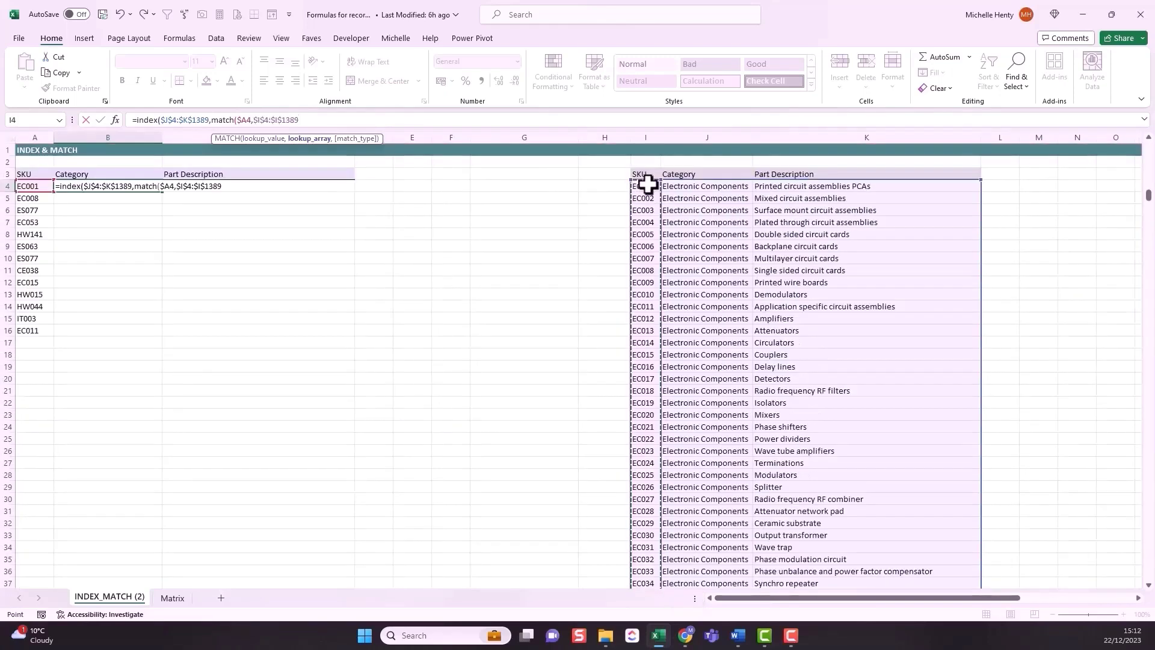
{"action": "type", "text": ",0"}
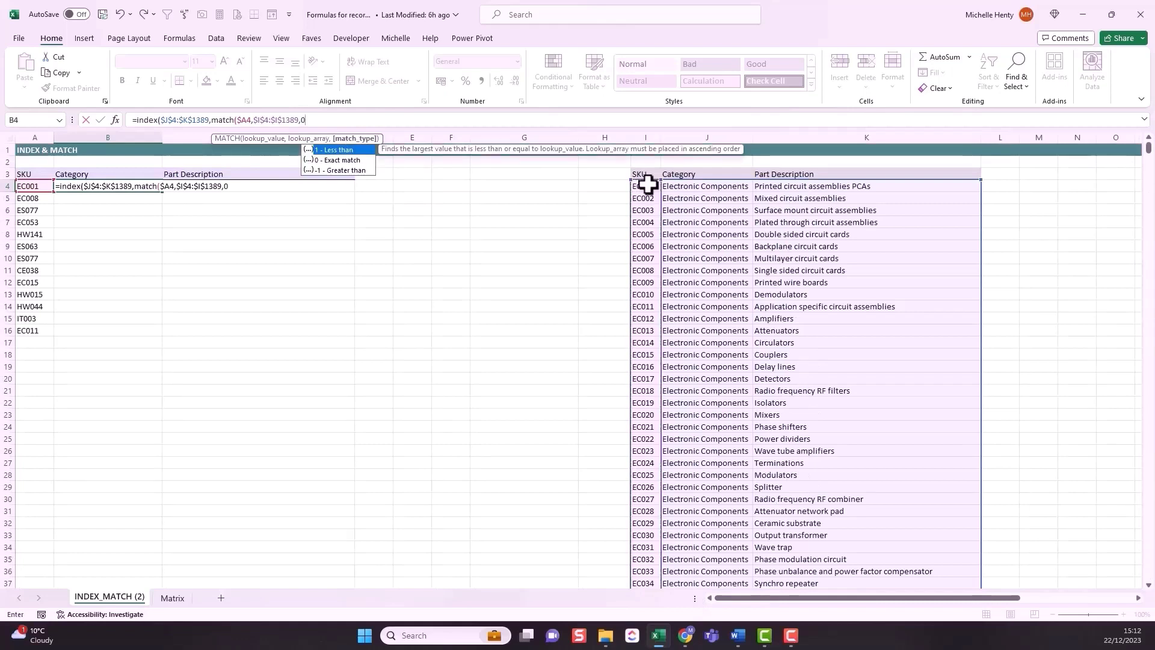
{"action": "type", "text": ")"}
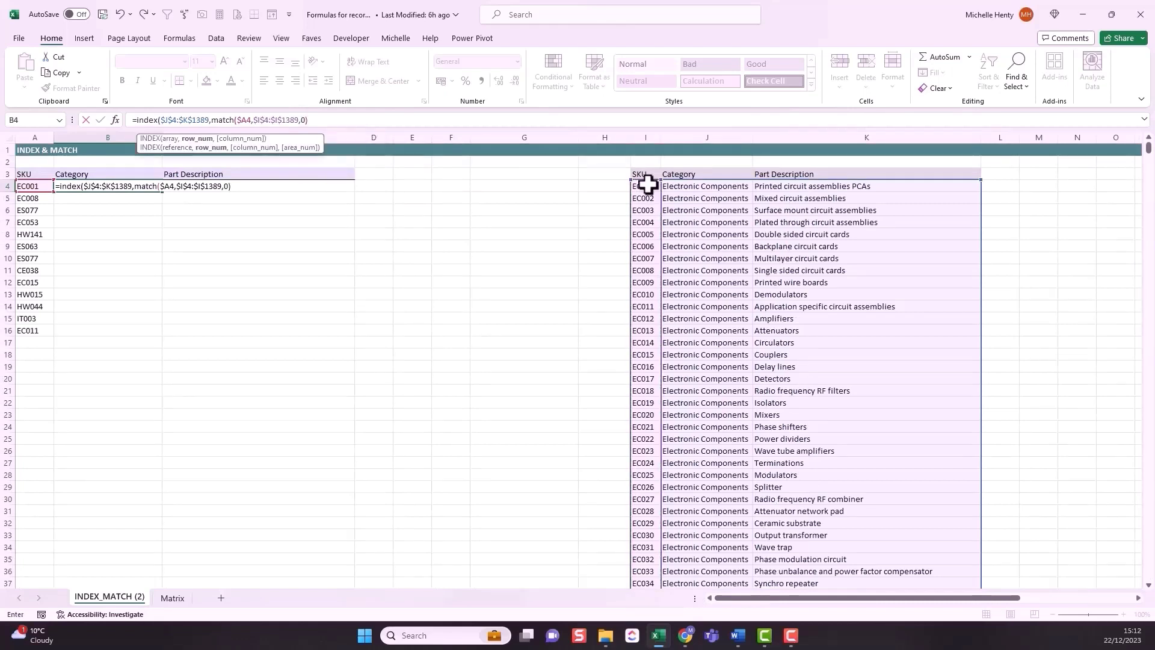
Add MATCH(B$3,$J$3:$K$3,0) as the column number argument and complete the INDEX formula in B4.
{"action": "type", "text": ","}
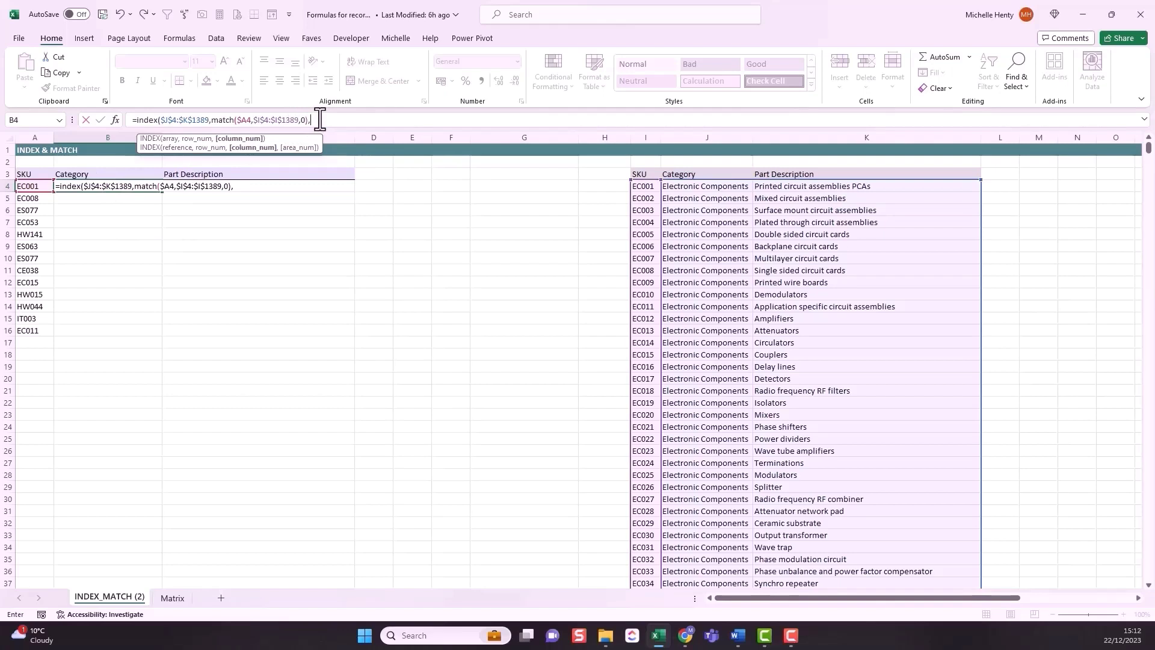
{"action": "type", "text": "match"}
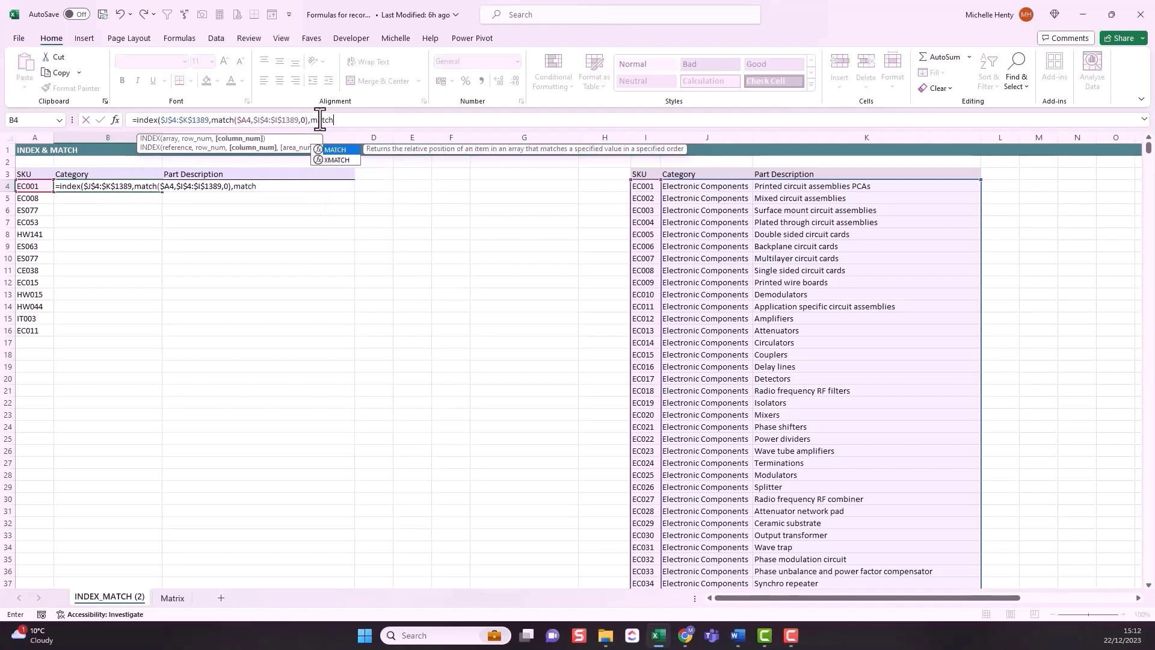
{"action": "type", "text": "("}
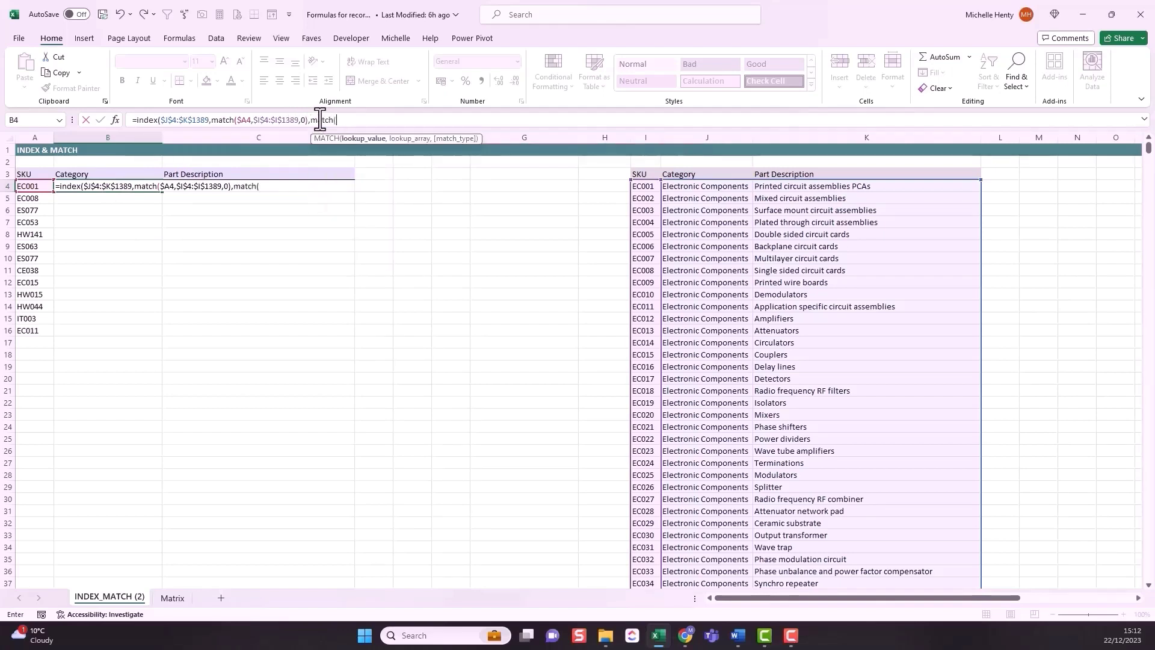
{"action": "left_click", "coordinate": [95, 174]}
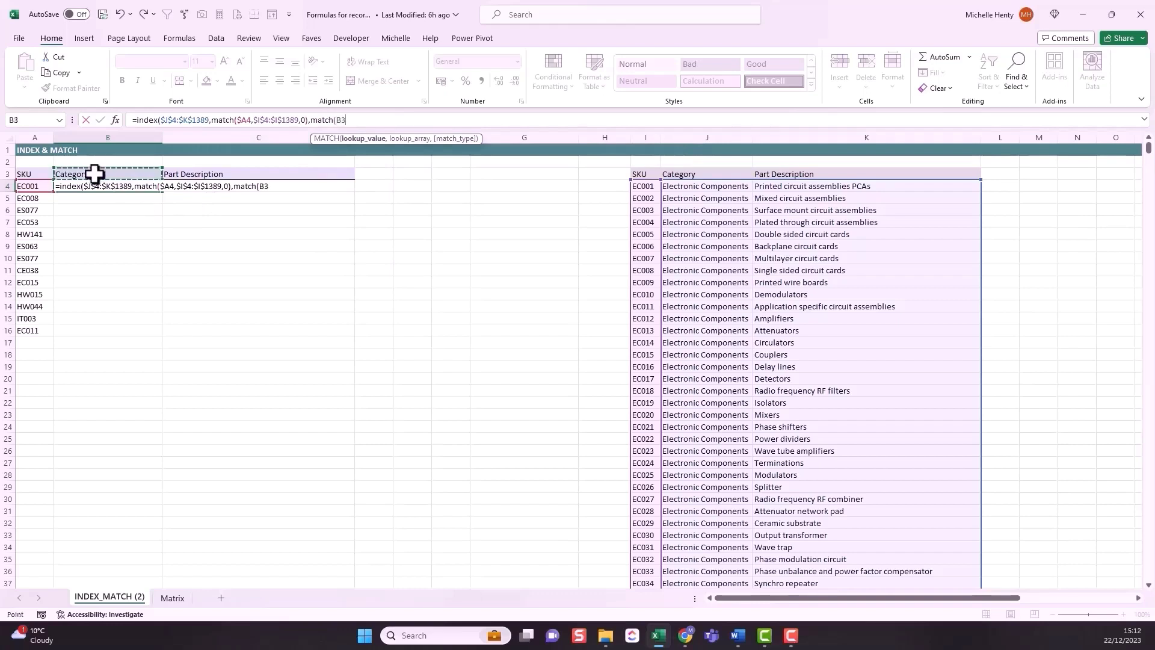
{"action": "left_click", "coordinate": [339, 118]}
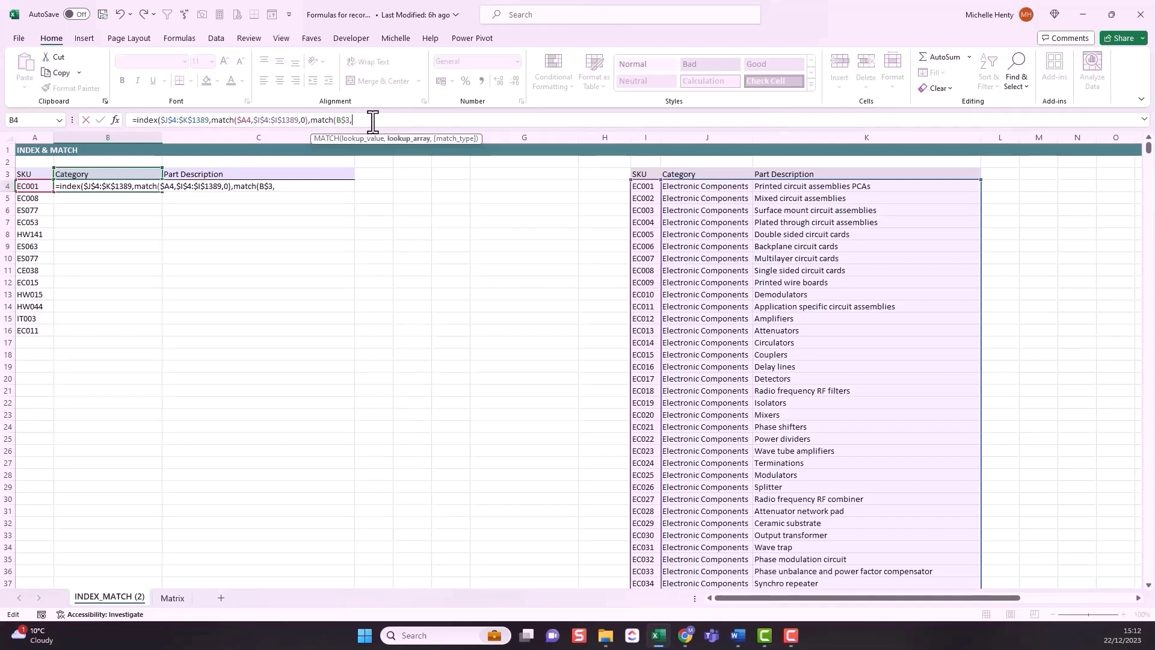
{"action": "left_click_drag", "start_coordinate": [720, 174], "coordinate": [767, 172]}
{"action": "key", "text": "F4"}
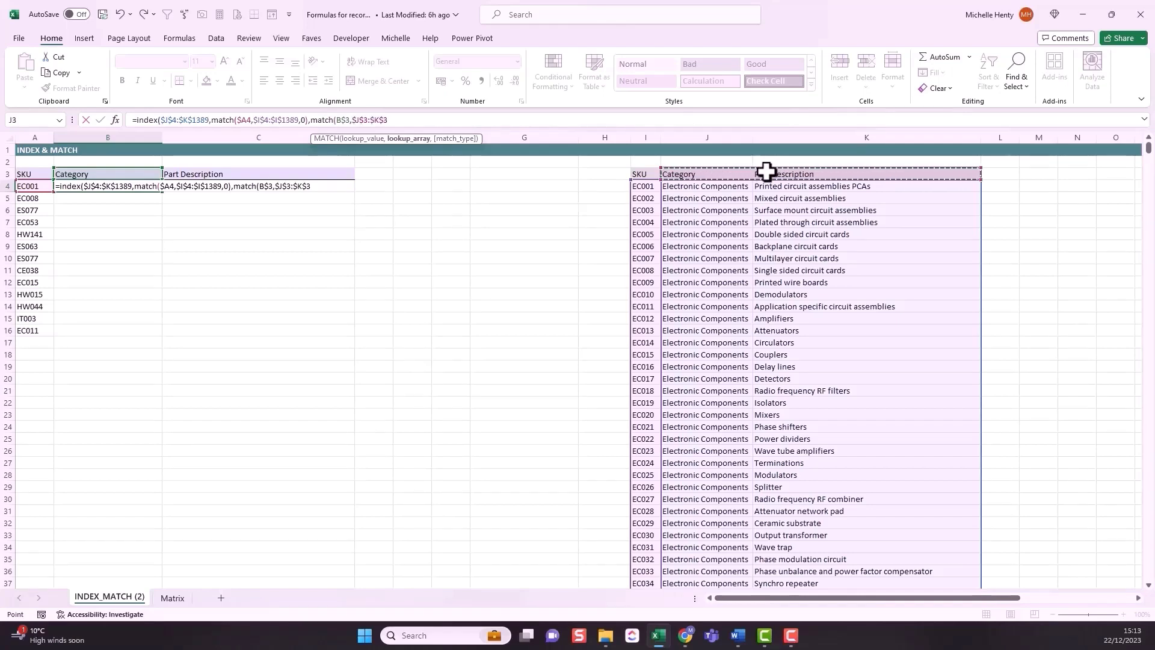
{"action": "type", "text": ","}
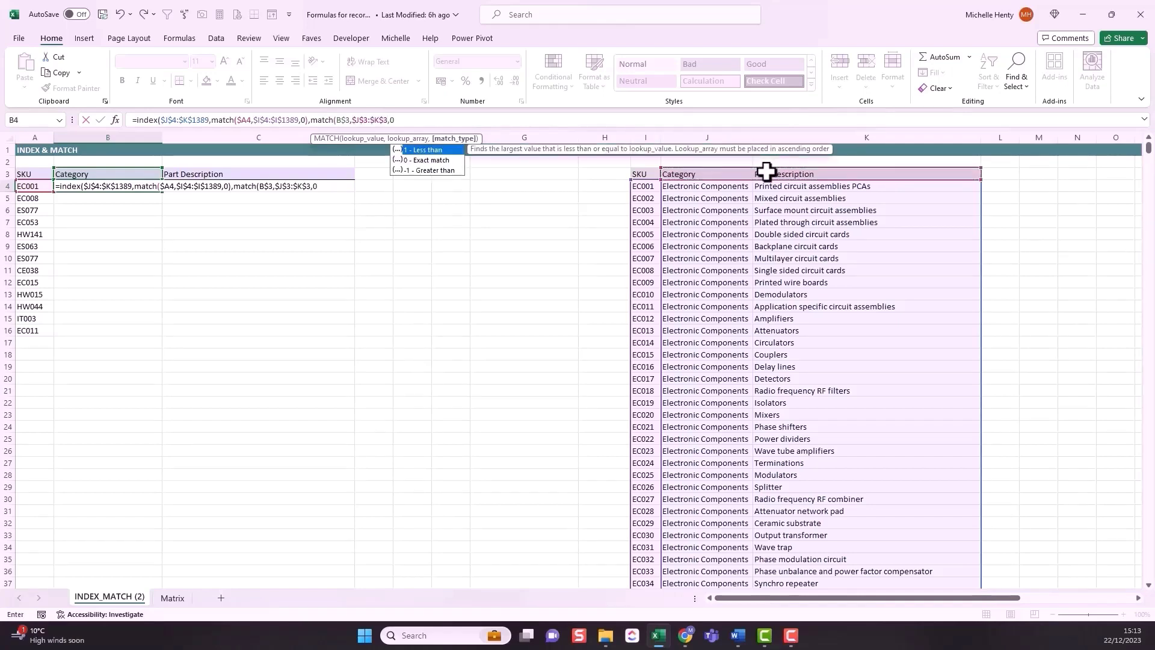
{"action": "type", "text": "0)"}
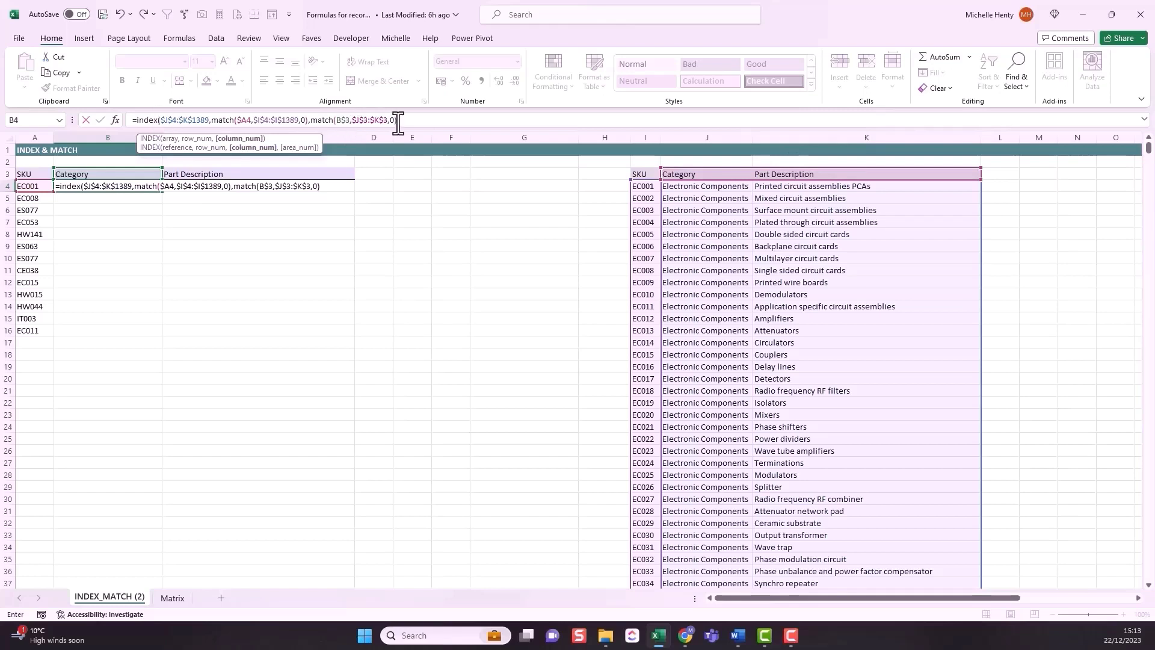
{"action": "type", "text": ")"}
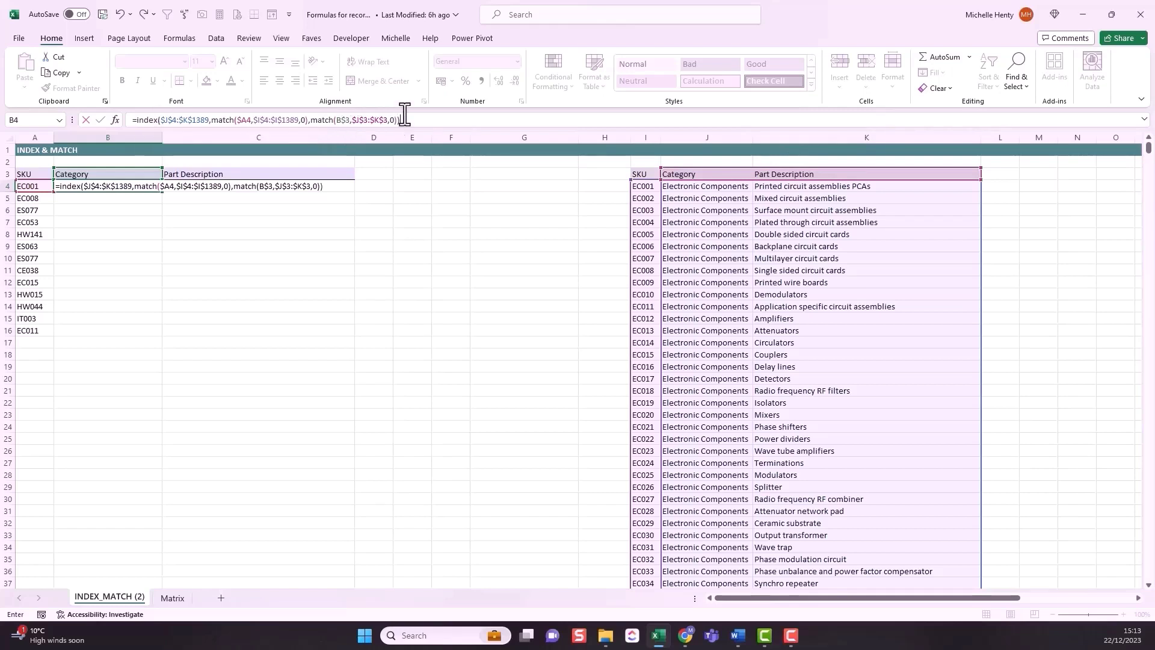
{"action": "key", "text": "Return"}
Fill the B4 formula down to B16 and across to column C, and inspect the copied formulas in the Part Description column.
{"action": "left_click", "coordinate": [118, 185]}
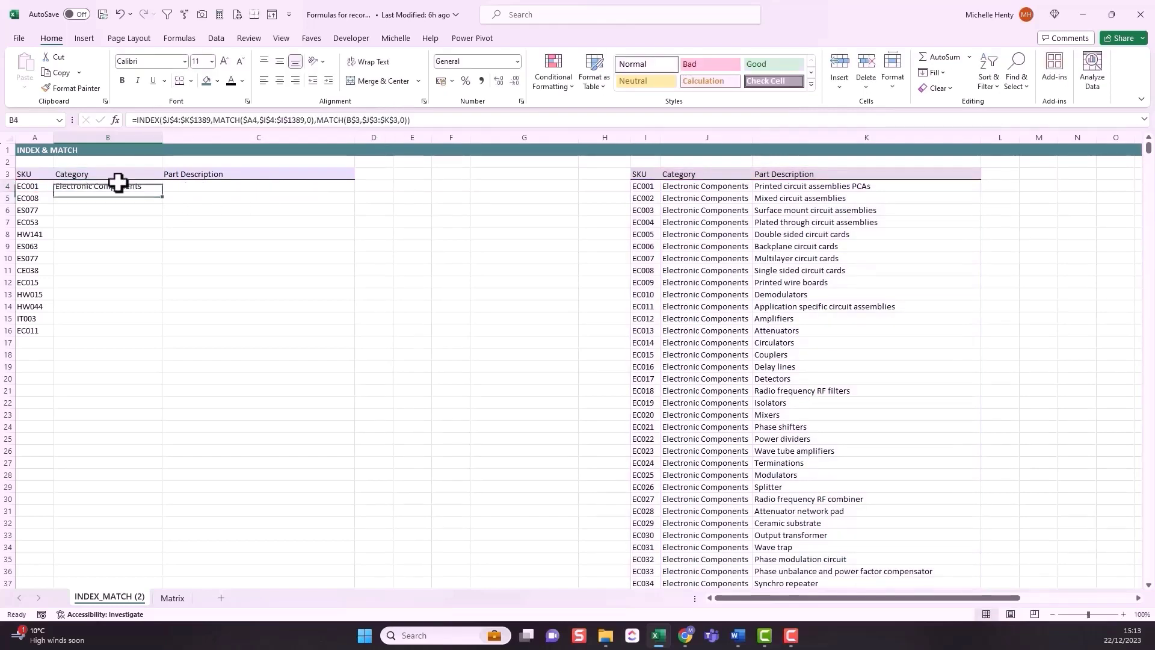
{"action": "left_click_drag", "start_coordinate": [162, 197], "coordinate": [153, 340]}
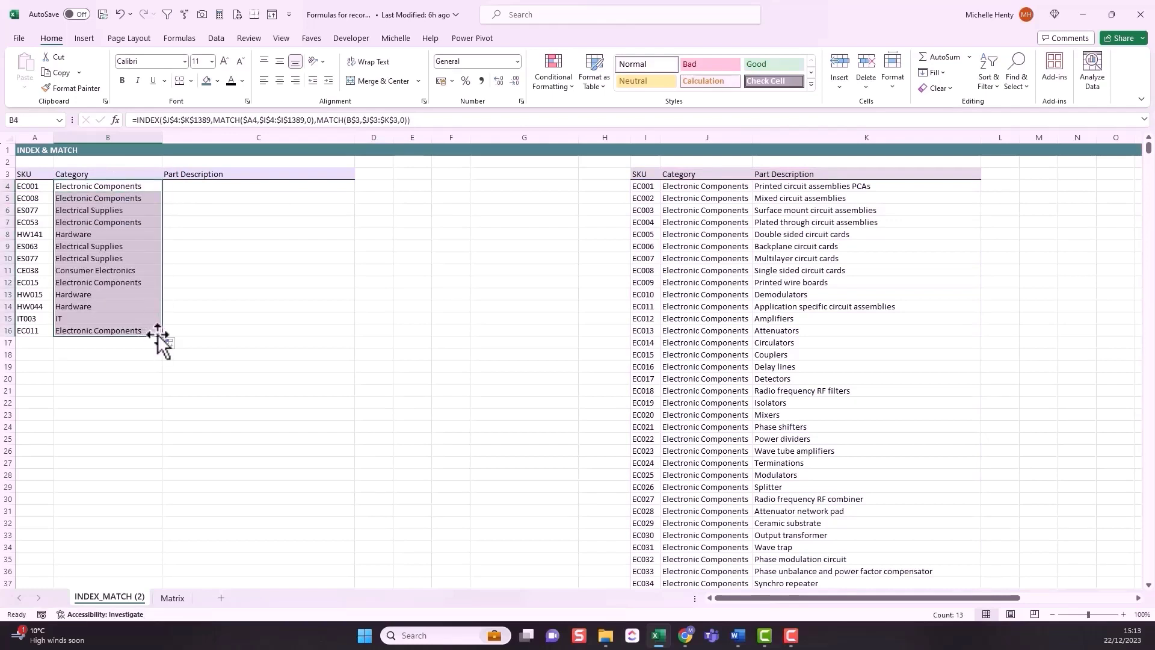
{"action": "left_click_drag", "start_coordinate": [168, 338], "coordinate": [299, 342]}
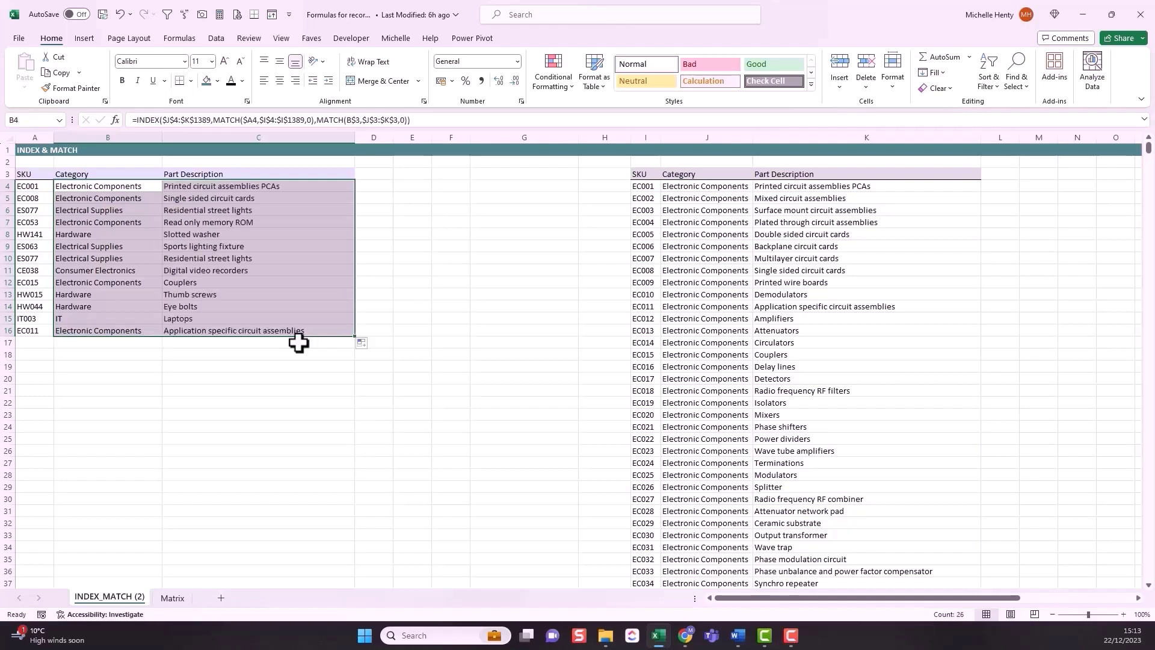
{"action": "left_click", "coordinate": [205, 319]}
{"action": "key", "text": "Up"}
{"action": "key", "text": "Up"}
{"action": "key", "text": "Up"}
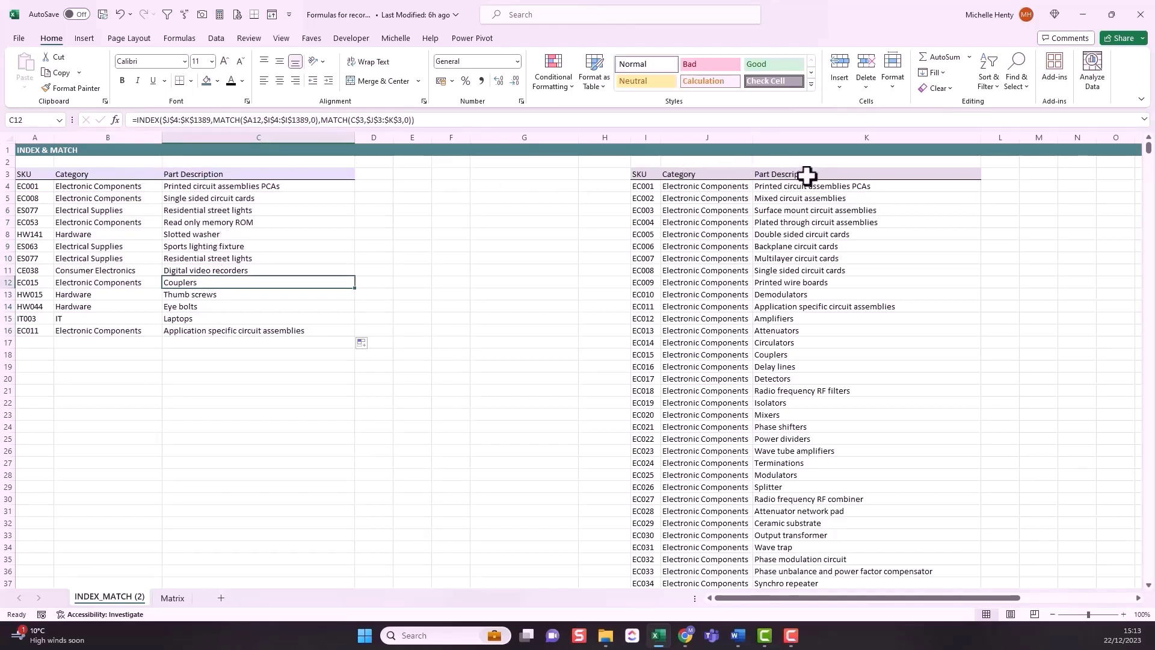
Swap the lookup headers by copying Part Description from K3 into B3 and Category from J3 into C3, and check the formula in B4.
{"action": "left_click", "coordinate": [830, 175]}
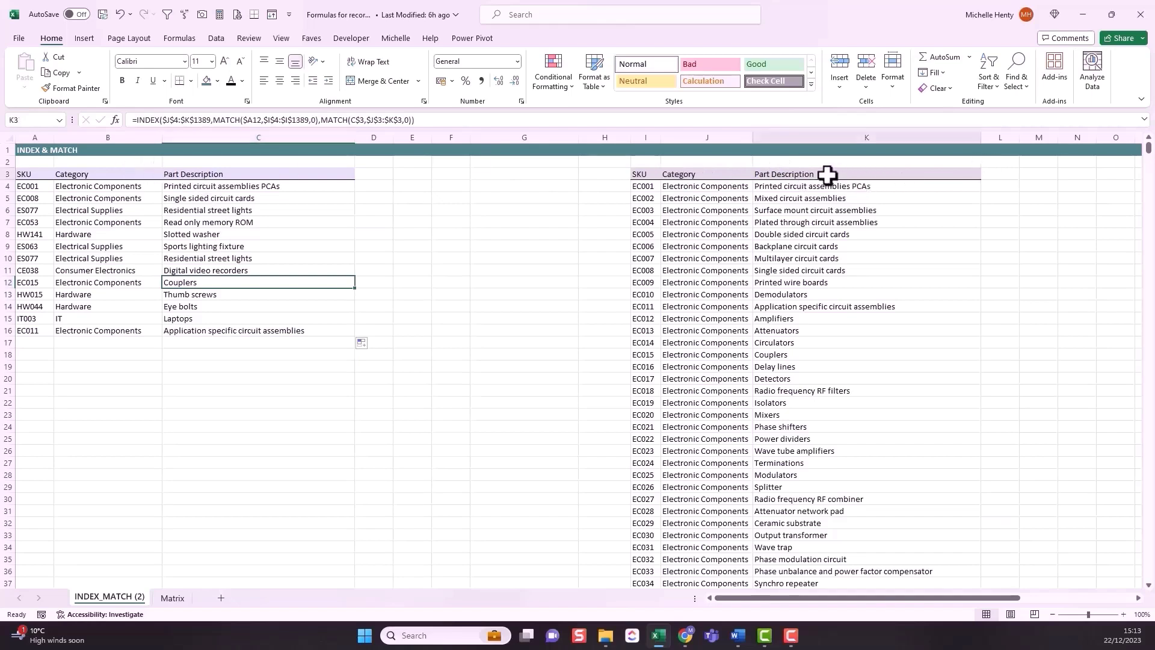
{"action": "key", "text": "ctrl+c"}
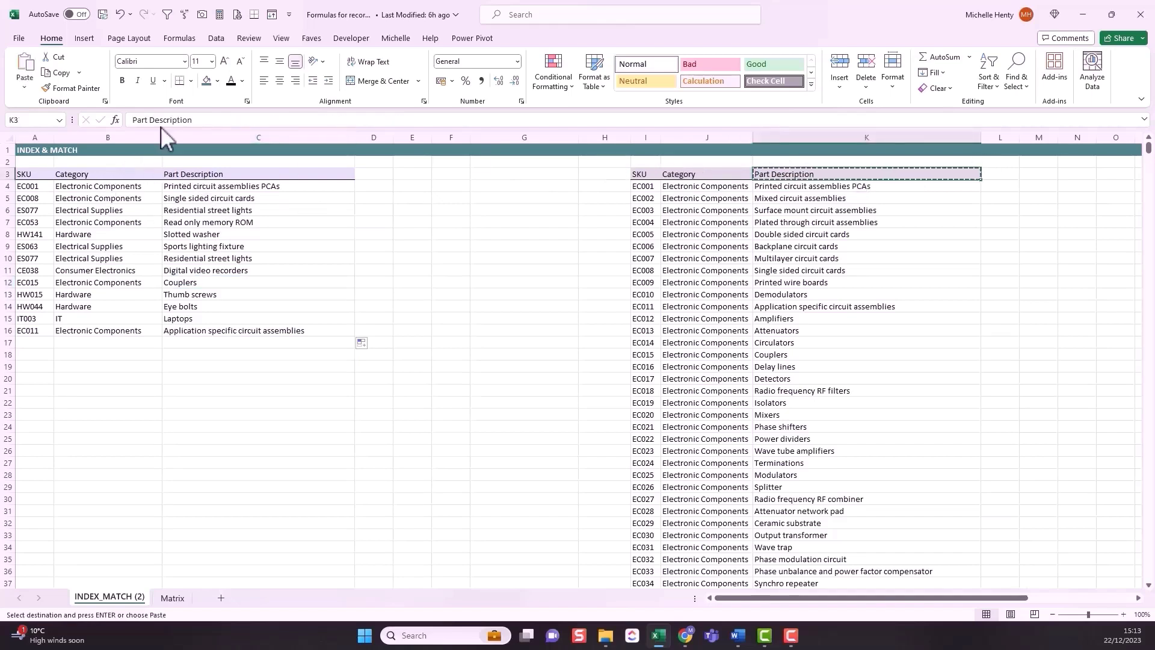
{"action": "left_click", "coordinate": [95, 174]}
{"action": "key", "text": "ctrl+v"}
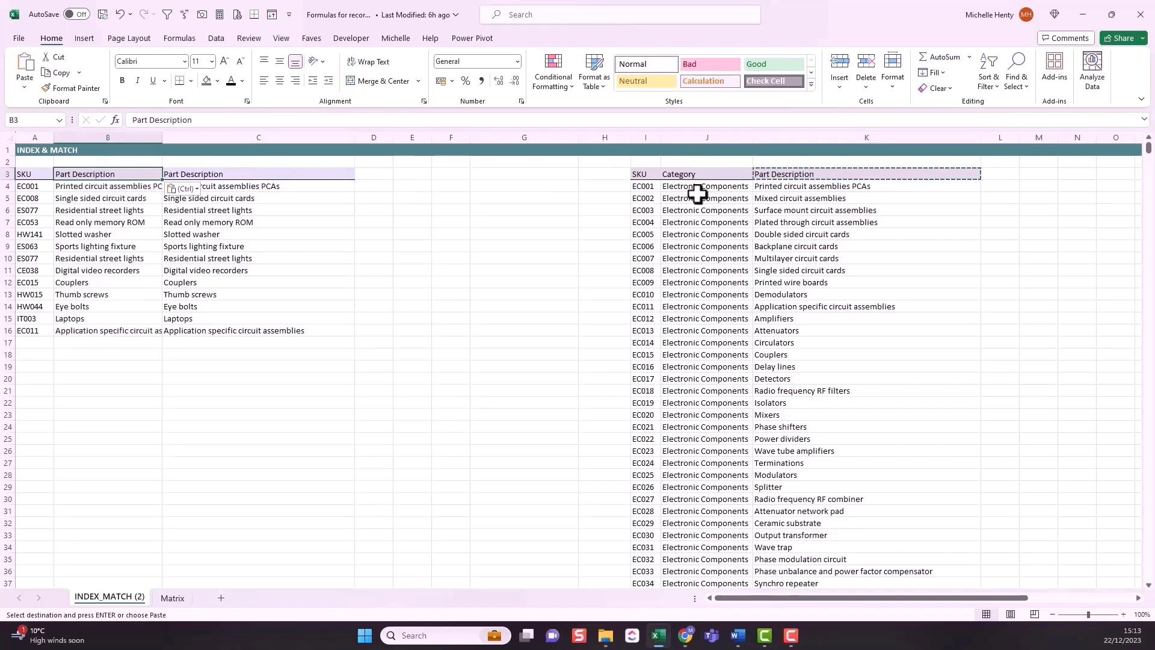
{"action": "left_click", "coordinate": [683, 174]}
{"action": "key", "text": "ctrl+c"}
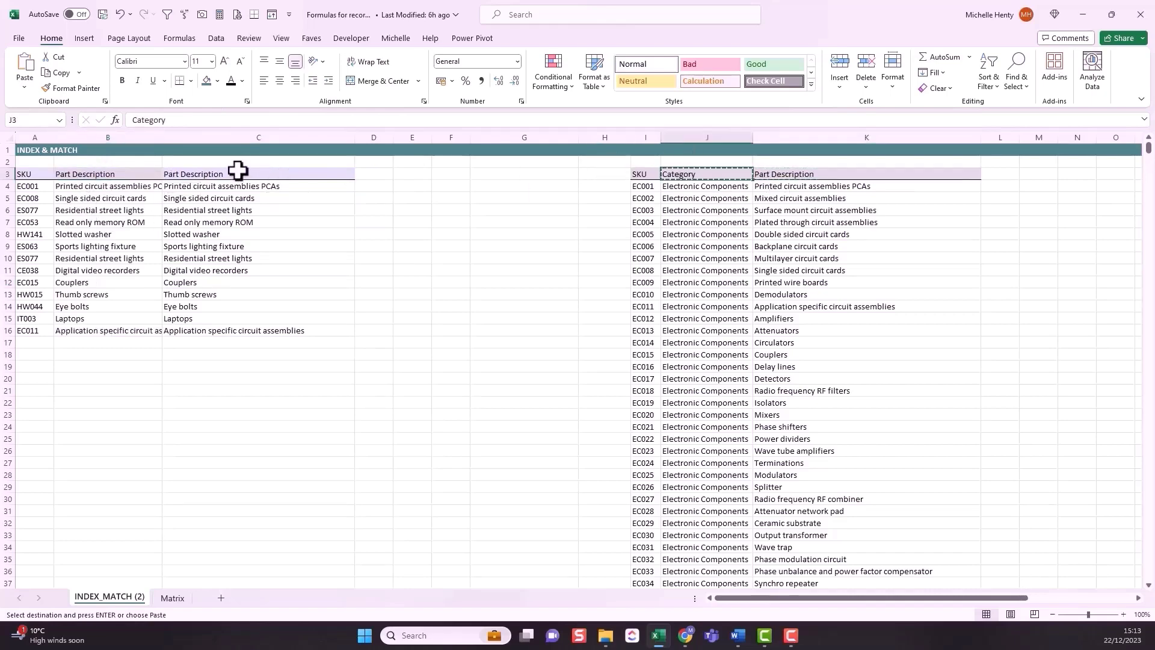
{"action": "left_click", "coordinate": [258, 175]}
{"action": "key", "text": "ctrl+v"}
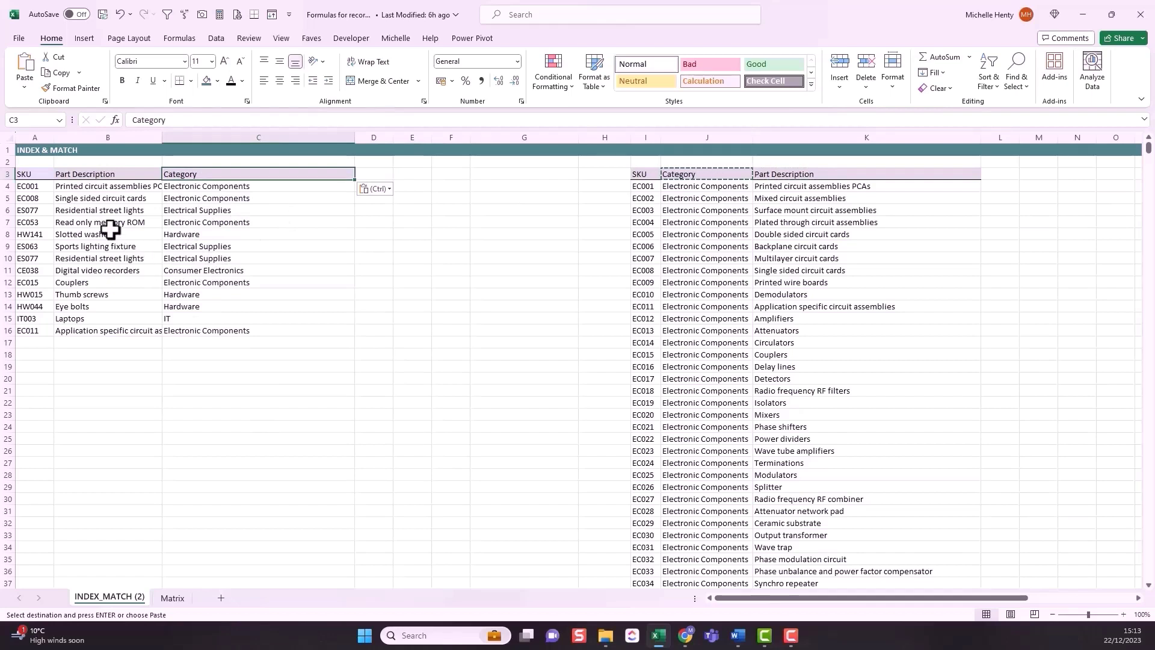
{"action": "left_click", "coordinate": [96, 186]}
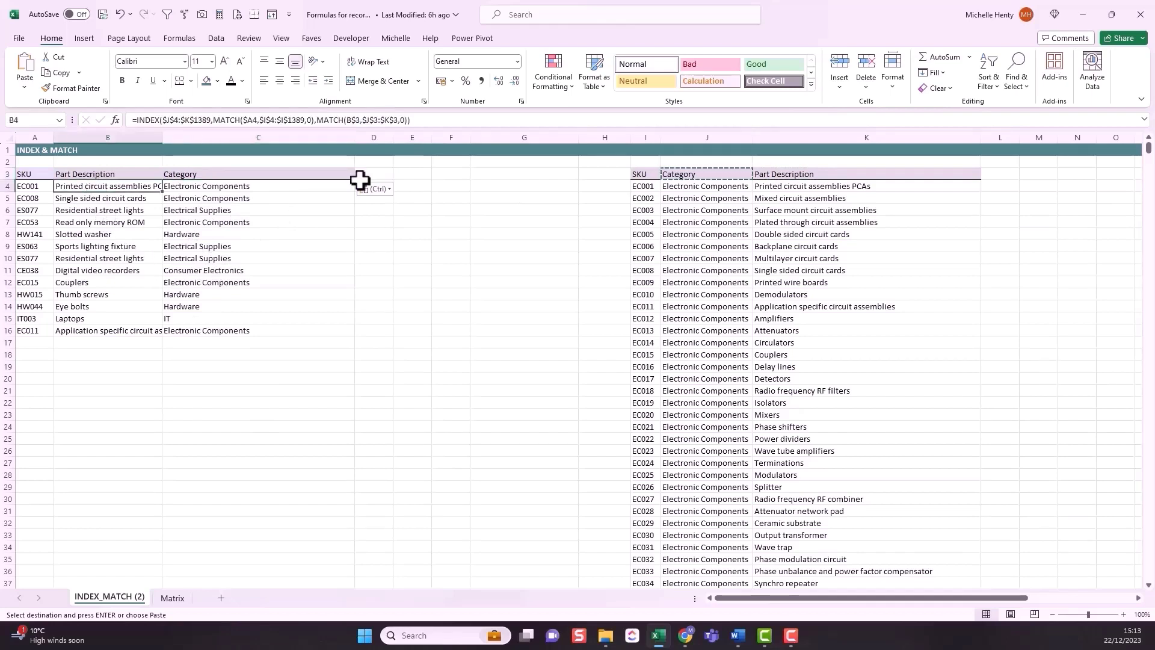
{"action": "left_click", "coordinate": [692, 174]}
{"action": "left_click", "coordinate": [799, 173]}
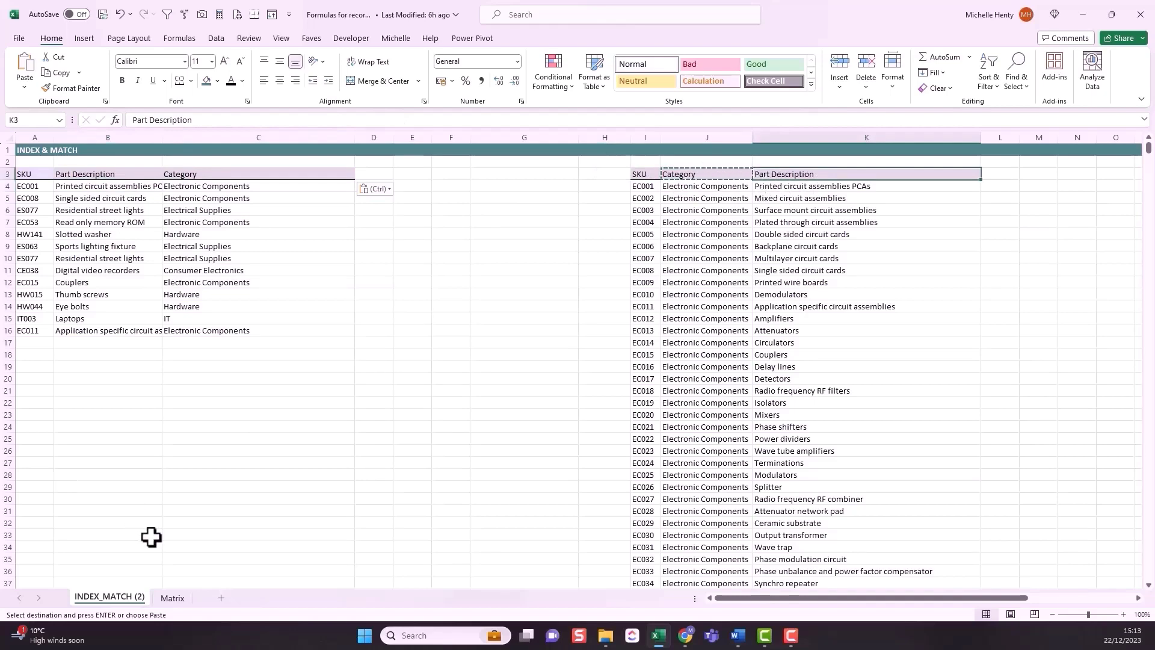
Open the Matrix sheet and compare the headers of the source table with the Part Description, Category and Price headers beside SKU.
{"action": "left_click", "coordinate": [173, 598]}
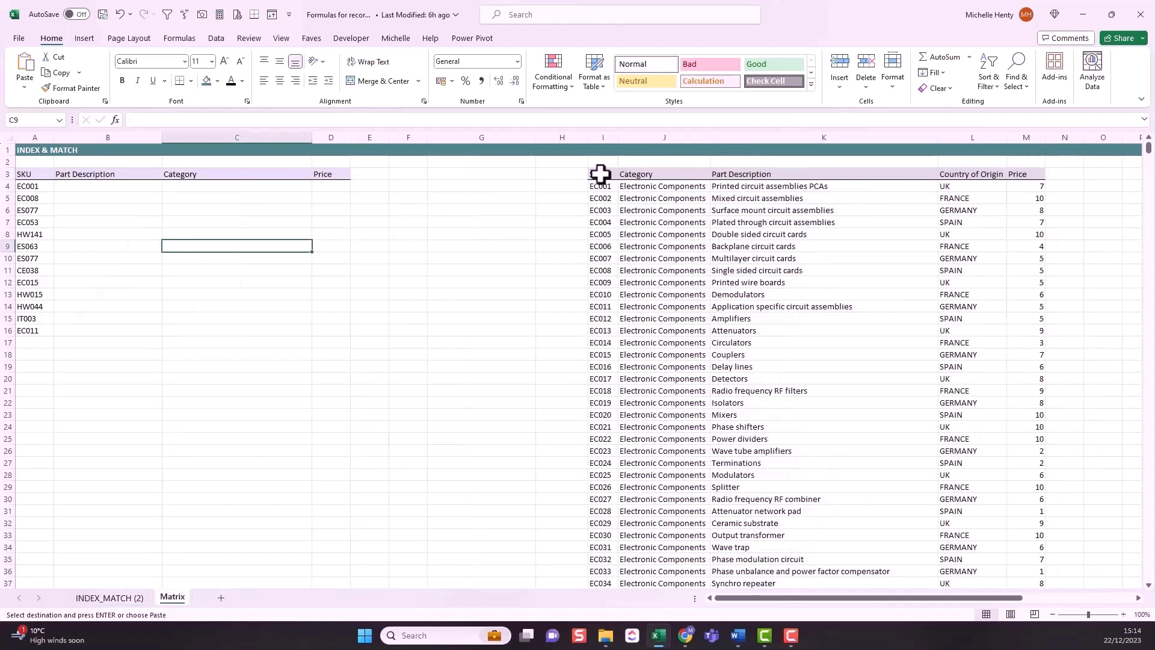
{"action": "left_click_drag", "start_coordinate": [598, 176], "coordinate": [932, 176]}
{"action": "left_click", "coordinate": [973, 175]}
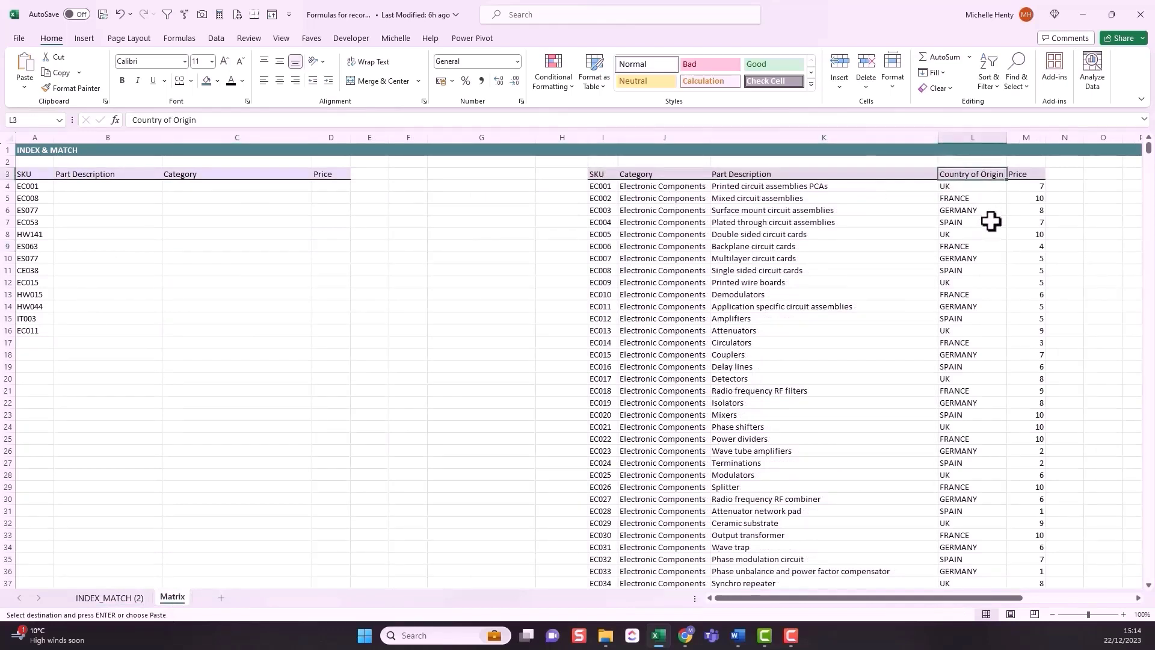
{"action": "left_click", "coordinate": [1017, 175]}
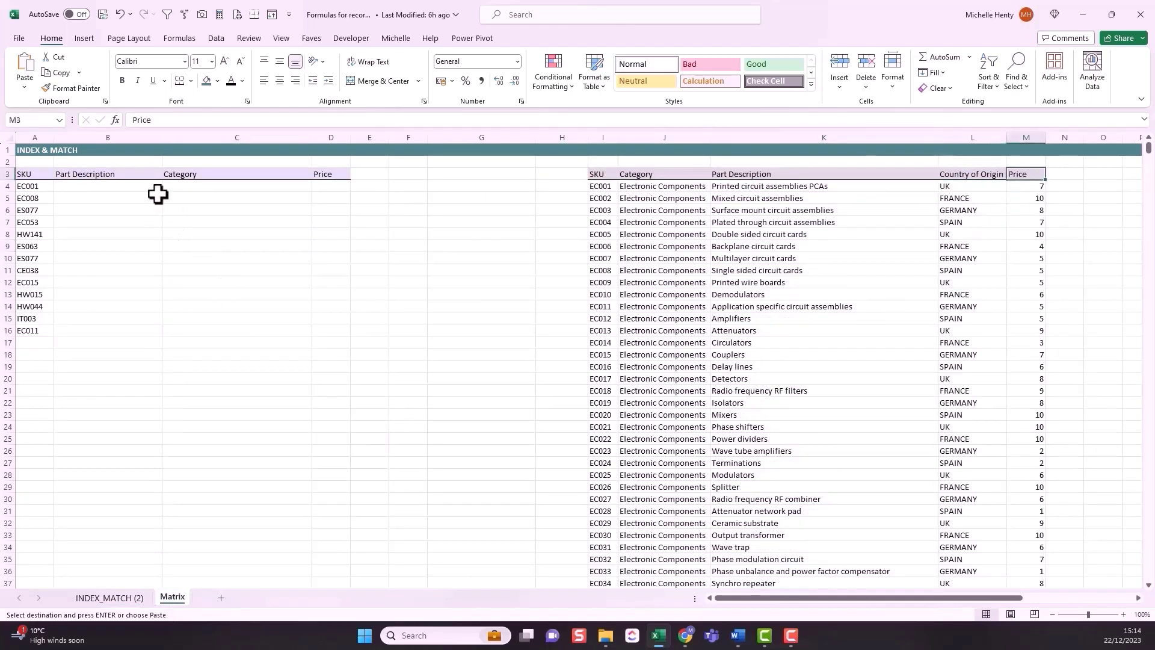
{"action": "left_click", "coordinate": [114, 174]}
{"action": "left_click", "coordinate": [179, 175]}
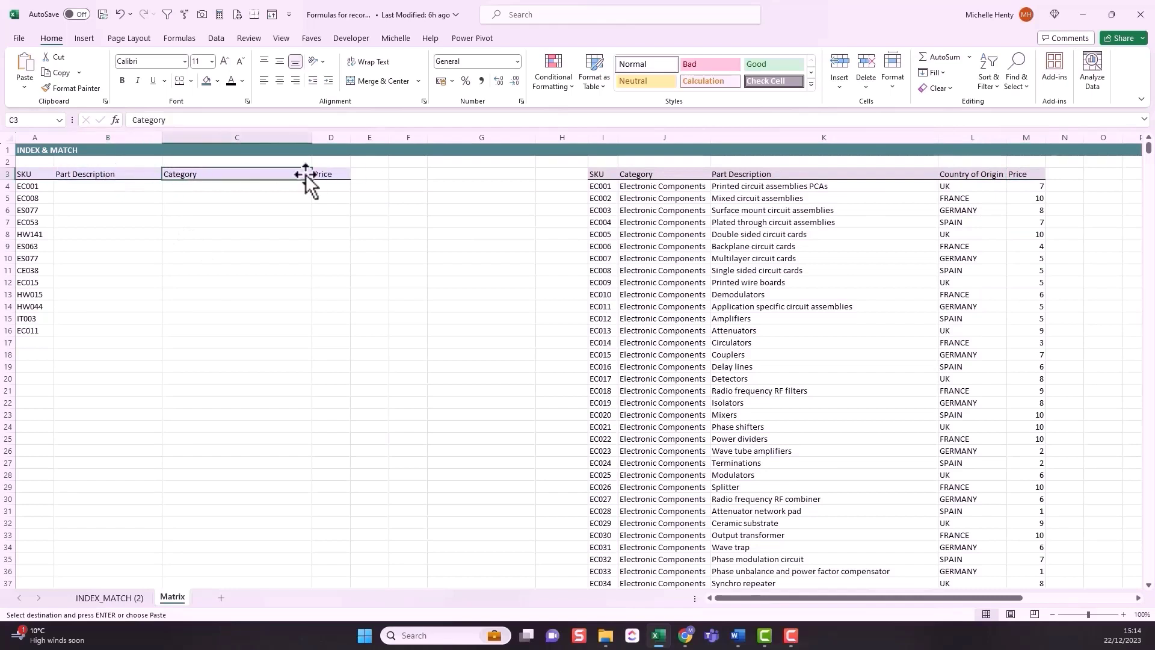
{"action": "left_click", "coordinate": [118, 173]}
{"action": "left_click", "coordinate": [175, 173]}
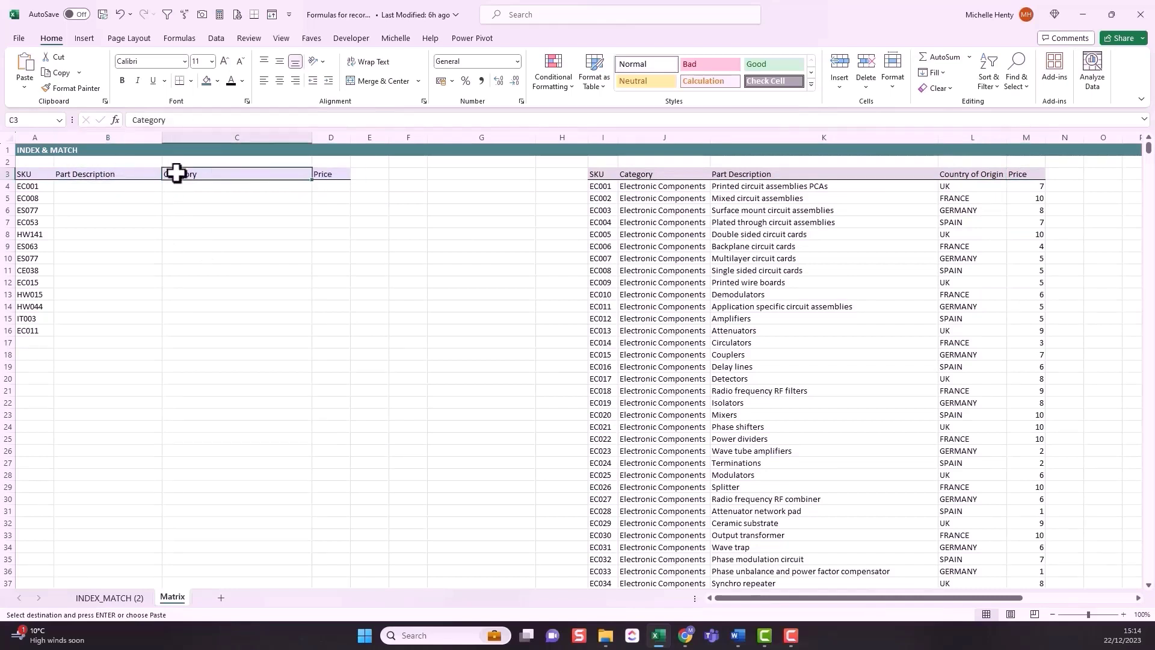
{"action": "left_click", "coordinate": [340, 177]}
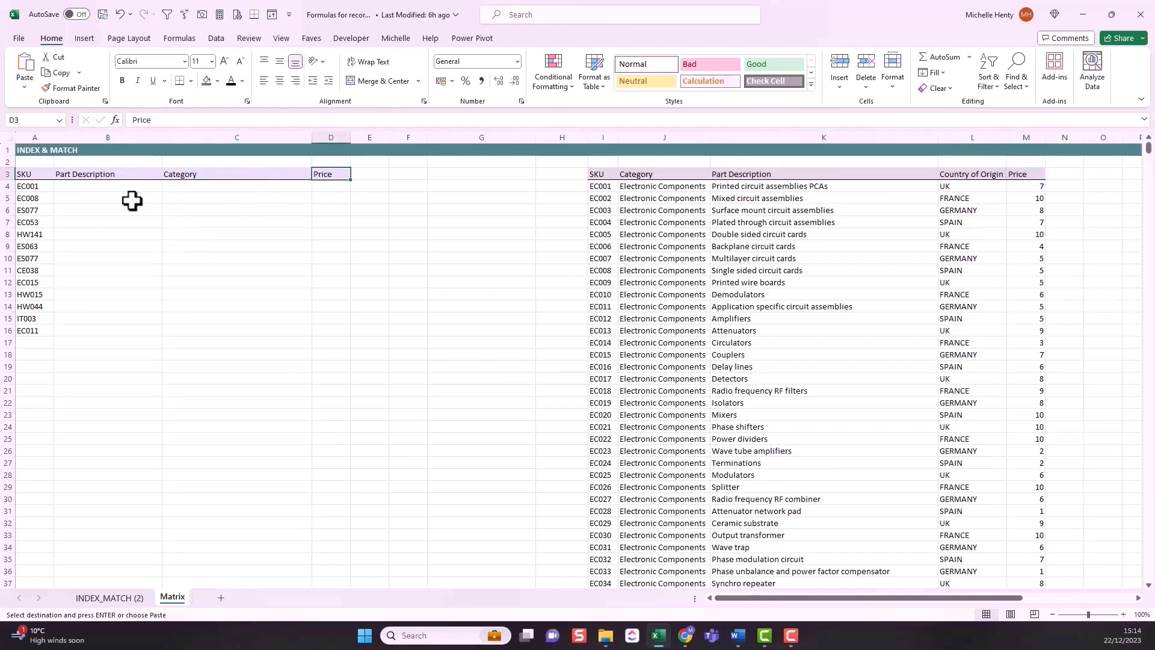
Start an INDEX formula in B4 of the Matrix sheet with the absolute array $J$4:$M$1389.
{"action": "left_click", "coordinate": [115, 191]}
{"action": "type", "text": "="}
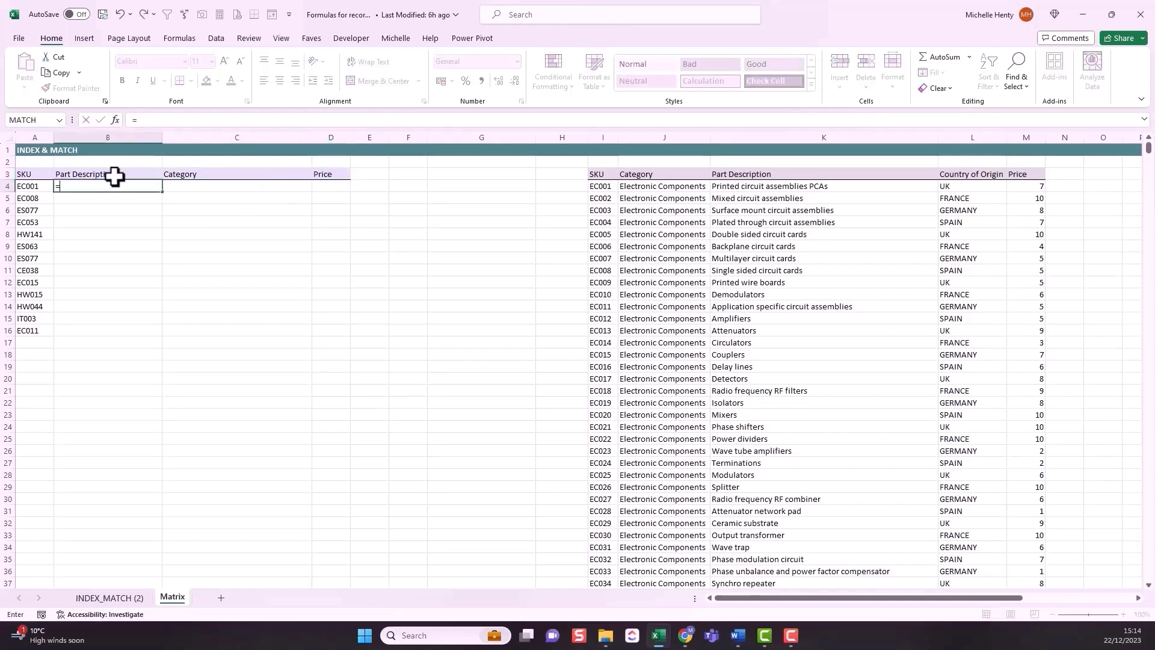
{"action": "type", "text": "index("}
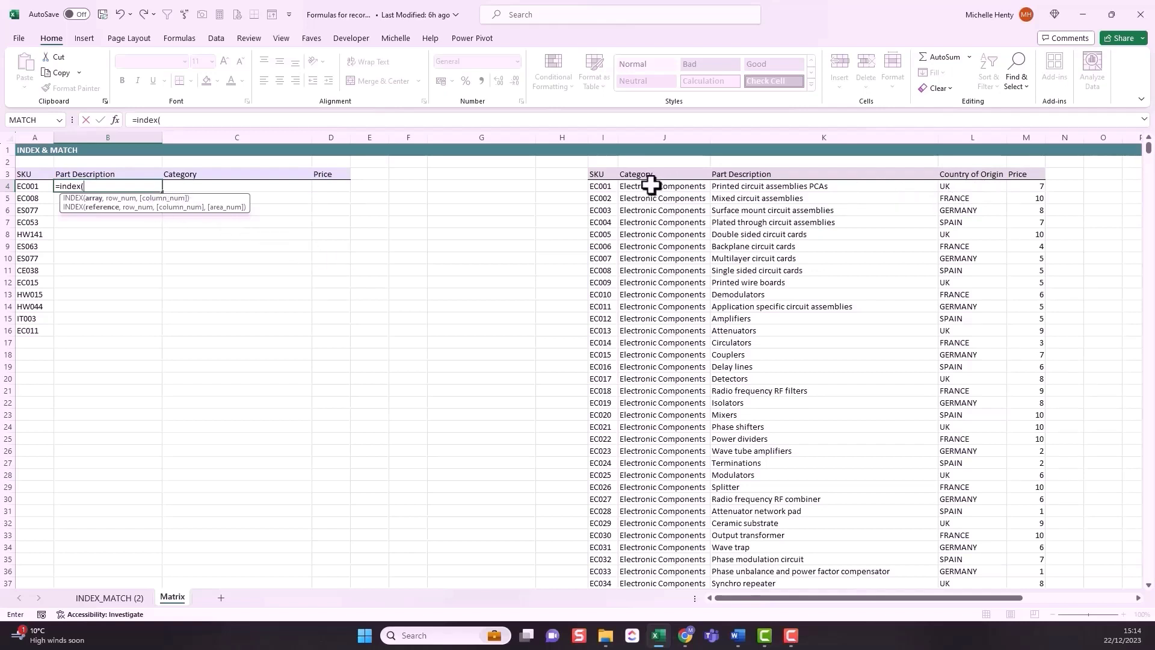
{"action": "left_click_drag", "start_coordinate": [650, 185], "coordinate": [1020, 189]}
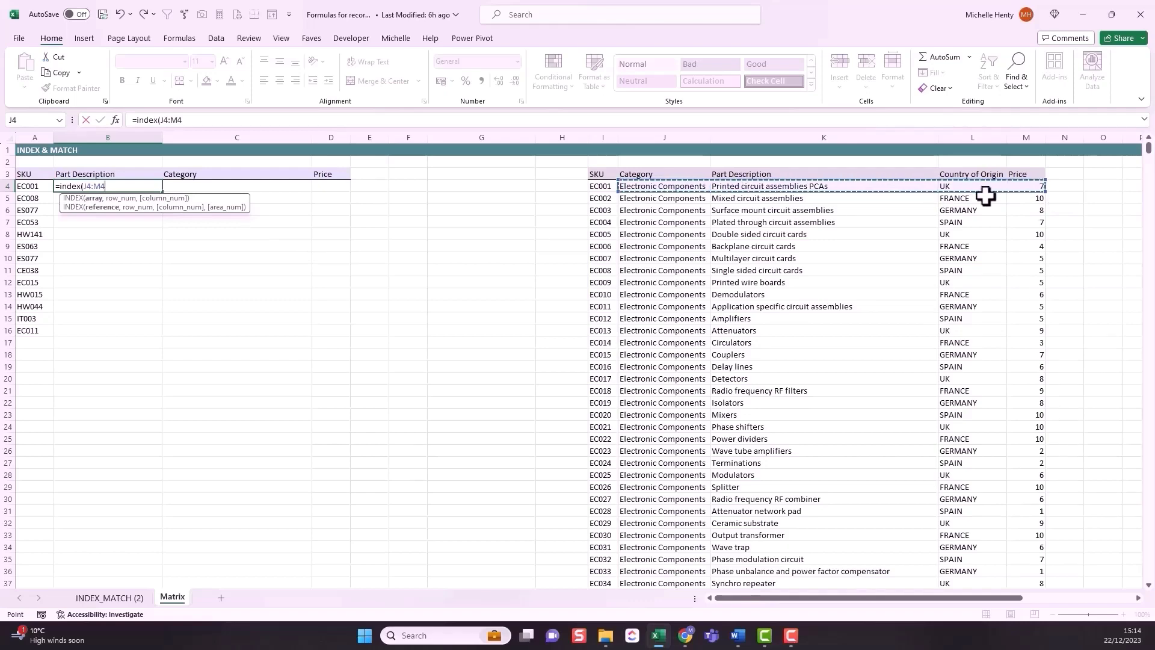
{"action": "key", "text": "ctrl+shift+Down"}
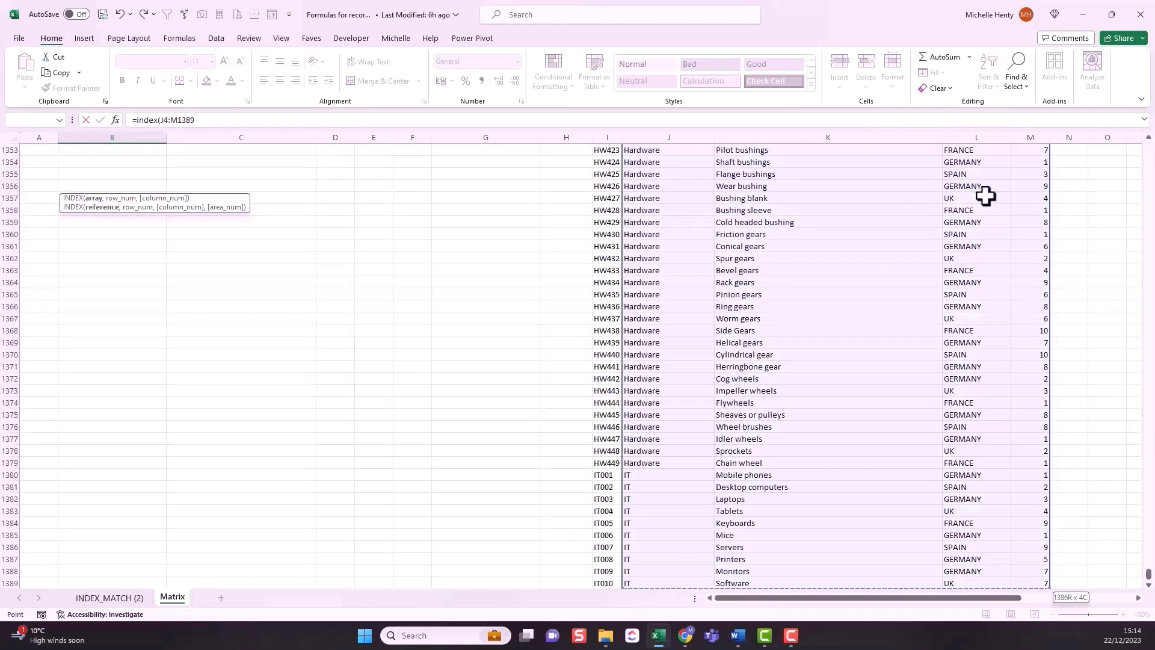
{"action": "key", "text": "F4"}
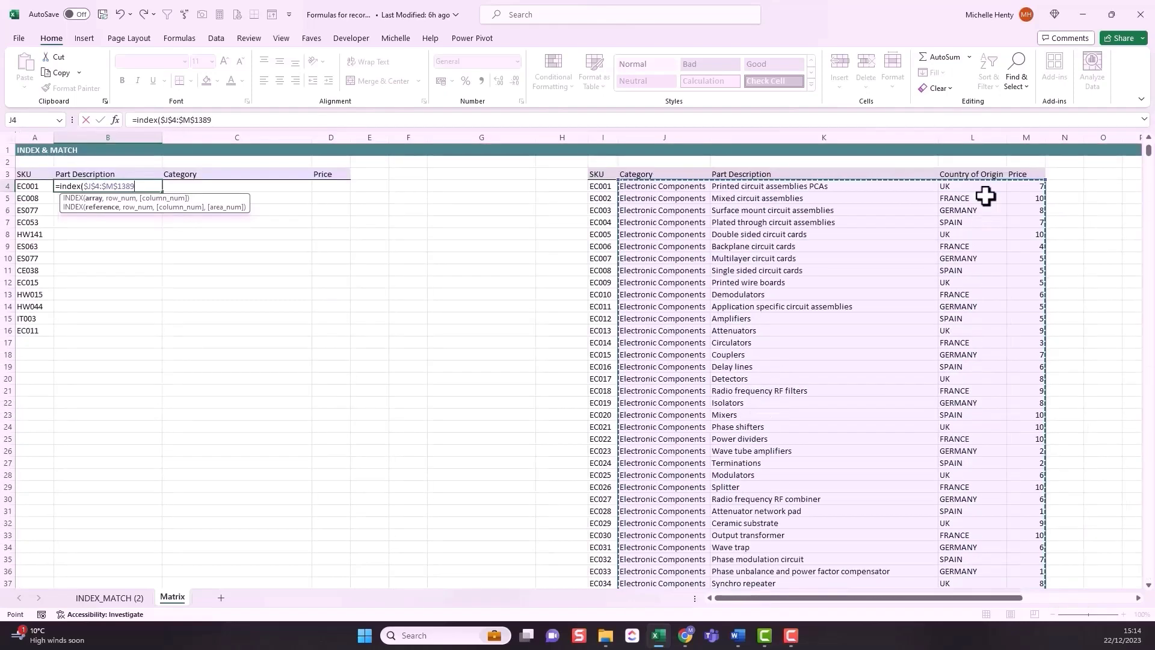
{"action": "type", "text": ","}
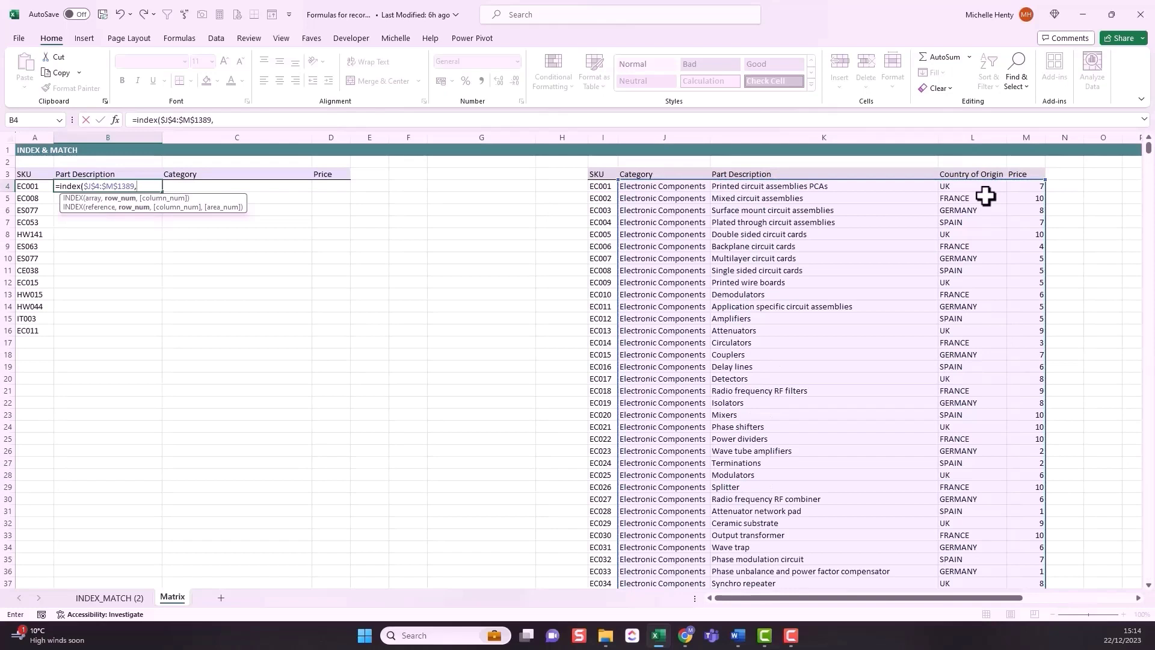
Add MATCH($A4,$I$4:$I$1389,0) as the row number argument of the INDEX formula in B4.
{"action": "type", "text": "mat"}
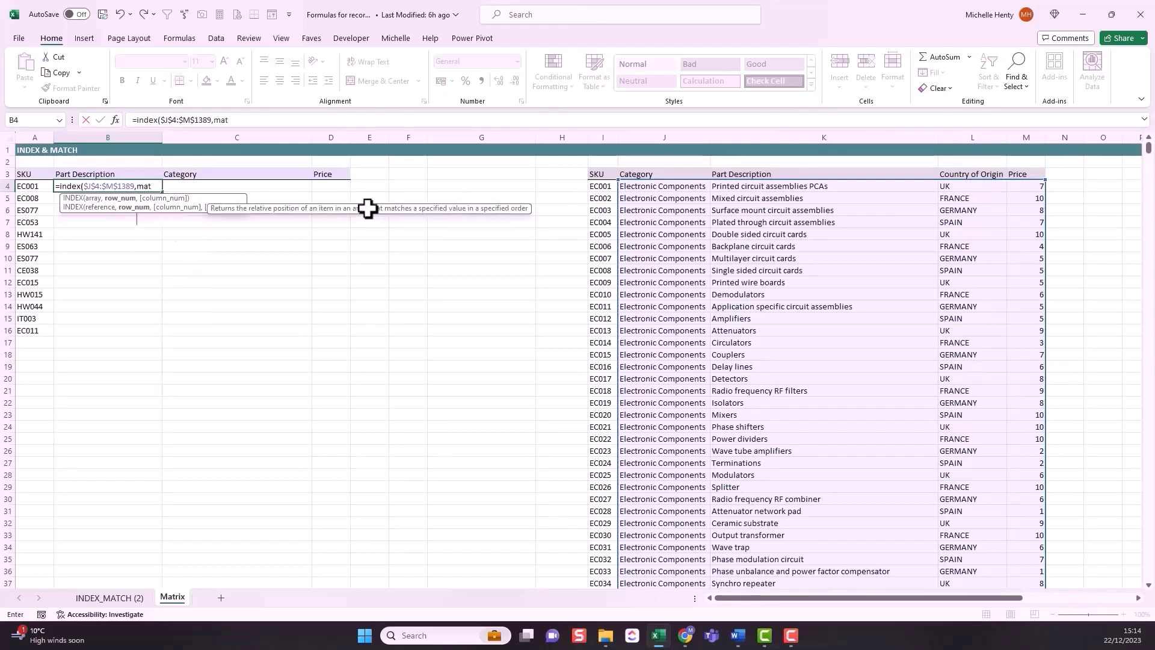
{"action": "type", "text": "ch("}
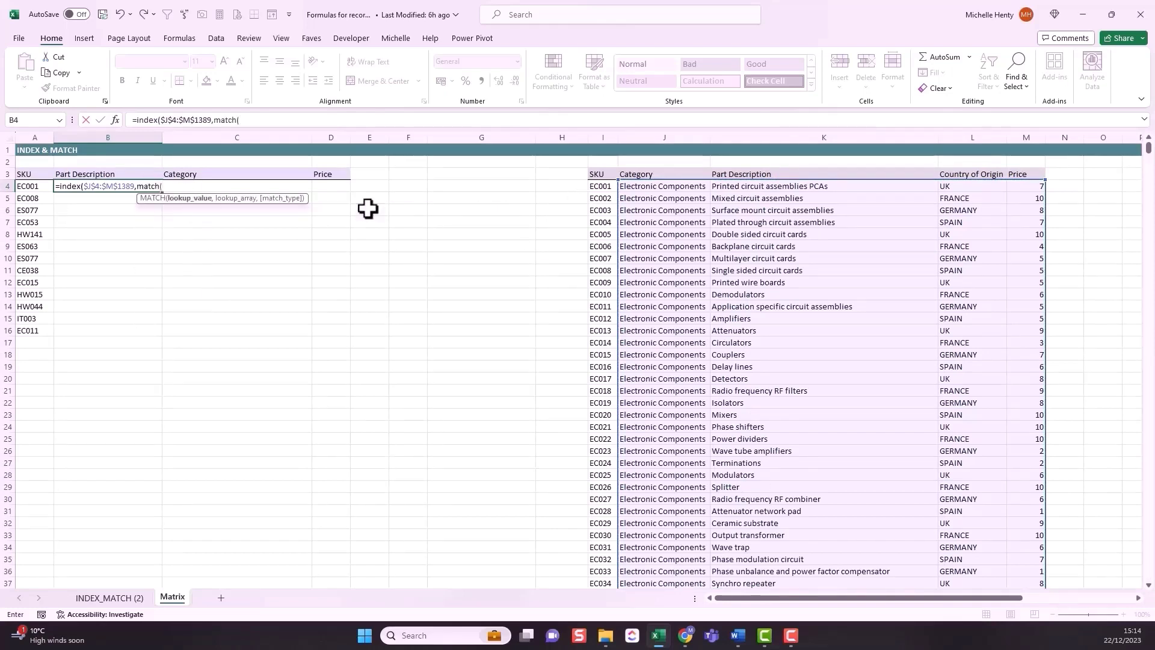
{"action": "left_click", "coordinate": [41, 185]}
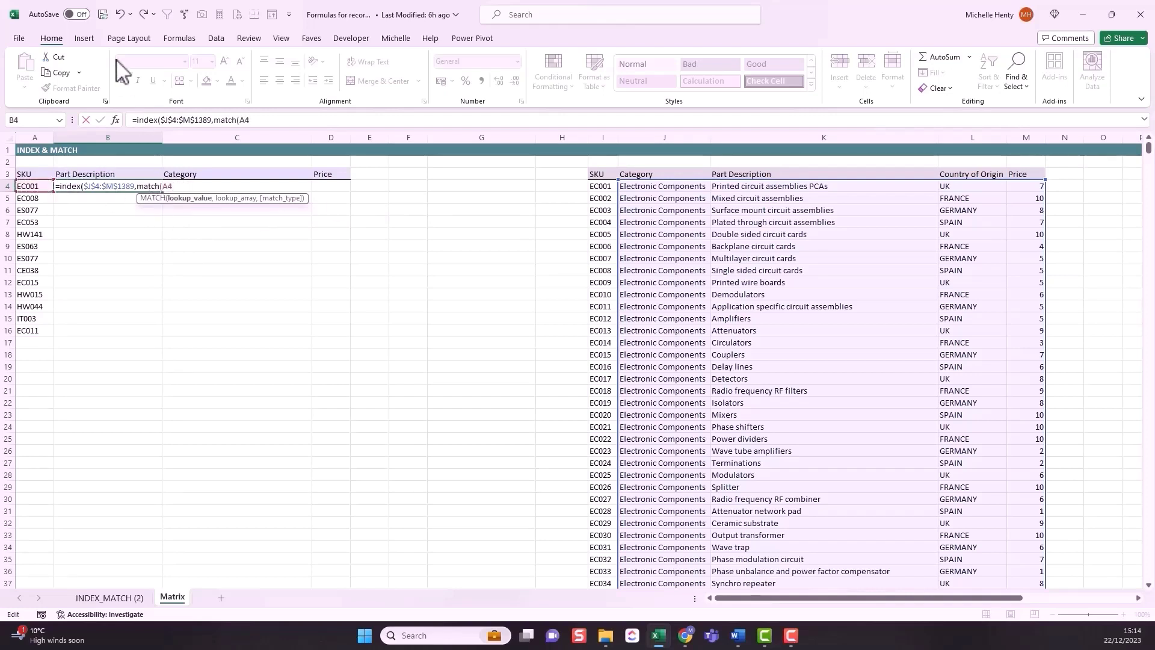
{"action": "left_click", "coordinate": [241, 120]}
{"action": "type", "text": "$A4"}
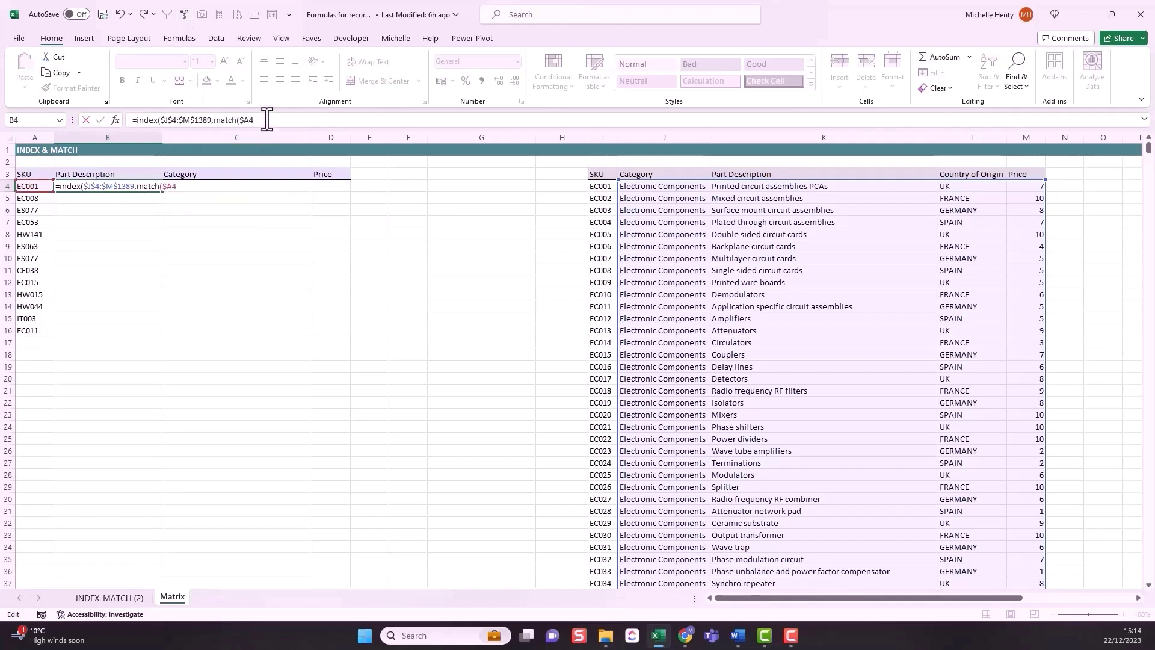
{"action": "type", "text": ","}
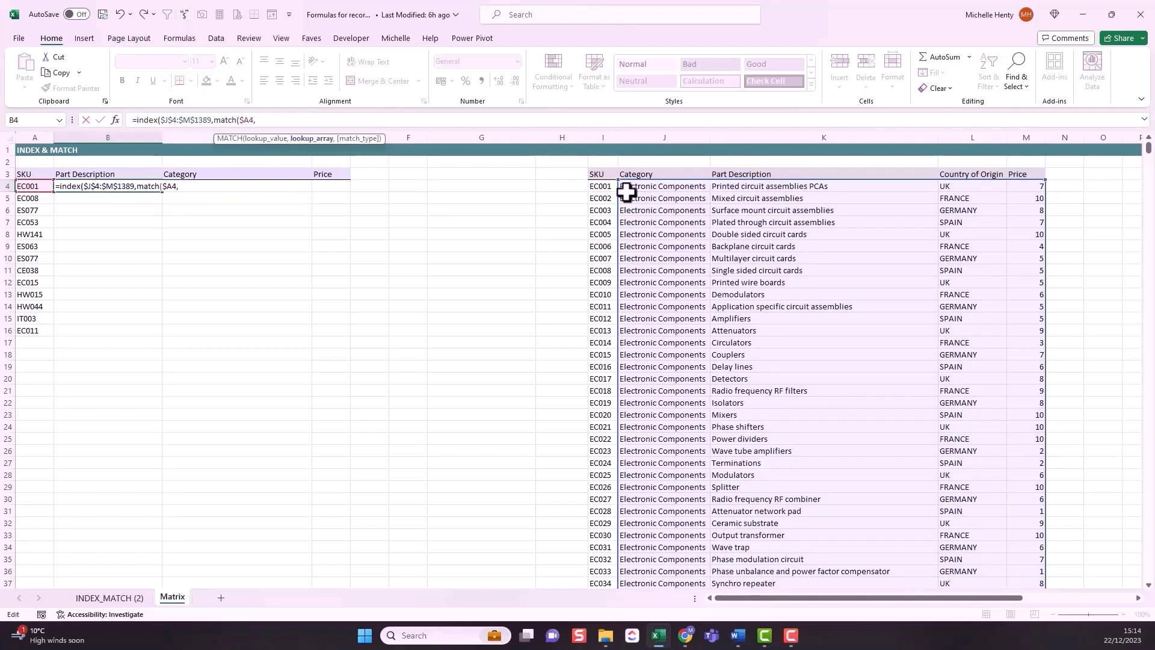
{"action": "left_click", "coordinate": [606, 188]}
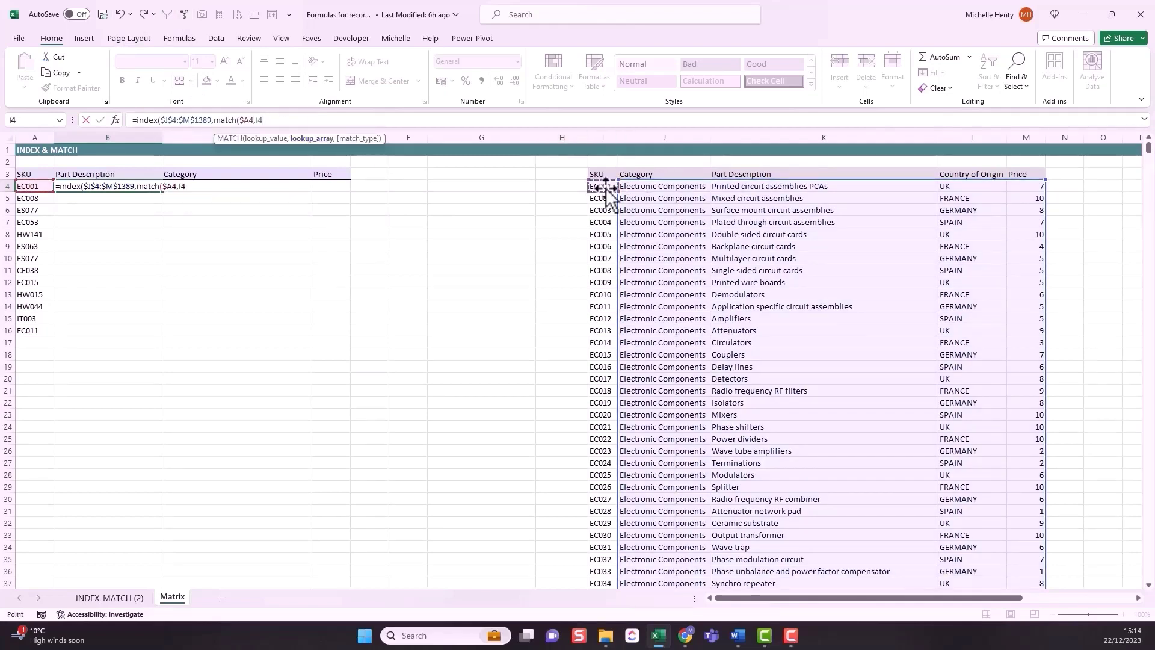
{"action": "key", "text": "ctrl+shift+Down"}
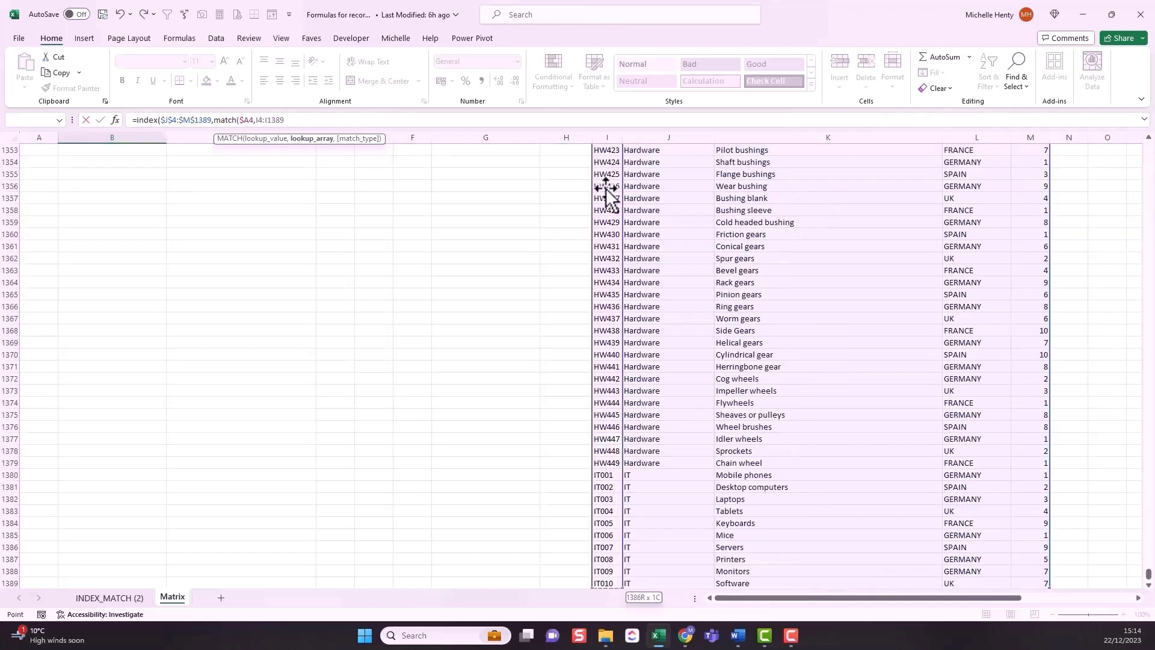
{"action": "key", "text": "F4"}
{"action": "type", "text": ","}
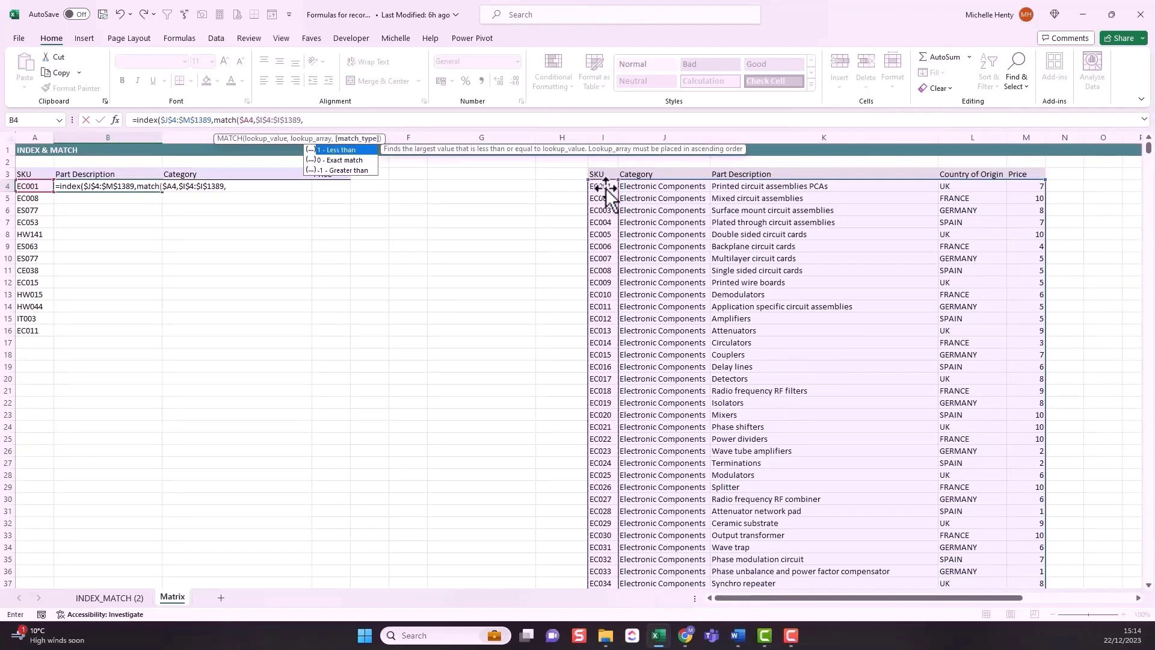
{"action": "type", "text": "0)"}
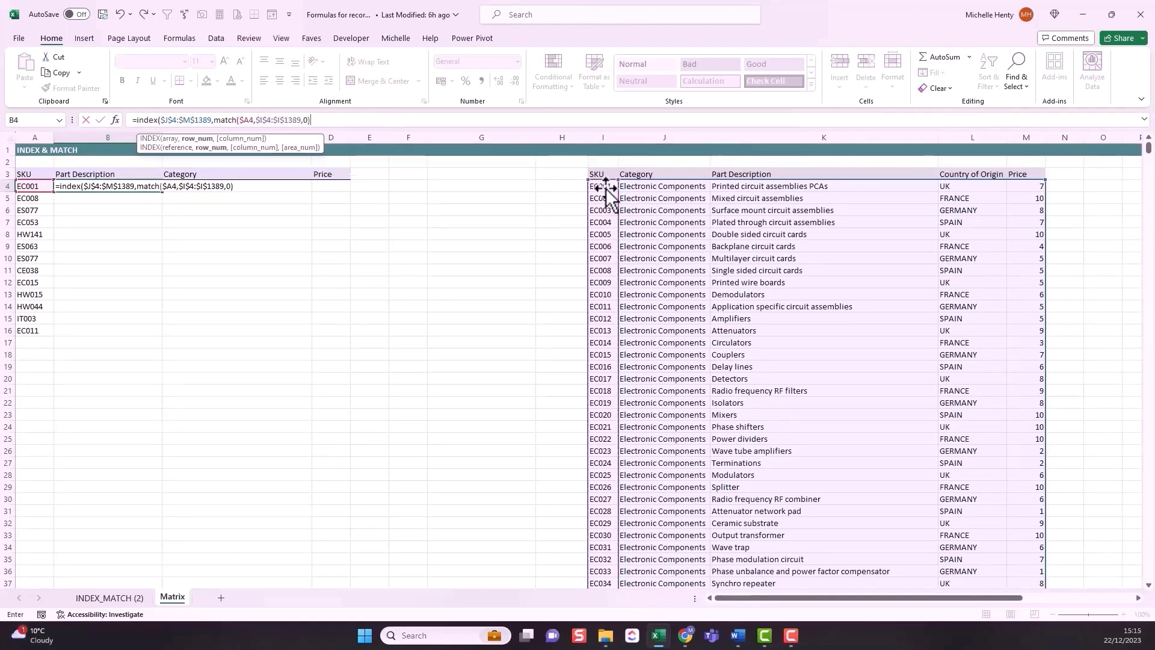
Add MATCH(B$3,$J$3:$M$3,0) as the column number argument and complete the INDEX formula in B4.
{"action": "type", "text": ","}
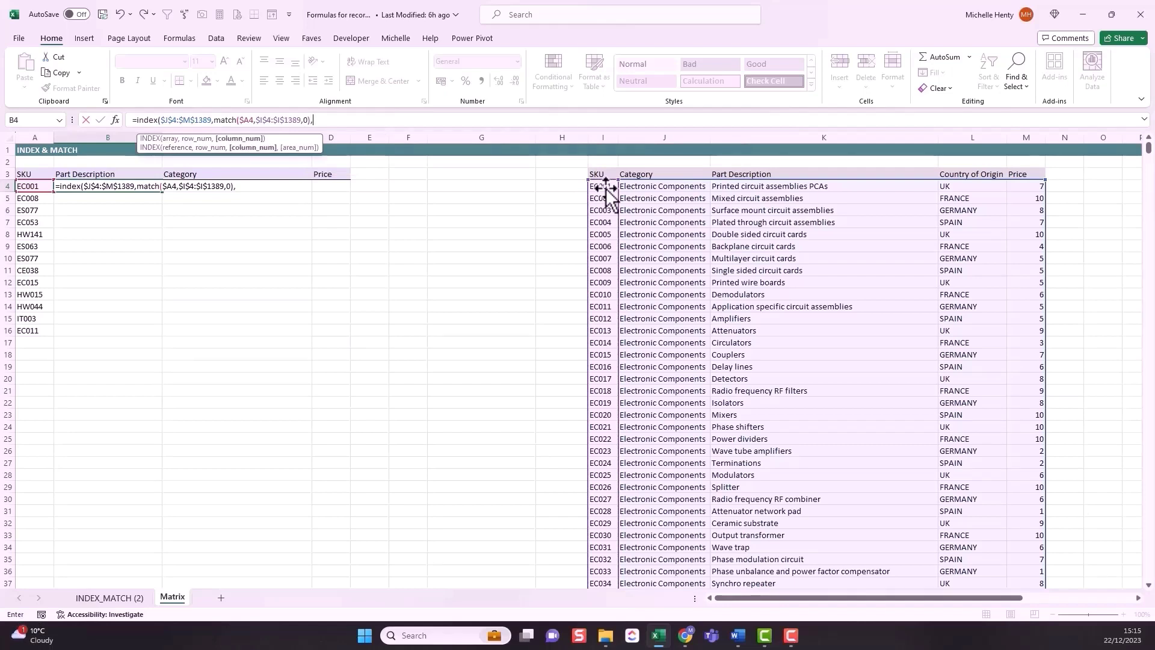
{"action": "type", "text": "match("}
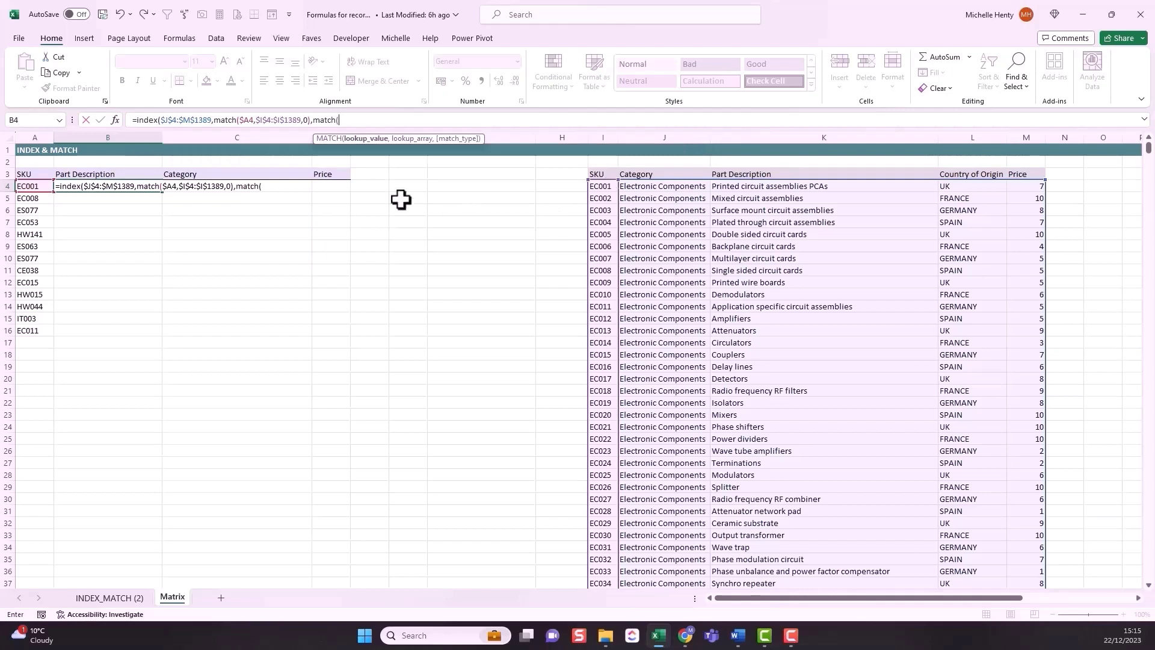
{"action": "left_click", "coordinate": [114, 174]}
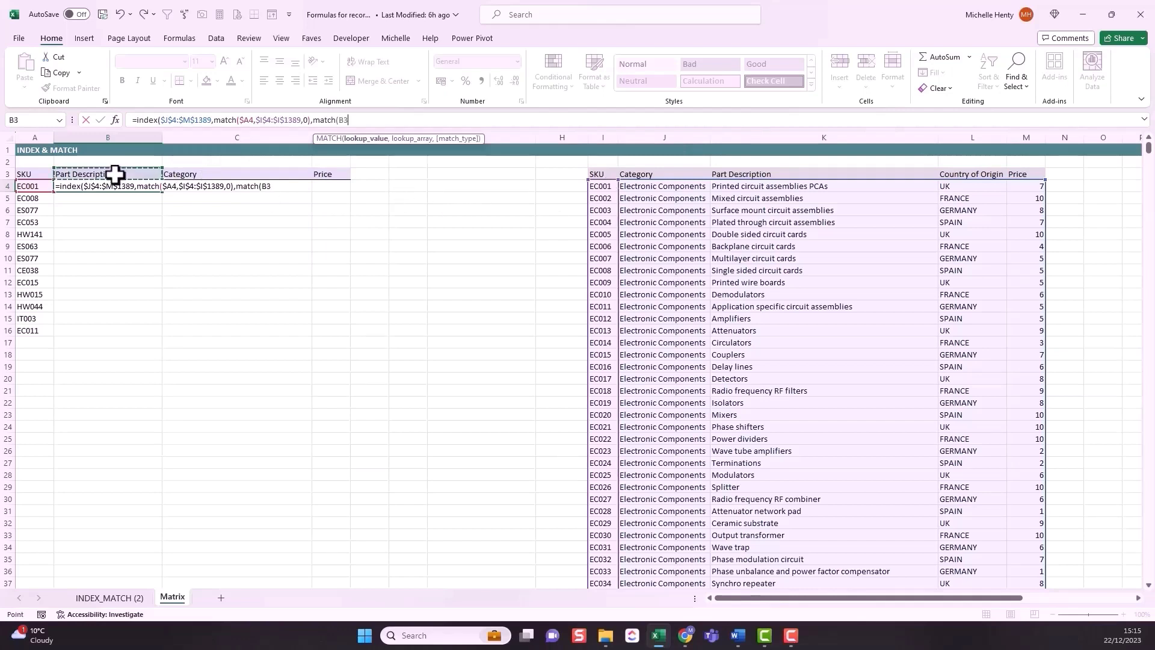
{"action": "left_click", "coordinate": [343, 120]}
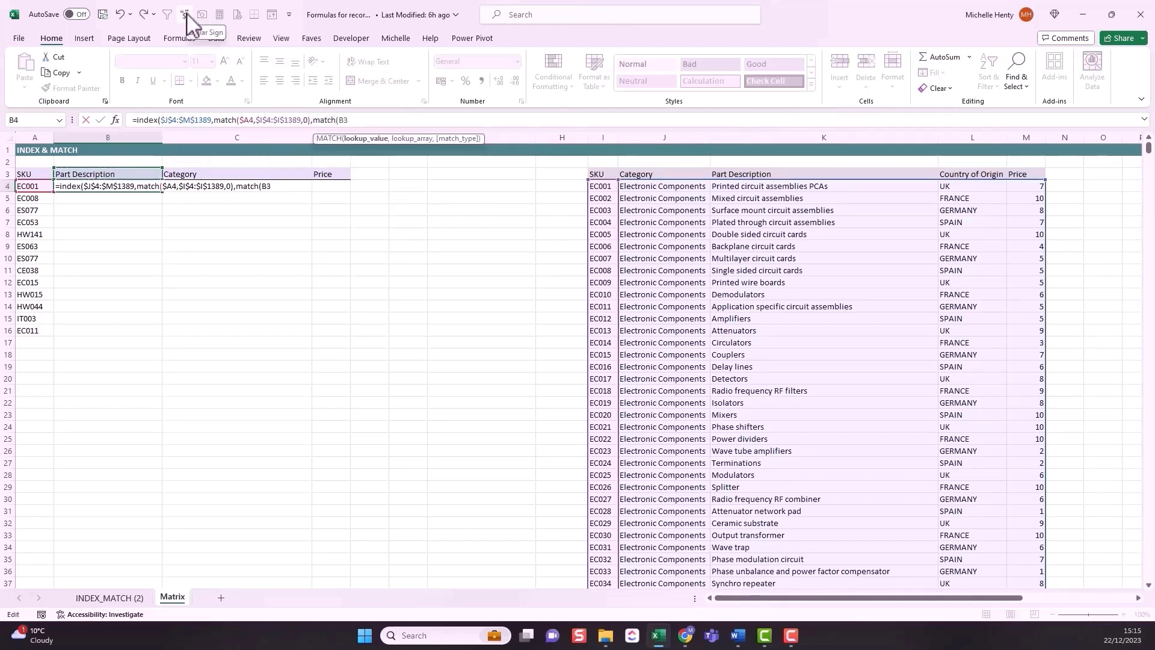
{"action": "type", "text": "$3,"}
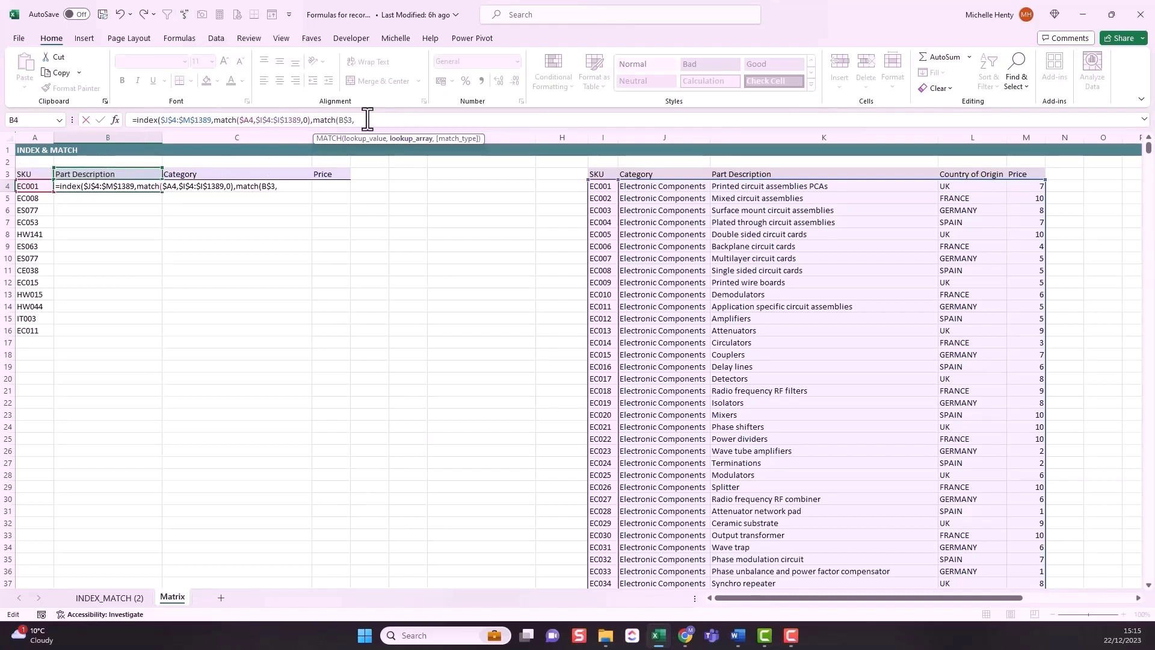
{"action": "left_click_drag", "start_coordinate": [640, 175], "coordinate": [1026, 172]}
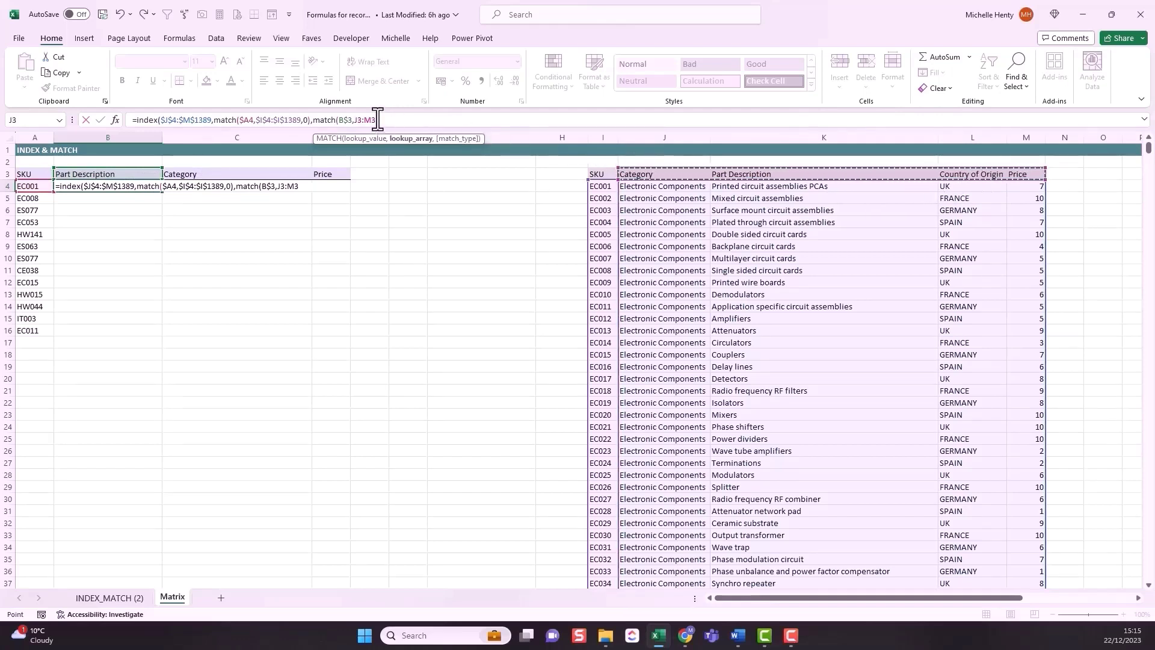
{"action": "key", "text": "F4"}
{"action": "type", "text": ",0"}
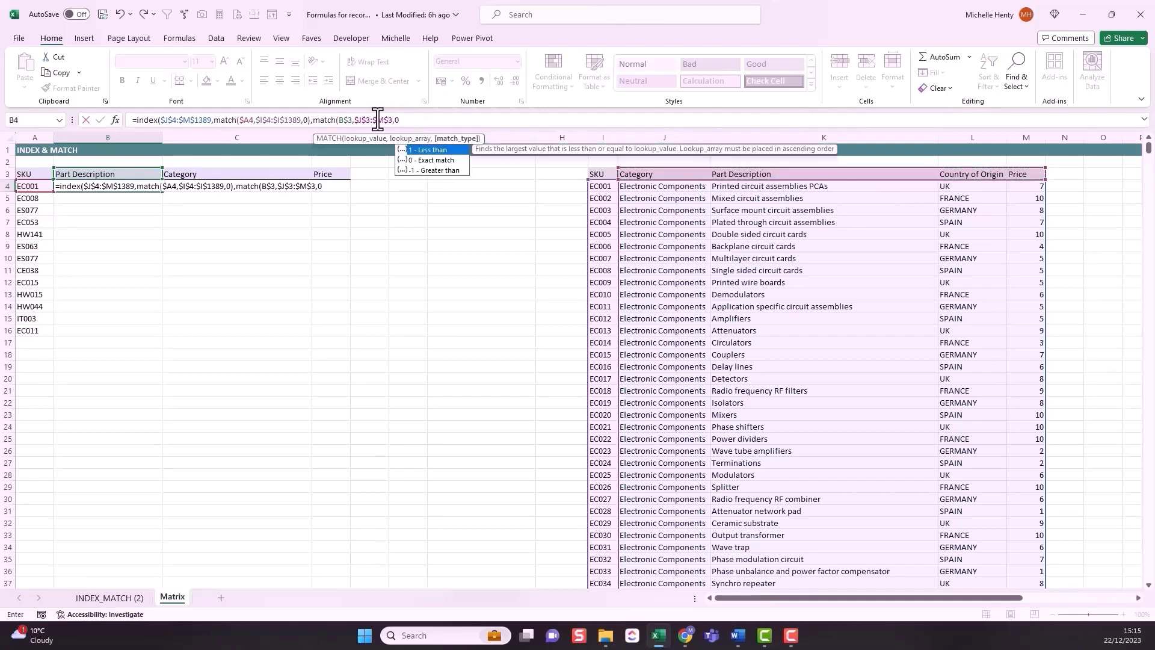
{"action": "type", "text": ")"}
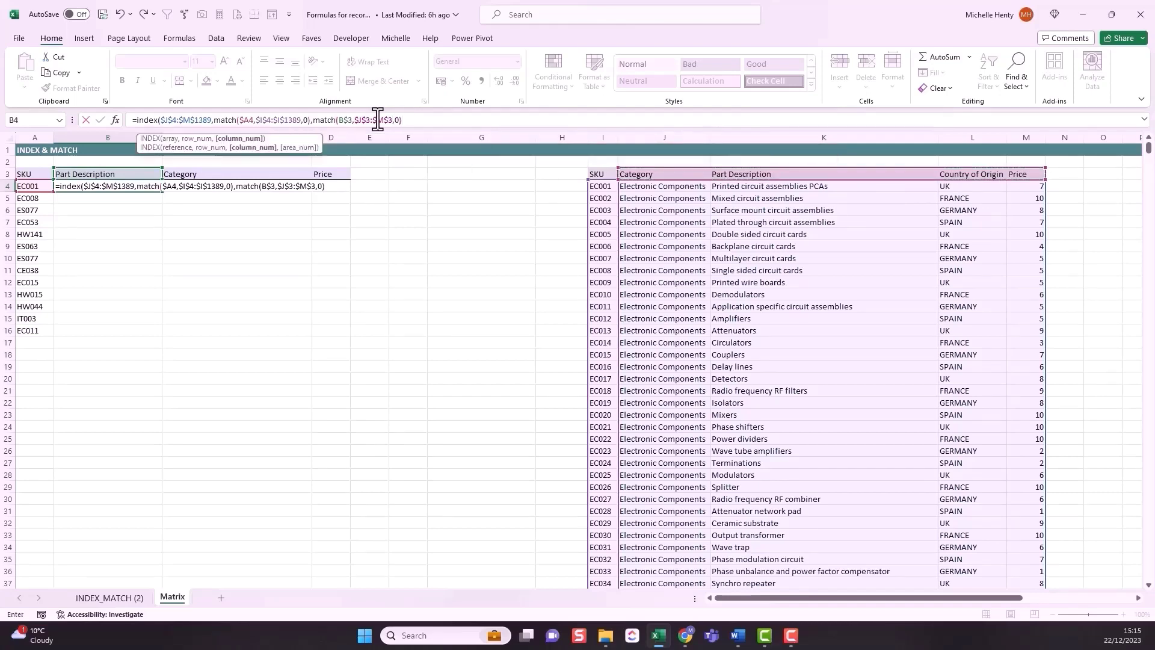
{"action": "type", "text": ")"}
{"action": "key", "text": "Return"}
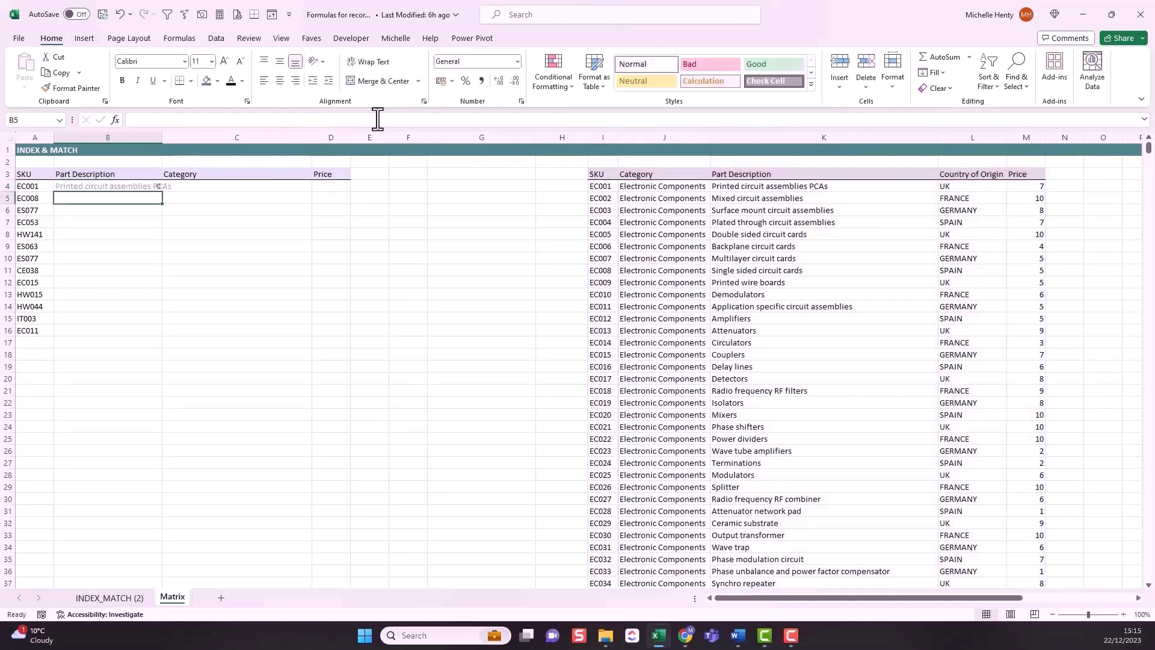
Fill the B4 formula down to B16 and across to column D, and compare the EC001 price with the source table.
{"action": "left_click", "coordinate": [121, 186]}
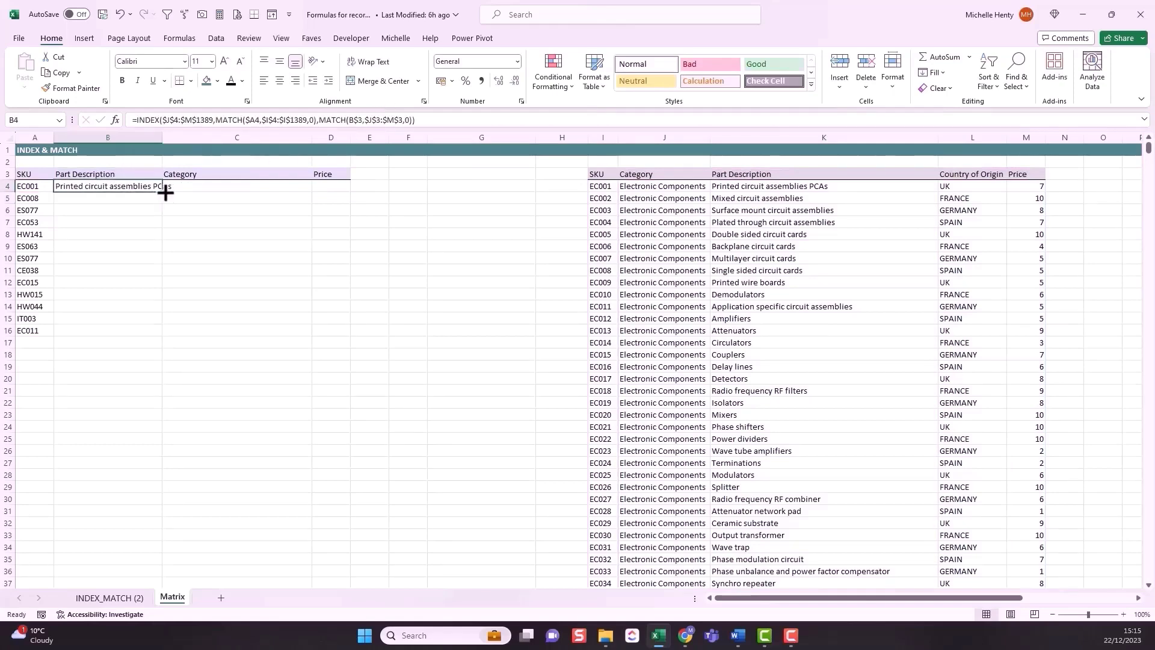
{"action": "left_click_drag", "start_coordinate": [163, 192], "coordinate": [153, 340]}
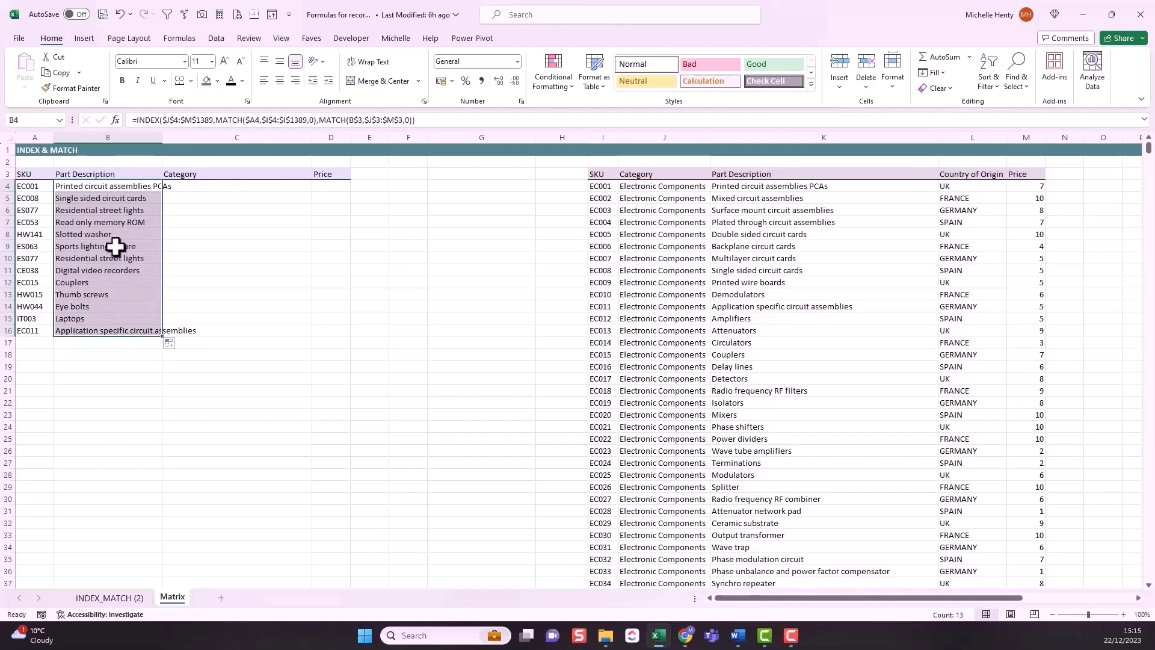
{"action": "left_click_drag", "start_coordinate": [163, 336], "coordinate": [263, 335]}
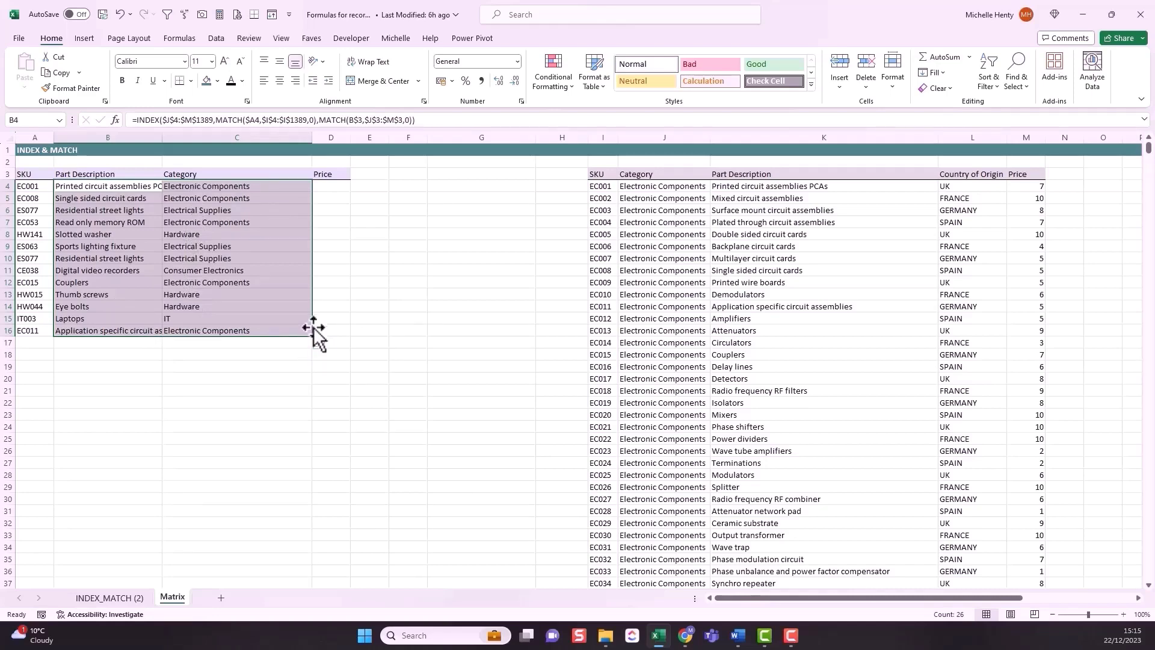
{"action": "left_click_drag", "start_coordinate": [313, 340], "coordinate": [337, 334]}
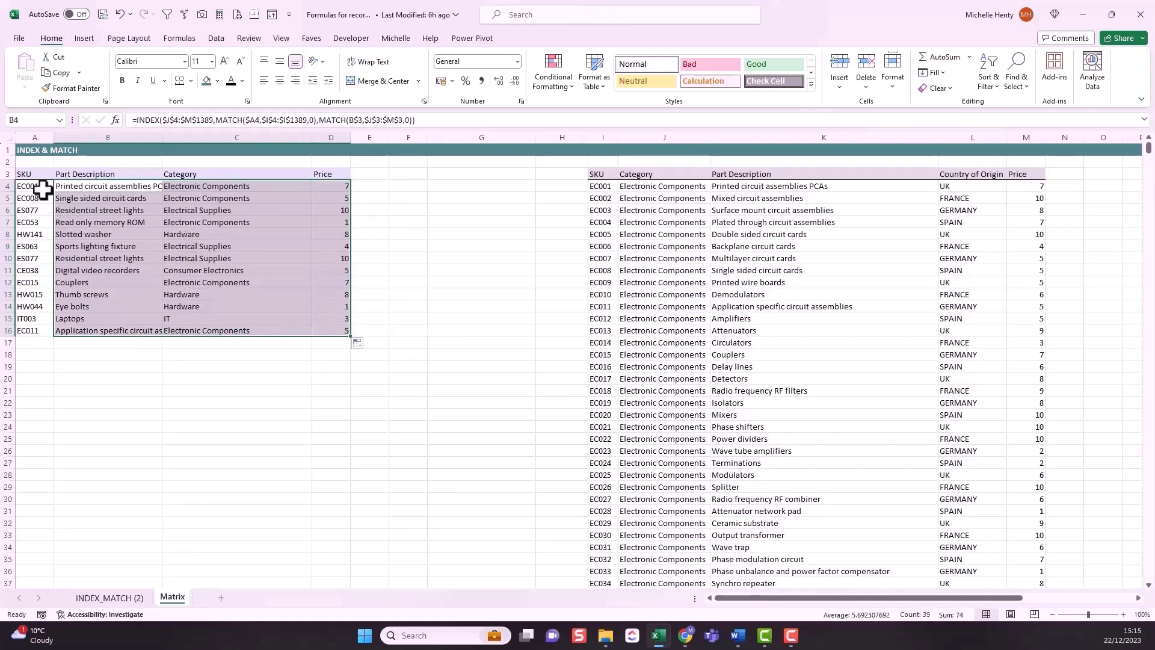
{"action": "left_click", "coordinate": [344, 186]}
{"action": "left_click", "coordinate": [1025, 187]}
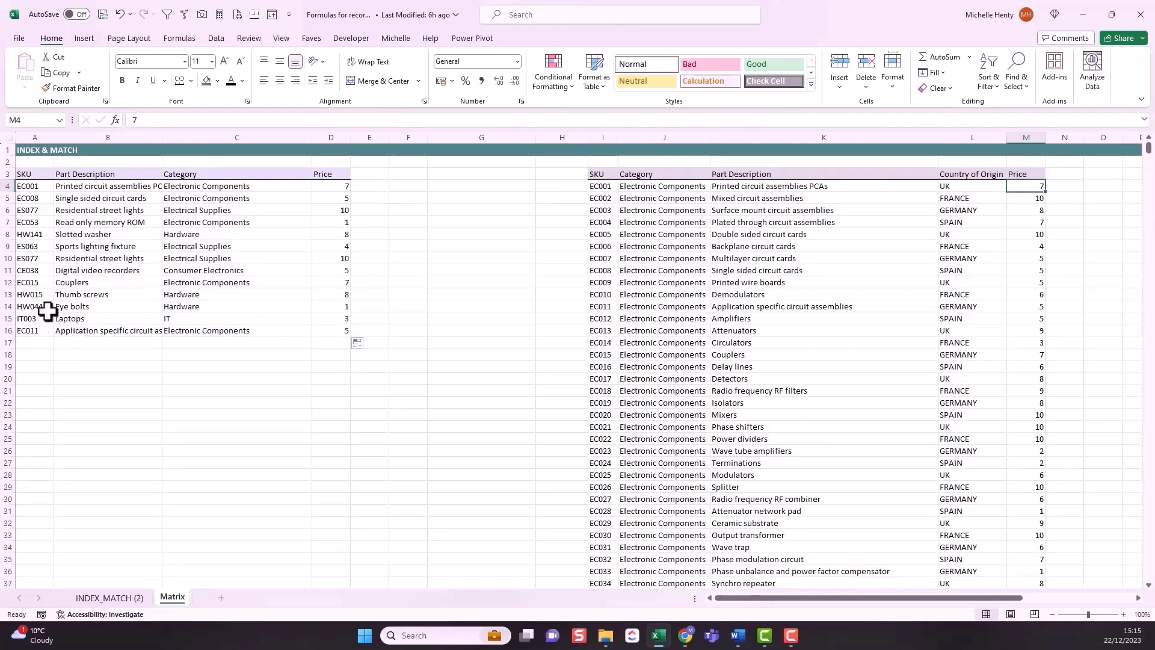
Copy SKU CE038 from A11, find all its occurrences on the sheet, and go to its row in the source table.
{"action": "left_click", "coordinate": [43, 272]}
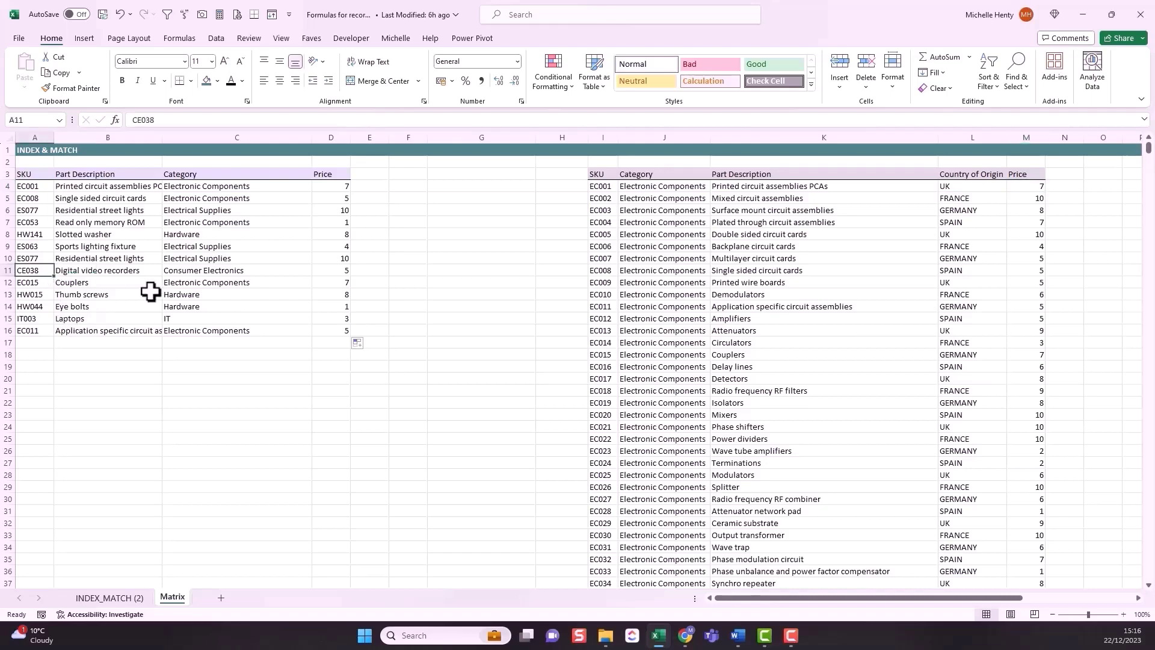
{"action": "key", "text": "ctrl+c"}
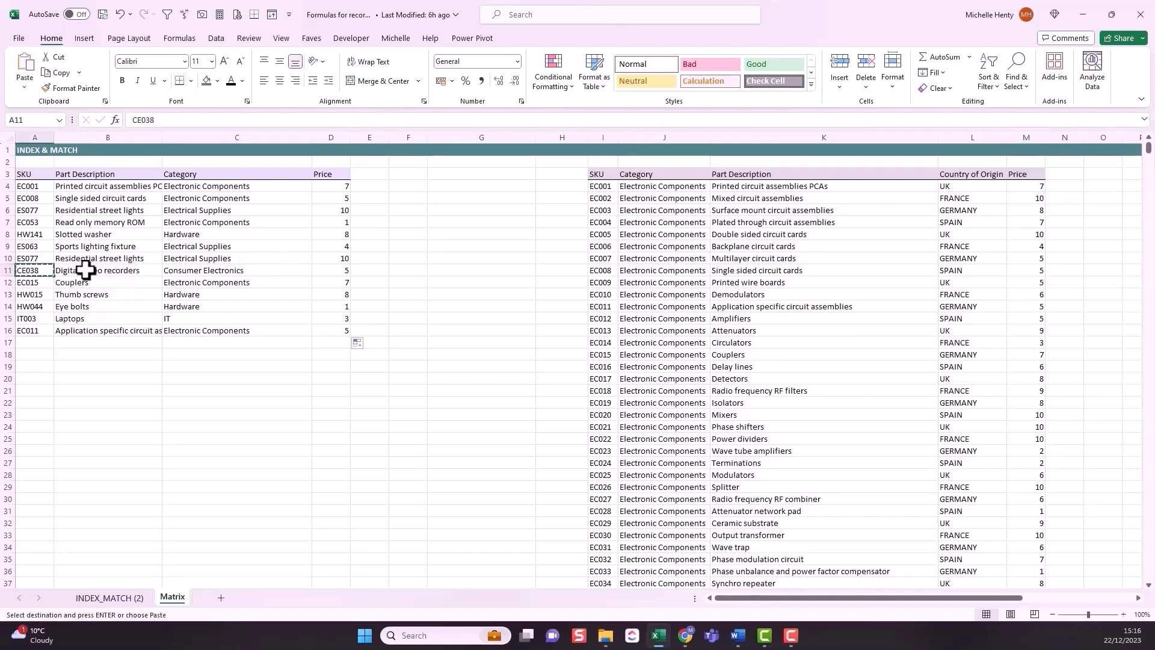
{"action": "left_click", "coordinate": [1021, 87]}
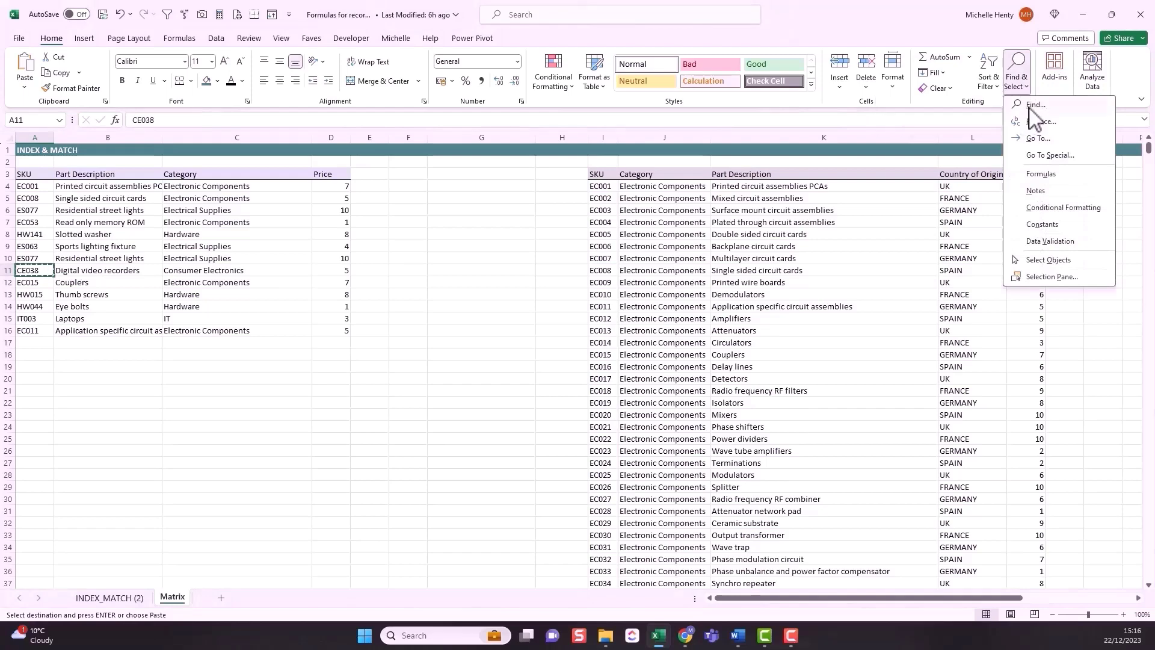
{"action": "left_click", "coordinate": [1029, 107]}
{"action": "key", "text": "ctrl+v"}
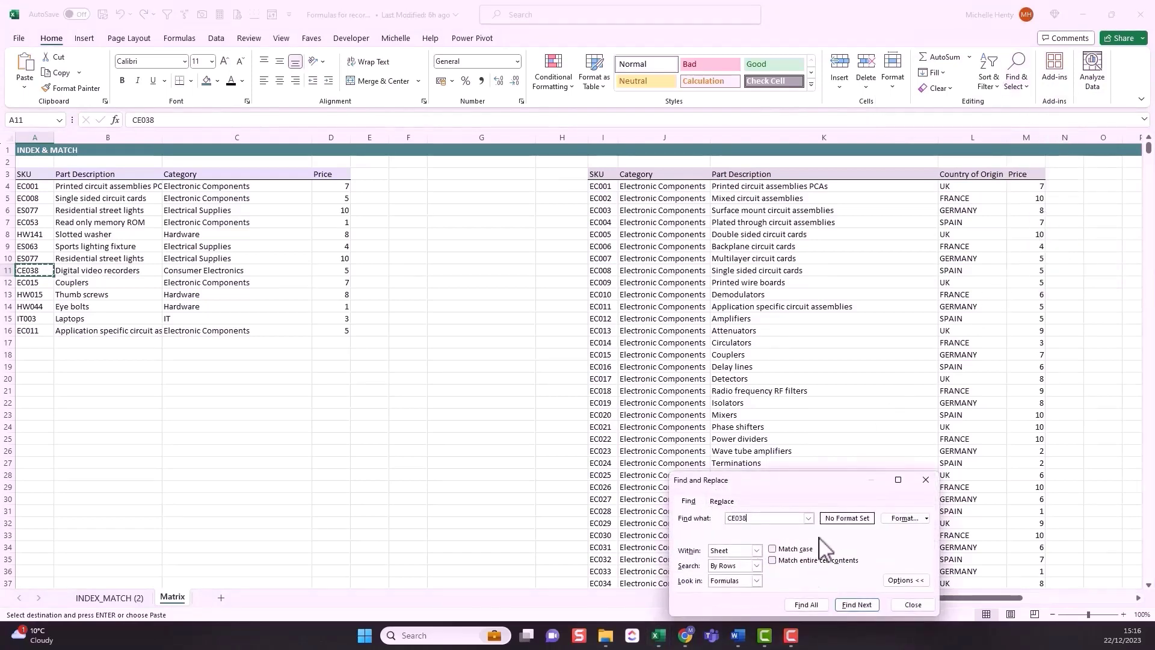
{"action": "left_click", "coordinate": [819, 602]}
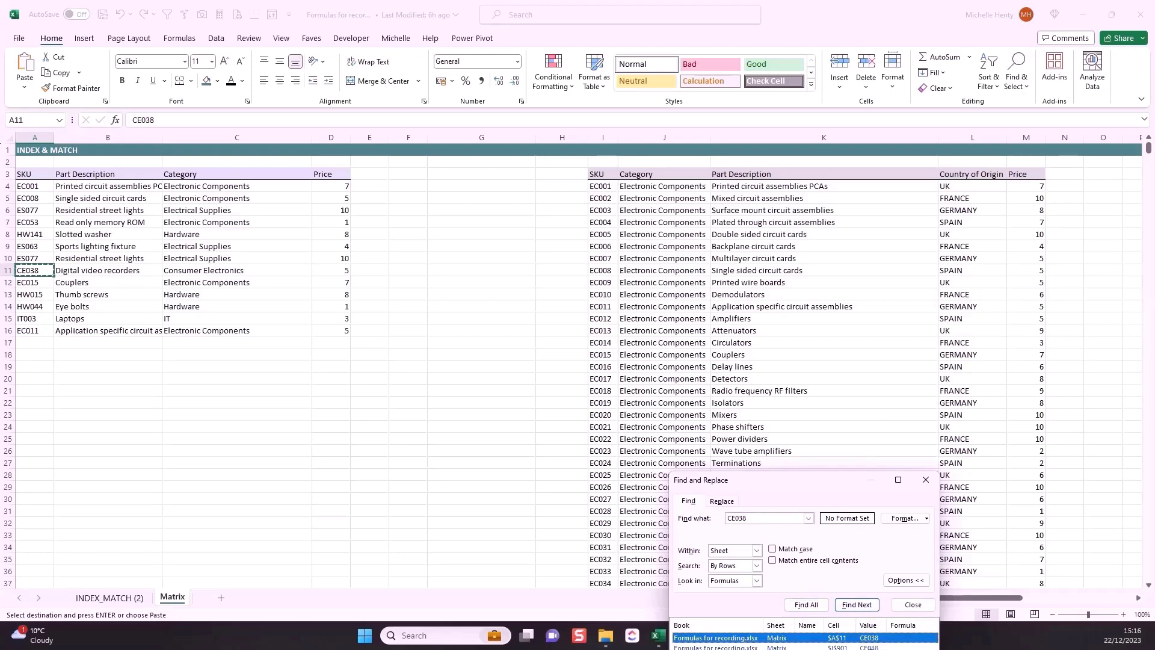
{"action": "scroll", "coordinate": [812, 345], "scroll_direction": "down", "scroll_amount": 7}
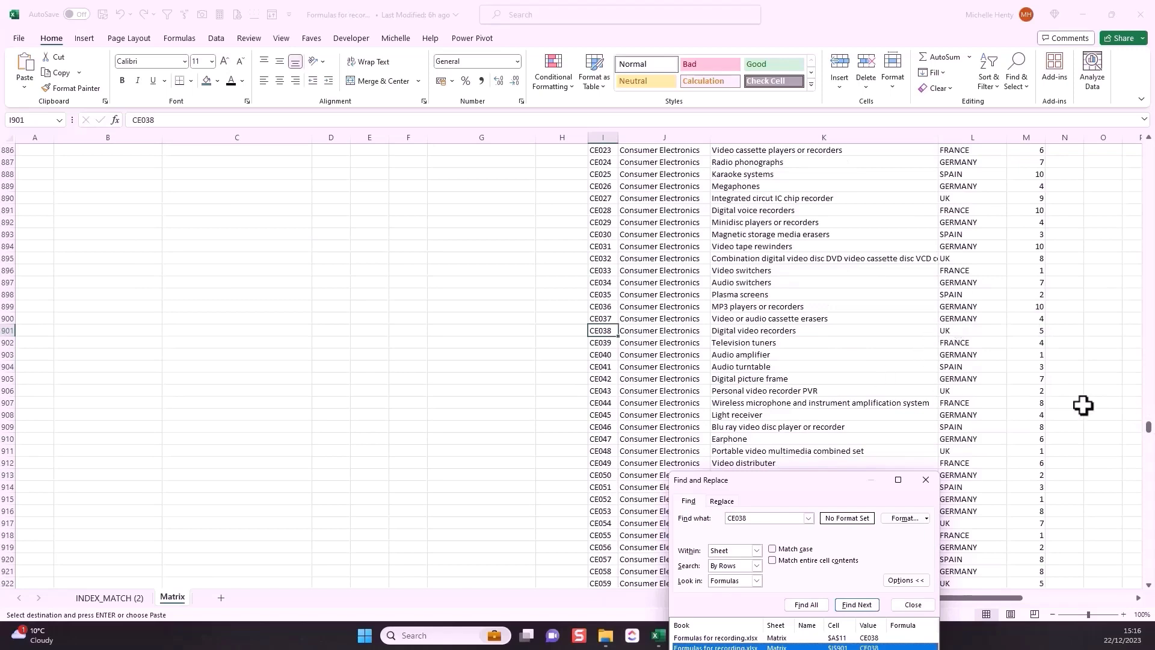
Copy the Country of Origin header from L3 of the source table into E3, beside the Price header.
{"action": "left_click_drag", "start_coordinate": [1148, 427], "coordinate": [1109, 124]}
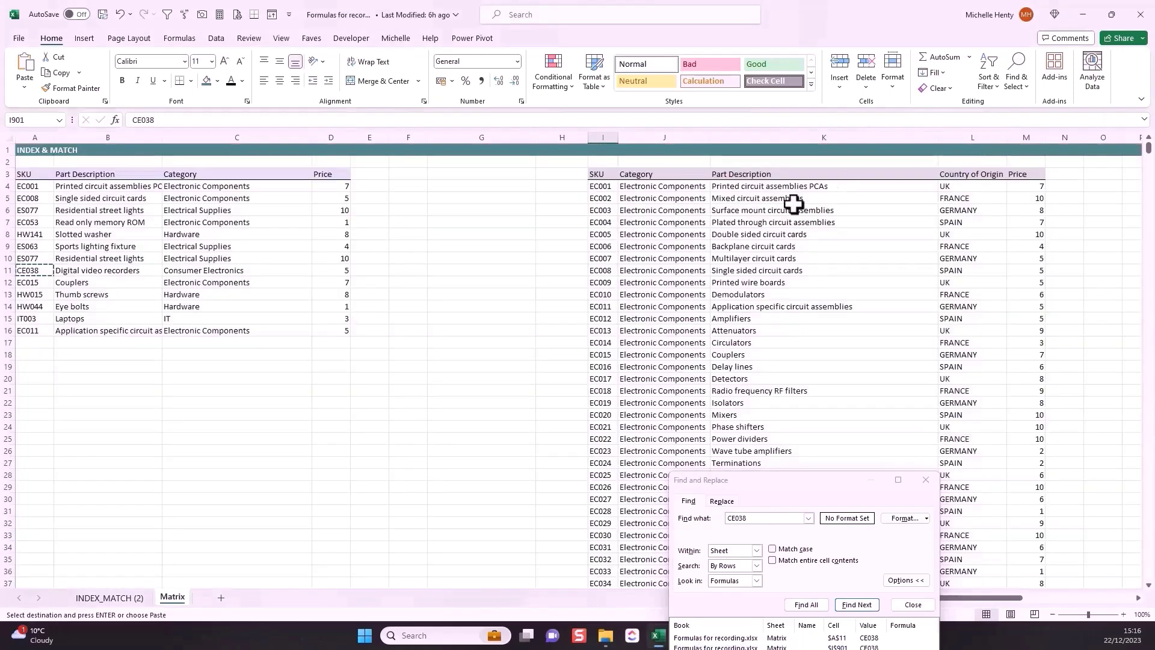
{"action": "left_click", "coordinate": [951, 173]}
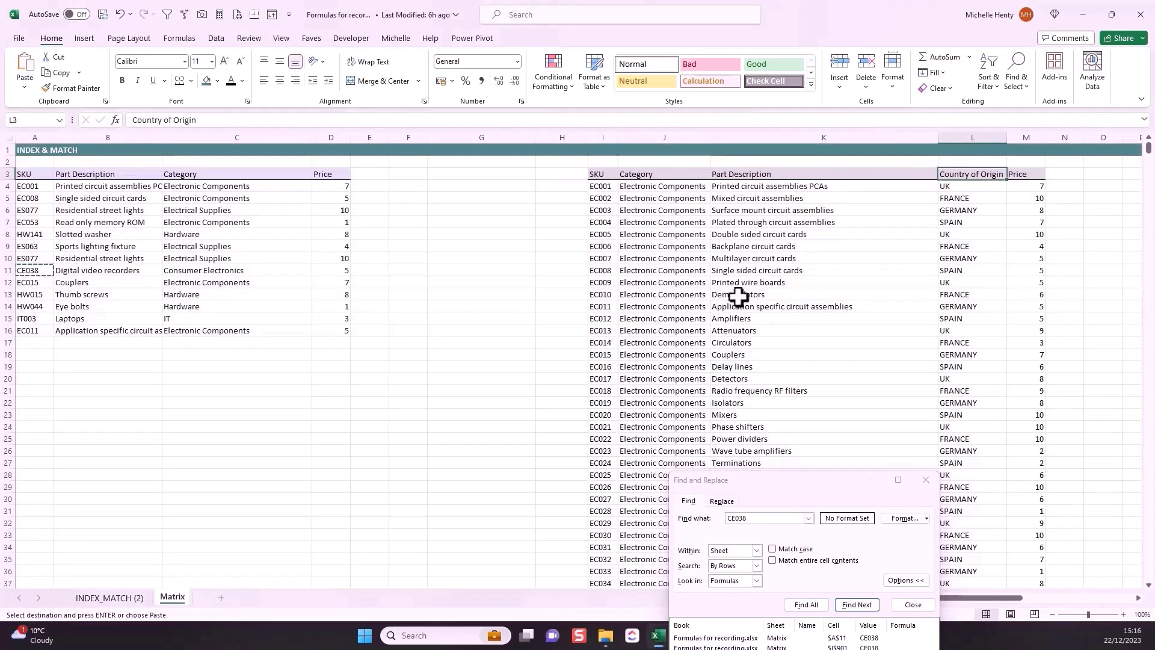
{"action": "key", "text": "ctrl+c"}
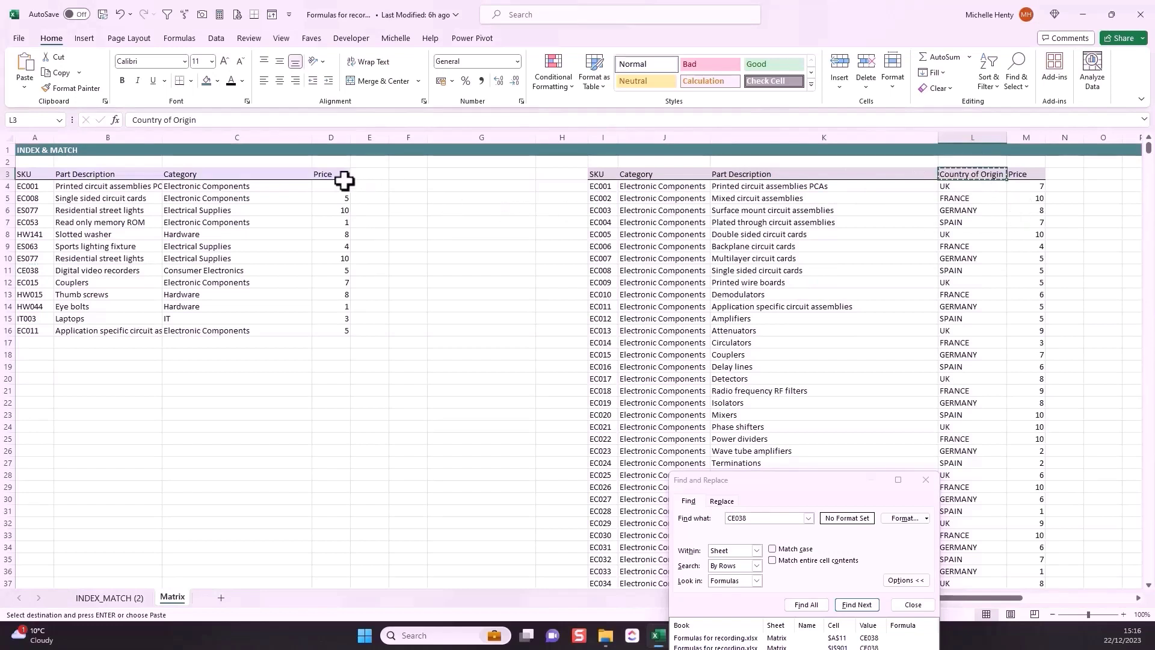
{"action": "left_click", "coordinate": [366, 174]}
{"action": "key", "text": "ctrl+v"}
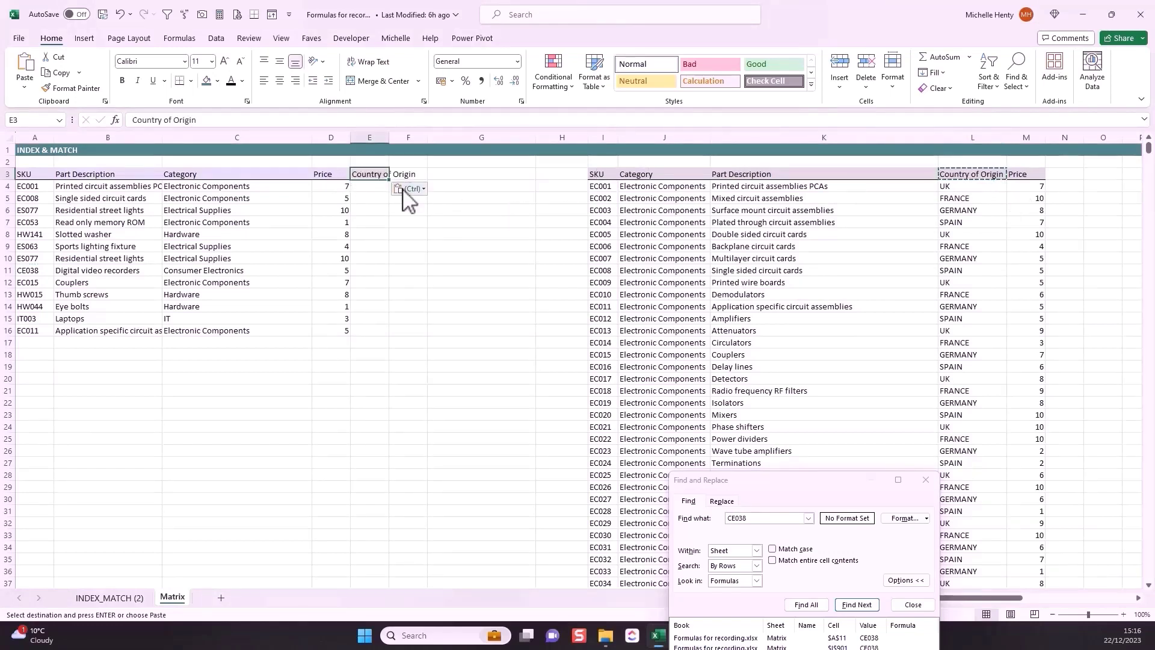
Fill the INDEX formula from D4 across to E4 and down to E16, and compare the EC008 country with the source table.
{"action": "left_click", "coordinate": [343, 188]}
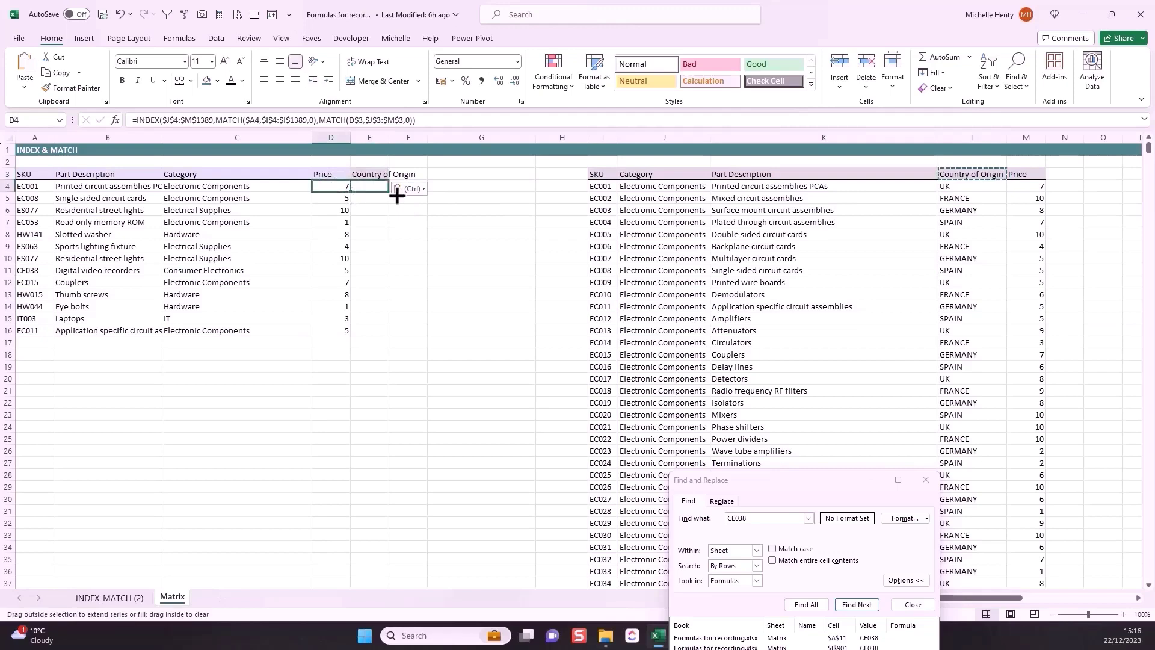
{"action": "left_click_drag", "start_coordinate": [397, 196], "coordinate": [387, 337]}
{"action": "left_click", "coordinate": [101, 273]}
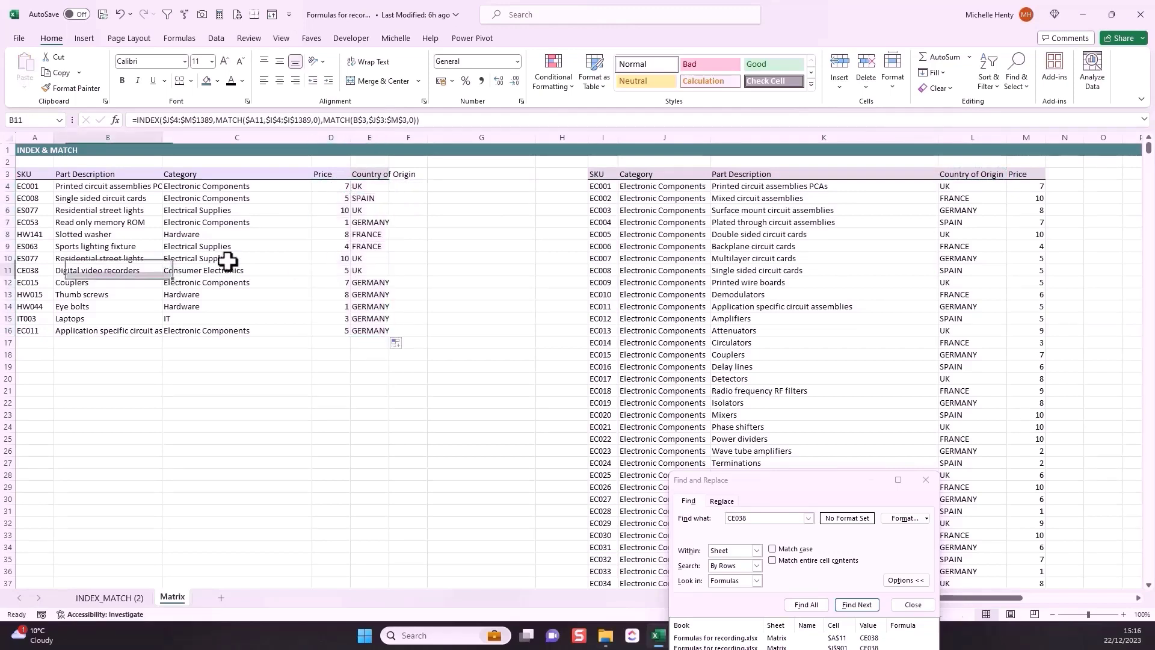
{"action": "left_click", "coordinate": [369, 267]}
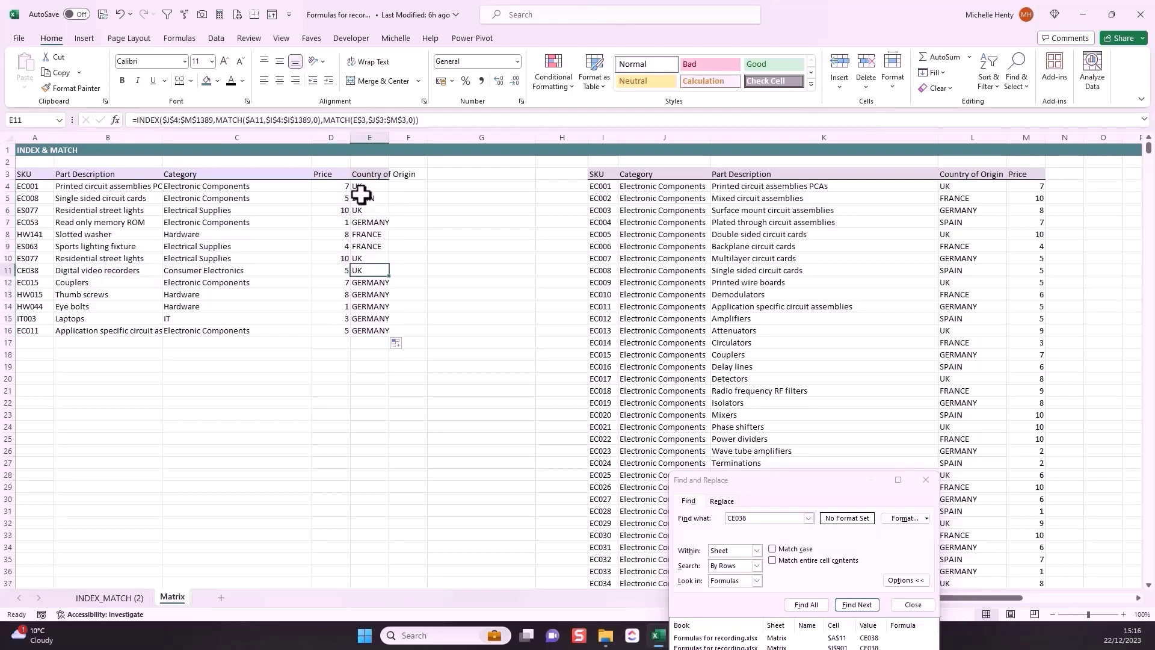
{"action": "left_click", "coordinate": [8, 198]}
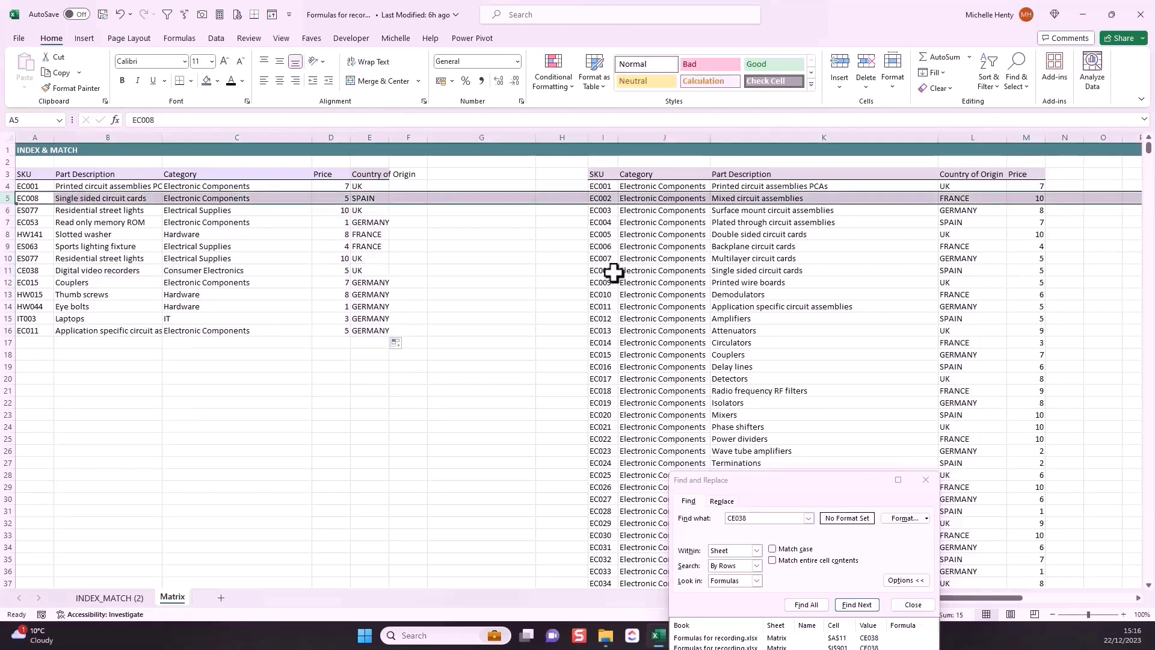
{"action": "left_click", "coordinate": [369, 200]}
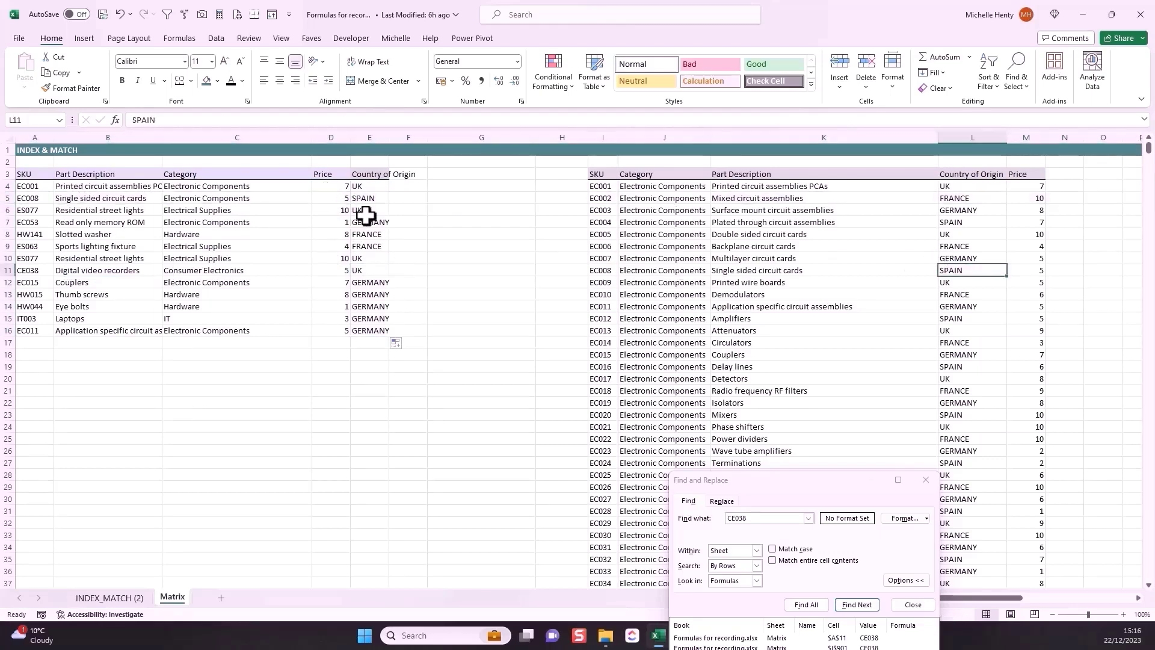
Swap the last two lookup headers by putting Country of Origin in D3 and Price in E3.
{"action": "left_click", "coordinate": [379, 173]}
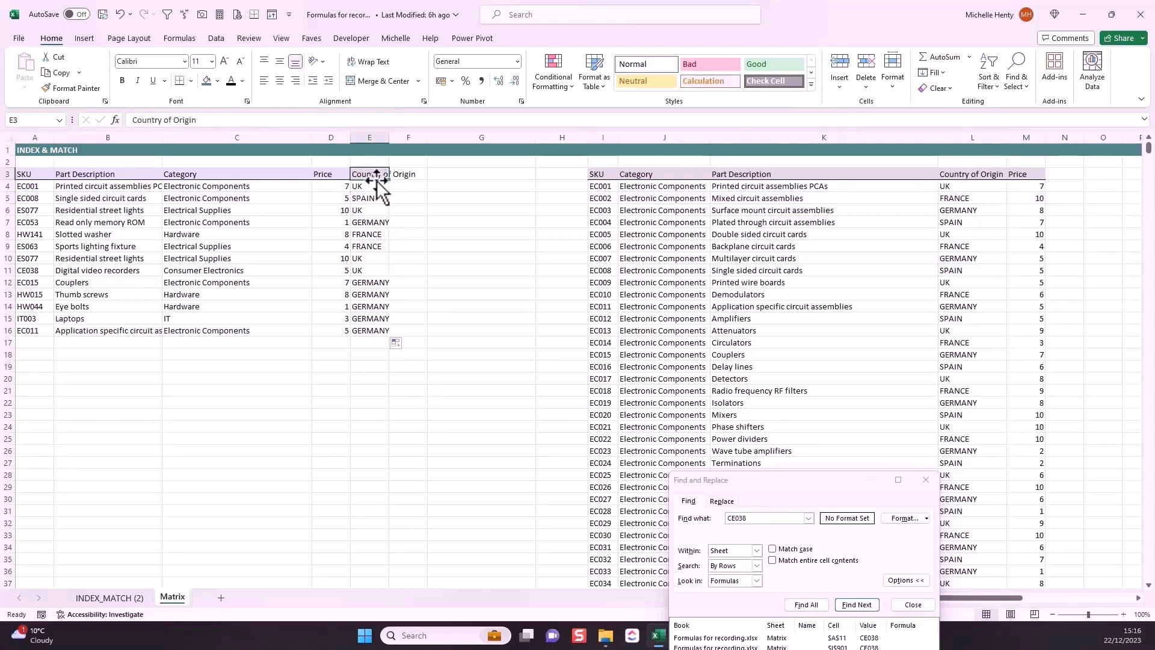
{"action": "left_click_drag", "start_coordinate": [372, 177], "coordinate": [343, 175]}
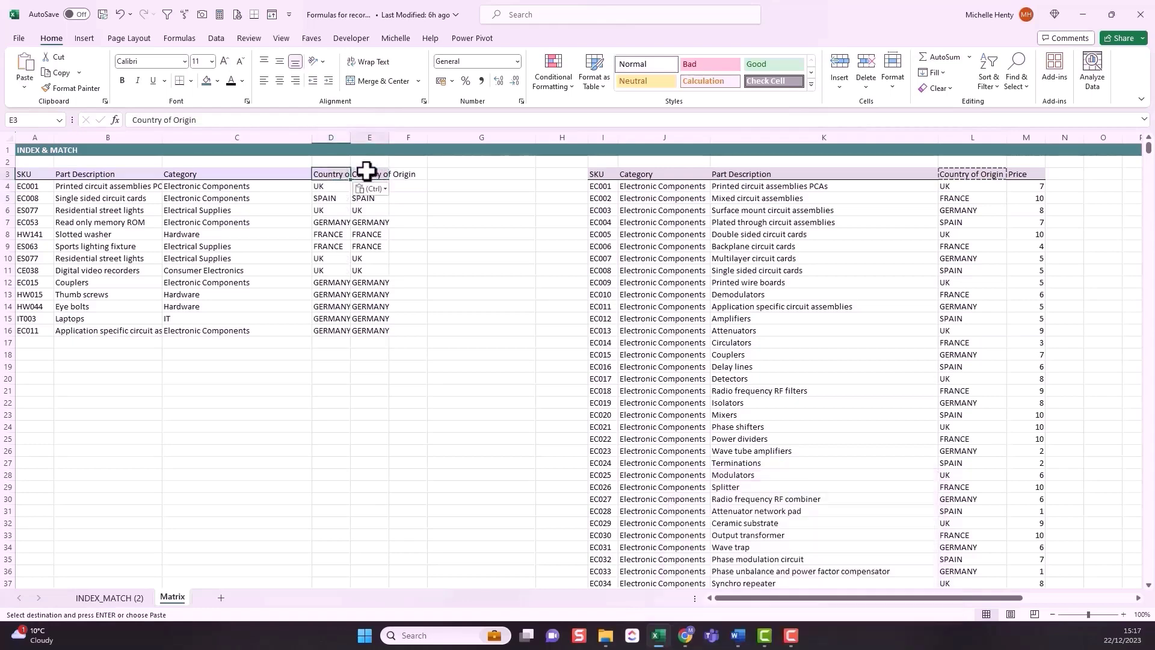
{"action": "left_click", "coordinate": [1021, 174]}
{"action": "key", "text": "ctrl+c"}
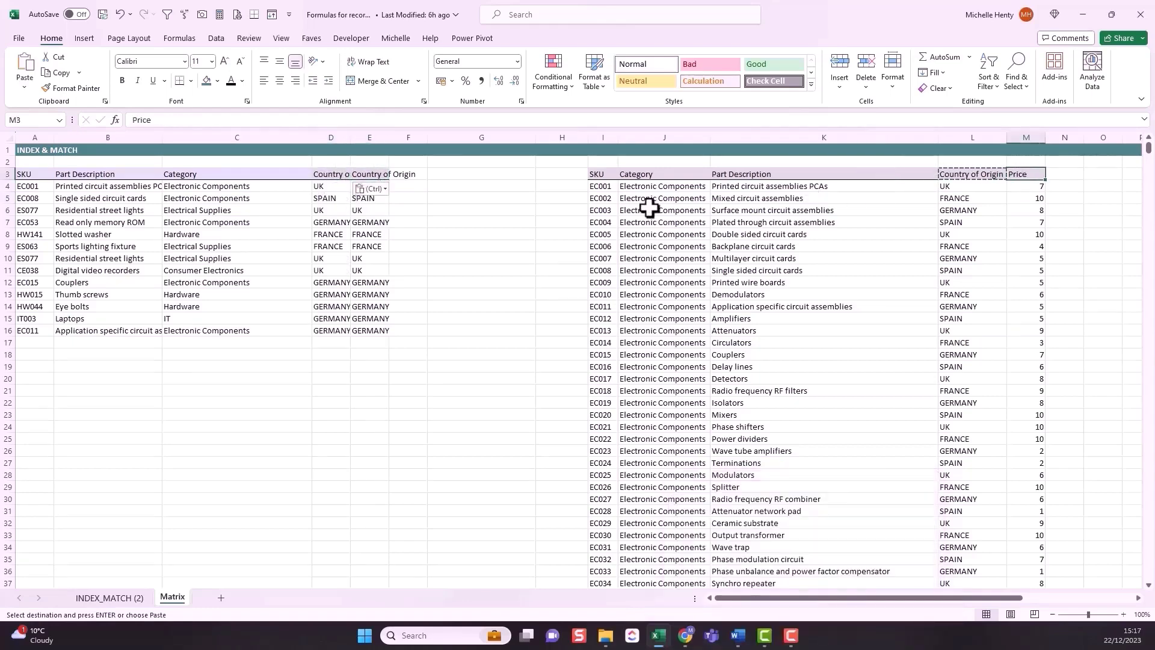
{"action": "left_click", "coordinate": [384, 175]}
{"action": "right_click", "coordinate": [391, 176]}
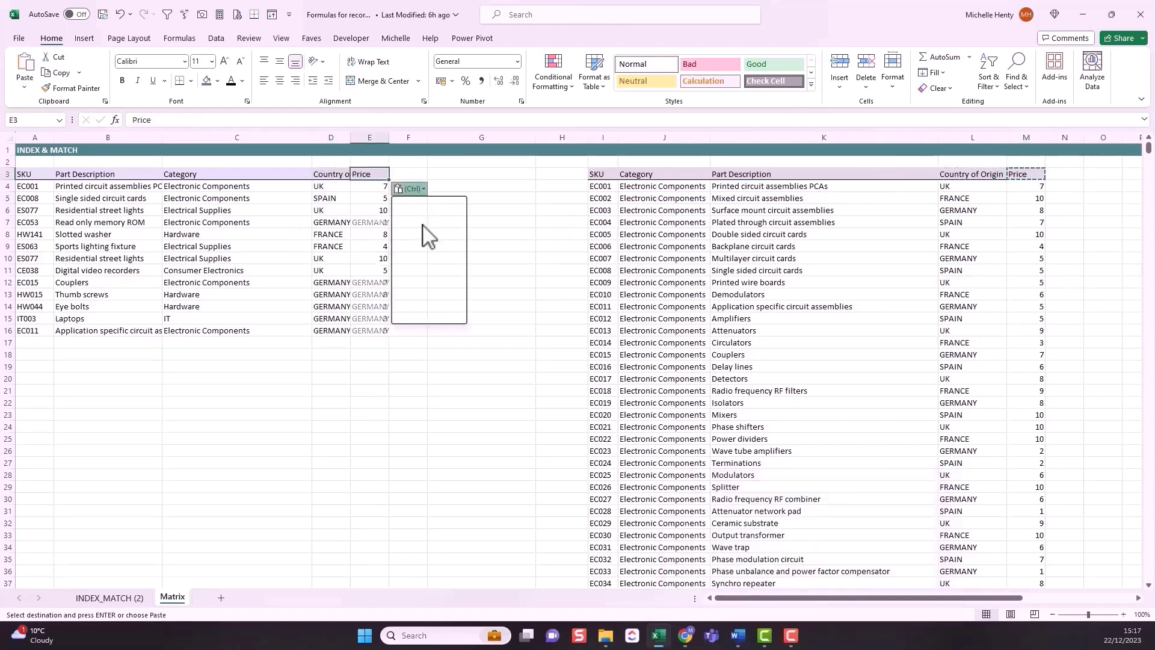
{"action": "left_click", "coordinate": [394, 234]}
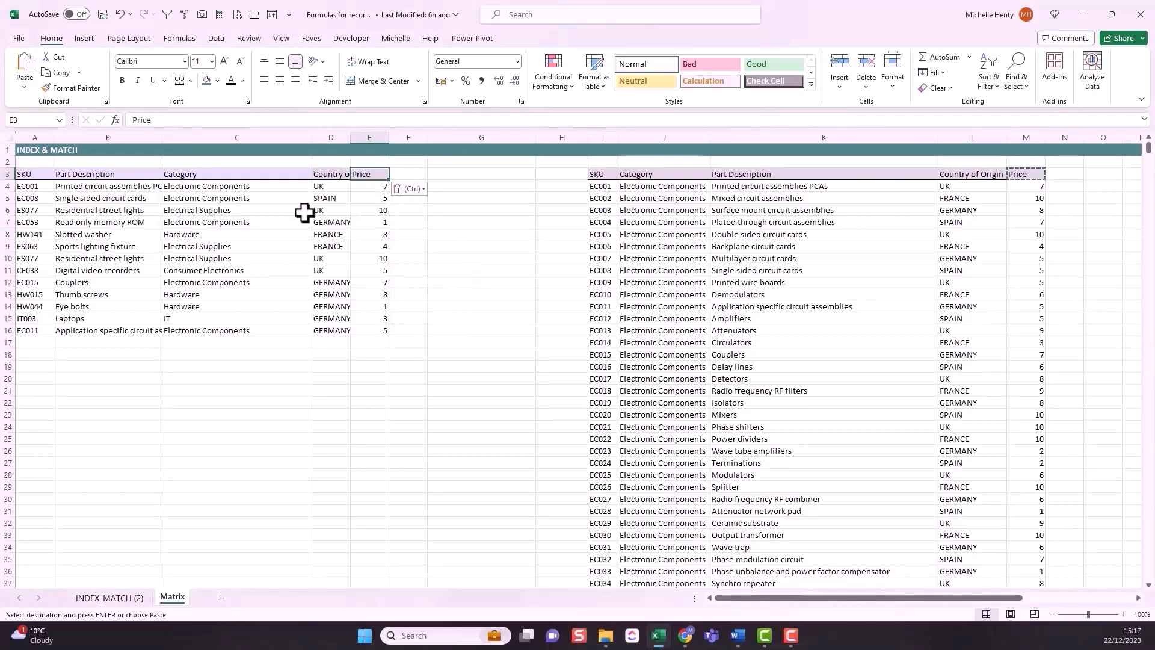
Review the SKUs in column A and the headers in B3:E3 against the source table headers in J3:M3.
{"action": "left_click_drag", "start_coordinate": [33, 187], "coordinate": [24, 325]}
{"action": "left_click_drag", "start_coordinate": [75, 175], "coordinate": [369, 175]}
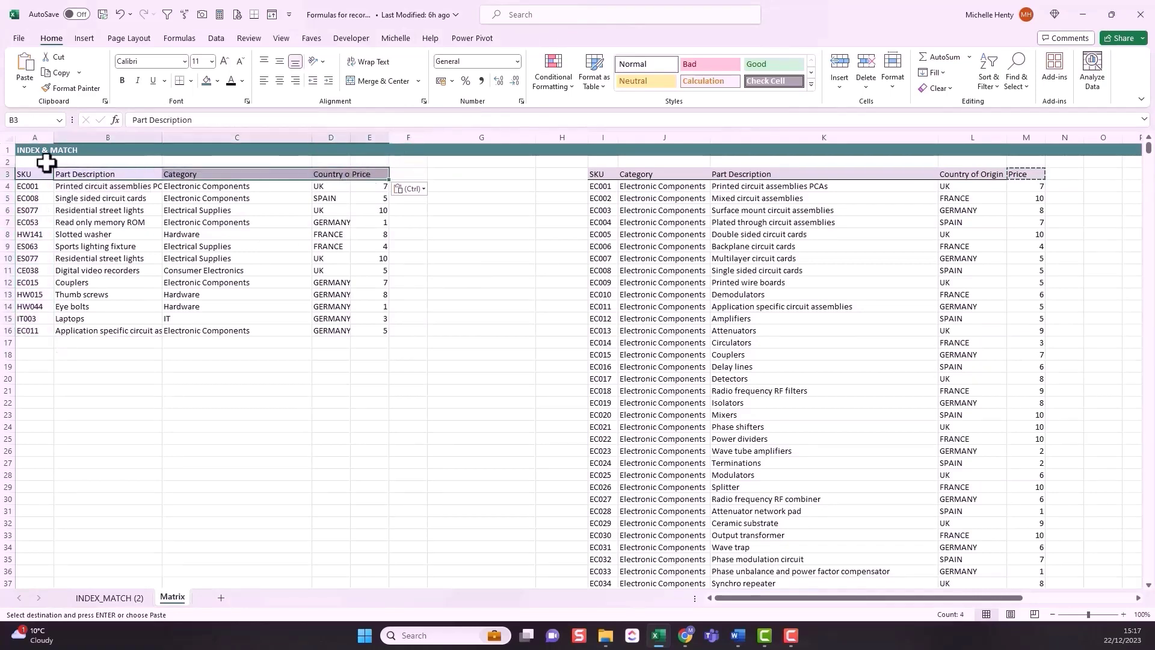
{"action": "left_click", "coordinate": [640, 178]}
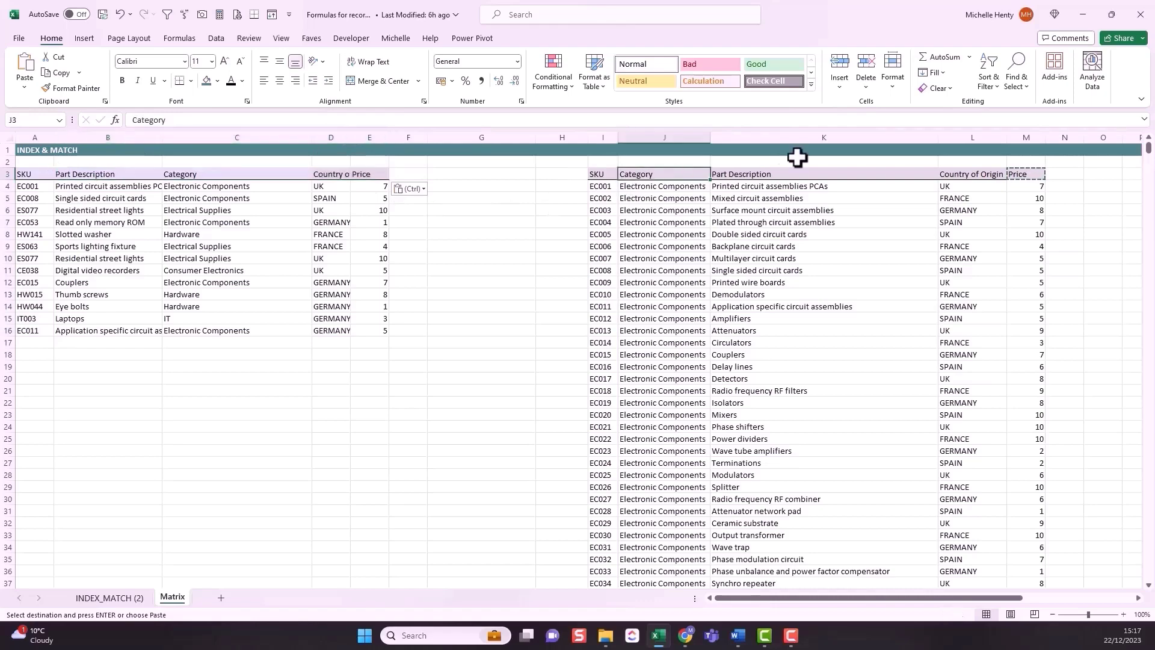
{"action": "left_click", "coordinate": [820, 171]}
{"action": "left_click", "coordinate": [974, 175]}
{"action": "left_click", "coordinate": [1033, 175]}
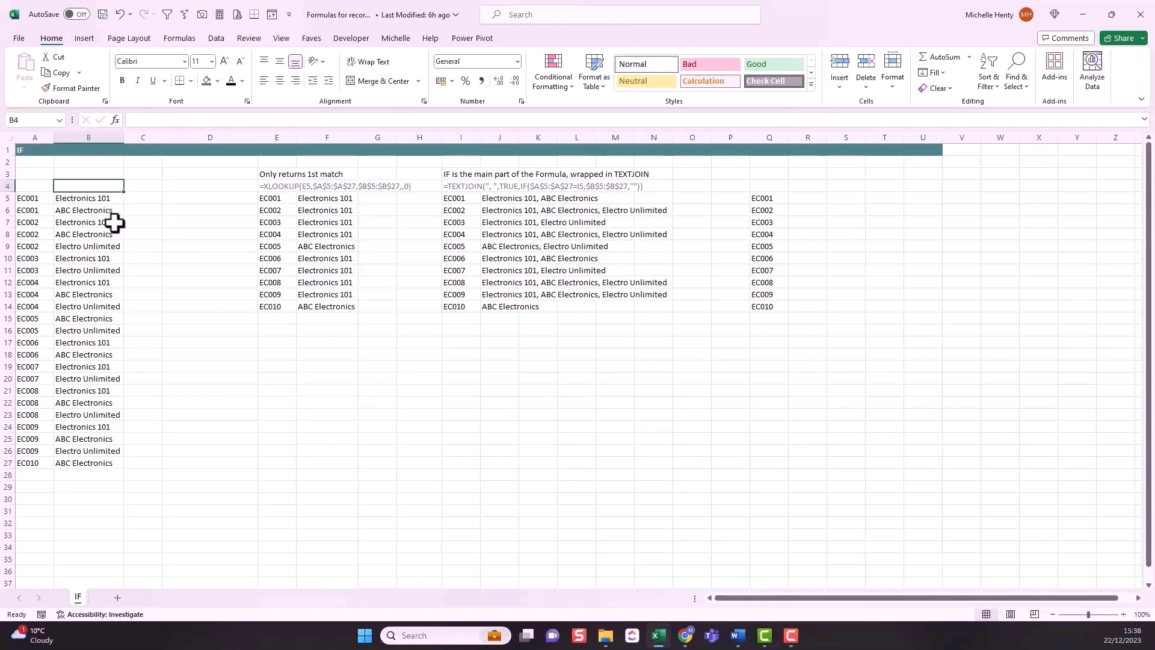
Examine the repeated EC001 entries in A5:A6 and their suppliers in B5:B6 on the IF sheet.
{"action": "left_click_drag", "start_coordinate": [34, 198], "coordinate": [40, 212]}
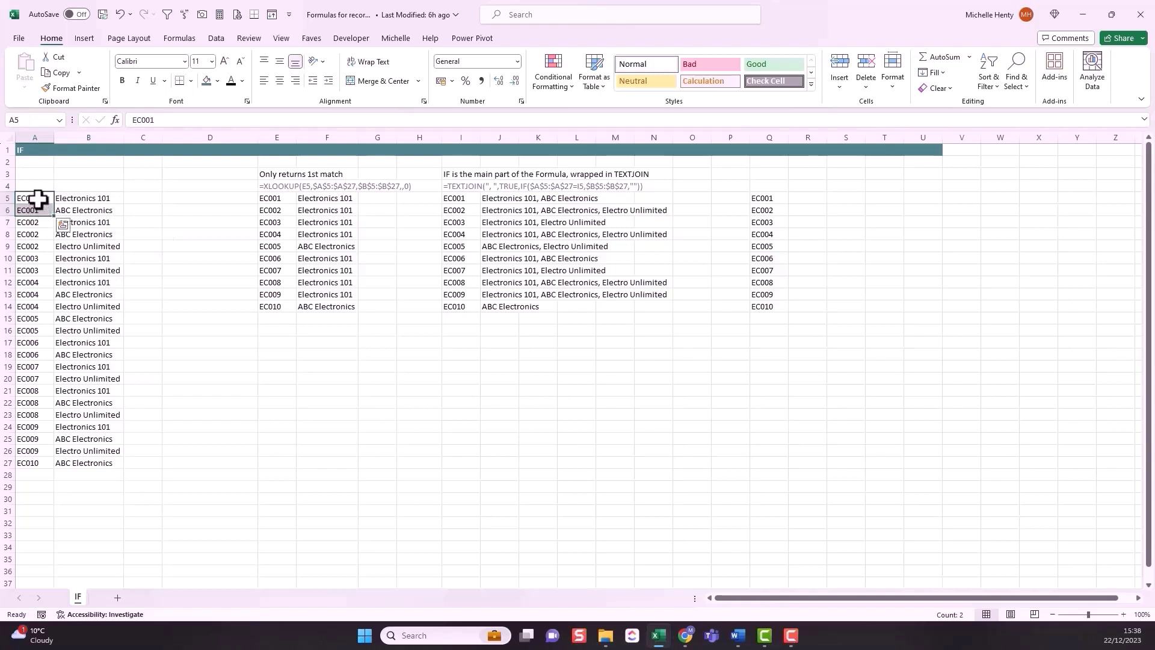
{"action": "left_click", "coordinate": [33, 197]}
{"action": "left_click", "coordinate": [82, 198]}
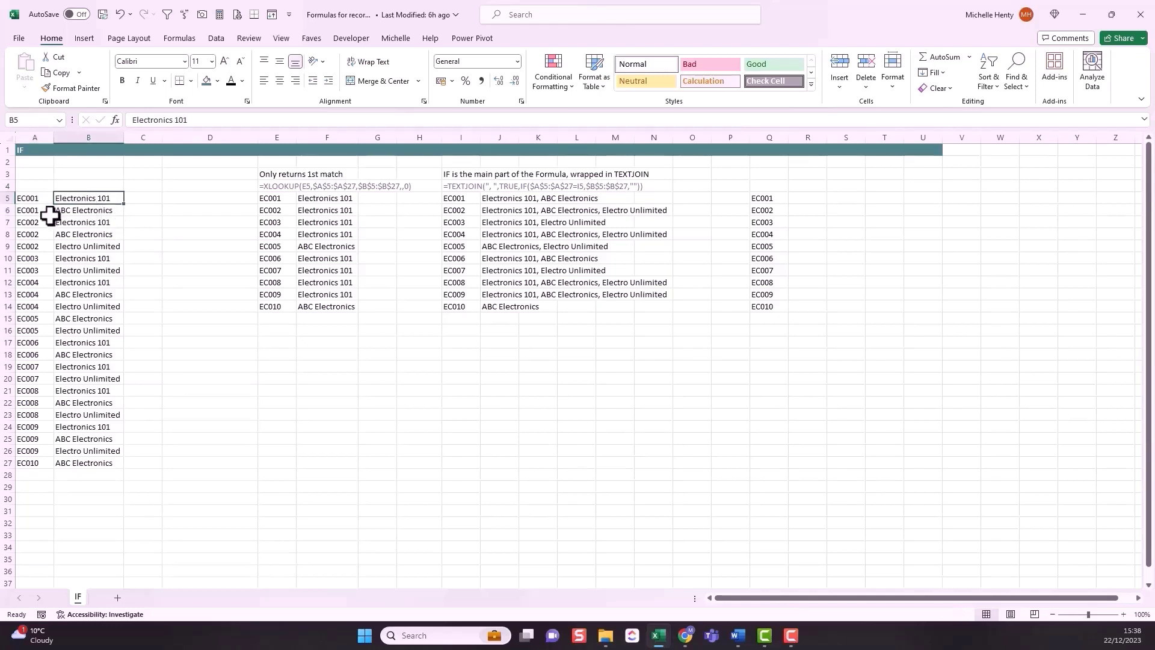
{"action": "left_click", "coordinate": [76, 209]}
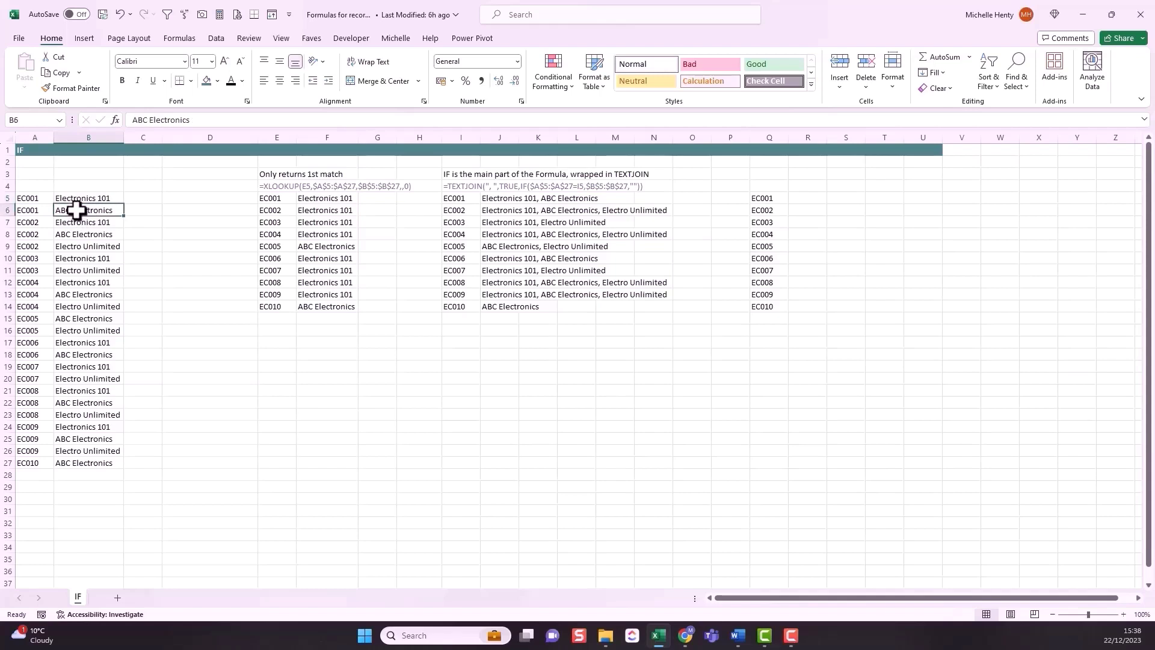
{"action": "left_click", "coordinate": [34, 210]}
{"action": "left_click", "coordinate": [41, 199]}
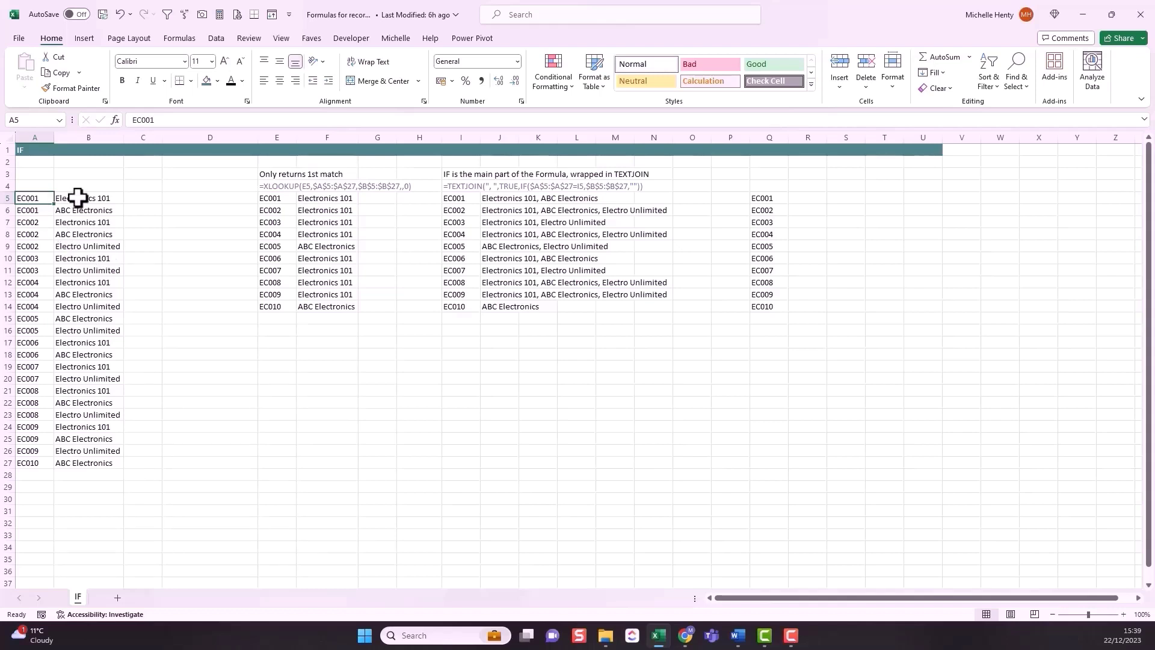
{"action": "left_click_drag", "start_coordinate": [33, 199], "coordinate": [38, 207]}
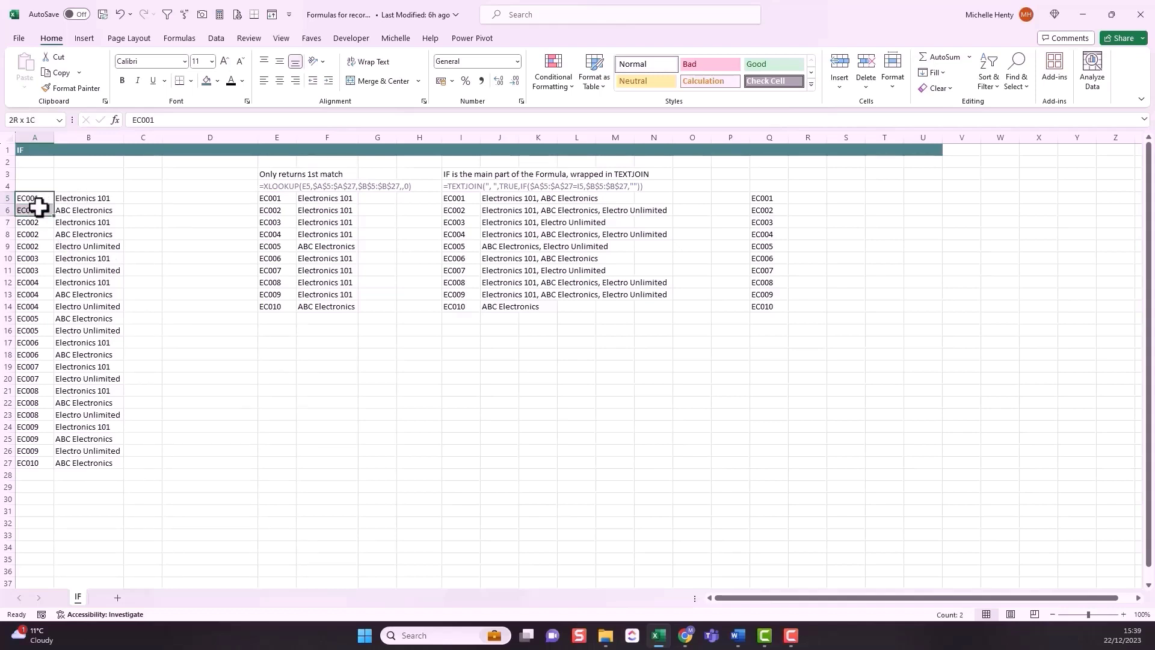
{"action": "left_click", "coordinate": [69, 199]}
{"action": "left_click", "coordinate": [85, 210]}
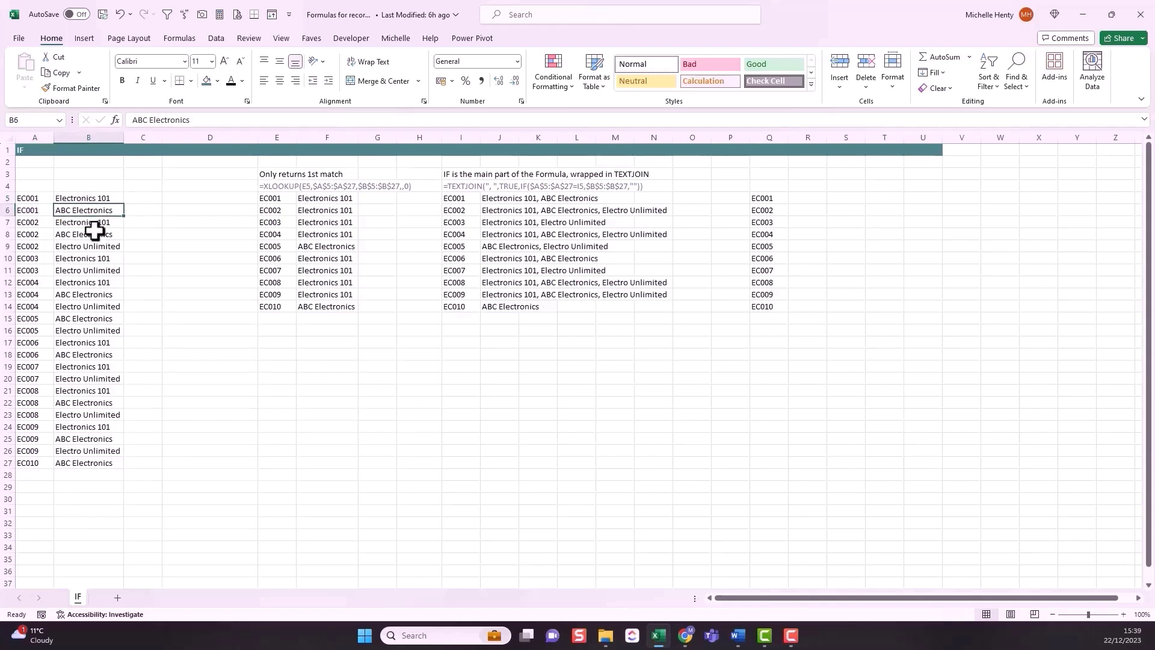
Compare the XLOOKUP result for EC001 in F5 with the EC001 rows of the supplier list.
{"action": "left_click", "coordinate": [280, 200]}
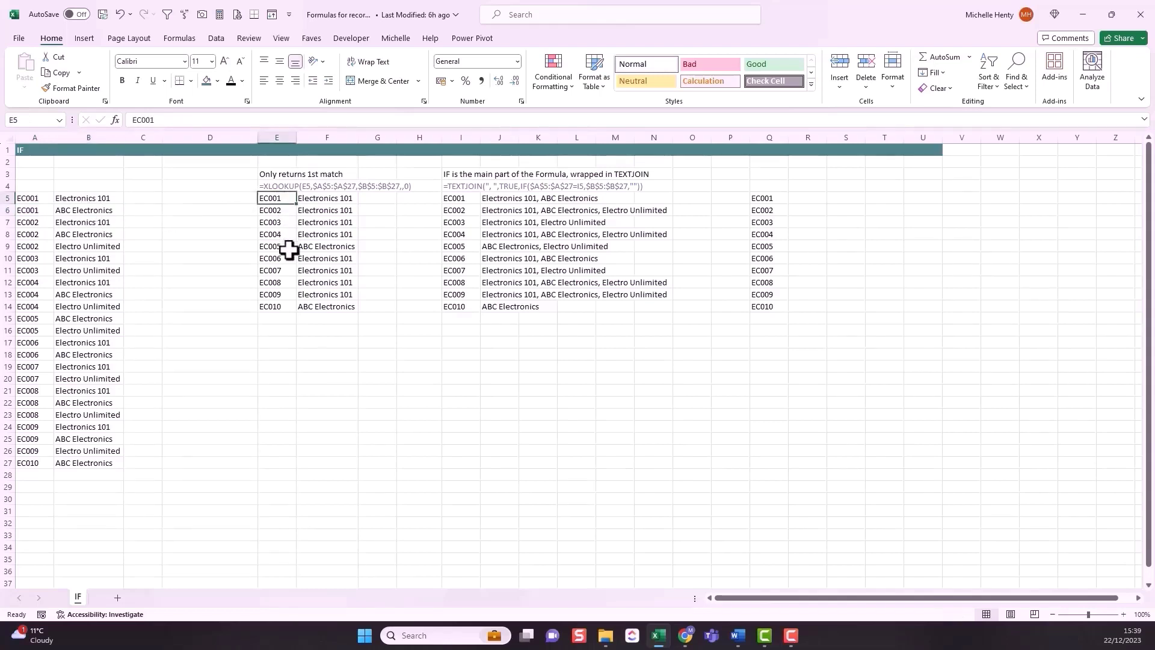
{"action": "left_click", "coordinate": [322, 204]}
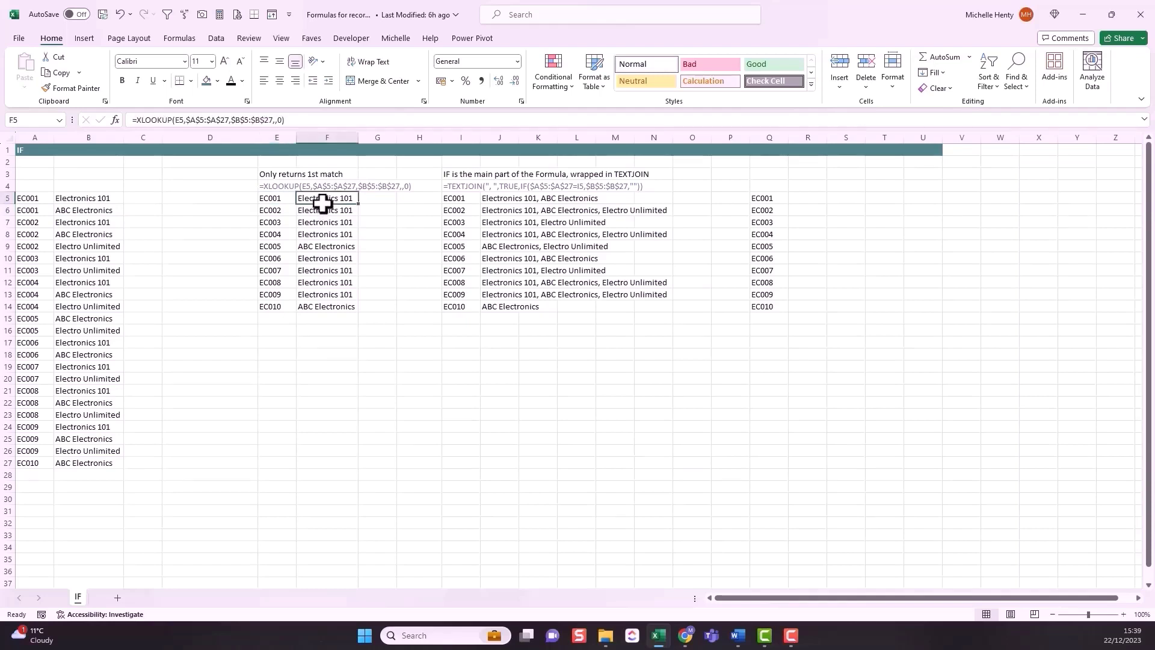
{"action": "left_click", "coordinate": [38, 198]}
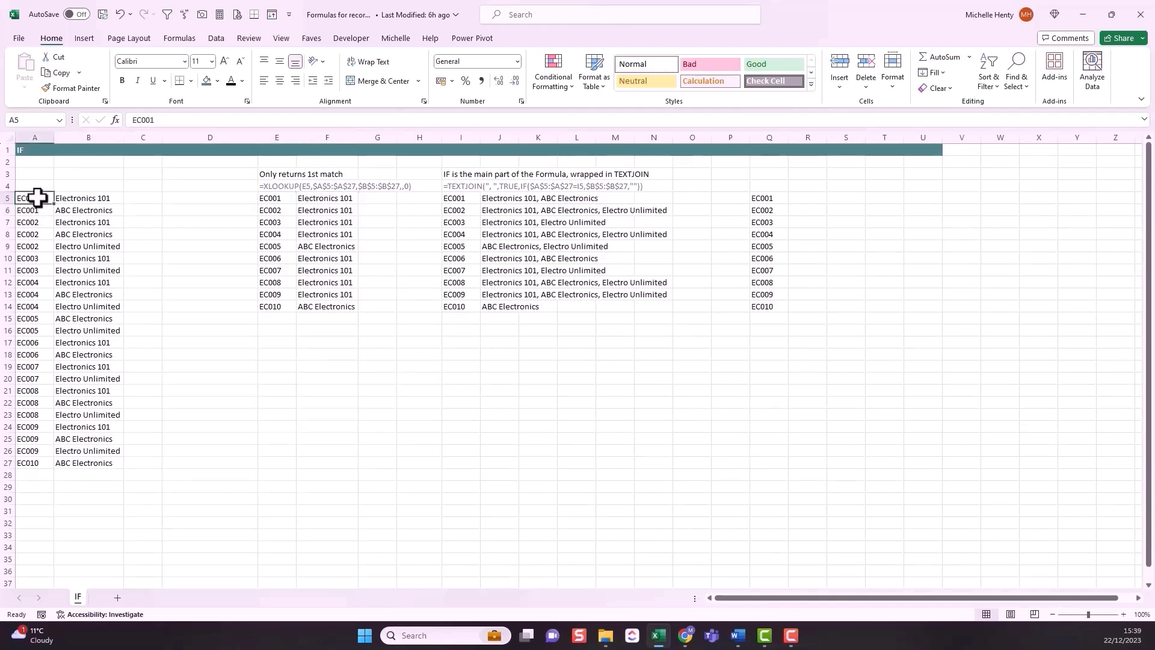
{"action": "left_click", "coordinate": [95, 199]}
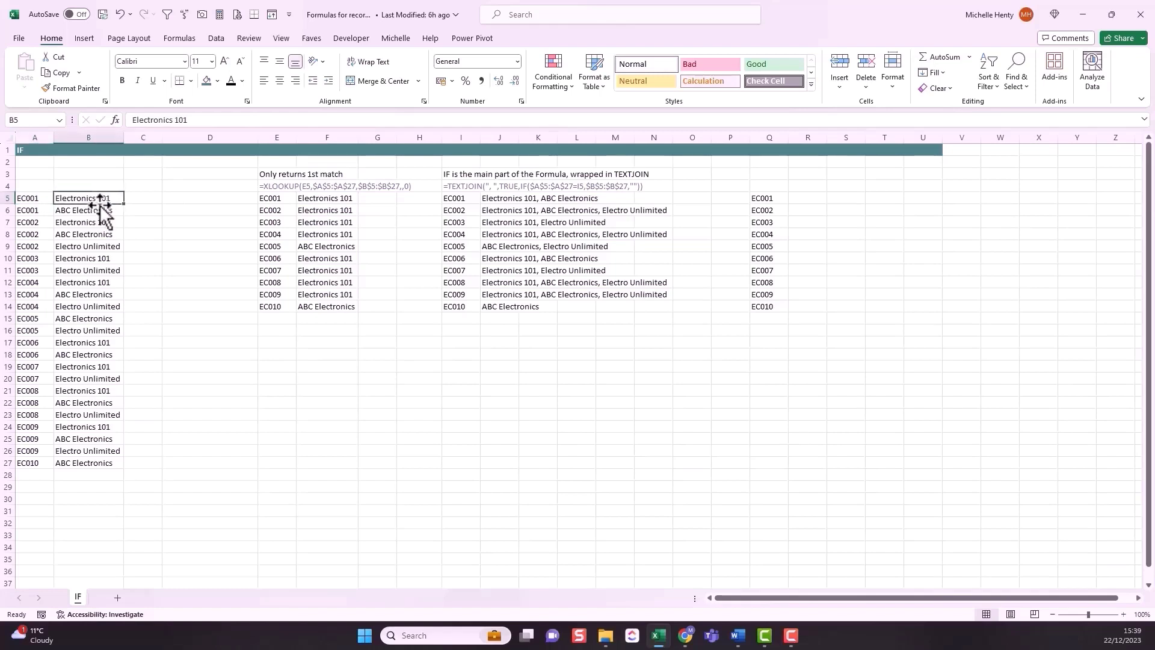
{"action": "left_click", "coordinate": [24, 211]}
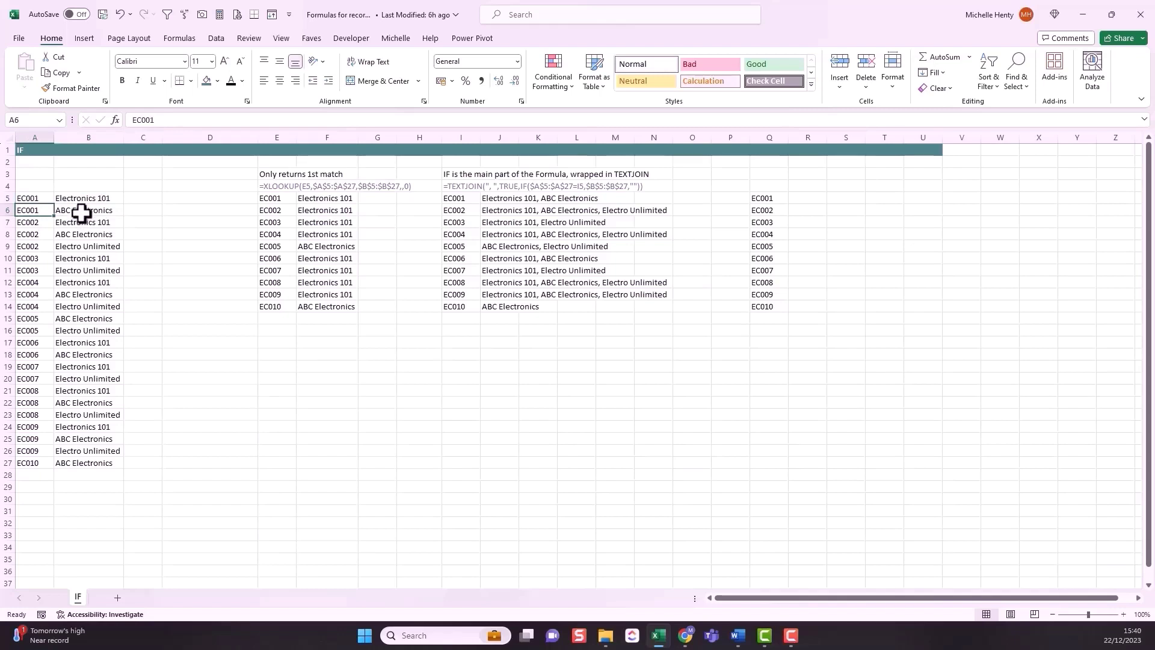
Inspect the remaining XLOOKUP results in F6:F14, including the EC005 supplier in F9.
{"action": "left_click", "coordinate": [328, 211]}
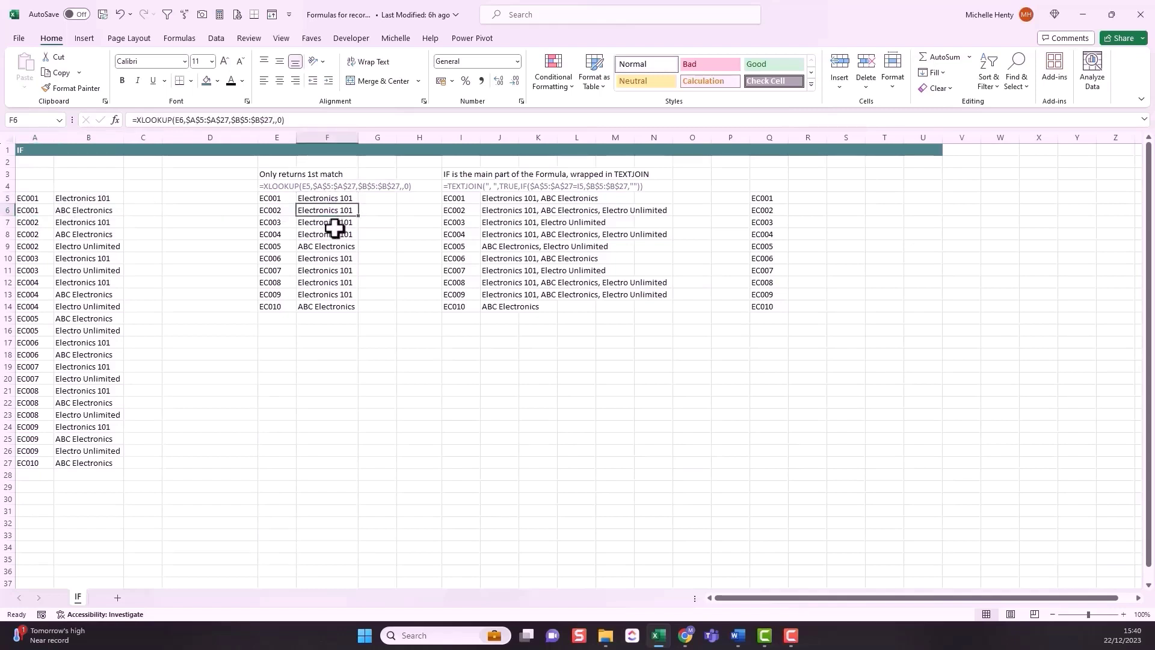
{"action": "left_click", "coordinate": [333, 233]}
{"action": "left_click", "coordinate": [324, 247]}
{"action": "left_click", "coordinate": [324, 270]}
{"action": "left_click_drag", "start_coordinate": [325, 297], "coordinate": [323, 307]}
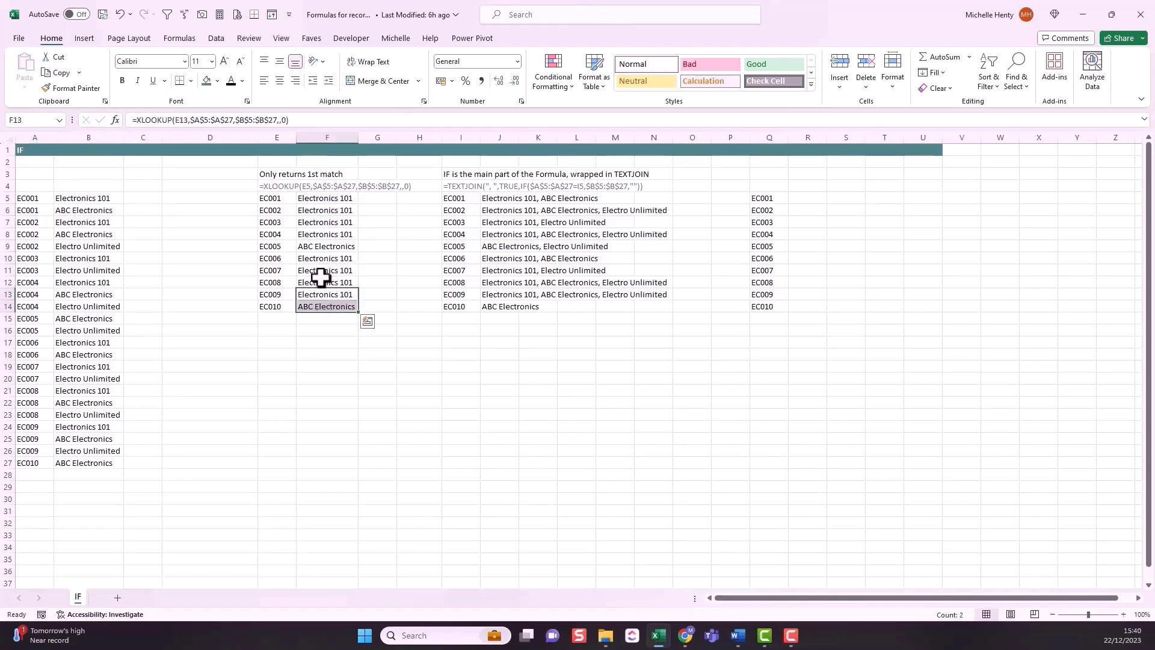
{"action": "left_click", "coordinate": [322, 210]}
{"action": "left_click", "coordinate": [327, 246]}
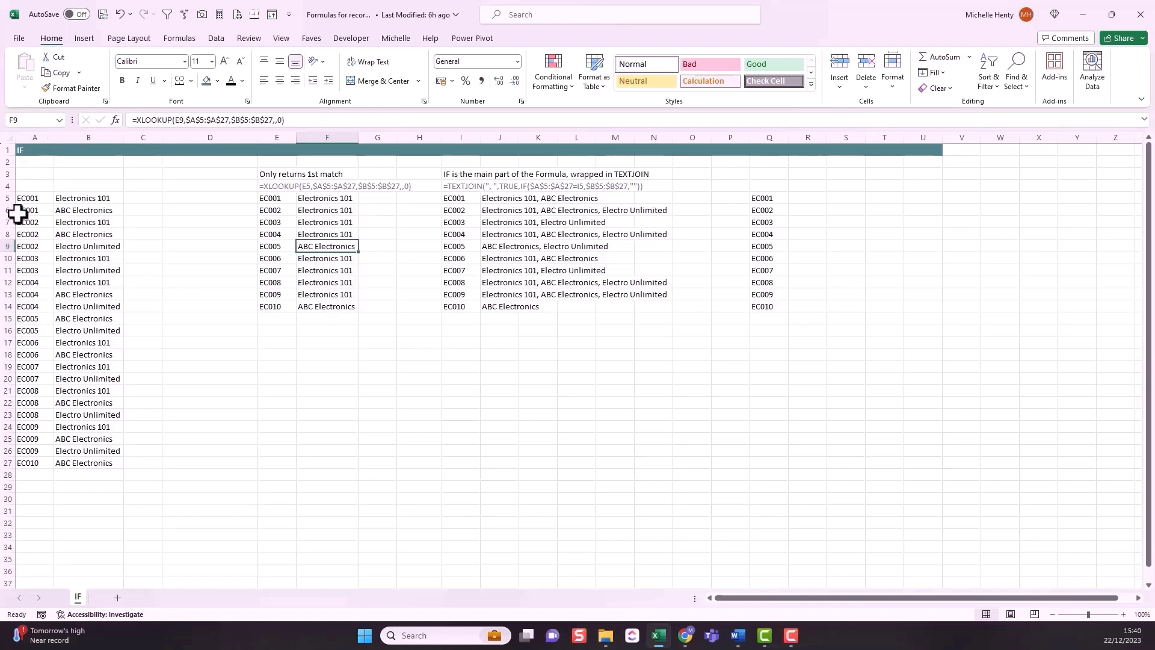
Examine the TEXTJOIN formula in J5 for EC001, focusing on its IF arguments $A$5:$A$27=I5 and $B$5:$B$27, without changing it.
{"action": "left_click_drag", "start_coordinate": [33, 198], "coordinate": [33, 211]}
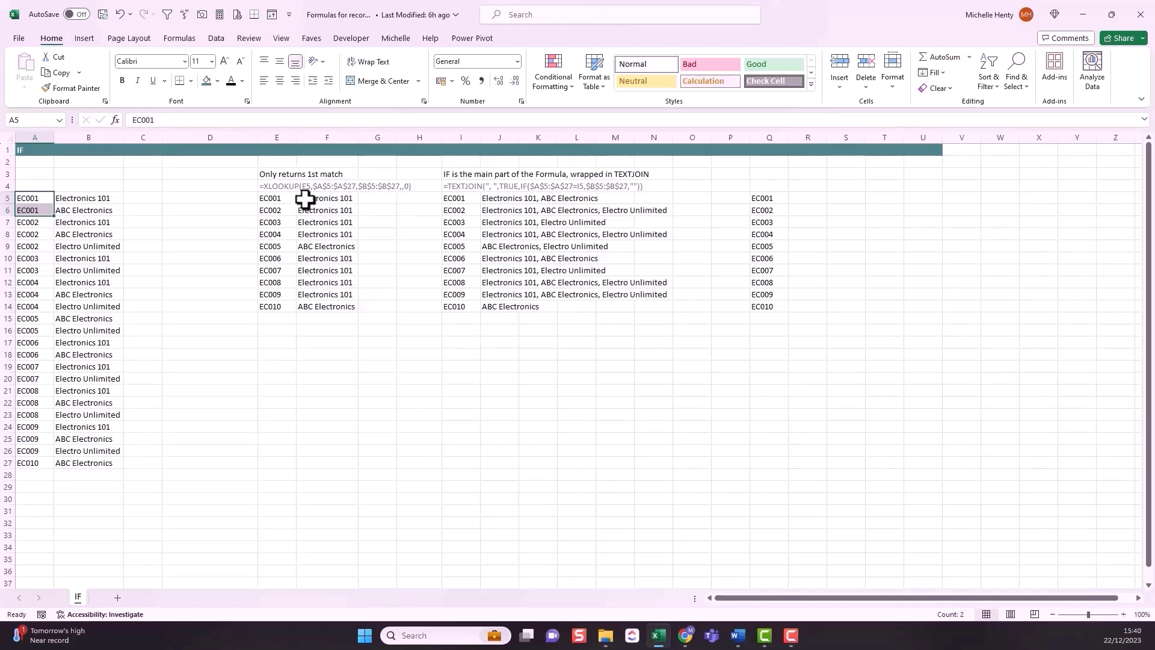
{"action": "left_click", "coordinate": [490, 198]}
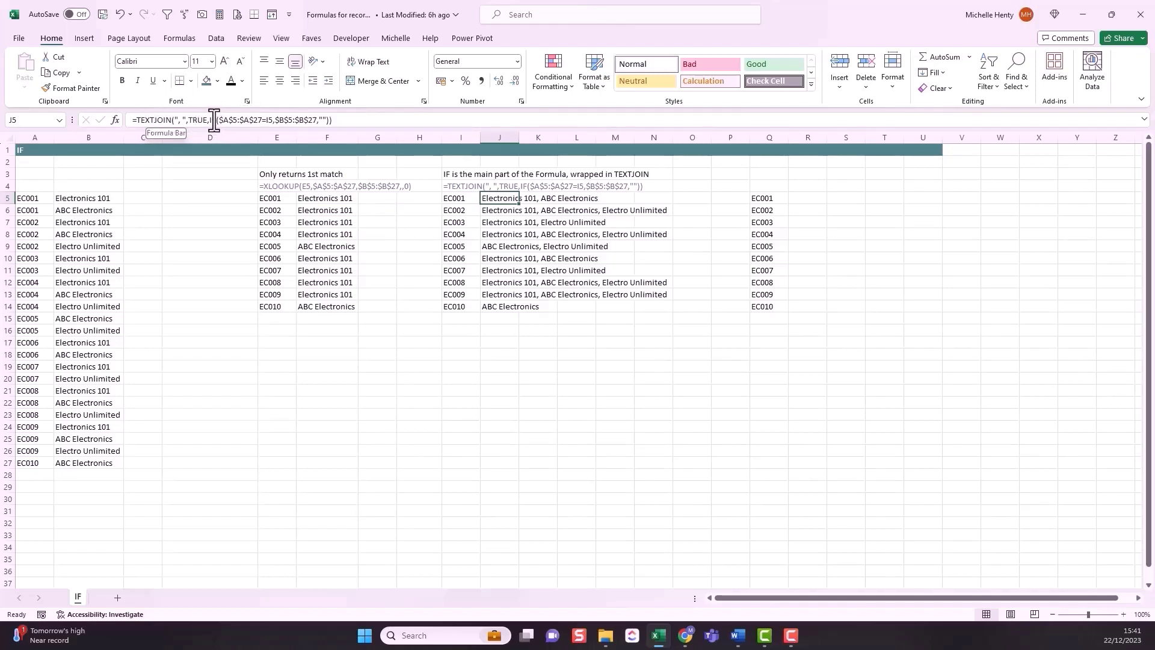
{"action": "left_click_drag", "start_coordinate": [220, 120], "coordinate": [320, 120]}
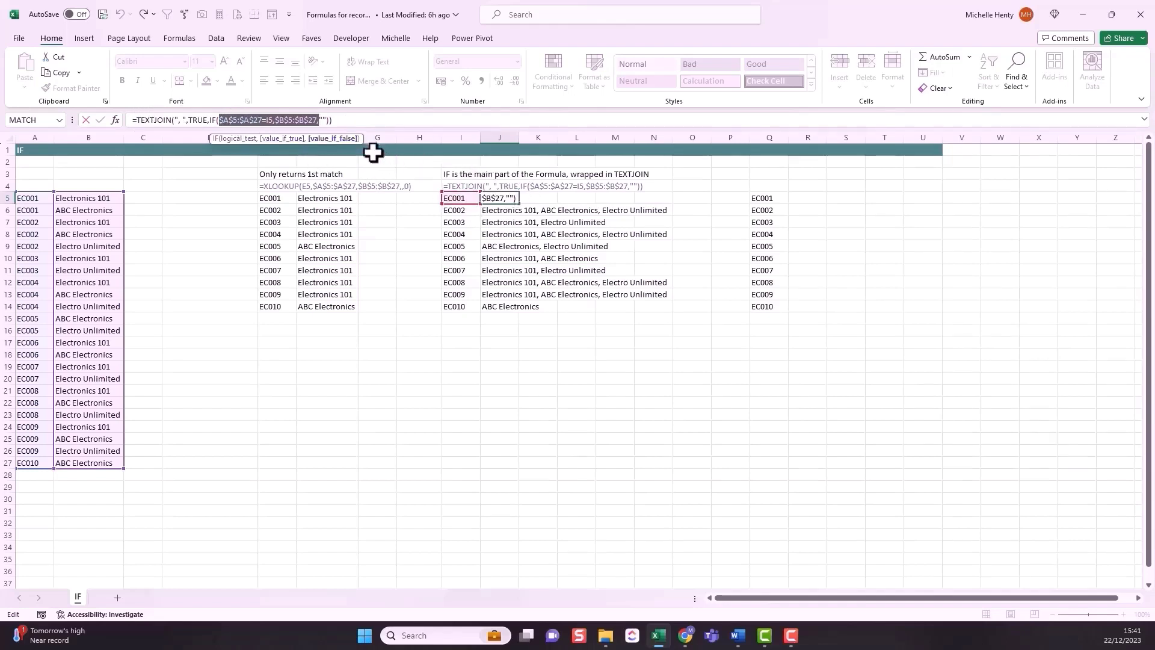
{"action": "key", "text": "Escape"}
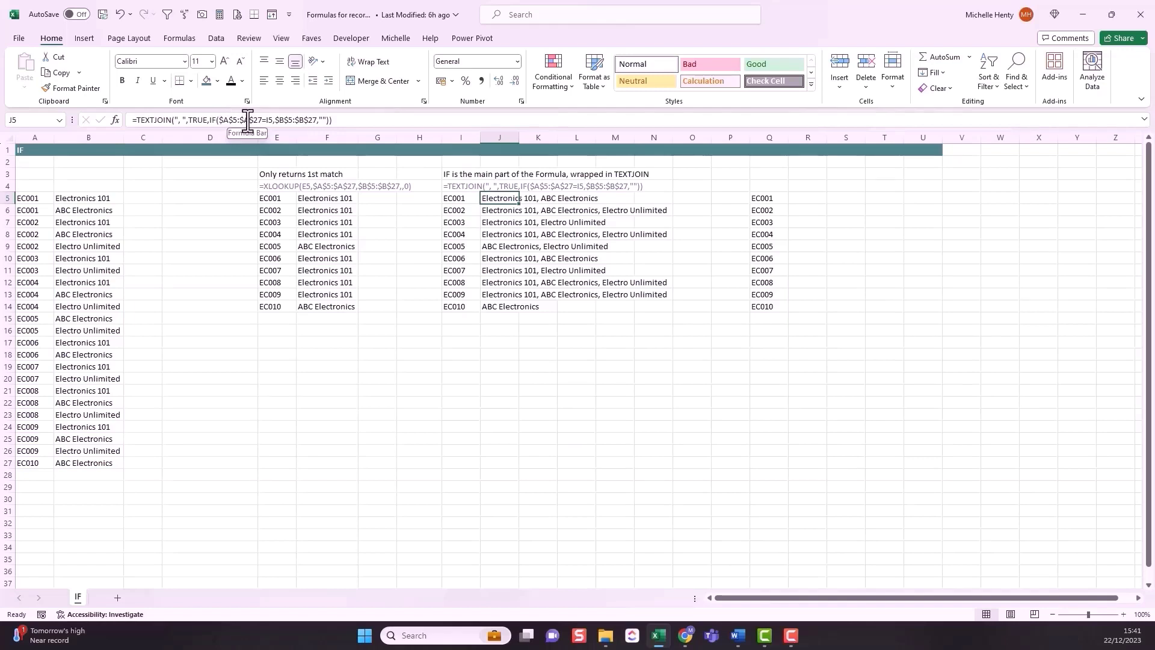
Compare the TEXTJOIN formula in J5 with its lookup range A5:A27 and the EC001 code in I5.
{"action": "left_click_drag", "start_coordinate": [33, 198], "coordinate": [44, 458]}
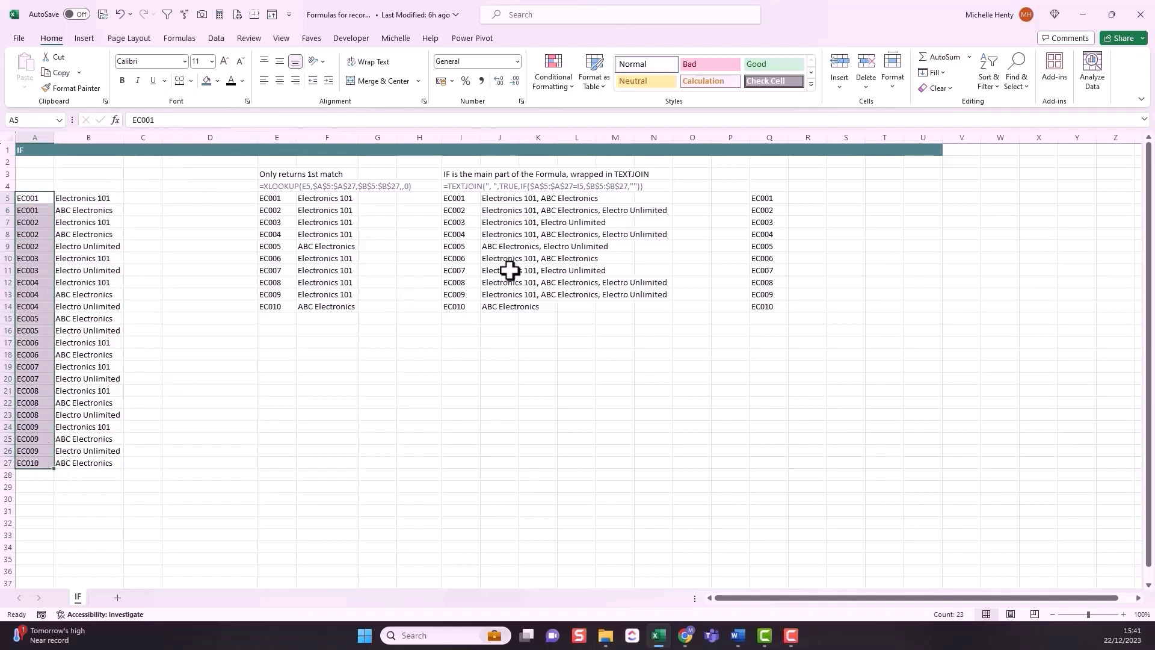
{"action": "left_click", "coordinate": [488, 200]}
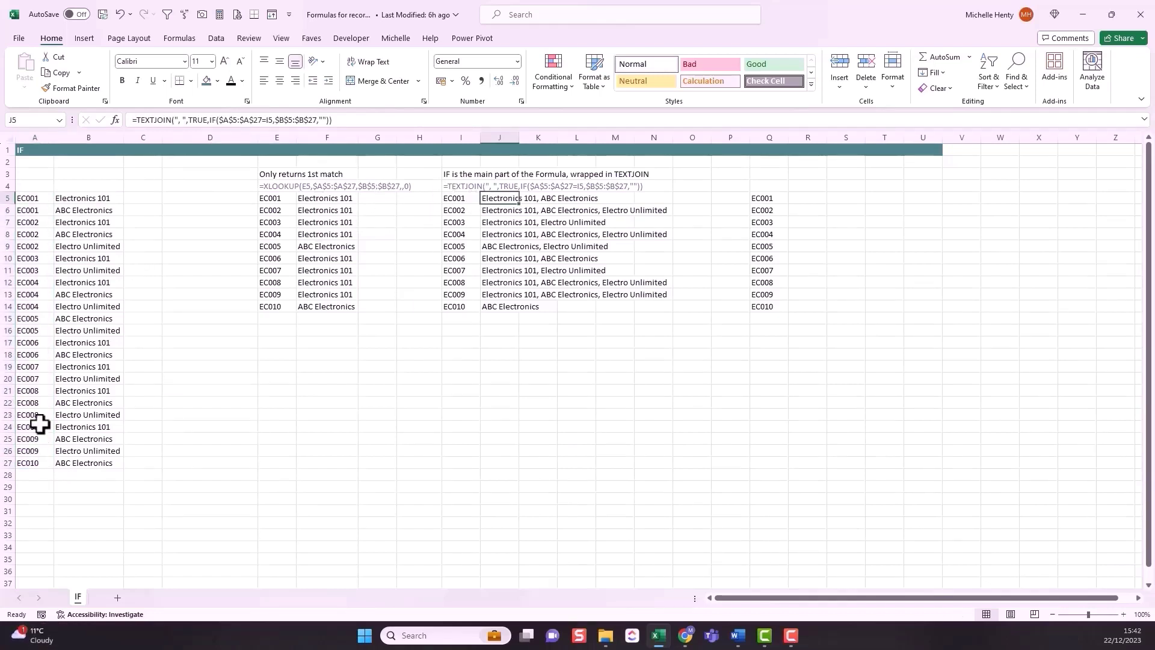
{"action": "left_click", "coordinate": [463, 197]}
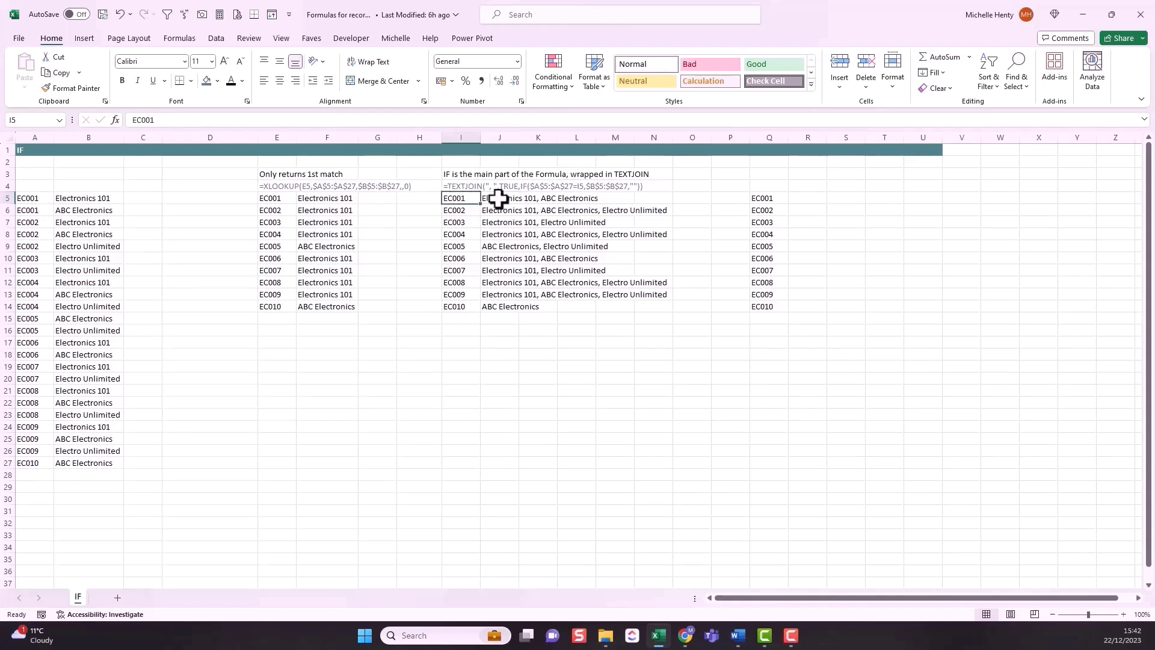
{"action": "left_click", "coordinate": [490, 198]}
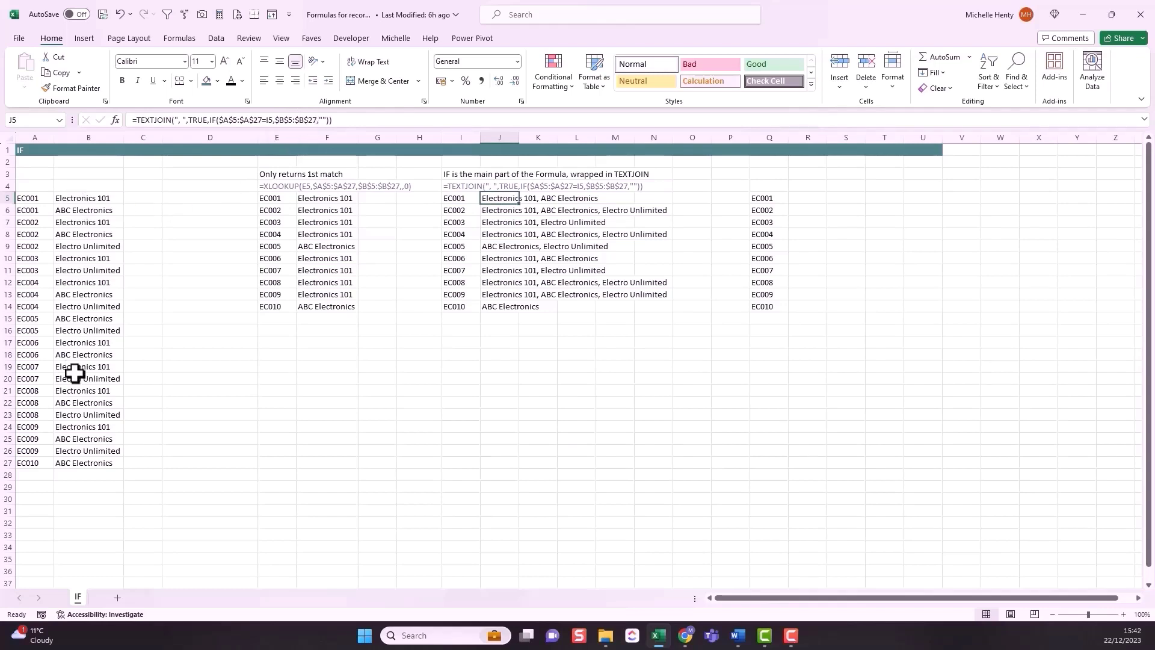
Examine the logical test, value-if-true and value-if-false arguments of the IF in J5, leaving the formula unedited.
{"action": "left_click", "coordinate": [233, 119]}
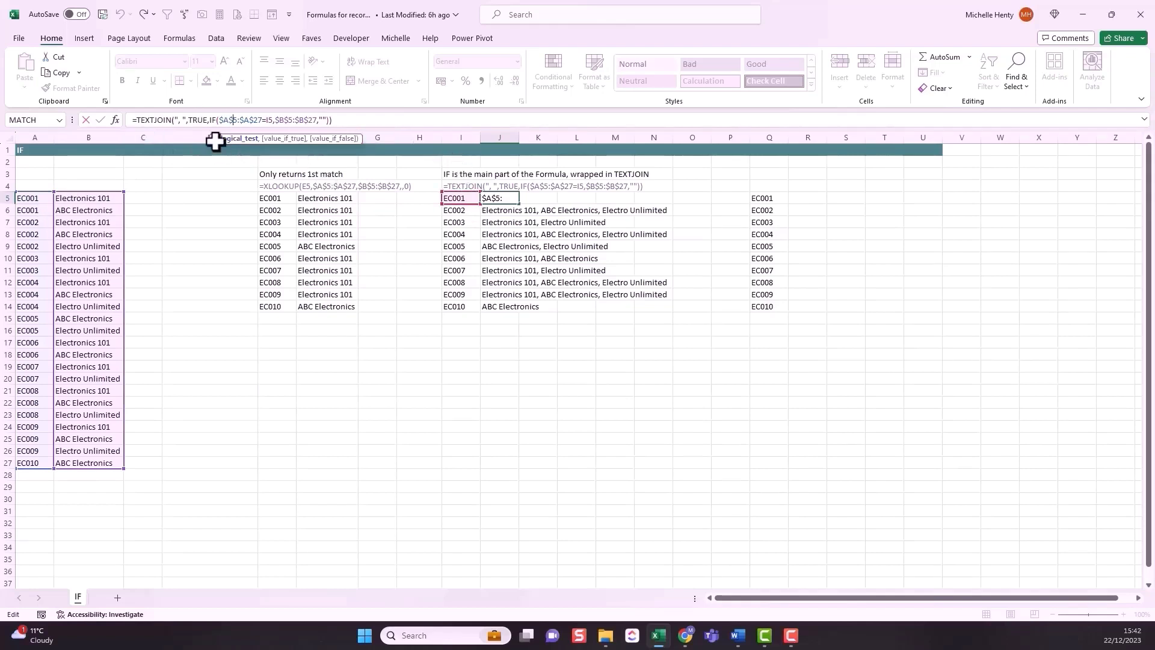
{"action": "left_click", "coordinate": [277, 120]}
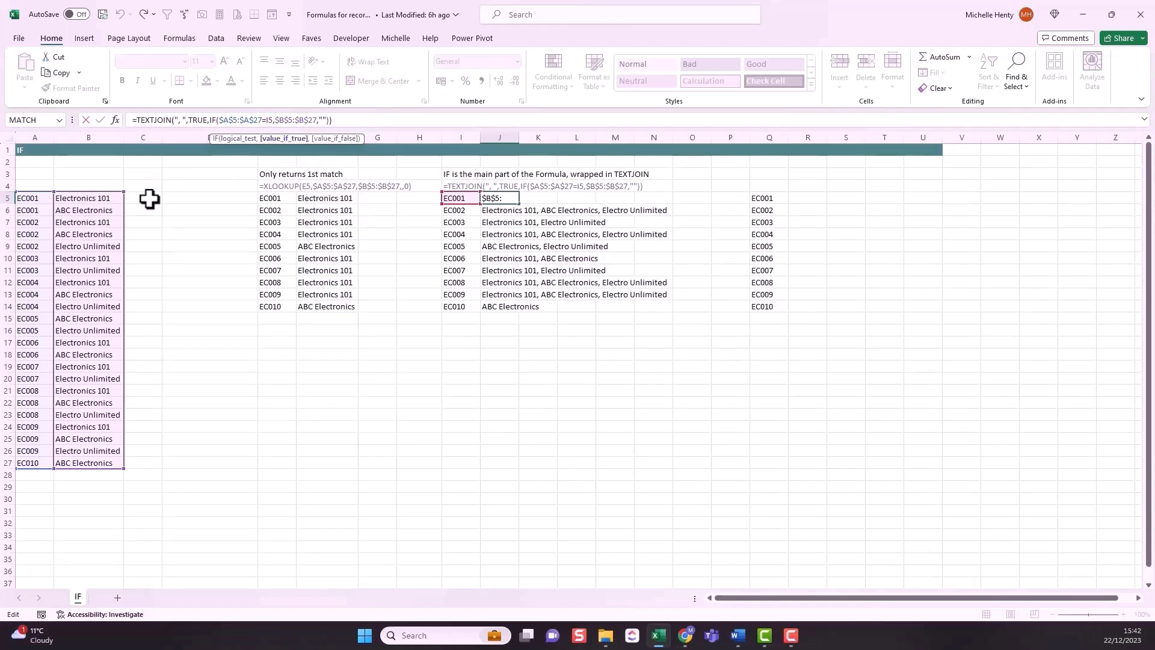
{"action": "left_click", "coordinate": [330, 121]}
{"action": "key", "text": "Escape"}
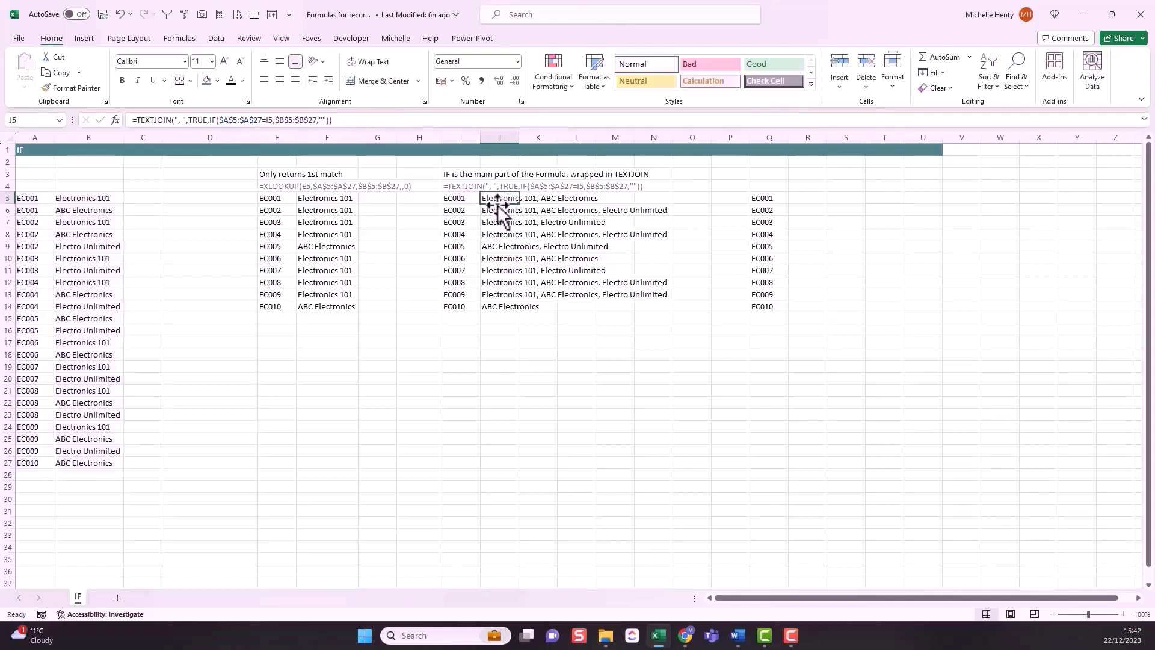
Compare the TEXTJOIN result in J5 for the EC001 code in I5 with the suppliers in B5:B6.
{"action": "left_click", "coordinate": [460, 198]}
{"action": "left_click", "coordinate": [497, 199]}
{"action": "left_click", "coordinate": [463, 197]}
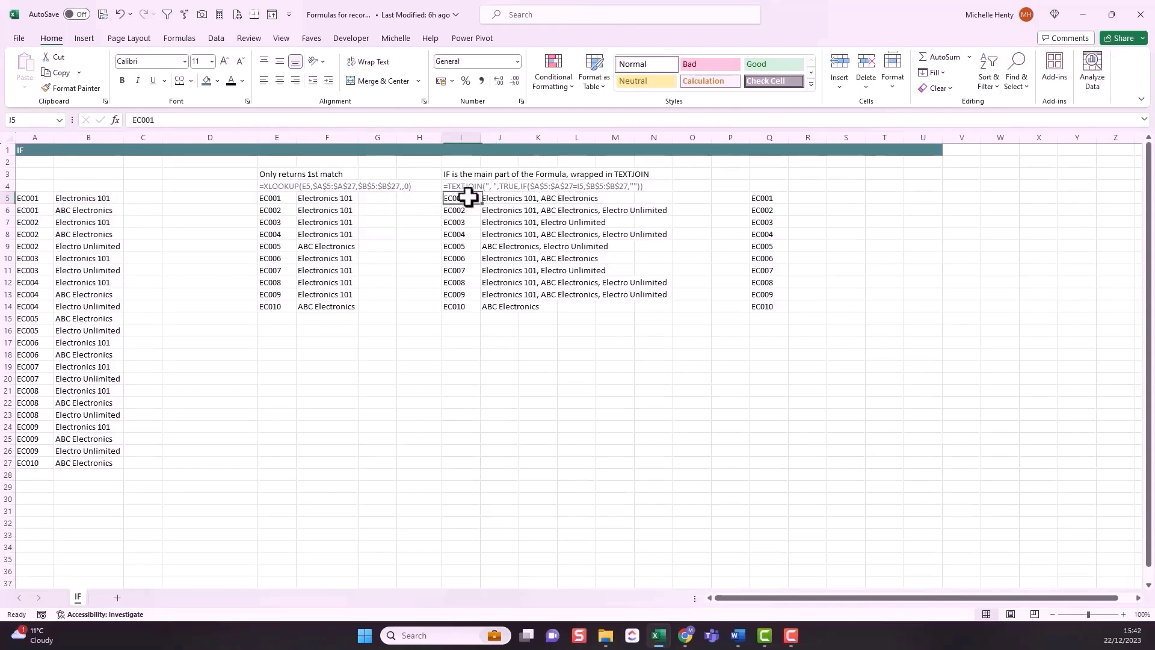
{"action": "left_click", "coordinate": [83, 208]}
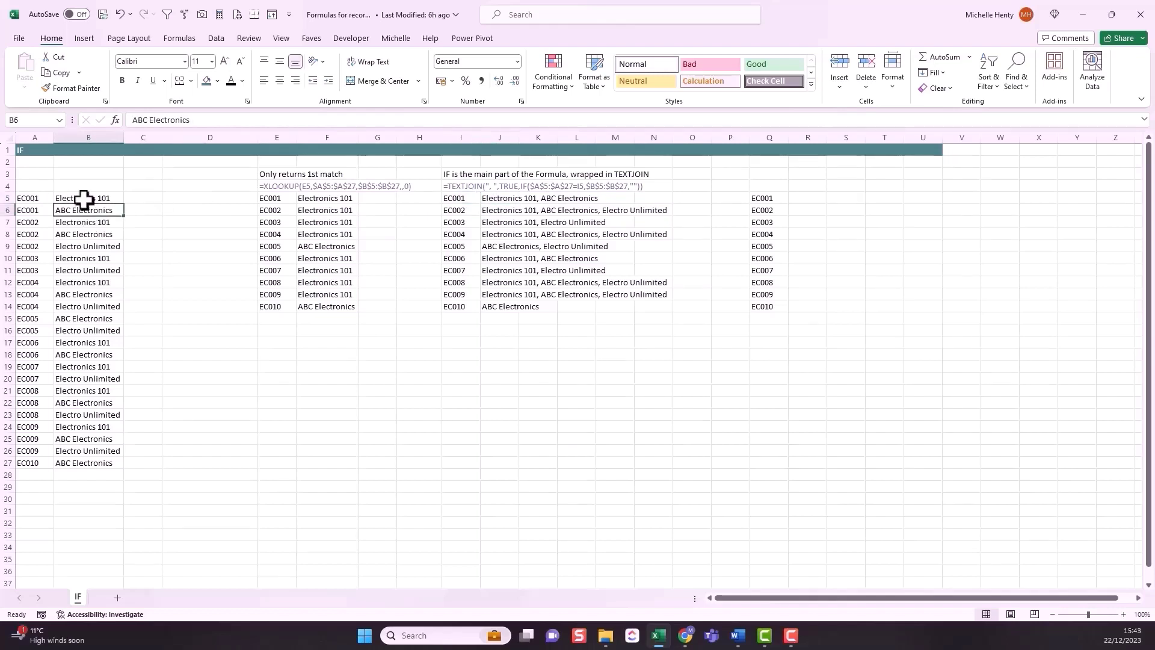
{"action": "left_click_drag", "start_coordinate": [83, 197], "coordinate": [84, 210]}
{"action": "left_click", "coordinate": [518, 197]}
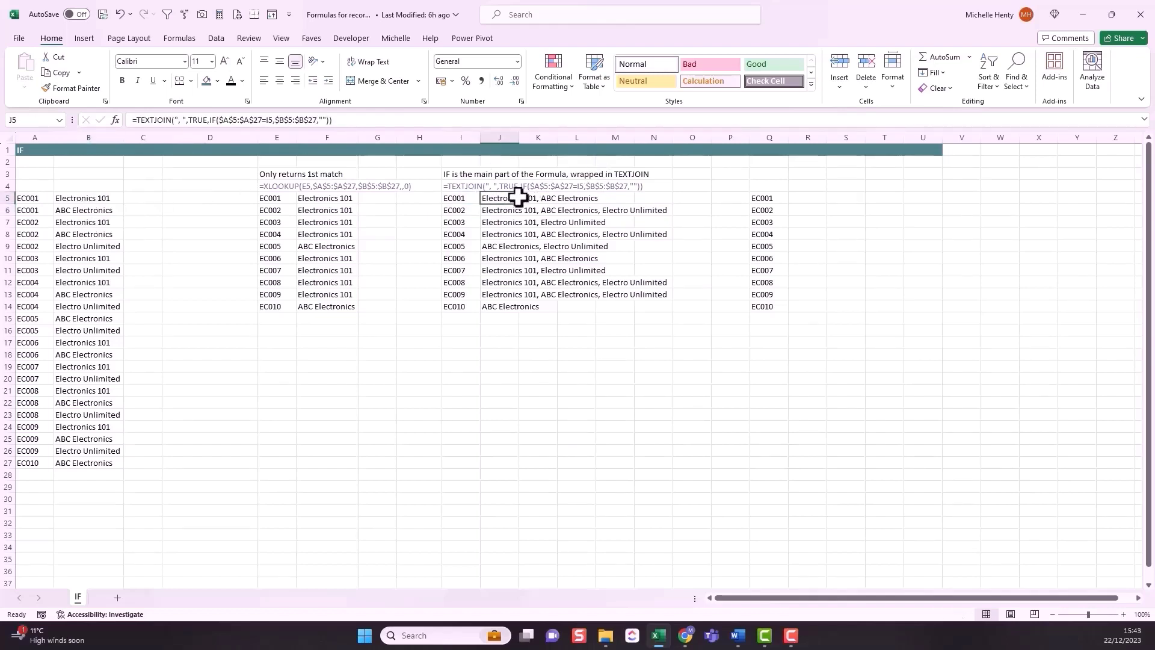
Examine the delimiter argument ", " of the TEXTJOIN formula in J6 for EC002 without changing it.
{"action": "left_click", "coordinate": [457, 212]}
{"action": "left_click", "coordinate": [500, 212]}
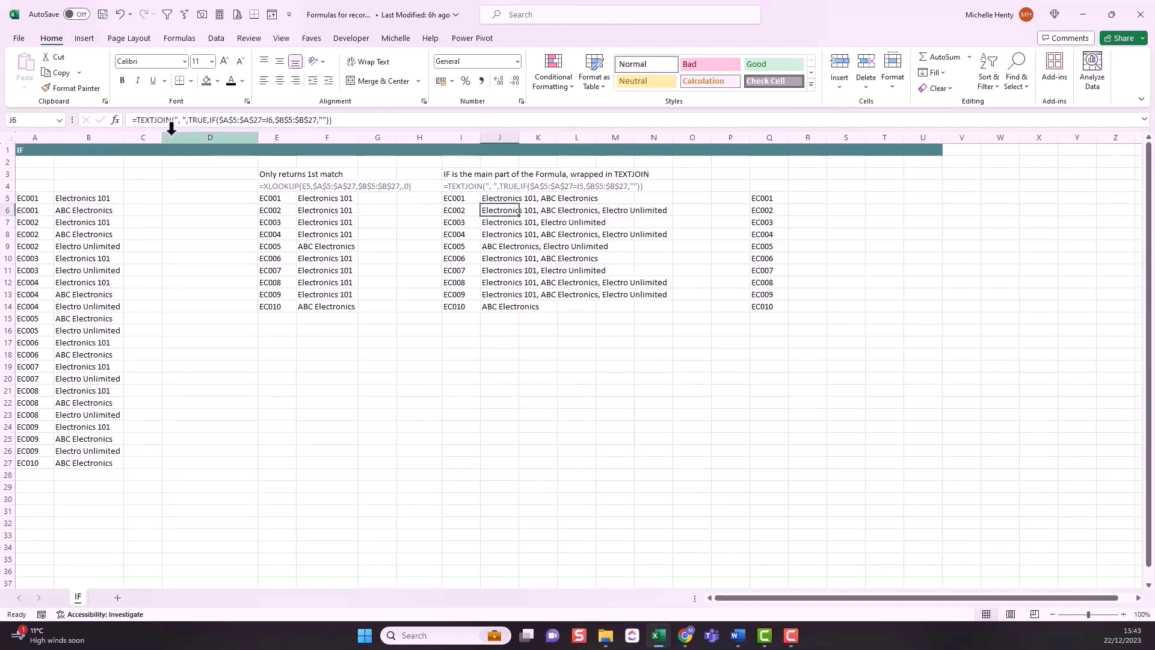
{"action": "left_click", "coordinate": [177, 120]}
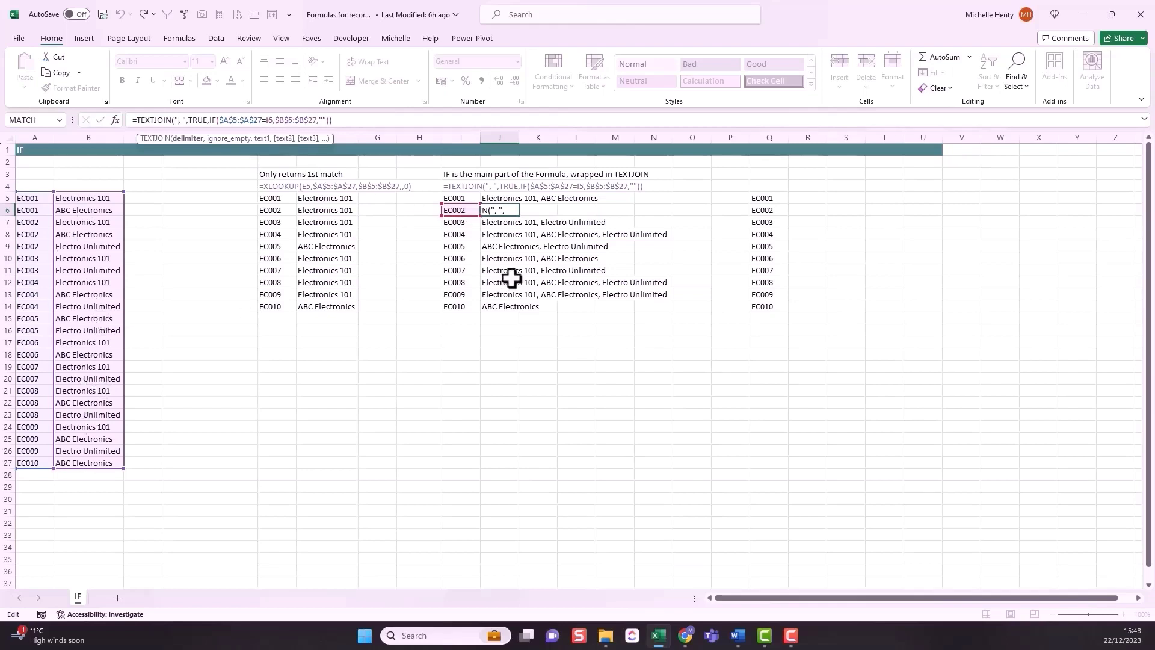
{"action": "key", "text": "Escape"}
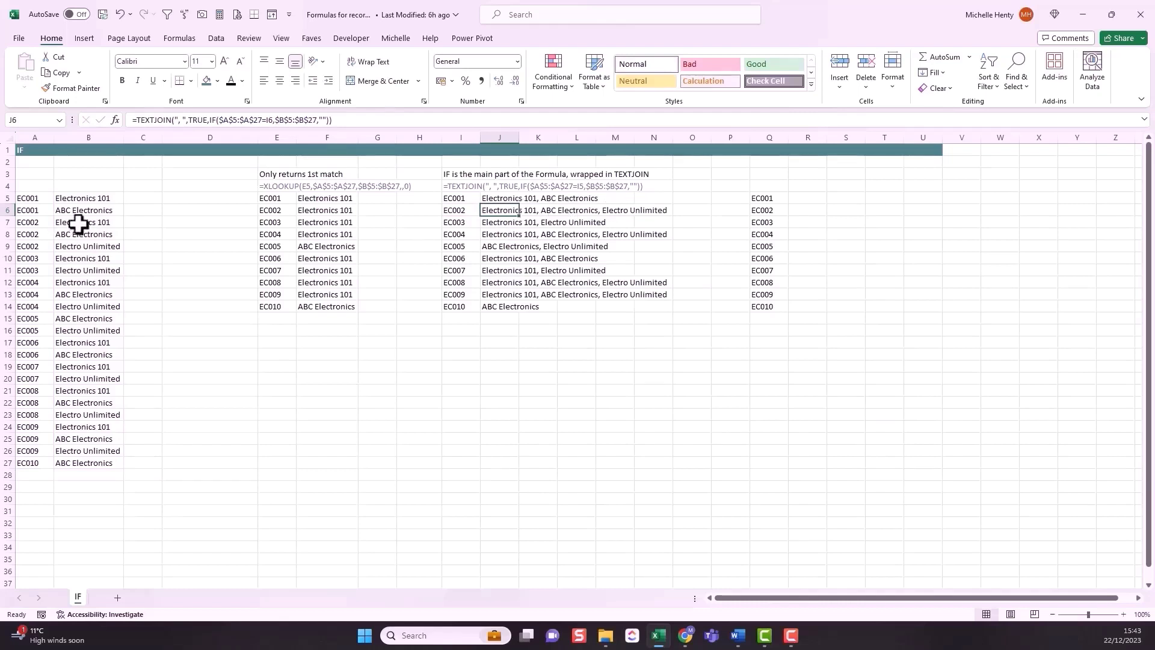
Check the source suppliers for EC002 in B7:B9, EC005 in B15:B16 and EC010 in B27 against the TEXTJOIN results.
{"action": "left_click_drag", "start_coordinate": [80, 226], "coordinate": [77, 247]}
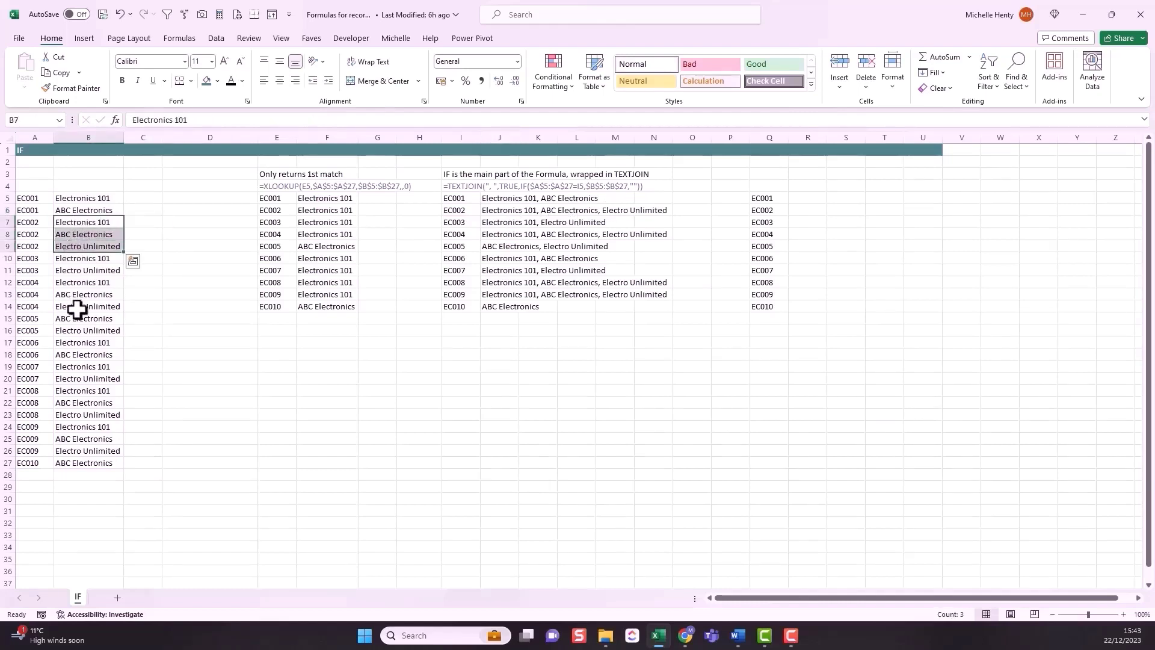
{"action": "left_click_drag", "start_coordinate": [77, 319], "coordinate": [76, 326]}
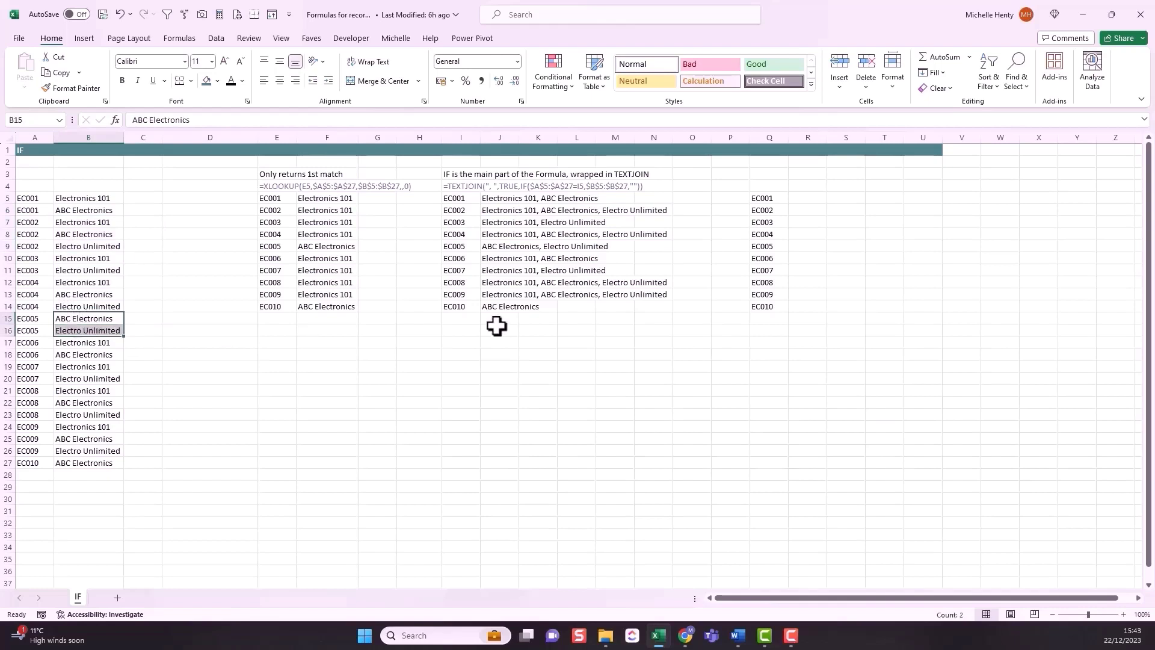
{"action": "left_click", "coordinate": [467, 306]}
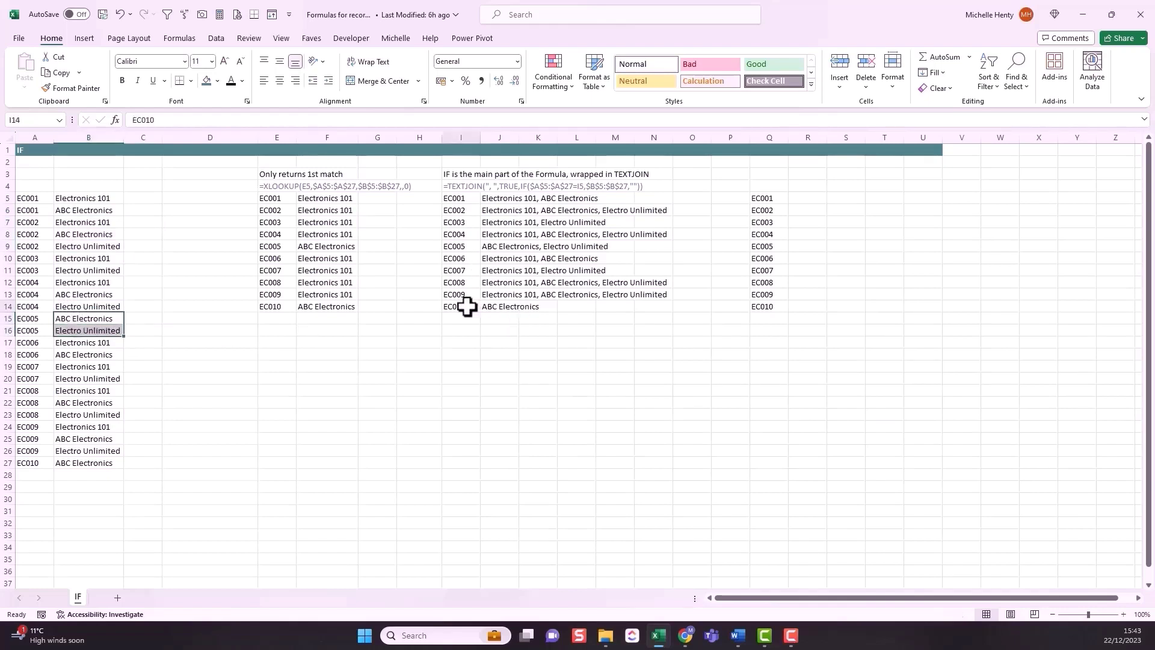
{"action": "left_click", "coordinate": [74, 461]}
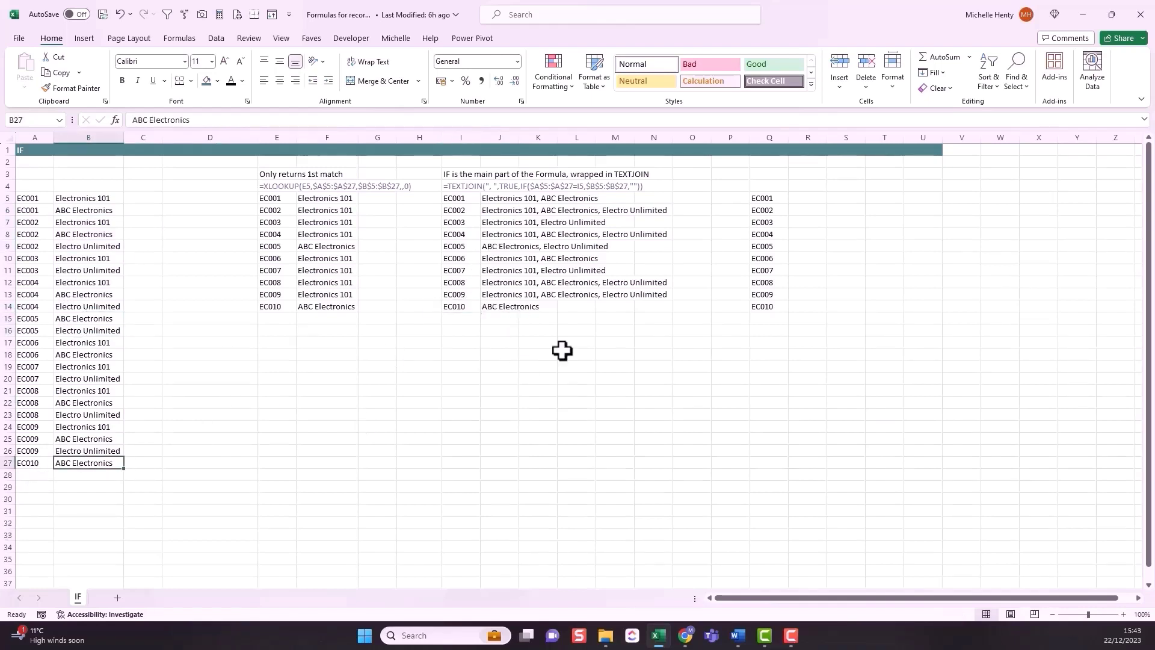
{"action": "left_click", "coordinate": [509, 308]}
{"action": "left_click", "coordinate": [516, 328]}
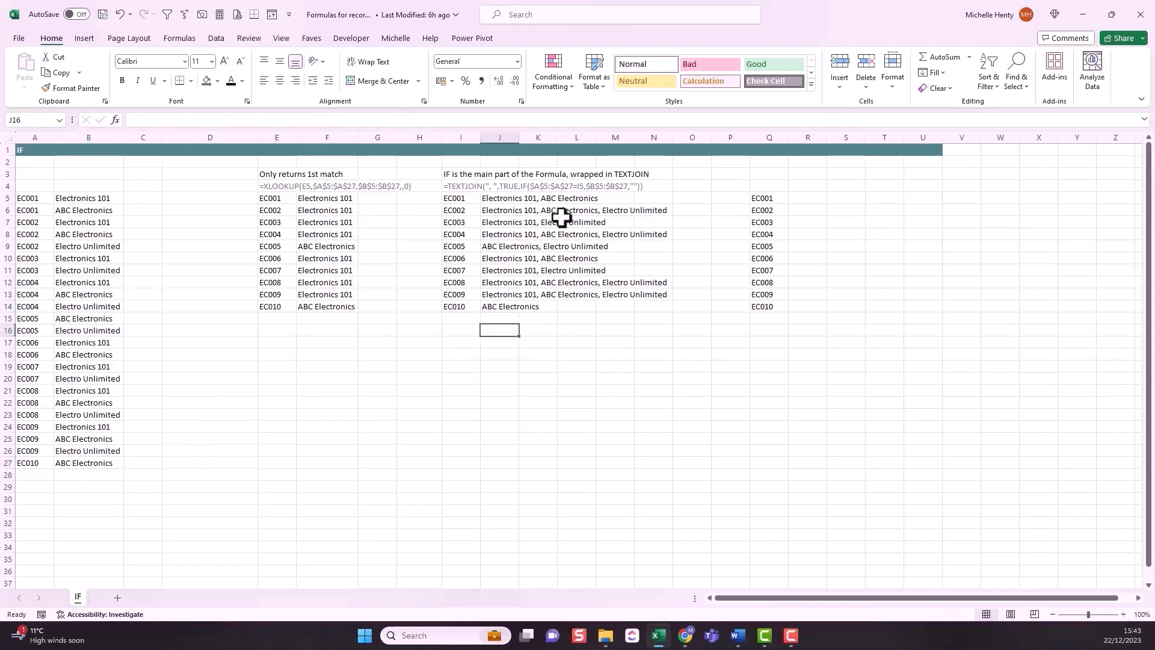
Start an IF formula in R5 with the logical test $A$5:$A$27=Q5.
{"action": "left_click", "coordinate": [812, 199]}
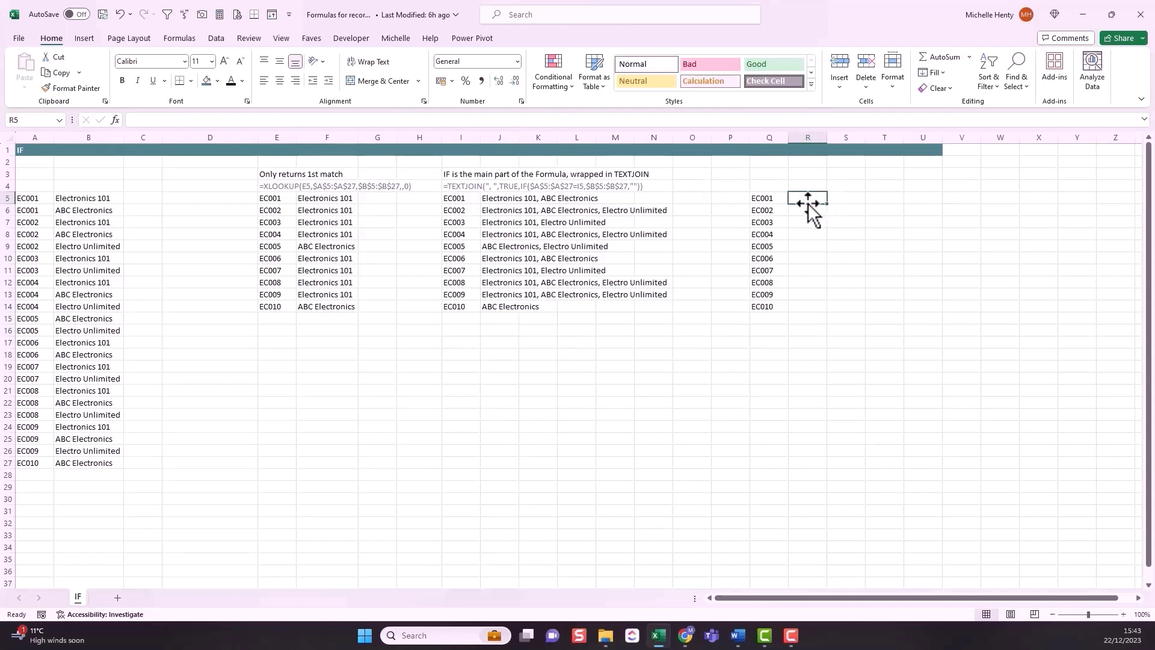
{"action": "type", "text": "="}
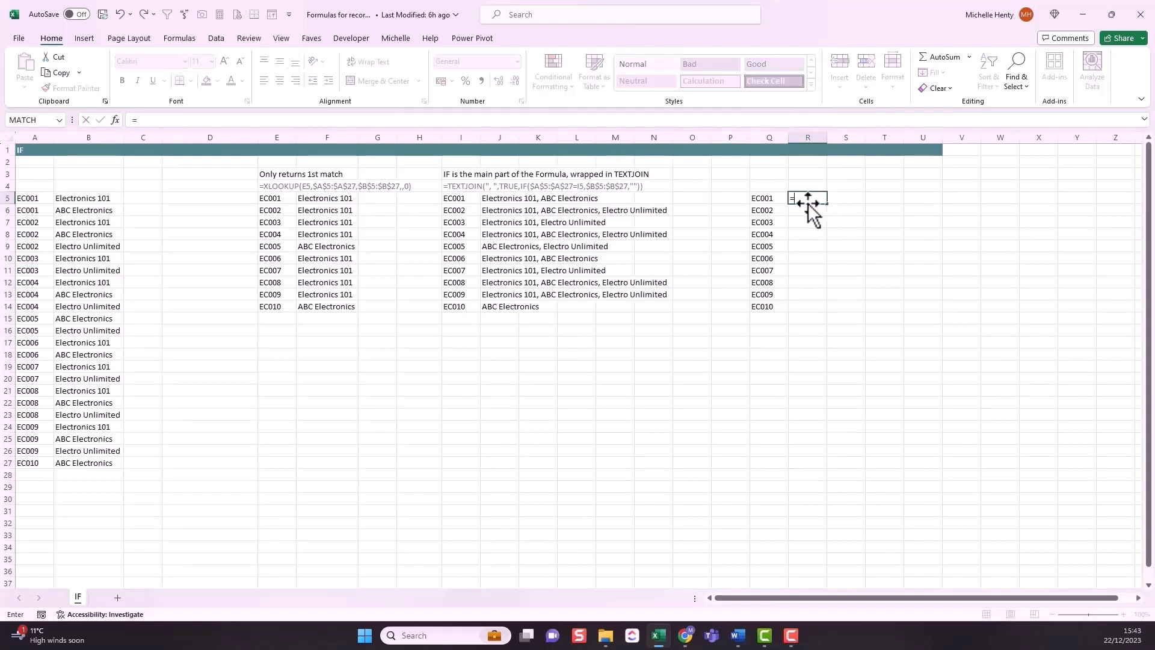
{"action": "type", "text": "if("}
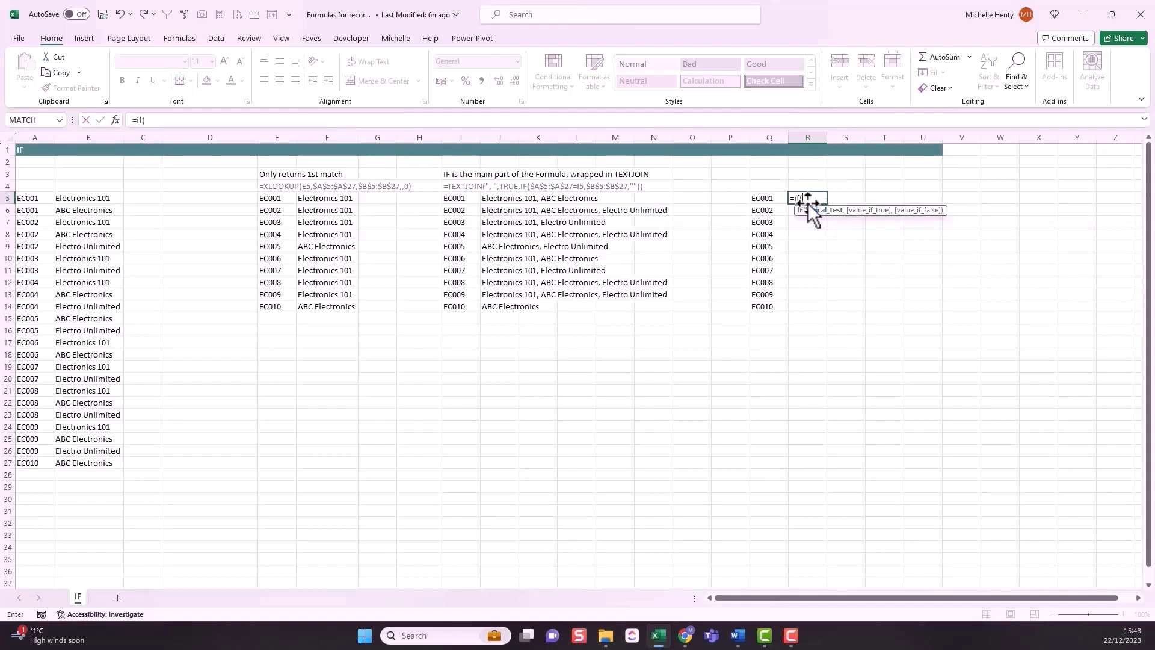
{"action": "left_click_drag", "start_coordinate": [30, 199], "coordinate": [26, 454]}
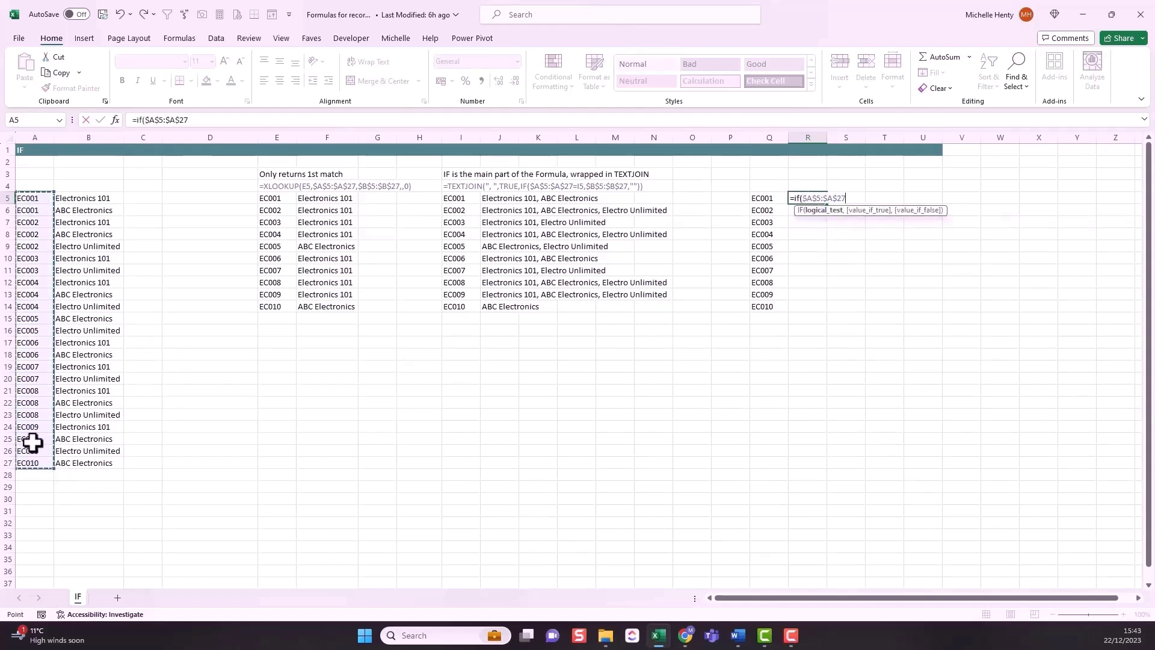
{"action": "key", "text": "F4"}
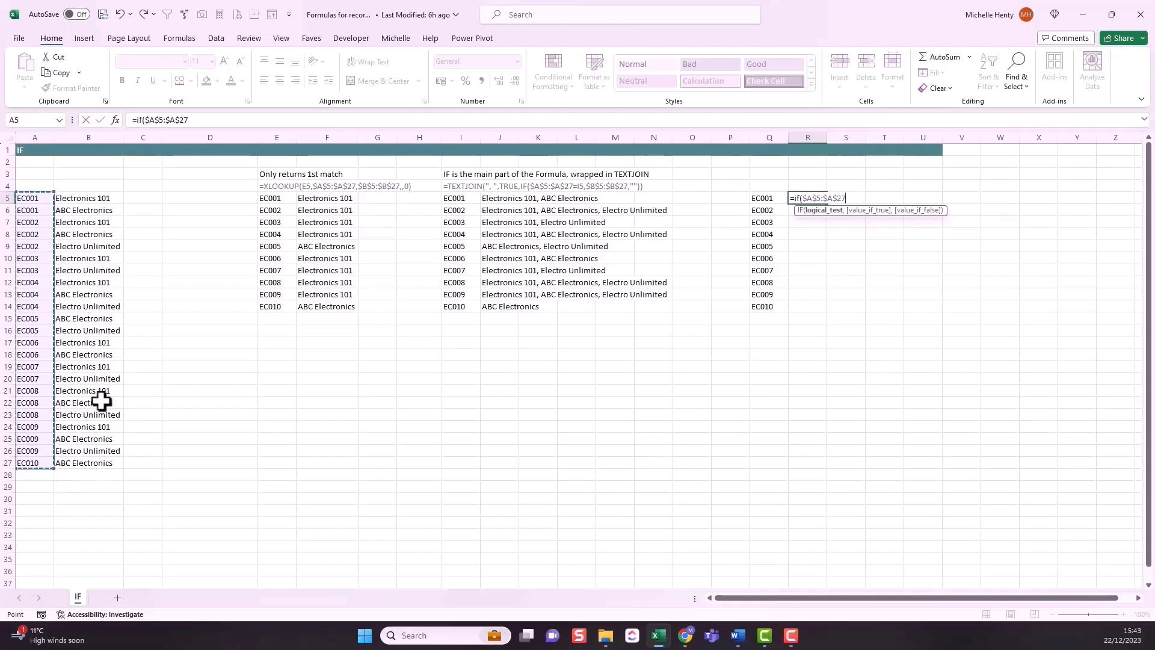
{"action": "type", "text": "="}
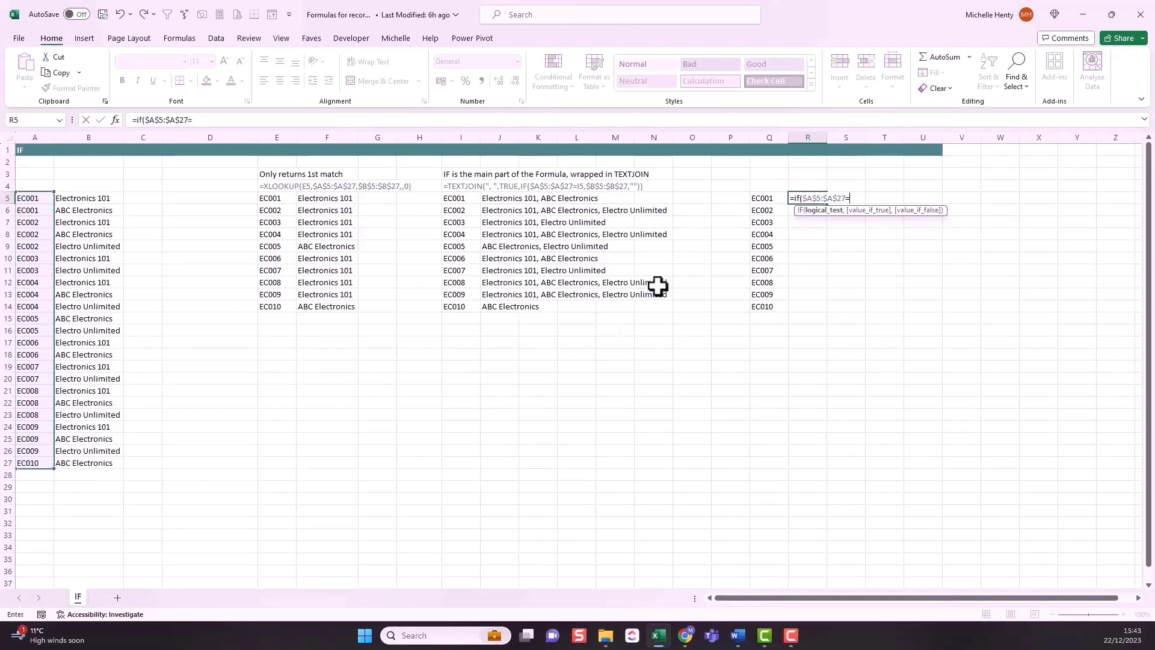
{"action": "left_click", "coordinate": [766, 201]}
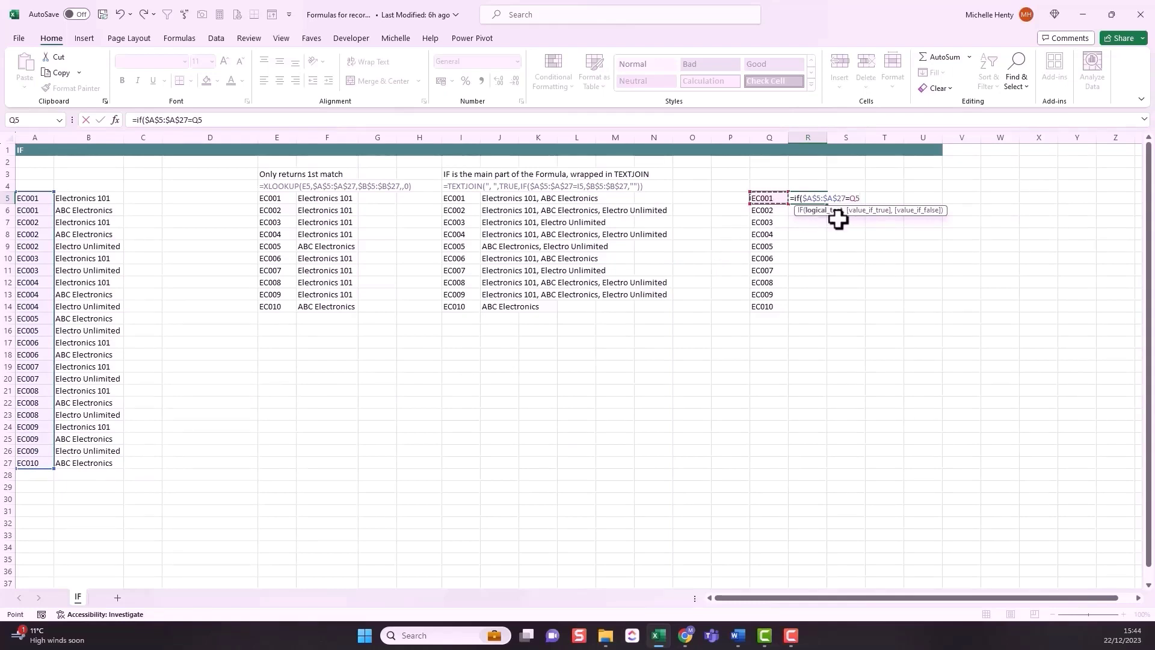
Complete the IF formula in R5 with $B$5:$B$27 as value if true and "" as value if false.
{"action": "type", "text": ","}
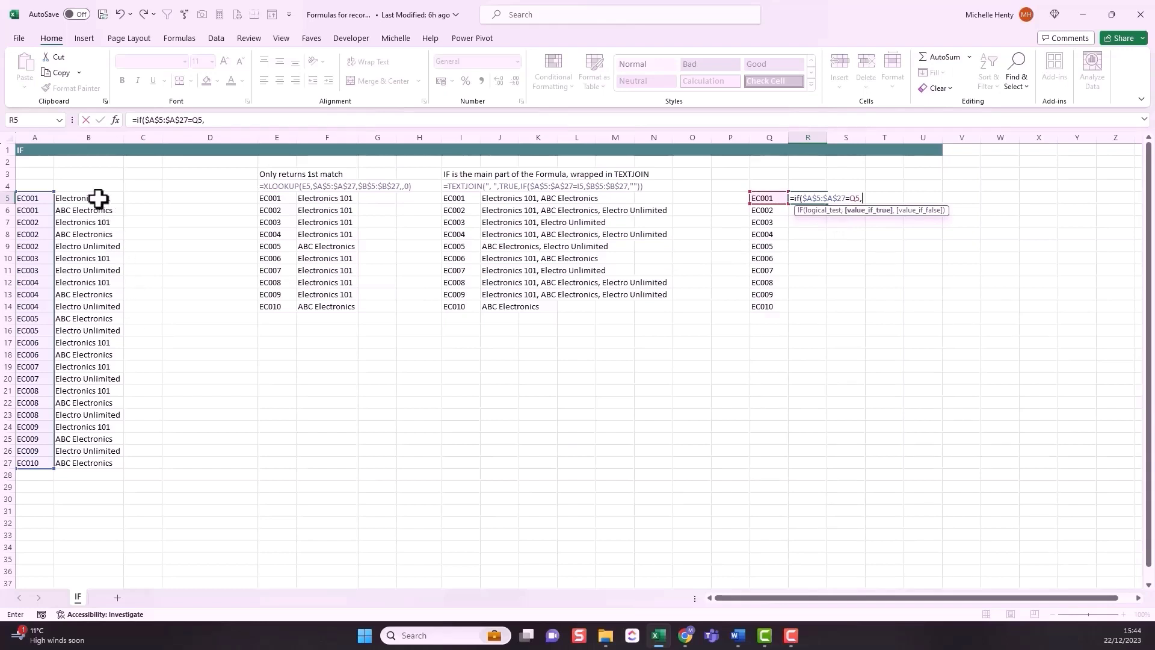
{"action": "left_click_drag", "start_coordinate": [95, 199], "coordinate": [99, 458]}
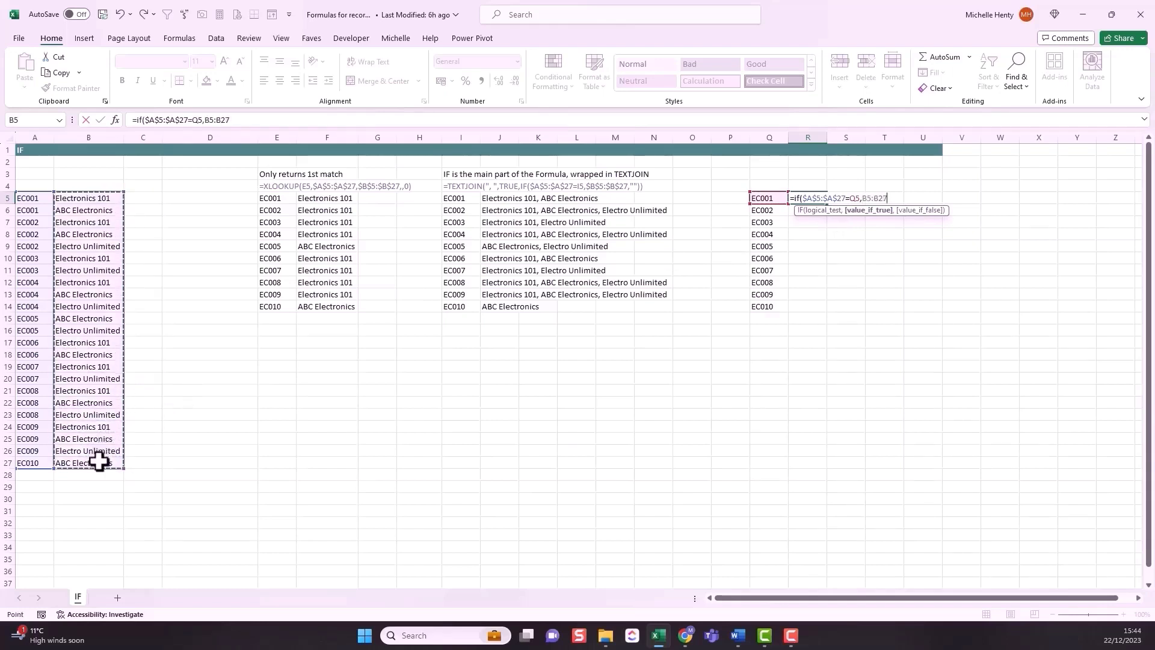
{"action": "key", "text": "F4"}
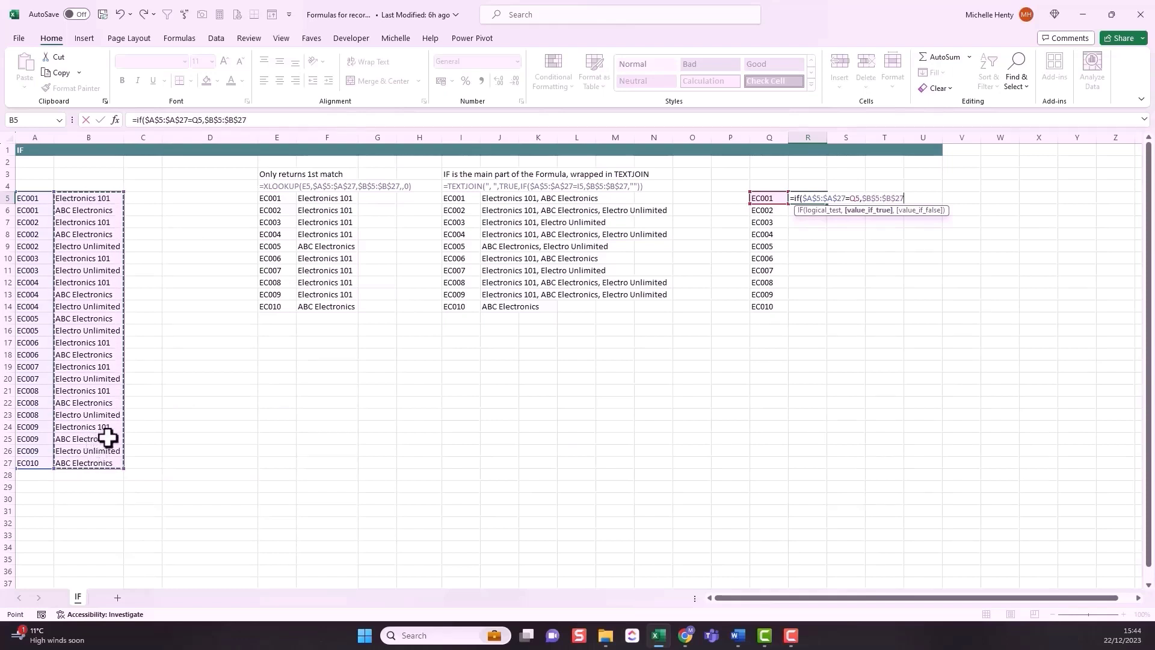
{"action": "type", "text": ","}
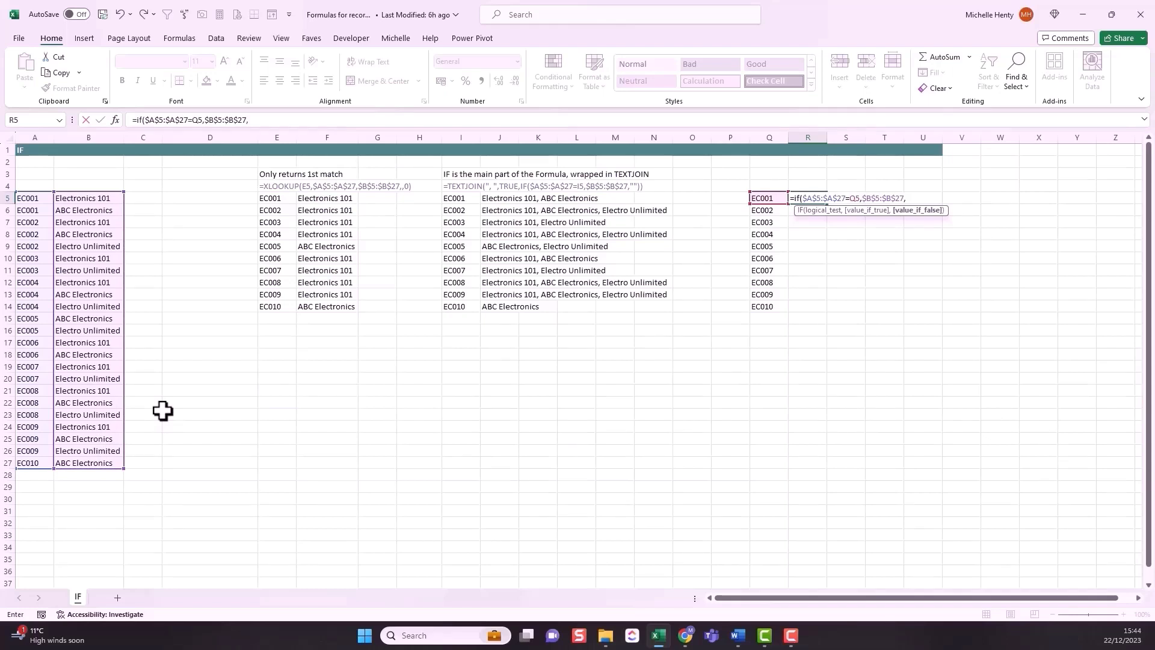
{"action": "type", "text": "\"\")"}
{"action": "key", "text": "Return"}
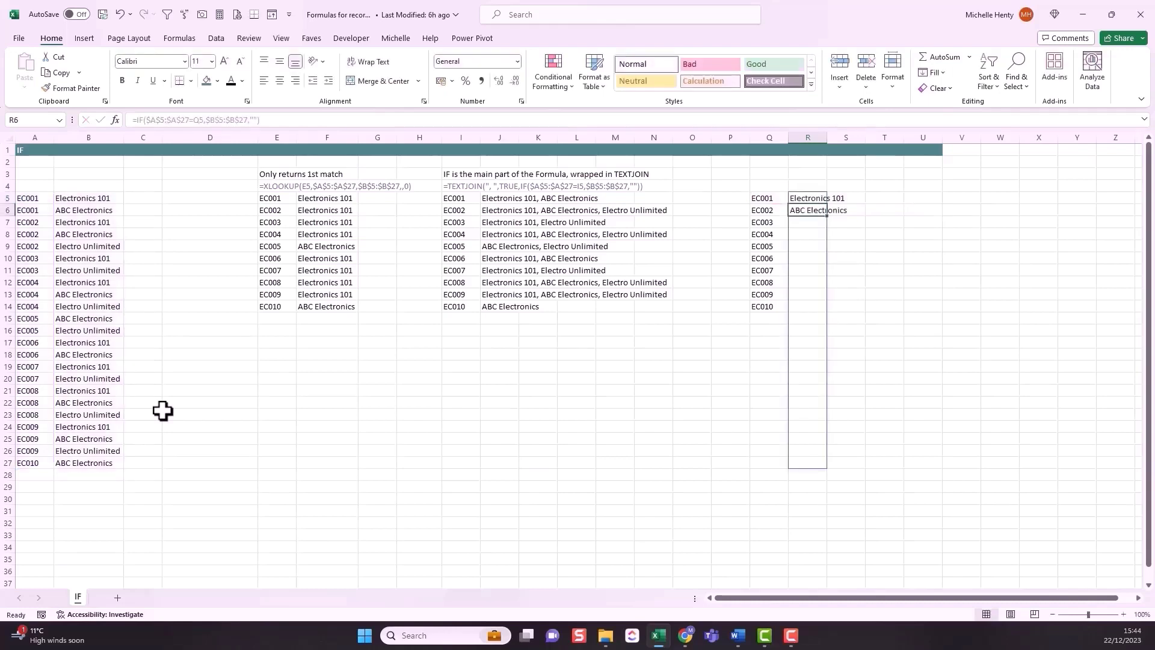
Compare the IF results in R5:R6 with the codes in A5:A27, the suppliers in B5:B27 and the formula in R5.
{"action": "left_click", "coordinate": [869, 274]}
{"action": "left_click_drag", "start_coordinate": [815, 200], "coordinate": [821, 211]}
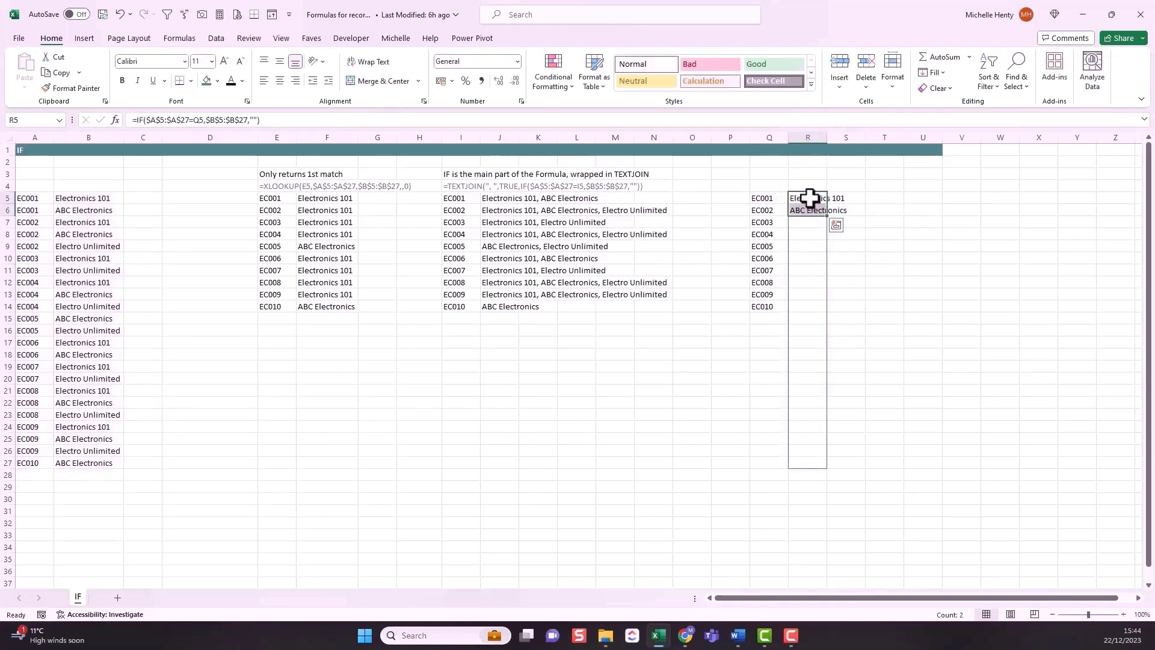
{"action": "left_click_drag", "start_coordinate": [35, 198], "coordinate": [53, 429]}
{"action": "left_click_drag", "start_coordinate": [110, 198], "coordinate": [100, 469]}
{"action": "left_click", "coordinate": [809, 198]}
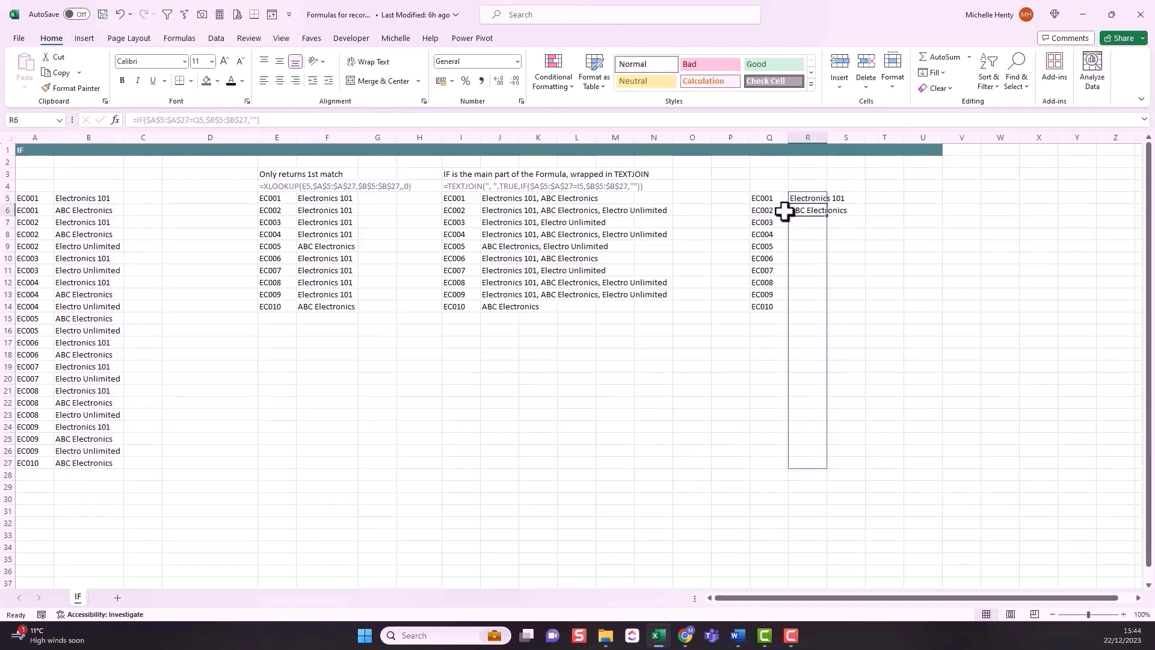
{"action": "left_click", "coordinate": [780, 210]}
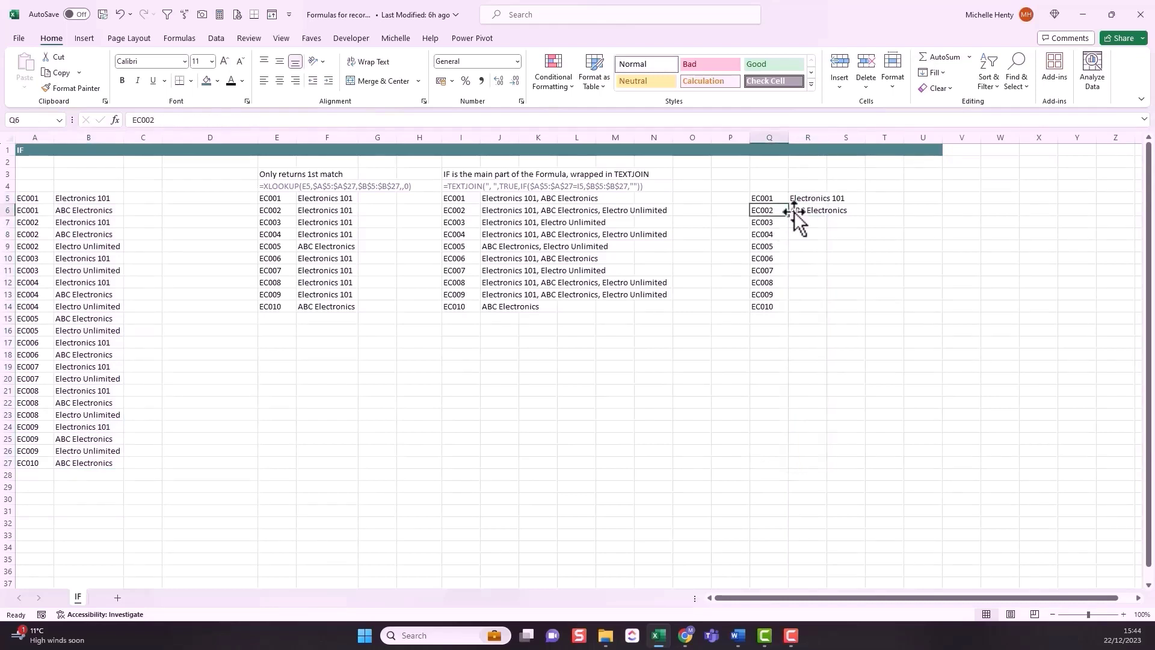
{"action": "left_click_drag", "start_coordinate": [812, 199], "coordinate": [811, 208]}
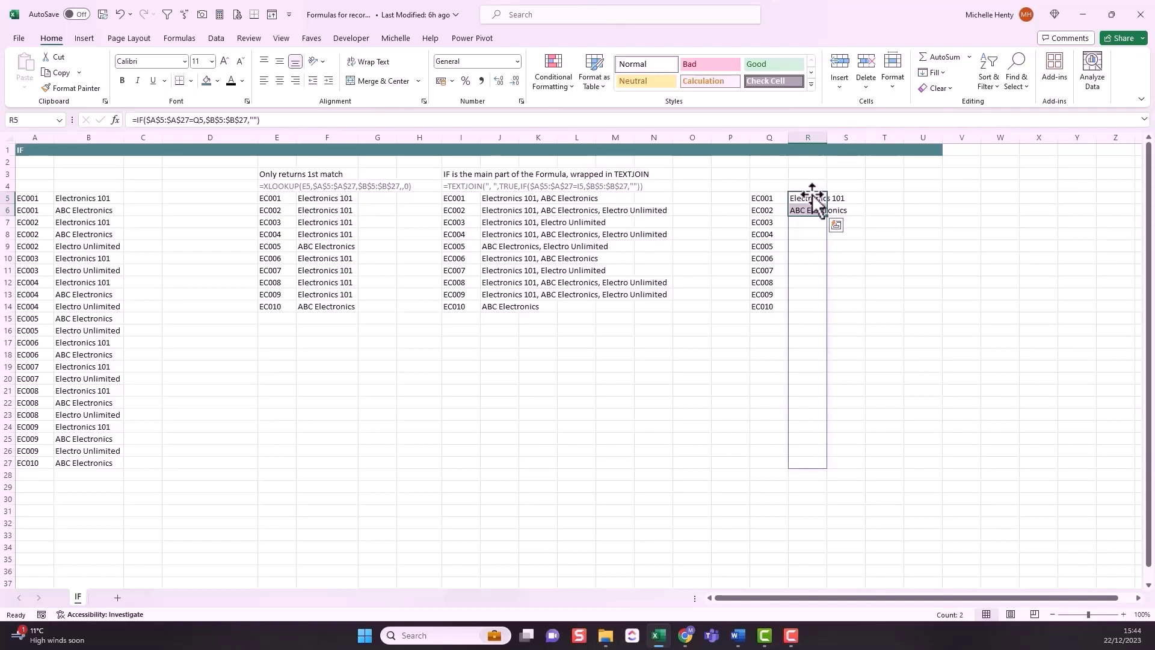
{"action": "left_click", "coordinate": [803, 198]}
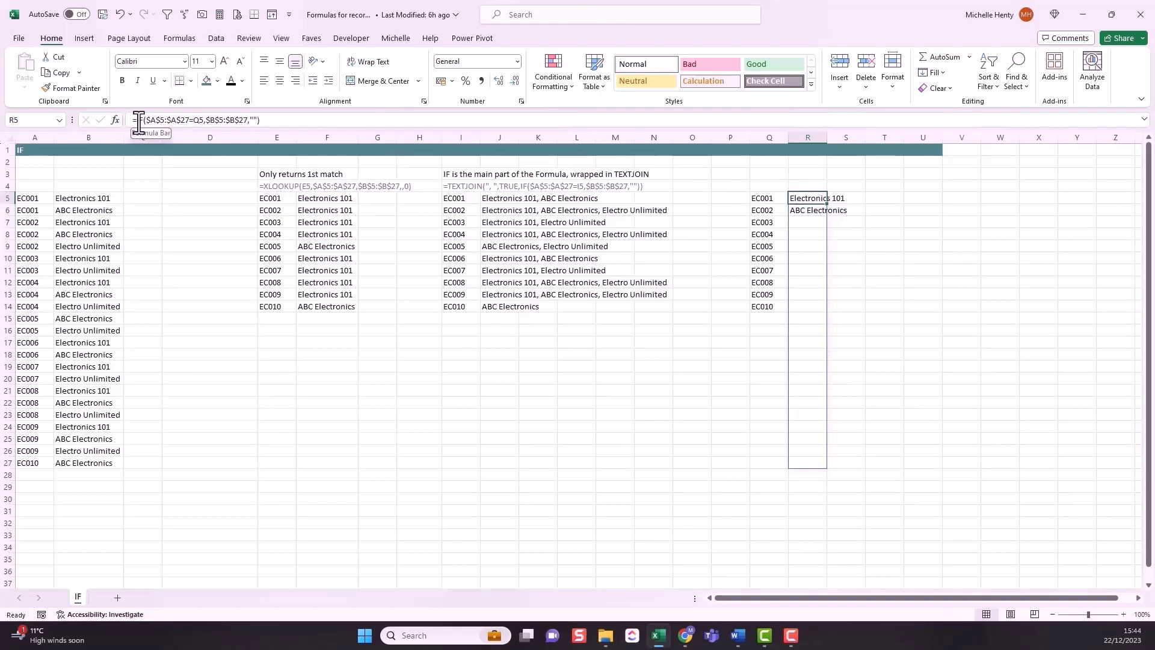
Start wrapping the IF formula in R5 in a TEXTJOIN function with ", " as the delimiter.
{"action": "left_click", "coordinate": [139, 121]}
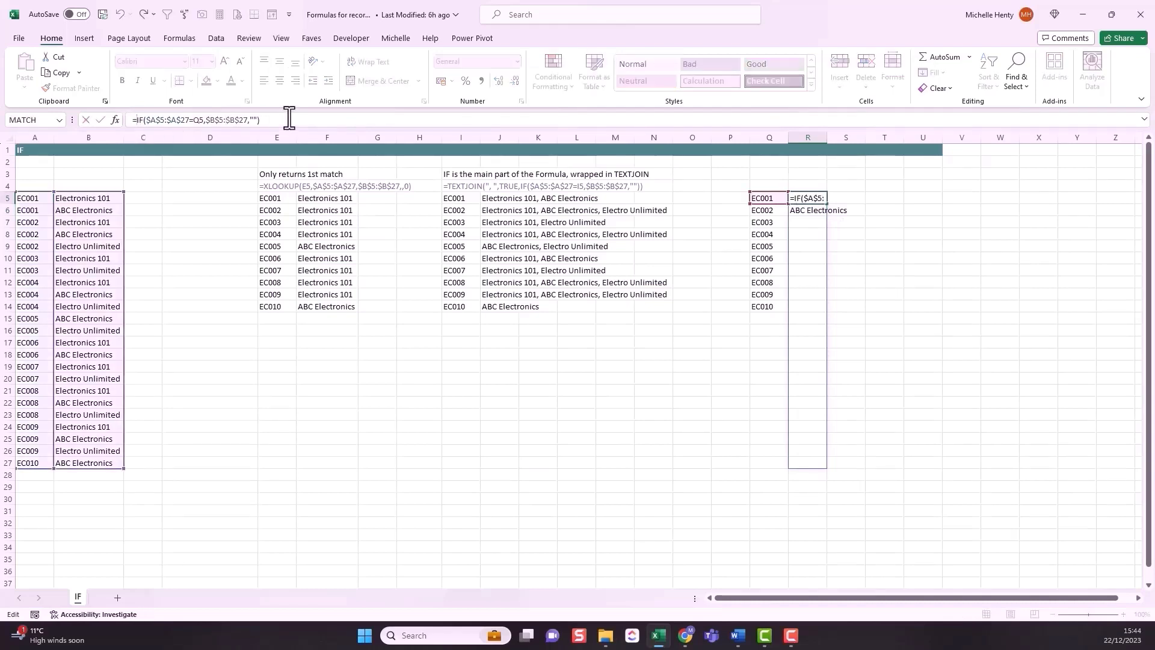
{"action": "type", "text": "te"}
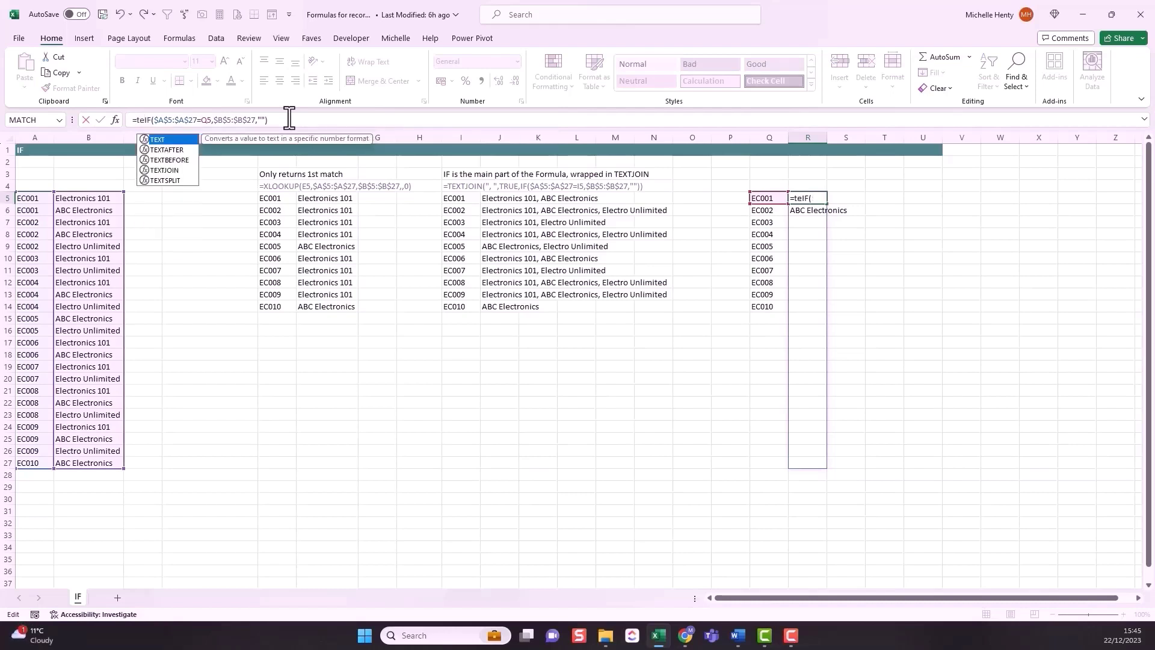
{"action": "type", "text": "xtj"}
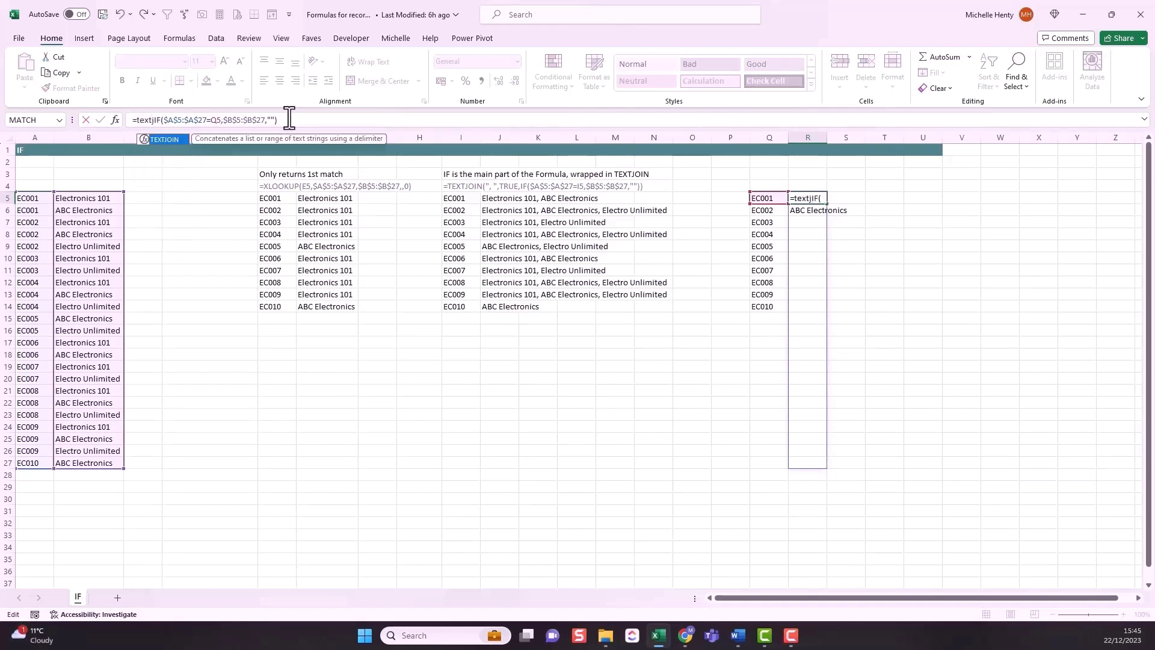
{"action": "type", "text": "oin"}
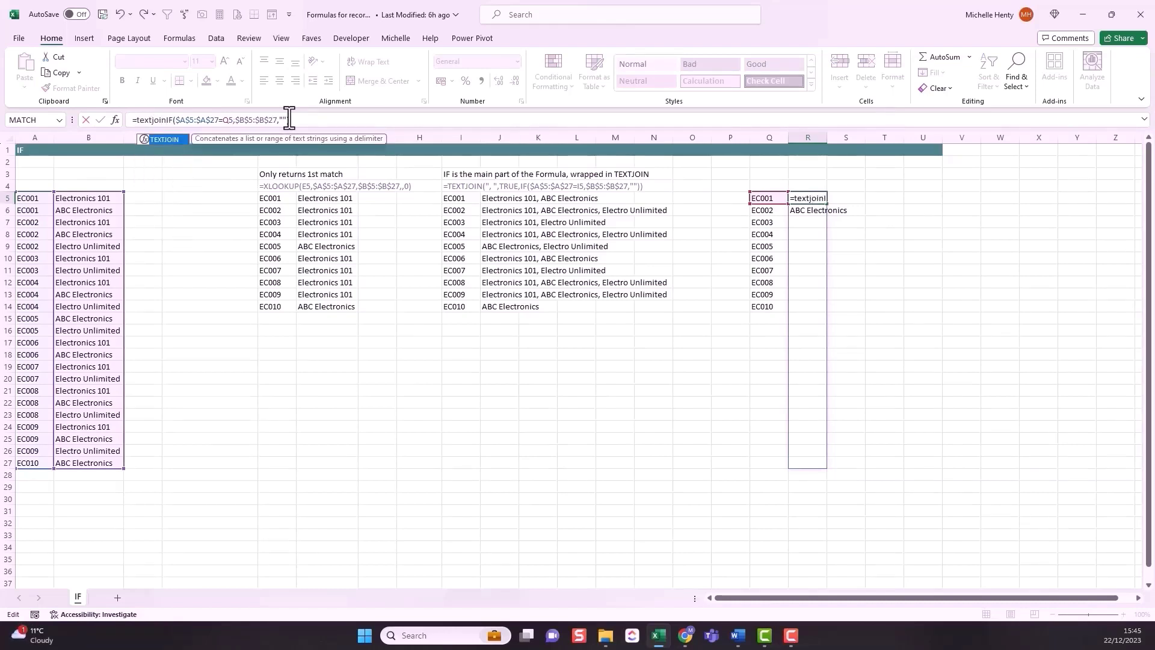
{"action": "type", "text": "("}
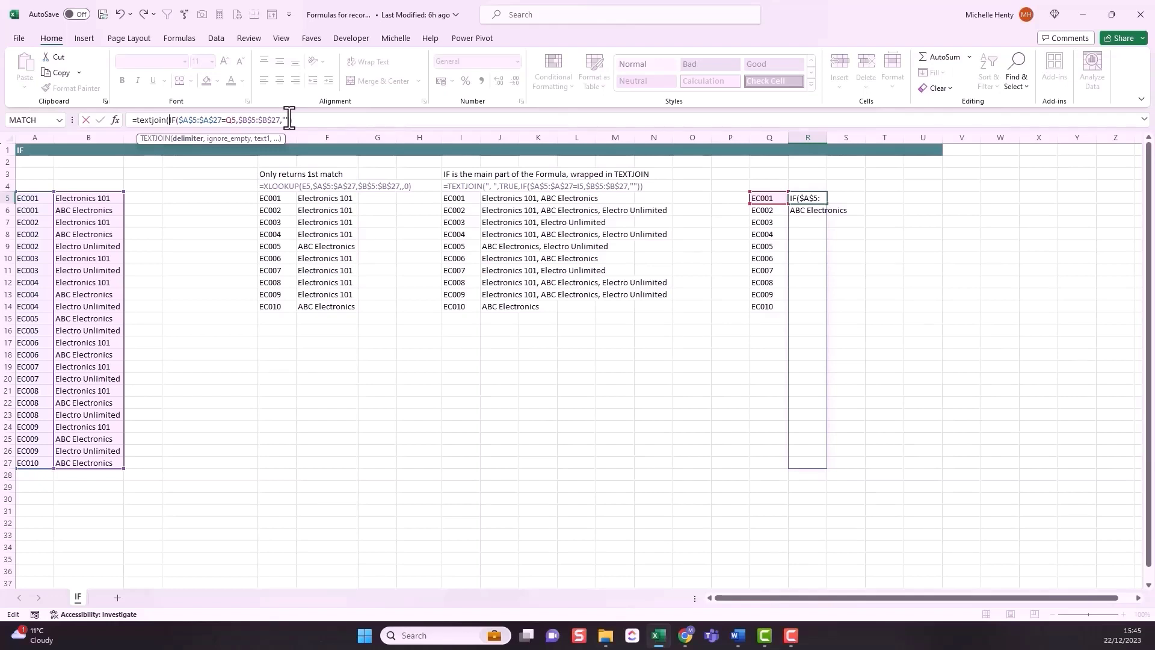
{"action": "type", "text": "\","}
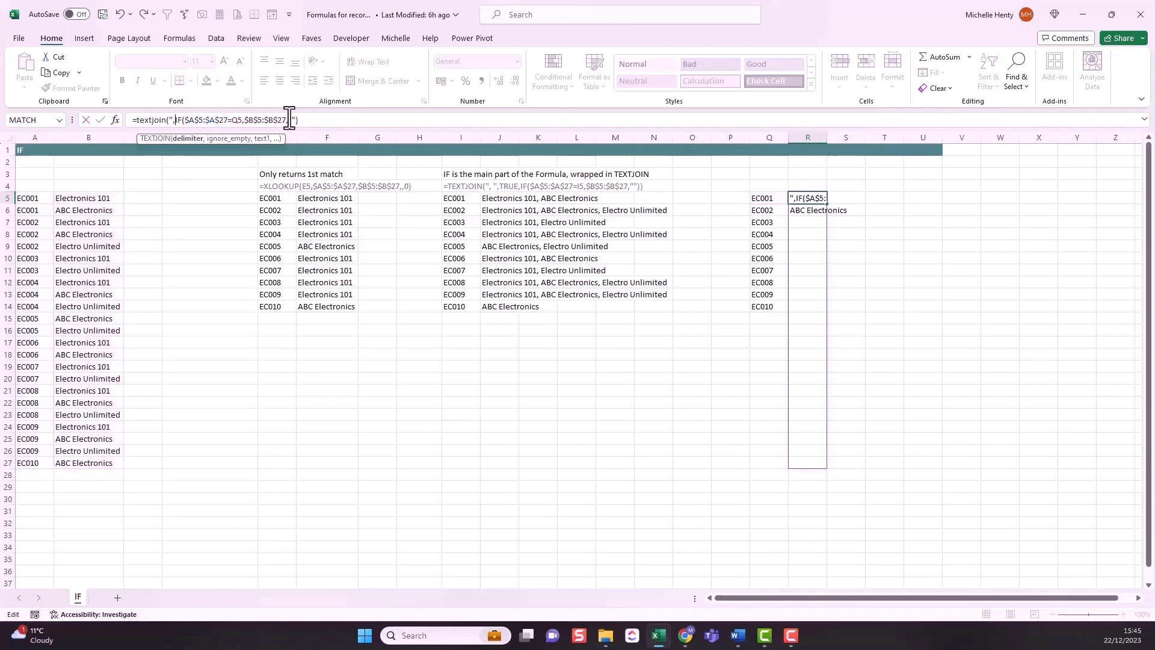
{"action": "type", "text": " \""}
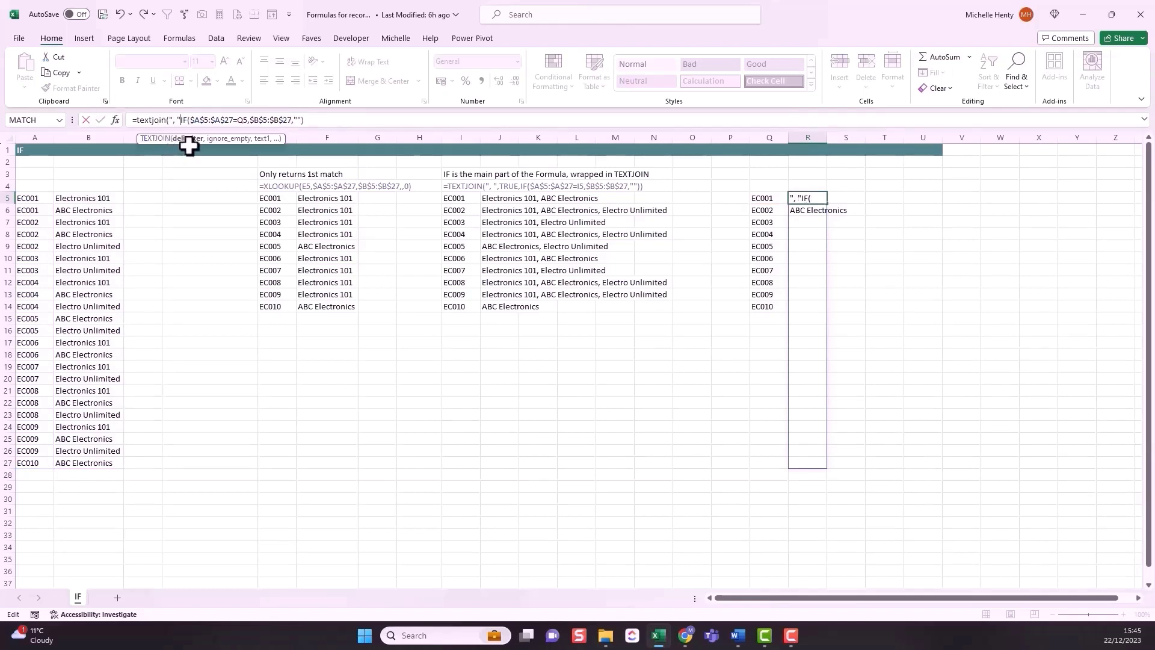
Complete the TEXTJOIN in R5 with TRUE for ignore_empty and the IF as text1, and fill it down to R14.
{"action": "type", "text": ","}
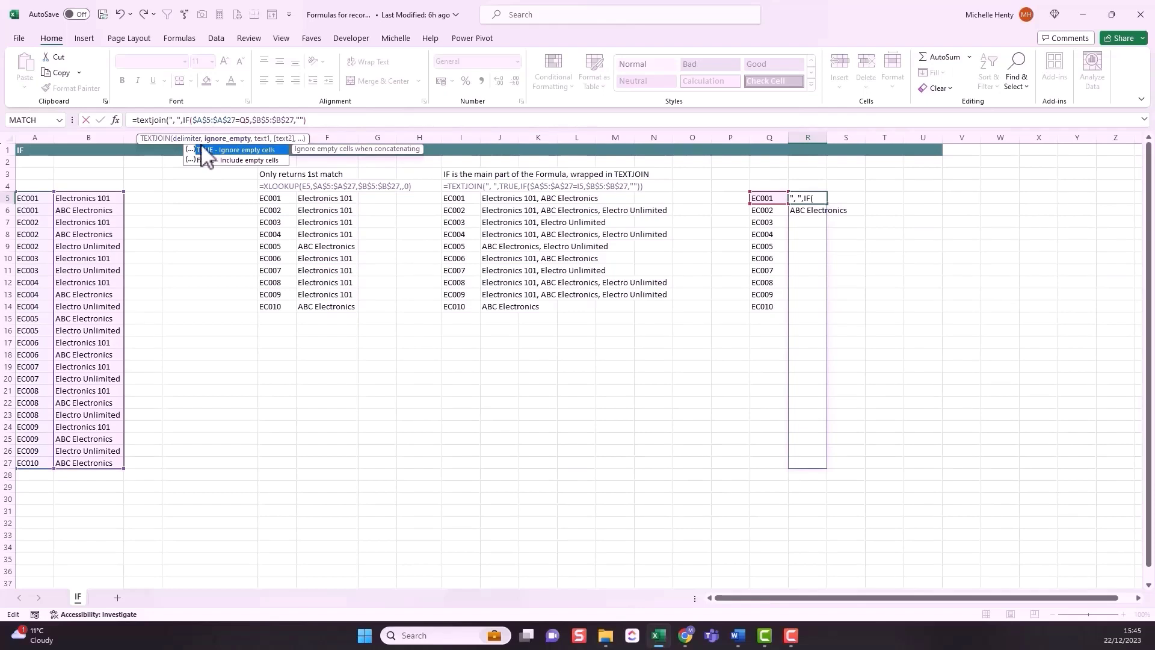
{"action": "double_click", "coordinate": [204, 152]}
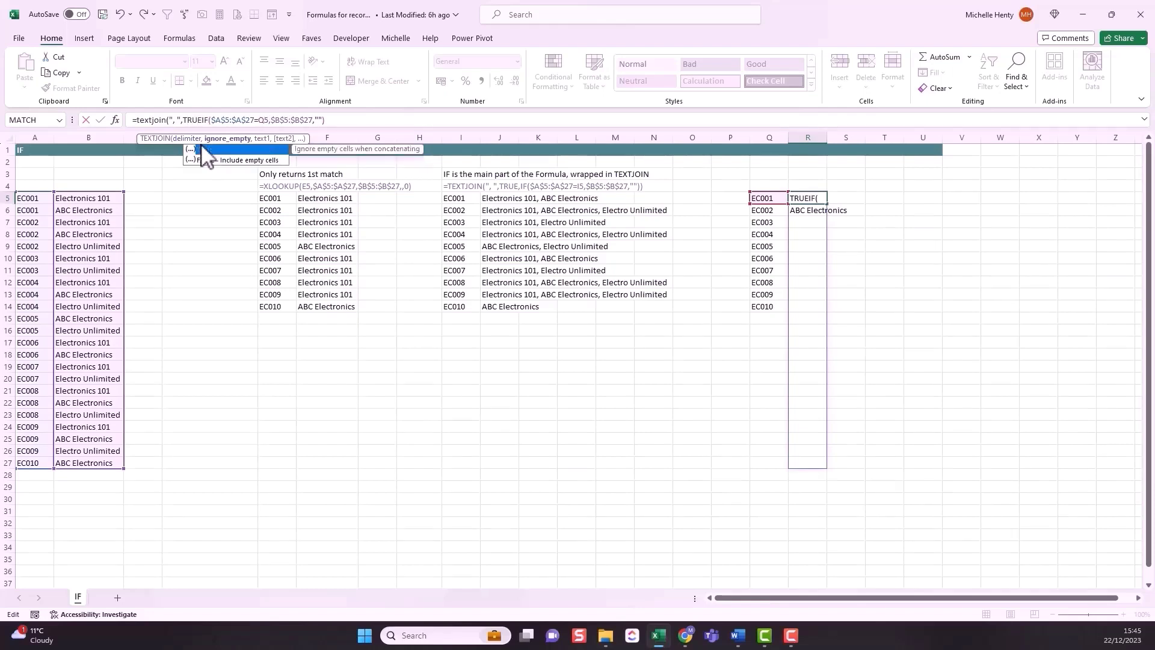
{"action": "type", "text": ","}
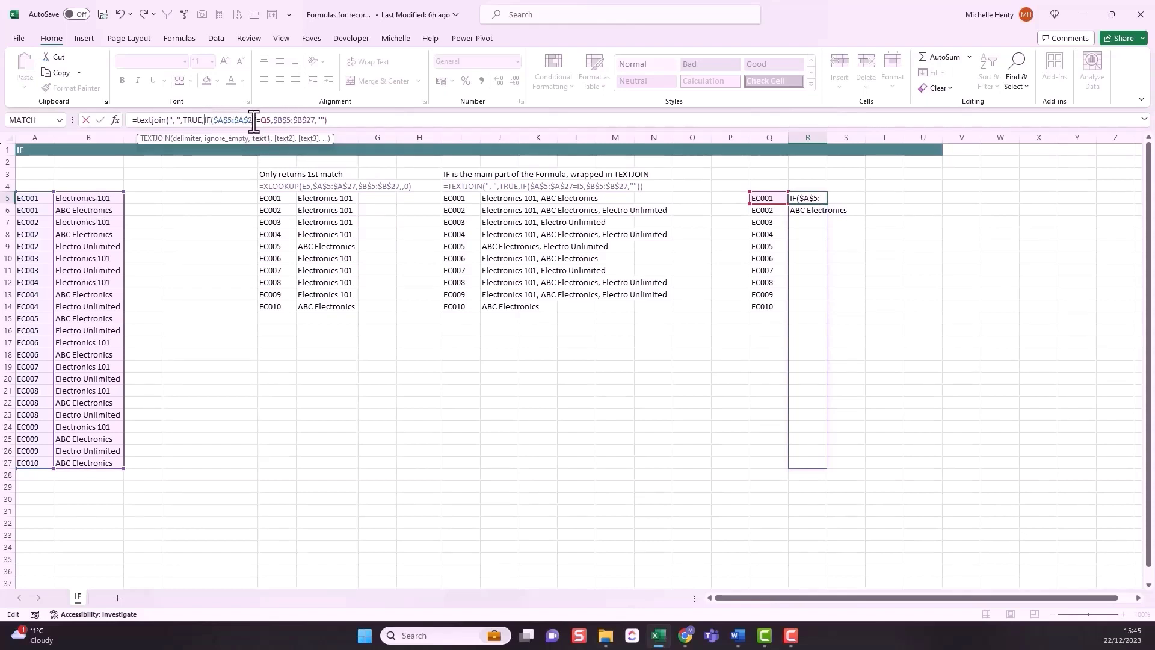
{"action": "left_click", "coordinate": [333, 121]}
{"action": "key", "text": "Return"}
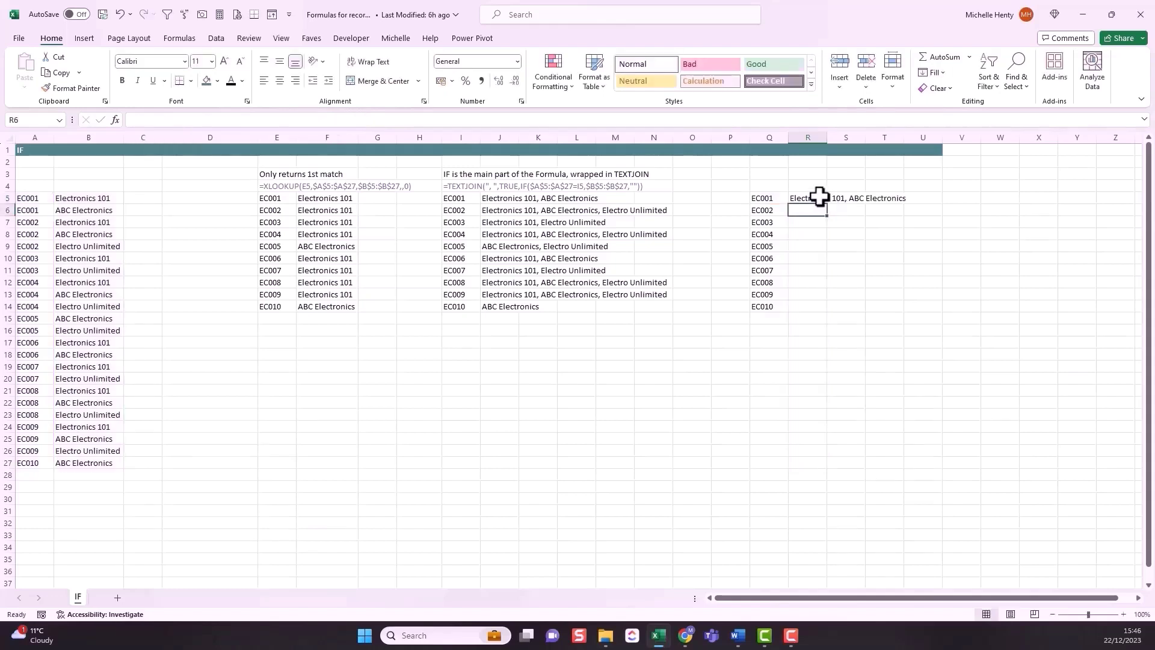
{"action": "left_click", "coordinate": [818, 198]}
{"action": "left_click_drag", "start_coordinate": [827, 204], "coordinate": [814, 315]}
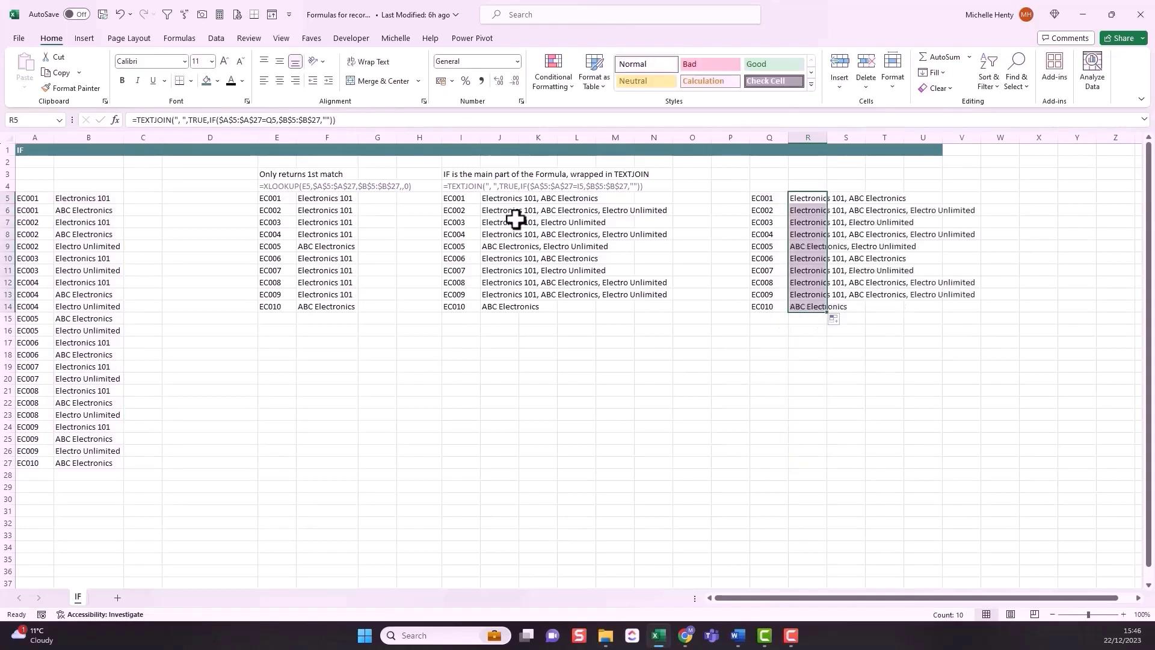
Step through R6:R14 to review the filled TEXTJOIN formula for each code.
{"action": "left_click", "coordinate": [818, 209]}
{"action": "key", "text": "Down"}
{"action": "key", "text": "Down"}
{"action": "key", "text": "Down"}
{"action": "key", "text": "Down"}
{"action": "key", "text": "Down"}
{"action": "key", "text": "Down"}
{"action": "key", "text": "Down"}
{"action": "key", "text": "Down"}
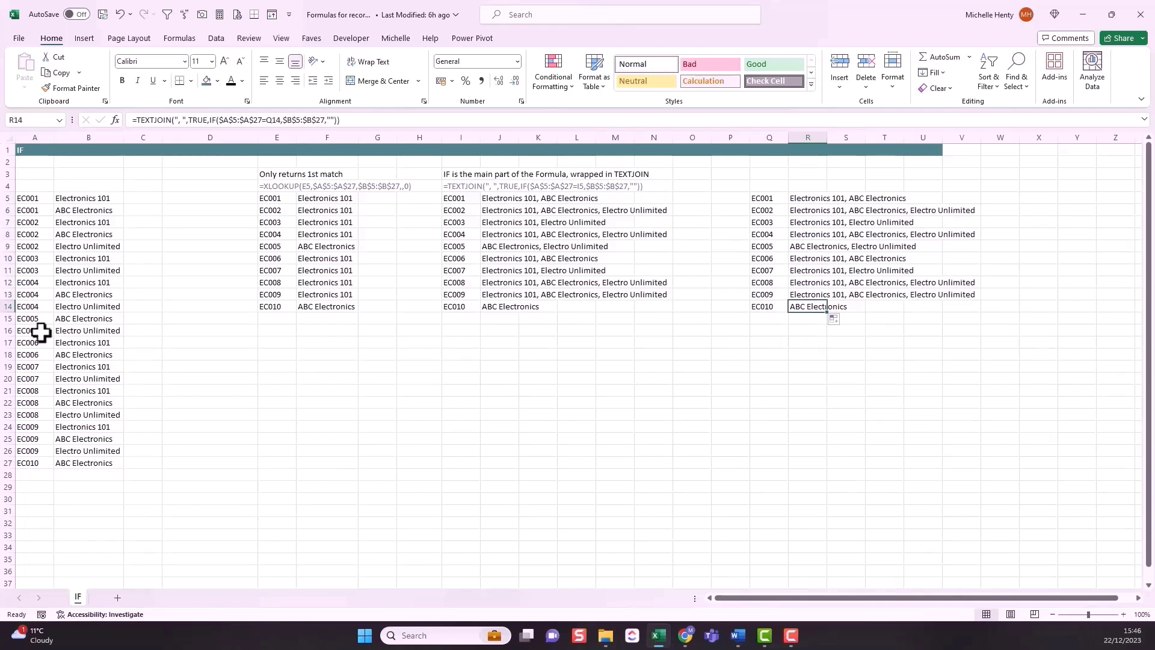
Copy the EC001 entry in A5:B5 over A27:B27 to create a duplicate supplier record.
{"action": "left_click_drag", "start_coordinate": [31, 197], "coordinate": [60, 196]}
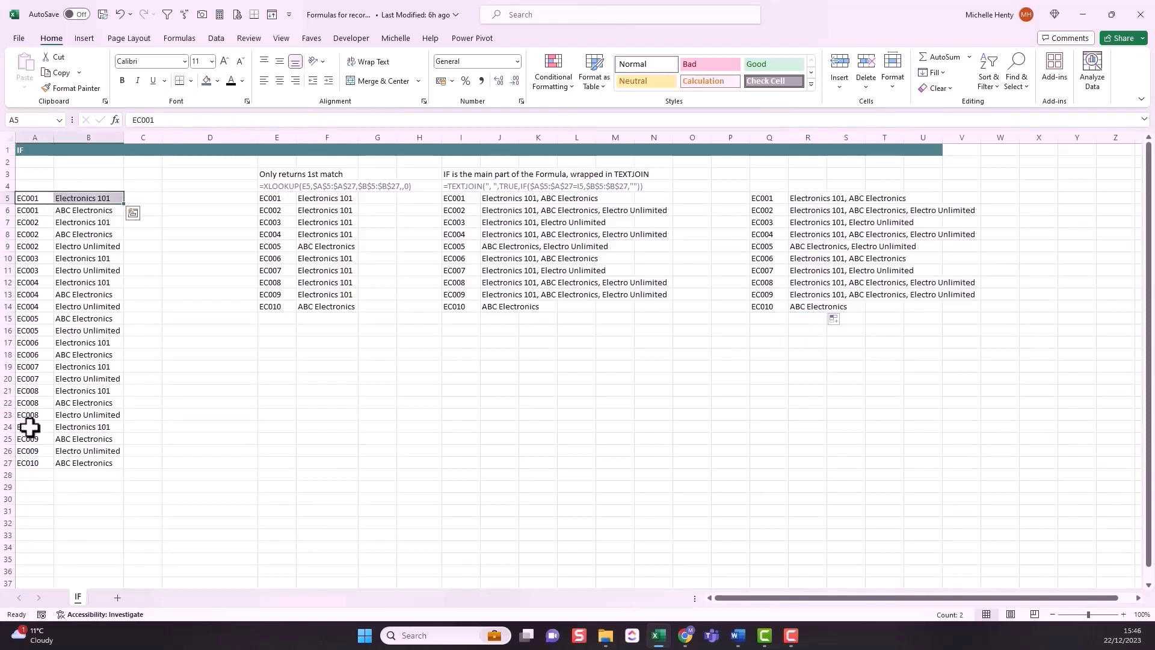
{"action": "key", "text": "ctrl+c"}
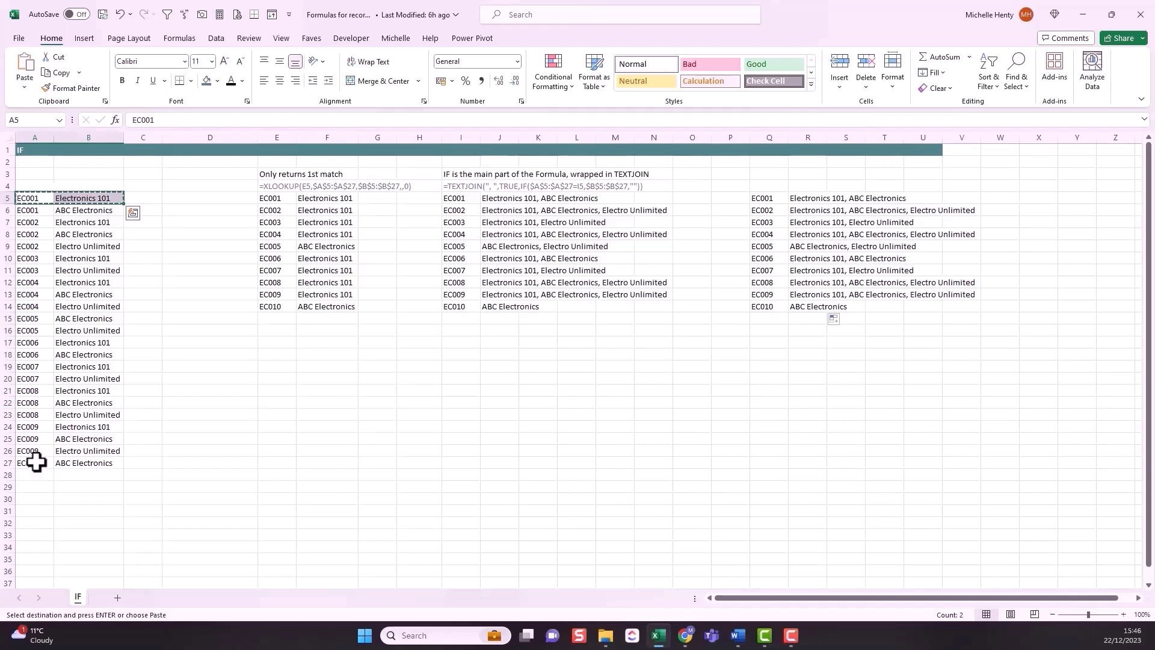
{"action": "left_click", "coordinate": [36, 462]}
{"action": "key", "text": "ctrl+v"}
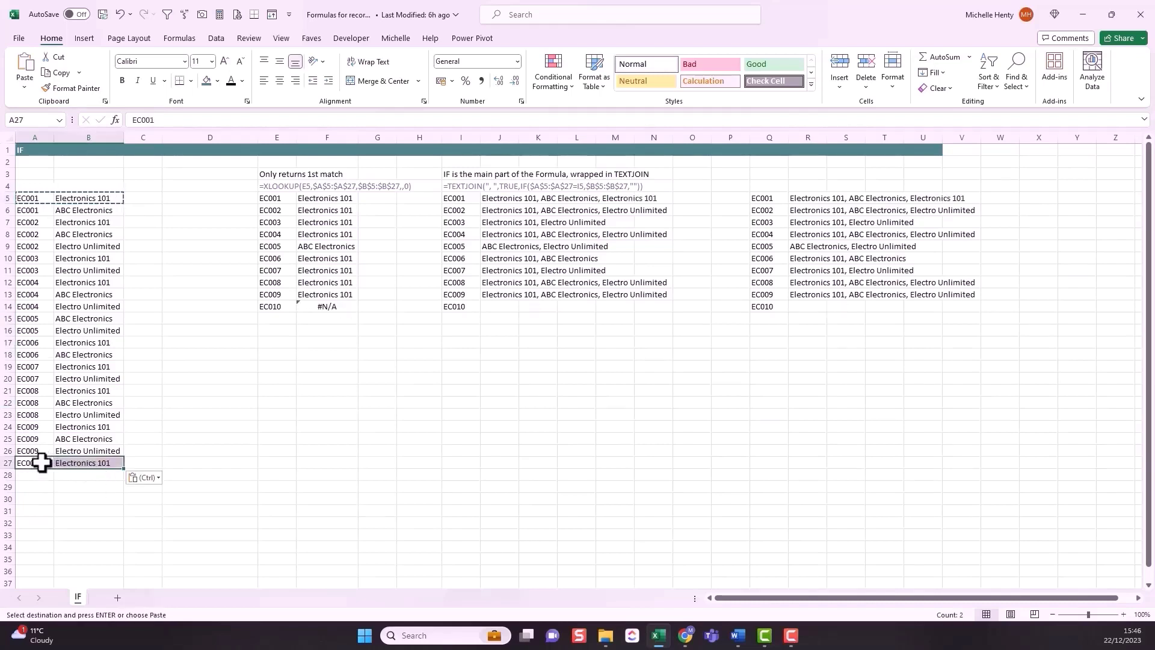
{"action": "left_click_drag", "start_coordinate": [46, 463], "coordinate": [62, 465]}
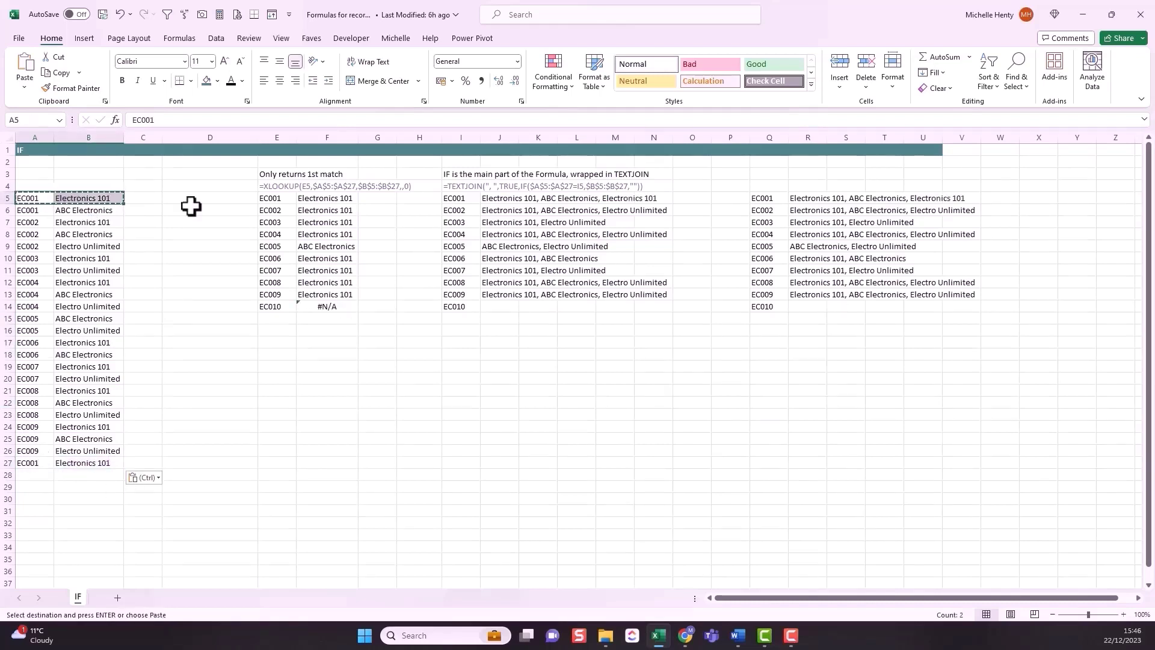
Wrap the IF inside the R5 TEXTJOIN formula in UNIQUE so duplicate suppliers are dropped, and check the result.
{"action": "left_click", "coordinate": [807, 198]}
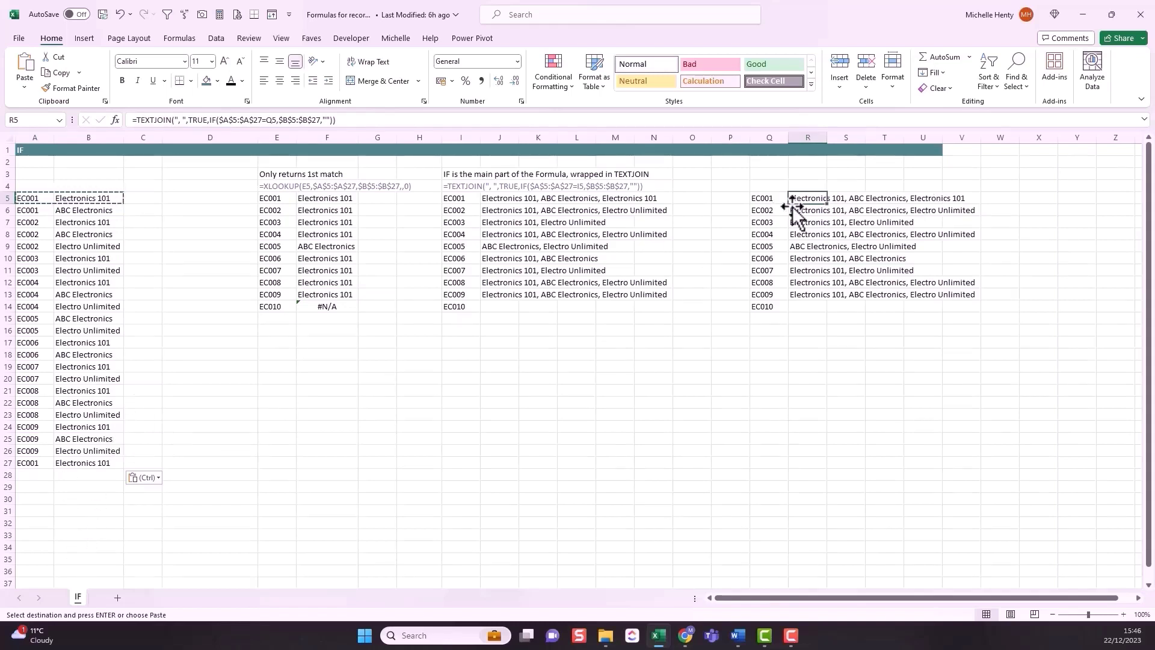
{"action": "left_click", "coordinate": [211, 121]}
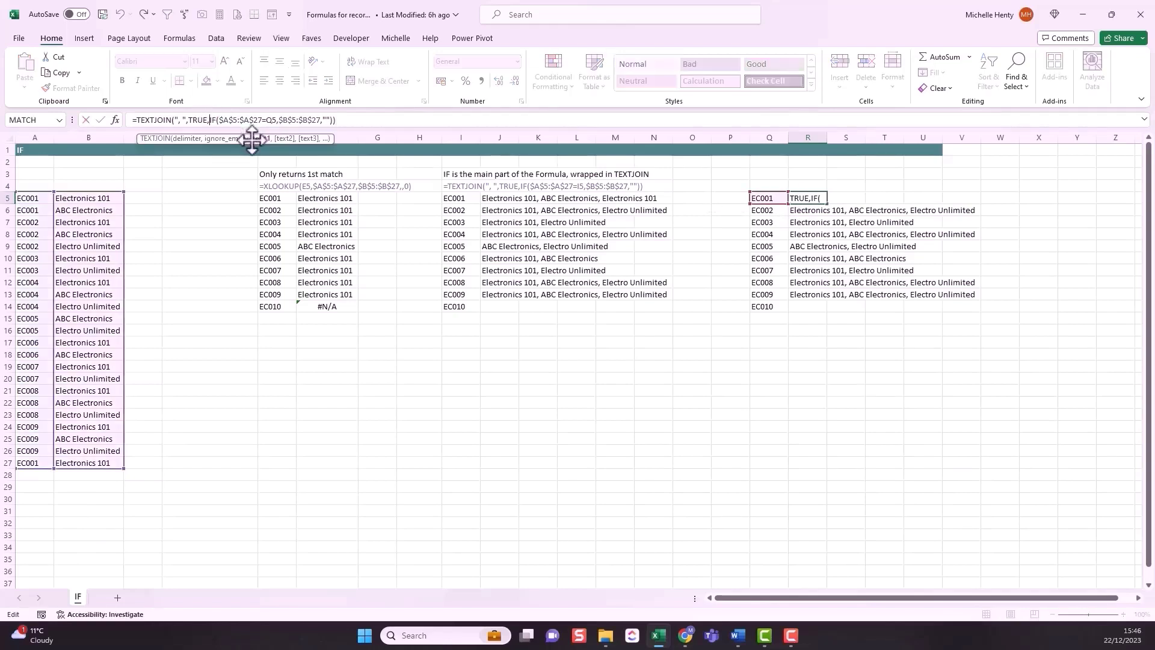
{"action": "type", "text": "UNIQUE"}
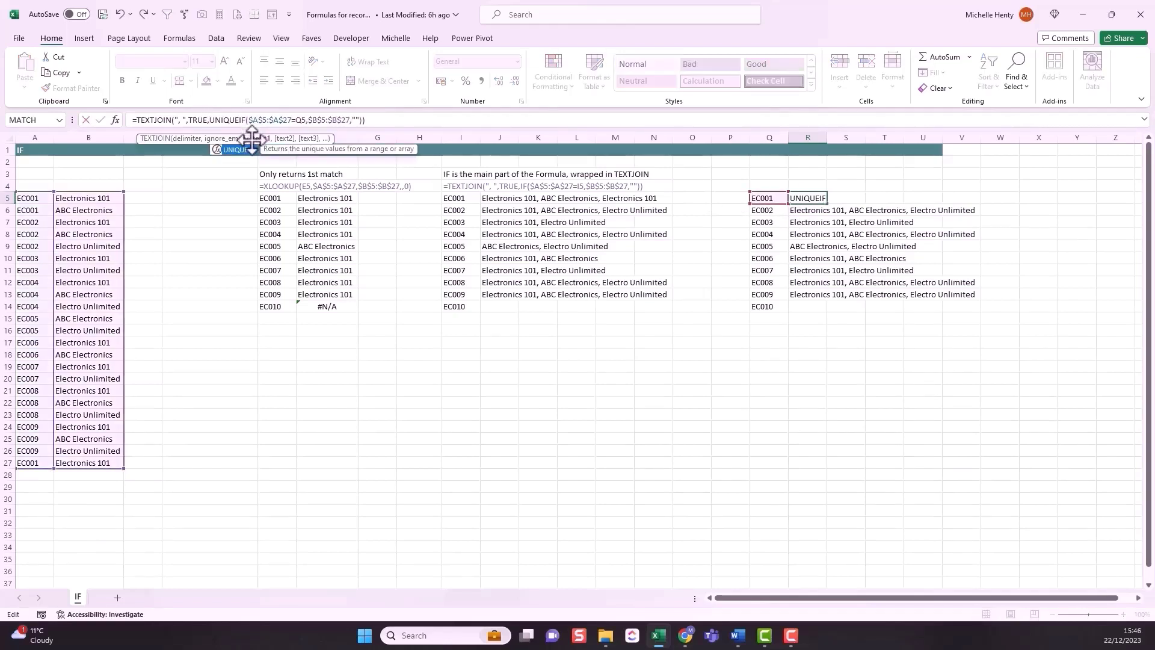
{"action": "type", "text": "("}
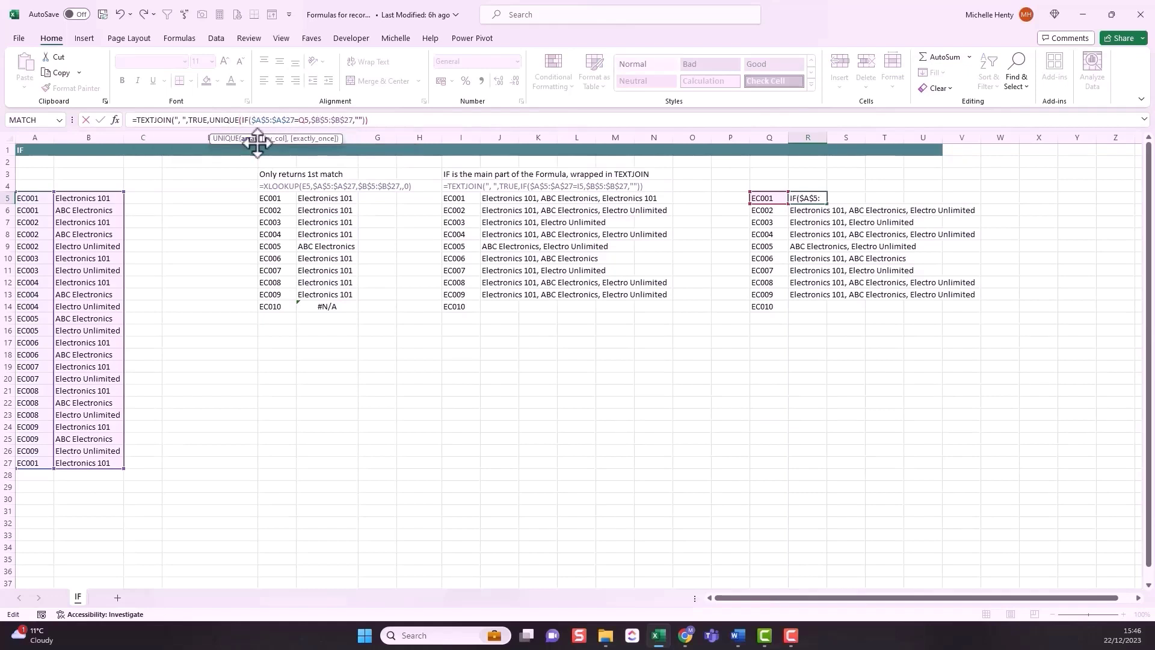
{"action": "left_click", "coordinate": [375, 119]}
{"action": "type", "text": ")"}
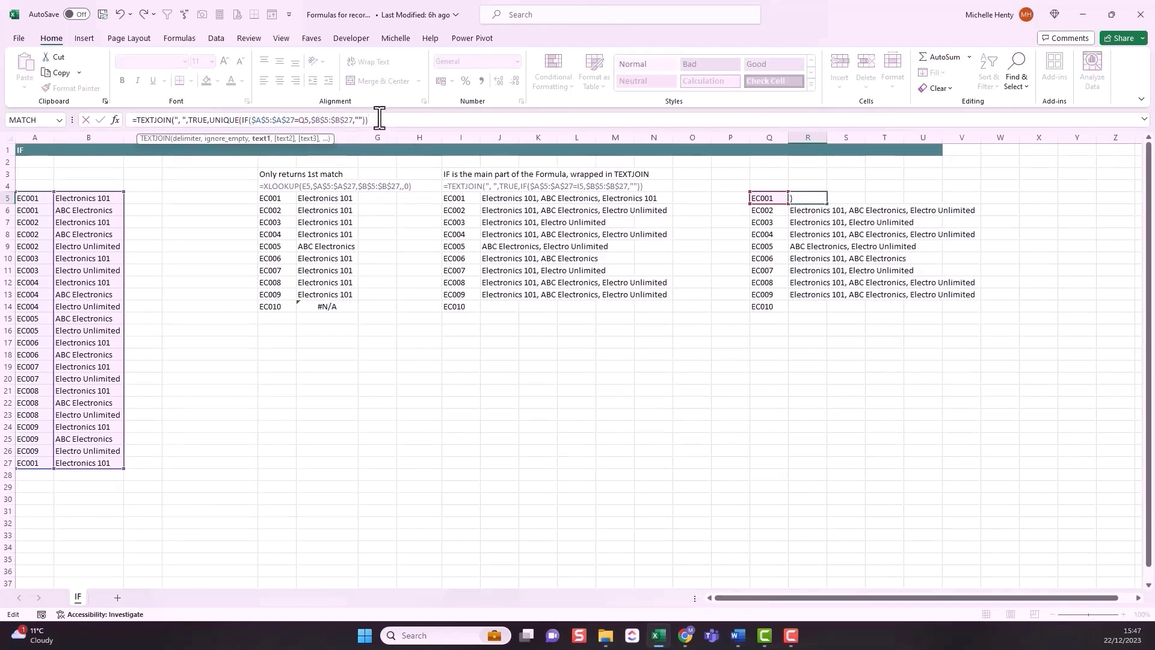
{"action": "type", "text": ")"}
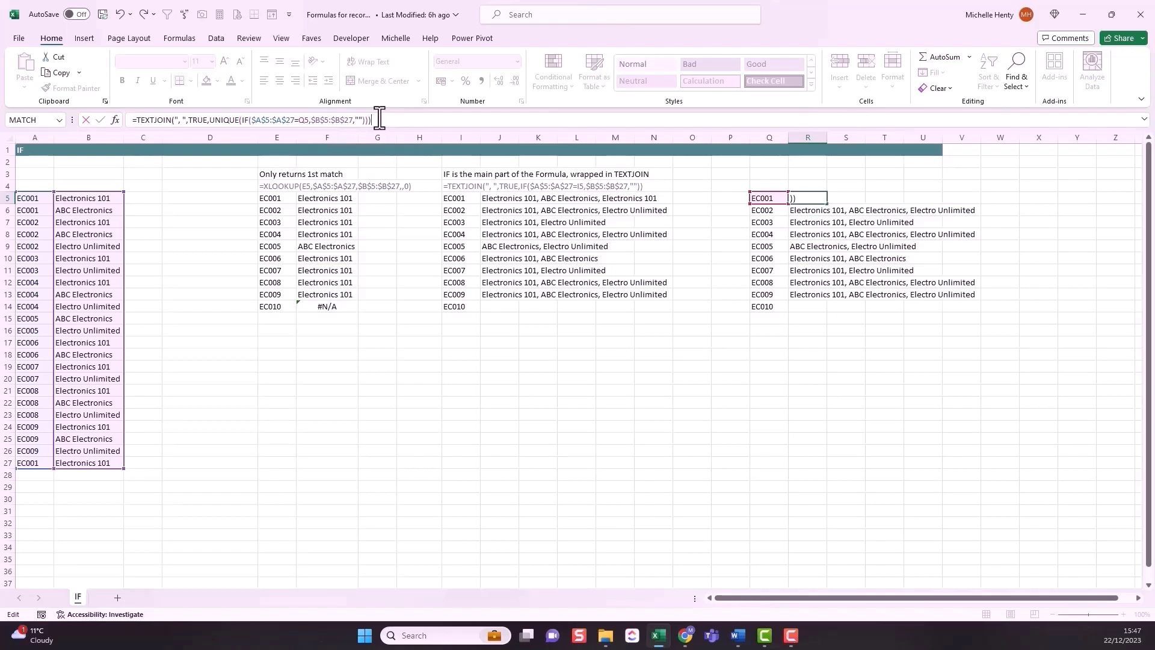
{"action": "key", "text": "Return"}
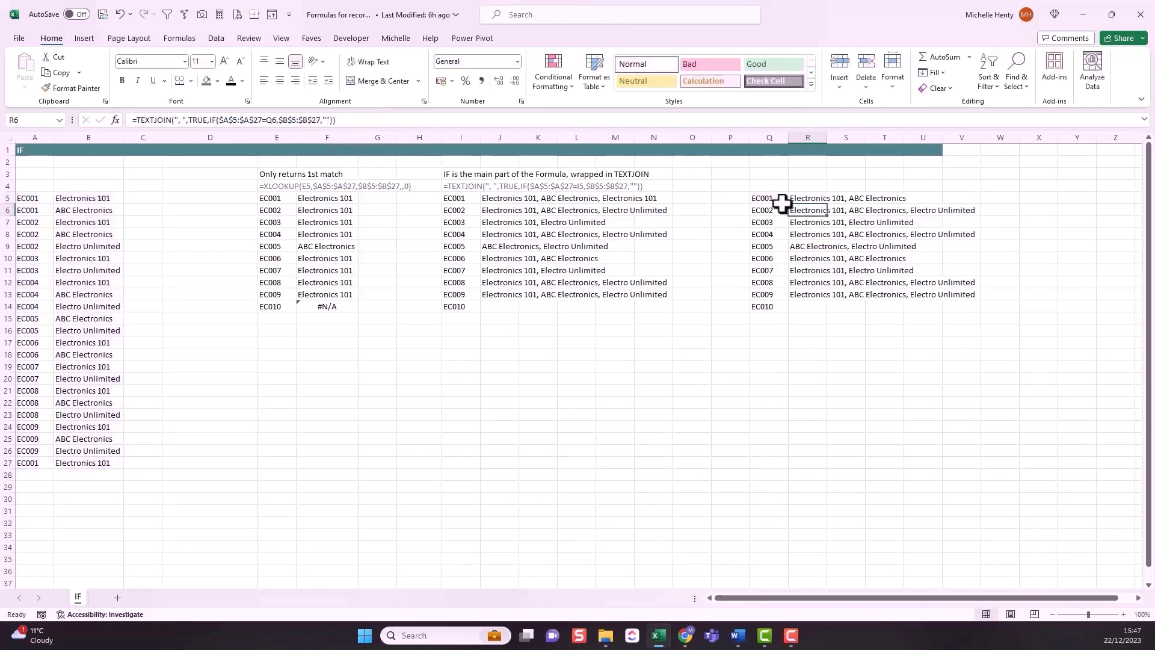
{"action": "left_click", "coordinate": [809, 194]}
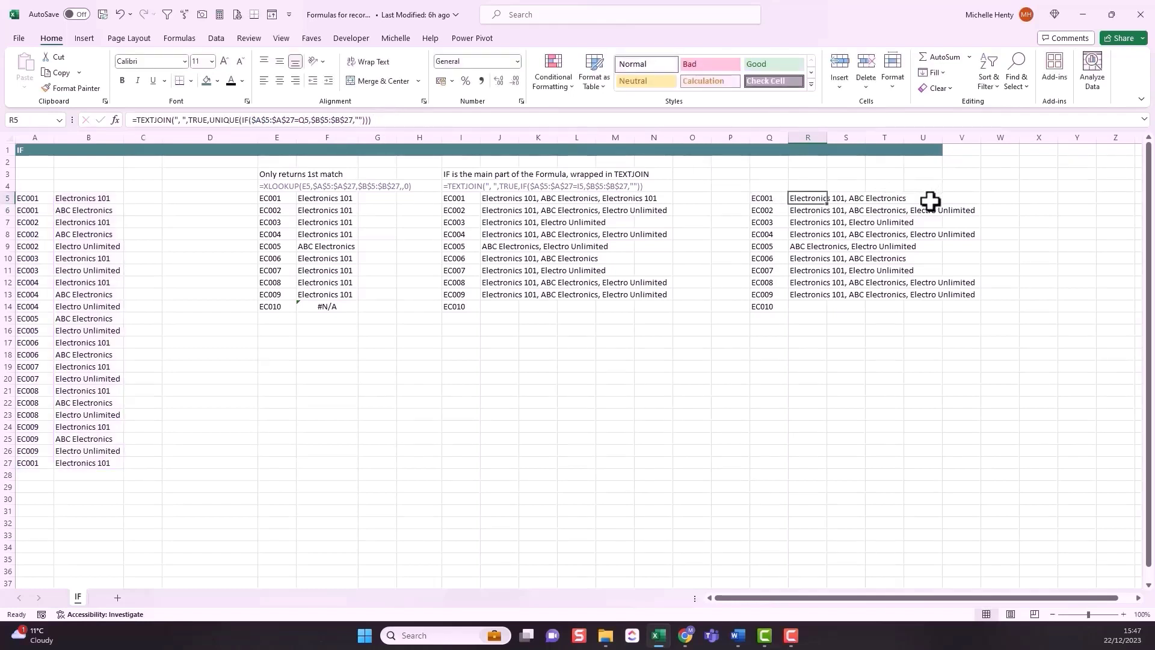